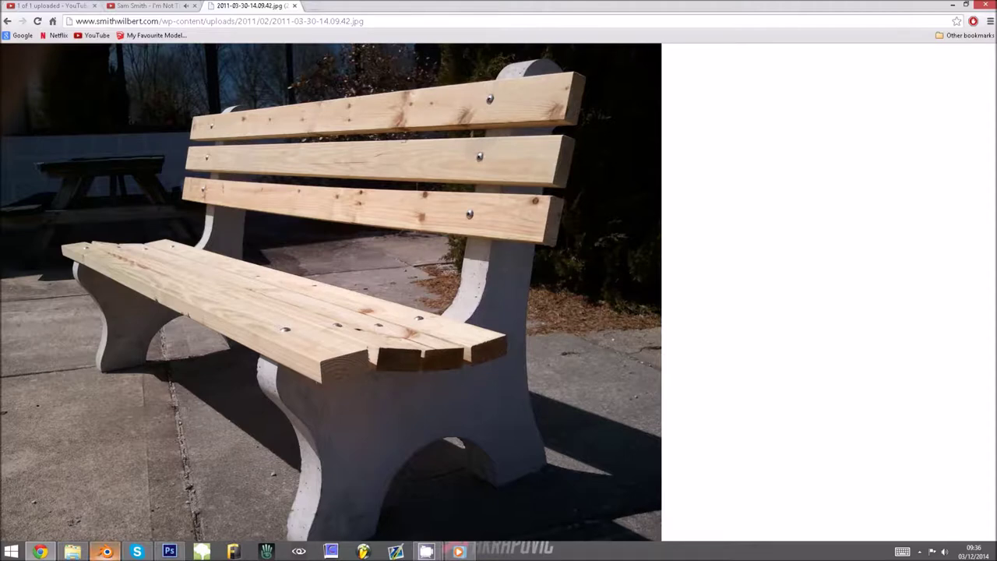
# Switch to Blender and hide the properties sidebar of the 3D view.
pyautogui.moveTo(108, 553)
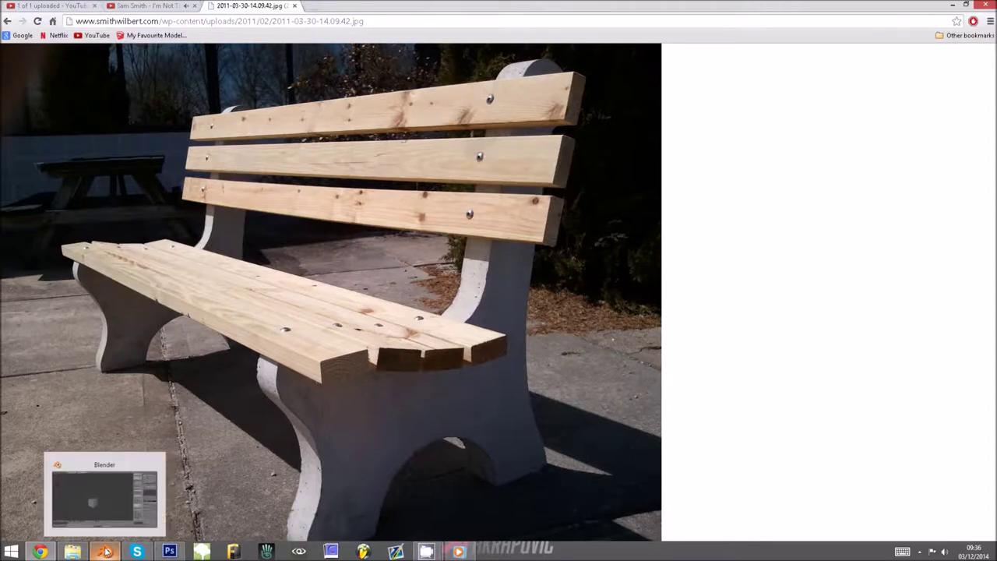
pyautogui.click(106, 552)
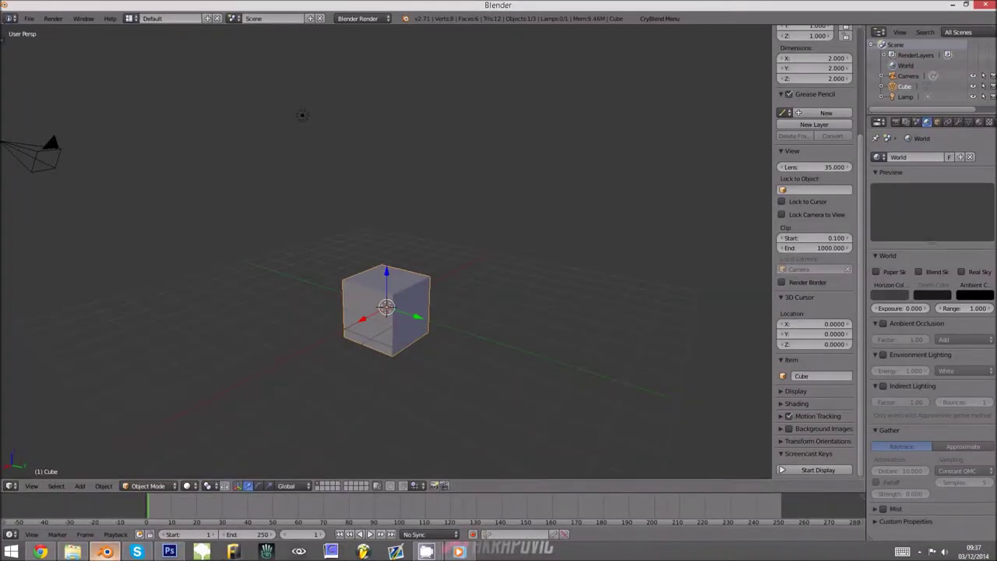
pyautogui.rightClick(359, 372)
pyautogui.press('n')
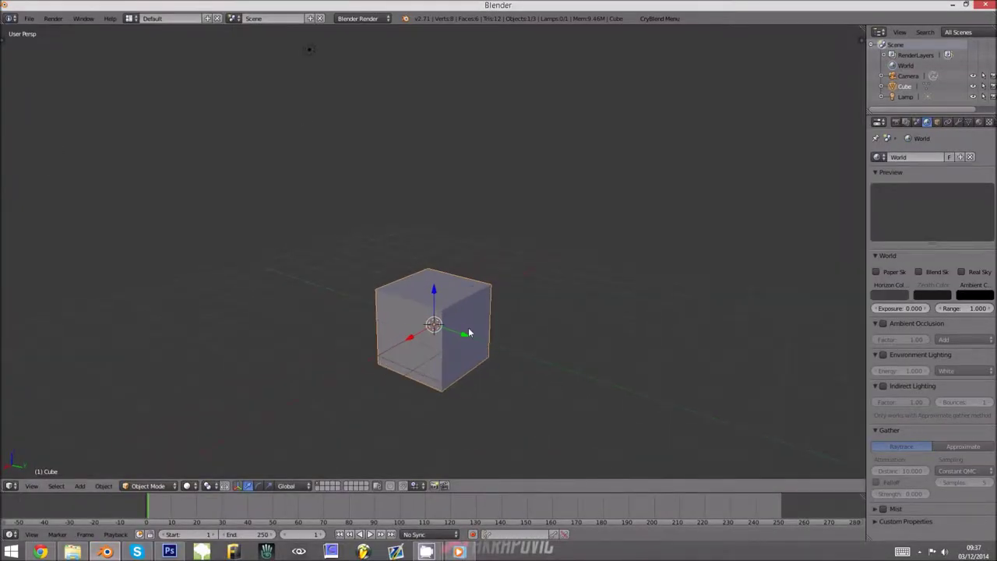
pyautogui.scroll(2, 534, 328)
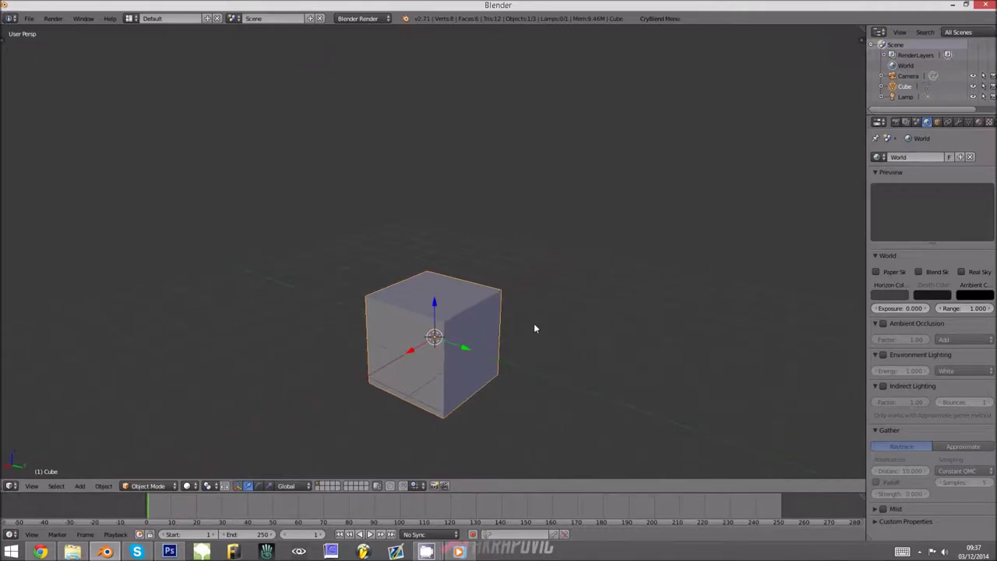
# Check the bench reference photo and raise the cube's geometry along the Z axis in Edit Mode.
pyautogui.hotkey('alt', 'Tab')
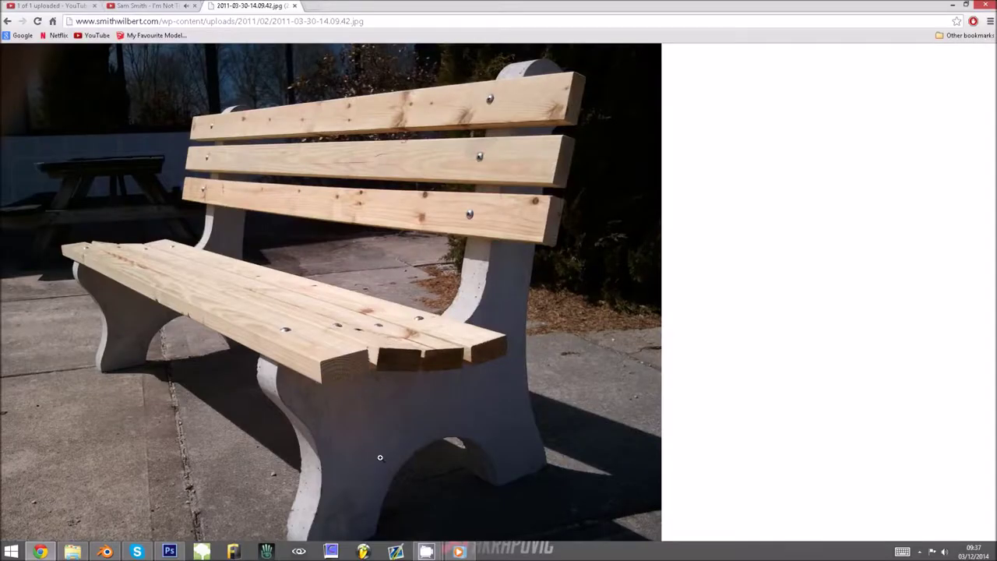
pyautogui.hotkey('alt', 'Tab')
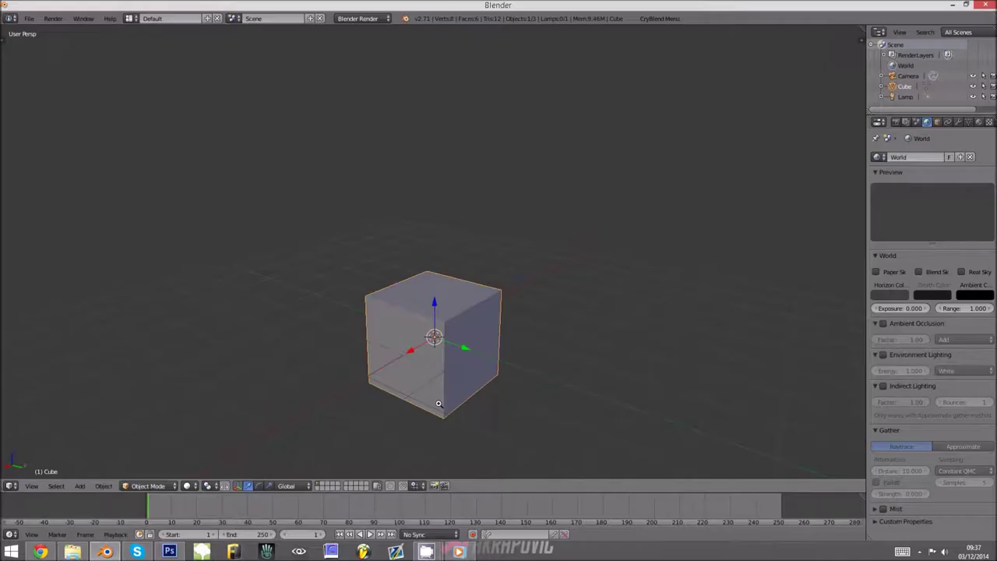
pyautogui.press('Tab')
pyautogui.press('g')
pyautogui.press('z')
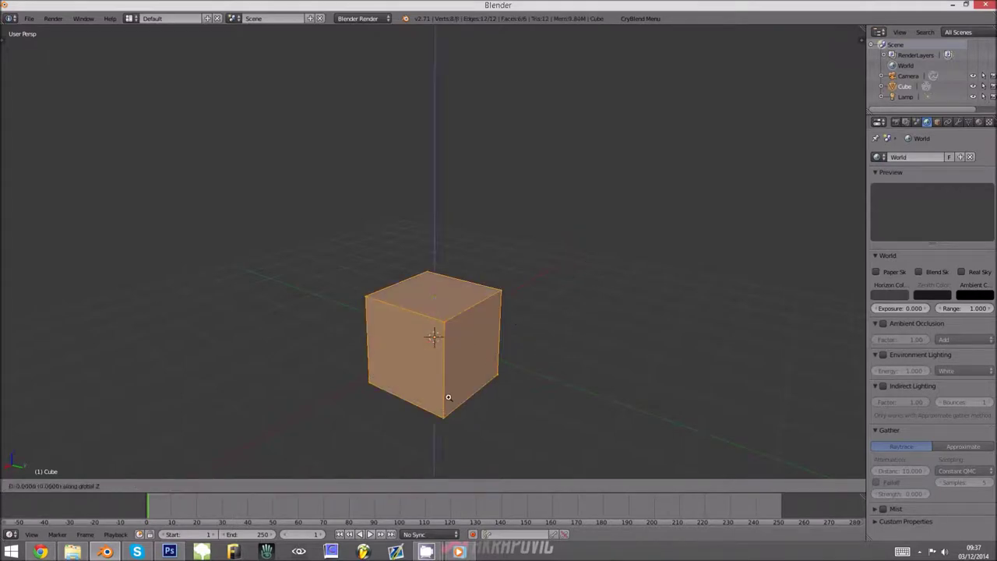
pyautogui.click(466, 343)
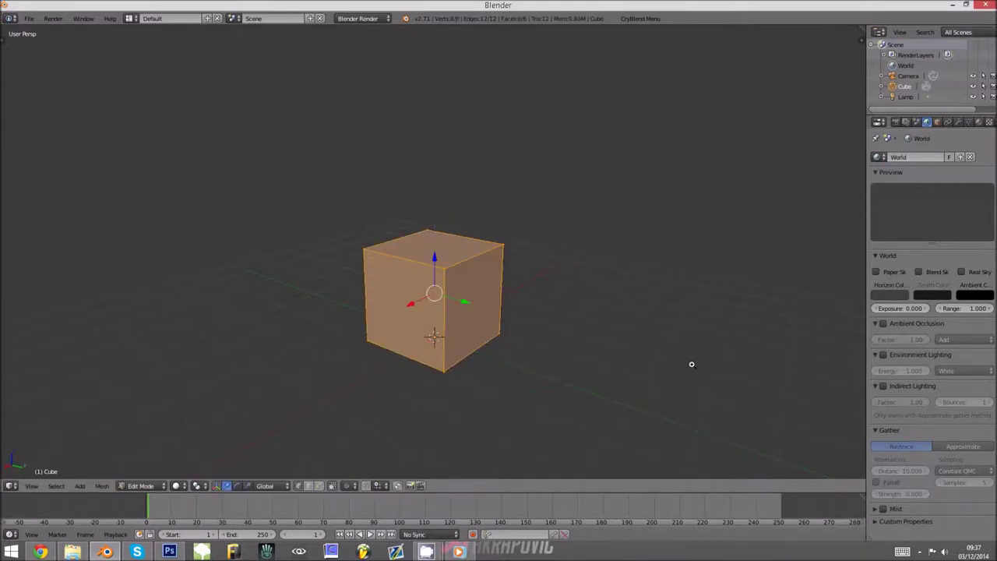
# Start the Screencast Keys display and return the cube to Object Mode.
pyautogui.press('n')
pyautogui.scroll(-3, 691, 365)
pyautogui.scroll(-5, 814, 421)
pyautogui.click(826, 469)
pyautogui.press('Tab')
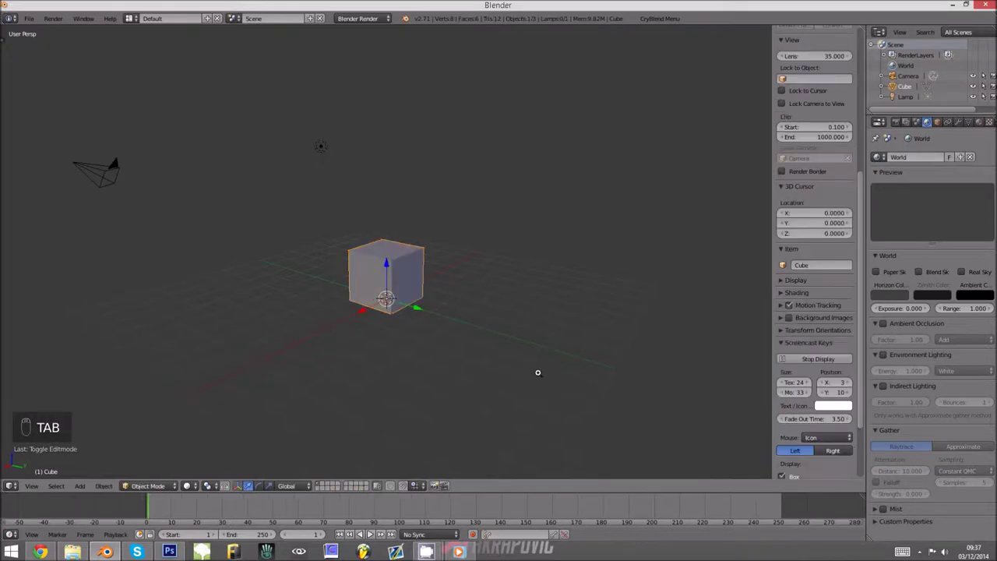
# Undo the cube's upward move and hide the properties sidebar.
pyautogui.hotkey('ctrl', 'z')
pyautogui.press('n')
pyautogui.scroll(4, 545, 354)
pyautogui.press('Tab')
pyautogui.press('g')
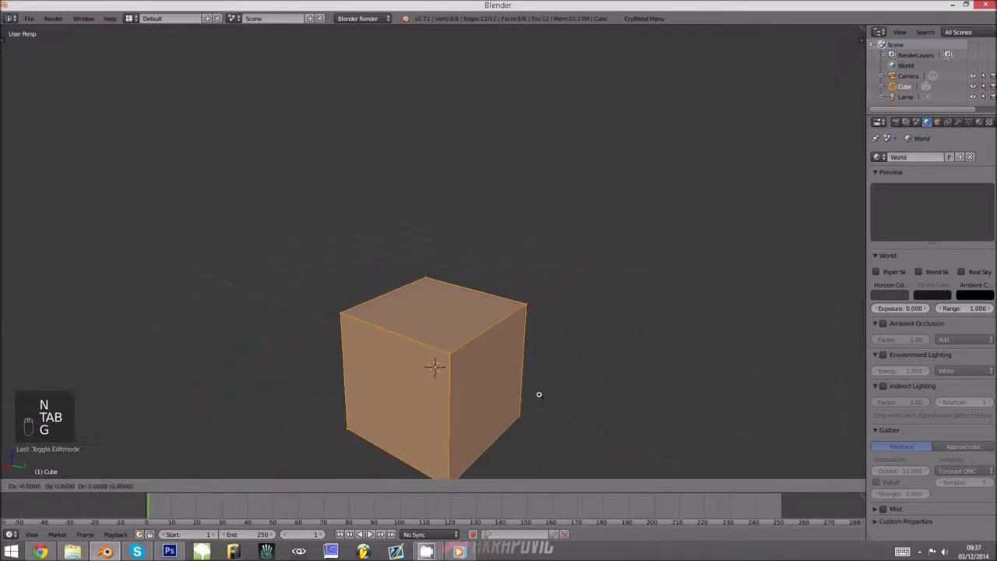
pyautogui.rightClick(538, 394)
pyautogui.press('Tab')
pyautogui.press('Tab')
pyautogui.press('Tab')
pyautogui.press('Tab')
pyautogui.press('Tab')
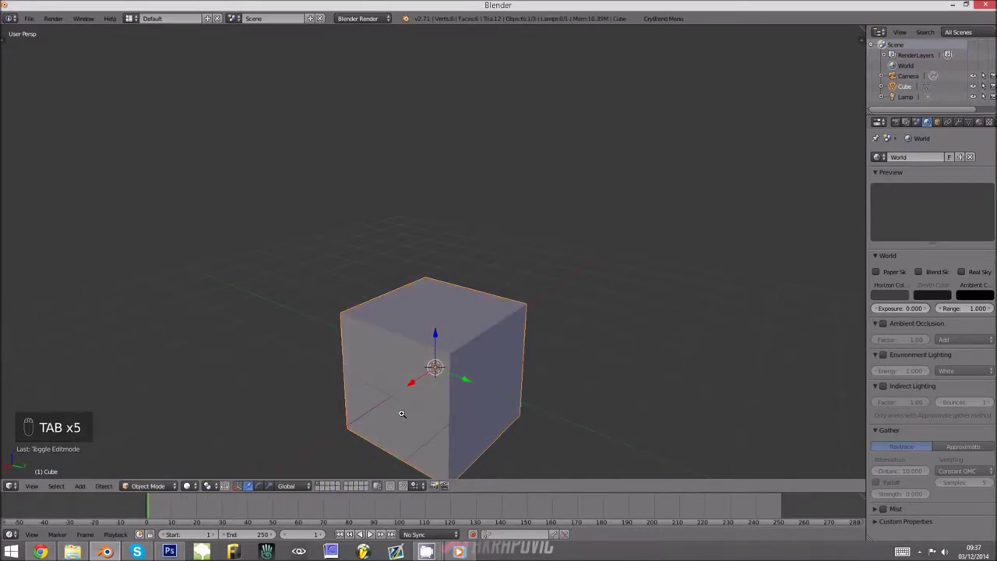
# Switch to the browser to check the YouTube song's volume, and return to Blender.
pyautogui.hotkey('alt', 'Tab')
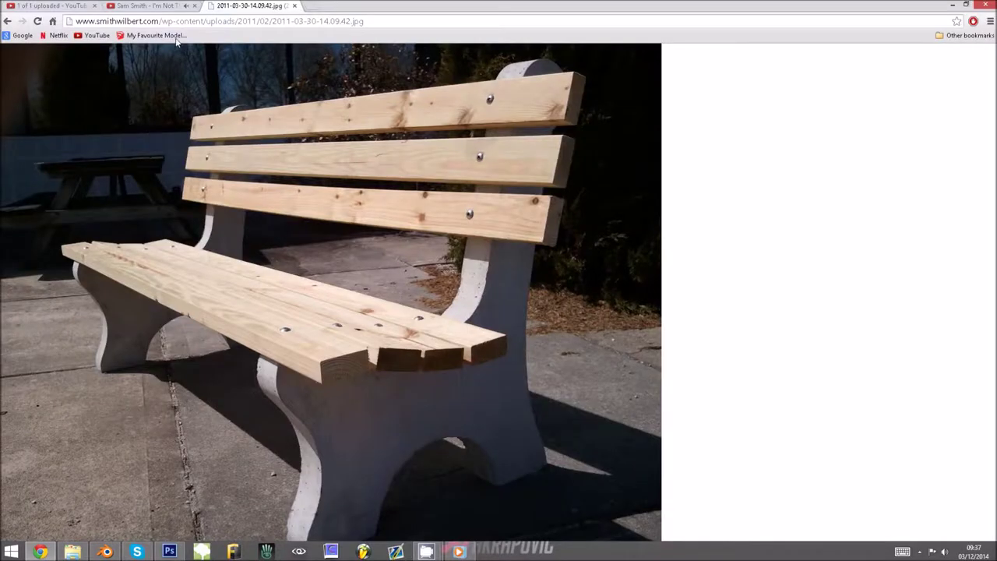
pyautogui.click(159, 6)
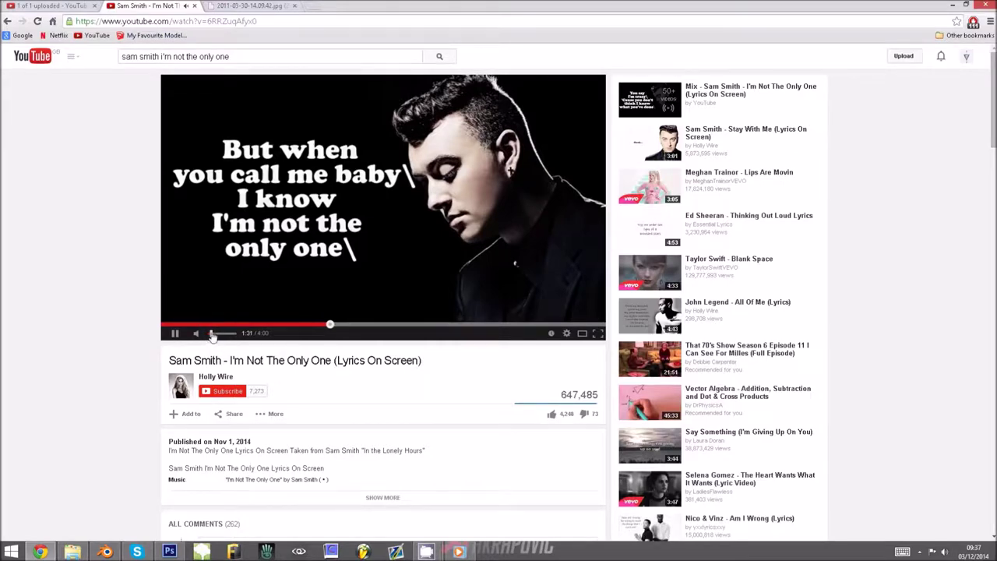
pyautogui.hotkey('ctrl', 'Tab')
pyautogui.hotkey('alt', 'Tab')
pyautogui.press('Tab')
pyautogui.press('Tab')
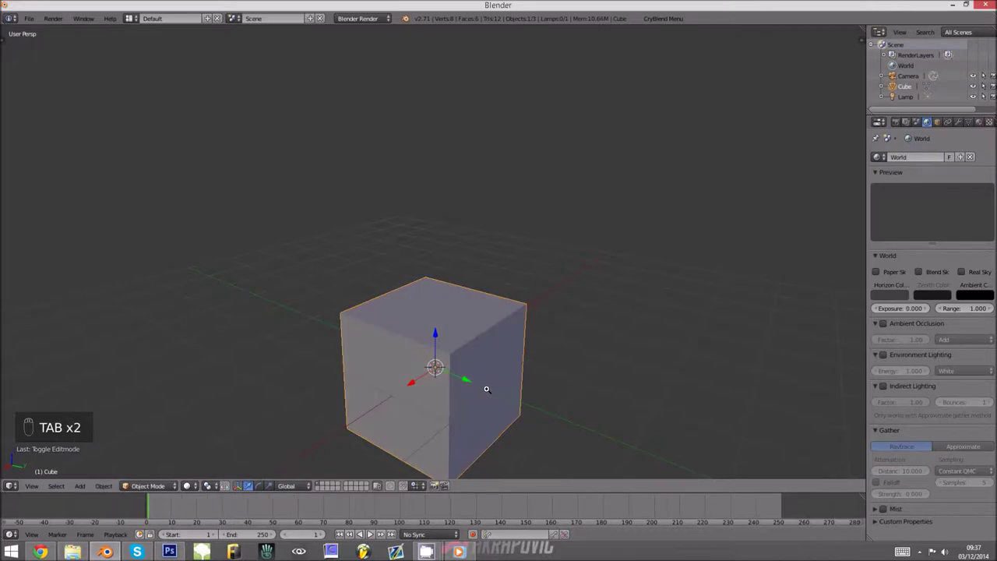
pyautogui.press('Tab')
pyautogui.press('Tab')
pyautogui.press('KP_1')
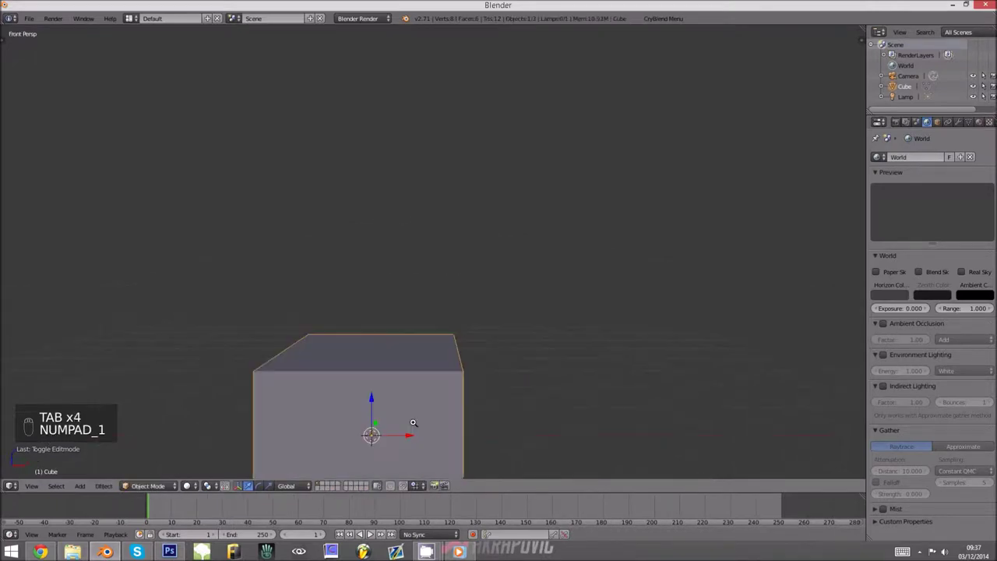
pyautogui.moveTo(454, 399); pyautogui.dragTo(440, 415, button='middle')
pyautogui.press('Tab')
pyautogui.press('Tab')
pyautogui.press('Tab')
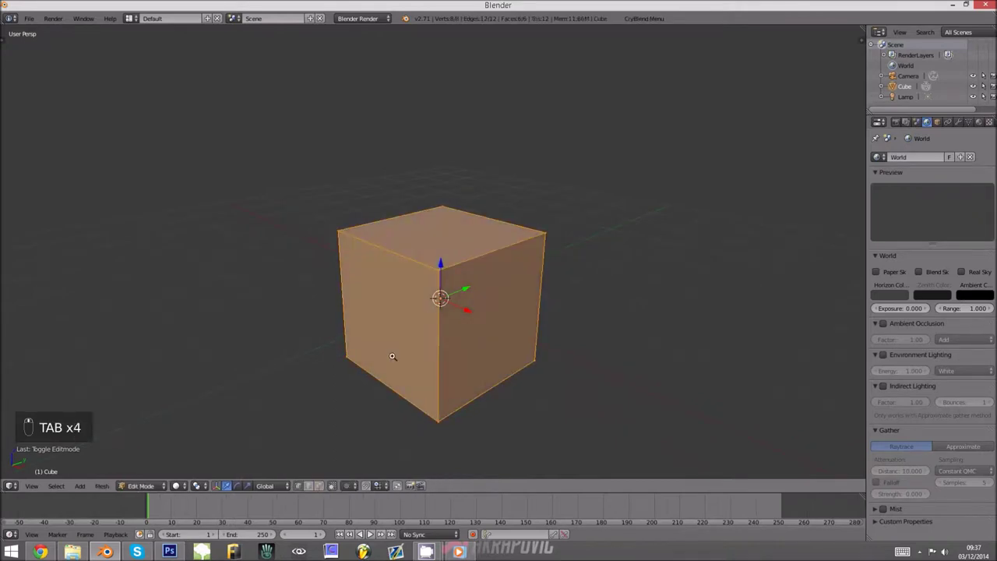
# Move the whole cube mesh up 1 unit along Z in Edit Mode with snapping, so its base sits at the origin.
pyautogui.press('Tab')
pyautogui.press('Tab')
pyautogui.press('g')
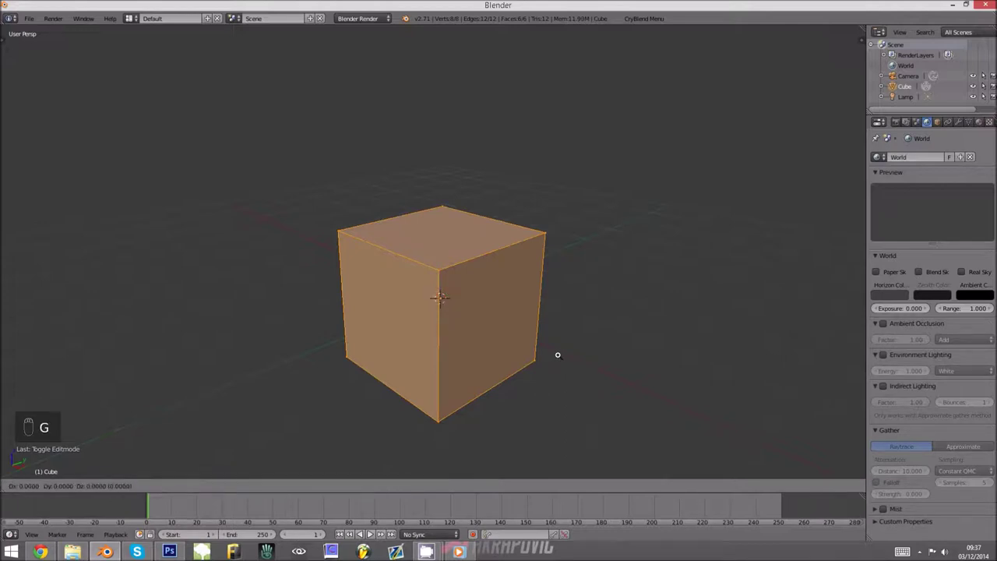
pyautogui.press('ctrl')
pyautogui.press('z')
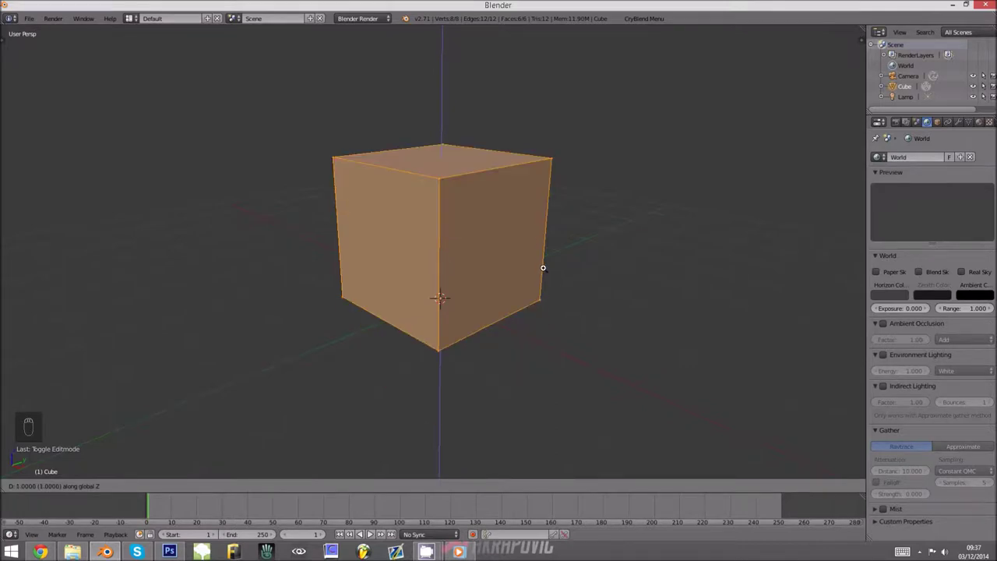
pyautogui.click(521, 280)
pyautogui.press('Tab')
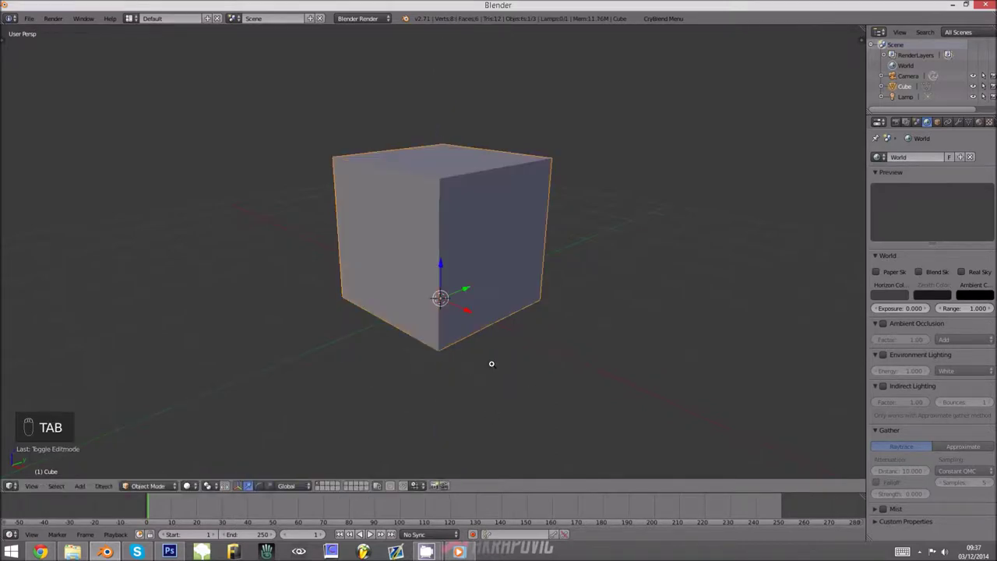
pyautogui.moveTo(486, 373); pyautogui.dragTo(459, 299, button='middle')
pyautogui.scroll(3, 457, 357)
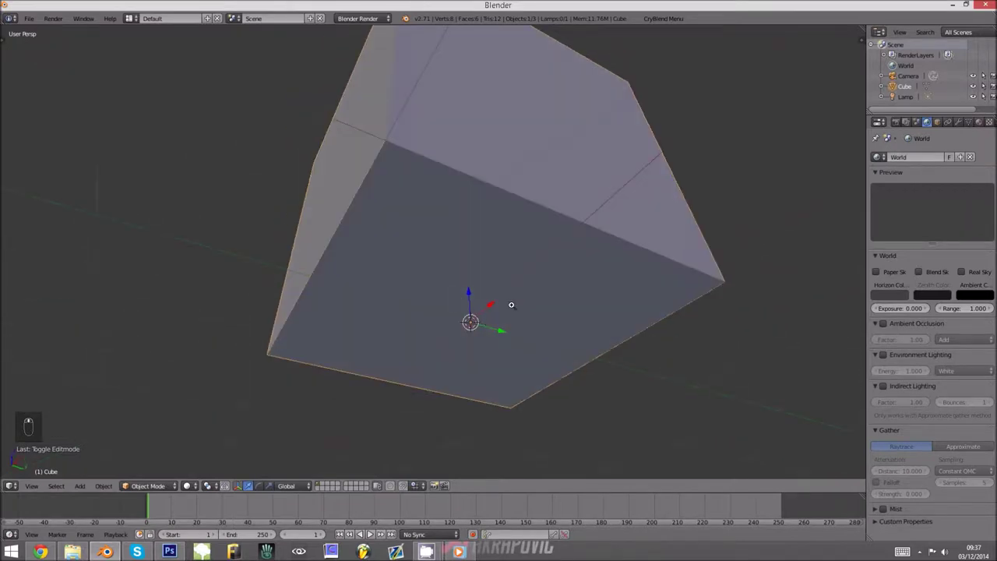
pyautogui.scroll(-3, 511, 305)
pyautogui.moveTo(507, 258); pyautogui.dragTo(514, 343, button='middle')
pyautogui.scroll(-2, 517, 320)
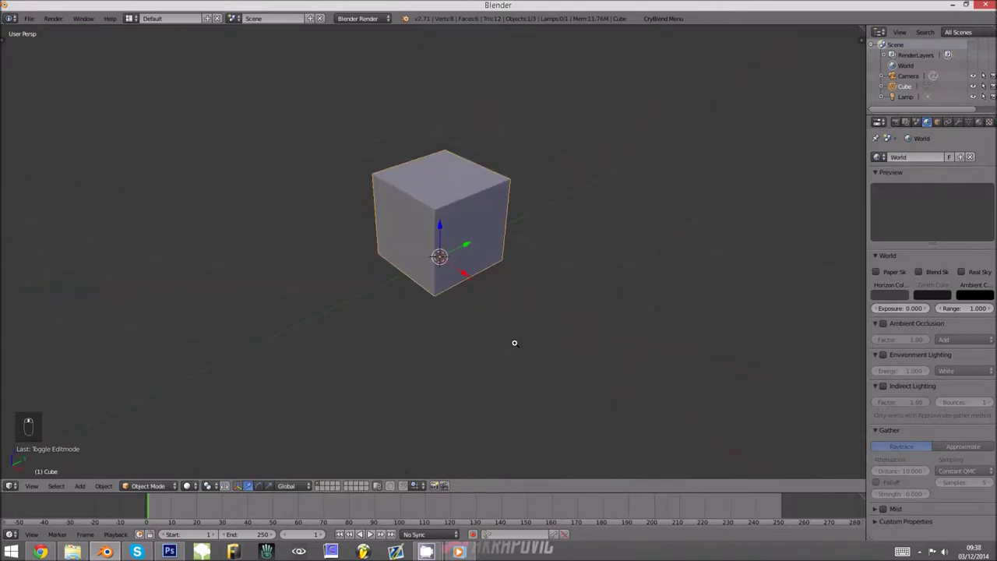
pyautogui.press('s')
pyautogui.rightClick(543, 285)
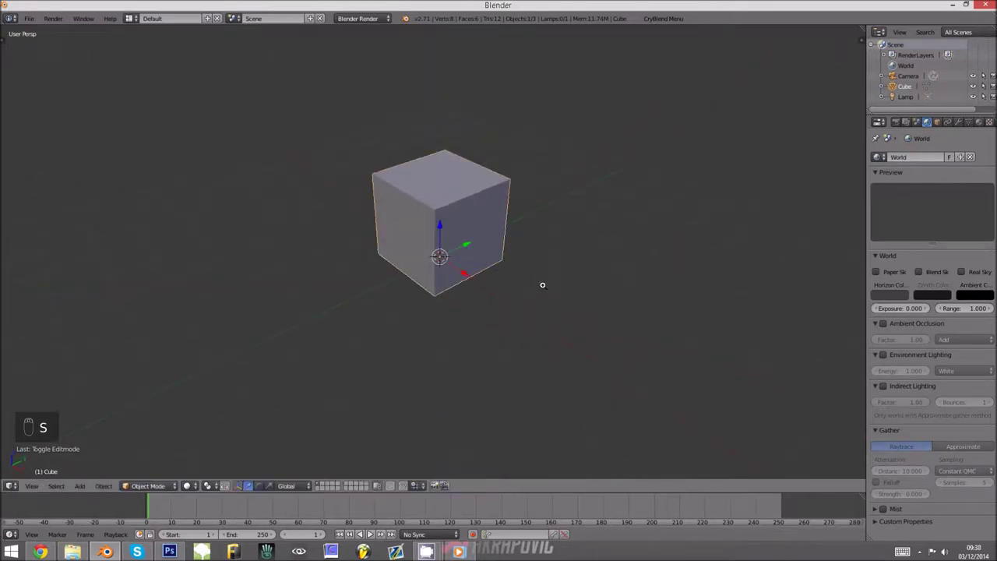
pyautogui.hotkey('ctrl', 'z')
pyautogui.press('s')
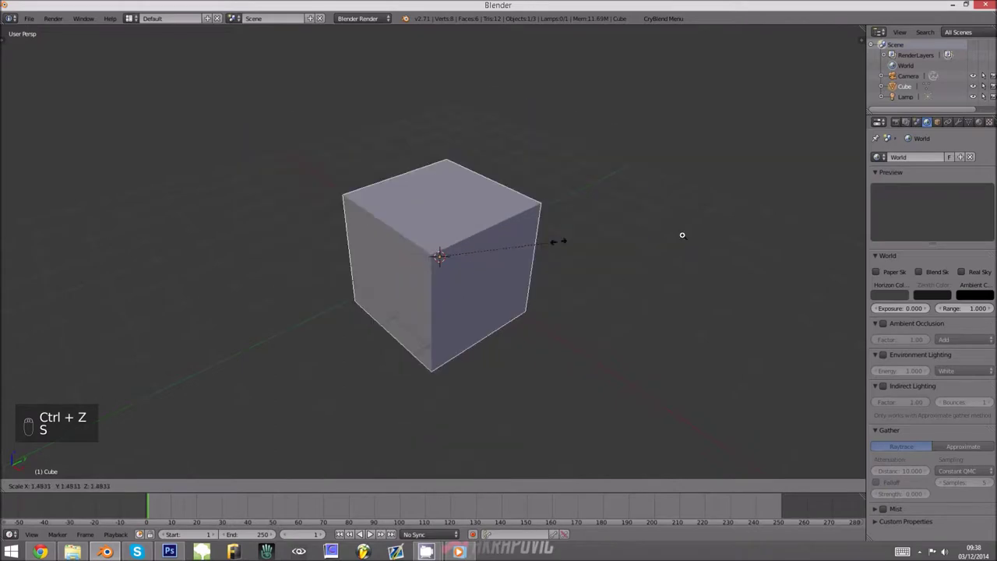
pyautogui.press('z')
pyautogui.rightClick(528, 224)
pyautogui.hotkey('ctrl', 'shift', 'z')
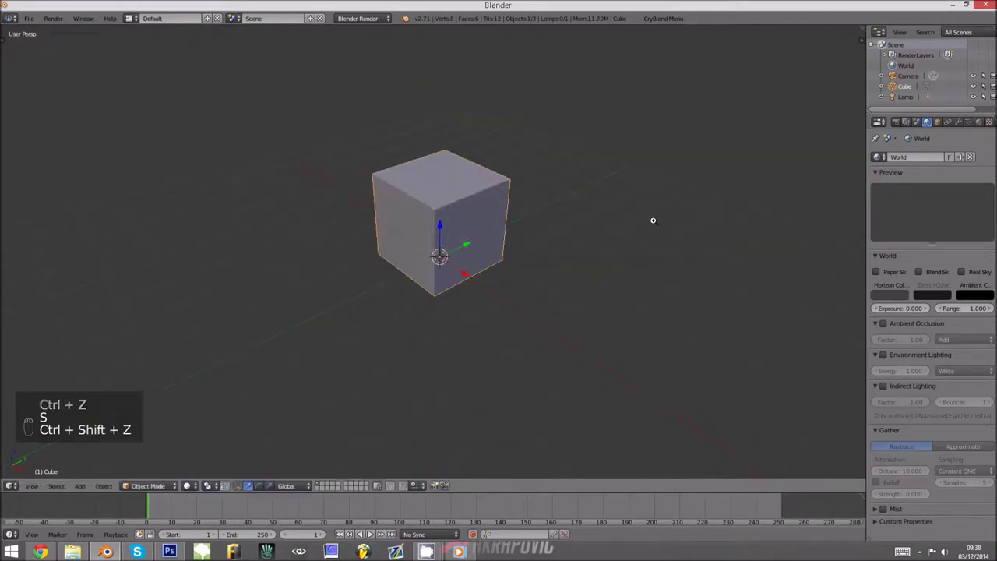
pyautogui.press('s')
pyautogui.press('z')
pyautogui.rightClick(534, 296)
# Scale the cube down along the X axis into a thin upright slab.
pyautogui.press('s')
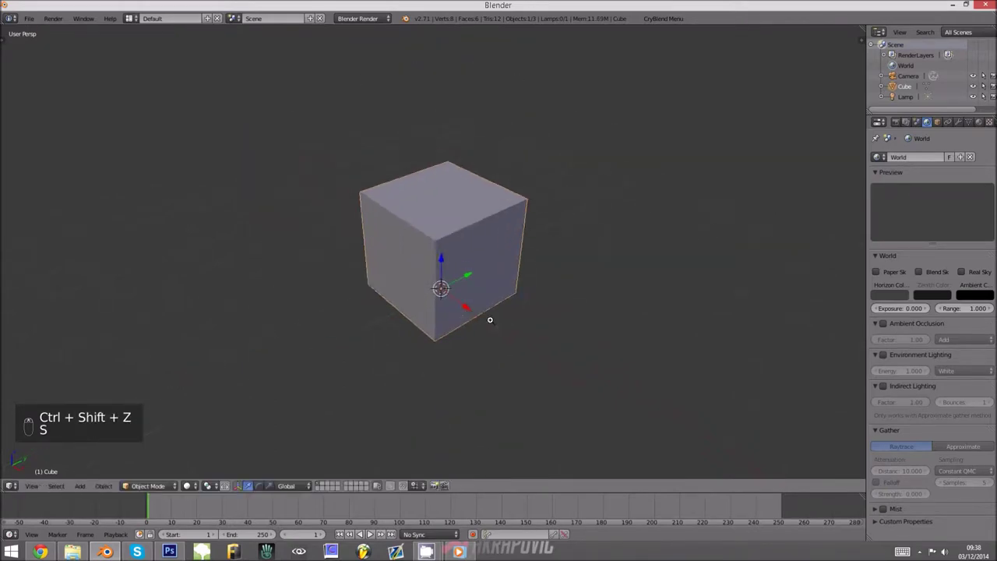
pyautogui.press('y')
pyautogui.press('x')
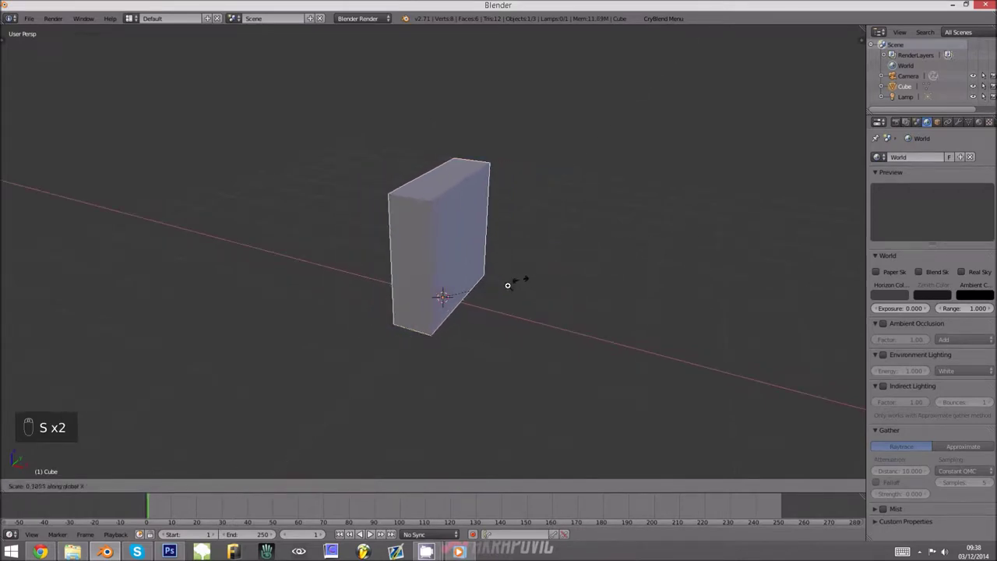
pyautogui.click(480, 290)
# Maximize the 3D view and frame the slab's broad side.
pyautogui.moveTo(567, 364); pyautogui.dragTo(517, 389, button='middle')
pyautogui.moveTo(528, 347); pyautogui.dragTo(525, 300, button='middle')
pyautogui.hotkey('ctrl', 'Up')
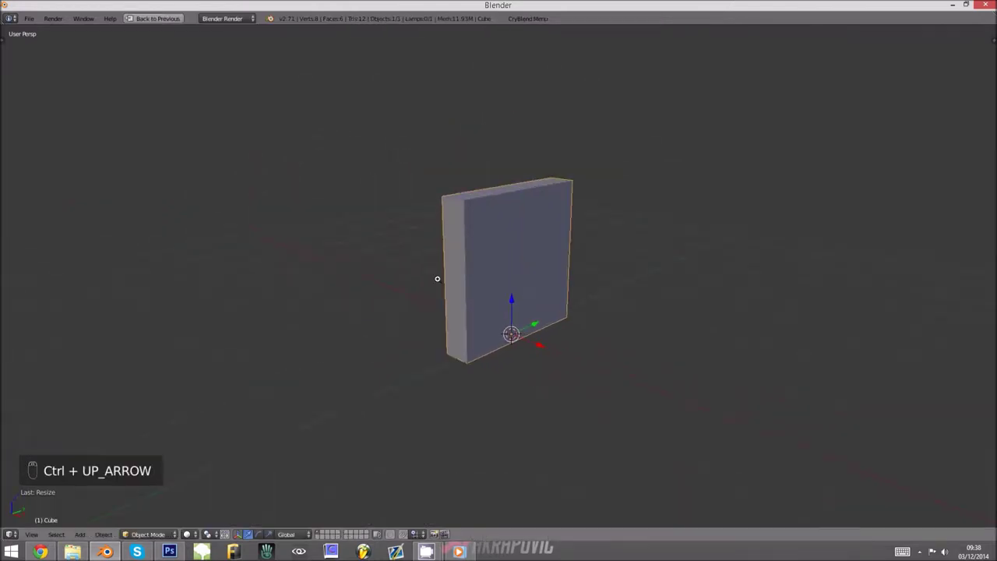
pyautogui.keyDown('shift'); pyautogui.scroll(-2, 382, 320); pyautogui.keyUp('shift')
pyautogui.keyDown('shift'); pyautogui.scroll(2, 523, 298); pyautogui.keyUp('shift')
pyautogui.scroll(4, 496, 312)
pyautogui.scroll(-2, 505, 309)
pyautogui.moveTo(505, 307); pyautogui.dragTo(472, 315, button='middle')
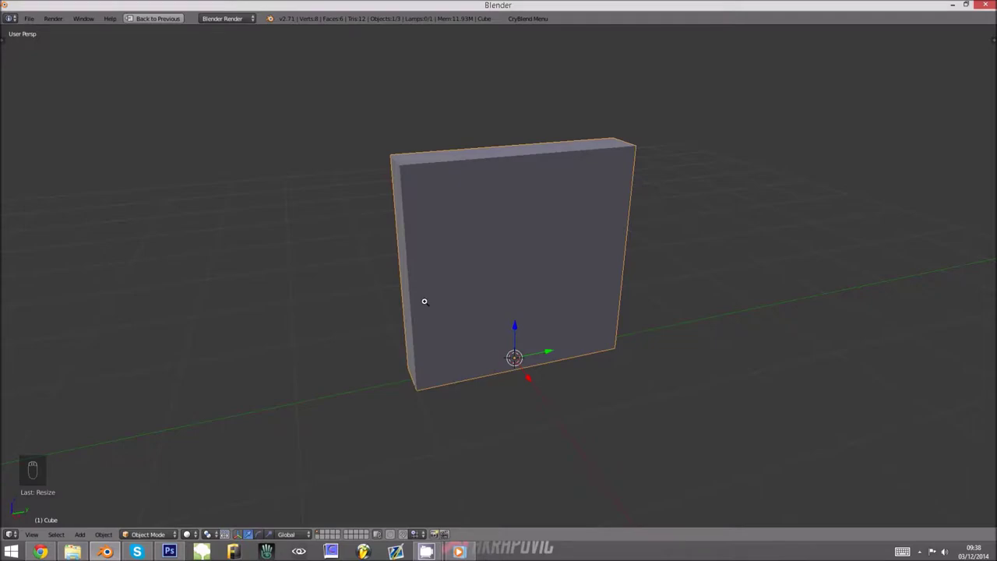
# Compare with the bench photo, scale the slab down along Z in Object Mode until it is wider than tall, and re-enter Edit Mode.
pyautogui.press('Tab')
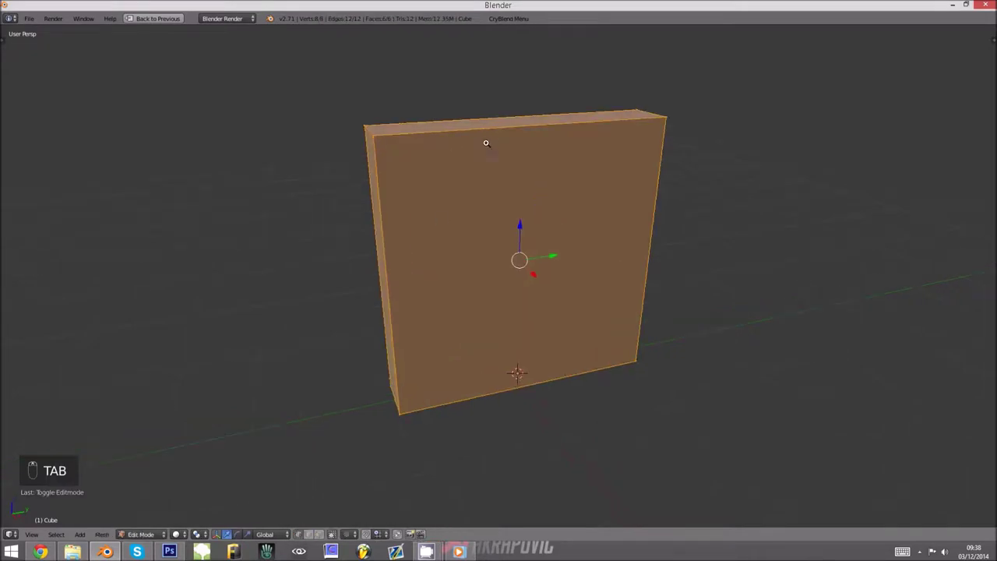
pyautogui.hotkey('alt', 'Tab')
pyautogui.hotkey('alt', 'Tab')
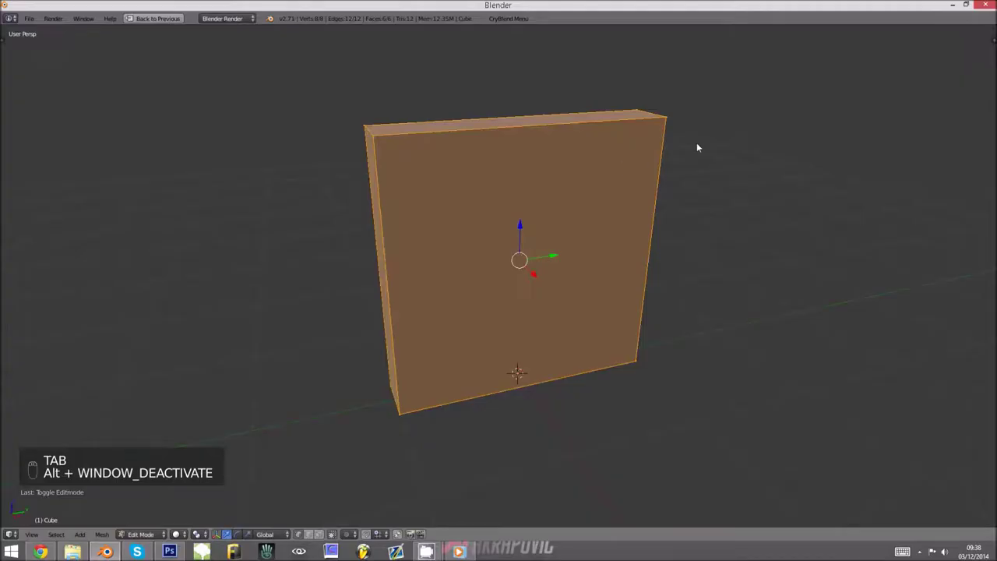
pyautogui.press('Tab')
pyautogui.press('s')
pyautogui.click(659, 200)
pyautogui.press('Tab')
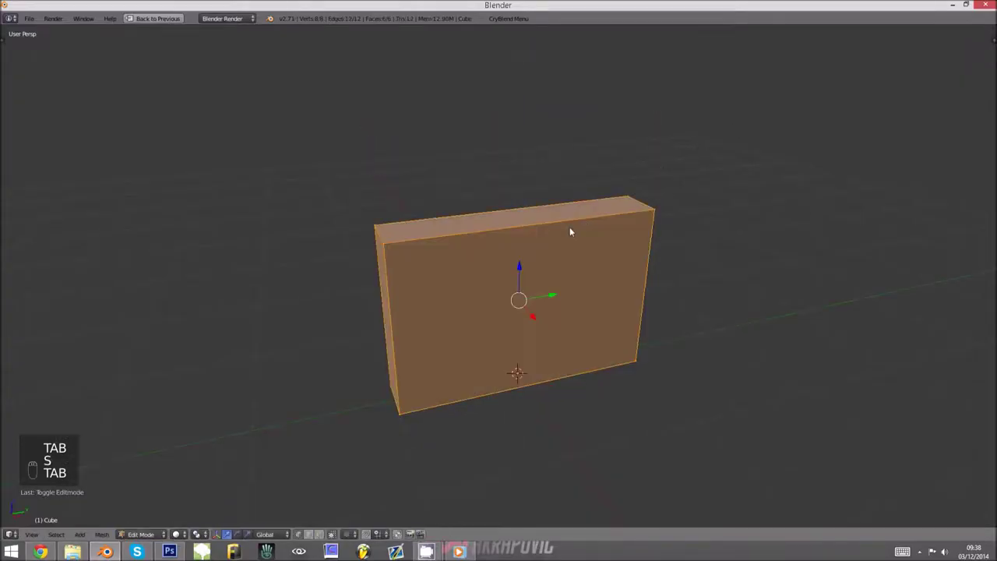
# Add a vertical loop cut across the slab's broad side and slide it toward the positive Y end, checking against the bench photo.
pyautogui.hotkey('ctrl', 'r')
pyautogui.click(540, 237)
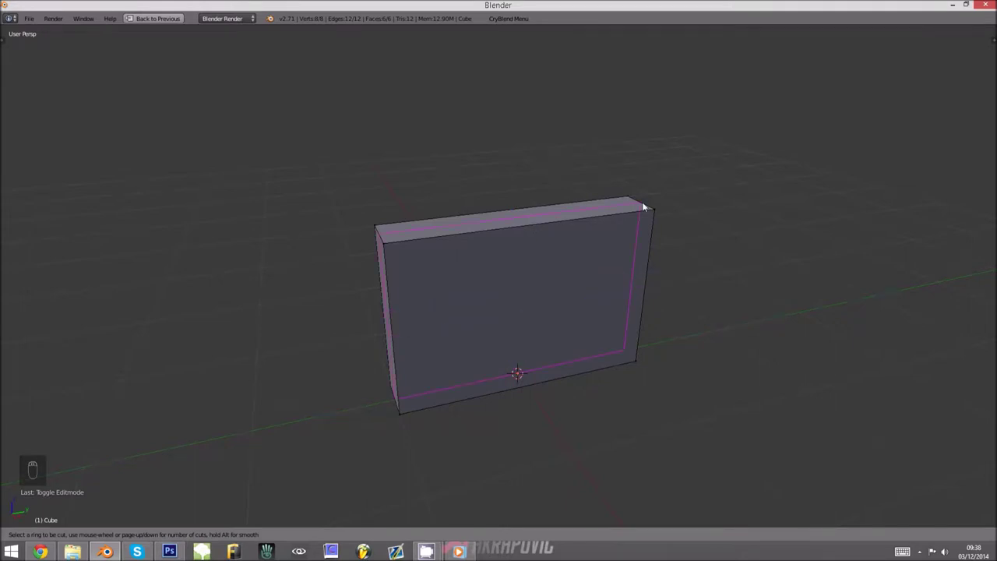
pyautogui.click(534, 233)
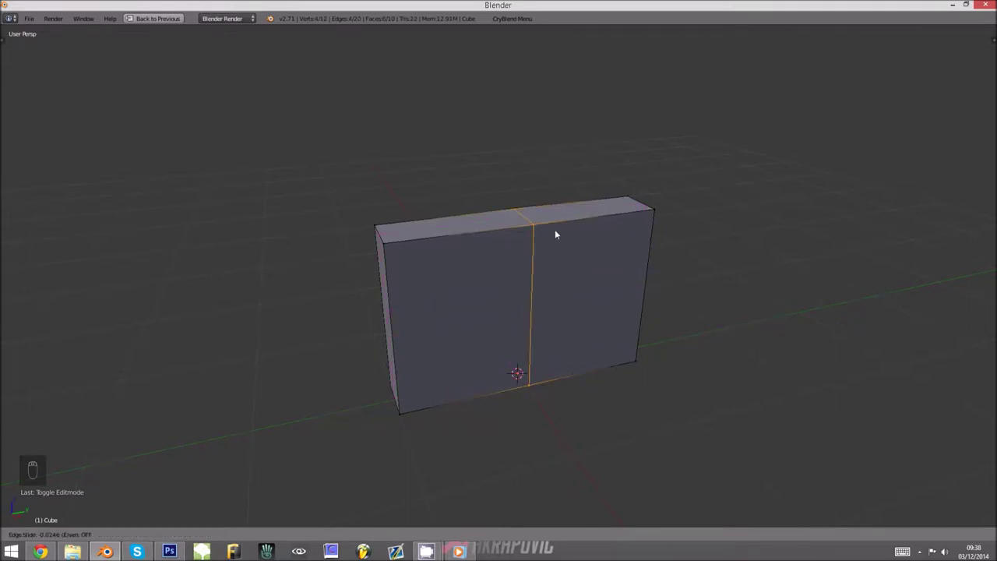
pyautogui.click(610, 229)
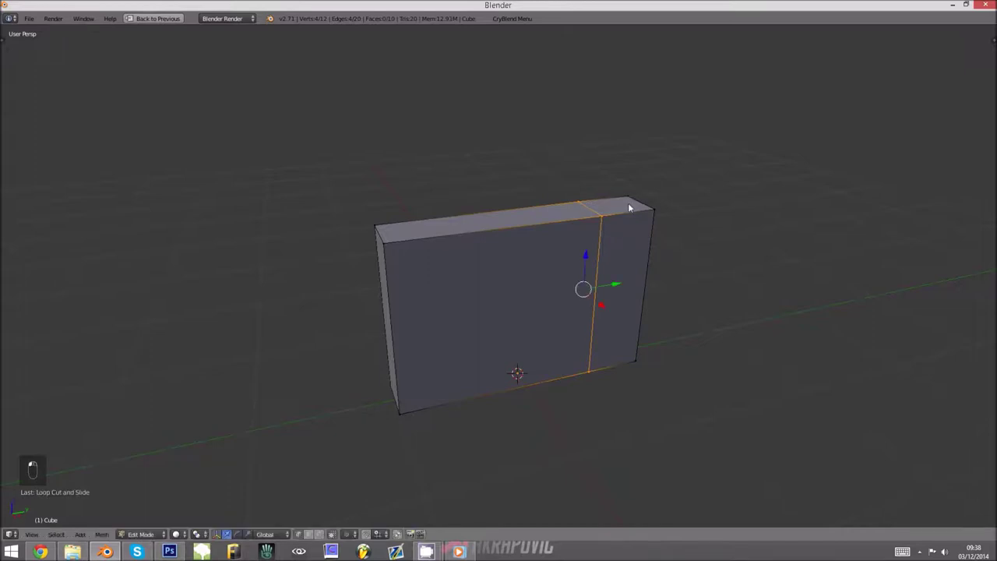
pyautogui.moveTo(604, 235); pyautogui.dragTo(550, 257, button='middle')
pyautogui.hotkey('alt', 'Tab')
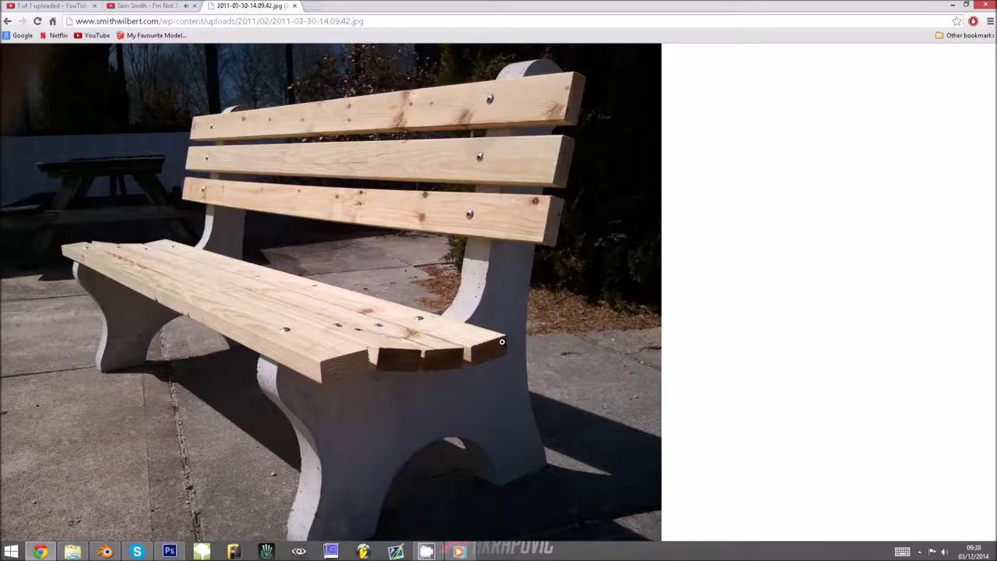
# Extrude the top face of the slab's narrow section upward into a tall backrest post.
pyautogui.hotkey('alt', 'Tab')
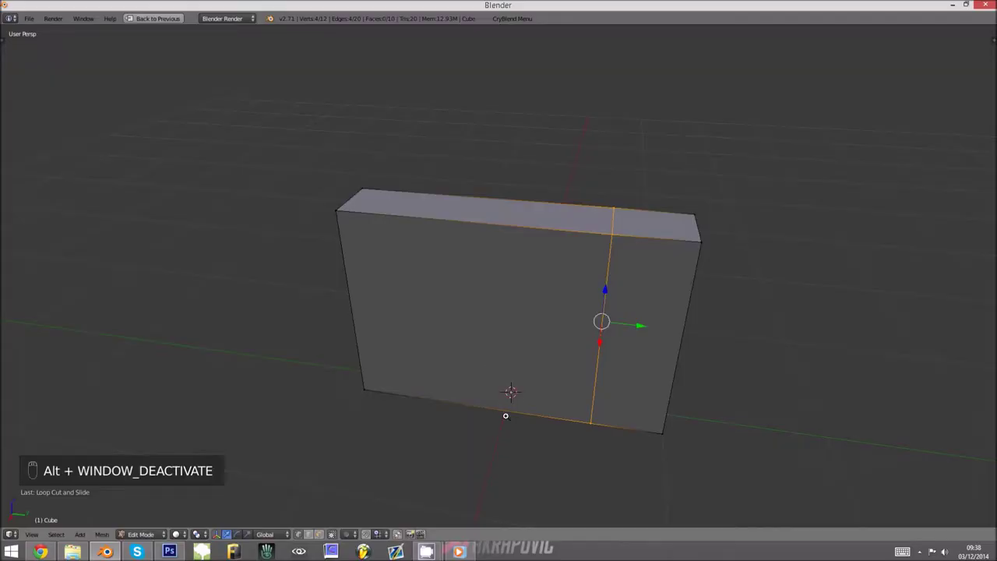
pyautogui.press('a')
pyautogui.rightClick(616, 256)
pyautogui.scroll(-3, 616, 256)
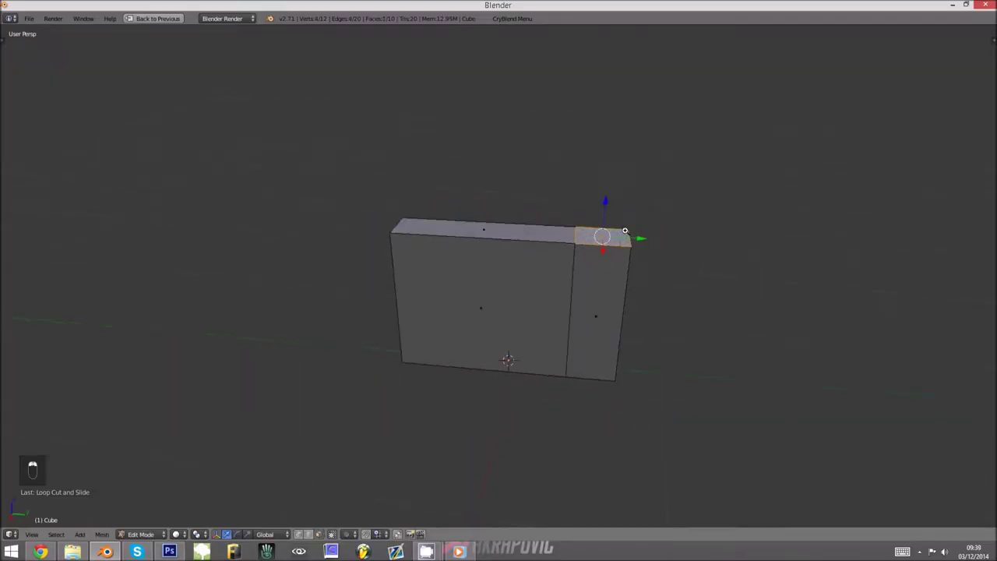
pyautogui.press('e')
pyautogui.click(641, 98)
# Move the post's top face along positive Y so the backrest leans backward, checking against the bench photo.
pyautogui.hotkey('alt', 'Tab')
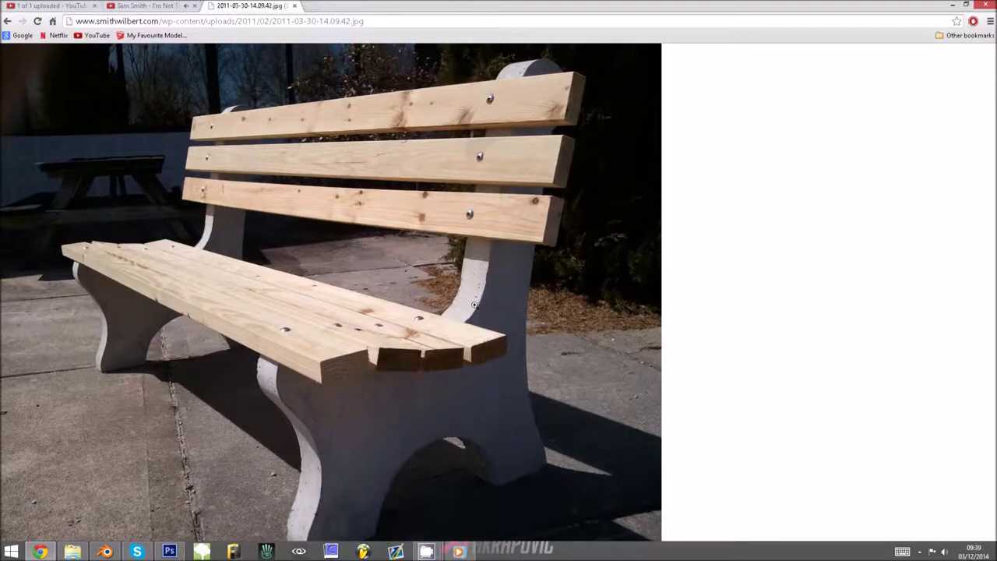
pyautogui.hotkey('alt', 'Tab')
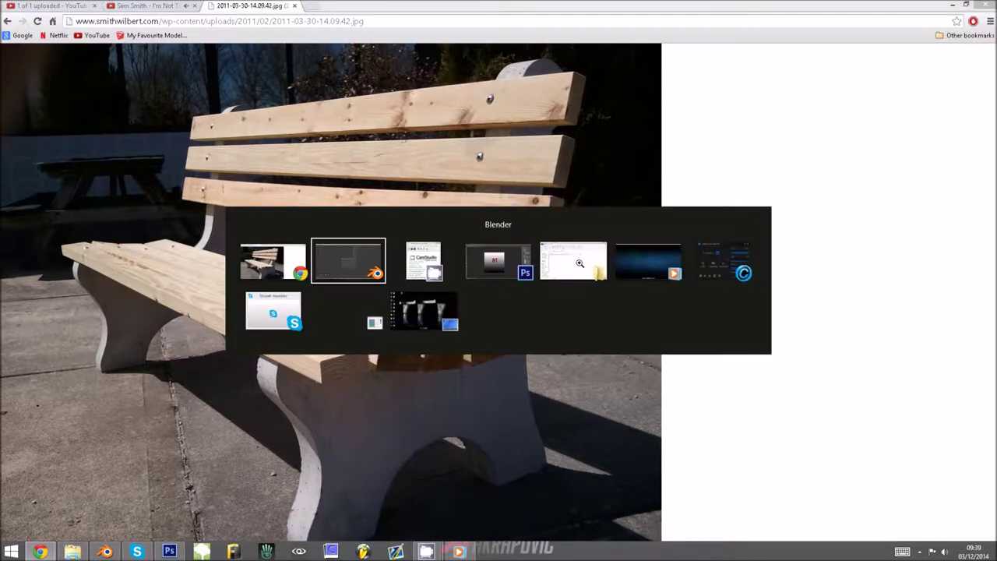
pyautogui.press('g')
pyautogui.press('y')
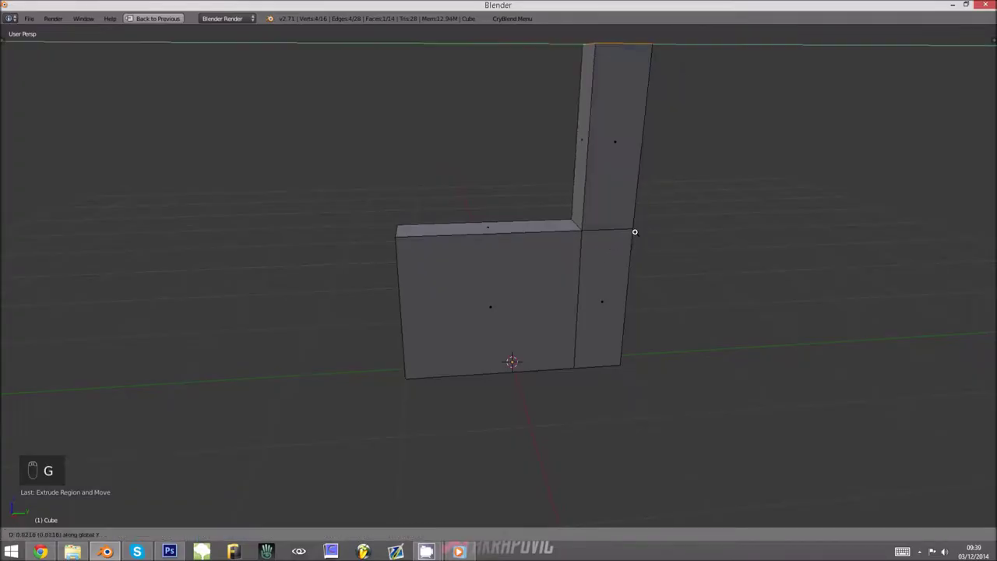
pyautogui.click(633, 228)
pyautogui.keyDown('shift'); pyautogui.scroll(-1, 627, 223); pyautogui.keyUp('shift')
pyautogui.keyDown('shift'); pyautogui.scroll(2, 623, 223); pyautogui.keyUp('shift')
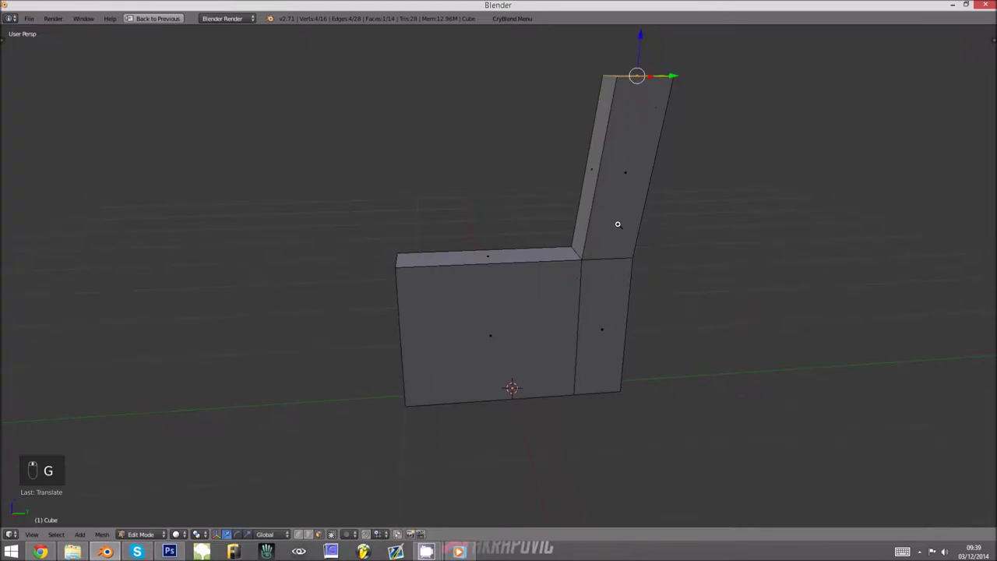
pyautogui.moveTo(597, 257); pyautogui.dragTo(716, 218, button='middle')
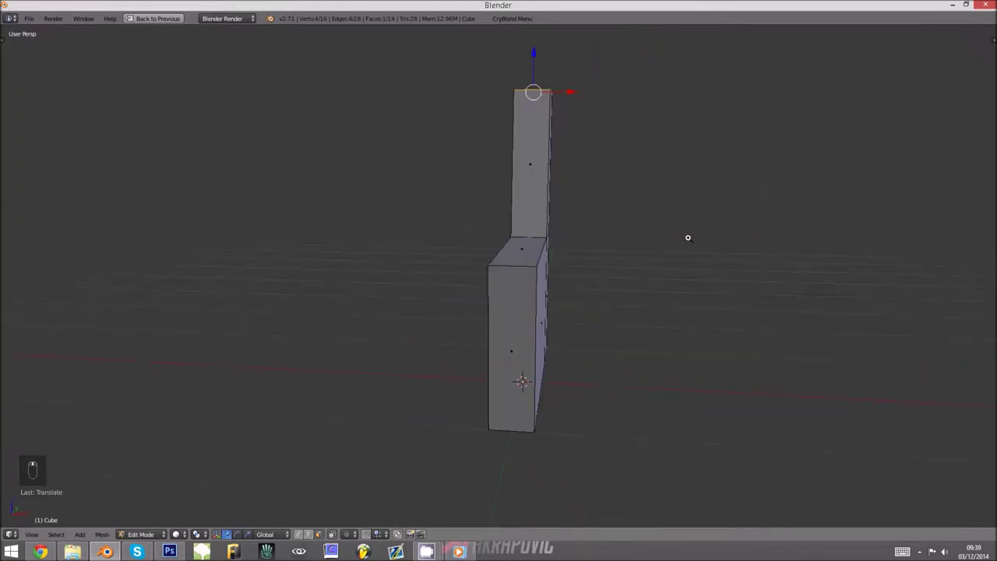
pyautogui.hotkey('alt', 'Tab')
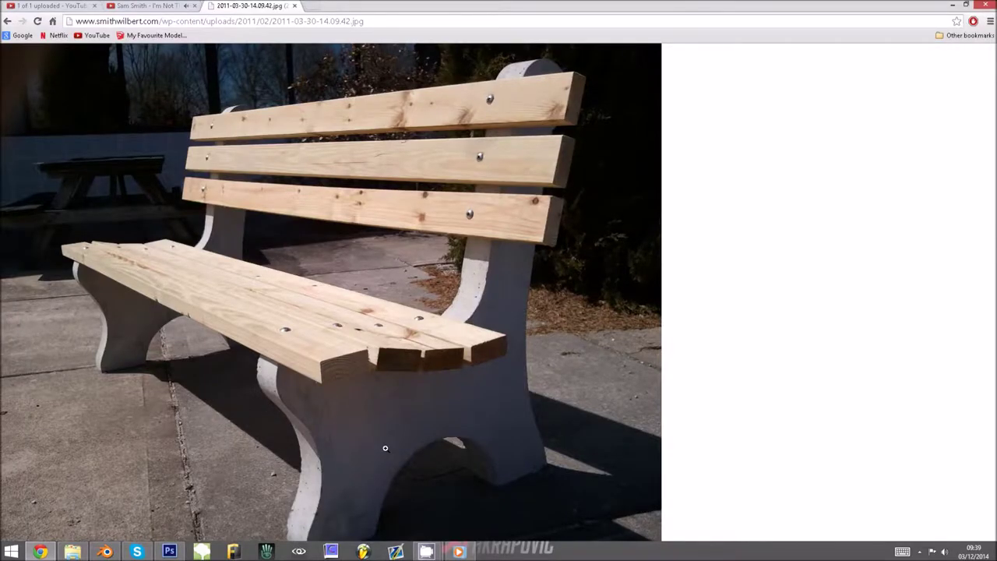
pyautogui.hotkey('alt', 'Tab')
pyautogui.moveTo(460, 412); pyautogui.dragTo(431, 330, button='middle')
pyautogui.hotkey('ctrl', 'r')
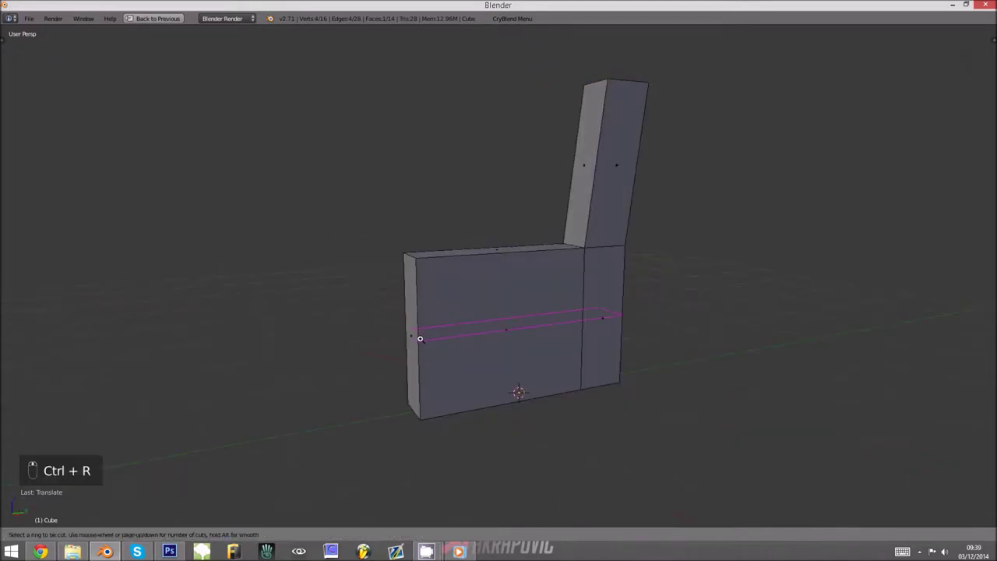
pyautogui.scroll(3, 420, 338)
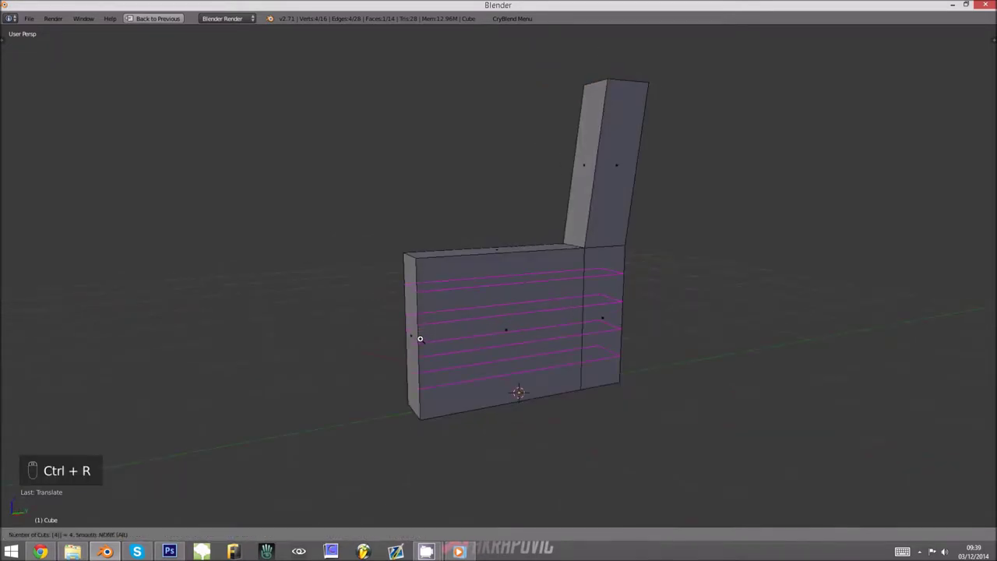
pyautogui.hotkey('alt', 'Tab')
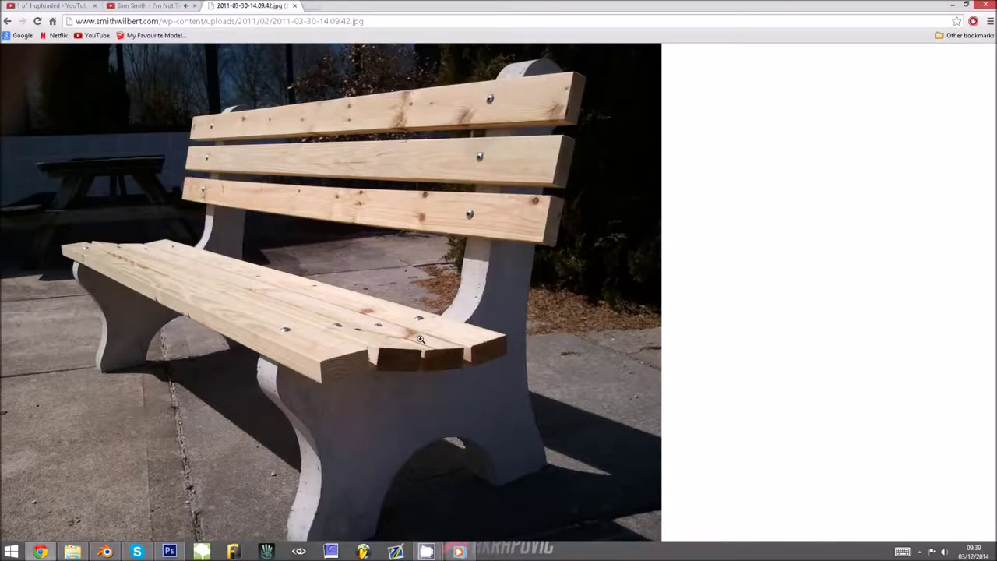
pyautogui.hotkey('alt', 'Tab')
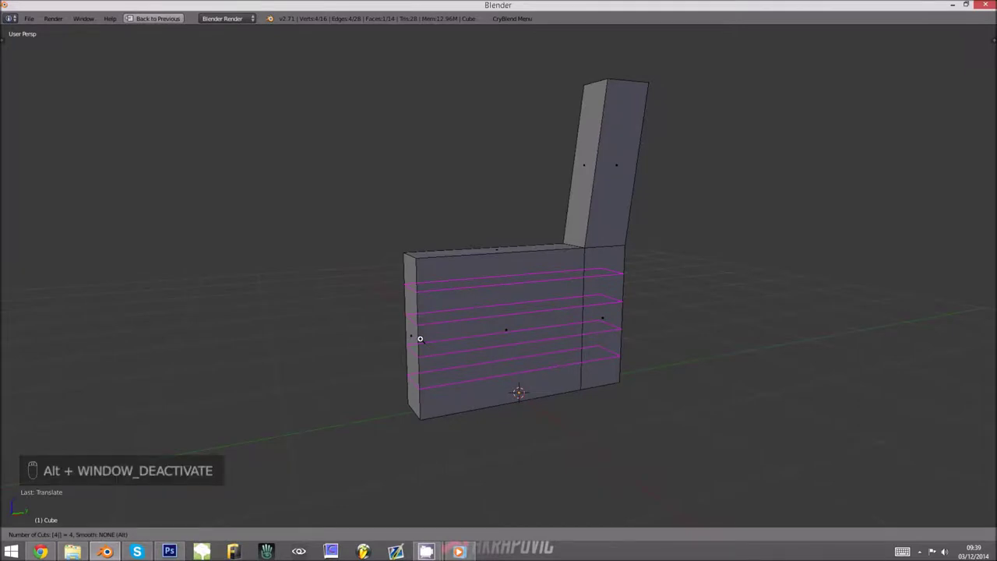
pyautogui.rightClick(420, 339)
# Add six nearly evenly spaced horizontal loop cuts around the block below the backrest post and switch to vertex selection.
pyautogui.hotkey('ctrl', 'r')
pyautogui.press('6')
pyautogui.click(420, 339)
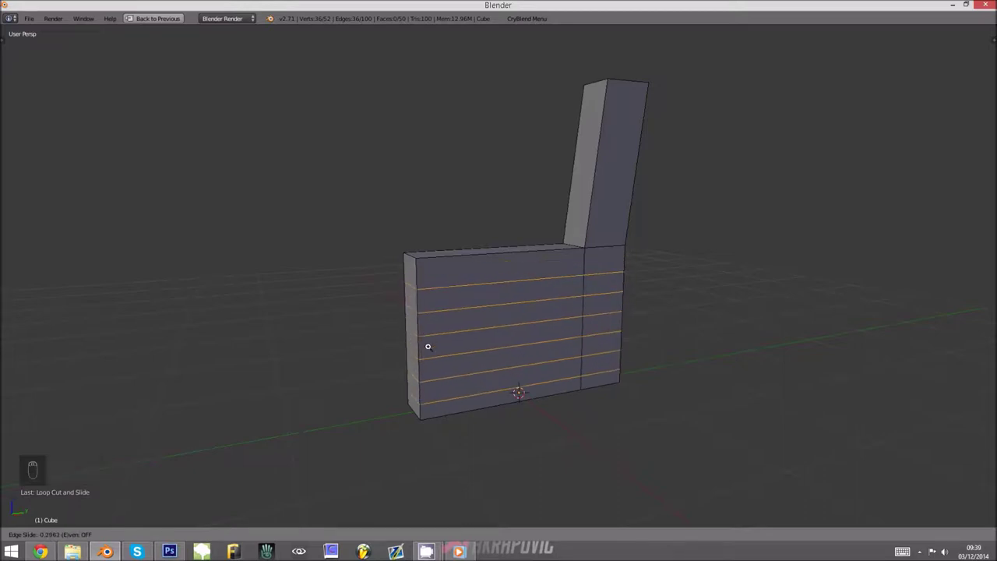
pyautogui.click(420, 345)
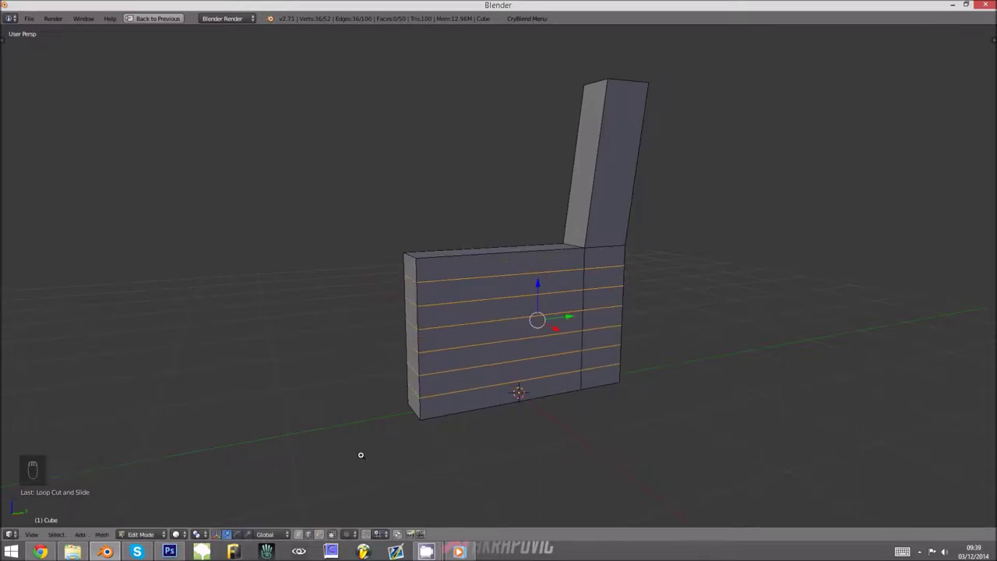
pyautogui.click(302, 536)
# Examine the seat edge in the bench photo, then add six evenly spaced vertical loop cuts across the block's wide section.
pyautogui.moveTo(457, 260); pyautogui.dragTo(481, 260, button='middle')
pyautogui.hotkey('alt', 'Tab')
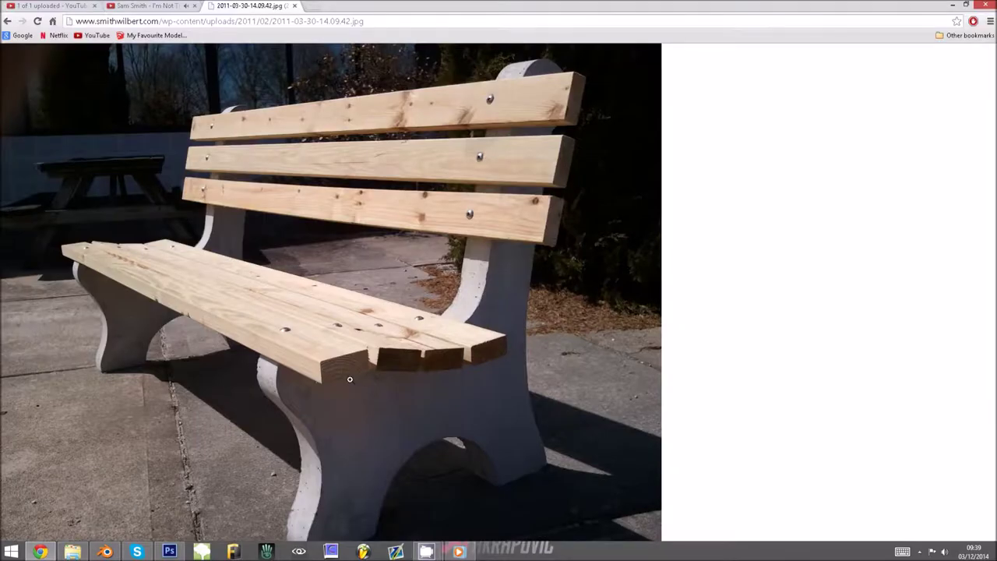
pyautogui.click(316, 369)
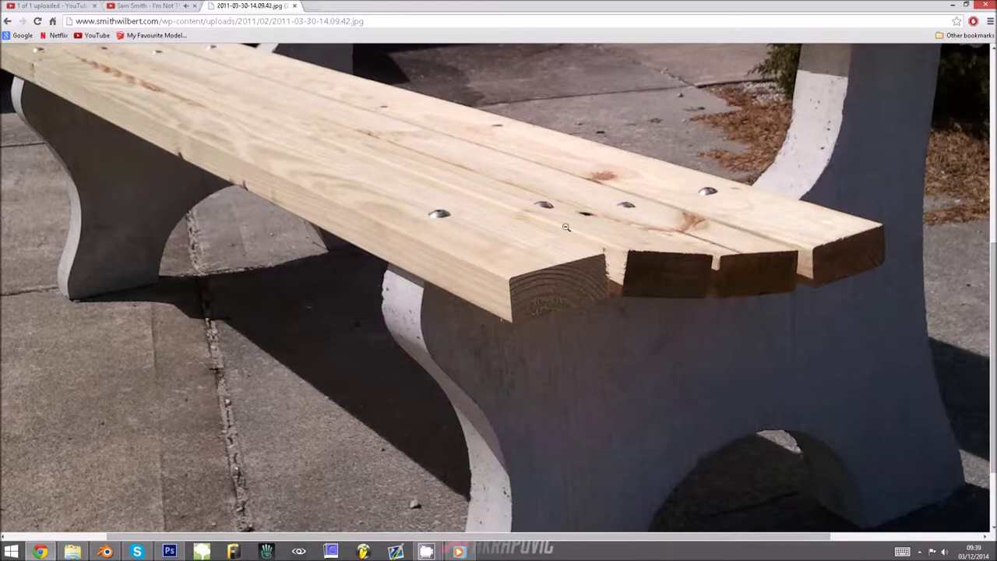
pyautogui.hotkey('alt', 'Tab')
pyautogui.moveTo(545, 243); pyautogui.dragTo(503, 258, button='middle')
pyautogui.press('a')
pyautogui.hotkey('ctrl', 'r')
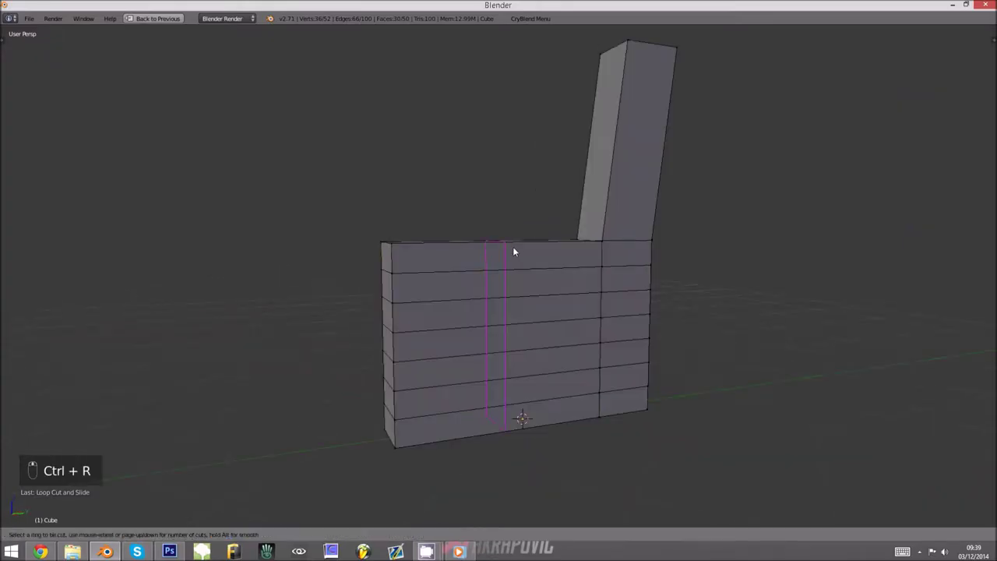
pyautogui.scroll(5, 513, 246)
pyautogui.click(513, 246)
pyautogui.rightClick(512, 246)
pyautogui.moveTo(513, 246); pyautogui.dragTo(442, 265, button='middle')
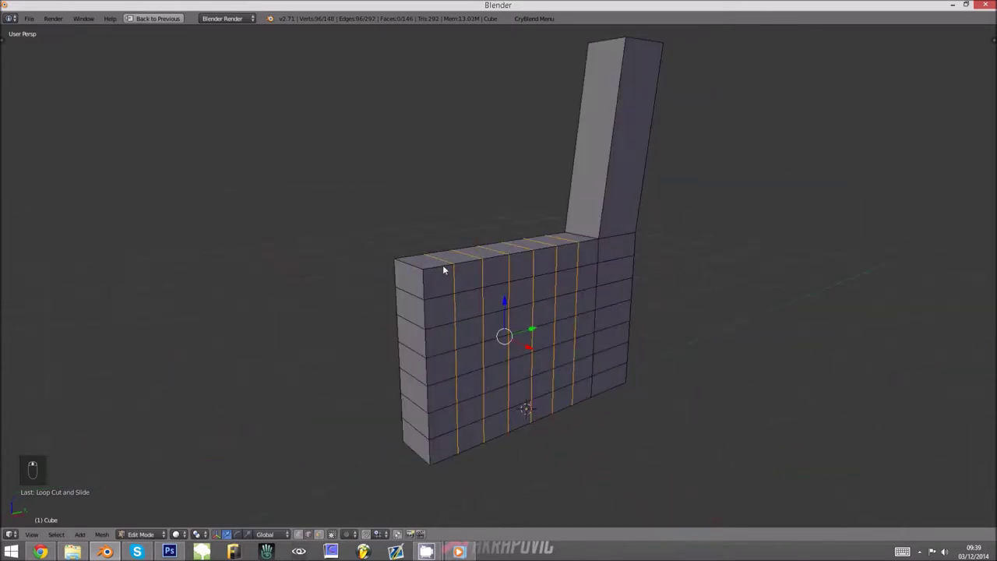
pyautogui.moveTo(468, 304); pyautogui.dragTo(459, 312, button='middle')
# Check the backrest curve in the bench photo and add a horizontal loop cut to the post, slid down toward the seat.
pyautogui.press('Tab')
pyautogui.press('Tab')
pyautogui.moveTo(523, 296); pyautogui.dragTo(499, 304, button='middle')
pyautogui.hotkey('alt', 'Tab')
pyautogui.click(635, 254)
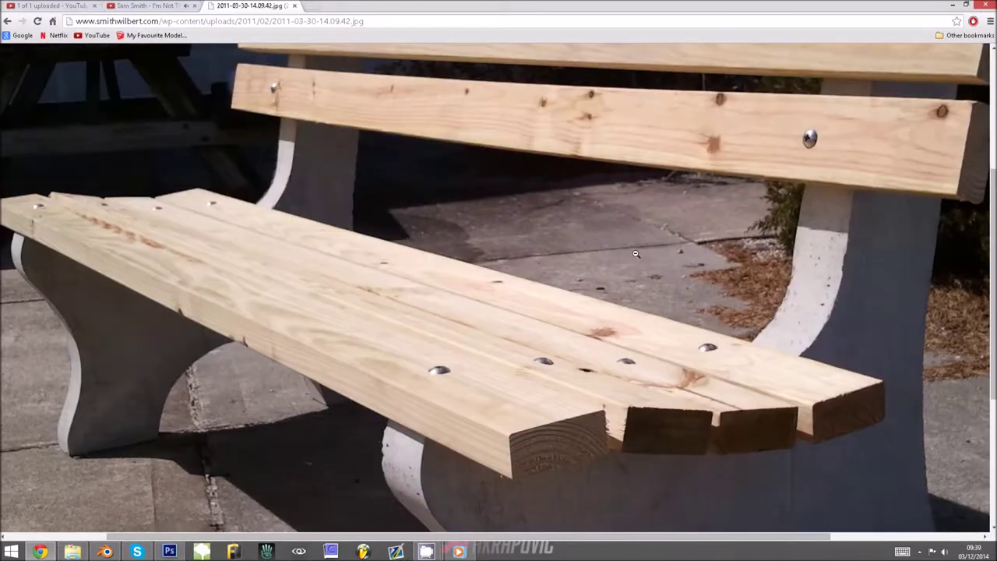
pyautogui.click(636, 253)
pyautogui.hotkey('alt', 'Tab')
pyautogui.hotkey('ctrl', 'r')
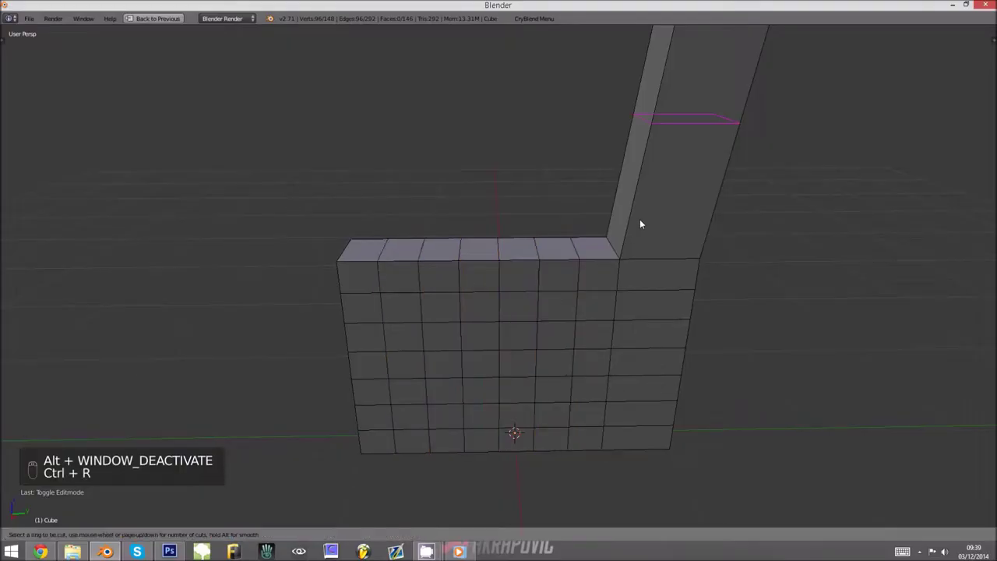
pyautogui.click(640, 220)
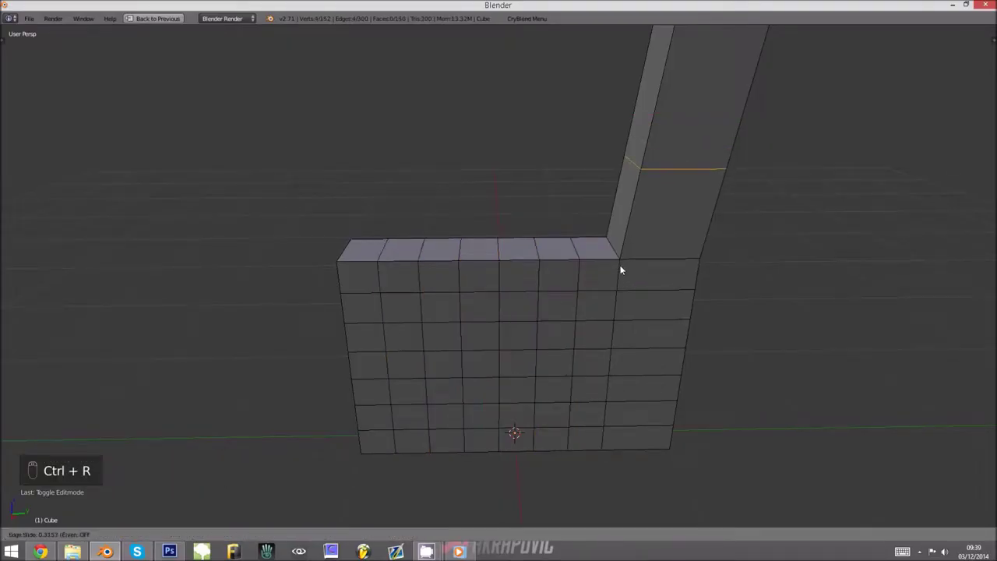
pyautogui.click(622, 249)
# Add three evenly spaced horizontal loop cuts to the post between the seat level and the cut above it.
pyautogui.hotkey('ctrl', 'r')
pyautogui.scroll(1, 636, 203)
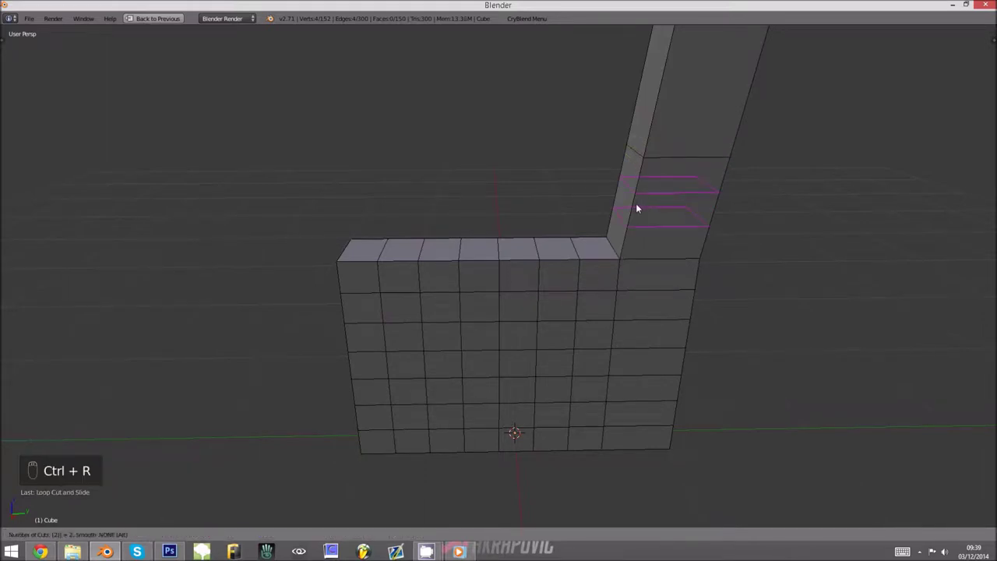
pyautogui.hotkey('ctrl', 'r')
pyautogui.scroll(2, 636, 204)
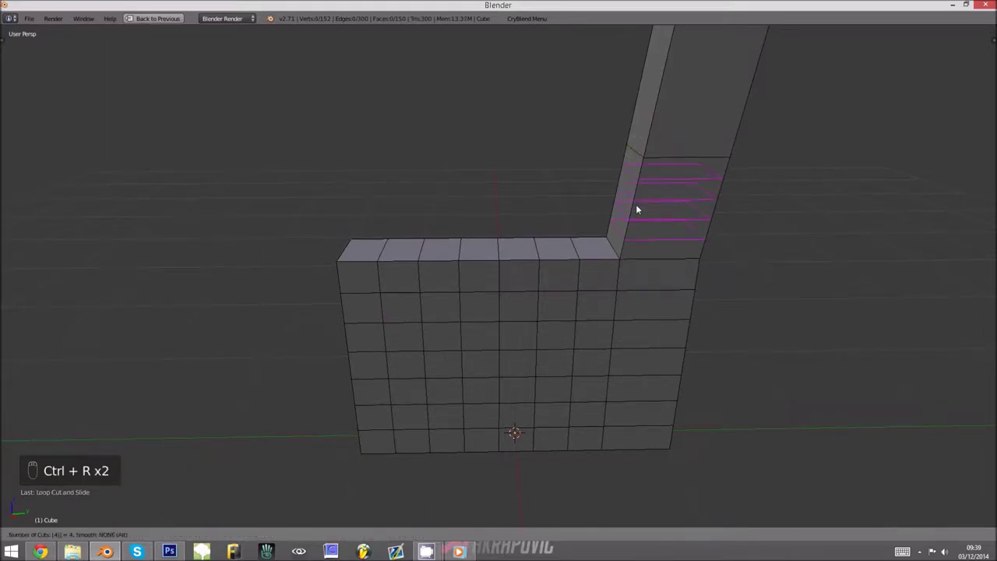
pyautogui.hotkey('ctrl', 'r')
pyautogui.scroll(2, 636, 204)
pyautogui.click(636, 204)
pyautogui.rightClick(562, 206)
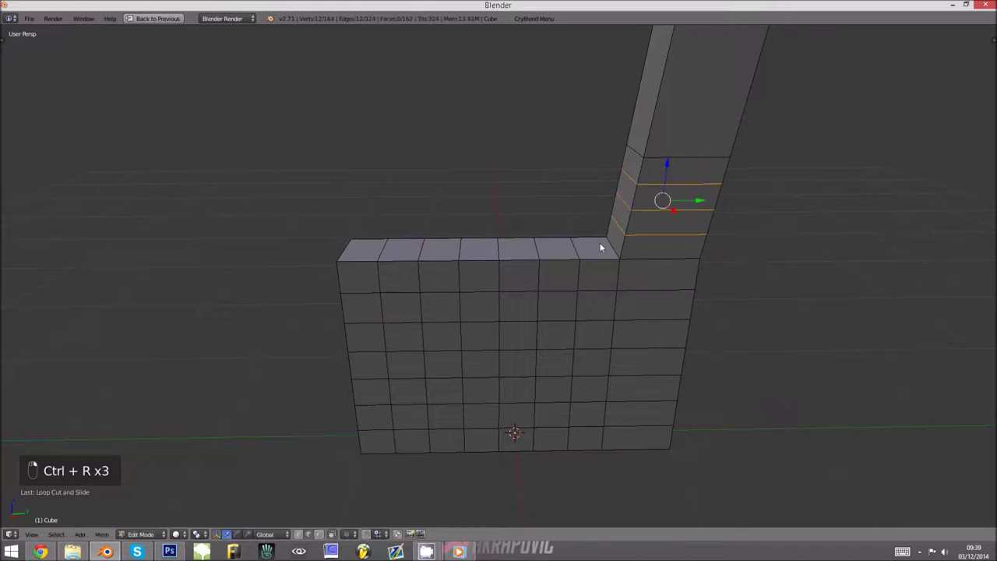
# Check the bench photo and set the viewport to the right orthographic view, framed on the support's gridded block.
pyautogui.moveTo(536, 274); pyautogui.dragTo(559, 376, button='middle')
pyautogui.hotkey('alt', 'Tab')
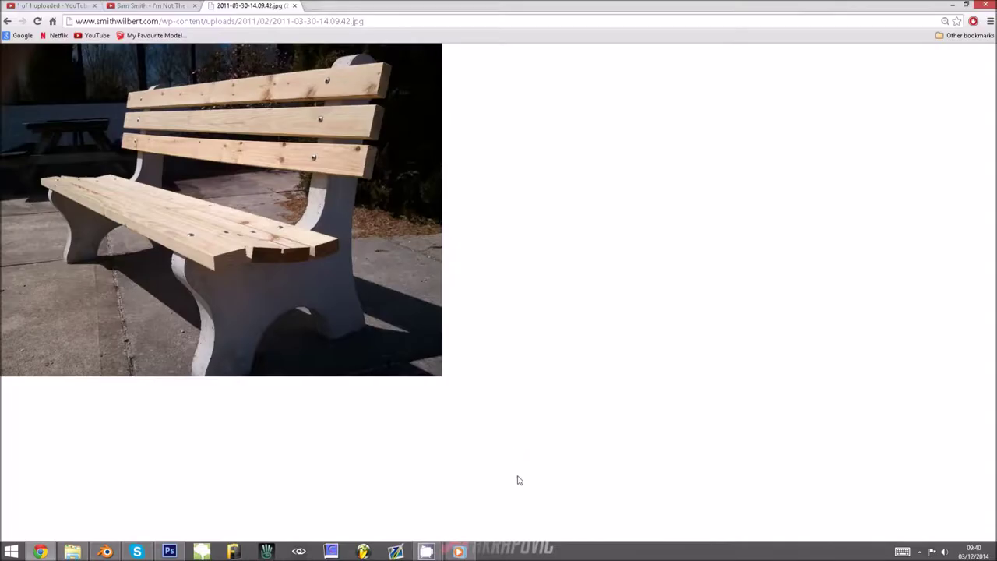
pyautogui.hotkey('alt', 'Tab')
pyautogui.press('KP_1')
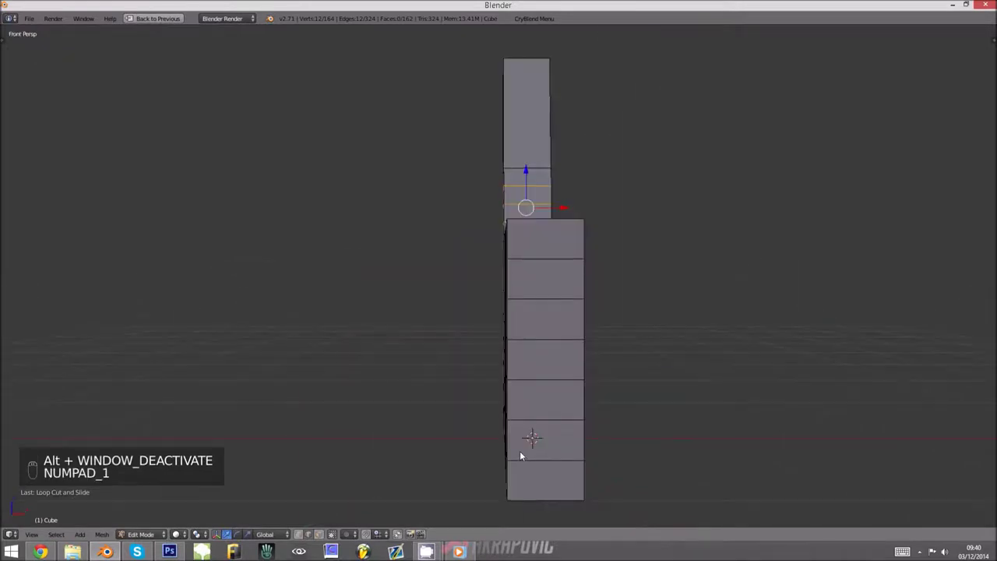
pyautogui.press('KP_3')
pyautogui.press('KP_5')
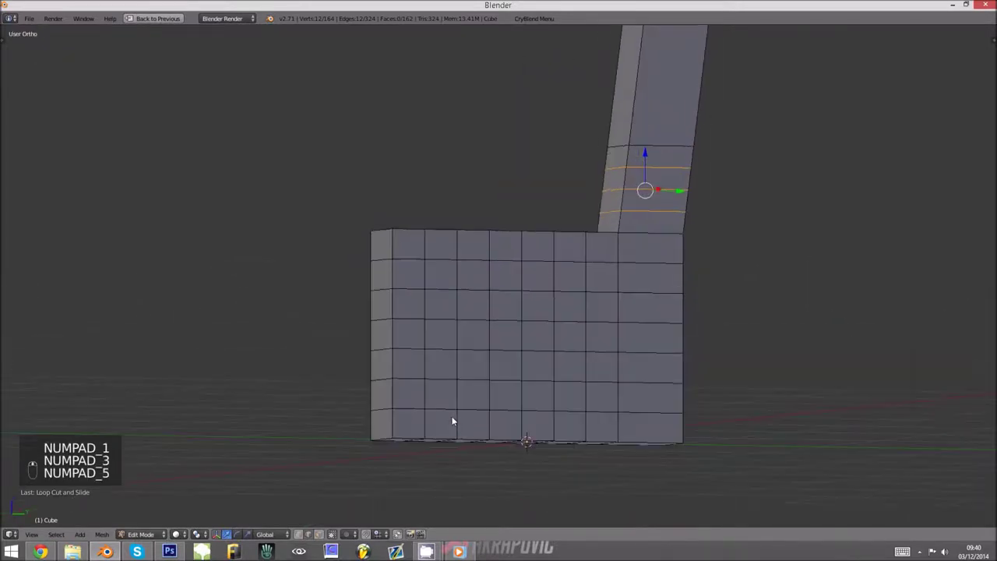
pyautogui.press('KP_1')
pyautogui.press('KP_5')
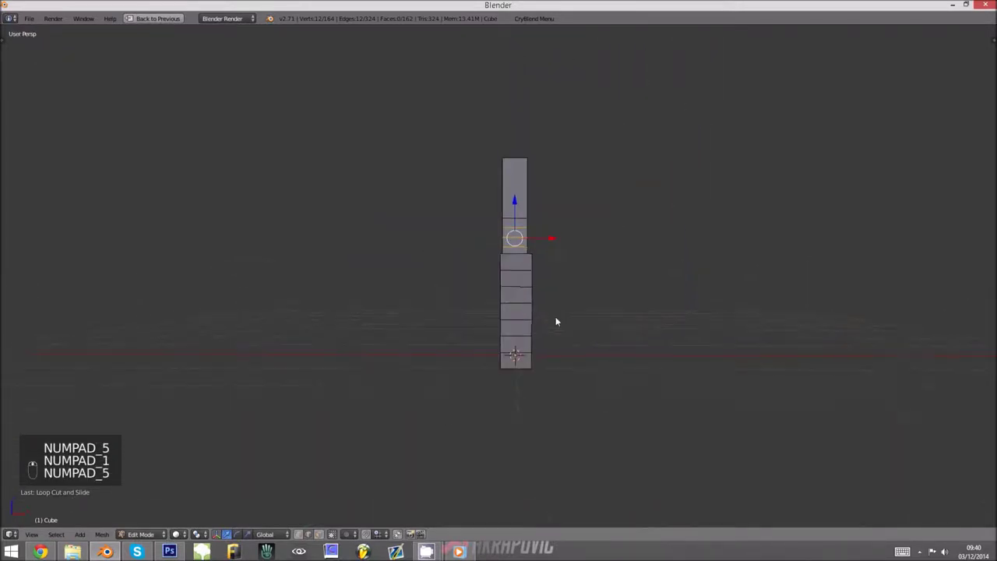
pyautogui.moveTo(556, 321); pyautogui.dragTo(528, 340, button='middle')
pyautogui.press('KP_5')
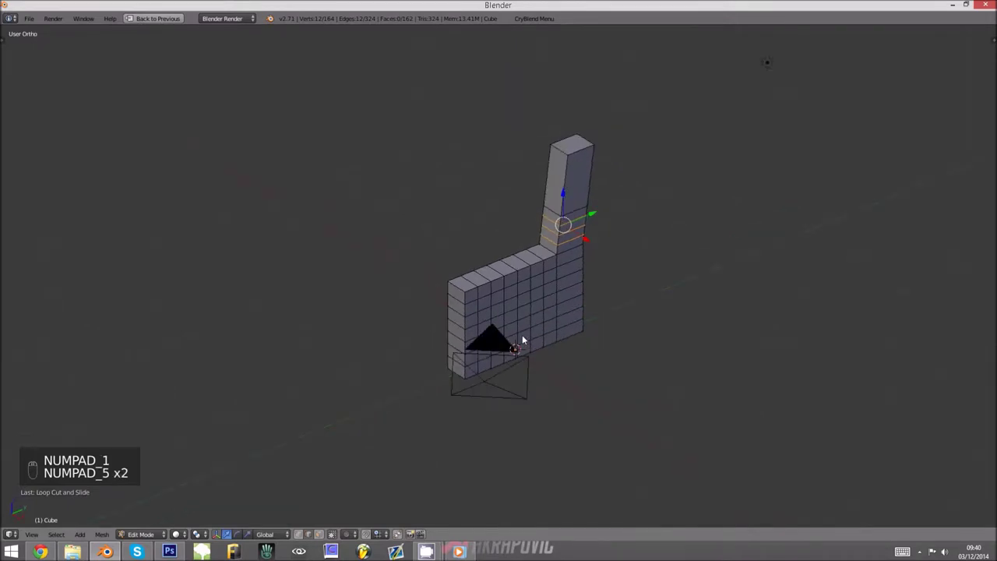
pyautogui.press('KP_5')
pyautogui.press('KP_1')
pyautogui.press('KP_3')
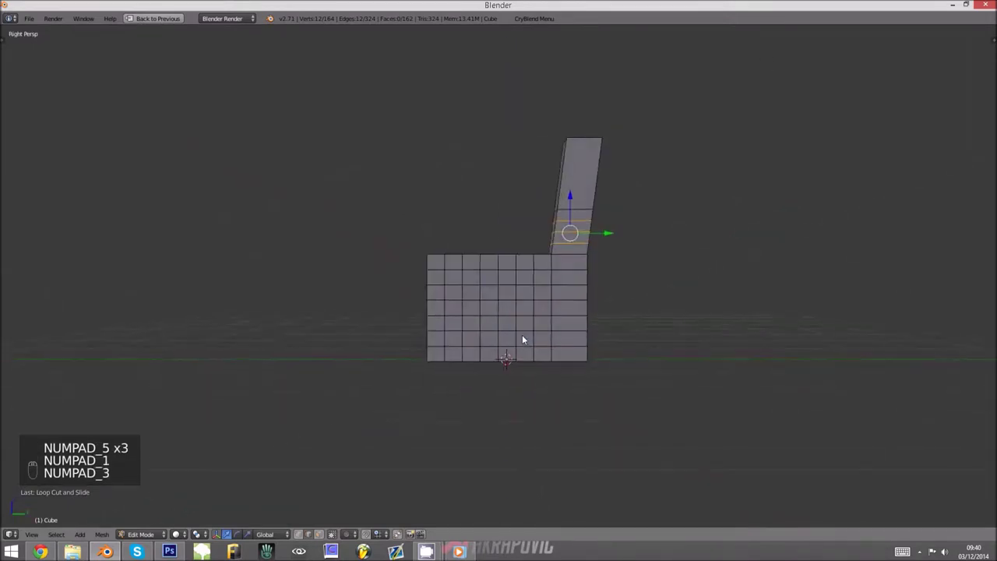
pyautogui.press('KP_5')
pyautogui.scroll(3, 379, 383)
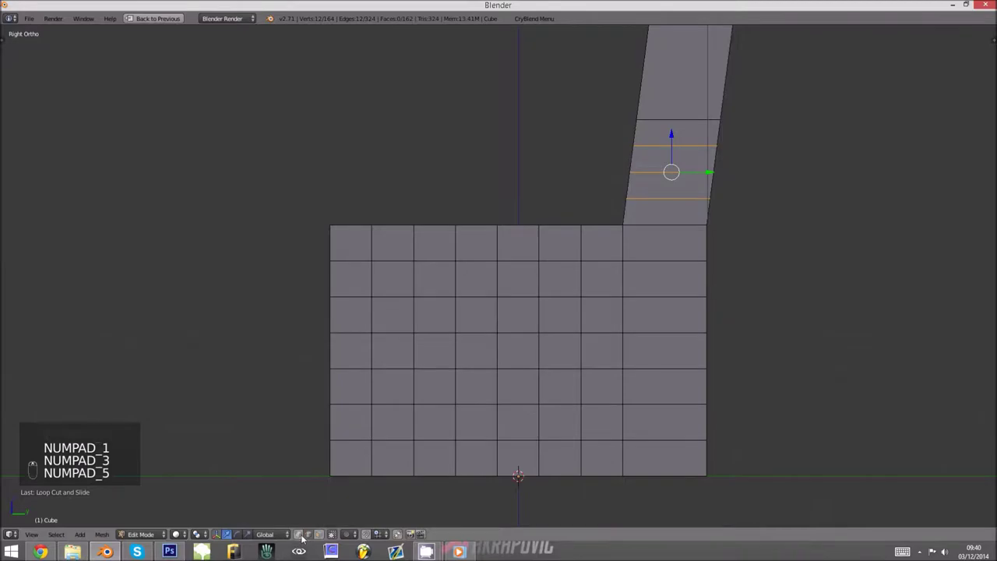
# Display the mesh as wireframe and clear the selection.
pyautogui.press('z')
pyautogui.press('a')
pyautogui.scroll(-2, 327, 300)
pyautogui.scroll(2, 328, 302)
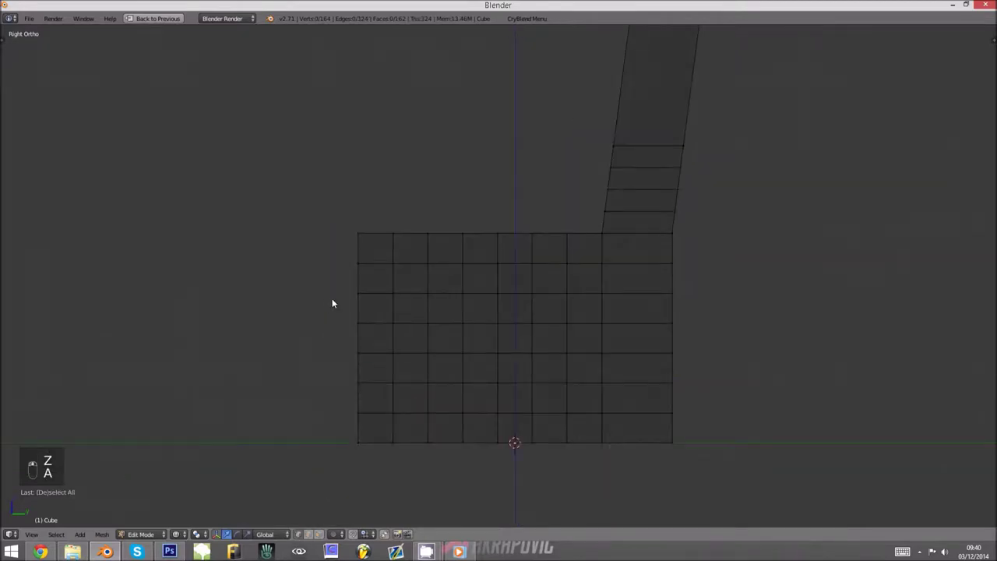
# Check the bench photo and add a centred horizontal loop cut through the block's middle row.
pyautogui.hotkey('alt', 'Tab')
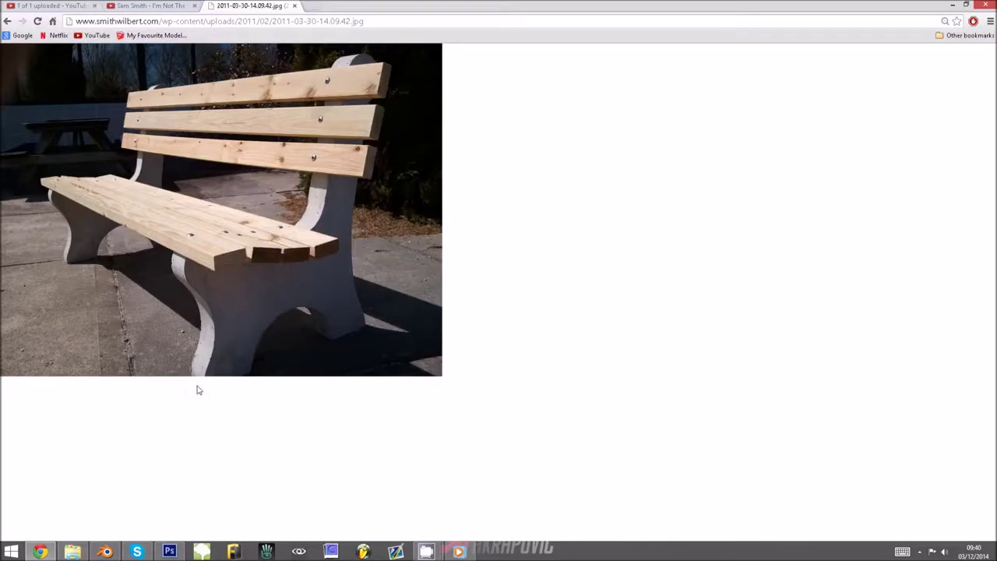
pyautogui.hotkey('alt', 'Tab')
pyautogui.scroll(1, 316, 327)
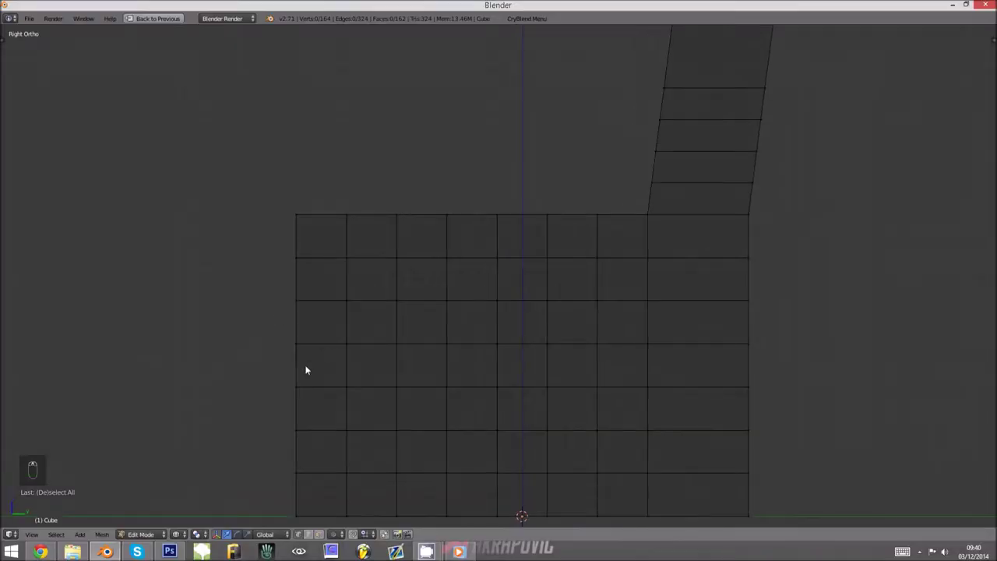
pyautogui.press('a')
pyautogui.rightClick(299, 218)
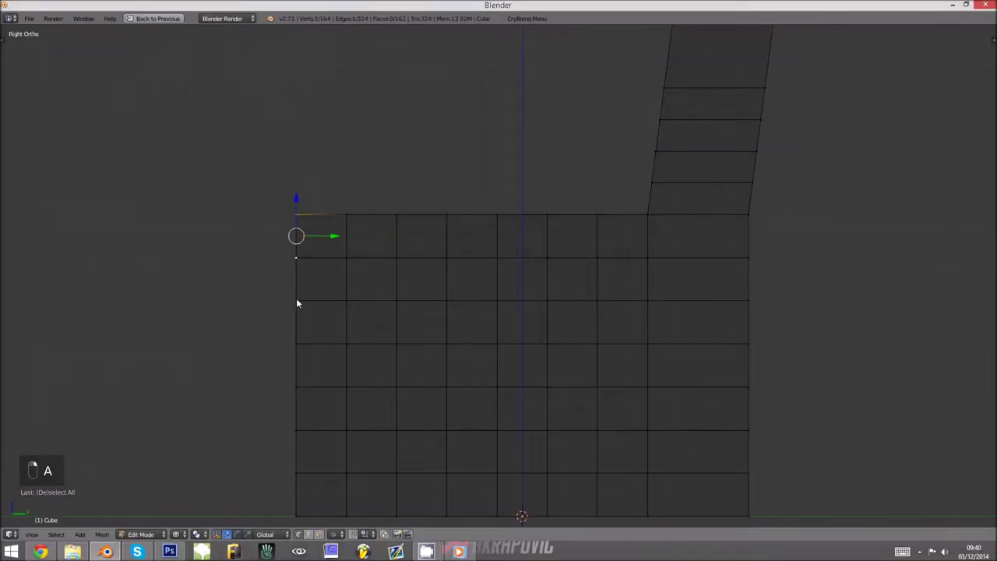
pyautogui.keyDown('shift'); pyautogui.rightClick(296, 342); pyautogui.keyUp('shift')
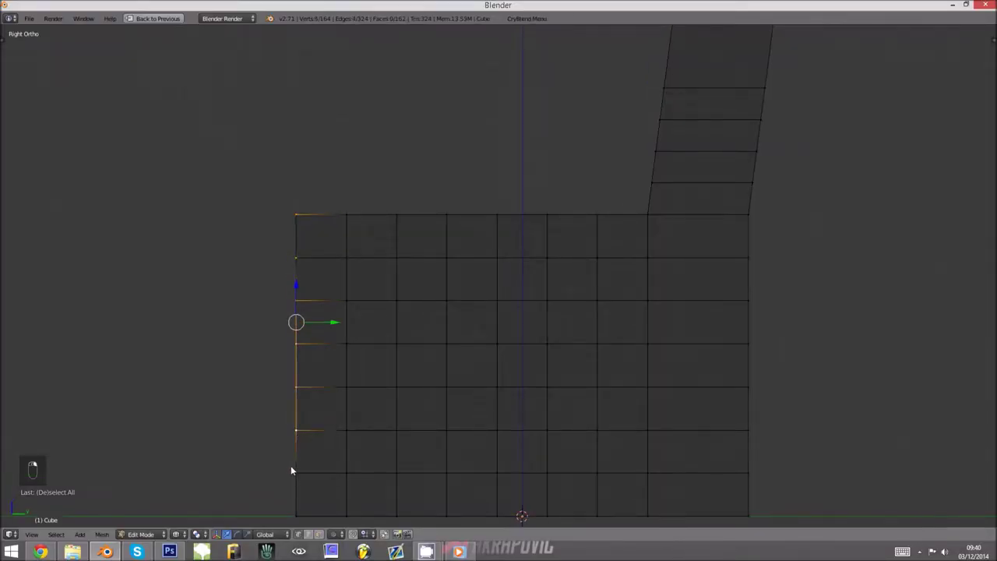
pyautogui.keyDown('shift'); pyautogui.rightClick(297, 514); pyautogui.keyUp('shift')
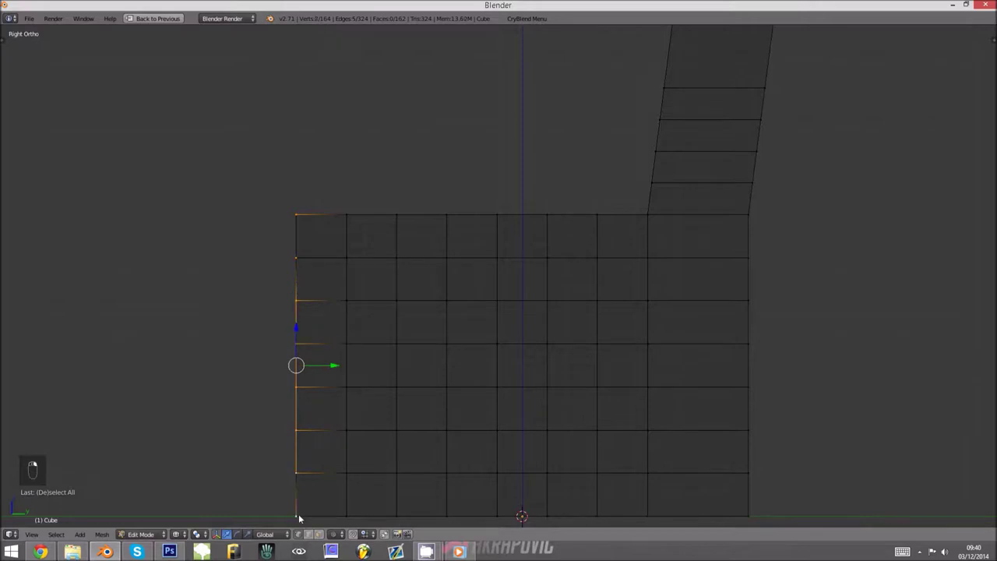
pyautogui.hotkey('ctrl', 'r')
pyautogui.click(295, 370)
pyautogui.rightClick(294, 371)
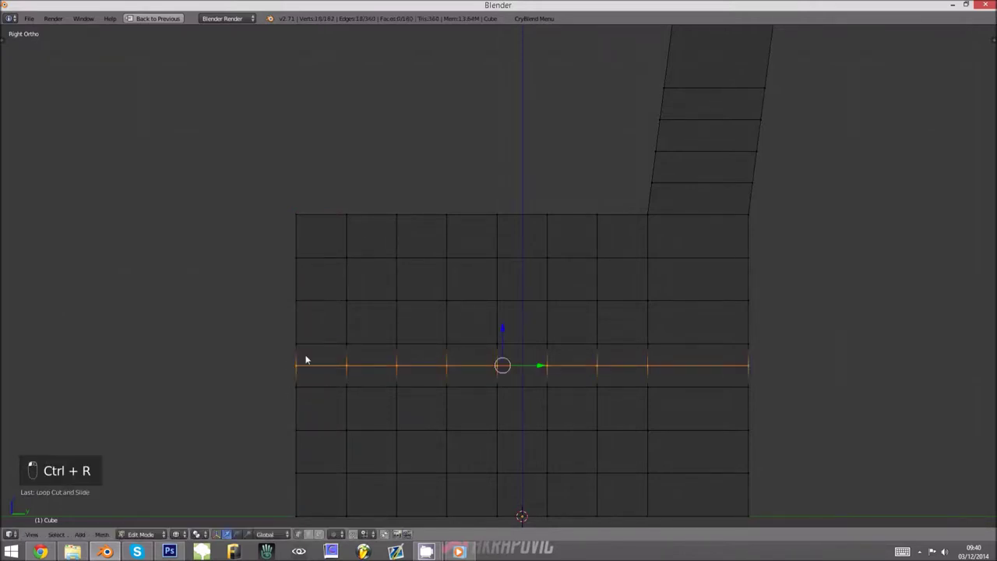
# Move the new cut's front-edge vertices inward along Y with smooth proportional editing to curve the block's front, checking the bench photo.
pyautogui.press('a')
pyautogui.press('c')
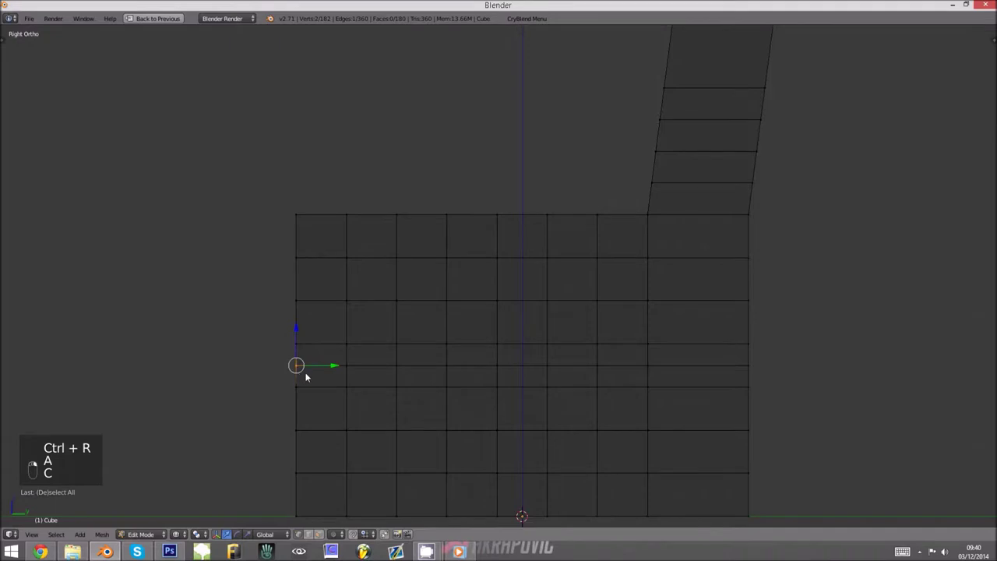
pyautogui.press('o')
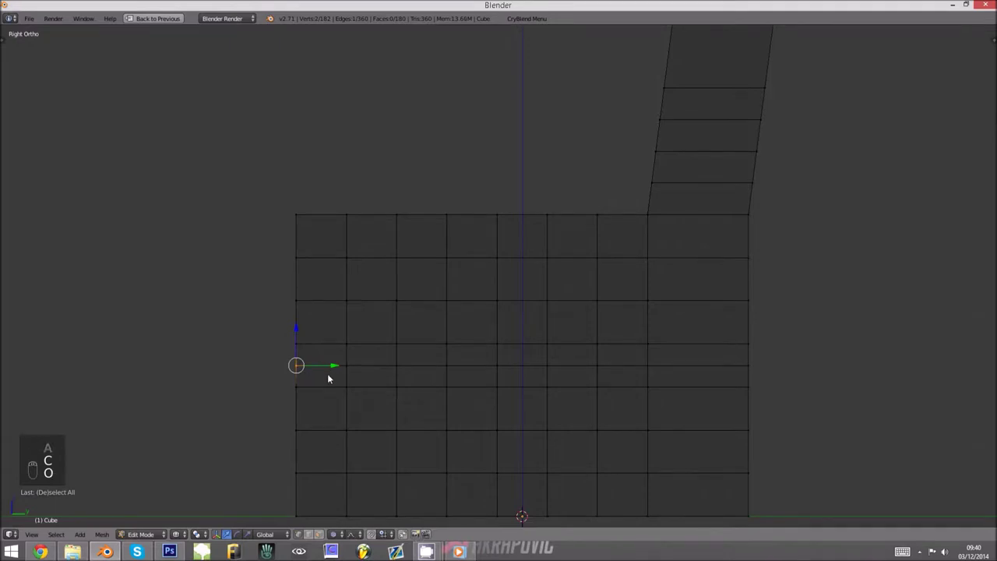
pyautogui.press('o')
pyautogui.press('o')
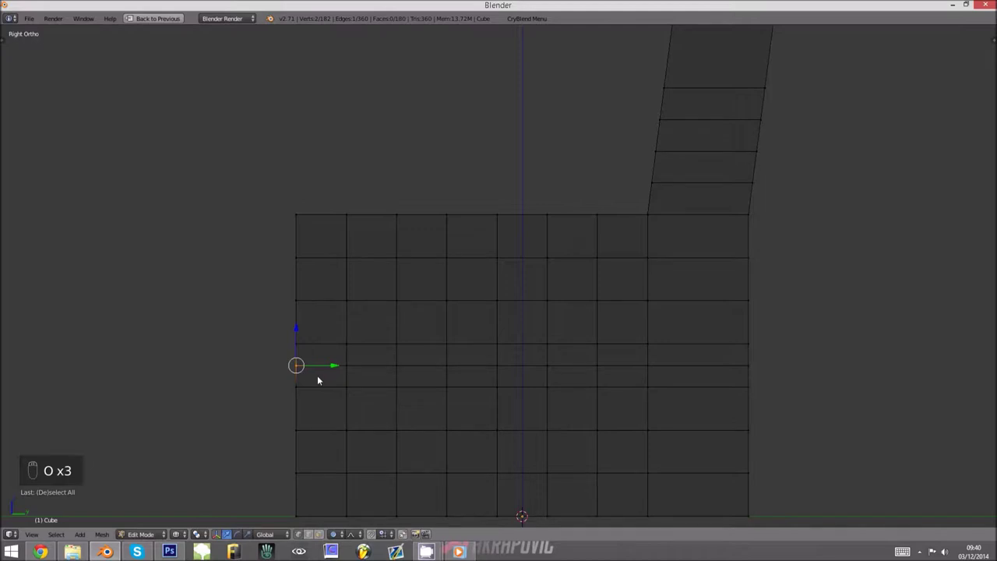
pyautogui.press('g')
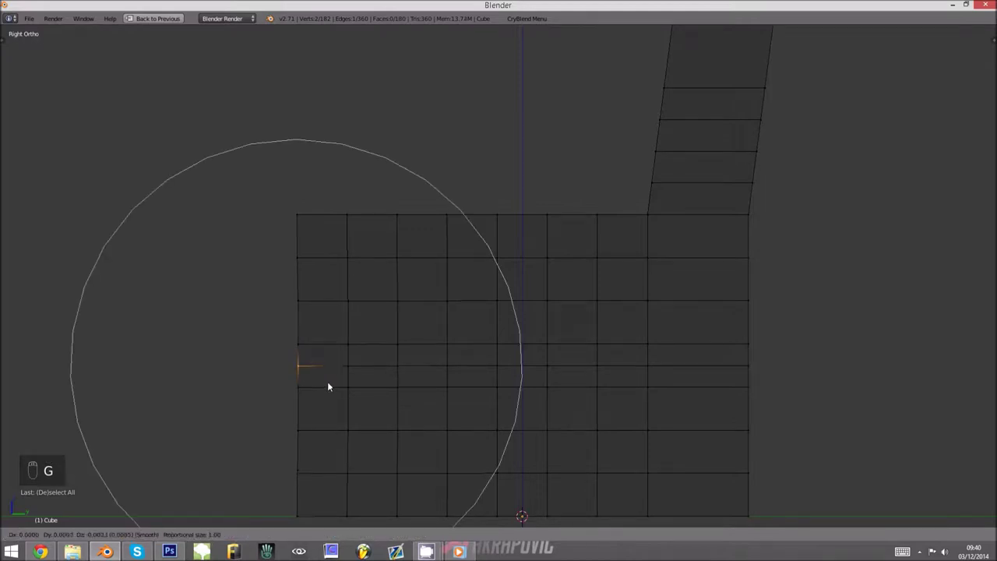
pyautogui.scroll(2, 326, 380)
pyautogui.scroll(2, 326, 382)
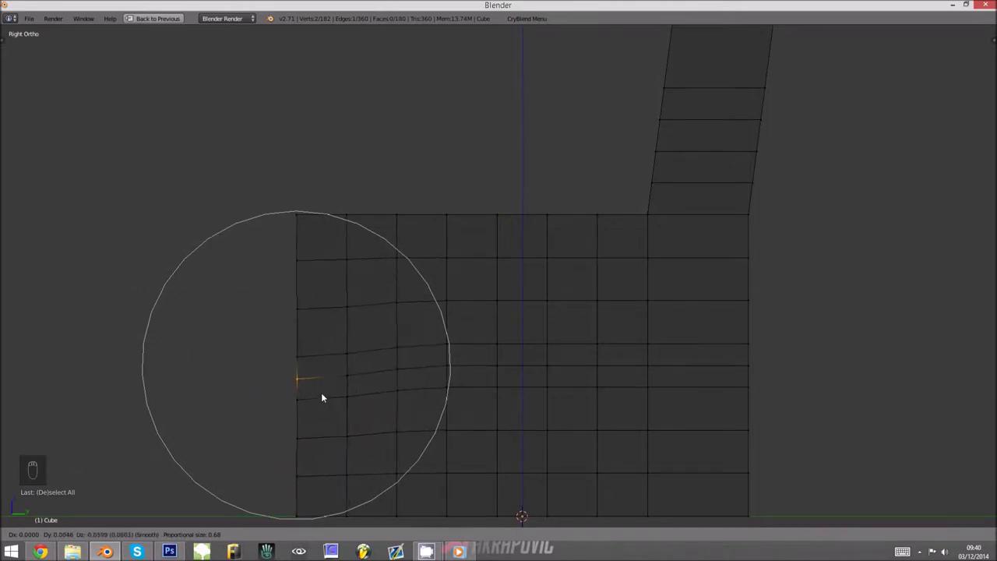
pyautogui.press('y')
pyautogui.scroll(2, 365, 390)
pyautogui.scroll(2, 381, 391)
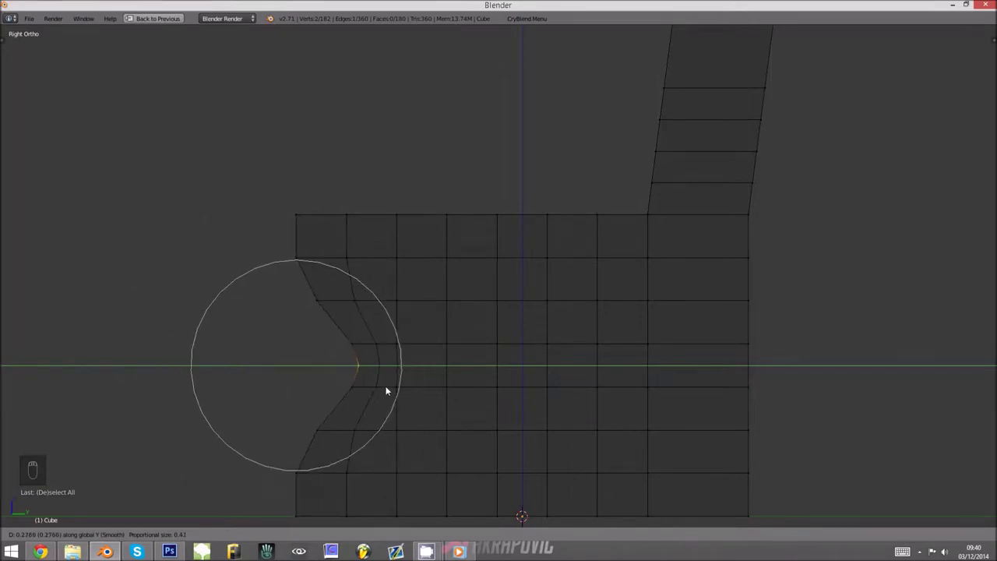
pyautogui.hotkey('alt', 'Tab')
pyautogui.hotkey('alt', 'Tab')
pyautogui.press('g')
pyautogui.press('y')
pyautogui.click(422, 379)
pyautogui.scroll(-1, 327, 270)
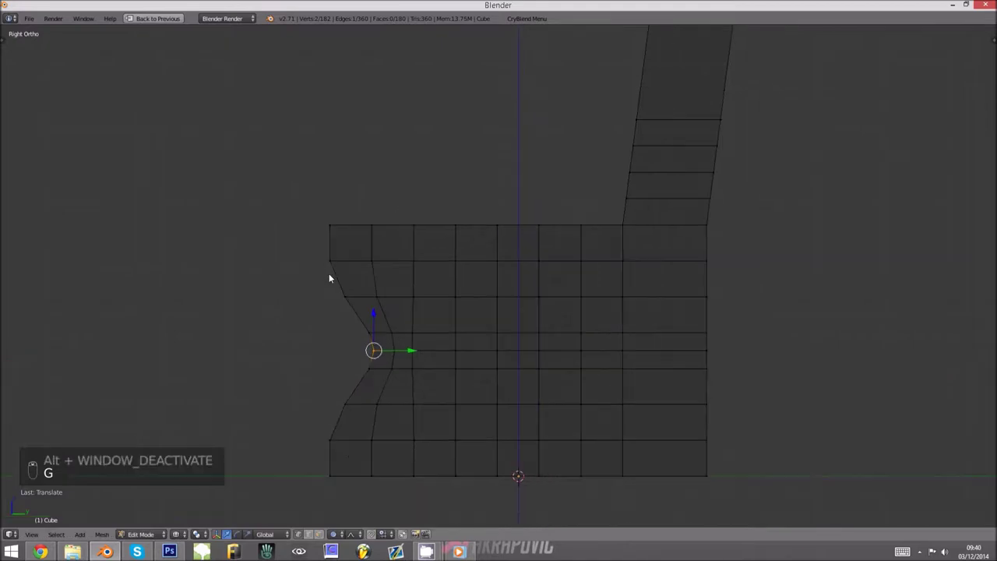
# Turn off proportional editing and add a horizontal loop cut in the block's top row and a vertical one in its front column.
pyautogui.press('o')
pyautogui.press('a')
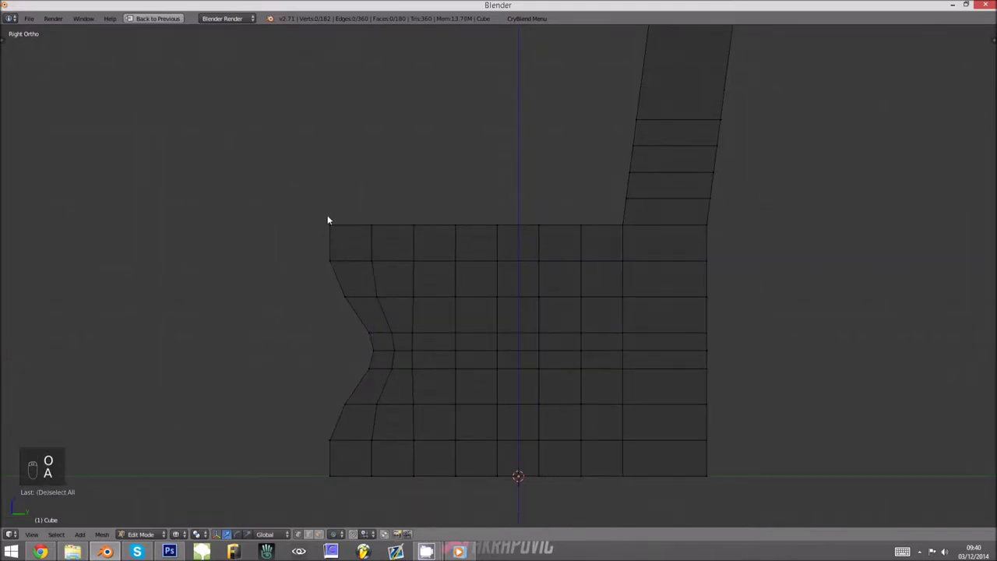
pyautogui.rightClick(329, 225)
pyautogui.press('g')
pyautogui.rightClick(347, 247)
pyautogui.hotkey('ctrl', 'r')
pyautogui.click(339, 241)
pyautogui.click(339, 240)
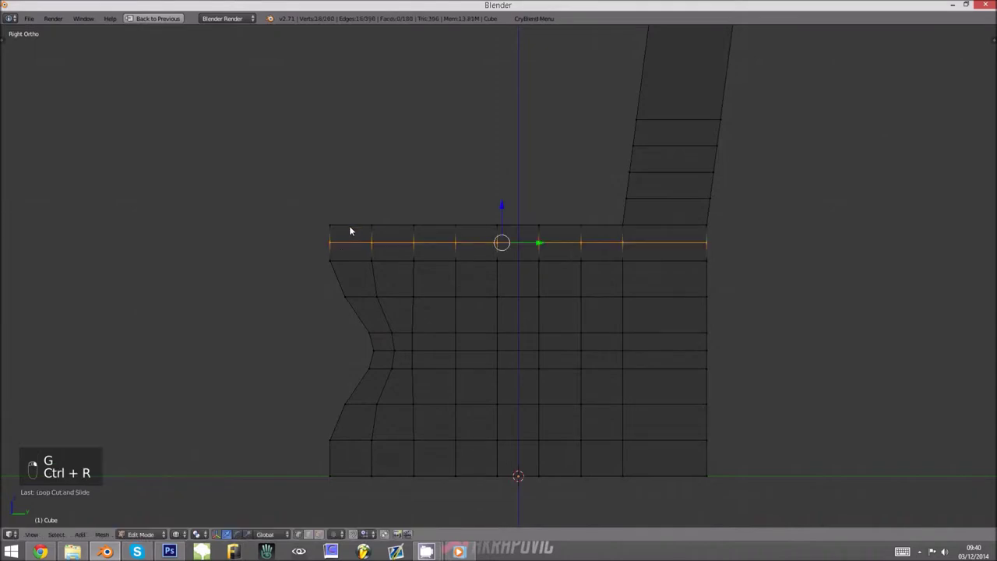
pyautogui.hotkey('ctrl', 'r')
pyautogui.click(349, 225)
pyautogui.click(349, 225)
# Round the block's upper front corner by moving its vertices inward along Y and slightly down along Z.
pyautogui.scroll(2, 323, 217)
pyautogui.press('a')
pyautogui.press('c')
pyautogui.click(257, 203)
pyautogui.rightClick(257, 203)
pyautogui.press('g')
pyautogui.press('y')
pyautogui.click(300, 225)
pyautogui.press('g')
pyautogui.press('z')
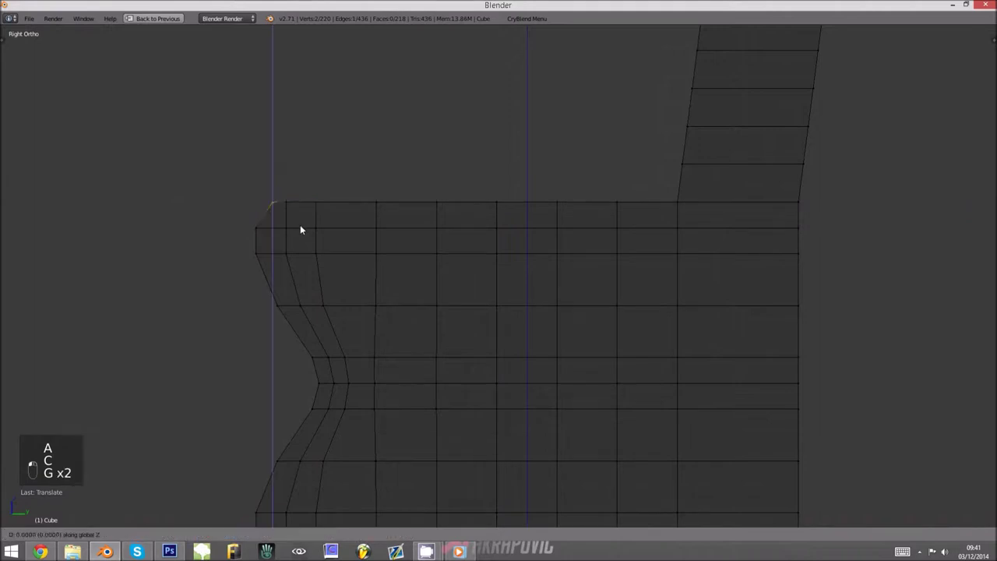
pyautogui.click(299, 231)
pyautogui.press('z')
pyautogui.press('z')
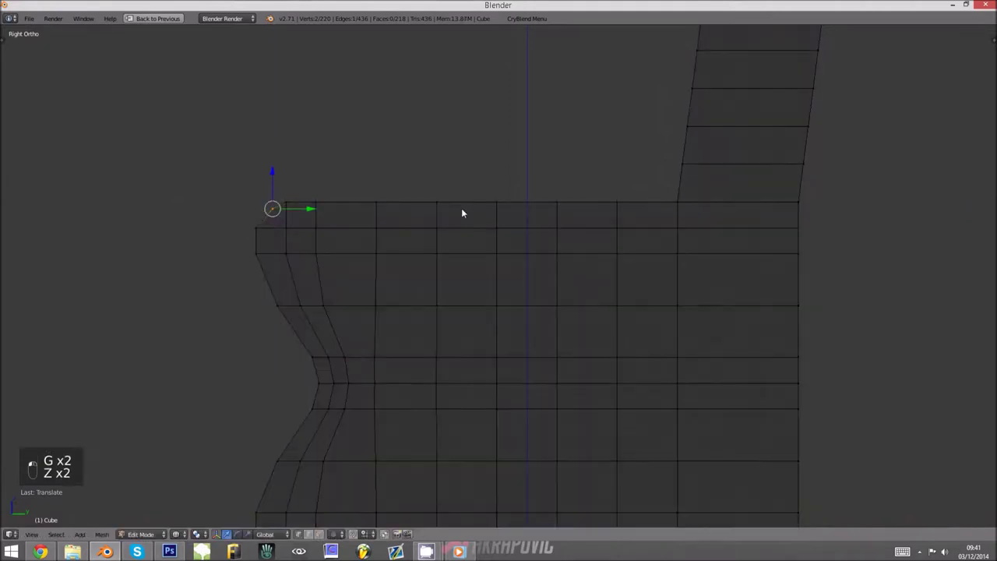
# Lower the vertices midway along the block's upper edge along Z with proportional editing to form a shallow seat dip.
pyautogui.press('a')
pyautogui.press('c')
pyautogui.click(496, 201)
pyautogui.rightClick(497, 196)
pyautogui.press('g')
pyautogui.middleClick(506, 163)
pyautogui.rightClick(507, 168)
pyautogui.press('o')
pyautogui.press('g')
pyautogui.middleClick(508, 152)
pyautogui.scroll(1, 511, 173)
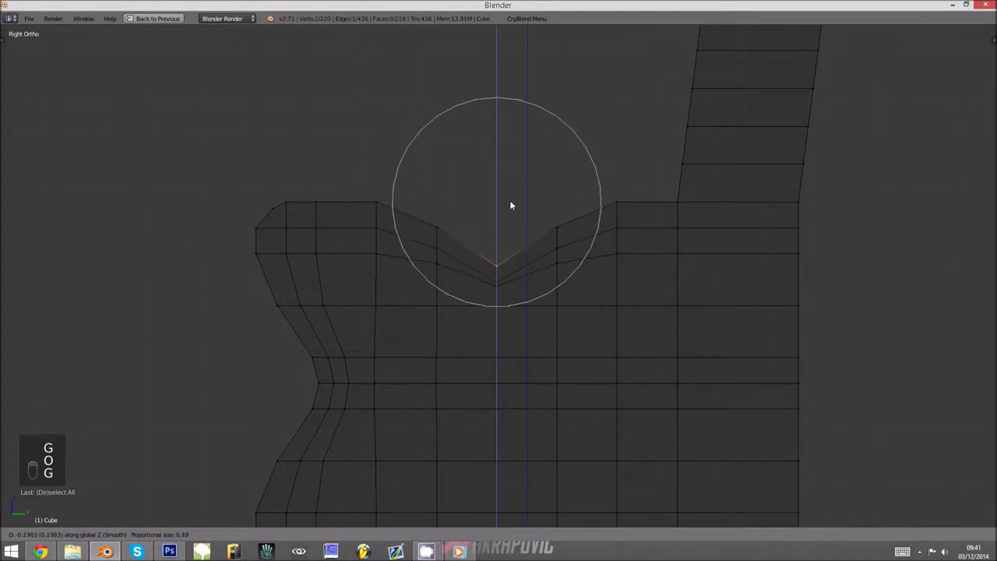
pyautogui.rightClick(515, 212)
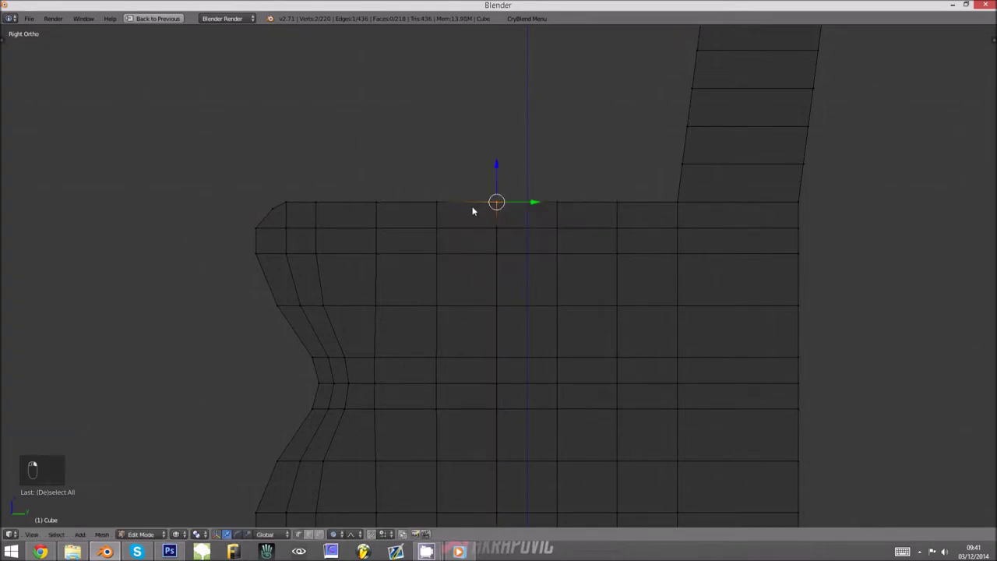
pyautogui.press('g')
pyautogui.middleClick(497, 205)
pyautogui.scroll(-4, 507, 231)
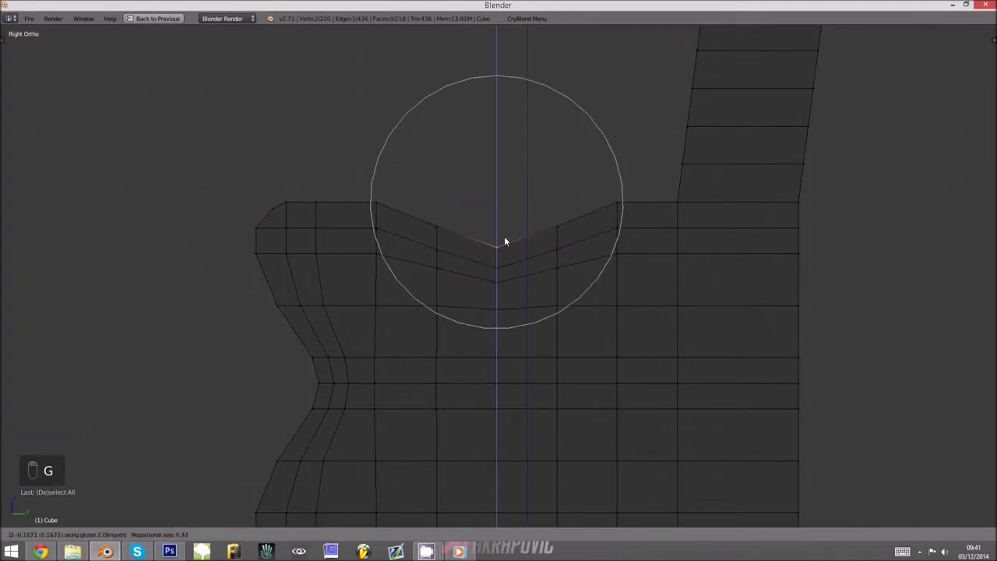
pyautogui.click(505, 236)
# Display the mesh as solid, inspect the support's shape in Object Mode and return to Edit Mode.
pyautogui.press('z')
pyautogui.scroll(-4, 494, 246)
pyautogui.press('Tab')
pyautogui.moveTo(480, 294); pyautogui.dragTo(499, 328, button='middle')
pyautogui.scroll(3, 611, 313)
pyautogui.press('Tab')
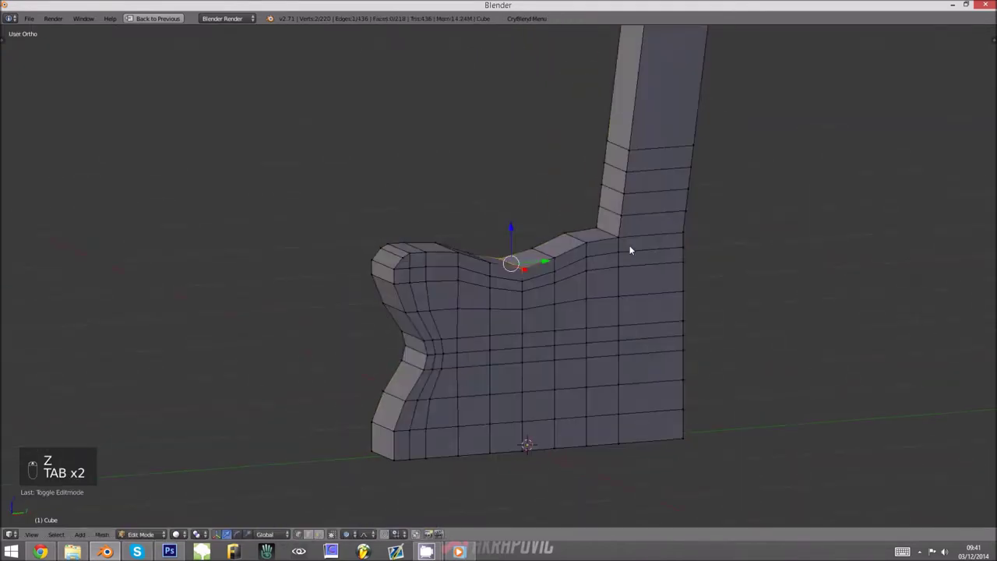
# Move the two front vertices of the post's lowest loop backward along Y with proportional editing turned off.
pyautogui.scroll(2, 630, 247)
pyautogui.rightClick(667, 189)
pyautogui.keyDown('shift'); pyautogui.rightClick(652, 183); pyautogui.keyUp('shift')
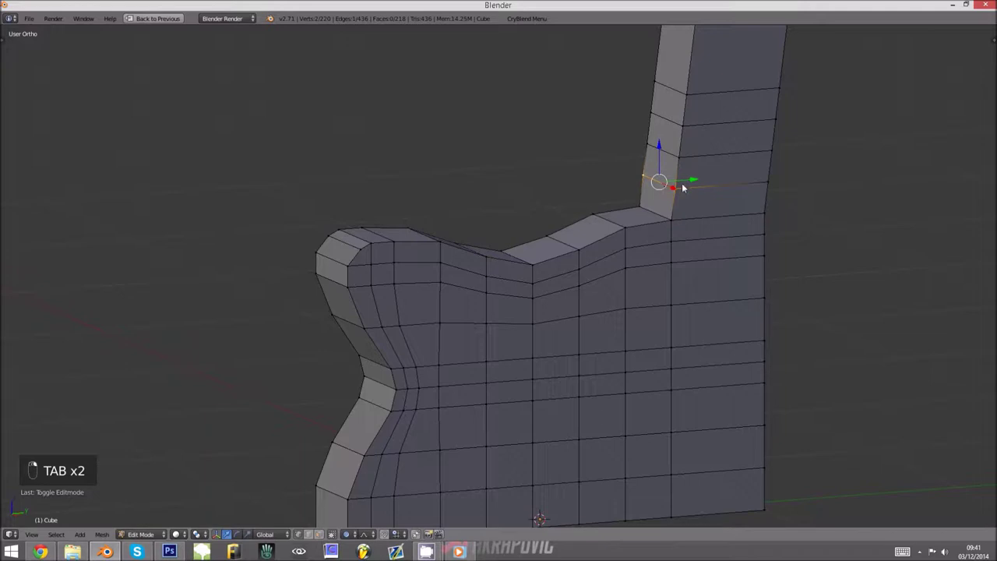
pyautogui.press('g')
pyautogui.press('y')
pyautogui.click(689, 176)
pyautogui.hotkey('ctrl', 'z')
pyautogui.press('o')
pyautogui.moveTo(654, 278); pyautogui.dragTo(615, 289, button='middle')
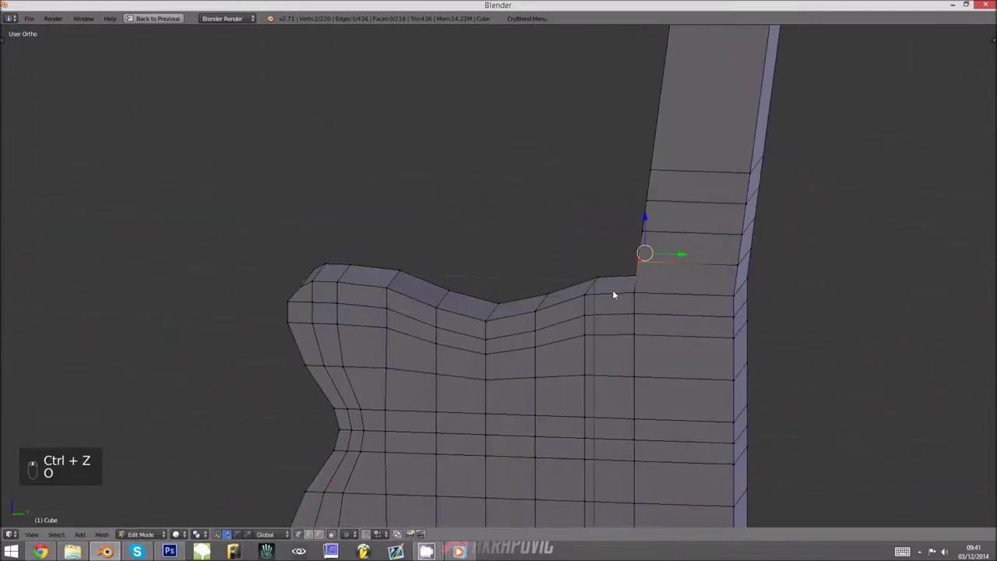
pyautogui.press('g')
pyautogui.press('y')
pyautogui.click(624, 286)
# Move the front vertices of the next three post loops backward along Y to curve the seat into the backrest.
pyautogui.moveTo(643, 231); pyautogui.dragTo(666, 208, button='middle')
pyautogui.press('g')
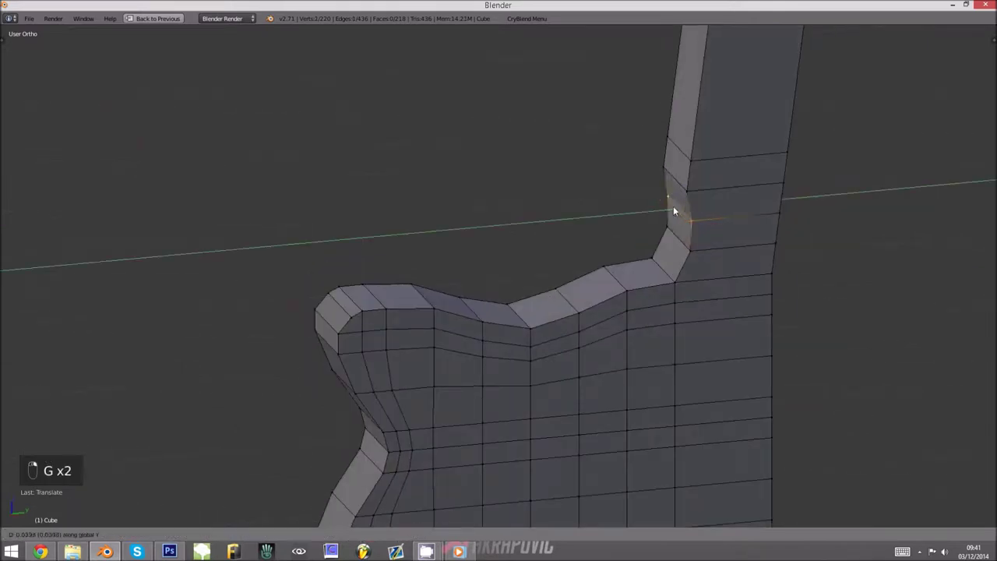
pyautogui.click(685, 197)
pyautogui.rightClick(685, 192)
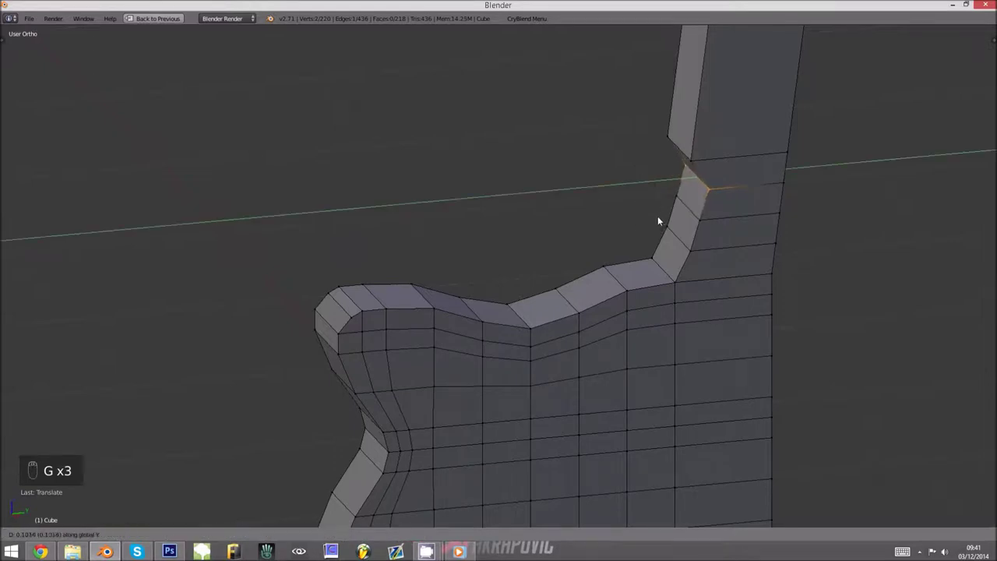
pyautogui.click(676, 169)
pyautogui.rightClick(692, 151)
pyautogui.press('g')
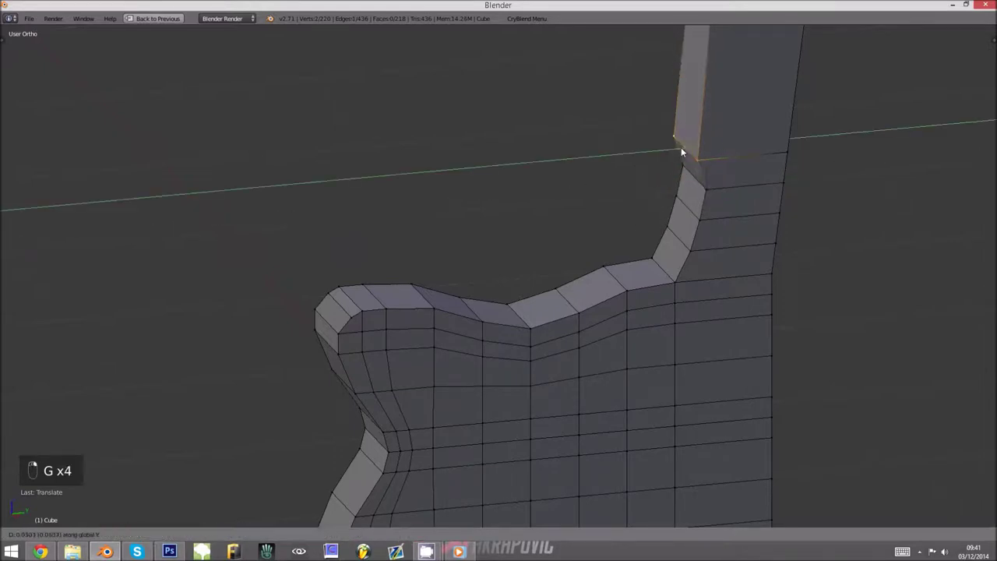
pyautogui.click(693, 152)
# Move the front edge of the post's upper end backward along Y by about 0.09.
pyautogui.moveTo(693, 151); pyautogui.dragTo(677, 168, button='middle')
pyautogui.keyDown('shift'); pyautogui.scroll(2, 676, 163); pyautogui.keyUp('shift')
pyautogui.rightClick(643, 87)
pyautogui.press('g')
pyautogui.press('y')
pyautogui.click(648, 99)
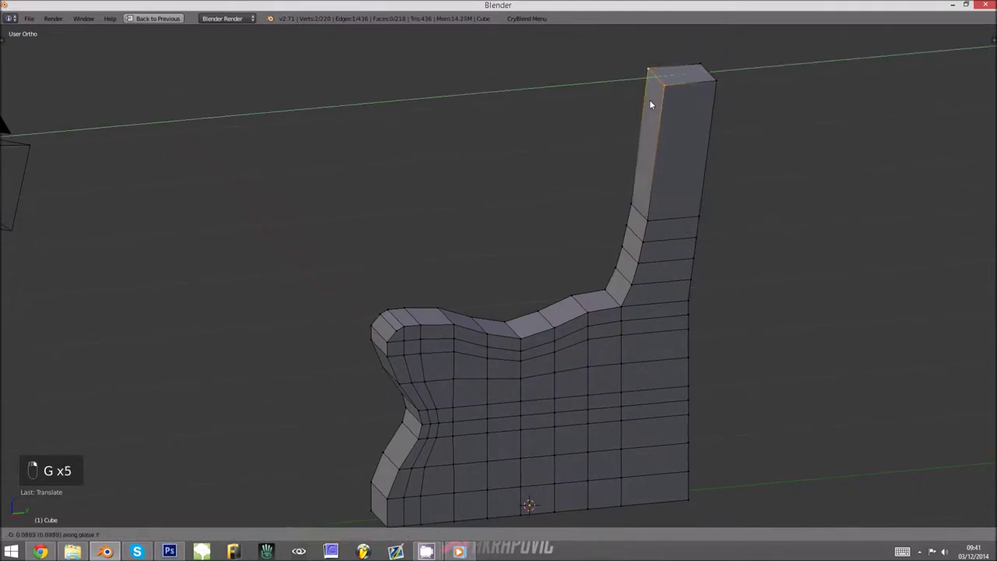
# Leave Edit Mode, restore the full window layout and apply smooth shading to the bench support.
pyautogui.press('Tab')
pyautogui.hotkey('ctrl', 'Up')
pyautogui.moveTo(650, 100); pyautogui.dragTo(579, 219, button='middle')
pyautogui.press('t')
pyautogui.moveTo(435, 213); pyautogui.dragTo(384, 252, button='middle')
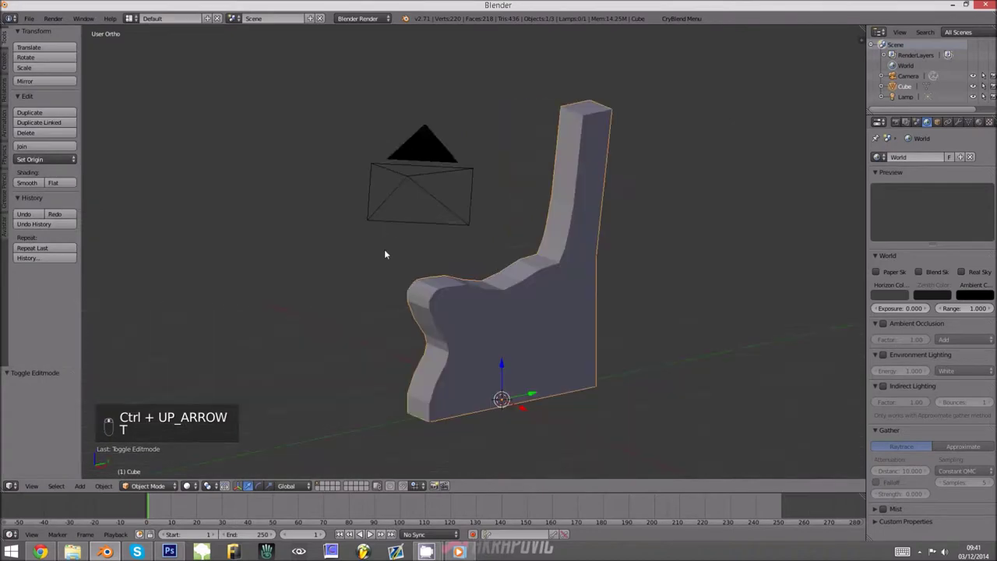
pyautogui.press('t')
pyautogui.press('t')
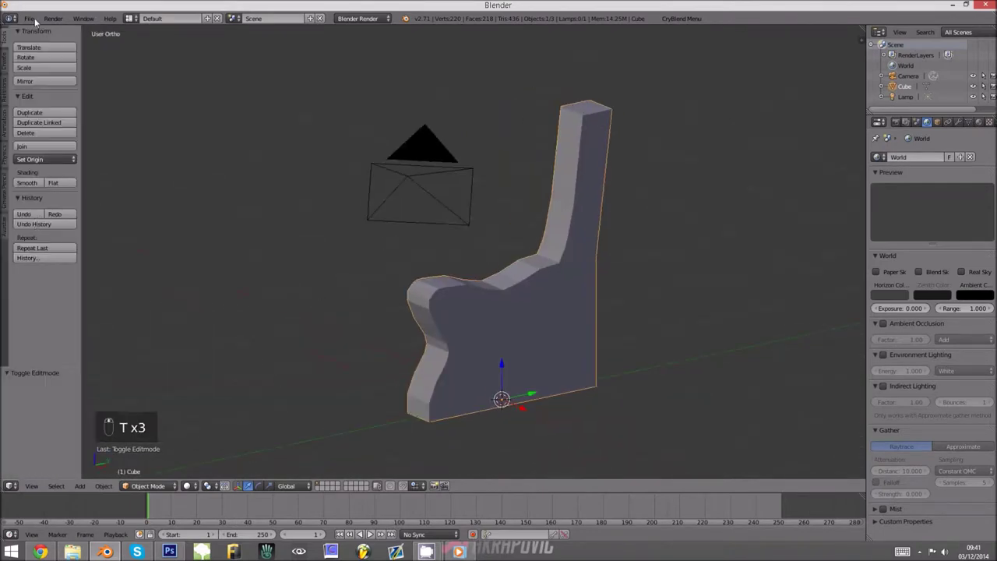
pyautogui.click(32, 182)
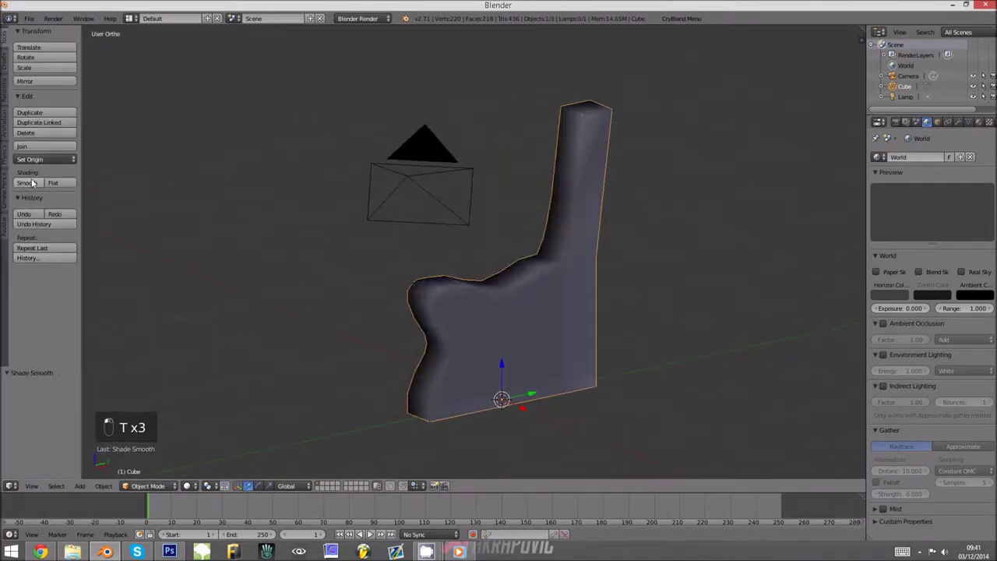
pyautogui.moveTo(571, 333)
pyautogui.mouseDown(button='middle')
pyautogui.moveTo(461, 339)
pyautogui.moveTo(465, 350)
pyautogui.moveTo(710, 320)
pyautogui.moveTo(557, 356)
pyautogui.moveTo(616, 343)
pyautogui.mouseUp(button='middle')
pyautogui.press('t')
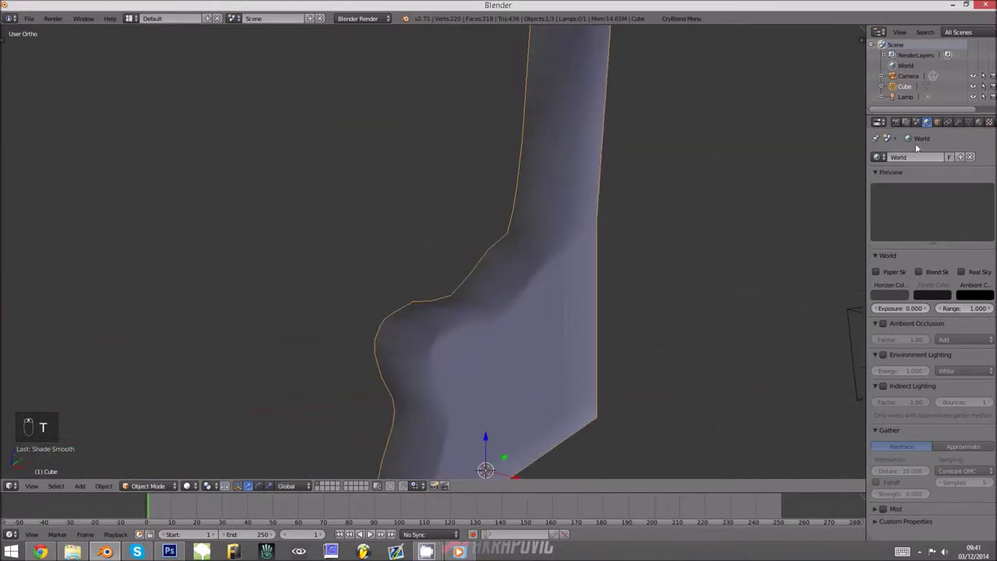
# Add an Edge Split modifier to the bench support and inspect its shading.
pyautogui.click(959, 122)
pyautogui.click(926, 158)
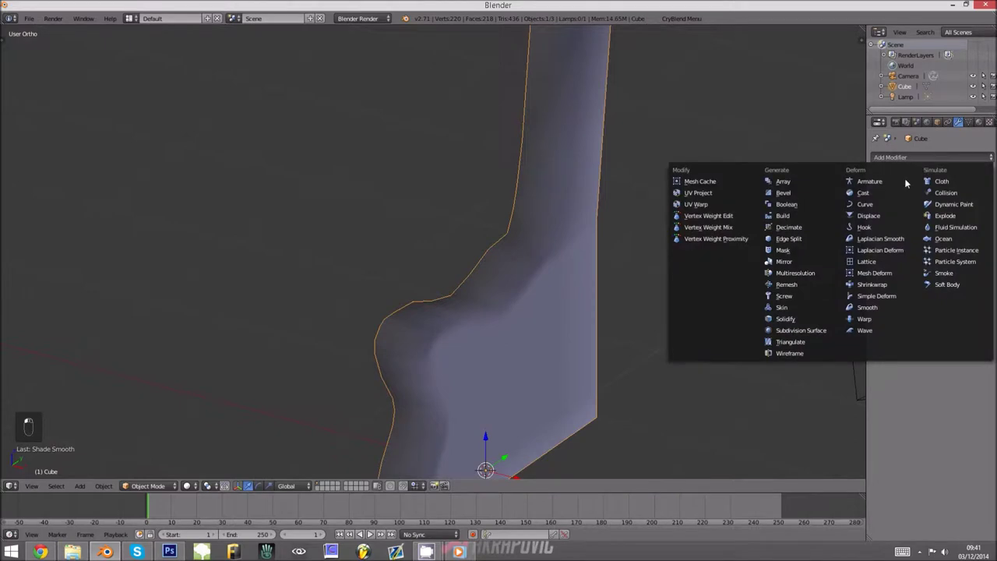
pyautogui.click(811, 239)
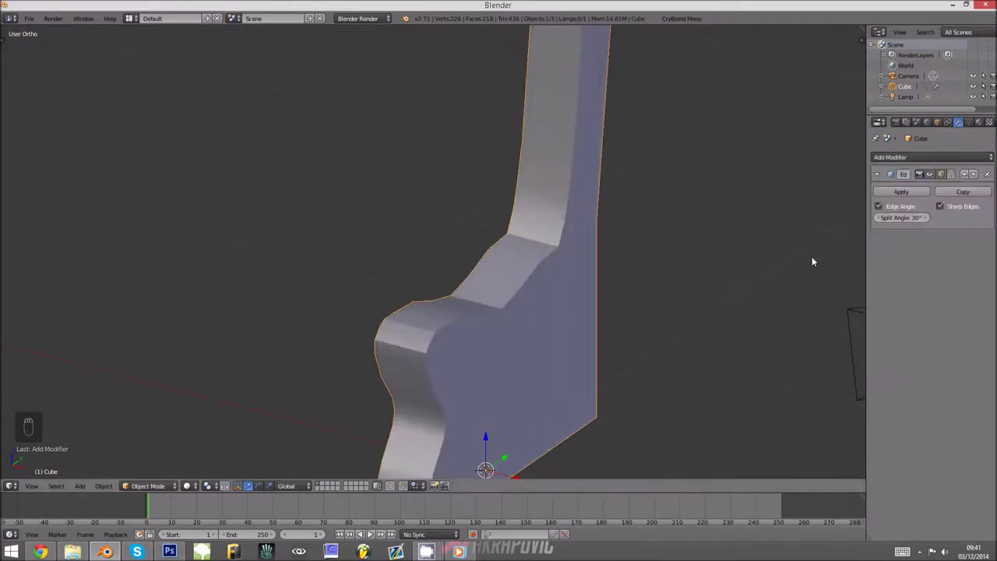
pyautogui.moveTo(664, 294); pyautogui.dragTo(607, 283, button='middle')
# Compare the support with the bench photo and remove the Edge Split modifier.
pyautogui.hotkey('alt', 'Tab')
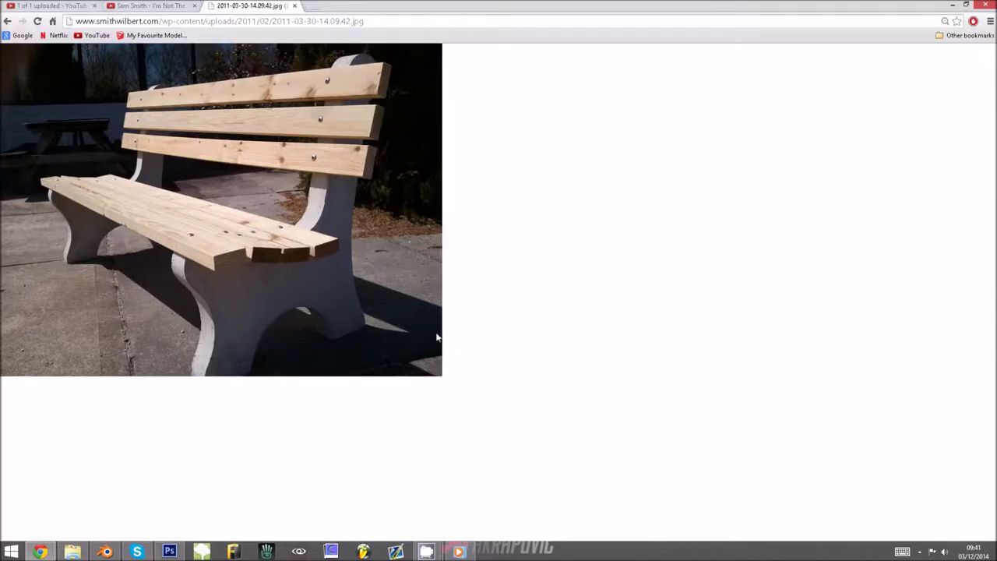
pyautogui.hotkey('alt', 'Tab')
pyautogui.moveTo(486, 243); pyautogui.dragTo(675, 202, button='middle')
pyautogui.click(987, 173)
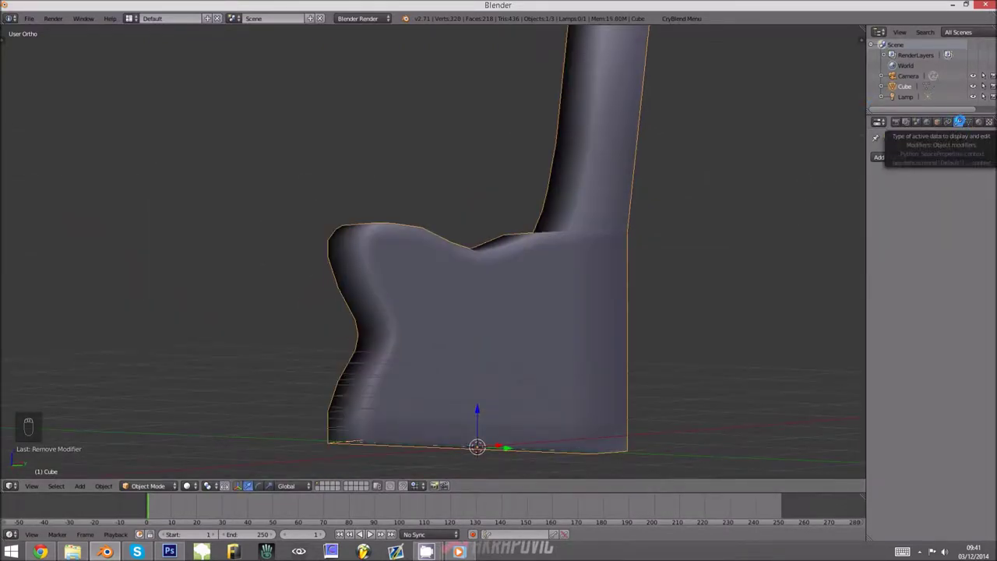
# Add an Edge Split modifier to the smooth-shaded bench support and inspect its shading from several angles.
pyautogui.click(895, 157)
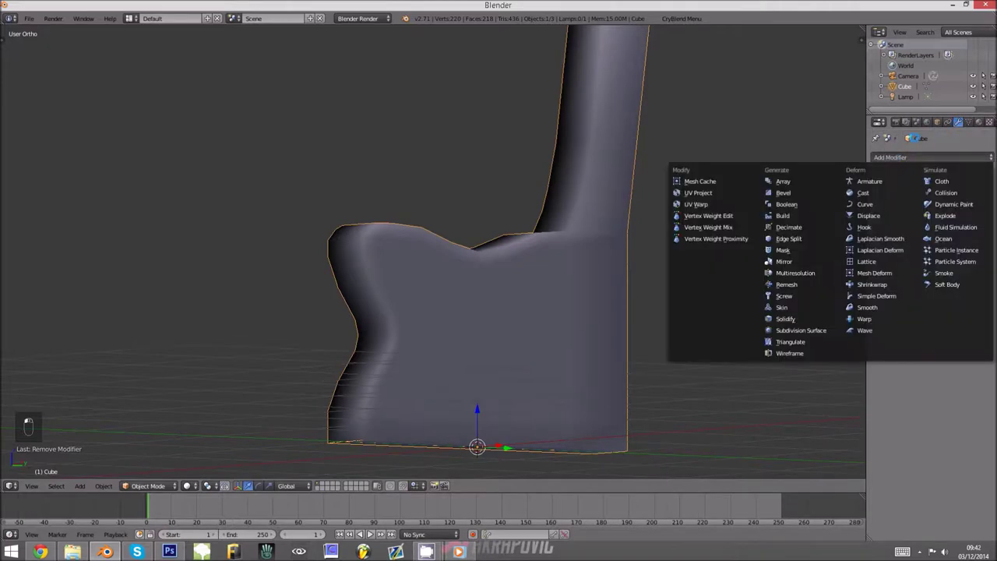
pyautogui.click(789, 239)
pyautogui.moveTo(522, 343); pyautogui.dragTo(427, 399, button='middle')
pyautogui.moveTo(278, 74); pyautogui.dragTo(249, 76, button='middle')
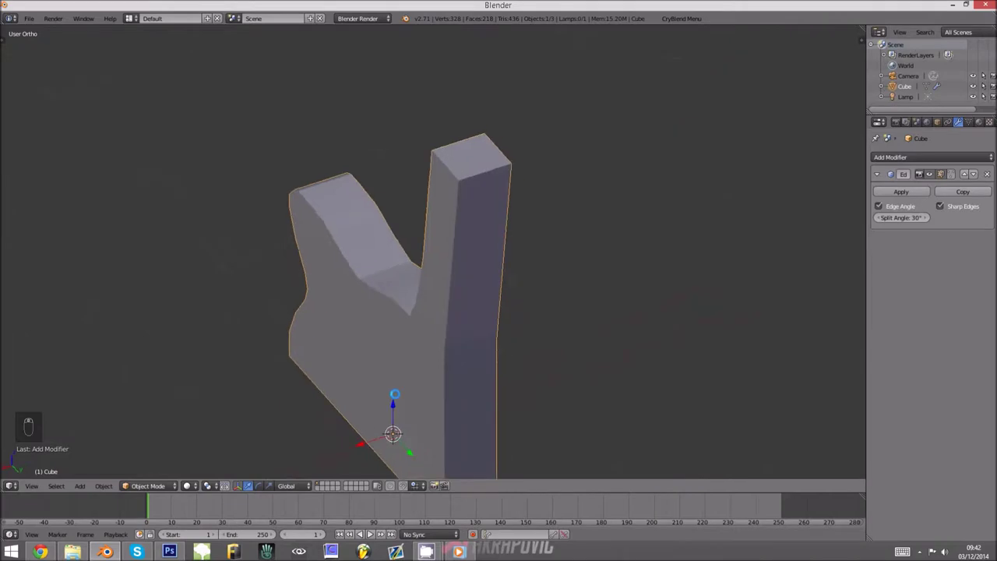
pyautogui.moveTo(424, 371); pyautogui.dragTo(558, 335, button='middle')
# Try flat shading on the bench support with Edge Split active, and restore smooth shading.
pyautogui.press('t')
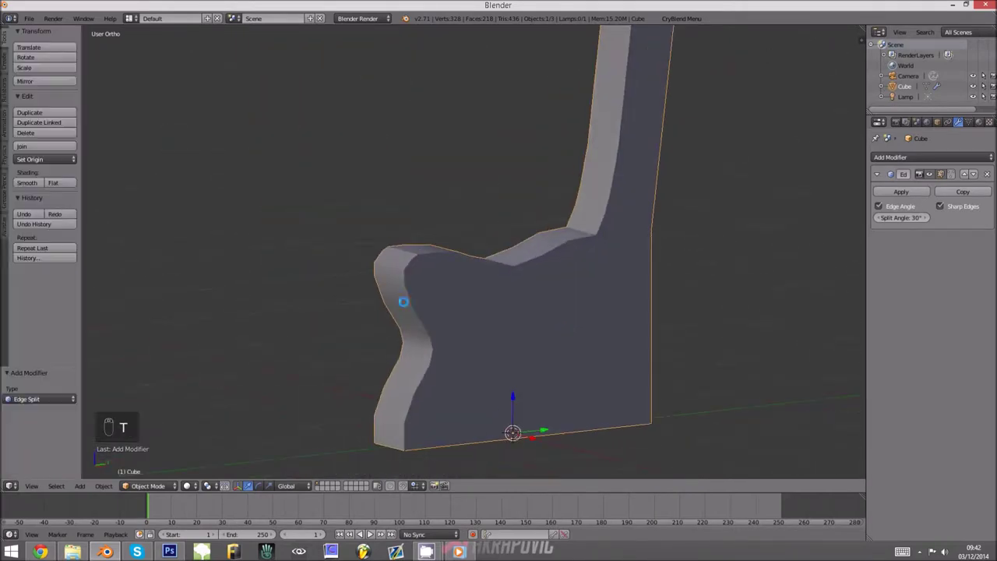
pyautogui.click(56, 182)
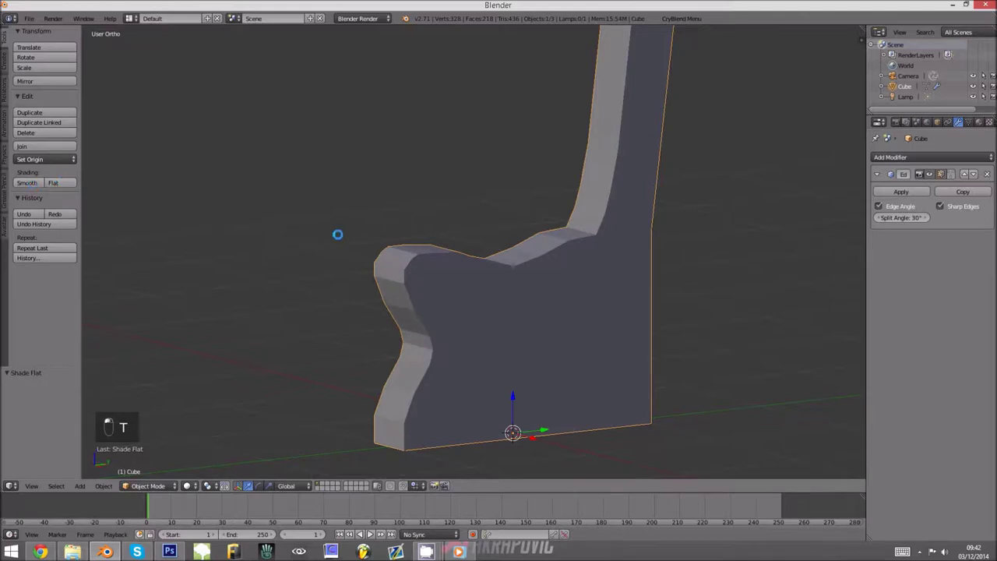
pyautogui.moveTo(337, 234); pyautogui.dragTo(535, 315, button='middle')
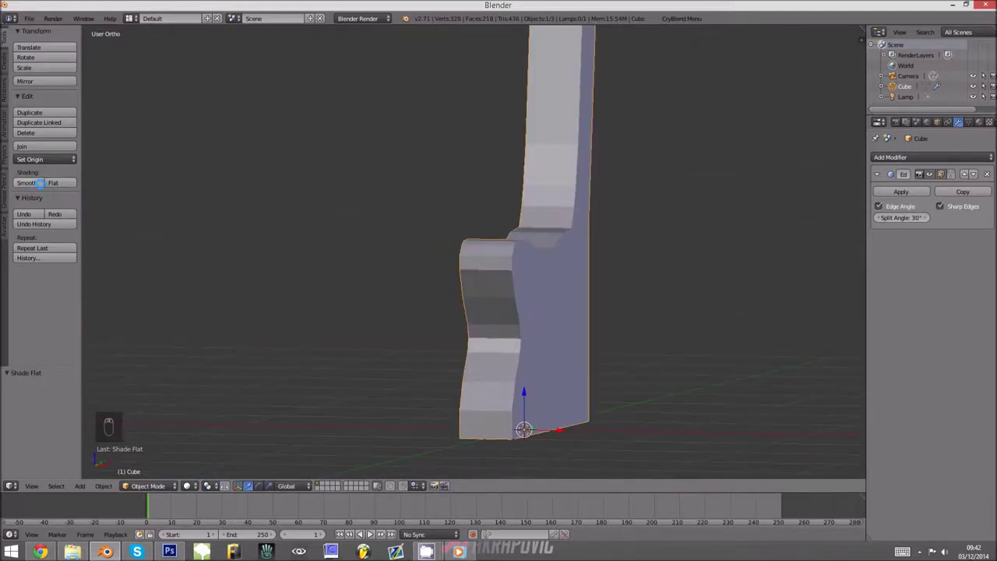
pyautogui.click(38, 183)
pyautogui.moveTo(456, 267)
pyautogui.mouseDown(button='middle')
pyautogui.moveTo(574, 251)
pyautogui.moveTo(574, 280)
pyautogui.moveTo(455, 269)
pyautogui.mouseUp(button='middle')
# Compare flat and smooth shading with the Edge Split modifier's viewport display off, and restore smooth shading and the modifier display.
pyautogui.click(930, 174)
pyautogui.scroll(1, 674, 239)
pyautogui.moveTo(693, 248)
pyautogui.mouseDown(button='middle')
pyautogui.moveTo(675, 239)
pyautogui.moveTo(618, 252)
pyautogui.moveTo(623, 276)
pyautogui.moveTo(592, 280)
pyautogui.mouseUp(button='middle')
pyautogui.click(52, 183)
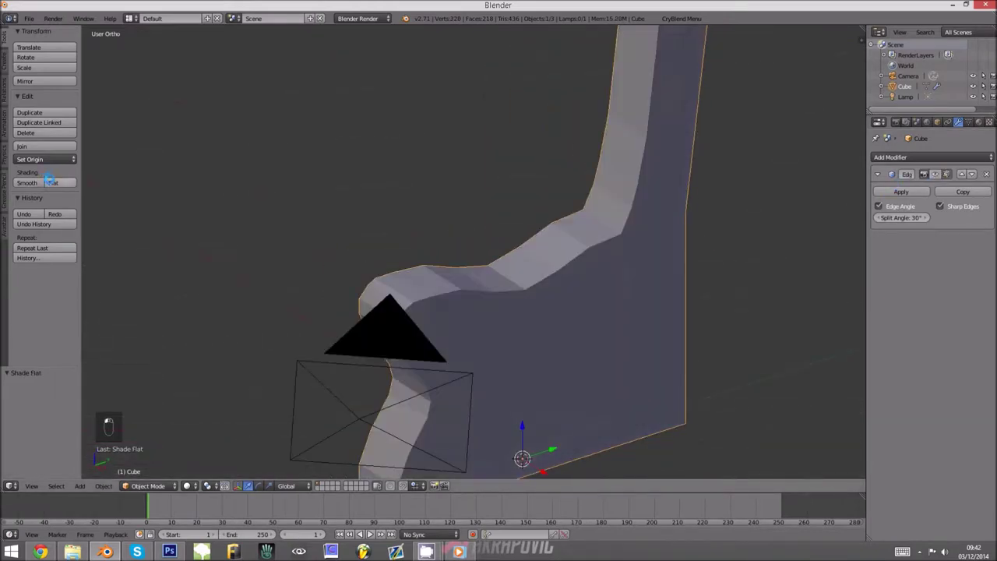
pyautogui.click(27, 183)
pyautogui.click(934, 174)
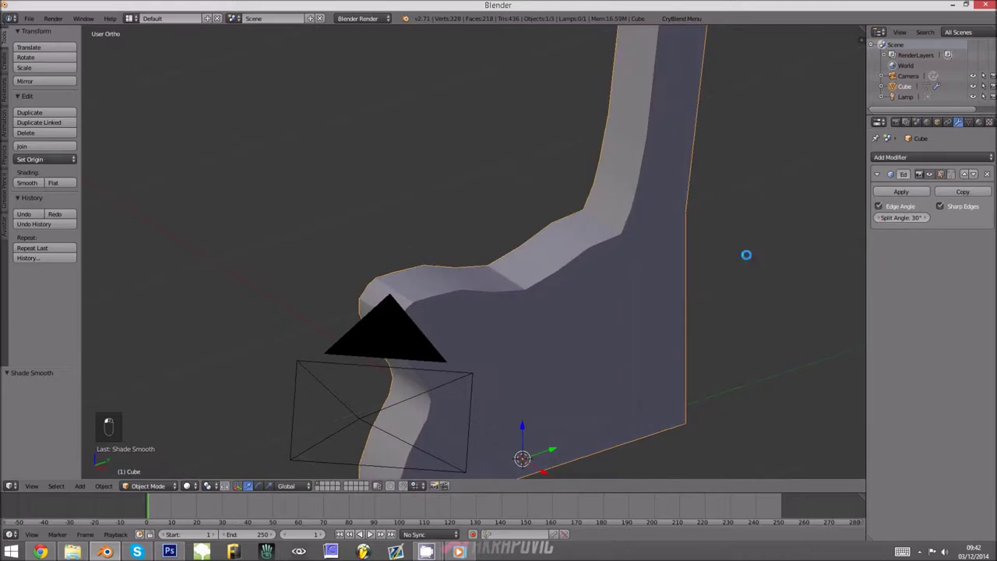
# Hide the tool shelf, maximize the 3D view and bring the support's curved seat edge into close view.
pyautogui.scroll(-2, 550, 319)
pyautogui.moveTo(549, 319); pyautogui.dragTo(461, 361, button='middle')
pyautogui.press('t')
pyautogui.hotkey('ctrl', 'Up')
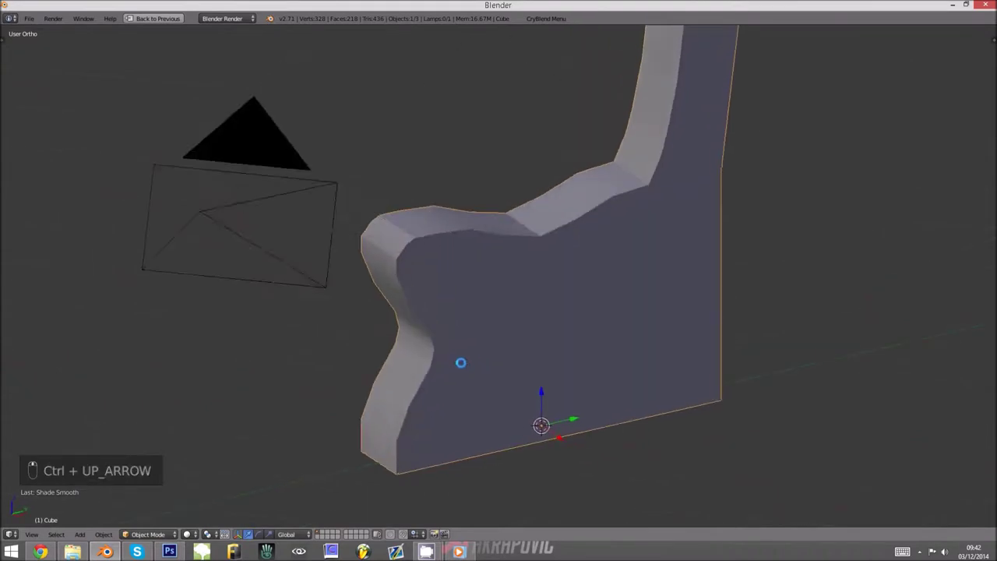
pyautogui.scroll(3, 498, 358)
pyautogui.scroll(-2, 514, 356)
pyautogui.scroll(3, 522, 322)
pyautogui.moveTo(521, 322); pyautogui.dragTo(427, 286, button='middle')
# Add a loop cut just in front of the seat dip's lowest point and lower its top edge slightly along Z.
pyautogui.press('Tab')
pyautogui.rightClick(401, 298)
pyautogui.keyDown('shift'); pyautogui.rightClick(406, 245); pyautogui.keyUp('shift')
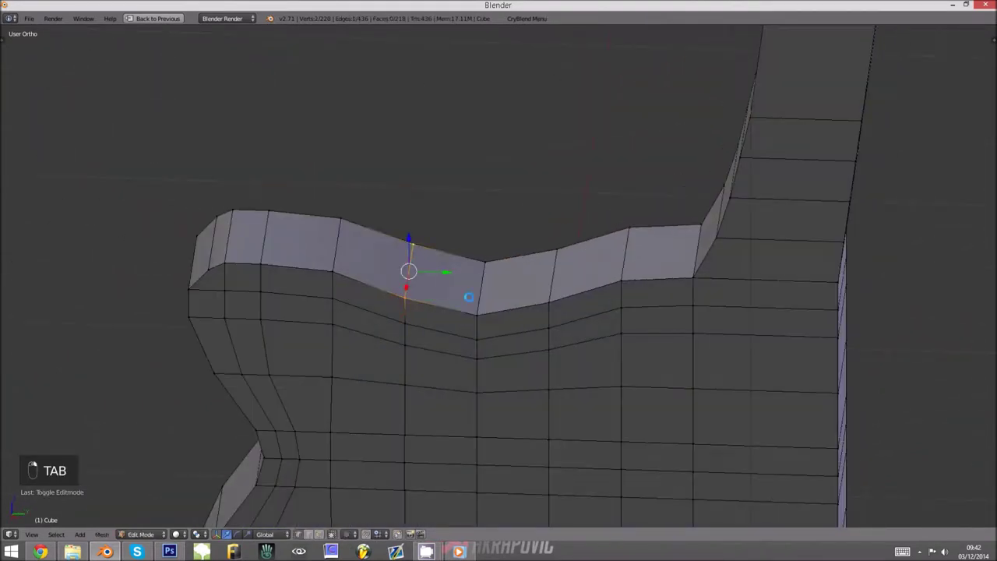
pyautogui.hotkey('ctrl', 'r')
pyautogui.click(452, 257)
pyautogui.click(452, 257)
pyautogui.rightClick(441, 303)
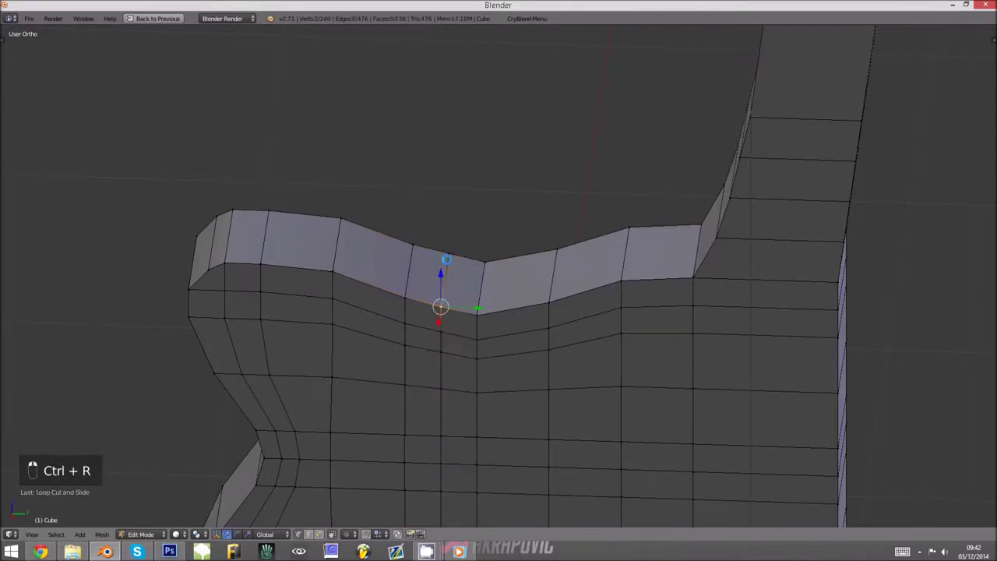
pyautogui.keyDown('shift'); pyautogui.rightClick(447, 255); pyautogui.keyUp('shift')
pyautogui.press('g')
pyautogui.press('z')
pyautogui.click(457, 265)
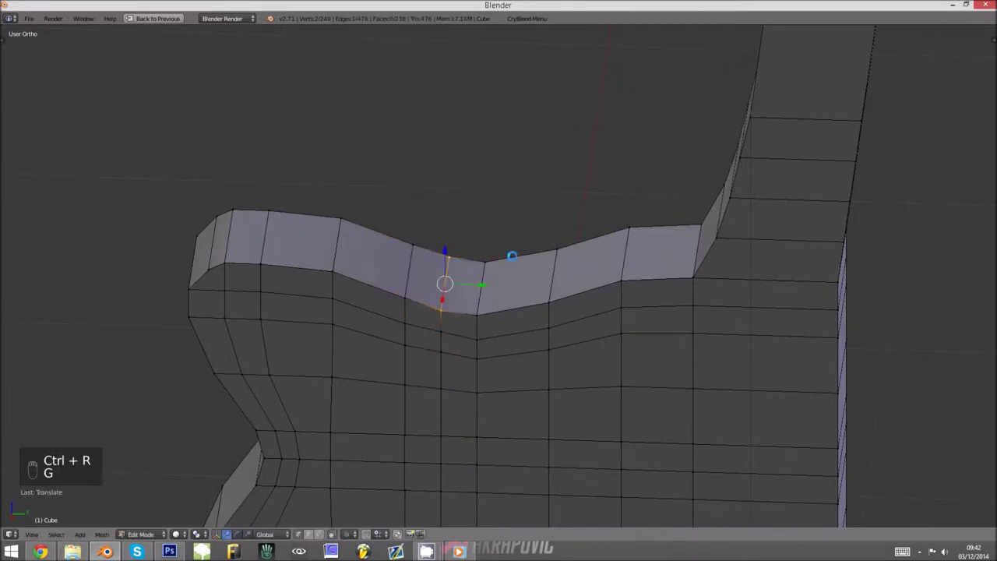
# Add a loop cut just behind the seat dip's lowest point and lower its top edge slightly along Z.
pyautogui.hotkey('ctrl', 'r')
pyautogui.click(517, 256)
pyautogui.click(517, 256)
pyautogui.rightClick(520, 256)
pyautogui.keyDown('shift'); pyautogui.rightClick(519, 311); pyautogui.keyUp('shift')
pyautogui.press('g')
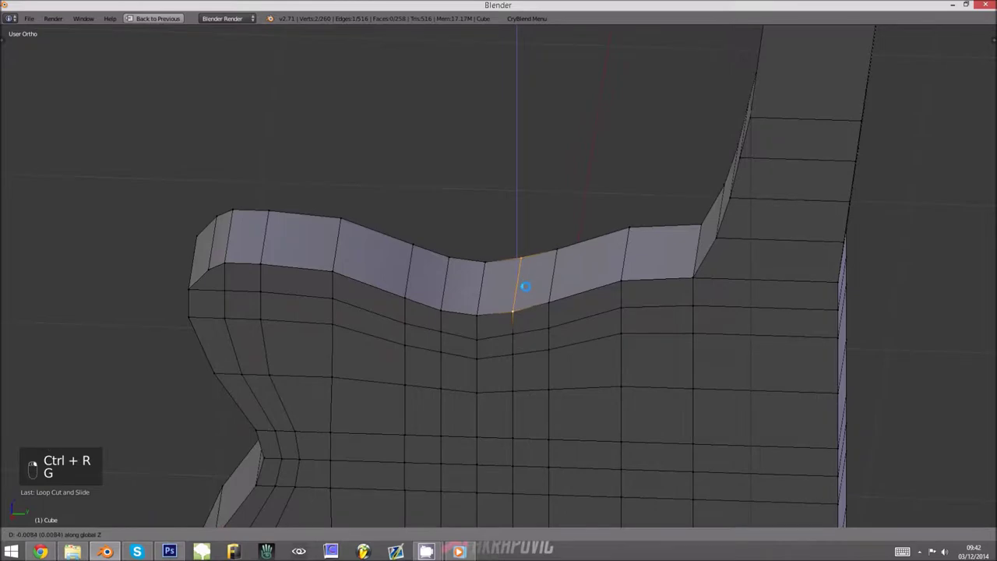
# Inspect the smoothed seat dip in Object Mode and compare it with the reference photo.
pyautogui.press('Tab')
pyautogui.moveTo(499, 322)
pyautogui.mouseDown(button='middle')
pyautogui.moveTo(563, 311)
pyautogui.moveTo(581, 298)
pyautogui.moveTo(481, 325)
pyautogui.mouseUp(button='middle')
pyautogui.hotkey('alt', 'Tab')
pyautogui.hotkey('alt', 'Tab')
# Lower the top edge midway between the rounded nose and the seat dip slightly along Z and check the curve.
pyautogui.press('Tab')
pyautogui.moveTo(350, 296); pyautogui.dragTo(436, 258, button='middle')
pyautogui.keyDown('alt'); pyautogui.rightClick(448, 263); pyautogui.keyUp('alt')
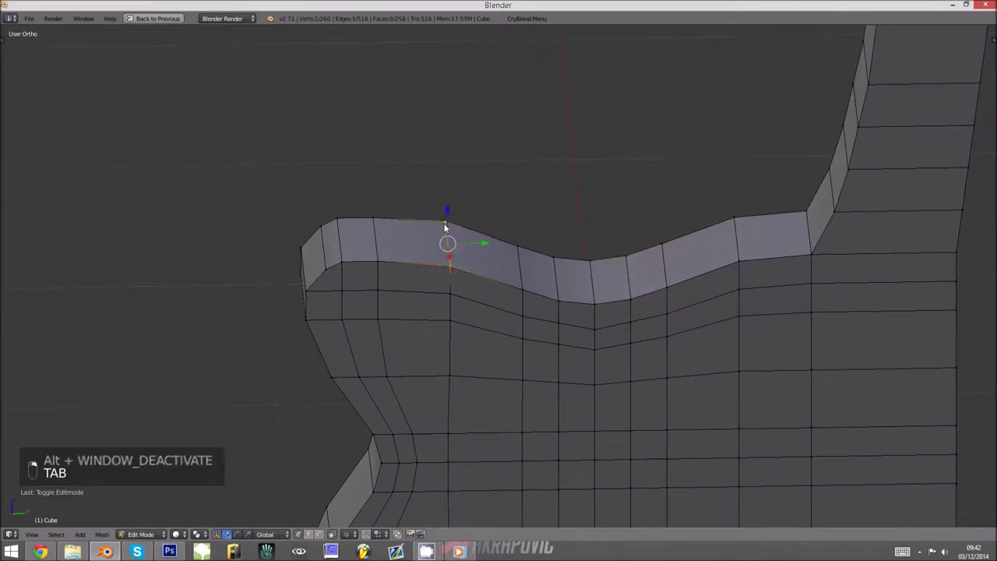
pyautogui.press('g')
pyautogui.press('z')
pyautogui.click(459, 187)
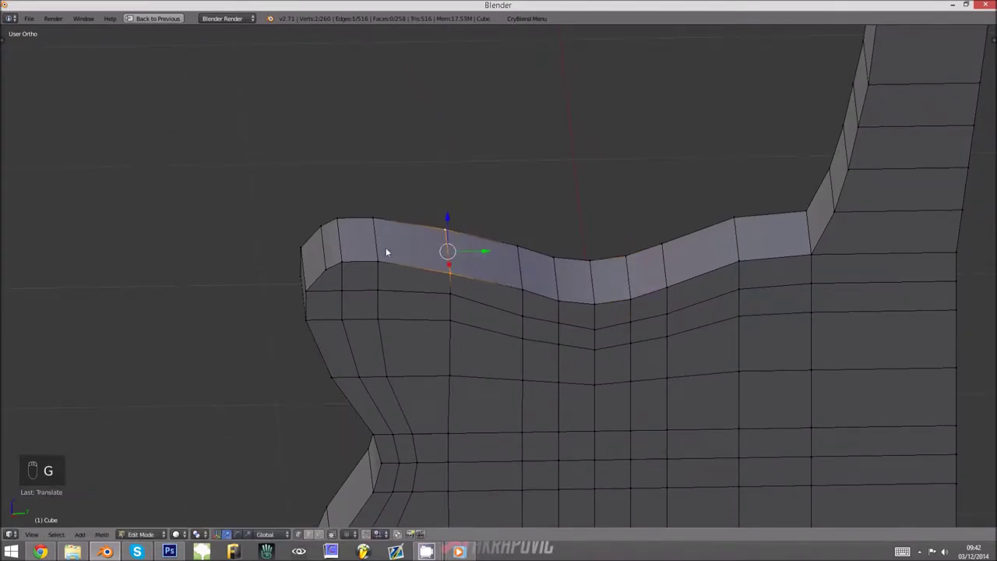
pyautogui.press('Tab')
pyautogui.scroll(-2, 462, 284)
pyautogui.moveTo(462, 283); pyautogui.dragTo(472, 283, button='middle')
pyautogui.scroll(1, 444, 286)
# Delete the two vertices at the middle of the rounded nose's slanted corner.
pyautogui.press('Tab')
pyautogui.moveTo(412, 291); pyautogui.dragTo(418, 273, button='middle')
pyautogui.rightClick(418, 271)
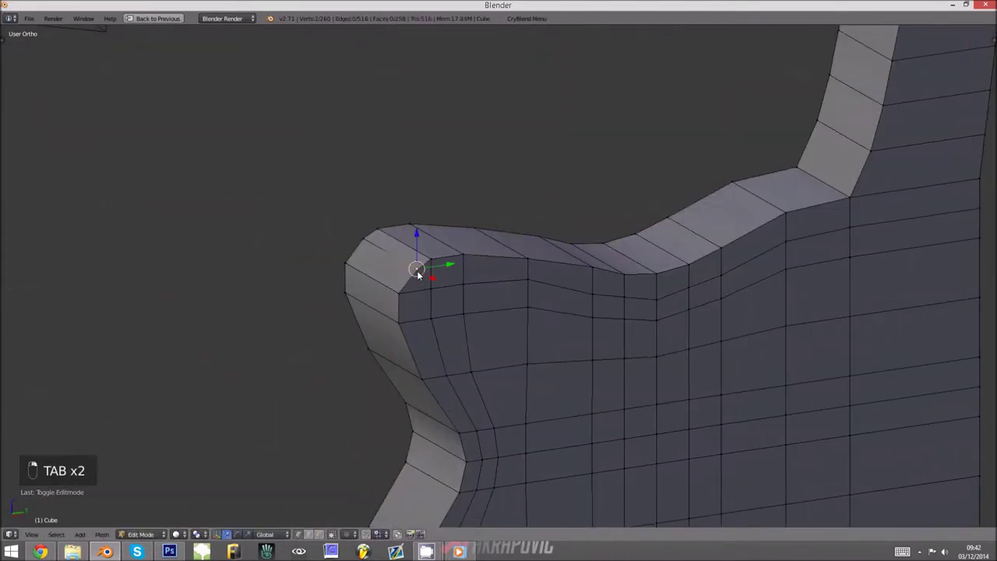
pyautogui.press('x')
pyautogui.click(363, 238)
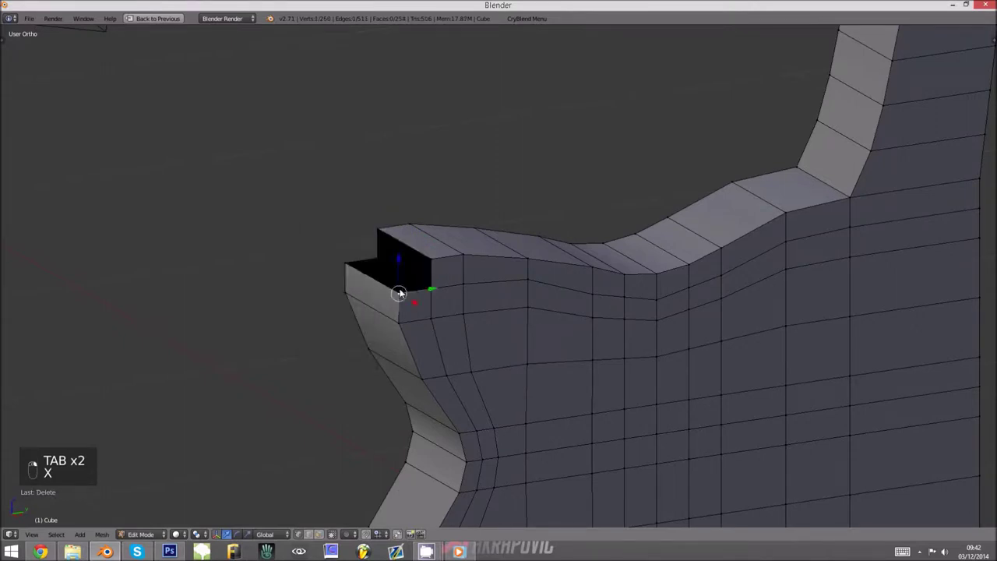
# Fill the near side triangle and the slanted front face of the opened nose corner.
pyautogui.keyDown('shift'); pyautogui.rightClick(433, 288); pyautogui.keyUp('shift')
pyautogui.keyDown('shift'); pyautogui.rightClick(433, 263); pyautogui.keyUp('shift')
pyautogui.press('f')
pyautogui.rightClick(432, 260)
pyautogui.keyDown('shift'); pyautogui.rightClick(377, 232); pyautogui.keyUp('shift')
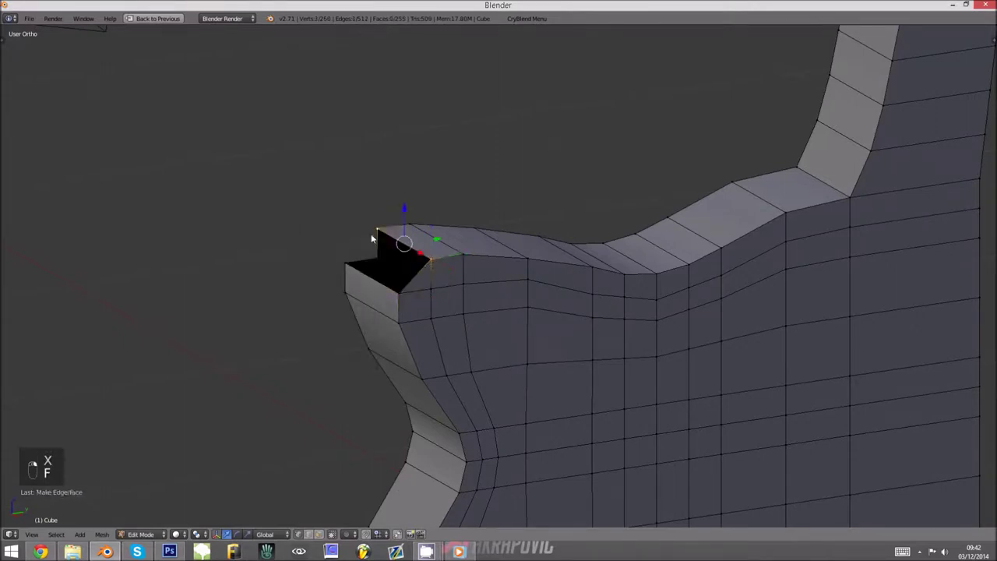
pyautogui.keyDown('shift'); pyautogui.rightClick(351, 261); pyautogui.keyUp('shift')
pyautogui.press('f')
# Fill the triangle on the far side of the nose corner and inspect the support in Object Mode.
pyautogui.moveTo(353, 263); pyautogui.dragTo(674, 238, button='middle')
pyautogui.rightClick(673, 217)
pyautogui.press('f')
pyautogui.press('Tab')
pyautogui.scroll(-6, 720, 279)
pyautogui.moveTo(720, 279); pyautogui.dragTo(527, 266, button='middle')
# Undo the nose corner's vertex deletion and face fills.
pyautogui.press('Tab')
pyautogui.scroll(3, 521, 271)
pyautogui.hotkey('ctrl', 'z')
pyautogui.hotkey('ctrl', 'z')
pyautogui.hotkey('ctrl', 'z')
pyautogui.hotkey('ctrl', 'z')
pyautogui.hotkey('ctrl', 'z')
pyautogui.hotkey('ctrl', 'z')
pyautogui.hotkey('ctrl', 'z')
pyautogui.hotkey('ctrl', 'z')
pyautogui.hotkey('ctrl', 'z')
pyautogui.hotkey('ctrl', 'z')
pyautogui.hotkey('ctrl', 'z')
pyautogui.hotkey('ctrl', 'z')
pyautogui.hotkey('ctrl', 'z')
pyautogui.hotkey('ctrl', 'z')
pyautogui.hotkey('ctrl', 'z')
pyautogui.hotkey('ctrl', 'z')
pyautogui.hotkey('ctrl', 'z')
pyautogui.hotkey('ctrl', 'z')
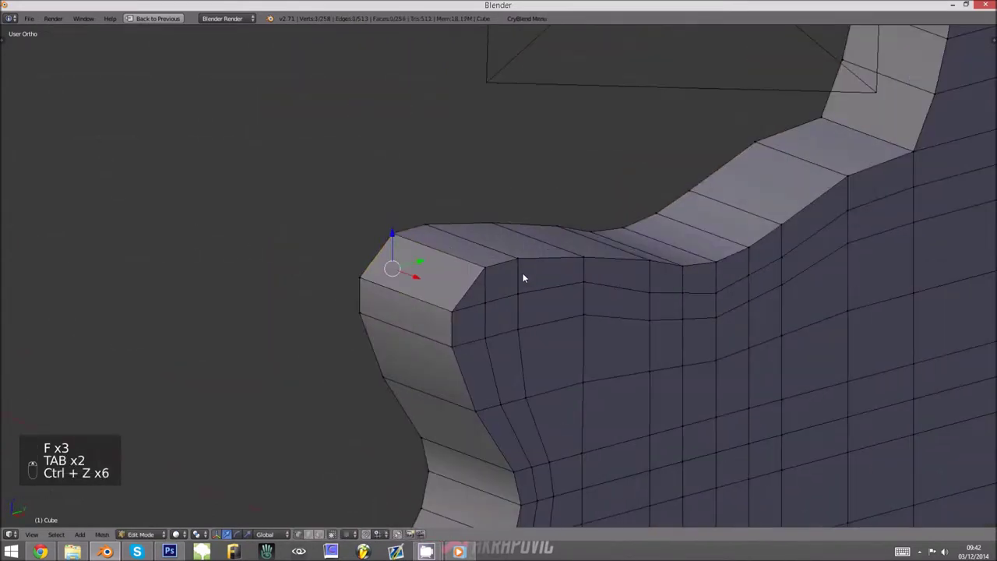
pyautogui.hotkey('ctrl', 'z')
pyautogui.hotkey('ctrl', 'z')
pyautogui.hotkey('ctrl', 'z')
pyautogui.hotkey('ctrl', 'z')
pyautogui.hotkey('ctrl', 'z')
pyautogui.hotkey('ctrl', 'z')
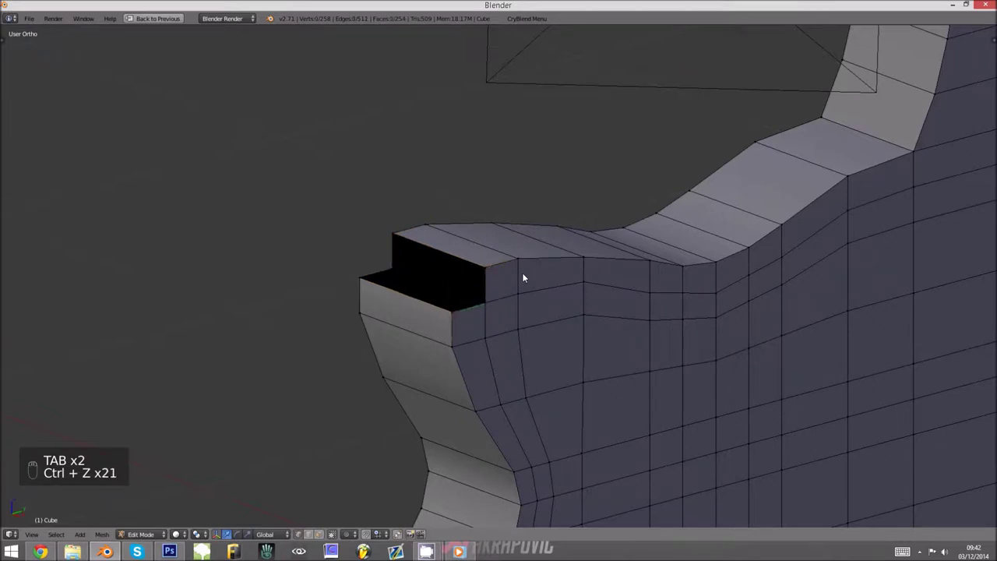
# Move the middle edge of the nose's slanted corner forward along Y by about 0.05.
pyautogui.keyDown('shift'); pyautogui.rightClick(378, 247); pyautogui.keyUp('shift')
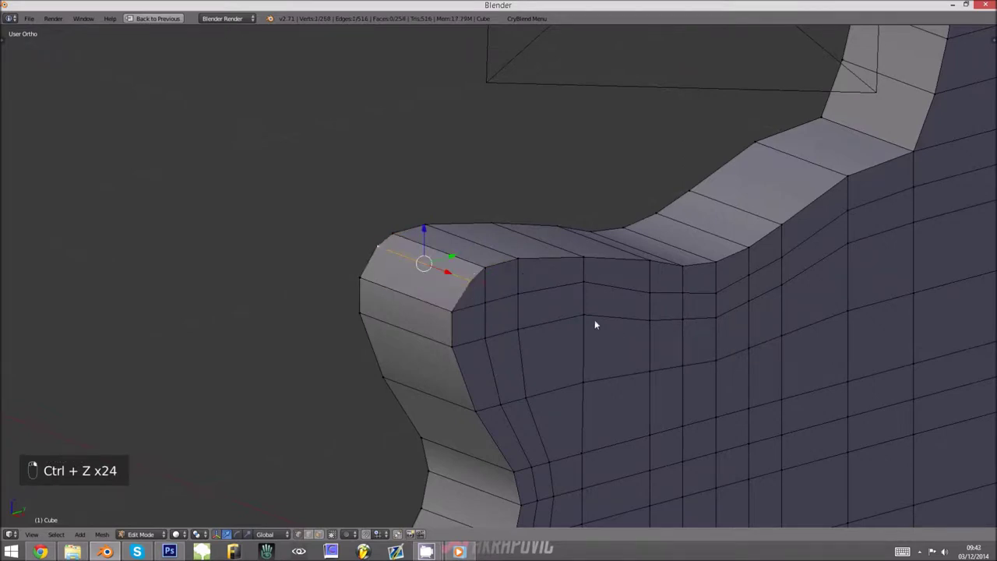
pyautogui.moveTo(594, 319); pyautogui.dragTo(573, 311, button='middle')
pyautogui.press('g')
pyautogui.press('x')
pyautogui.press('y')
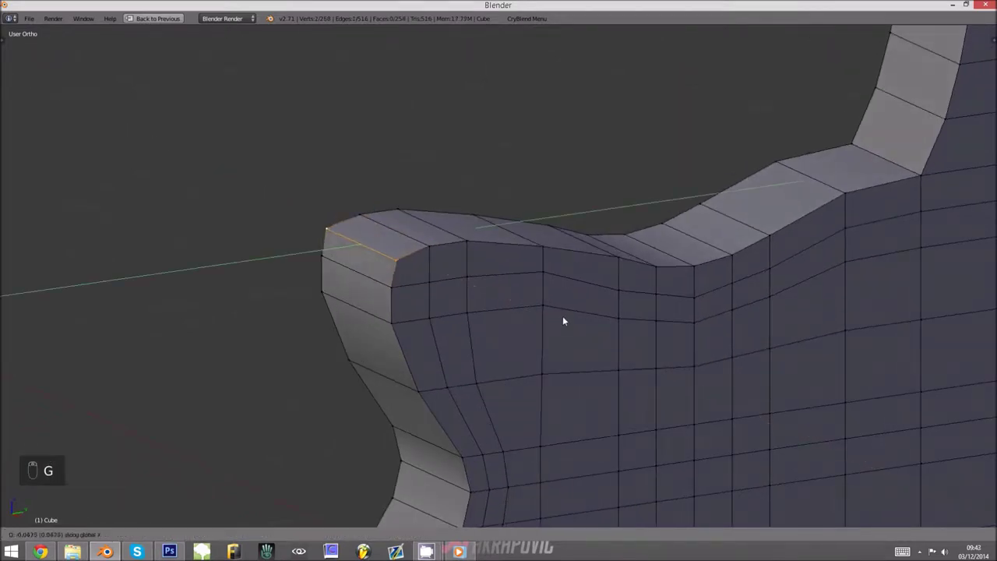
pyautogui.click(565, 318)
# Reposition the nose corner's middle edge with another axis-constrained move and check the profile.
pyautogui.press('Tab')
pyautogui.press('Tab')
pyautogui.press('g')
pyautogui.middleClick(470, 325)
pyautogui.click(477, 328)
pyautogui.press('Tab')
pyautogui.moveTo(463, 336); pyautogui.dragTo(406, 287, button='middle')
# Fine-tune the nose corner's middle edge with two more axis-constrained moves to round the front evenly, and inspect the support.
pyautogui.scroll(2, 488, 336)
pyautogui.press('Tab')
pyautogui.press('g')
pyautogui.middleClick(503, 319)
pyautogui.click(503, 321)
pyautogui.press('Tab')
pyautogui.press('Tab')
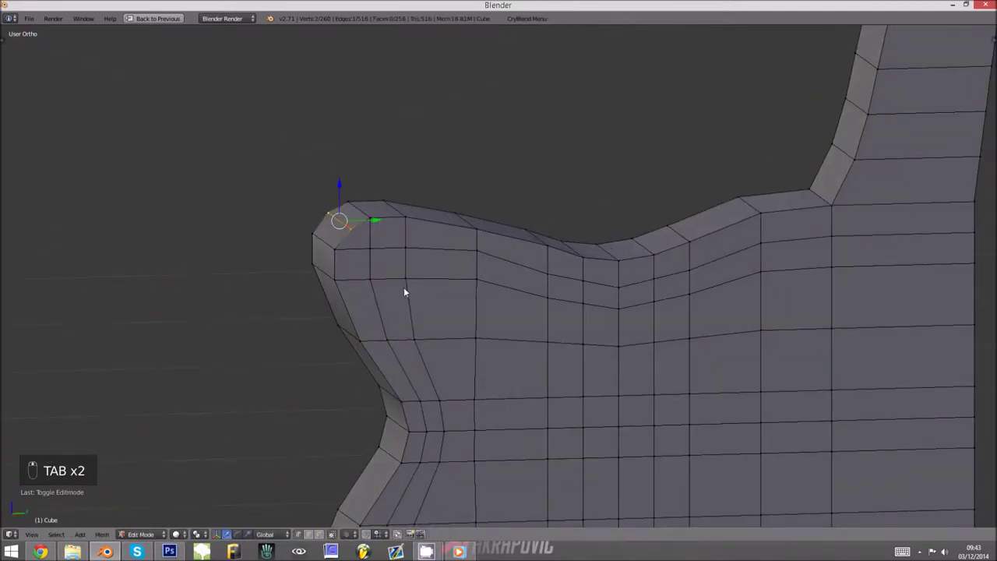
pyautogui.press('g')
pyautogui.middleClick(401, 290)
pyautogui.click(398, 294)
pyautogui.press('Tab')
pyautogui.scroll(-3, 515, 355)
pyautogui.moveTo(515, 356); pyautogui.dragTo(674, 282, button='middle')
# Raise the edge where the seat curve meets the backrest post slightly.
pyautogui.press('Tab')
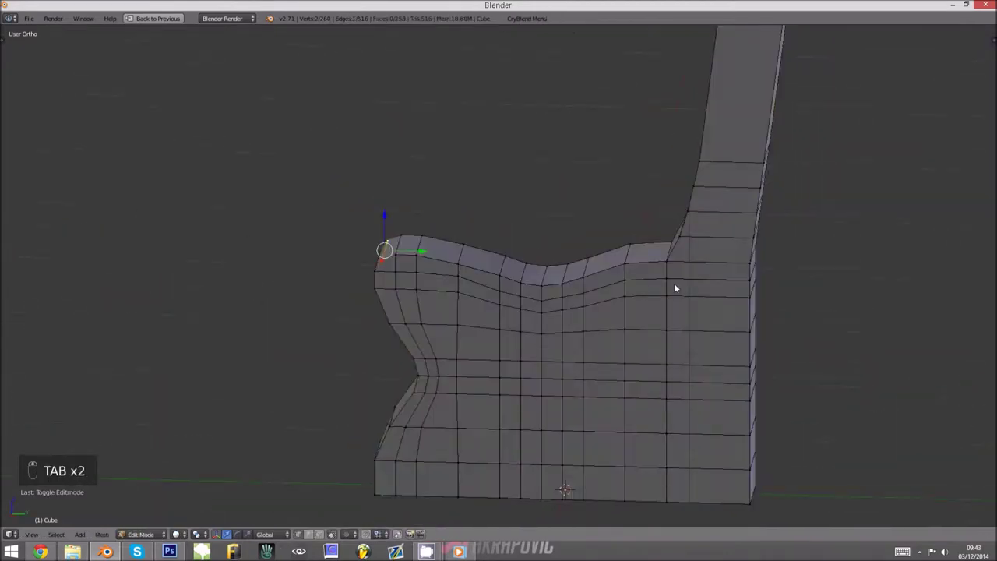
pyautogui.scroll(2, 676, 280)
pyautogui.rightClick(744, 227)
pyautogui.press('g')
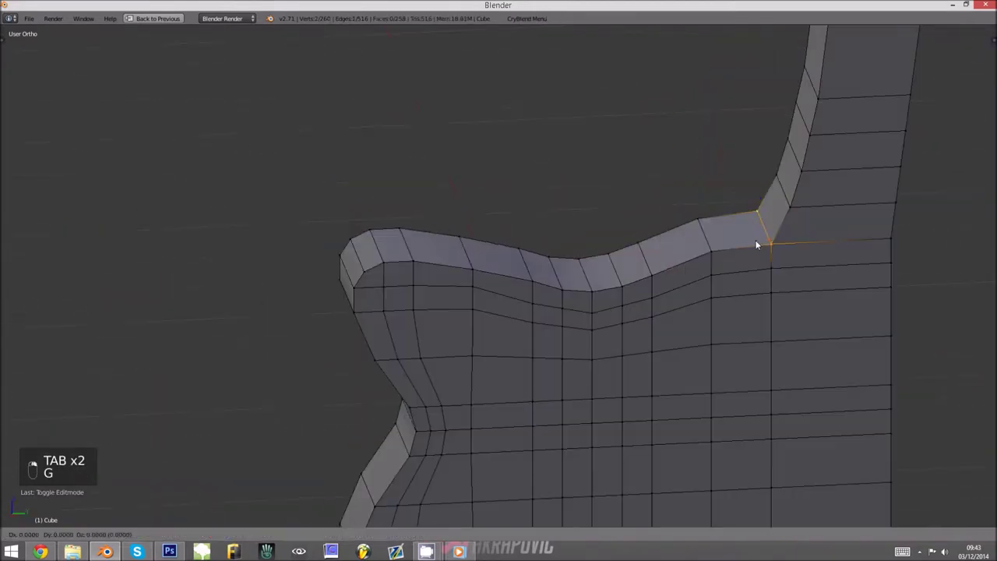
pyautogui.click(762, 217)
# Add a loop cut just in front of the seat-to-post corner and lower the neighbouring top edge before it along Z.
pyautogui.hotkey('ctrl', 'r')
pyautogui.doubleClick(744, 236)
pyautogui.rightClick(743, 238)
pyautogui.moveTo(712, 252); pyautogui.dragTo(700, 222, button='right')
pyautogui.rightClick(700, 222)
pyautogui.keyDown('shift'); pyautogui.rightClick(700, 225); pyautogui.keyUp('shift')
pyautogui.press('g')
pyautogui.press('z')
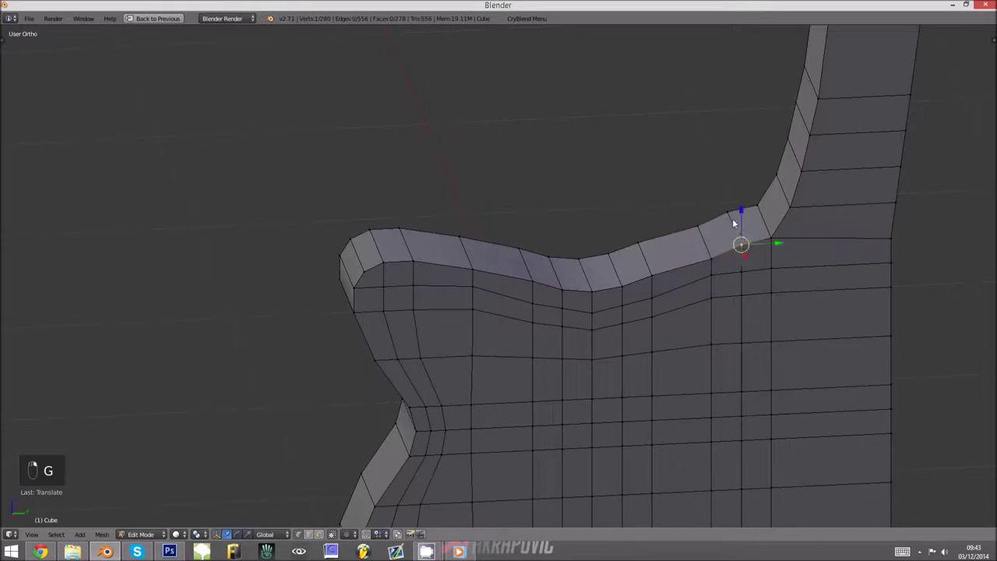
# Lower the new loop's top edge slightly along Z to even out the rise toward the post.
pyautogui.keyDown('shift'); pyautogui.rightClick(730, 216); pyautogui.keyUp('shift')
pyautogui.press('g')
pyautogui.press('z')
pyautogui.click(729, 205)
# Inspect the whole support in Object Mode and compare its seat-to-post curve with the bench photo.
pyautogui.press('Tab')
pyautogui.scroll(-3, 738, 312)
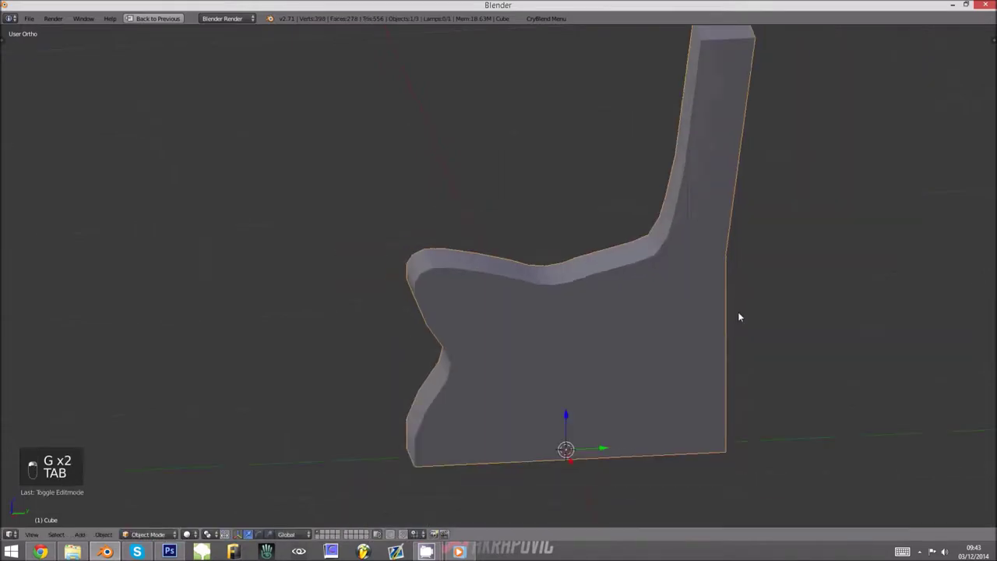
pyautogui.moveTo(738, 312); pyautogui.dragTo(678, 300, button='middle')
pyautogui.hotkey('alt', 'Tab')
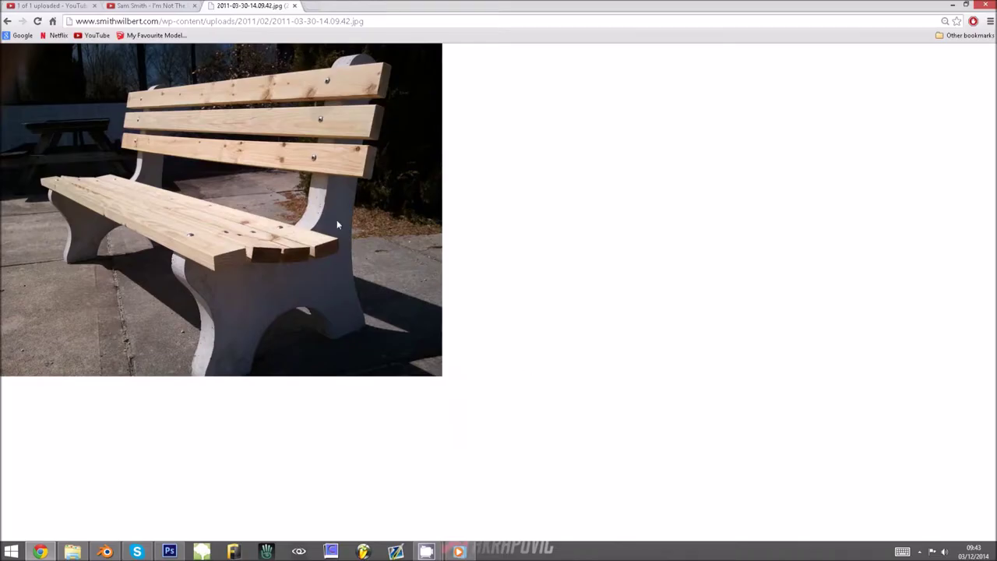
pyautogui.hotkey('alt', 'Tab')
# Add a loop cut across the post's base just above the seat corner and move its front edge slightly backward along Y.
pyautogui.scroll(1, 642, 278)
pyautogui.press('Tab')
pyautogui.scroll(5, 561, 233)
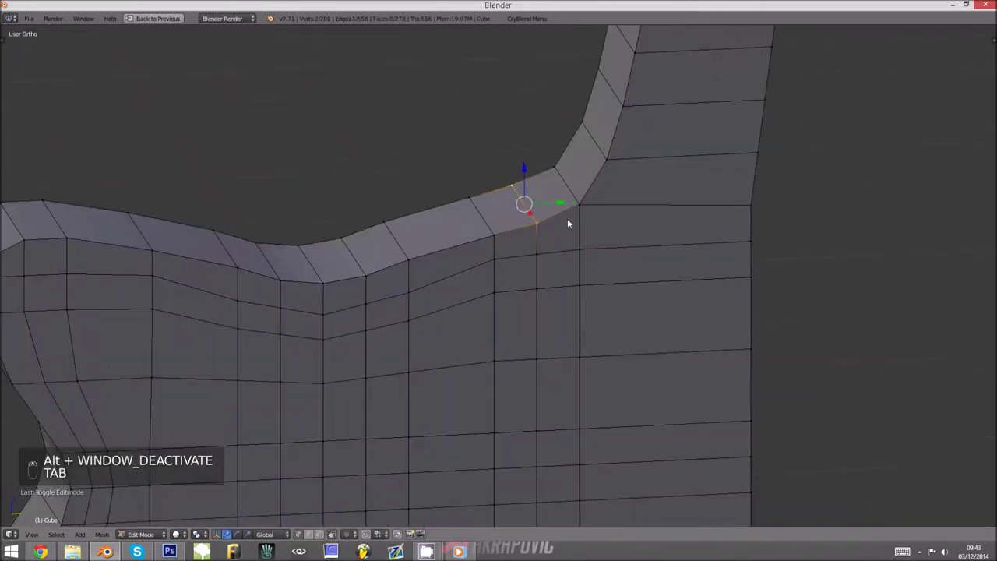
pyautogui.hotkey('ctrl', 'r')
pyautogui.doubleClick(596, 183)
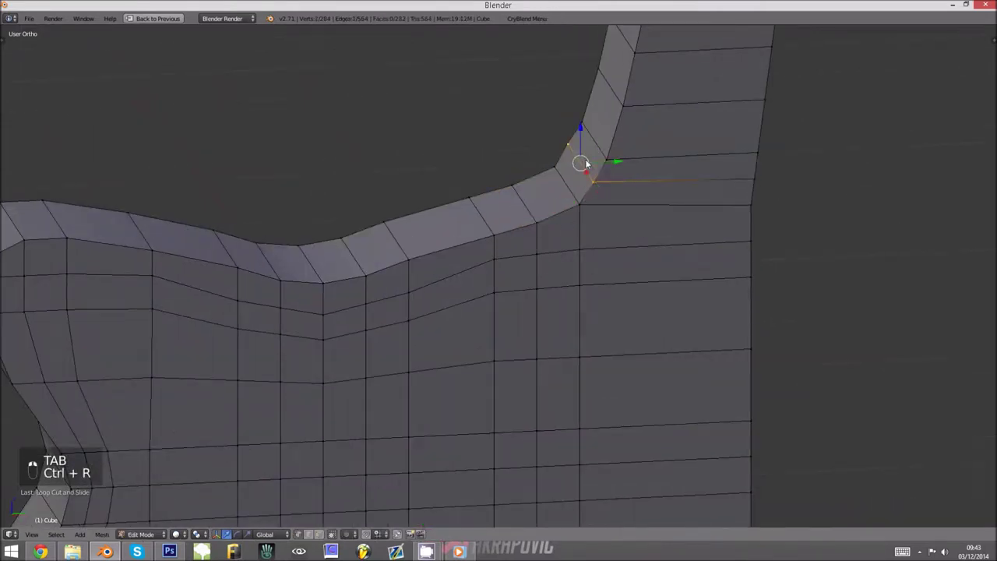
pyautogui.press('g')
pyautogui.press('x')
pyautogui.press('y')
pyautogui.click(651, 168)
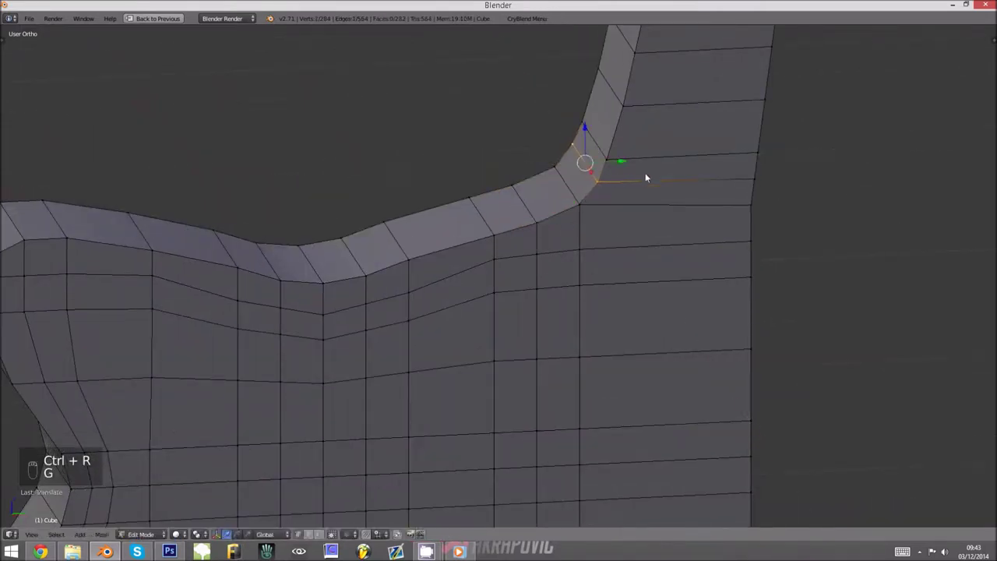
# Add a loop cut just in front of the seat-to-post corner and lower its top edge slightly along Z.
pyautogui.press('Tab')
pyautogui.scroll(-2, 607, 195)
pyautogui.moveTo(607, 195); pyautogui.dragTo(530, 199, button='middle')
pyautogui.moveTo(444, 255); pyautogui.dragTo(621, 330, button='middle')
pyautogui.press('Tab')
pyautogui.hotkey('ctrl', 't')
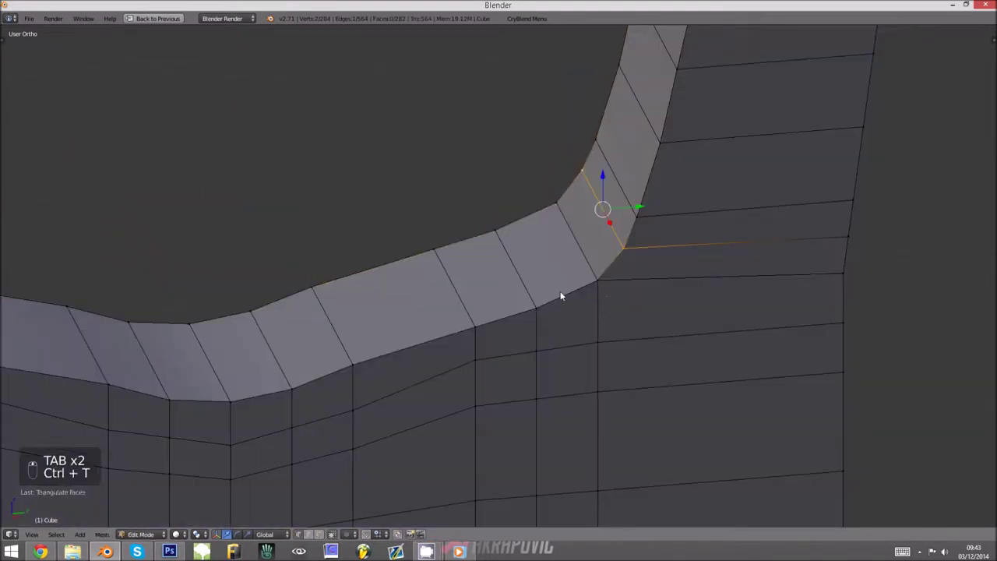
pyautogui.hotkey('ctrl', 'r')
pyautogui.click(563, 293)
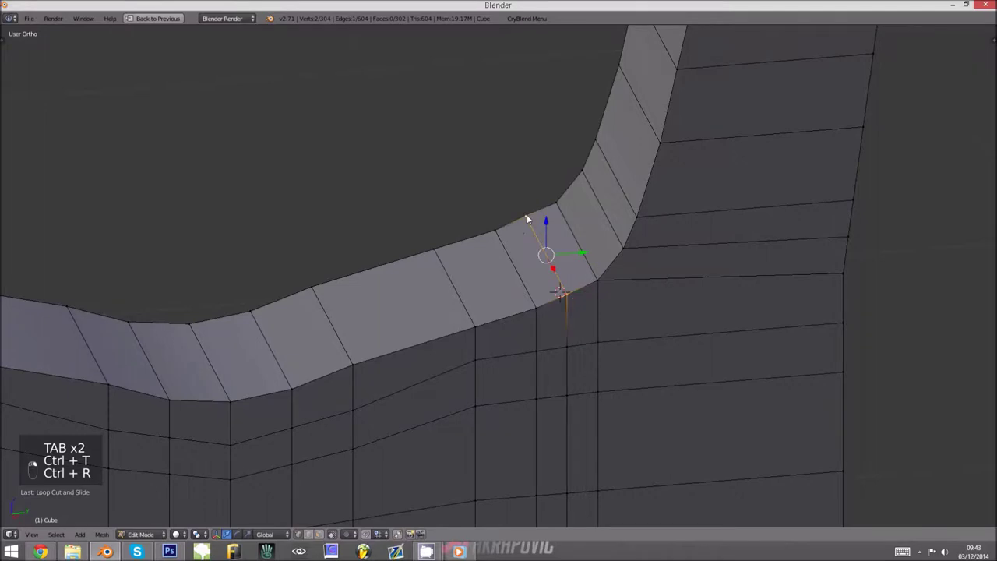
pyautogui.press('g')
pyautogui.click(533, 231)
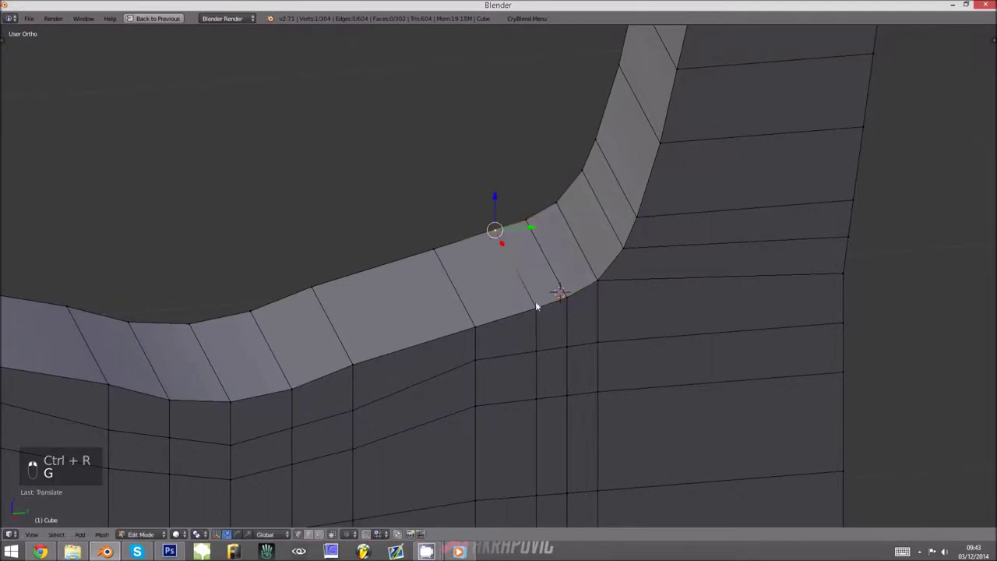
# Move the neighbouring top edge just in front of the new loop slightly to smooth the seat's rise.
pyautogui.press('g')
pyautogui.press('g')
pyautogui.press('Tab')
pyautogui.scroll(-5, 495, 273)
pyautogui.press('Tab')
pyautogui.scroll(6, 398, 300)
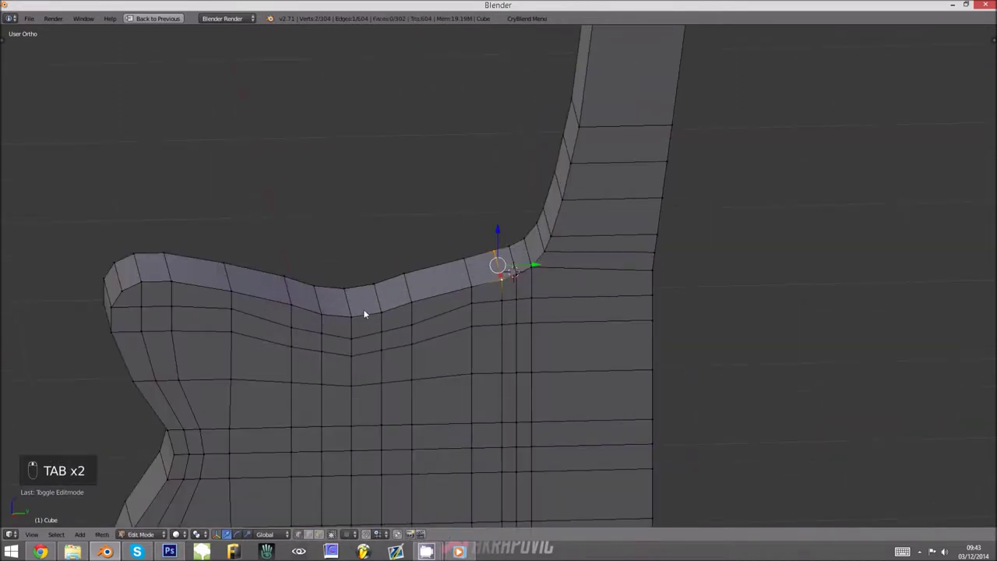
# Enable proportional editing and raise the top edge at the seat's lowest point along Z to soften the dip.
pyautogui.press('g')
pyautogui.rightClick(348, 290)
pyautogui.press('o')
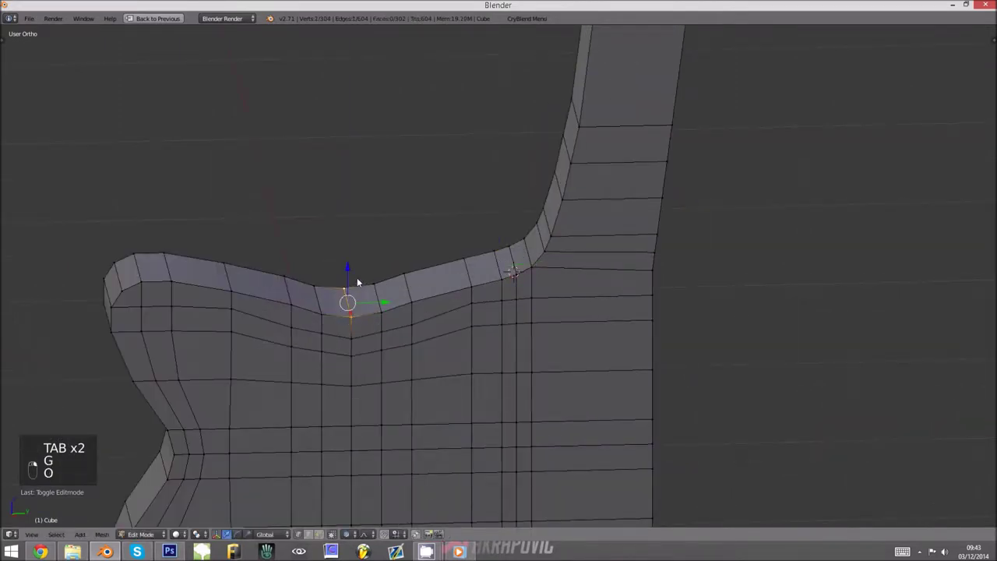
pyautogui.press('g')
pyautogui.click(363, 274)
pyautogui.press('Tab')
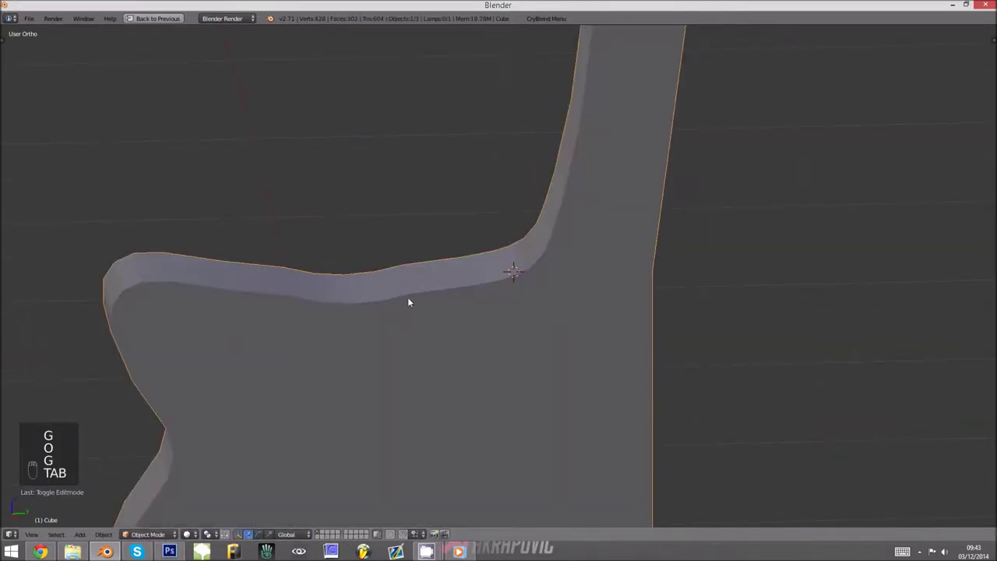
# Compare the support's side profile with the bench photo to locate the opening between the front and rear legs.
pyautogui.scroll(-3, 386, 281)
pyautogui.scroll(-2, 364, 262)
pyautogui.moveTo(374, 281); pyautogui.dragTo(432, 269, button='middle')
pyautogui.hotkey('alt', 'Tab')
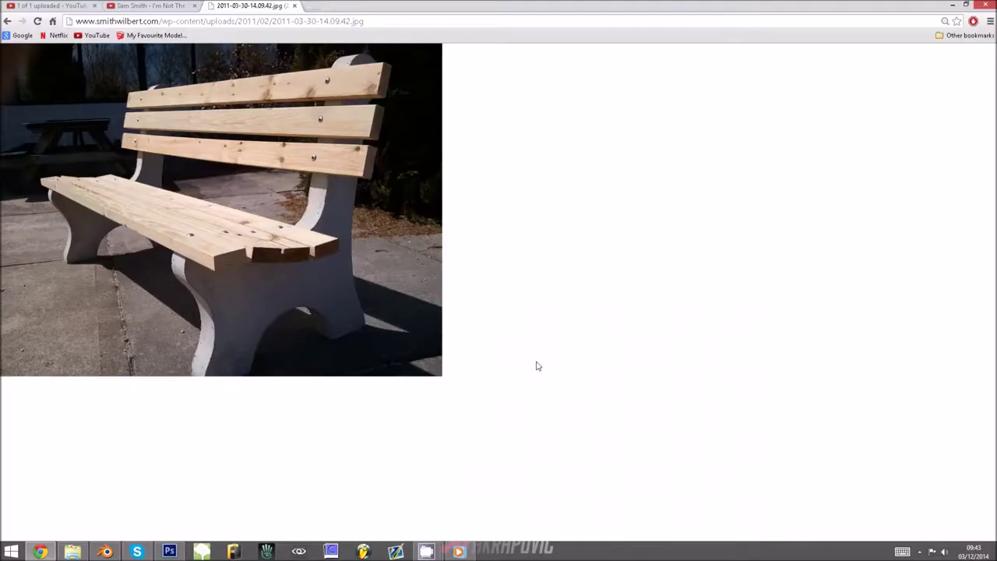
pyautogui.hotkey('alt', 'Tab')
pyautogui.press('Tab')
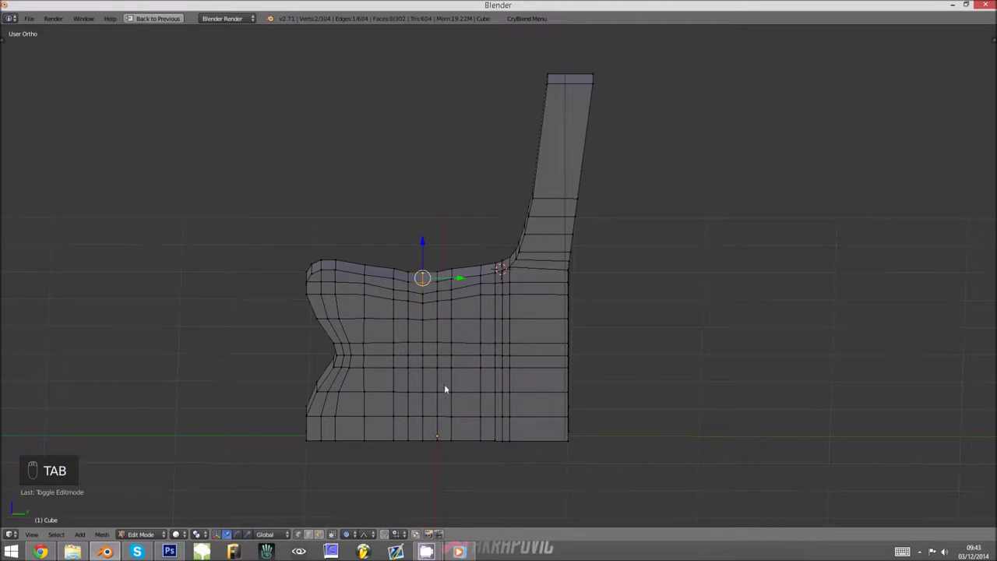
pyautogui.press('KP_1')
pyautogui.press('KP_3')
pyautogui.scroll(2, 440, 398)
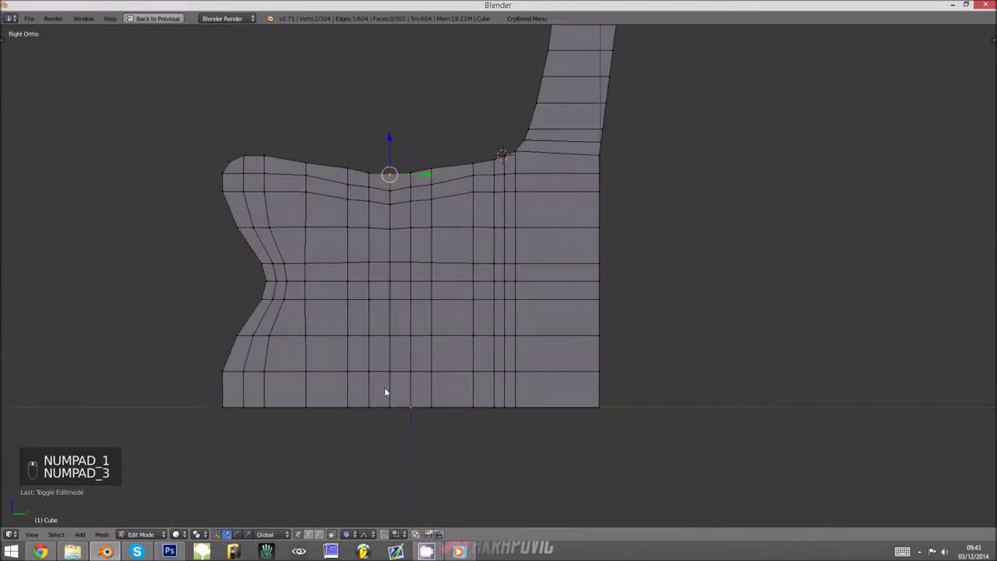
pyautogui.keyDown('shift'); pyautogui.rightClick(515, 406); pyautogui.keyUp('shift')
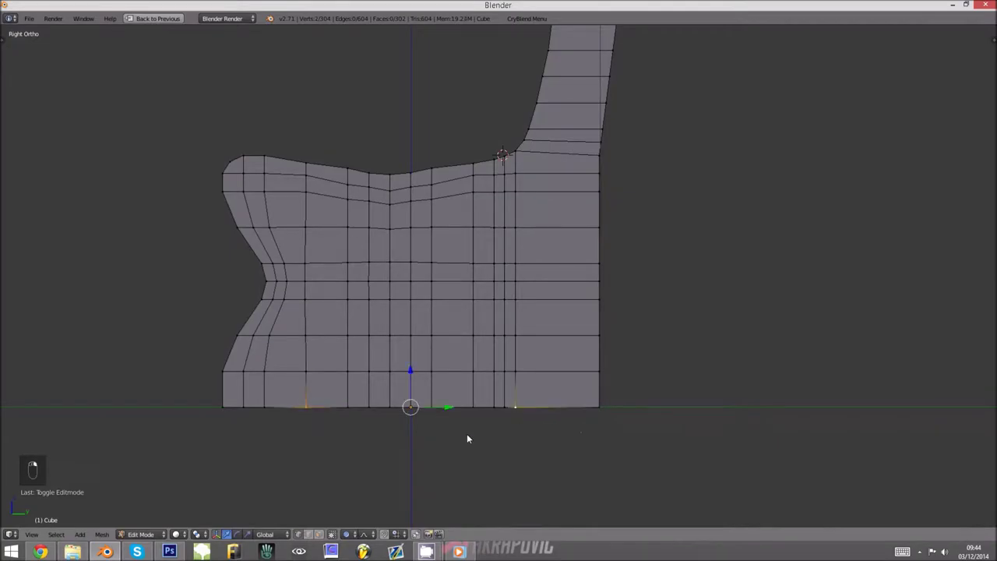
pyautogui.hotkey('alt', 'Tab')
pyautogui.hotkey('alt', 'Tab')
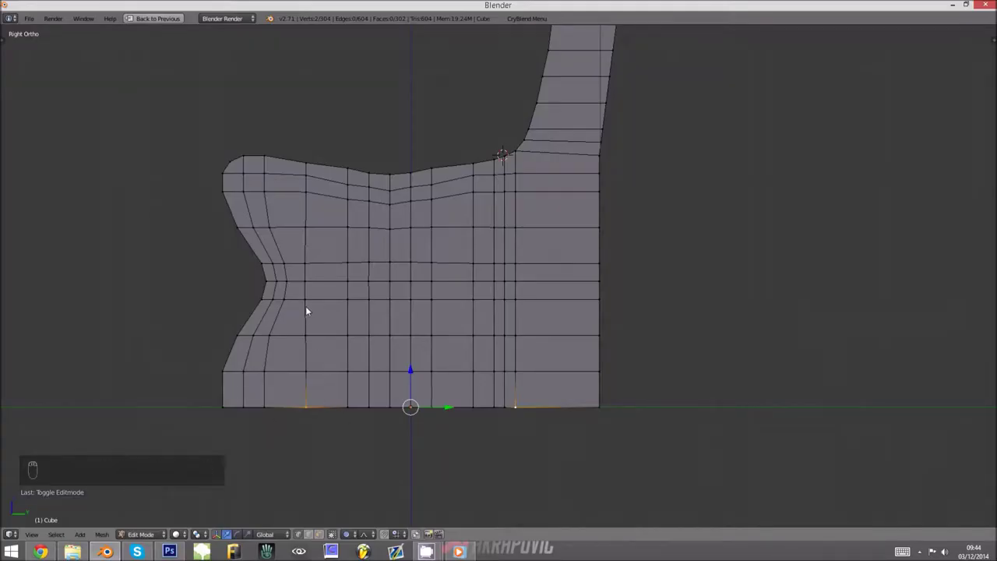
# Try to box-select the lower middle section of the support in solid shading and check the selection from the side.
pyautogui.press('b')
pyautogui.moveTo(301, 312); pyautogui.dragTo(520, 428)
pyautogui.moveTo(408, 414)
pyautogui.mouseDown(button='middle')
pyautogui.moveTo(355, 412)
pyautogui.moveTo(377, 374)
pyautogui.moveTo(406, 414)
pyautogui.mouseUp(button='middle')
pyautogui.press('KP_1')
pyautogui.press('KP_3')
pyautogui.hotkey('alt', 'Tab')
pyautogui.hotkey('alt', 'Tab')
# Box-select the lower middle section through the mesh in wireframe, delete its faces and compare with the bench photo.
pyautogui.press('z')
pyautogui.press('b')
pyautogui.moveTo(301, 296); pyautogui.dragTo(527, 399)
pyautogui.press('b')
pyautogui.moveTo(294, 360); pyautogui.dragTo(542, 466)
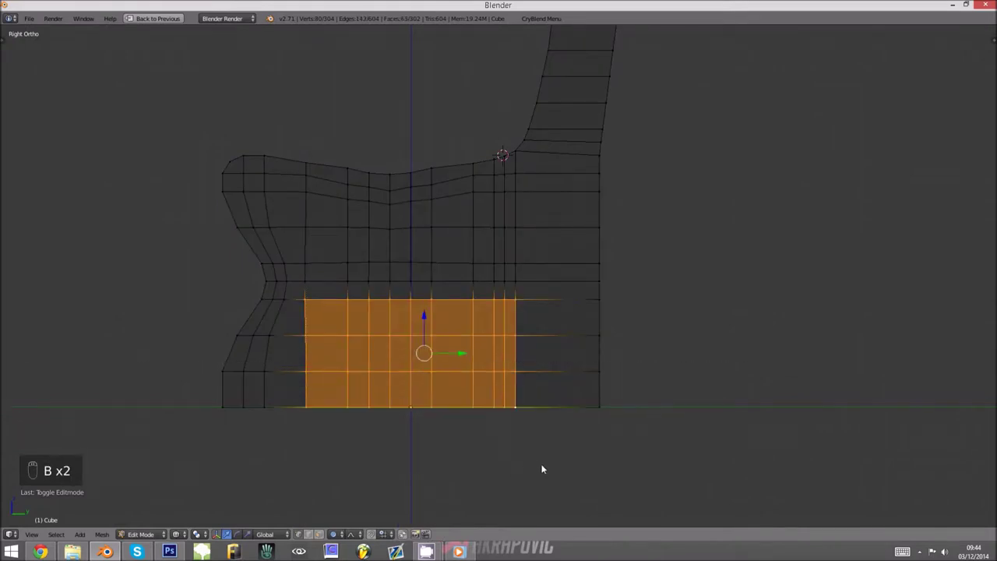
pyautogui.press('z')
pyautogui.press('x')
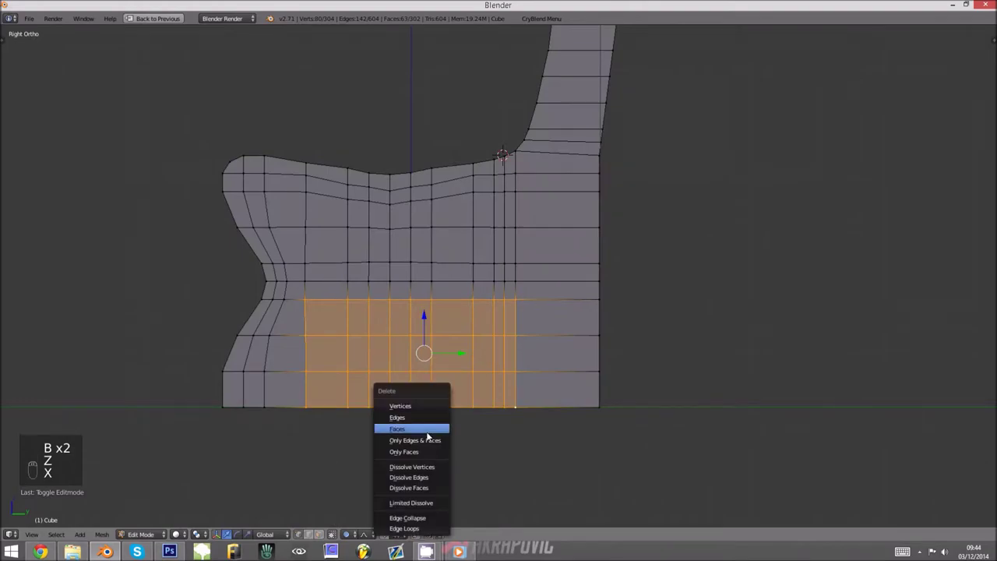
pyautogui.click(434, 429)
pyautogui.moveTo(426, 412); pyautogui.dragTo(389, 423, button='middle')
pyautogui.hotkey('alt', 'Tab')
pyautogui.hotkey('alt', 'Tab')
# Undo the face deletion and check the restored selection in wireframe from several angles.
pyautogui.press('KP_1')
pyautogui.press('KP_1')
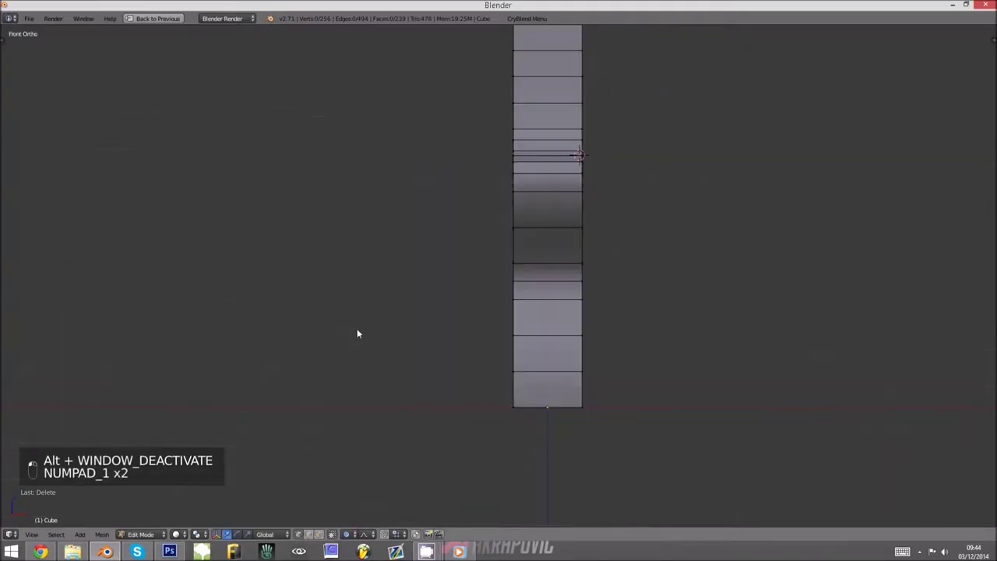
pyautogui.press('KP_3')
pyautogui.hotkey('ctrl', 'z')
pyautogui.hotkey('ctrl', 'z')
pyautogui.hotkey('ctrl', 'z')
pyautogui.hotkey('ctrl', 'z')
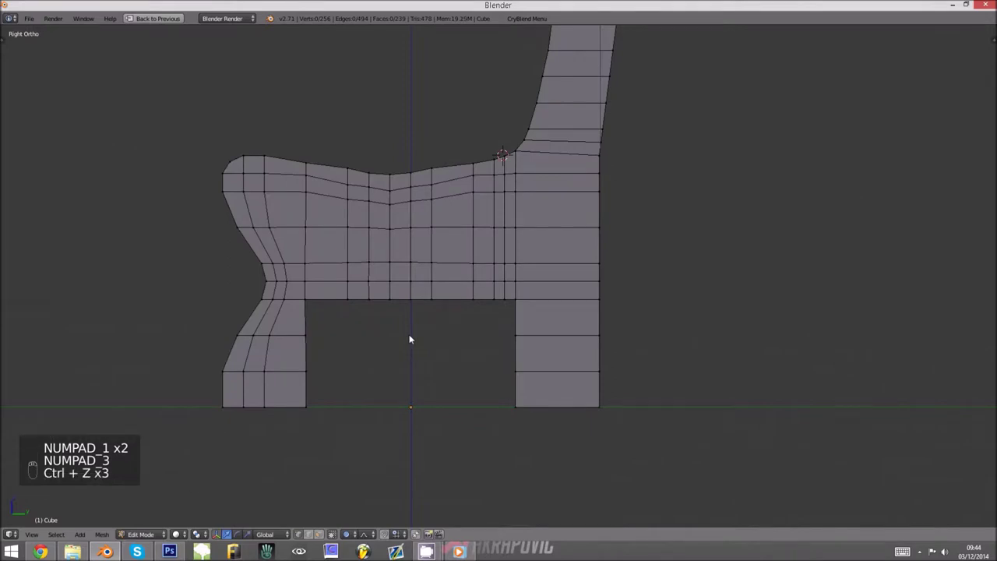
pyautogui.press('z')
pyautogui.moveTo(340, 316); pyautogui.dragTo(368, 343, button='middle')
pyautogui.press('KP_1')
pyautogui.press('KP_3')
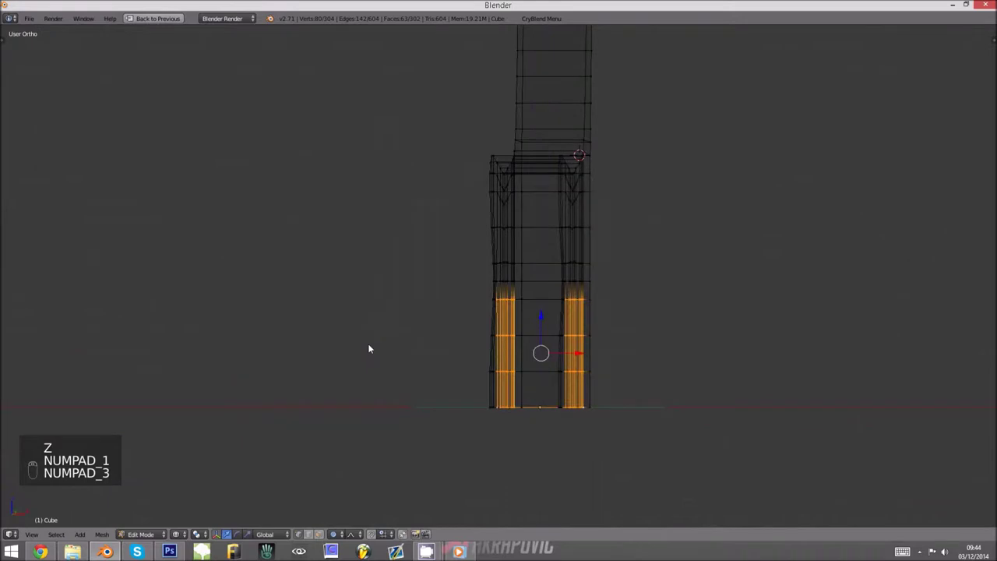
# Delete the faces of the rectangular section between the front and rear legs on both sides of the support.
pyautogui.press('z')
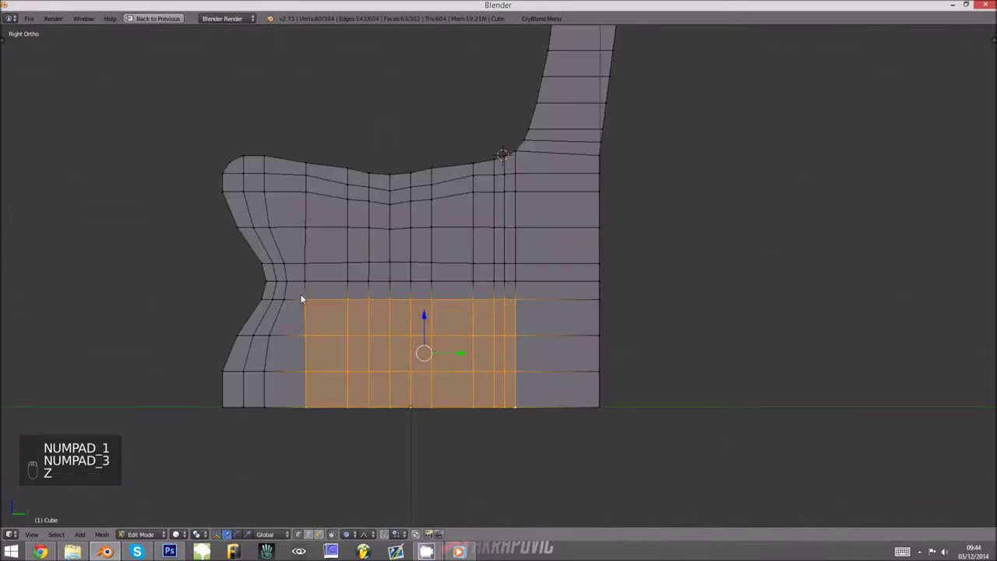
pyautogui.press('z')
pyautogui.press('z')
pyautogui.press('a')
pyautogui.press('b')
pyautogui.moveTo(297, 296); pyautogui.dragTo(524, 424)
pyautogui.press('a')
pyautogui.press('c')
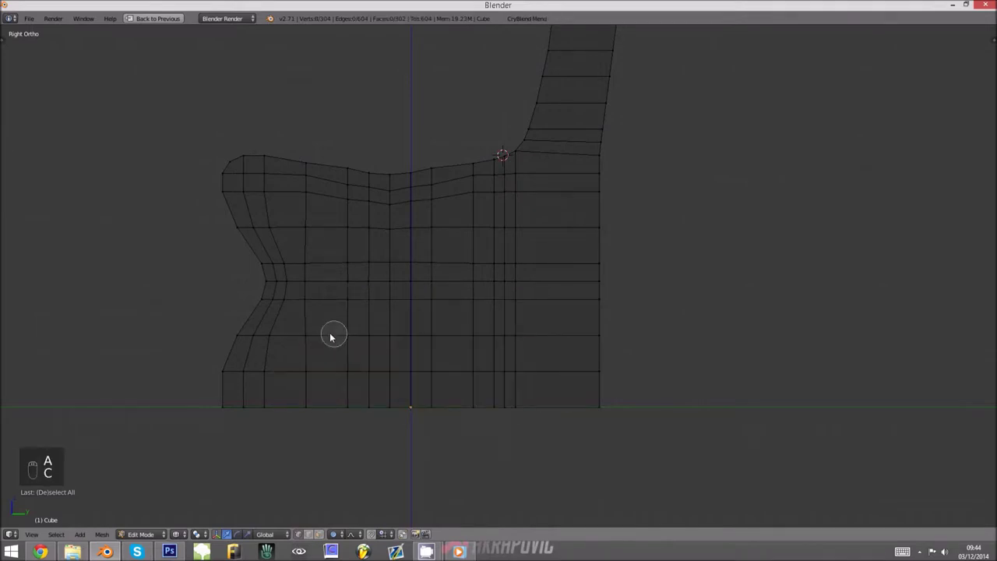
pyautogui.click(314, 309)
pyautogui.moveTo(314, 309)
pyautogui.mouseDown()
pyautogui.moveTo(525, 322)
pyautogui.moveTo(313, 347)
pyautogui.moveTo(307, 402)
pyautogui.moveTo(478, 405)
pyautogui.moveTo(521, 370)
pyautogui.moveTo(343, 373)
pyautogui.moveTo(497, 339)
pyautogui.mouseUp()
pyautogui.press('x')
pyautogui.click(391, 350)
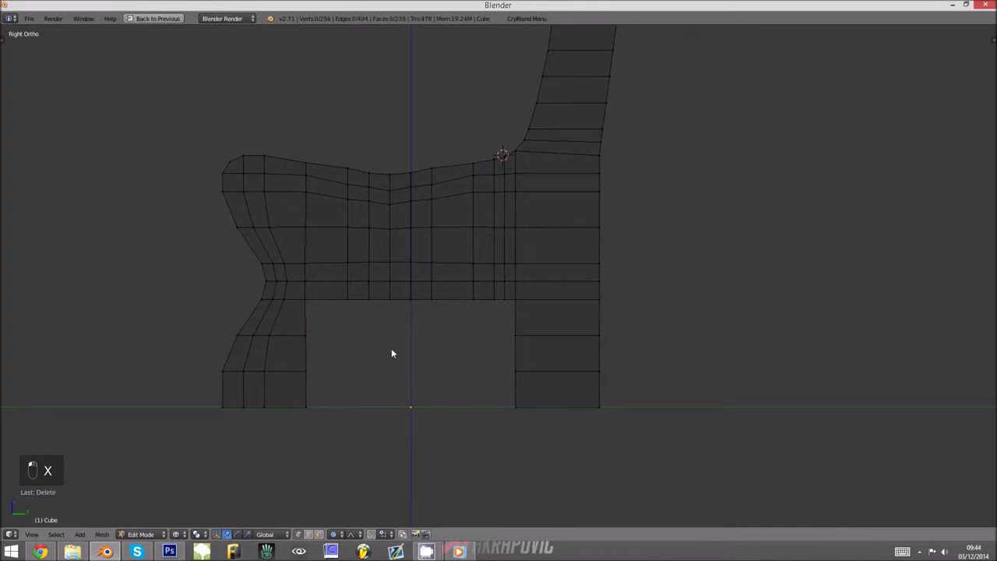
# Select the four lowest inner vertices of the front leg and fill them with a face.
pyautogui.press('z')
pyautogui.press('z')
pyautogui.press('a')
pyautogui.press('c')
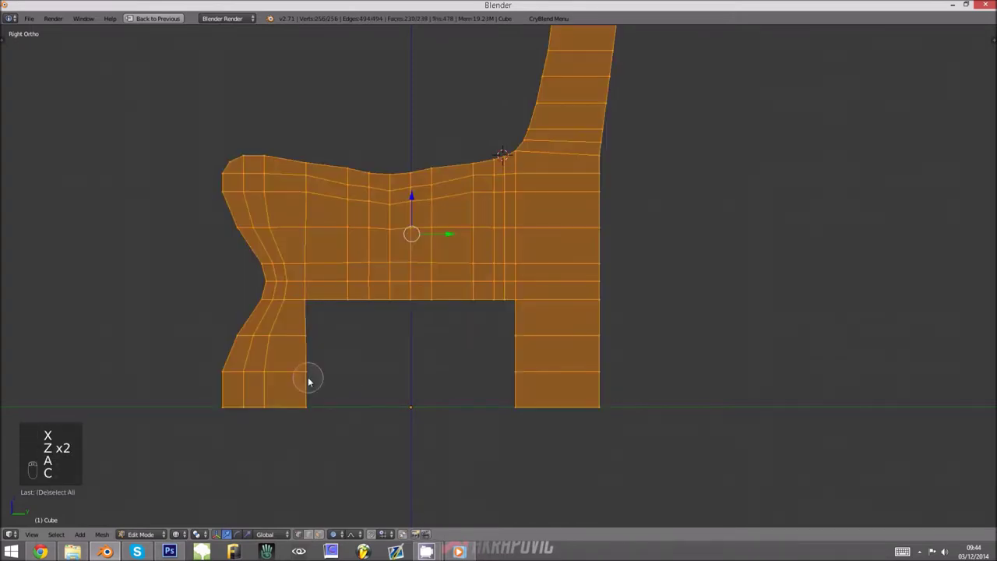
pyautogui.press('a')
pyautogui.press('c')
pyautogui.rightClick(305, 424)
pyautogui.moveTo(355, 388)
pyautogui.mouseDown(button='middle')
pyautogui.moveTo(293, 406)
pyautogui.moveTo(313, 407)
pyautogui.moveTo(317, 397)
pyautogui.moveTo(242, 403)
pyautogui.mouseUp(button='middle')
pyautogui.press('z')
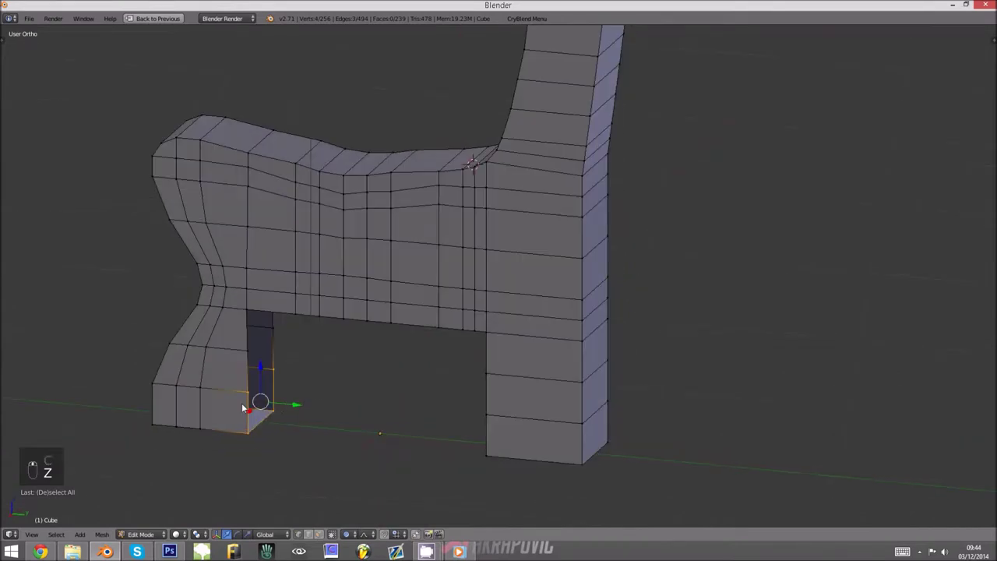
pyautogui.press('f')
# Fill the middle and upper open sections of the front leg's inner side with faces.
pyautogui.rightClick(249, 391)
pyautogui.keyDown('shift'); pyautogui.rightClick(251, 349); pyautogui.keyUp('shift')
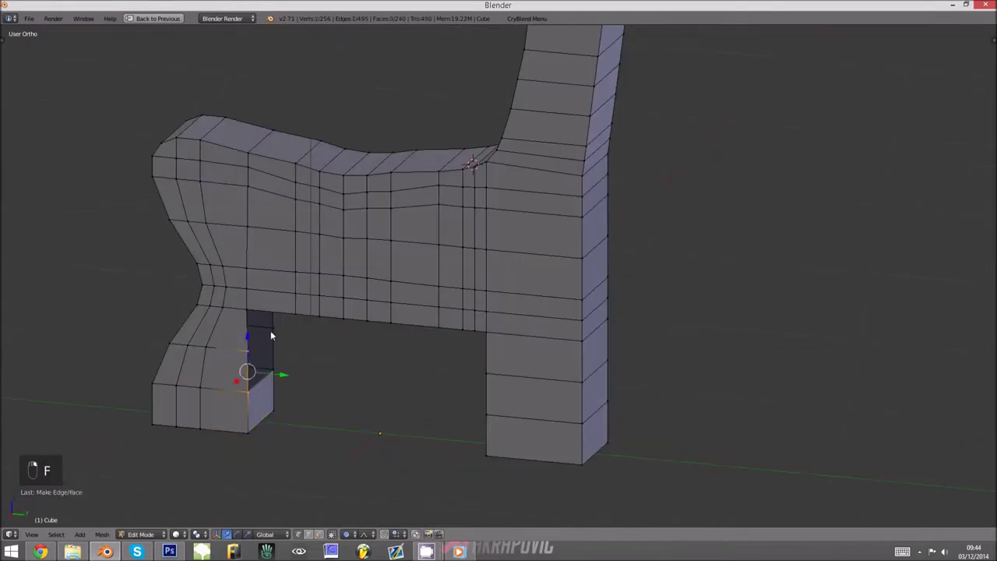
pyautogui.keyDown('shift'); pyautogui.rightClick(276, 376); pyautogui.keyUp('shift')
pyautogui.press('f')
pyautogui.moveTo(277, 376); pyautogui.dragTo(241, 353, button='middle')
pyautogui.scroll(1, 242, 352)
pyautogui.rightClick(151, 291)
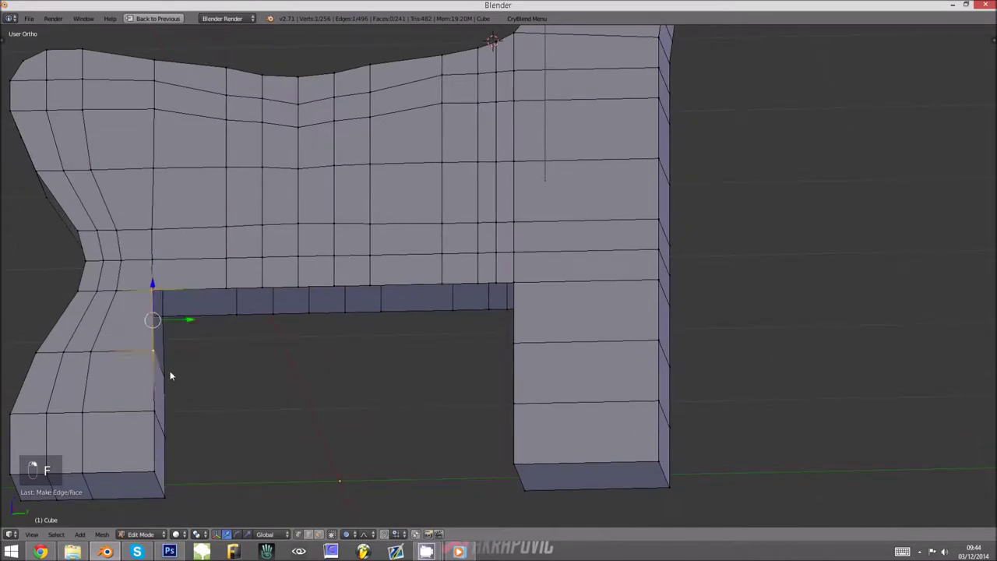
pyautogui.keyDown('shift'); pyautogui.rightClick(165, 317); pyautogui.keyUp('shift')
pyautogui.press('f')
# Fill the first underside section of the opening, next to the front leg, with a face.
pyautogui.rightClick(164, 315)
pyautogui.keyDown('shift'); pyautogui.rightClick(156, 293); pyautogui.keyUp('shift')
pyautogui.keyDown('shift'); pyautogui.rightClick(228, 288); pyautogui.keyUp('shift')
pyautogui.keyDown('shift'); pyautogui.rightClick(237, 314); pyautogui.keyUp('shift')
pyautogui.press('f')
pyautogui.press('KP_1')
pyautogui.press('KP_3')
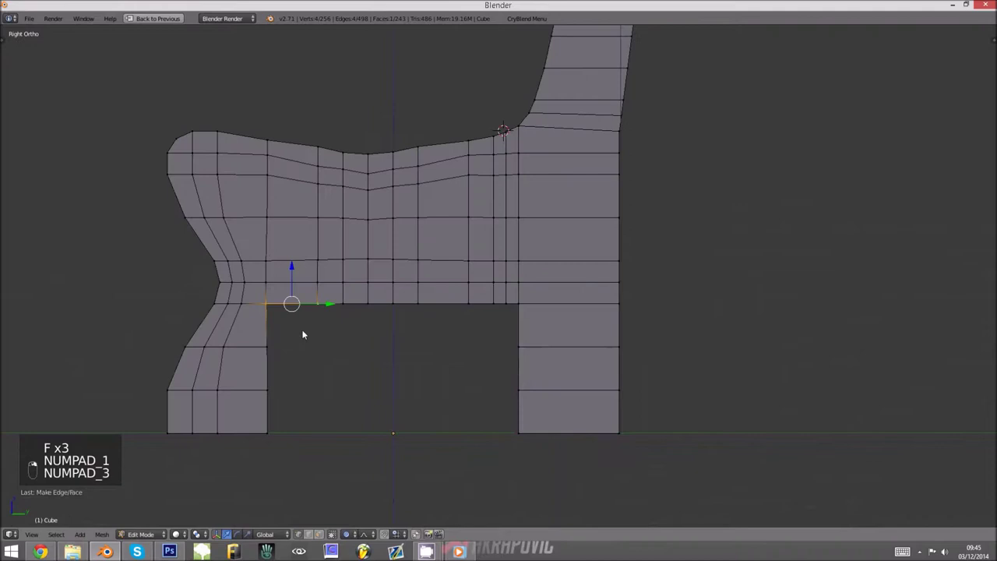
# Fill the second and third underside sections behind the front leg with faces, selecting their vertices in wireframe side view.
pyautogui.press('z')
pyautogui.press('a')
pyautogui.press('c')
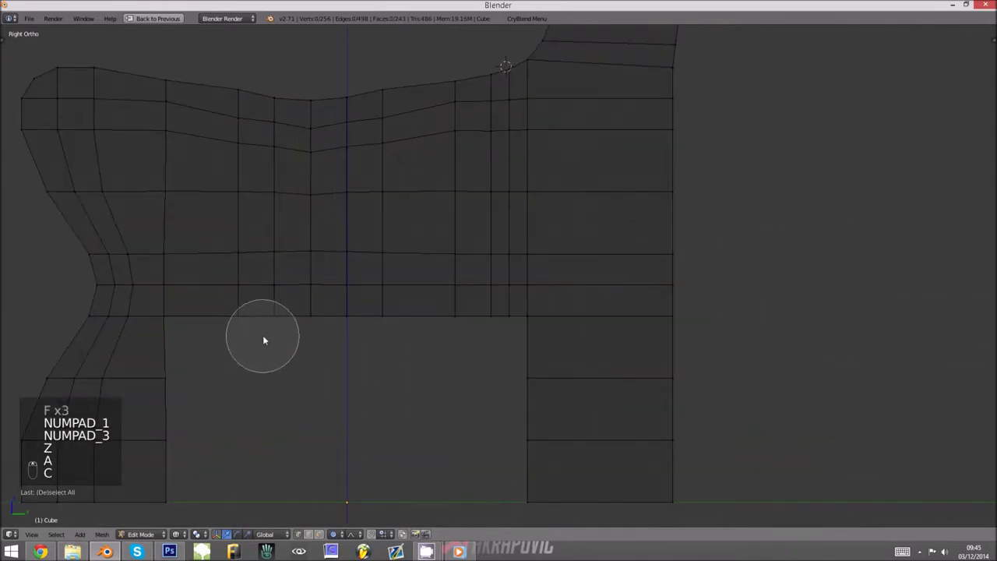
pyautogui.click(257, 336)
pyautogui.rightClick(254, 334)
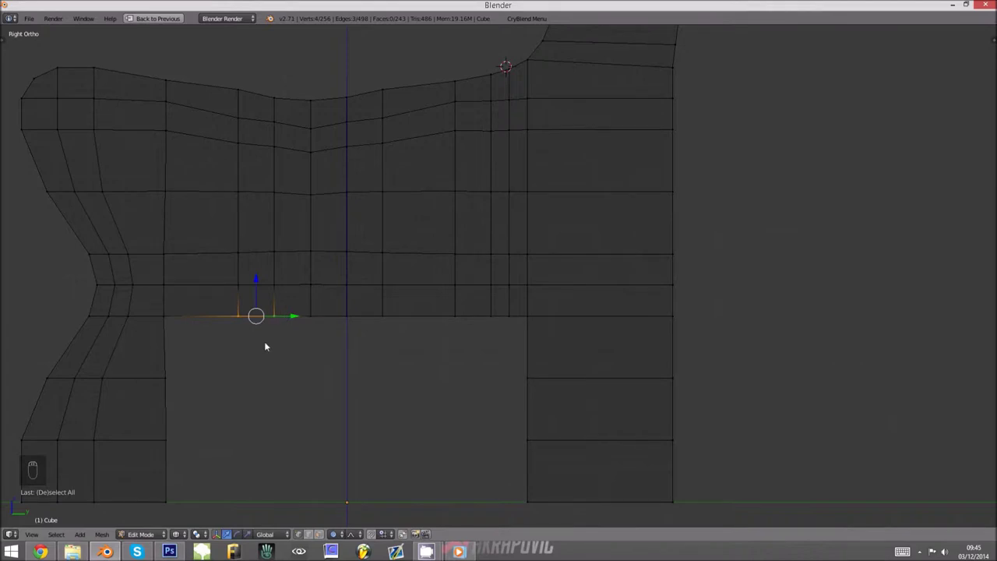
pyautogui.press('f')
pyautogui.press('a')
pyautogui.press('c')
pyautogui.click(292, 315)
pyautogui.rightClick(290, 331)
pyautogui.press('c')
pyautogui.rightClick(300, 334)
pyautogui.press('f')
# Fill the next three underside sections across the middle of the opening with faces.
pyautogui.press('a')
pyautogui.press('c')
pyautogui.click(330, 334)
pyautogui.rightClick(329, 334)
pyautogui.press('f')
pyautogui.press('a')
pyautogui.press('c')
pyautogui.click(363, 325)
pyautogui.rightClick(363, 326)
pyautogui.press('f')
pyautogui.press('a')
pyautogui.press('c')
pyautogui.click(413, 321)
pyautogui.rightClick(436, 321)
pyautogui.press('f')
# Fill the last three underside sections up to the rear leg with faces.
pyautogui.press('a')
pyautogui.press('c')
pyautogui.click(465, 321)
pyautogui.rightClick(464, 321)
pyautogui.press('f')
pyautogui.press('a')
pyautogui.press('c')
pyautogui.click(493, 322)
pyautogui.rightClick(500, 321)
pyautogui.press('f')
pyautogui.press('a')
pyautogui.press('c')
pyautogui.click(520, 316)
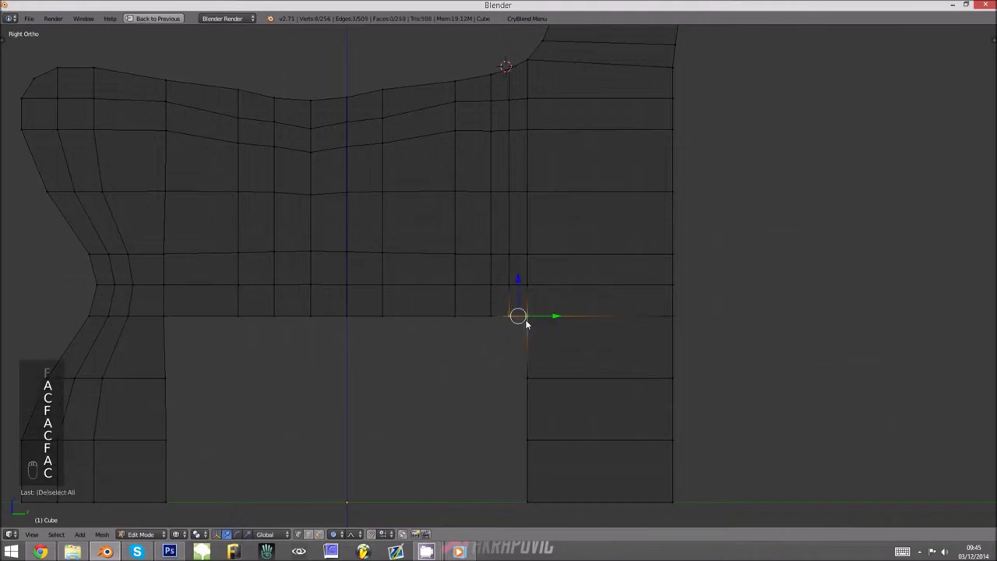
# Fill the upper and middle open sections of the rear leg's inner side with faces and return to solid shading.
pyautogui.click(539, 371)
pyautogui.rightClick(539, 372)
pyautogui.press('f')
pyautogui.press('a')
pyautogui.press('c')
pyautogui.click(527, 432)
pyautogui.rightClick(527, 433)
pyautogui.press('f')
pyautogui.moveTo(494, 423); pyautogui.dragTo(537, 447, button='middle')
pyautogui.press('z')
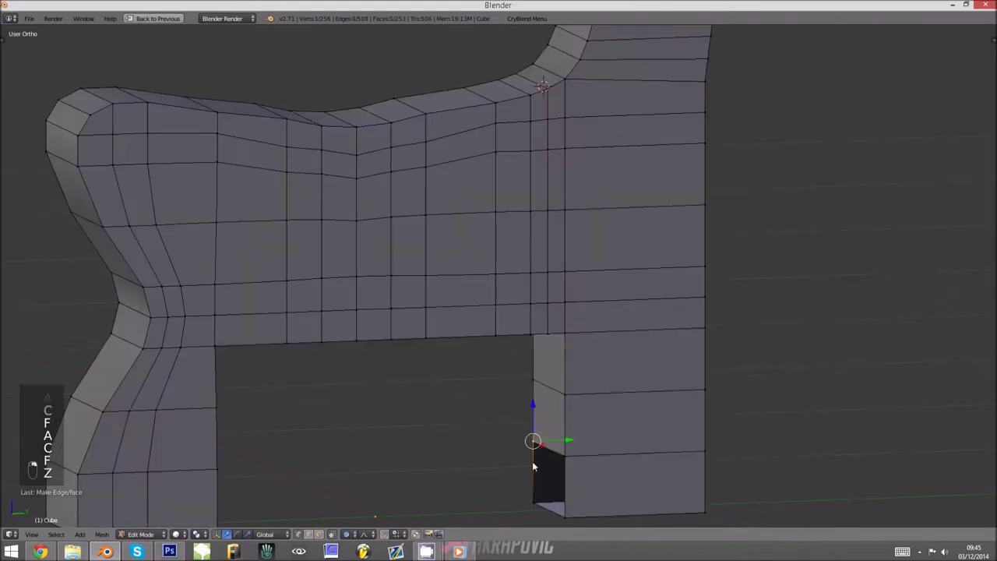
# Fill the last open section of the rear leg's inner side with a face and compare the model with the bench photo in the browser.
pyautogui.keyDown('shift'); pyautogui.rightClick(564, 459); pyautogui.keyUp('shift')
pyautogui.keyDown('shift'); pyautogui.rightClick(569, 457); pyautogui.keyUp('shift')
pyautogui.press('d')
pyautogui.press('f')
pyautogui.press('Tab')
pyautogui.scroll(-5, 549, 438)
pyautogui.moveTo(549, 438); pyautogui.dragTo(557, 343, button='middle')
pyautogui.press('KP_1')
pyautogui.press('KP_3')
pyautogui.hotkey('alt', 'Tab')
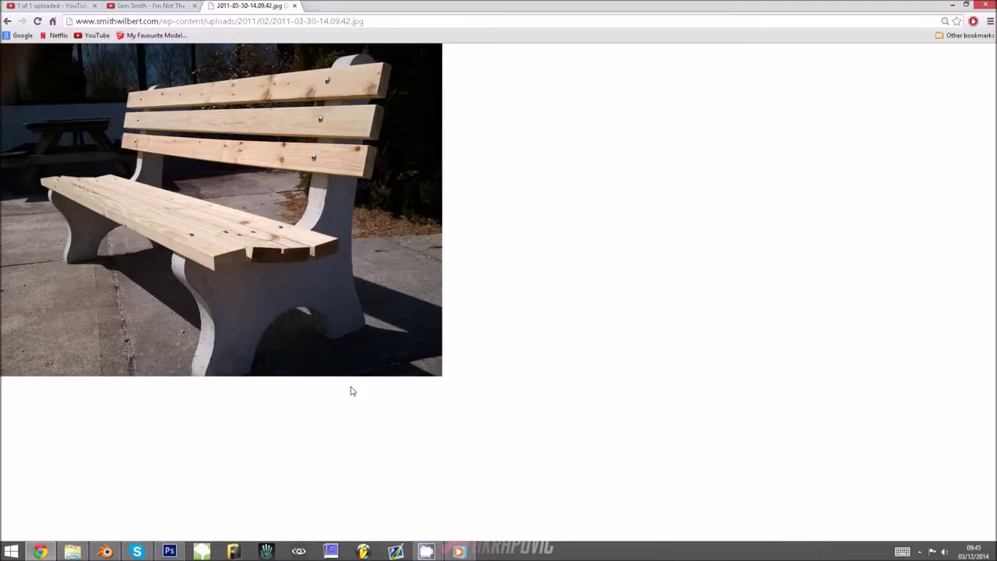
pyautogui.hotkey('alt', 'Tab')
# Raise the middle of the opening's upper edge about 0.17 units along Z with smooth proportional editing to form an arch.
pyautogui.press('Tab')
pyautogui.scroll(2, 354, 342)
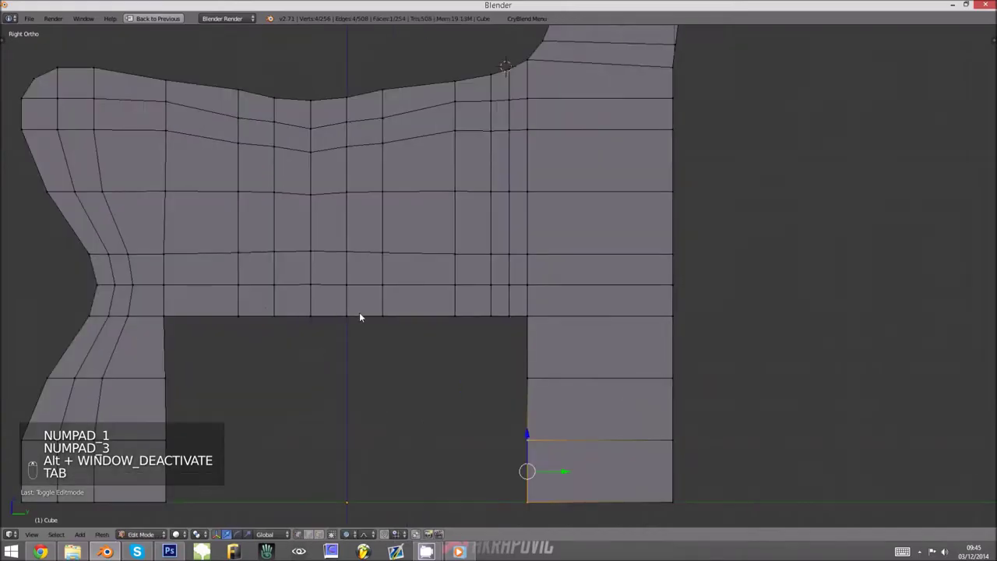
pyautogui.press('z')
pyautogui.scroll(-1, 354, 324)
pyautogui.press('a')
pyautogui.press('c')
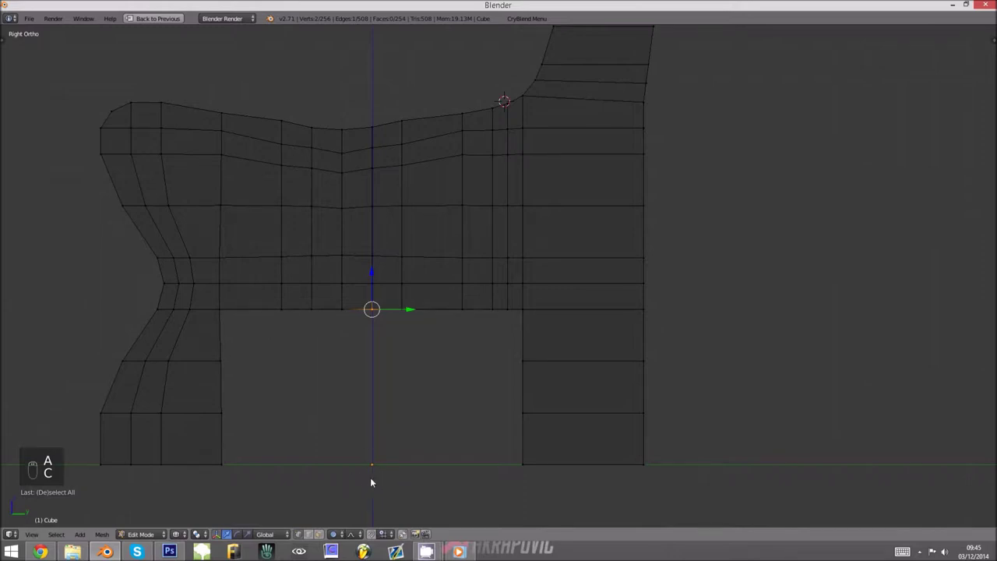
pyautogui.press('g')
pyautogui.scroll(1, 370, 431)
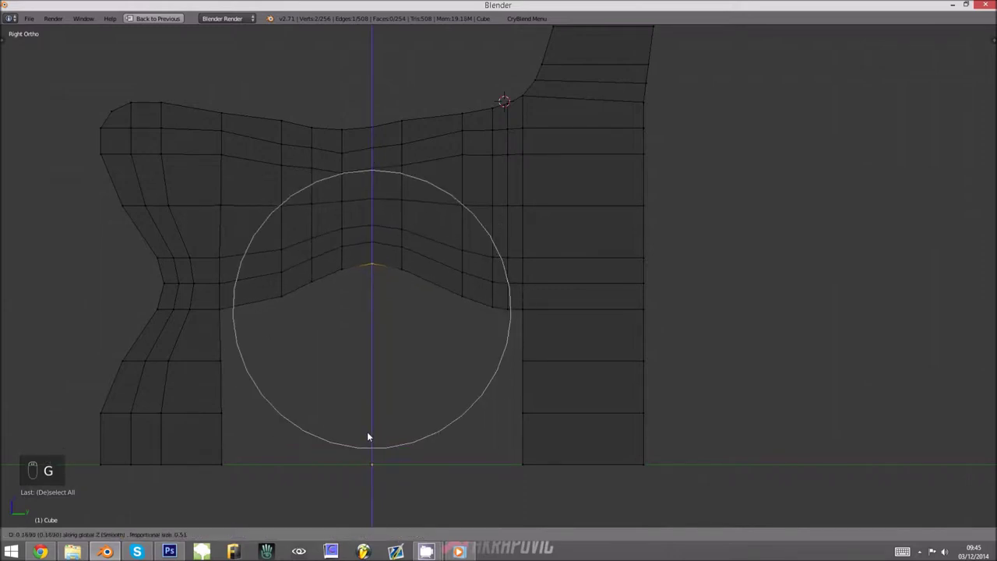
pyautogui.click(368, 437)
# Lower both upper corners of the opening about 0.08 units along Z with smooth proportional editing and check the silhouette.
pyautogui.press('a')
pyautogui.press('c')
pyautogui.click(214, 310)
pyautogui.click(541, 310)
pyautogui.rightClick(541, 312)
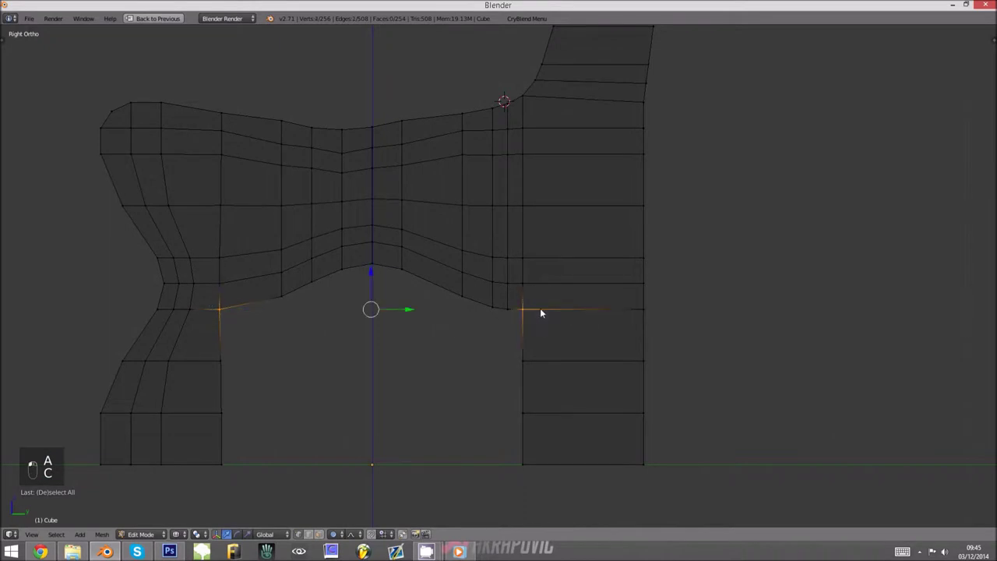
pyautogui.press('g')
pyautogui.scroll(3, 563, 312)
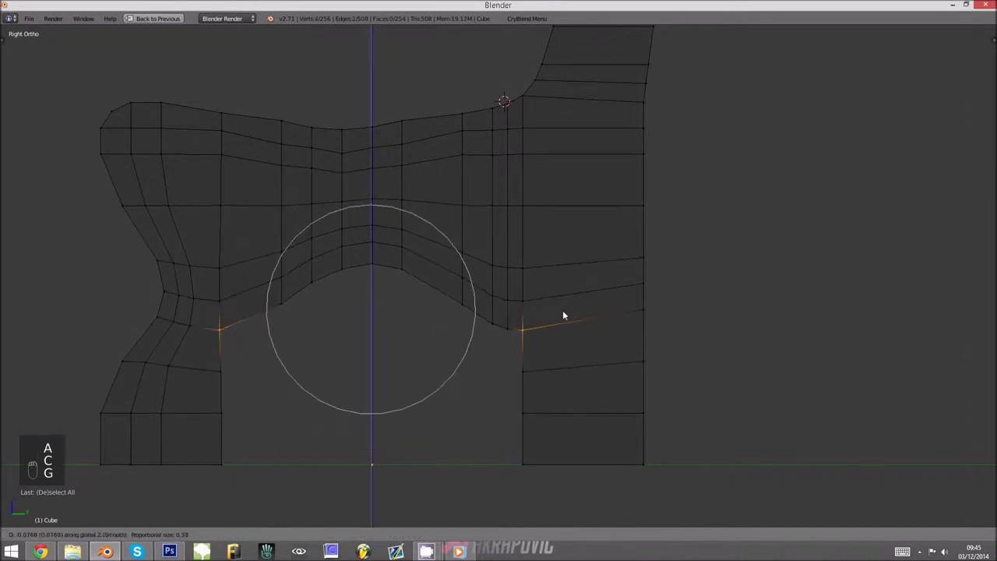
pyautogui.click(564, 318)
pyautogui.press('Tab')
pyautogui.press('z')
pyautogui.press('z')
pyautogui.scroll(1, 502, 341)
pyautogui.press('Tab')
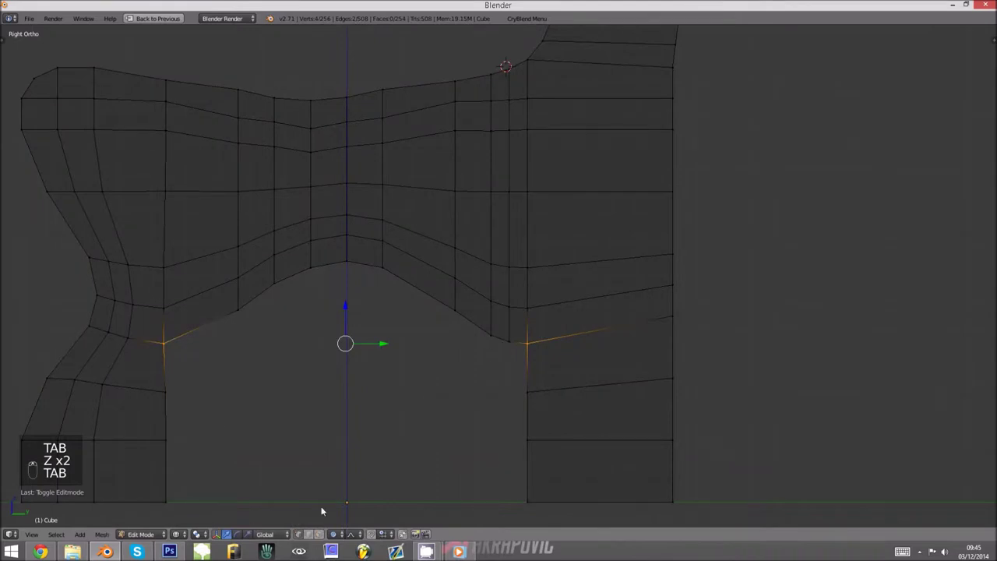
# Turn off proportional editing and add two vertical edge loops just behind the front leg.
pyautogui.press('o')
pyautogui.press('a')
pyautogui.hotkey('ctrl', 'r')
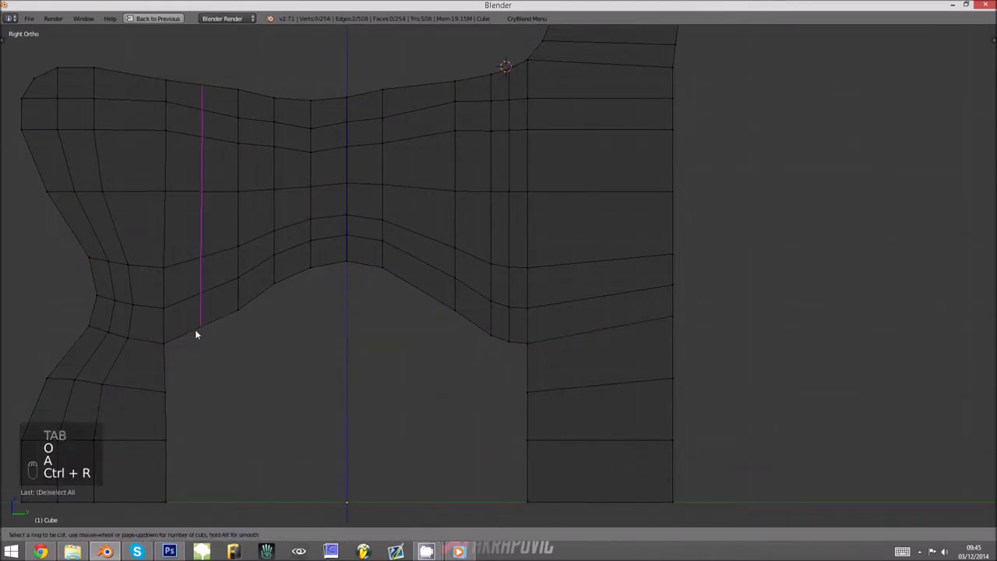
pyautogui.scroll(1, 196, 335)
pyautogui.click(195, 333)
pyautogui.rightClick(195, 332)
pyautogui.press('a')
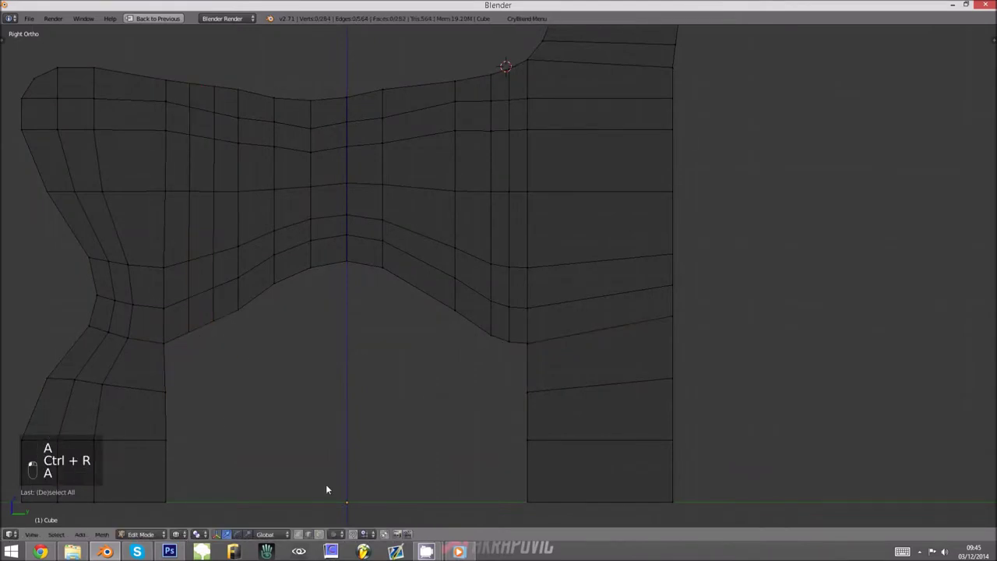
# Level the arch-edge vertices next to both leg corners by scaling them to 0 along Z, and move them up slightly.
pyautogui.press('a')
pyautogui.press('c')
pyautogui.press('a')
pyautogui.press('c')
pyautogui.click(191, 336)
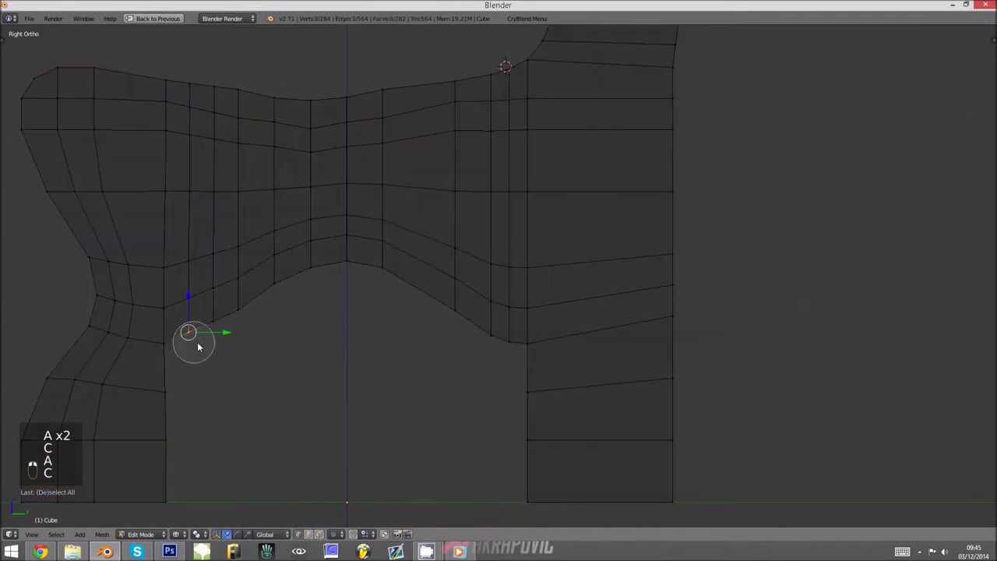
pyautogui.click(505, 350)
pyautogui.middleClick(481, 320)
pyautogui.rightClick(480, 320)
pyautogui.press('s')
pyautogui.press('z')
pyautogui.press('0')
pyautogui.click(480, 320)
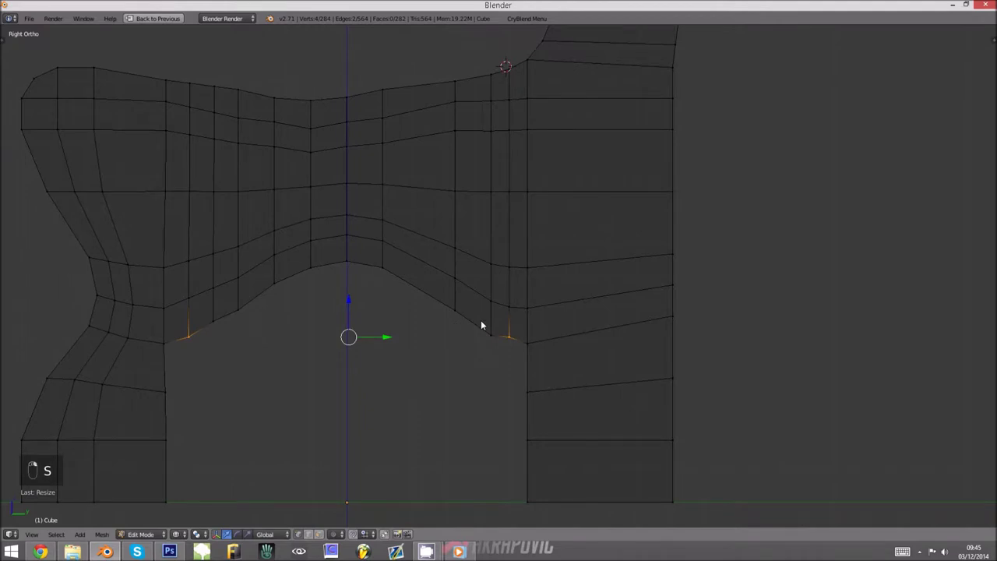
pyautogui.press('g')
pyautogui.click(486, 333)
# Level the second pair of arch-edge vertices in from the corners and raise them to round the arch.
pyautogui.press('a')
pyautogui.press('c')
pyautogui.click(486, 345)
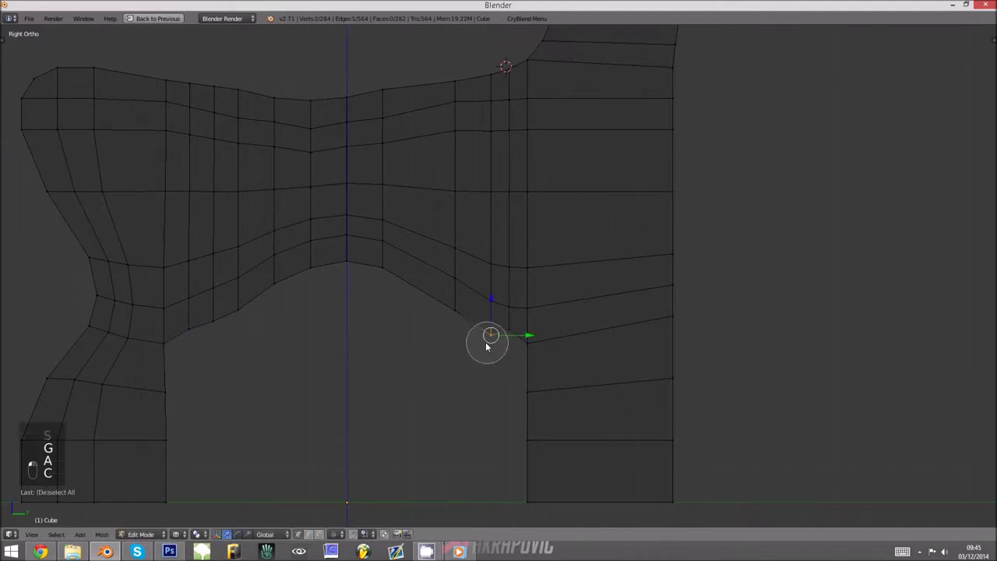
pyautogui.click(225, 334)
pyautogui.rightClick(225, 334)
pyautogui.press('s')
pyautogui.click(224, 330)
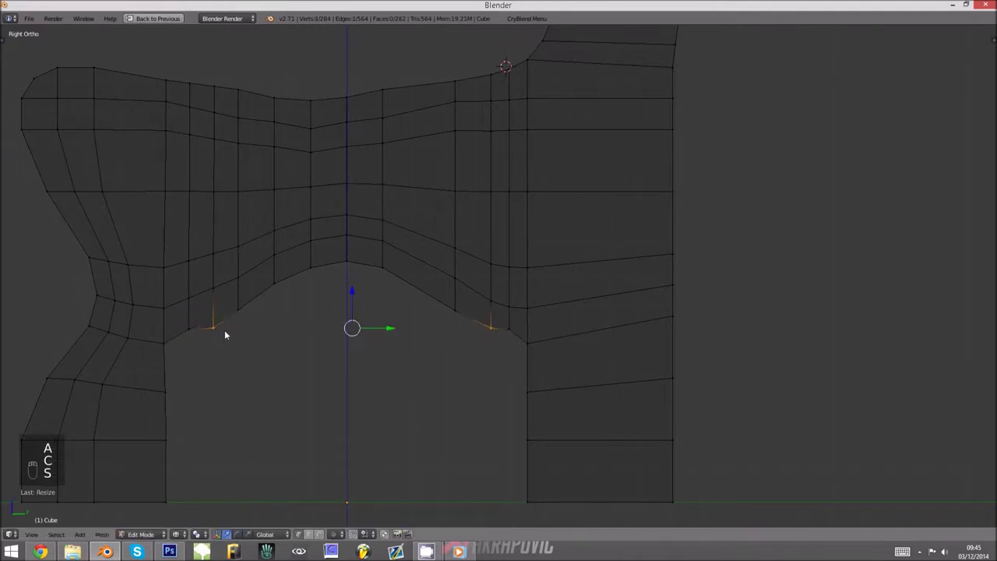
pyautogui.press('g')
pyautogui.click(276, 233)
# Level the third pair of arch-edge vertices in from the corners along Z and raise them onto the curve.
pyautogui.press('a')
pyautogui.press('c')
pyautogui.click(238, 310)
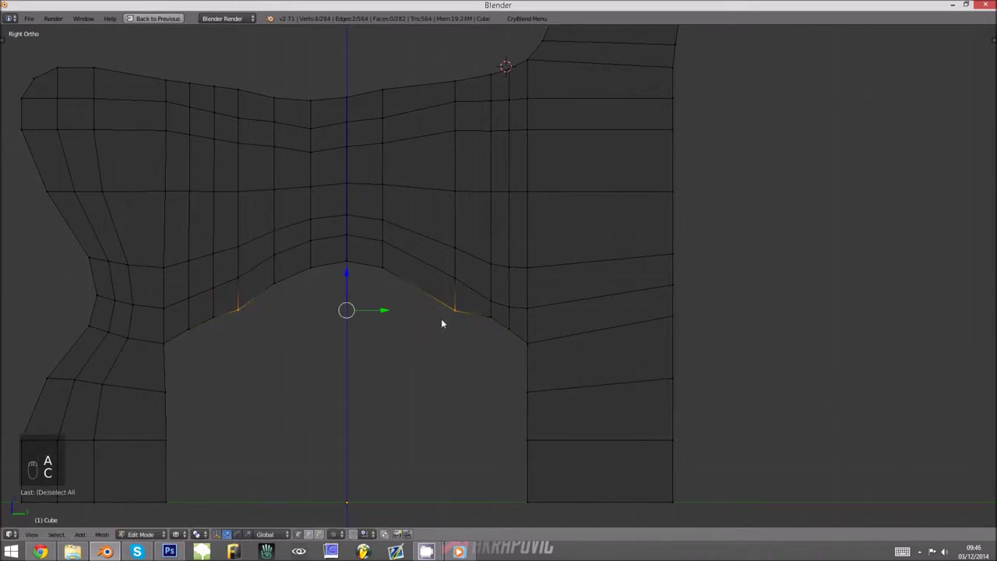
pyautogui.press('s')
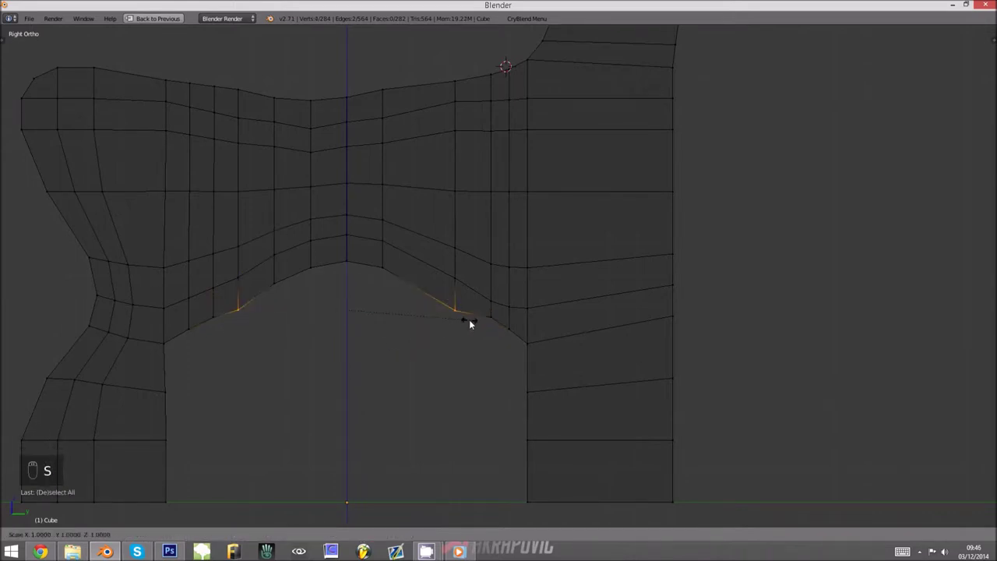
pyautogui.press('z')
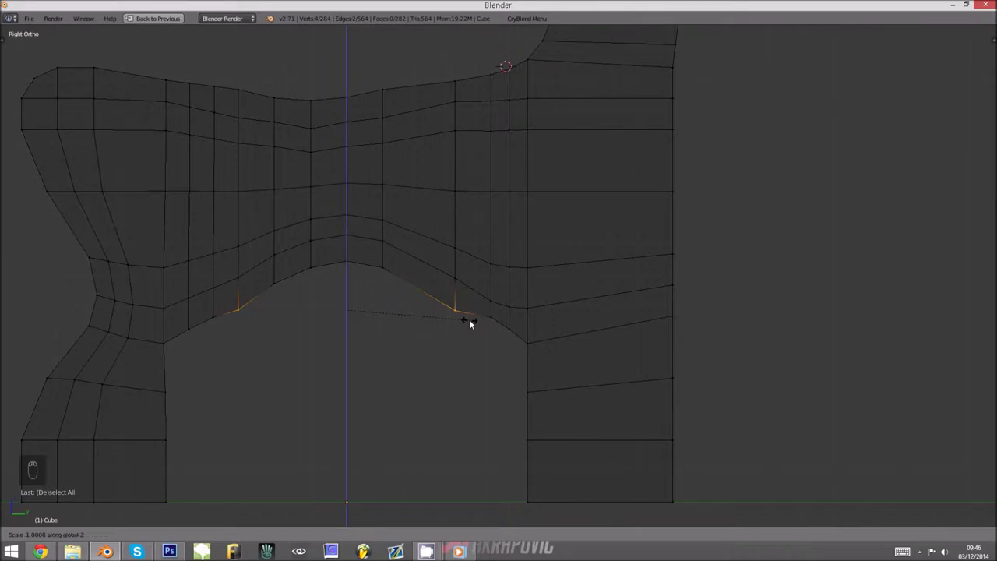
pyautogui.press('Return')
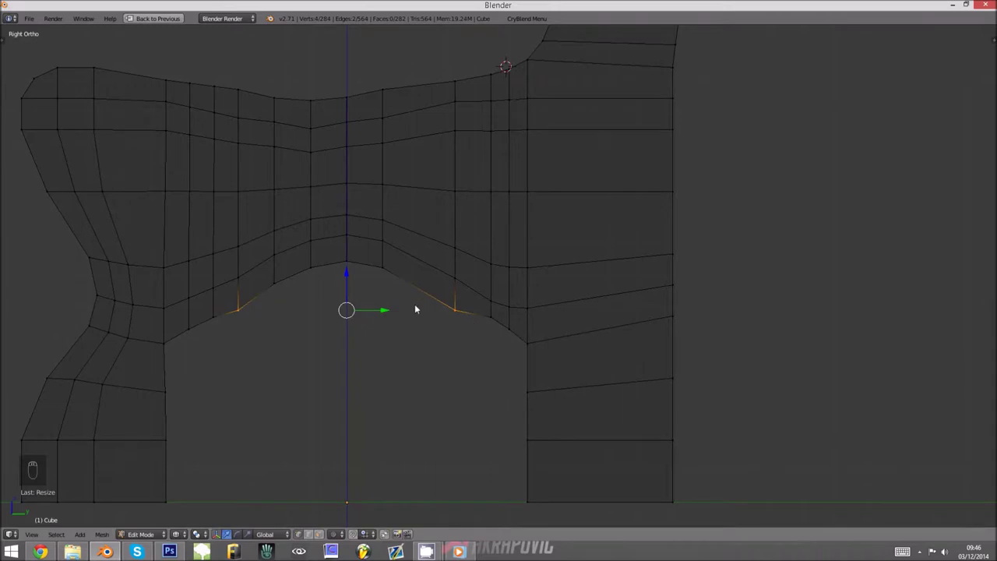
pyautogui.press('g')
pyautogui.press('z')
pyautogui.click(457, 206)
# Add a centred vertical edge loop in the wide section on the rear side of the arch.
pyautogui.press('a')
pyautogui.press('c')
pyautogui.rightClick(398, 292)
pyautogui.hotkey('ctrl', 'r')
pyautogui.click(414, 286)
pyautogui.rightClick(415, 286)
# Level the new loop's lower vertices with their front-side counterparts by scaling to 0 along Z, and raise them slightly.
pyautogui.press('a')
pyautogui.press('c')
pyautogui.click(278, 289)
pyautogui.press('s')
pyautogui.press('z')
pyautogui.press('0')
pyautogui.click(412, 296)
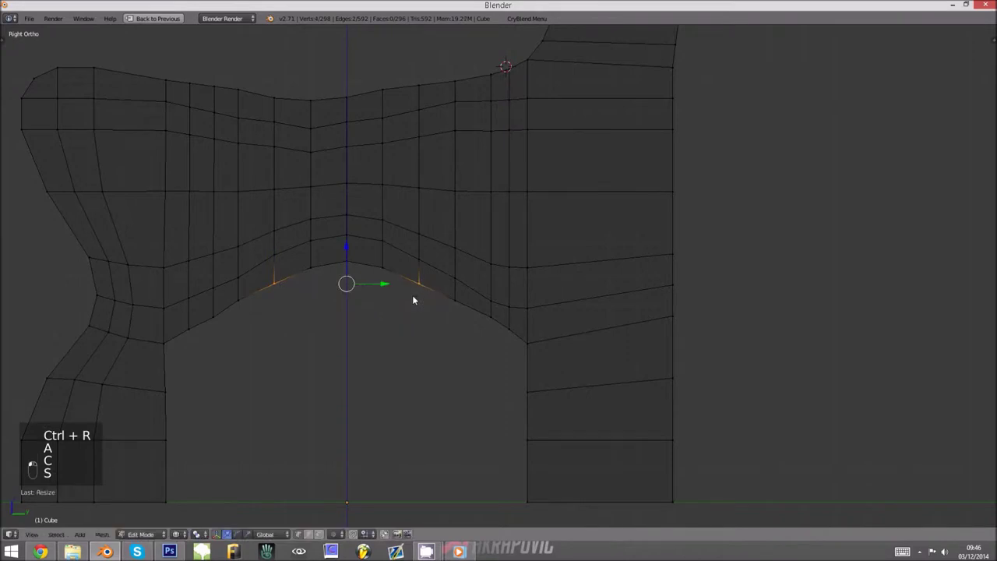
pyautogui.press('g')
pyautogui.press('z')
pyautogui.click(427, 258)
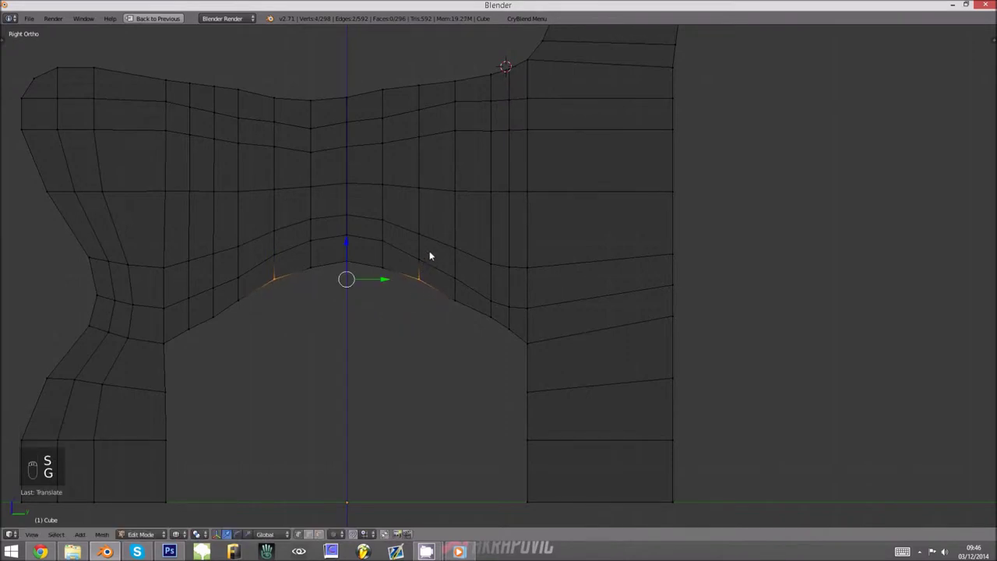
# Adjust the height of the two arch-edge vertex columns beside the apex along Z to smooth the top.
pyautogui.press('Tab')
pyautogui.press('Tab')
pyautogui.press('z')
pyautogui.scroll(2, 390, 296)
pyautogui.press('a')
pyautogui.press('c')
pyautogui.click(368, 277)
pyautogui.rightClick(370, 279)
pyautogui.press('g')
pyautogui.middleClick(370, 271)
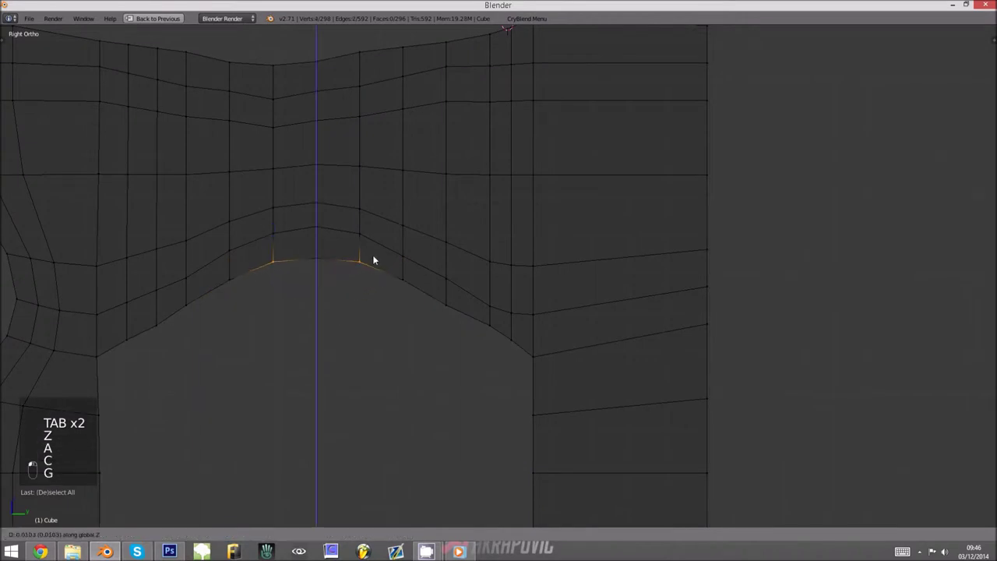
pyautogui.click(372, 272)
# Fine-tune the height of the third pair of arch-edge vertices from the corners to even out the slopes.
pyautogui.press('Tab')
pyautogui.press('Tab')
pyautogui.press('a')
pyautogui.press('a')
pyautogui.press('c')
pyautogui.click(440, 311)
pyautogui.click(198, 315)
pyautogui.rightClick(197, 313)
pyautogui.press('g')
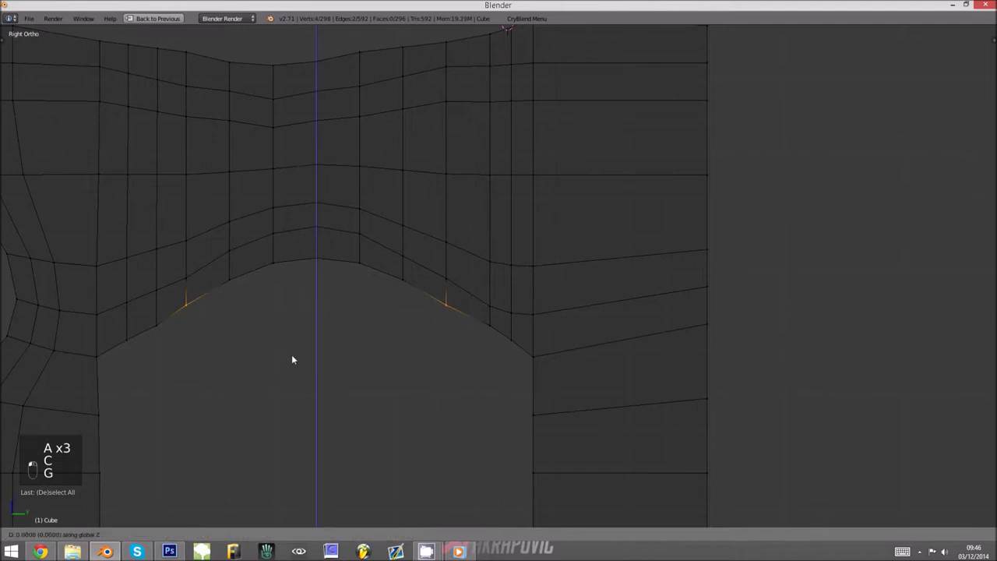
pyautogui.click(296, 333)
pyautogui.press('g')
pyautogui.press('s')
pyautogui.click(296, 337)
# Level the second pair of arch-edge vertices from the corners again and shift them up along Z.
pyautogui.press('a')
pyautogui.press('c')
pyautogui.click(166, 332)
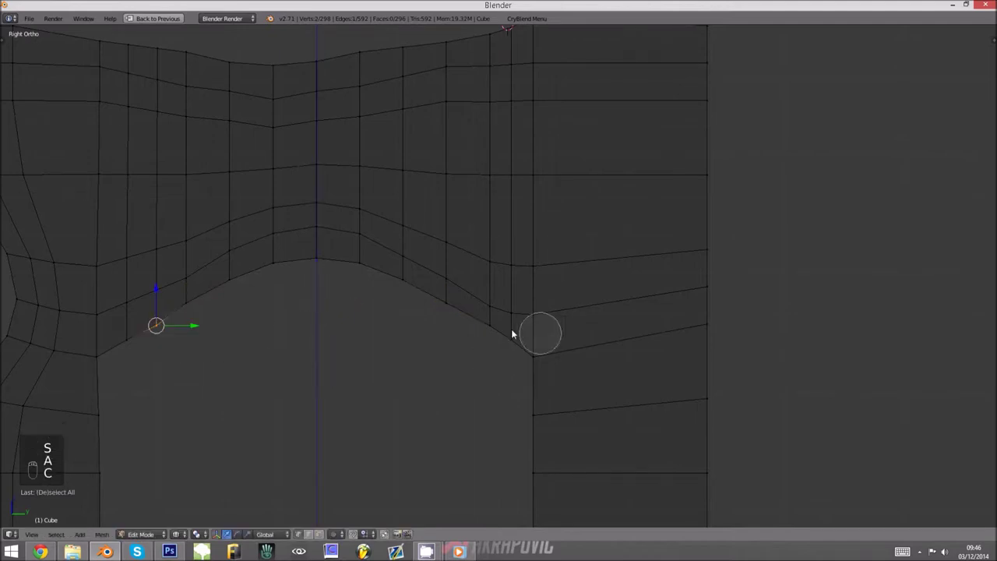
pyautogui.click(474, 334)
pyautogui.rightClick(478, 351)
pyautogui.press('s')
pyautogui.press('z')
pyautogui.click(506, 334)
pyautogui.press('g')
pyautogui.rightClick(507, 339)
pyautogui.press('g')
pyautogui.press('z')
pyautogui.click(506, 327)
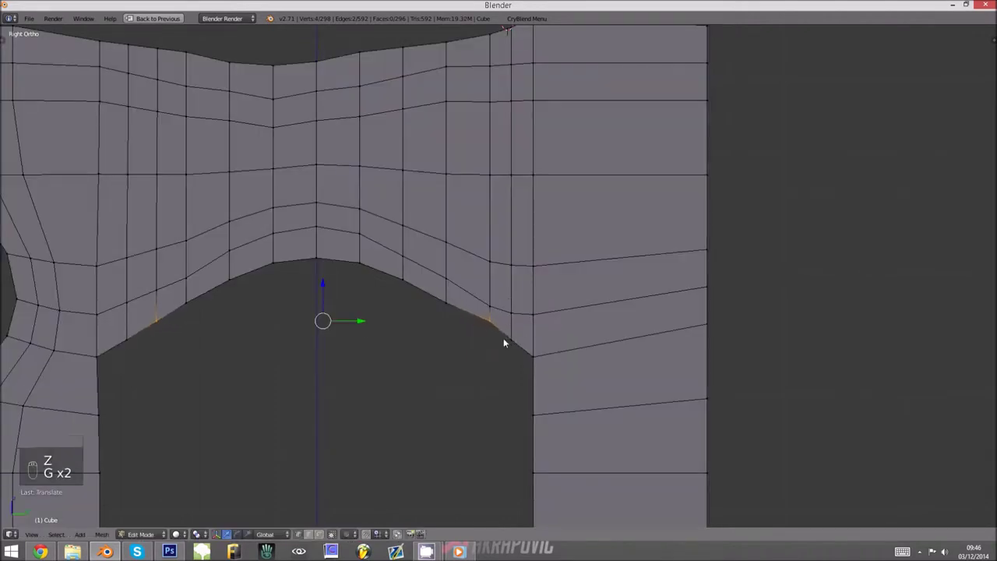
# Raise the arch-edge vertices nearest the leg corners along Z and leave mesh editing to view the silhouette.
pyautogui.press('a')
pyautogui.press('c')
pyautogui.click(505, 345)
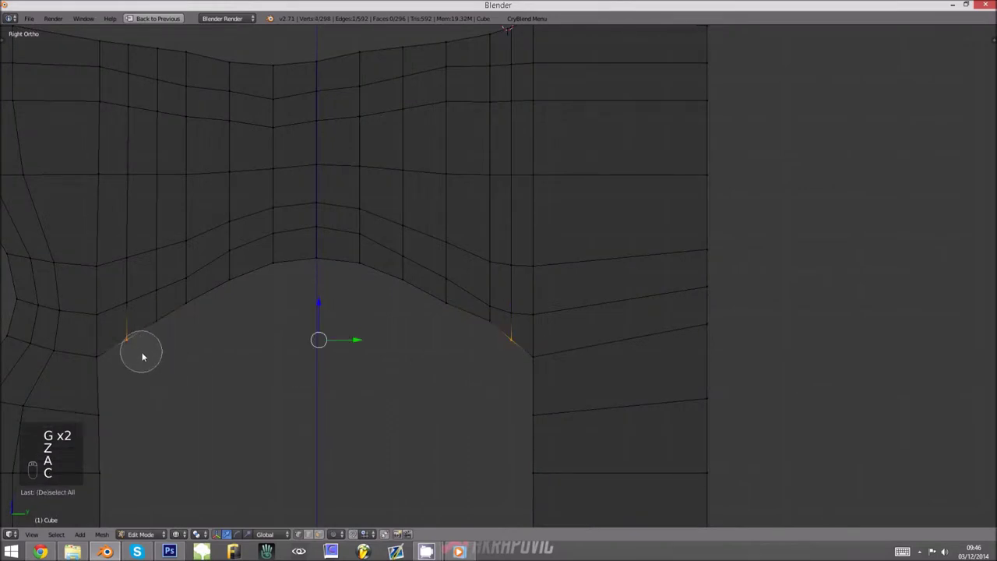
pyautogui.press('g')
pyautogui.press('z')
pyautogui.click(207, 314)
pyautogui.press('Tab')
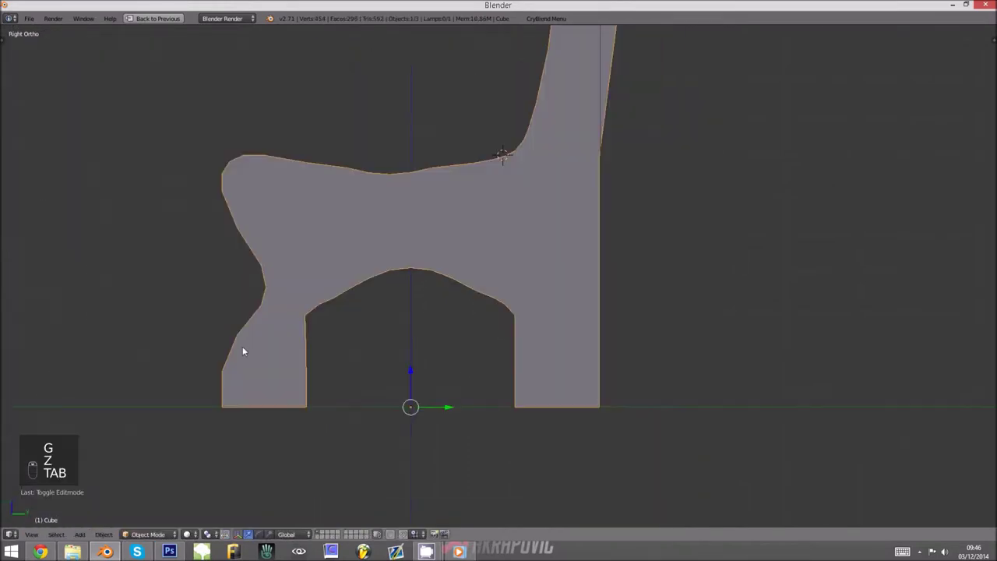
# Inspect the arch's underside from an angle and return to the wireframe side view.
pyautogui.moveTo(275, 351); pyautogui.dragTo(538, 311, button='middle')
pyautogui.press('Tab')
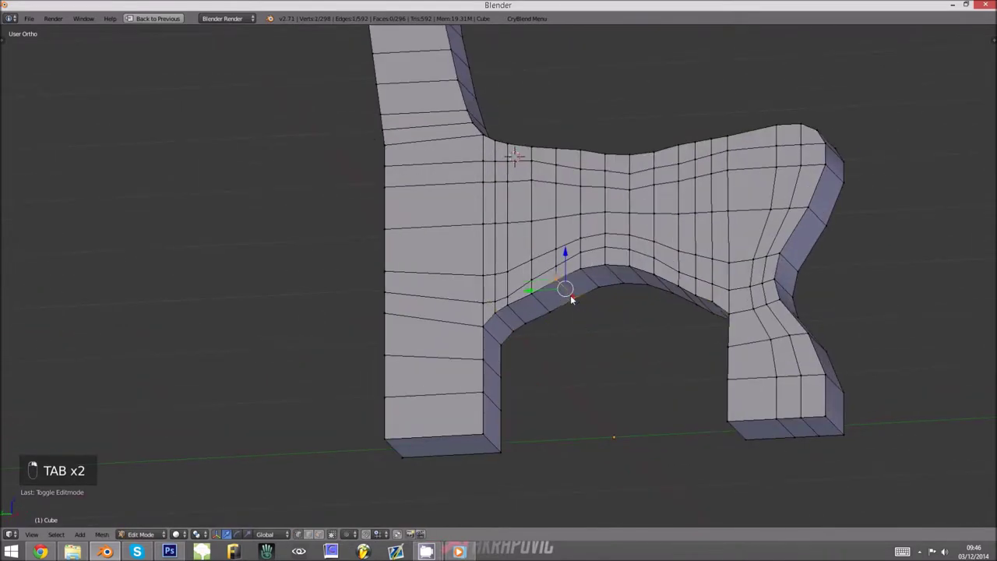
pyautogui.press('KP_1')
pyautogui.press('KP_3')
pyautogui.press('z')
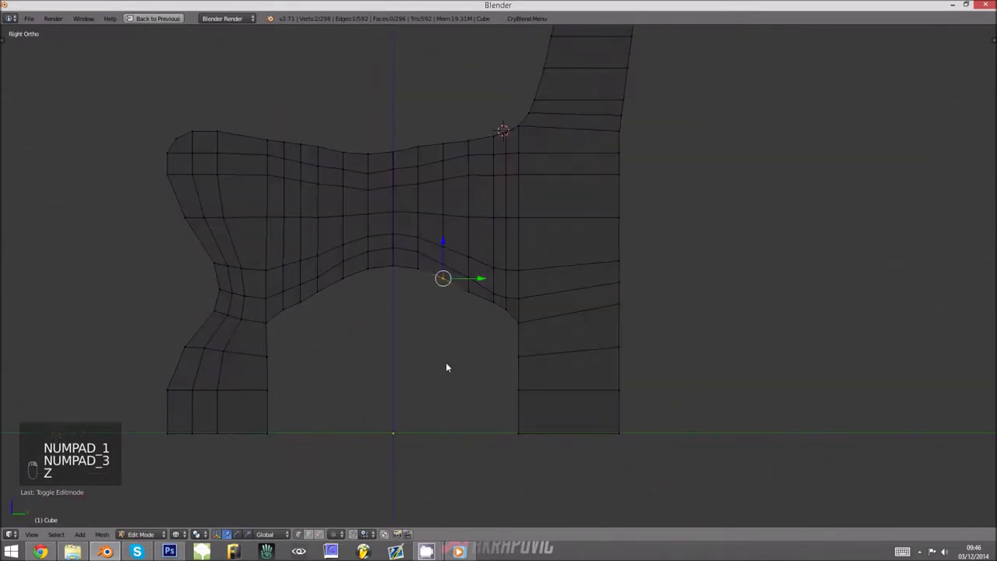
pyautogui.press('g')
pyautogui.rightClick(446, 362)
pyautogui.scroll(1, 428, 349)
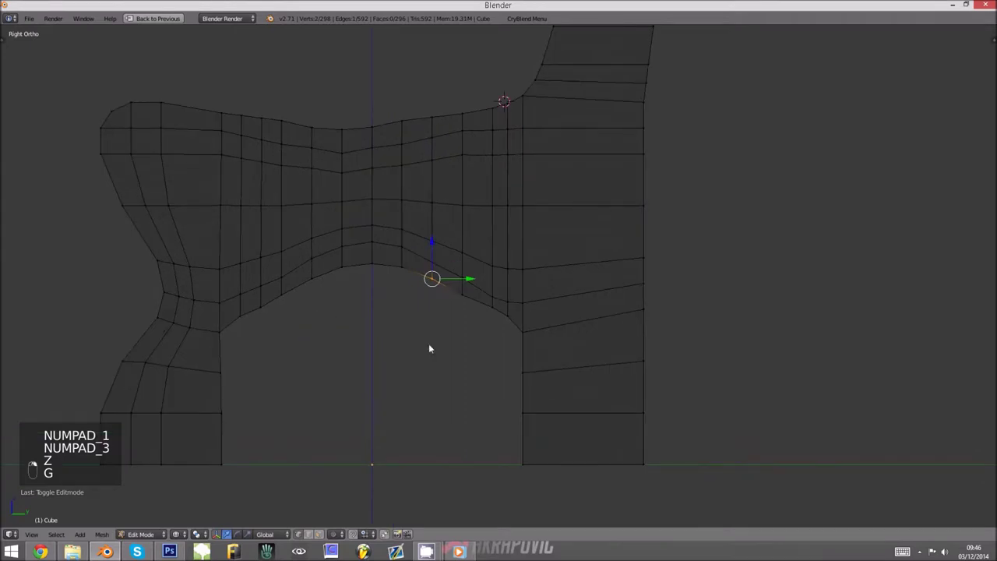
# Select arch-edge vertices partway up the curve and shift them along Z to smooth the slope.
pyautogui.press('a')
pyautogui.press('c')
pyautogui.press('g')
pyautogui.press('z')
pyautogui.click(288, 317)
# Adjust the arch-edge vertices on the front slope along Z and check the underside in solid shading.
pyautogui.press('a')
pyautogui.press('c')
pyautogui.click(292, 309)
pyautogui.rightClick(292, 308)
pyautogui.press('g')
pyautogui.press('z')
pyautogui.click(297, 308)
pyautogui.press('z')
pyautogui.moveTo(341, 334)
pyautogui.mouseDown(button='middle')
pyautogui.moveTo(348, 312)
pyautogui.moveTo(353, 333)
pyautogui.moveTo(336, 340)
pyautogui.moveTo(392, 338)
pyautogui.moveTo(451, 315)
pyautogui.mouseUp(button='middle')
pyautogui.scroll(2, 346, 311)
pyautogui.press('Tab')
pyautogui.press('Tab')
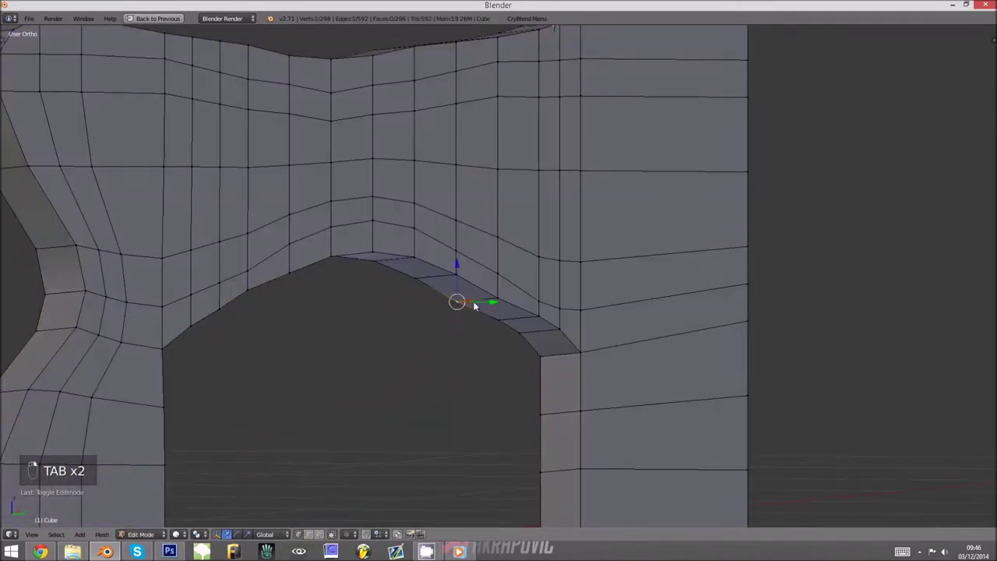
# Shift the arch-edge vertices on the rear slope along Z and check the arch's overall shape.
pyautogui.keyDown('shift'); pyautogui.rightClick(497, 298); pyautogui.keyUp('shift')
pyautogui.press('g')
pyautogui.press('z')
pyautogui.click(499, 290)
pyautogui.press('Tab')
pyautogui.moveTo(477, 330); pyautogui.dragTo(439, 317, button='middle')
pyautogui.scroll(-2, 436, 318)
pyautogui.press('Tab')
pyautogui.scroll(-4, 425, 357)
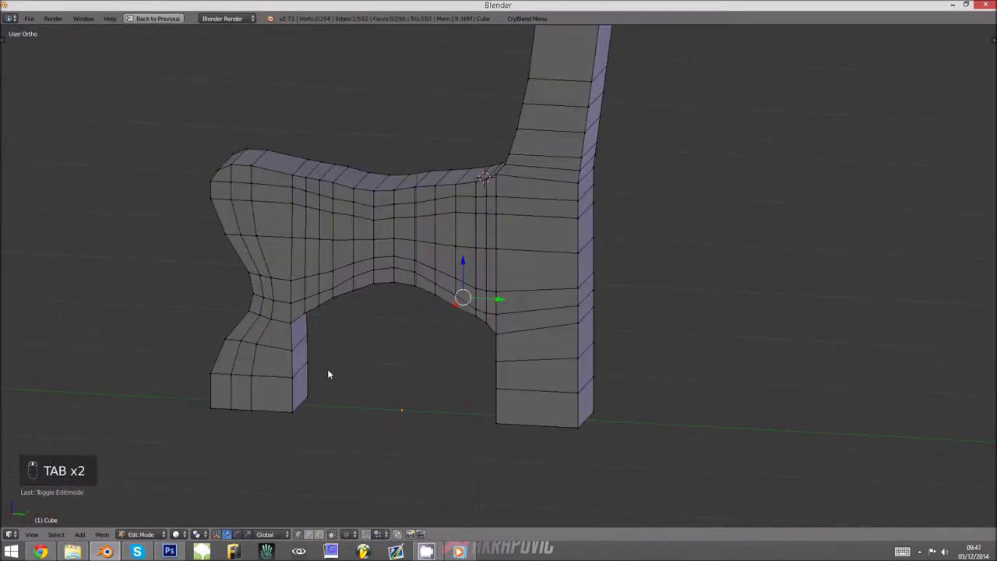
# Compare the arch between the legs with the concrete support in the browser's reference photo, returning to Blender.
pyautogui.hotkey('alt', 'Tab')
pyautogui.hotkey('alt', 'Tab')
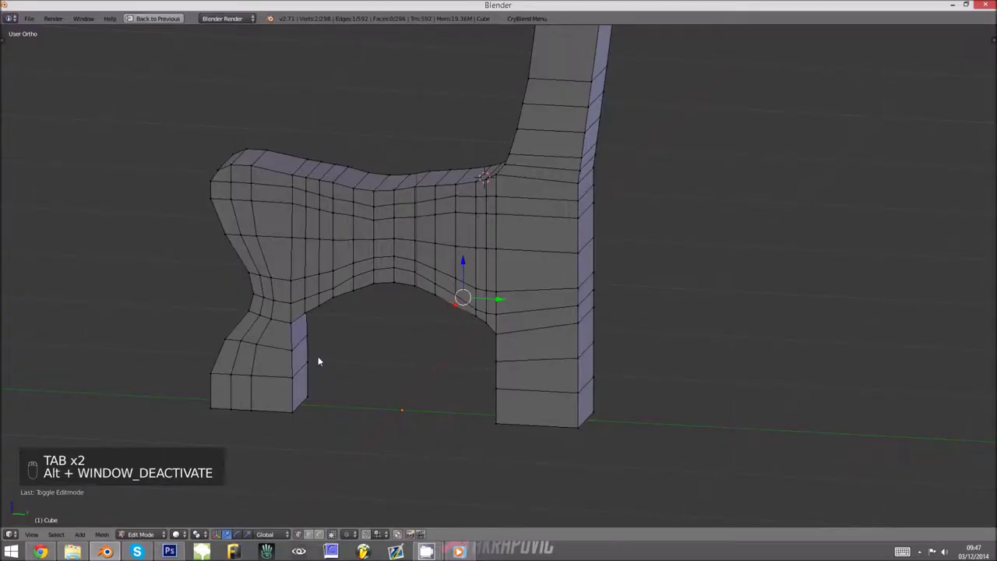
pyautogui.hotkey('alt', 'Tab')
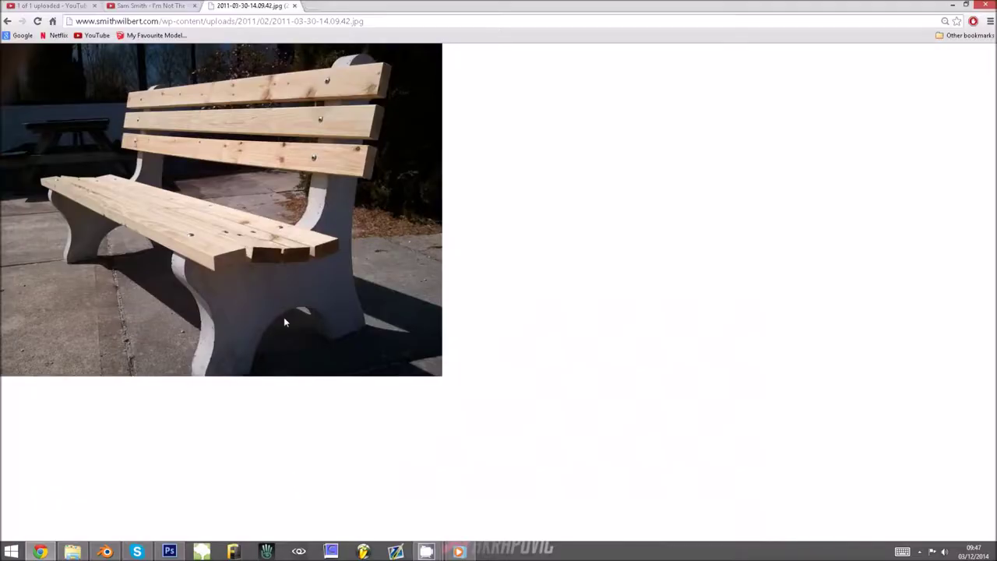
pyautogui.hotkey('alt', 'Tab')
pyautogui.scroll(5, 414, 427)
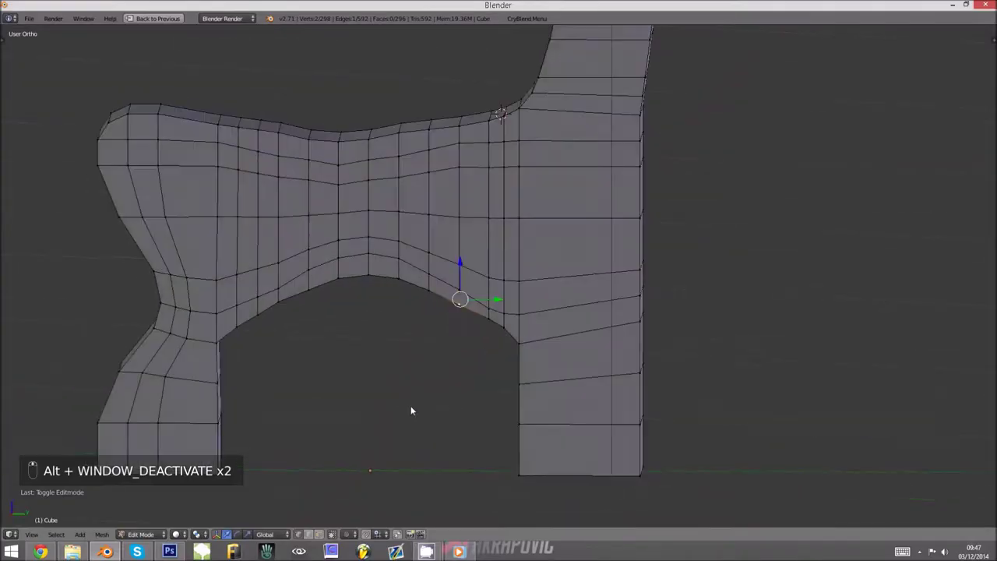
# Examine the arch's silhouette in the right wireframe view, outside mesh editing.
pyautogui.press('KP_1')
pyautogui.press('KP_3')
pyautogui.press('z')
pyautogui.press('a')
pyautogui.press('c')
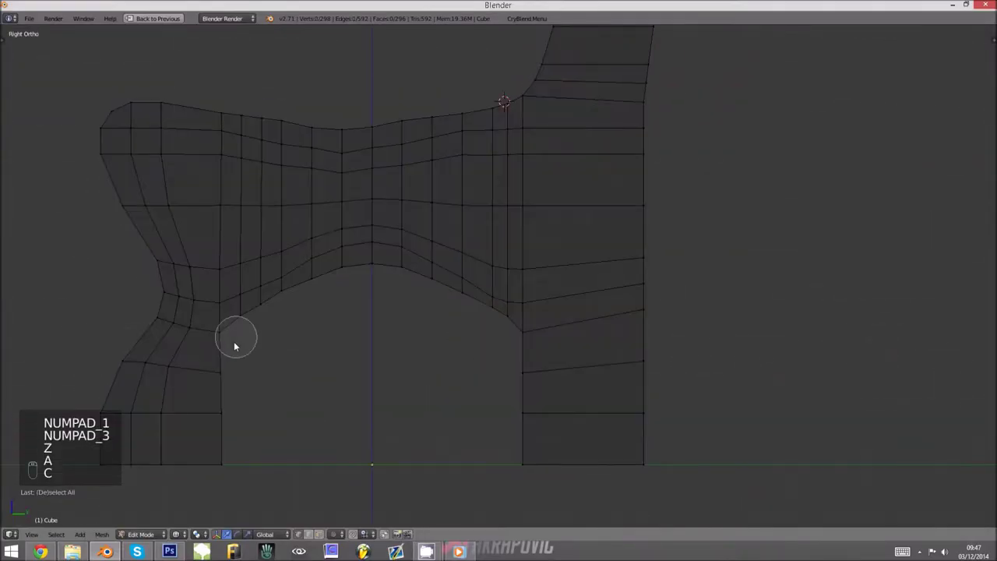
pyautogui.moveTo(239, 345)
pyautogui.mouseDown()
pyautogui.moveTo(246, 360)
pyautogui.moveTo(288, 326)
pyautogui.moveTo(361, 306)
pyautogui.moveTo(419, 316)
pyautogui.moveTo(497, 354)
pyautogui.mouseUp()
pyautogui.rightClick(497, 354)
pyautogui.press('Tab')
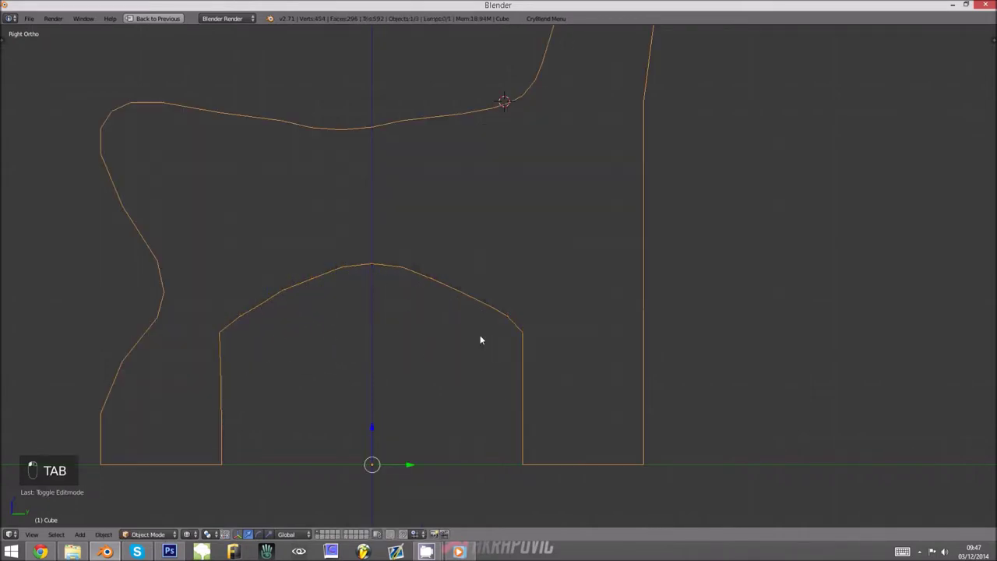
# Undo the hand-shaped arch edits back to the solid side support without an opening and return to solid shading.
pyautogui.hotkey('ctrl', 'z')
pyautogui.hotkey('ctrl', 'z')
pyautogui.hotkey('ctrl', 'z')
pyautogui.hotkey('ctrl', 'z')
pyautogui.hotkey('ctrl', 'z')
pyautogui.hotkey('ctrl', 'z')
pyautogui.hotkey('ctrl', 'z')
pyautogui.hotkey('ctrl', 'z')
pyautogui.hotkey('ctrl', 'z')
pyautogui.hotkey('ctrl', 'z')
pyautogui.hotkey('ctrl', 'z')
pyautogui.hotkey('ctrl', 'z')
pyautogui.scroll(-2, 364, 374)
pyautogui.moveTo(364, 377)
pyautogui.mouseDown(button='middle')
pyautogui.moveTo(441, 396)
pyautogui.moveTo(457, 416)
pyautogui.mouseUp(button='middle')
pyautogui.press('z')
pyautogui.hotkey('shift', 'a')
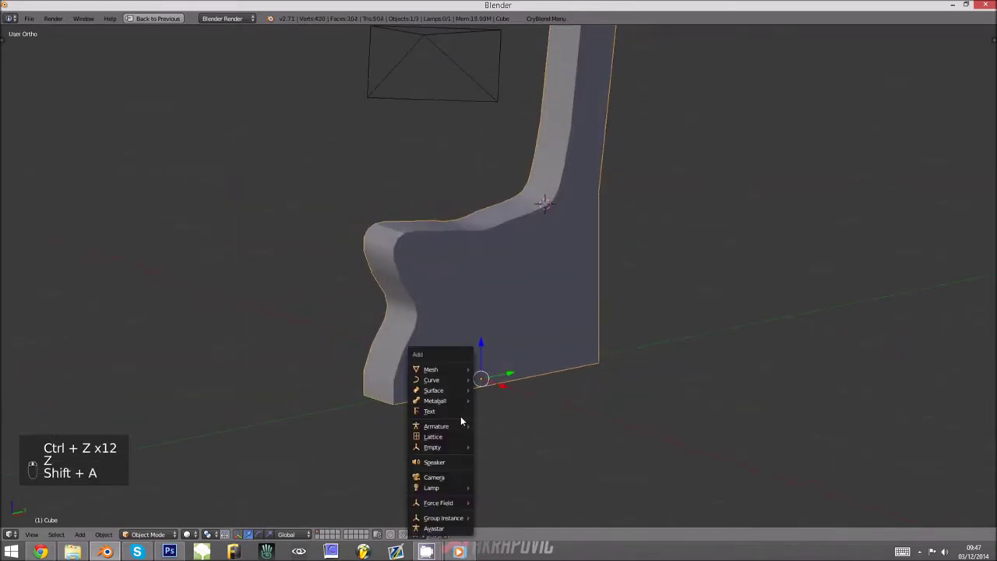
pyautogui.moveTo(443, 368)
pyautogui.click(498, 421)
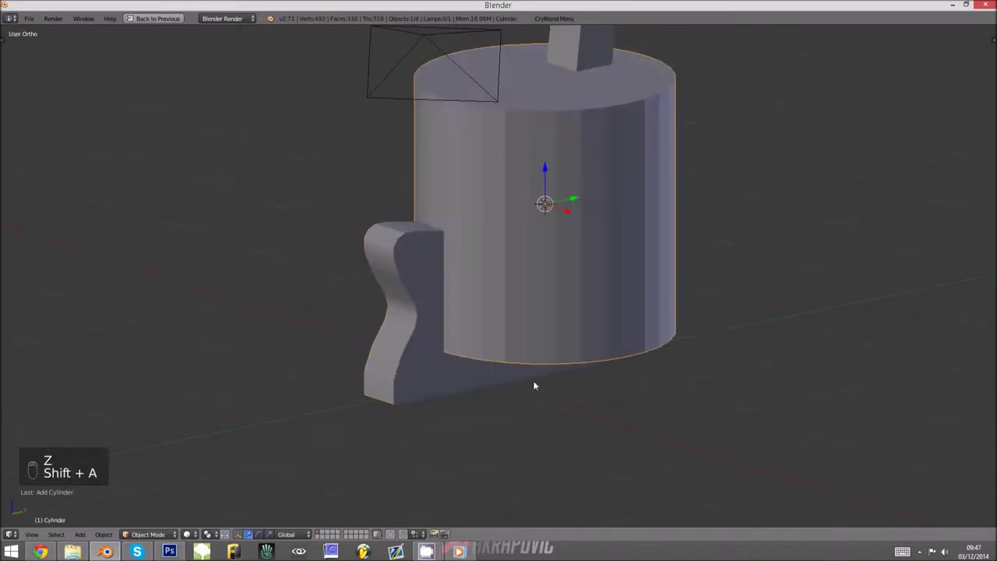
pyautogui.write('rx90')
pyautogui.press('Return')
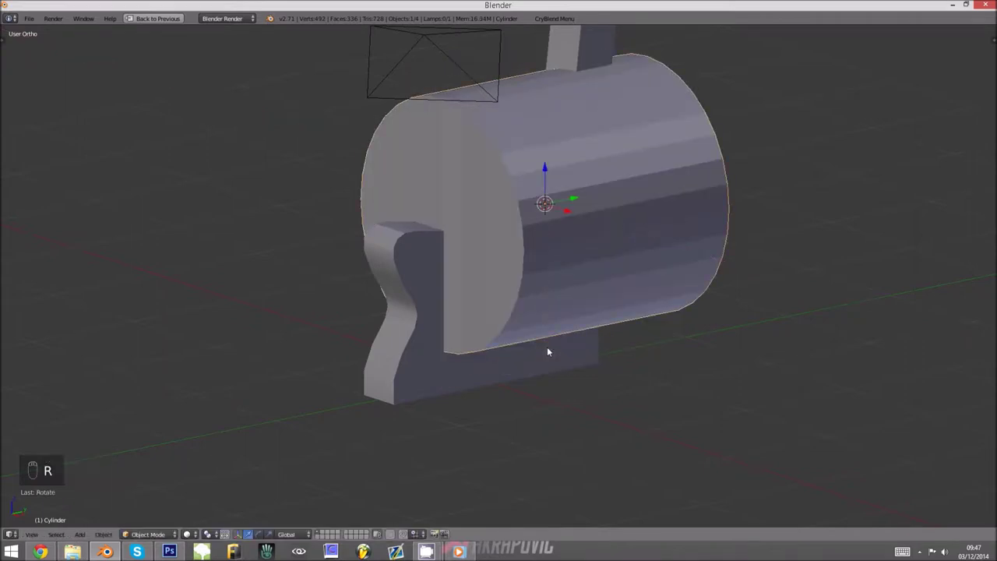
pyautogui.hotkey('ctrl', 'z')
pyautogui.press('x')
pyautogui.click(547, 352)
# Snap the 3D cursor to the scene centre at the base of the side support.
pyautogui.hotkey('shift', 's')
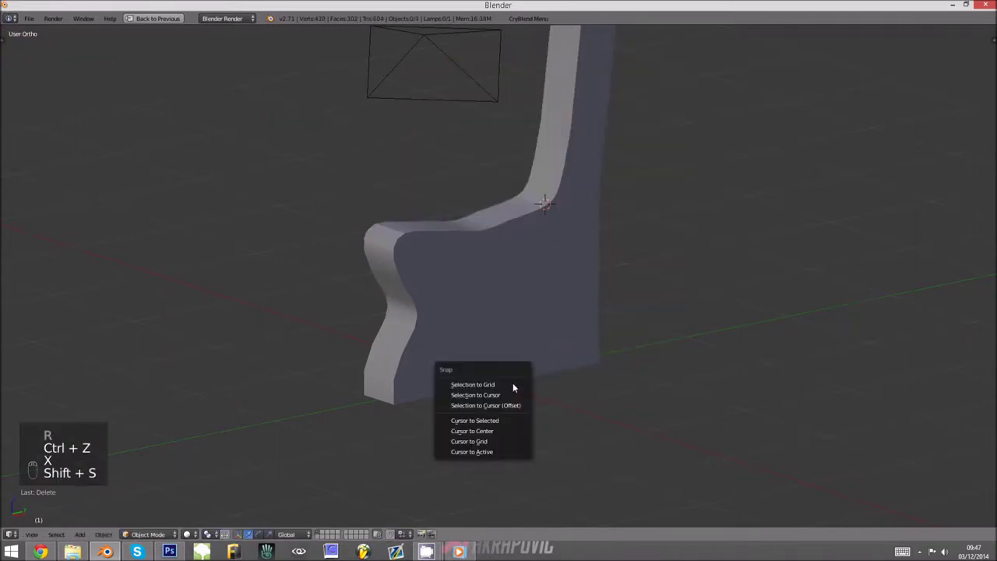
pyautogui.click(479, 430)
pyautogui.moveTo(519, 386); pyautogui.dragTo(449, 358, button='middle')
pyautogui.hotkey('shift', 's')
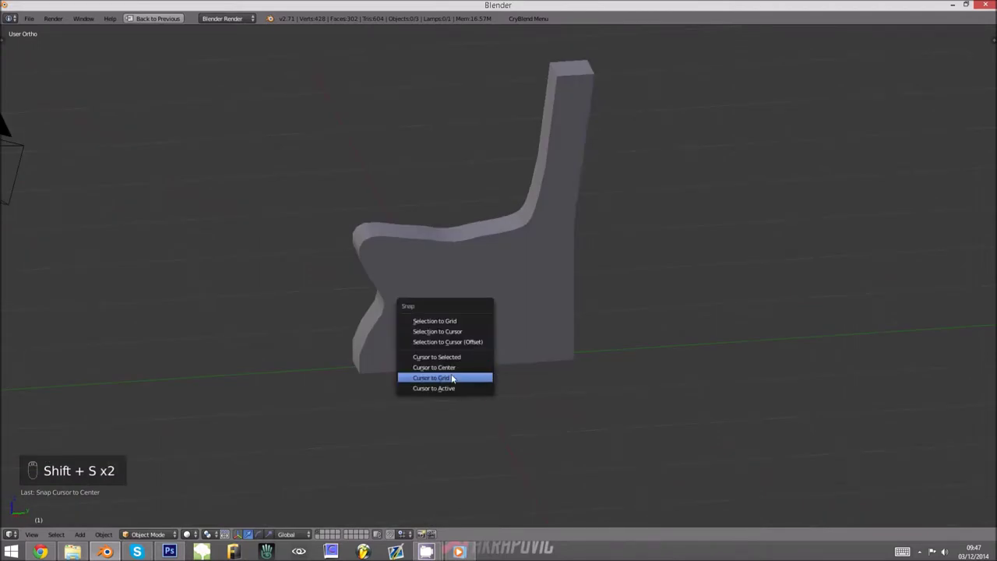
pyautogui.click(458, 367)
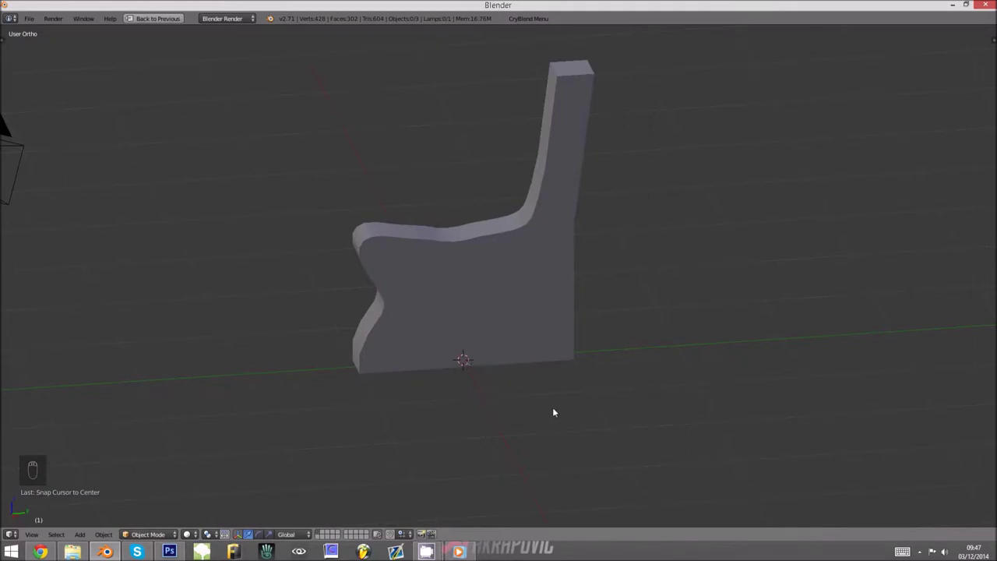
# Add a cylinder at the 3D cursor and rotate it 90 degrees about the Y axis.
pyautogui.moveTo(554, 419); pyautogui.dragTo(610, 412, button='middle')
pyautogui.hotkey('shift', 'a')
pyautogui.moveTo(600, 370)
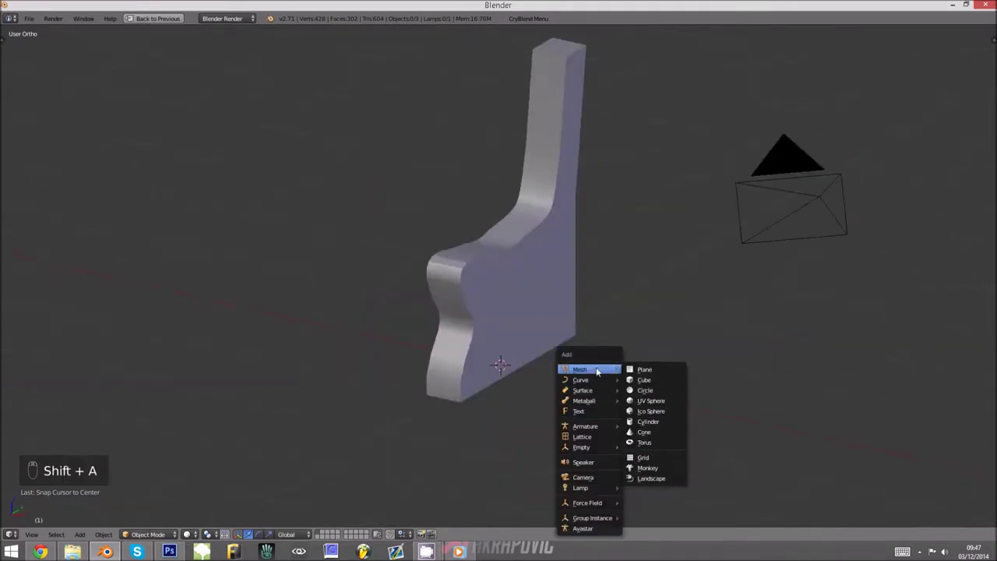
pyautogui.click(632, 421)
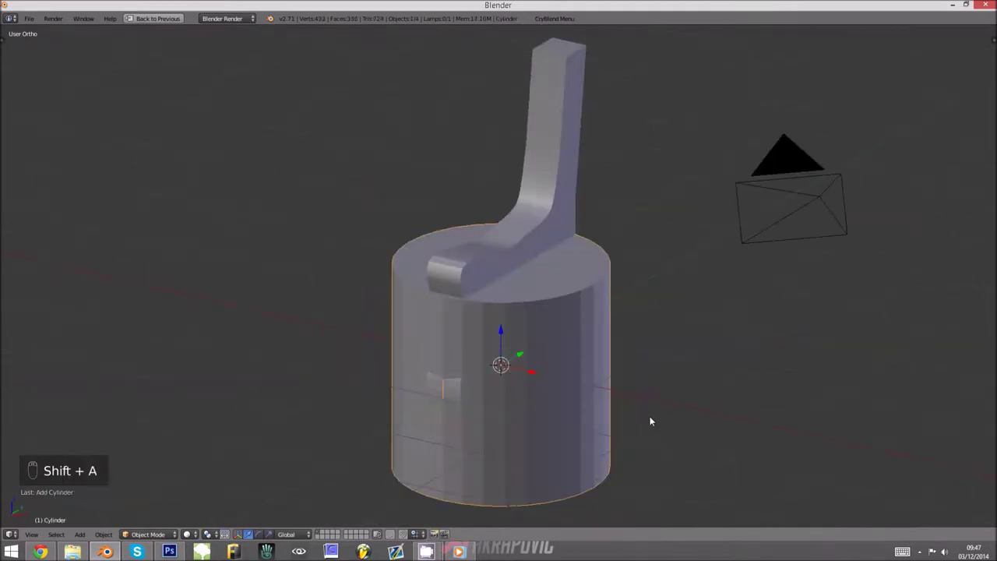
pyautogui.press('r')
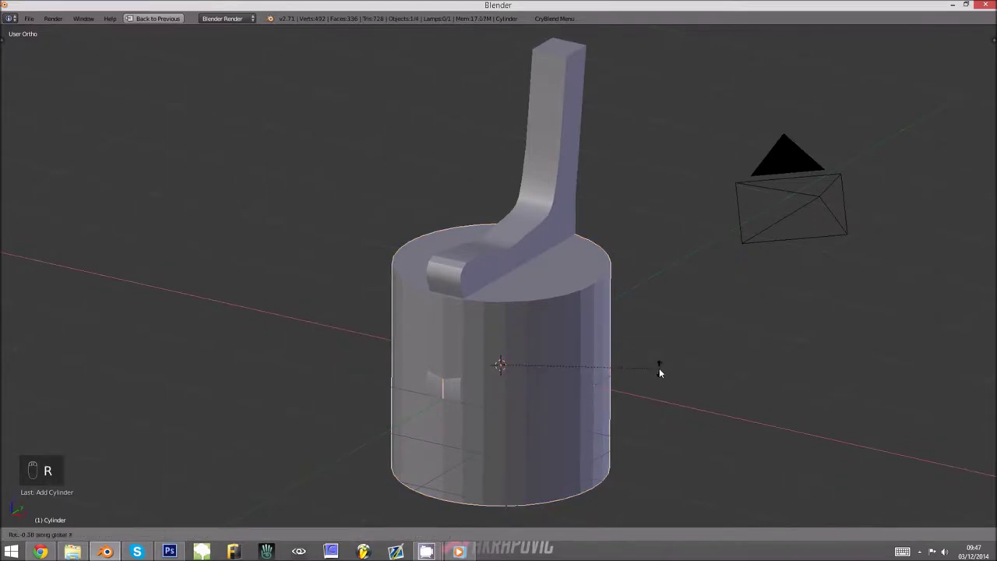
pyautogui.press('y')
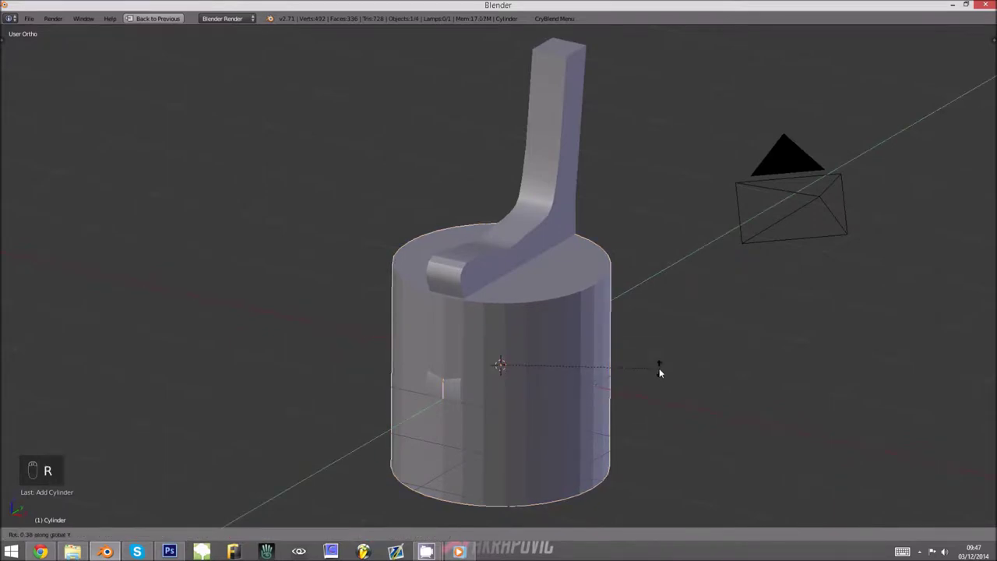
pyautogui.write('90')
pyautogui.press('Return')
pyautogui.press('BackSpace')
pyautogui.moveTo(698, 374); pyautogui.dragTo(679, 364, button='middle')
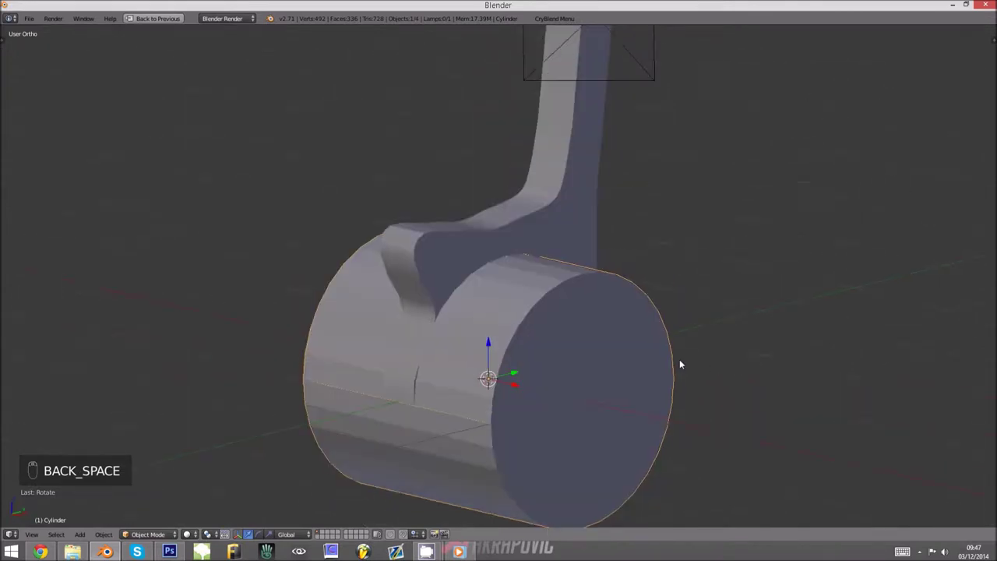
# Scale the cylinder down in the right view to the arch size and compare it with the reference photo.
pyautogui.press('z')
pyautogui.press('KP_1')
pyautogui.press('KP_3')
pyautogui.press('s')
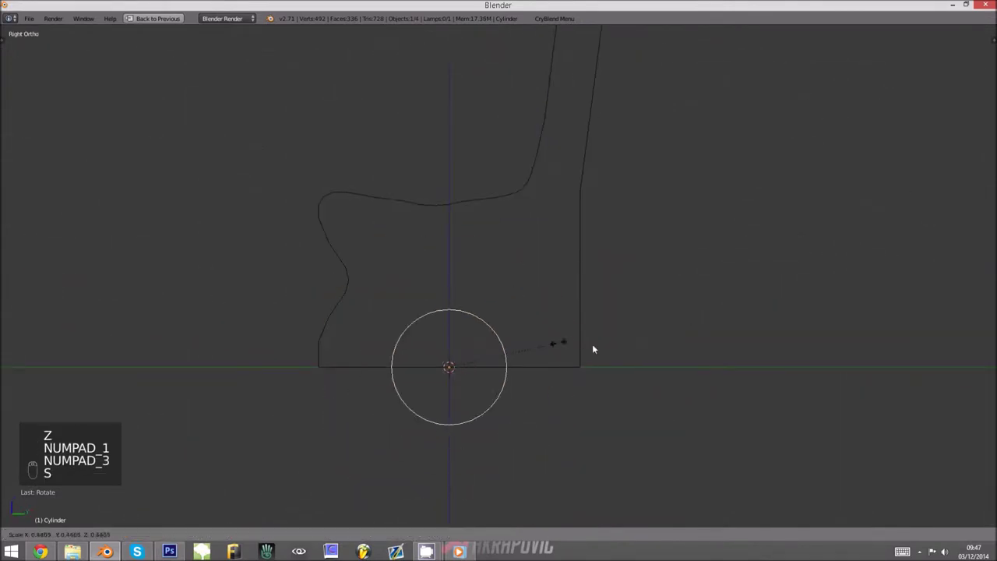
pyautogui.click(604, 342)
pyautogui.press('z')
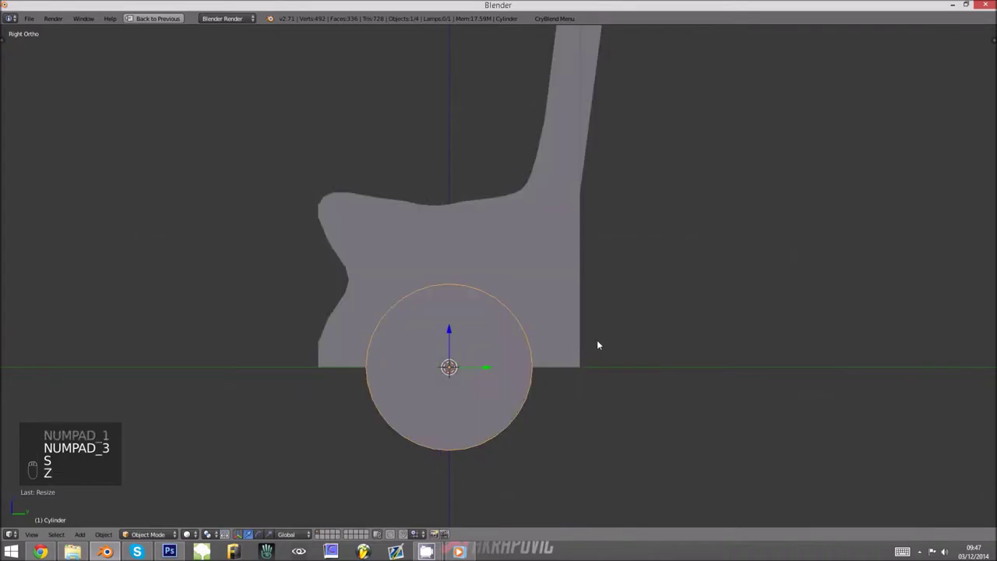
pyautogui.hotkey('alt', 'Tab')
pyautogui.hotkey('alt', 'Tab')
pyautogui.press('z')
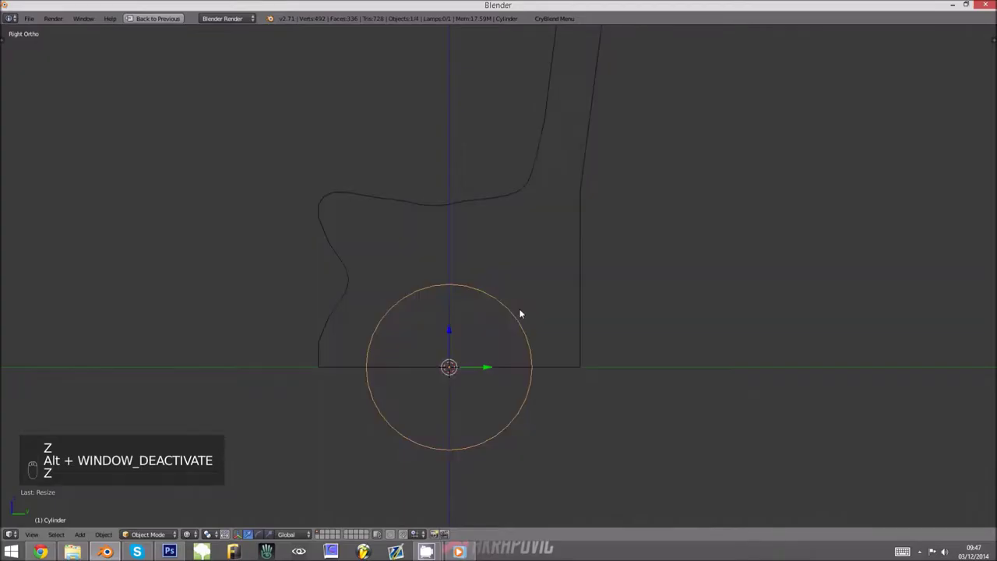
# Add a Boolean modifier to the side support and place it above the Edge Split modifier.
pyautogui.press('Tab')
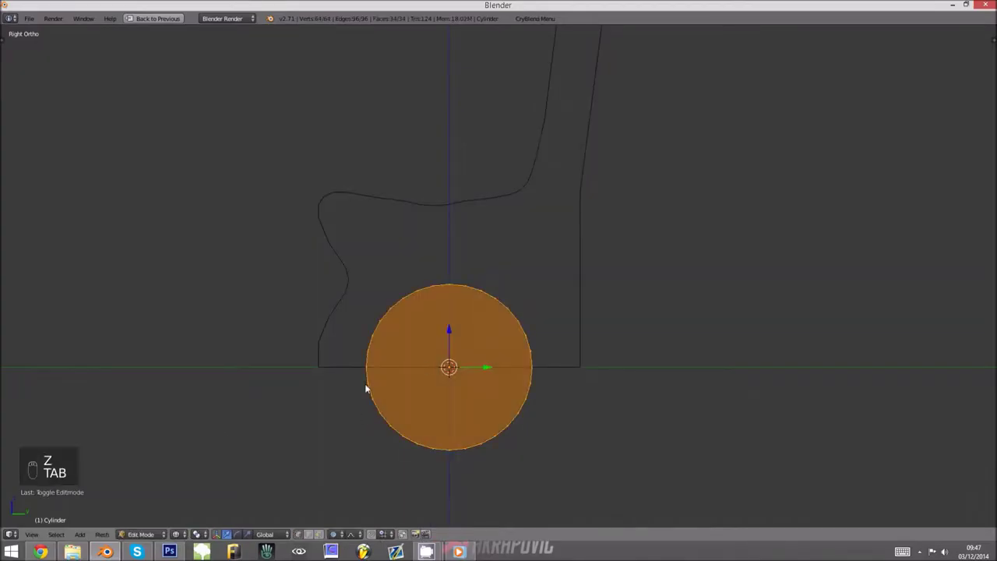
pyautogui.moveTo(406, 387)
pyautogui.mouseDown(button='middle')
pyautogui.moveTo(436, 389)
pyautogui.moveTo(479, 350)
pyautogui.moveTo(503, 310)
pyautogui.mouseUp(button='middle')
pyautogui.press('z')
pyautogui.press('Tab')
pyautogui.hotkey('ctrl', 'Up')
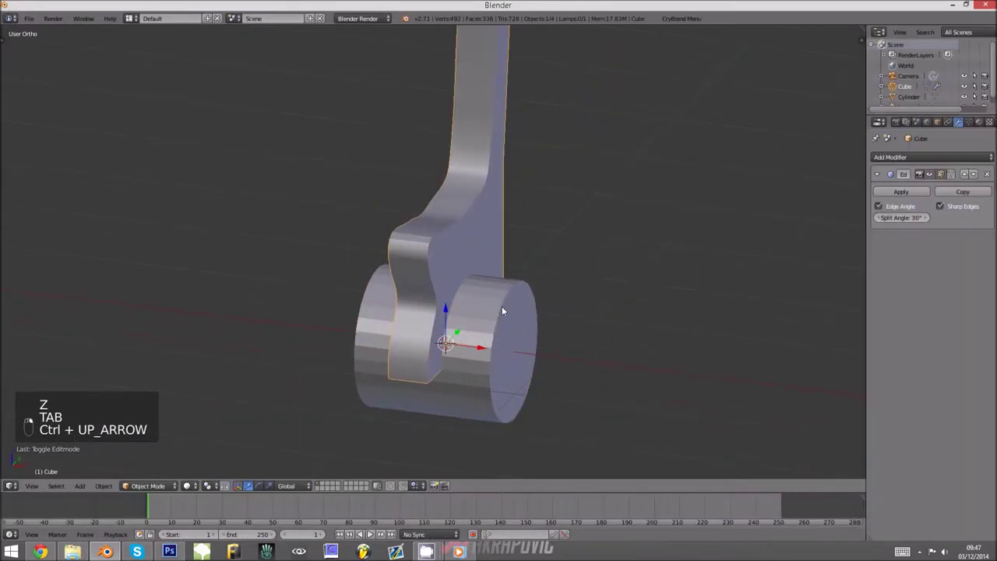
pyautogui.click(888, 158)
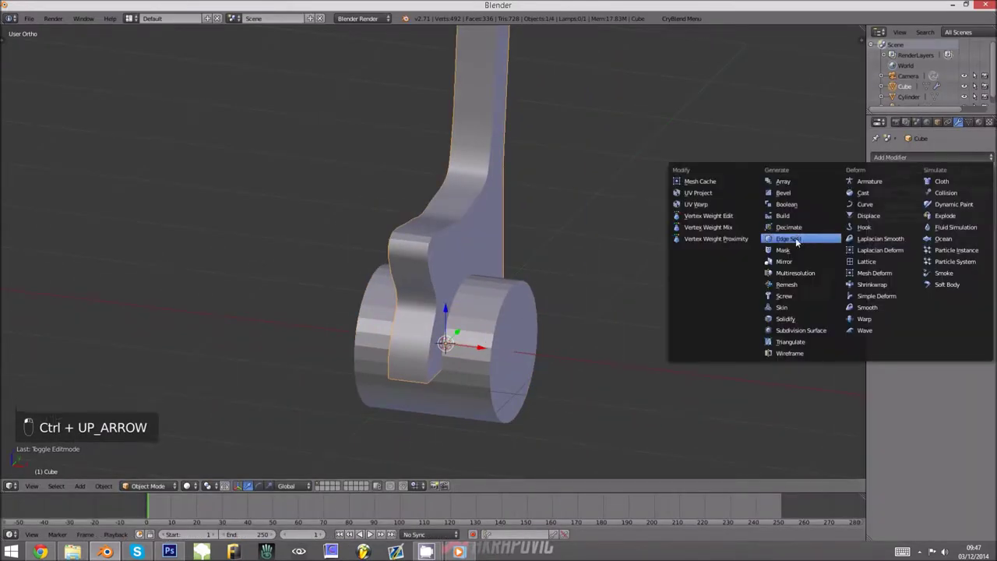
pyautogui.click(796, 205)
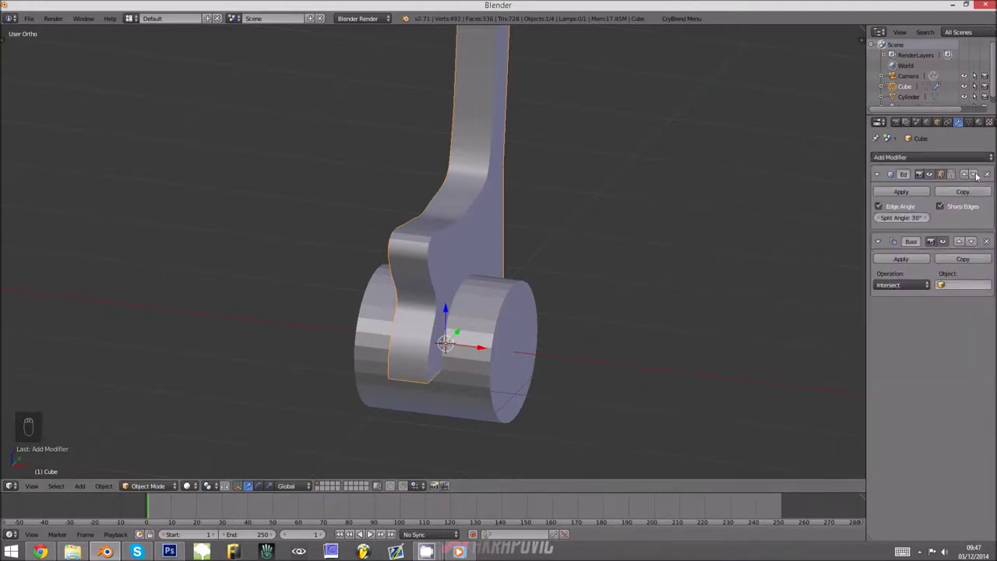
pyautogui.click(973, 173)
pyautogui.moveTo(810, 230); pyautogui.dragTo(790, 230, button='middle')
# Set the Boolean's object to Cylinder and its operation to Difference to cut the arch.
pyautogui.click(958, 218)
pyautogui.click(946, 231)
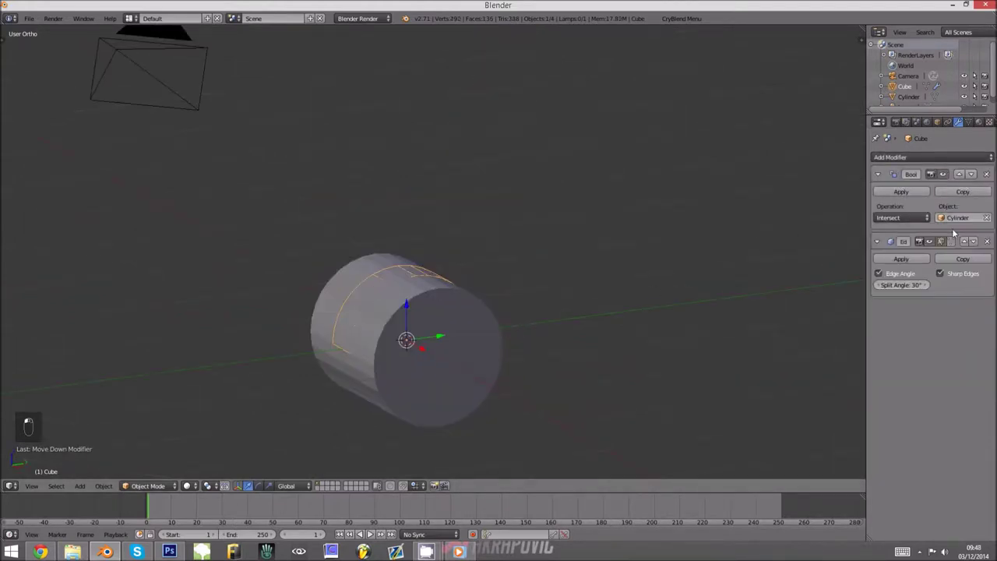
pyautogui.click(907, 221)
pyautogui.click(901, 201)
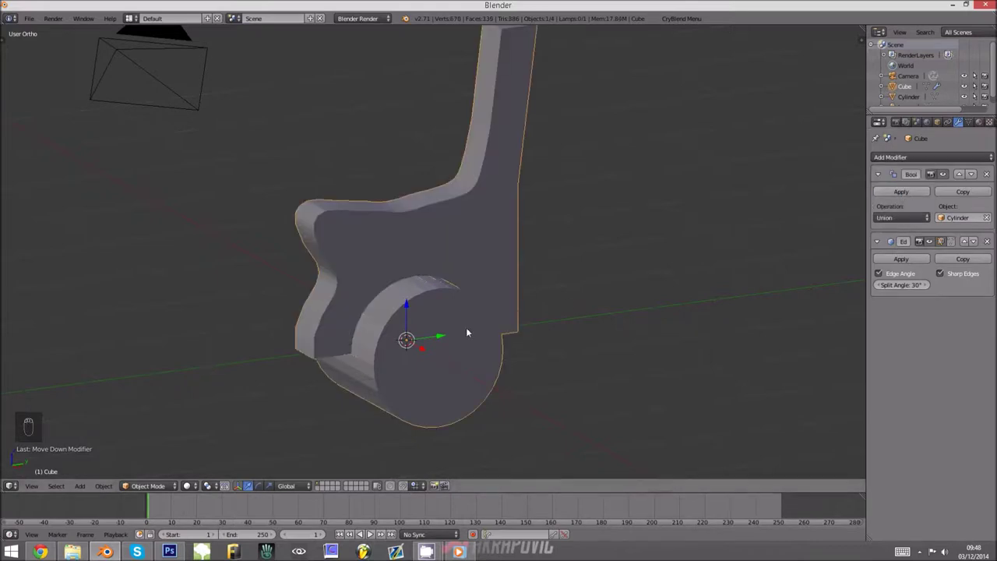
pyautogui.press('z')
pyautogui.click(902, 217)
pyautogui.click(895, 185)
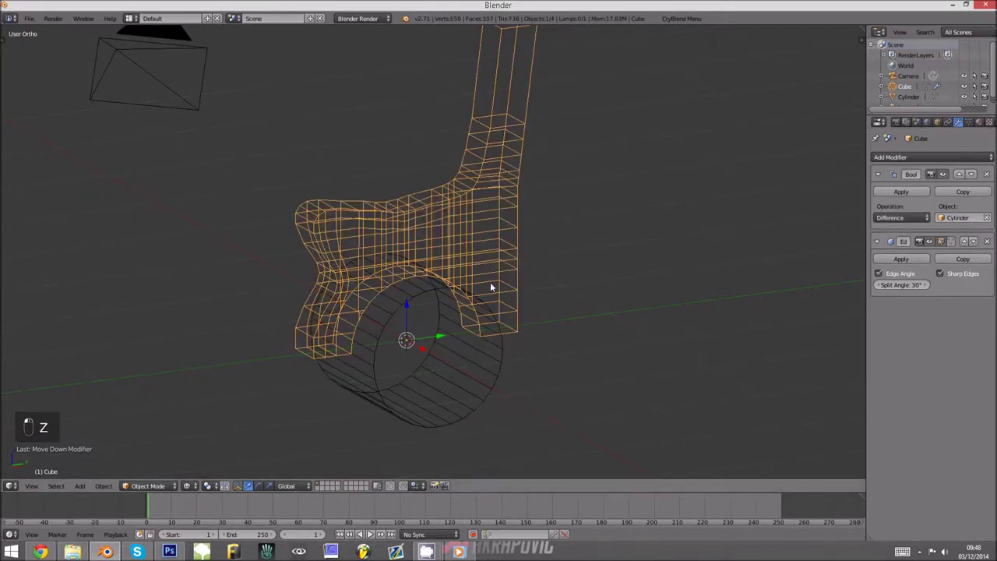
# Apply the Boolean modifier to the side support and delete the cutting cylinder.
pyautogui.press('z')
pyautogui.click(901, 191)
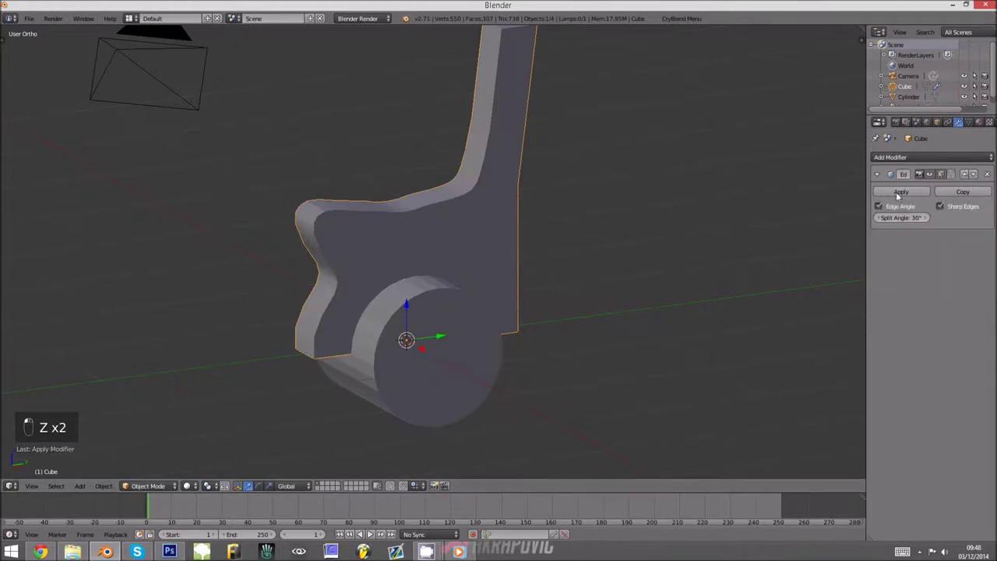
pyautogui.rightClick(442, 361)
pyautogui.press('x')
pyautogui.click(443, 363)
# Inspect the cut arch and the mesh edges around it from several angles.
pyautogui.moveTo(493, 262); pyautogui.dragTo(382, 257, button='middle')
pyautogui.rightClick(372, 268)
pyautogui.press('Tab')
pyautogui.moveTo(344, 311)
pyautogui.mouseDown(button='middle')
pyautogui.moveTo(223, 334)
pyautogui.moveTo(370, 332)
pyautogui.moveTo(427, 296)
pyautogui.moveTo(267, 282)
pyautogui.moveTo(430, 300)
pyautogui.moveTo(333, 314)
pyautogui.mouseUp(button='middle')
pyautogui.press('KP_1')
pyautogui.press('Tab')
pyautogui.press('Tab')
pyautogui.press('Tab')
pyautogui.scroll(3, 298, 312)
pyautogui.press('t')
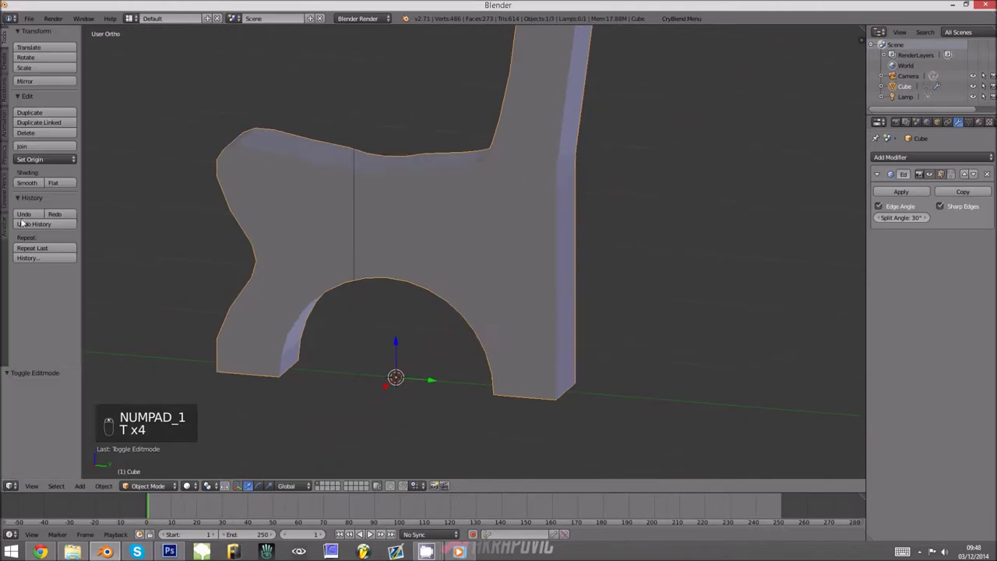
pyautogui.moveTo(120, 230); pyautogui.dragTo(534, 287, button='middle')
pyautogui.press('Tab')
pyautogui.scroll(3, 534, 281)
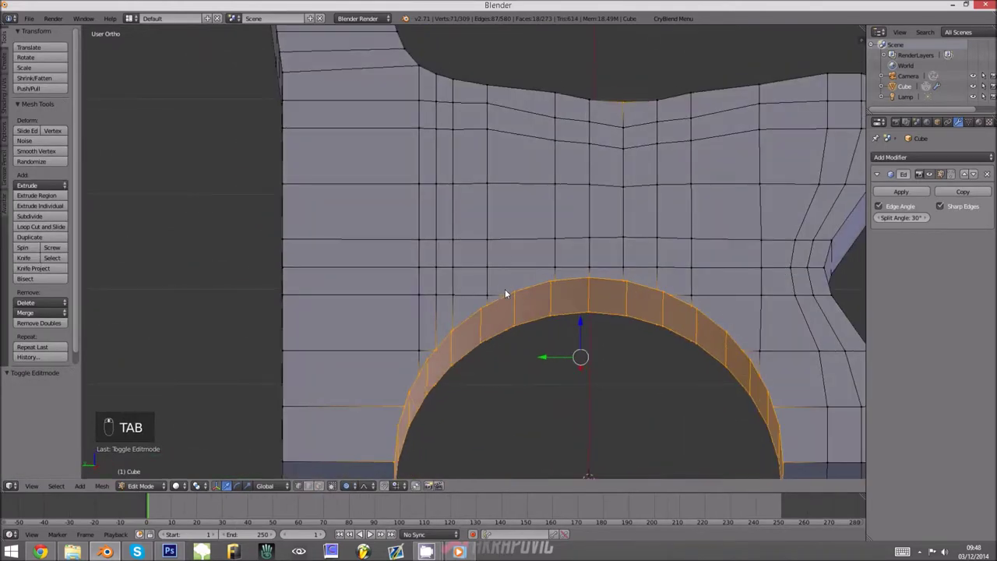
# Select the support's whole mesh, remove its duplicate vertices and check the shading.
pyautogui.press('a')
pyautogui.press('a')
pyautogui.press('a')
pyautogui.press('a')
pyautogui.press('t')
pyautogui.press('t')
pyautogui.click(39, 323)
pyautogui.press('t')
pyautogui.scroll(-3, 534, 335)
pyautogui.moveTo(534, 335); pyautogui.dragTo(321, 348, button='middle')
pyautogui.scroll(-4, 414, 344)
pyautogui.press('Tab')
pyautogui.press('Tab')
# Turn off proportional editing and shift the seat-edge vertices just behind the centre line along Z in right wireframe view.
pyautogui.moveTo(414, 344); pyautogui.dragTo(349, 318, button='middle')
pyautogui.press('KP_1')
pyautogui.press('KP_3')
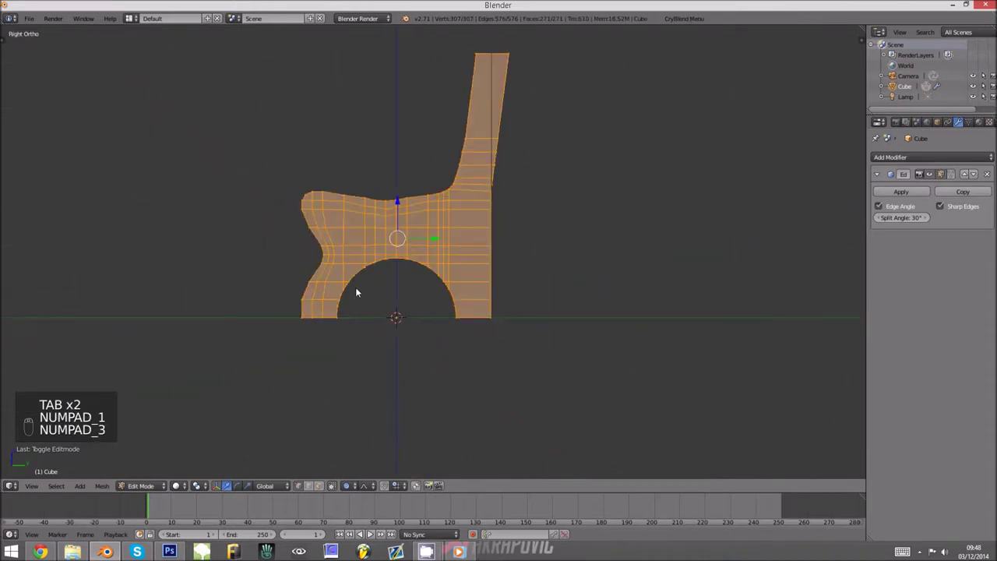
pyautogui.scroll(5, 357, 292)
pyautogui.press('z')
pyautogui.press('a')
pyautogui.press('c')
pyautogui.rightClick(418, 296)
pyautogui.press('g')
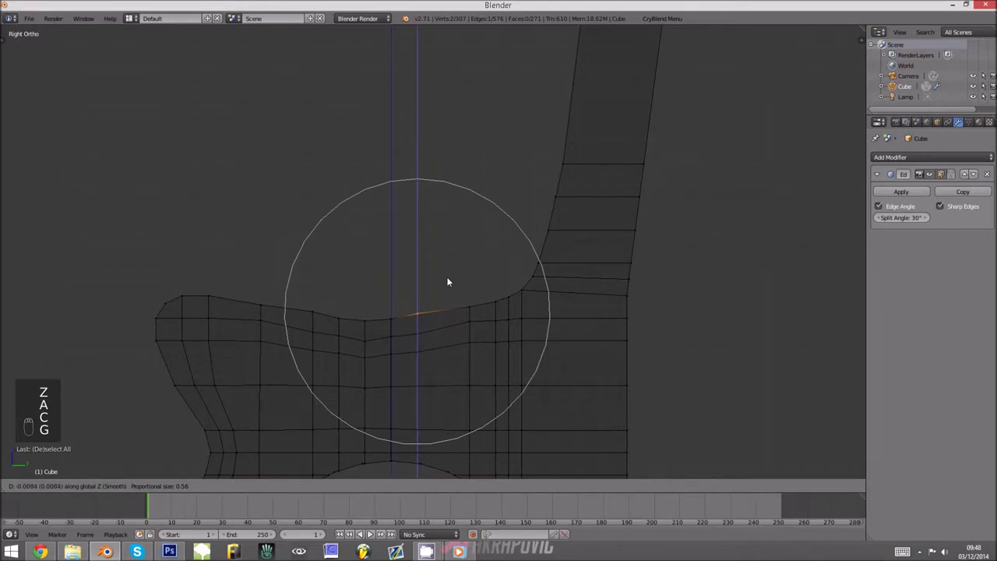
pyautogui.rightClick(449, 296)
pyautogui.press('g')
pyautogui.press('z')
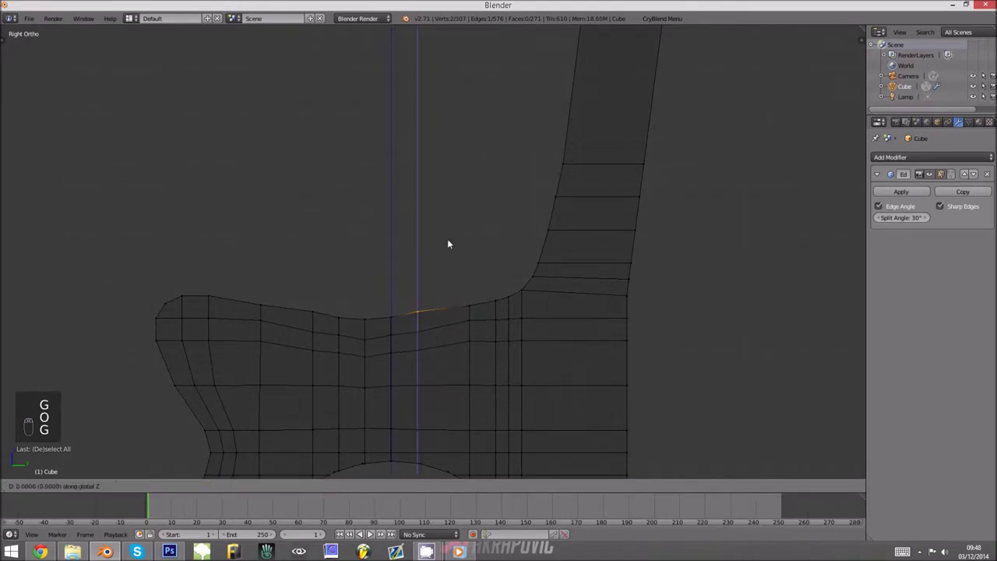
pyautogui.click(451, 263)
# Raise the seat-edge vertices in front of the centre line slightly along Z.
pyautogui.press('a')
pyautogui.press('c')
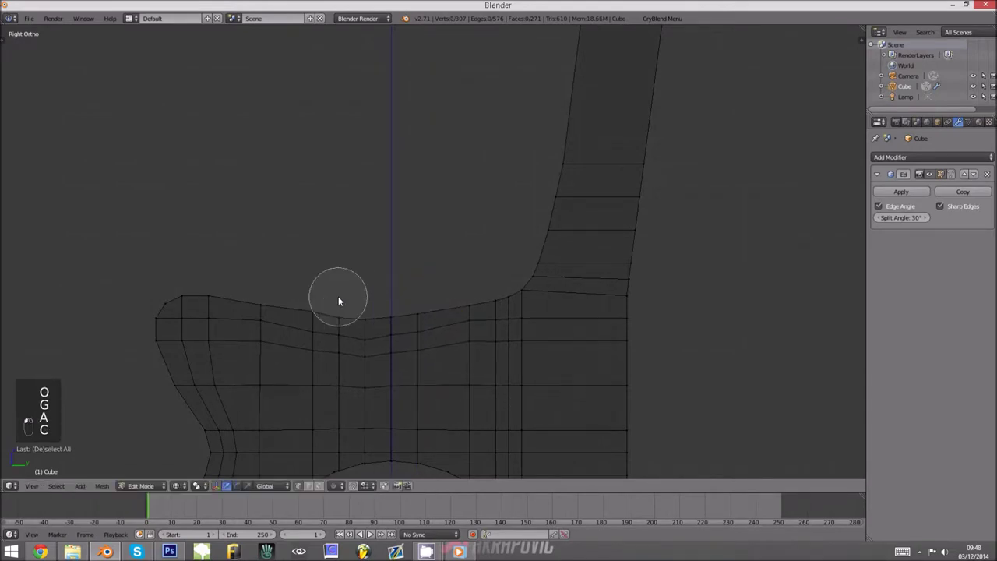
pyautogui.press('g')
pyautogui.middleClick(350, 257)
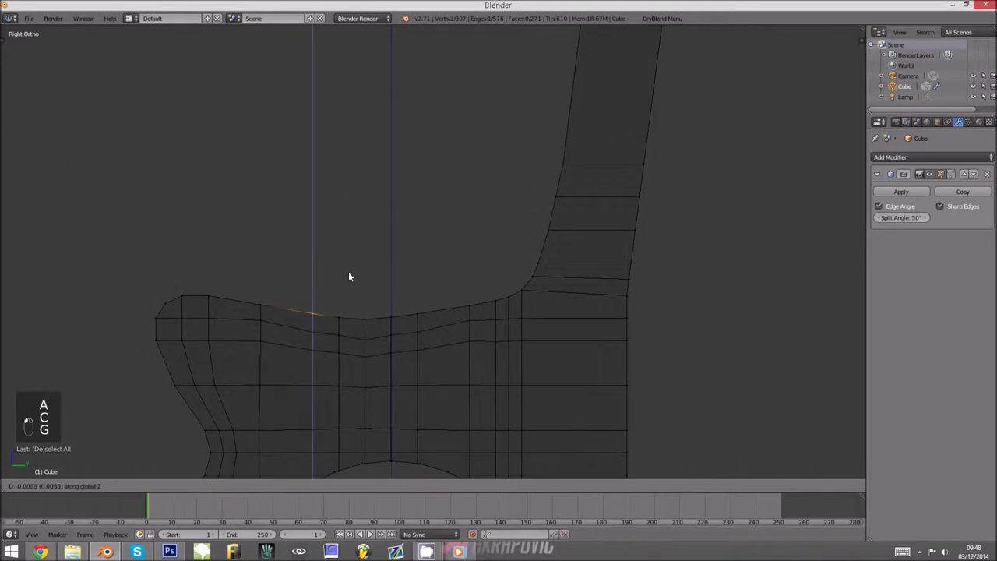
pyautogui.click(348, 271)
# Examine the support's seat edge and shading in solid perspective view.
pyautogui.keyDown('shift'); pyautogui.scroll(-6, 340, 282); pyautogui.keyUp('shift')
pyautogui.scroll(-5, 269, 306)
pyautogui.press('Tab')
pyautogui.press('z')
pyautogui.moveTo(374, 349)
pyautogui.mouseDown(button='middle')
pyautogui.moveTo(454, 367)
pyautogui.moveTo(367, 367)
pyautogui.mouseUp(button='middle')
pyautogui.press('a')
pyautogui.press('KP_5')
pyautogui.scroll(2, 367, 367)
pyautogui.rightClick(477, 223)
pyautogui.press('Tab')
pyautogui.press('KP_1')
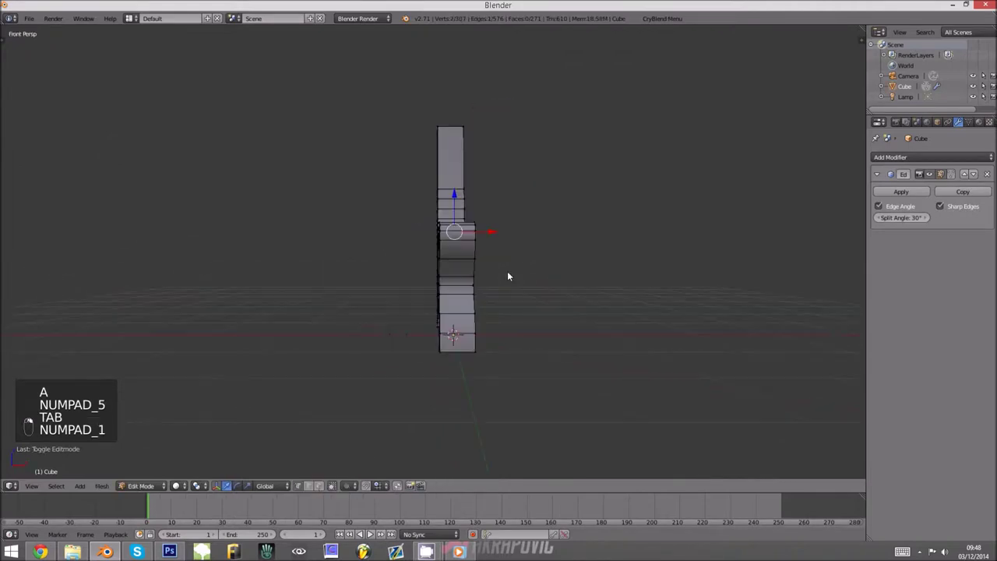
# Move the rear-edge vertices behind the seat inward about 0.06 along Y, using smooth proportional editing at size 0.51.
pyautogui.press('KP_3')
pyautogui.press('z')
pyautogui.press('KP_5')
pyautogui.press('a')
pyautogui.press('a')
pyautogui.press('c')
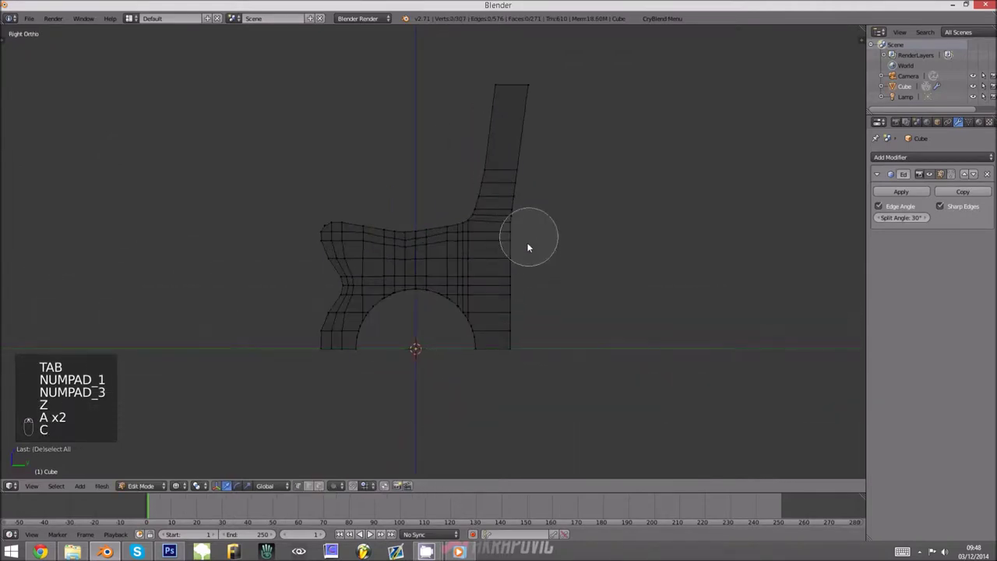
pyautogui.rightClick(536, 248)
pyautogui.press('o')
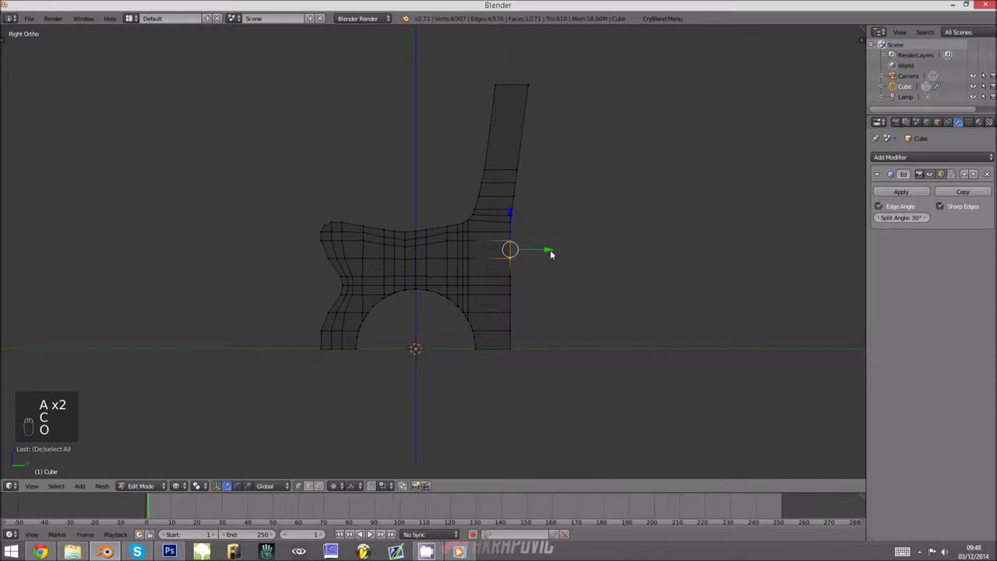
pyautogui.press('g')
pyautogui.scroll(-9, 564, 250)
pyautogui.scroll(6, 562, 251)
pyautogui.scroll(4, 560, 250)
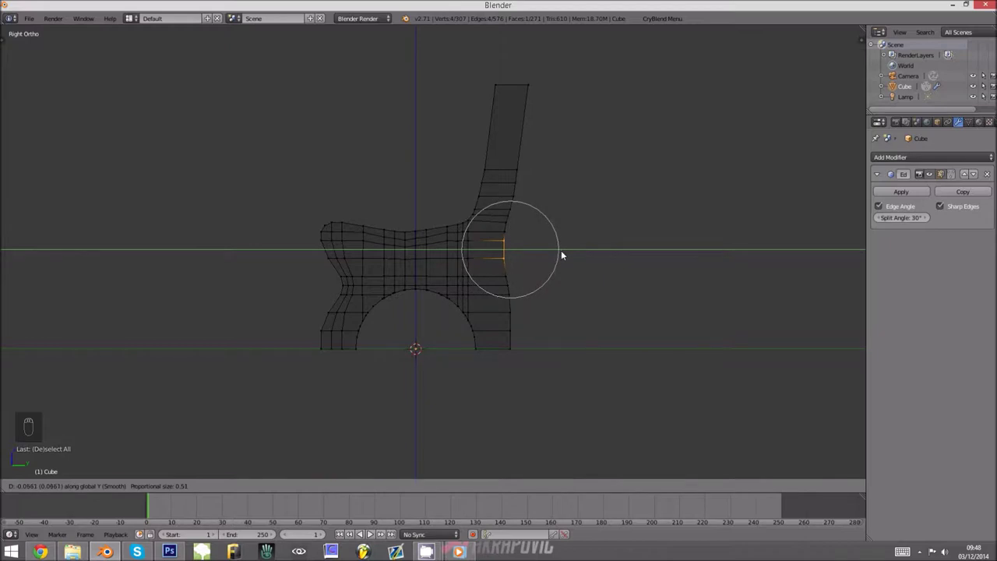
pyautogui.click(560, 250)
pyautogui.press('z')
pyautogui.press('z')
# Rotate and reposition the vertices at the top of the backrest support to tilt the top edge slightly.
pyautogui.press('c')
pyautogui.moveTo(491, 82); pyautogui.dragTo(526, 79)
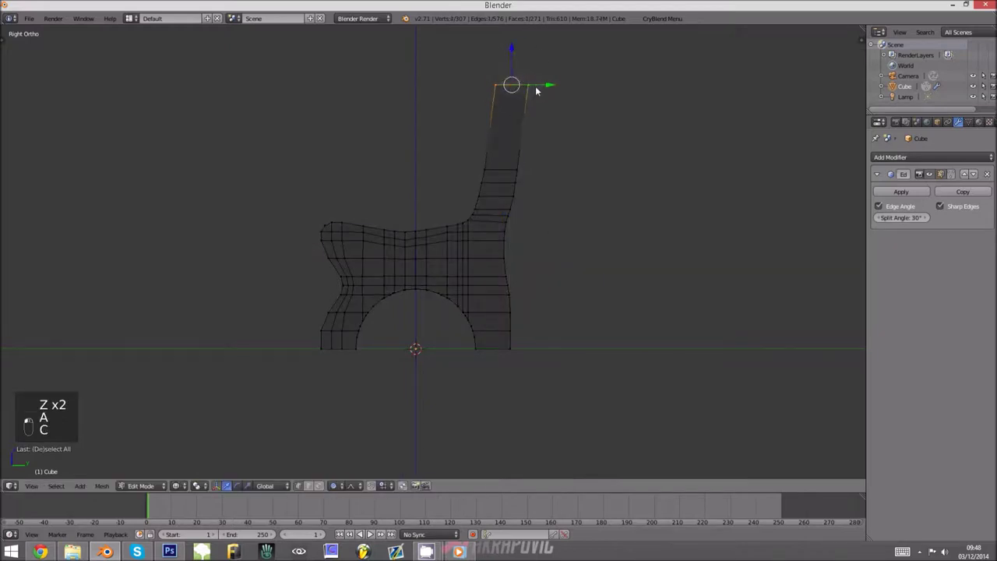
pyautogui.press('r')
pyautogui.press('g')
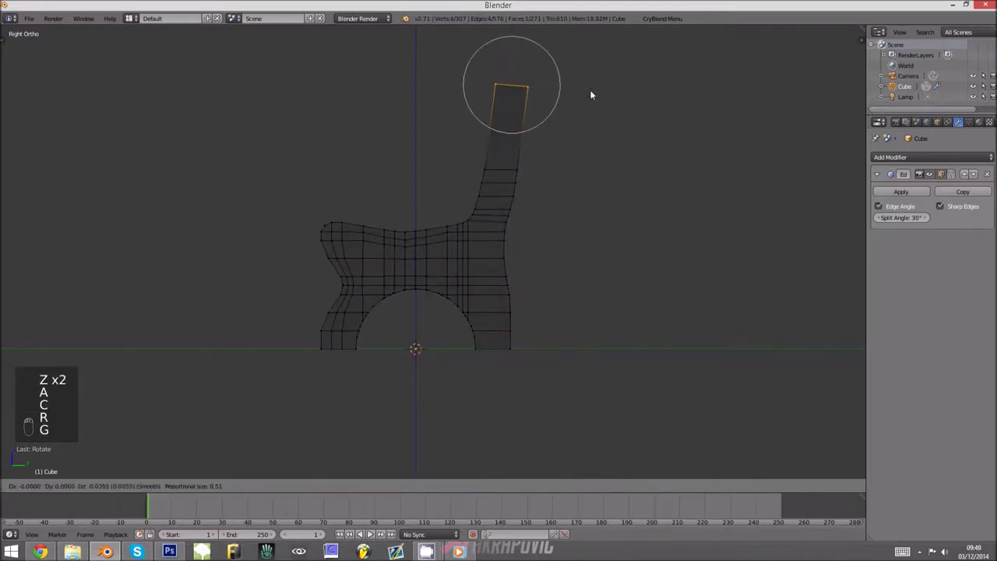
pyautogui.click(590, 92)
# Extrude the backrest support's top upward a short way, turn off proportional editing and narrow the new section along Y.
pyautogui.press('e')
pyautogui.click(594, 88)
pyautogui.press('s')
pyautogui.rightClick(585, 90)
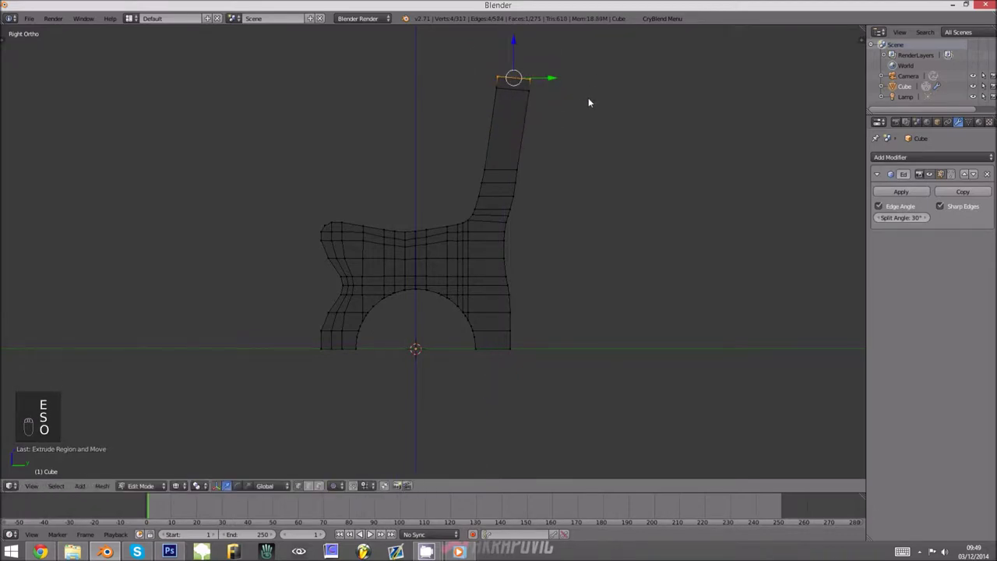
pyautogui.press('s')
pyautogui.press('y')
pyautogui.click(578, 93)
# Extrude a second short section from the backrest support's top and narrow it along Y.
pyautogui.press('e')
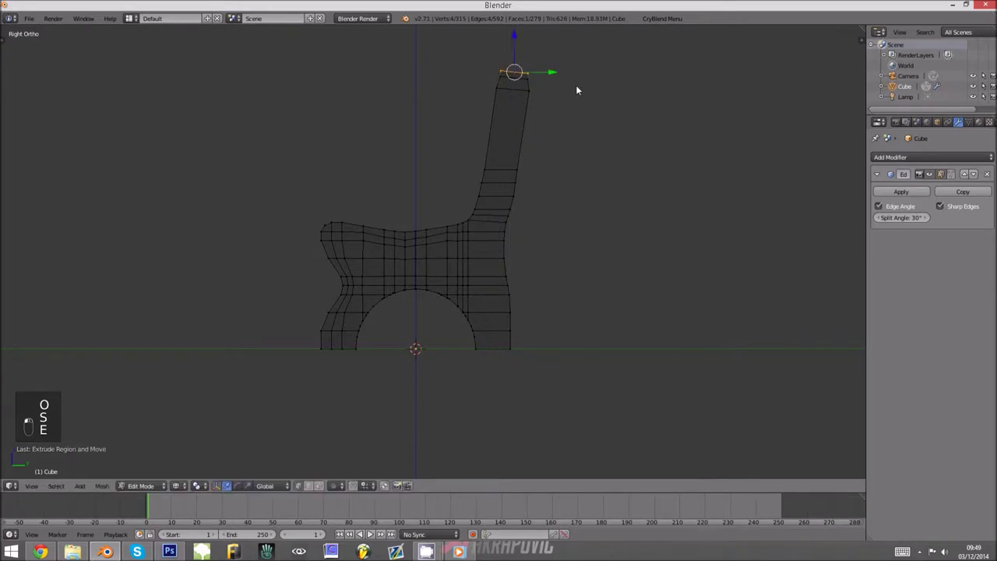
pyautogui.click(574, 85)
pyautogui.press('s')
pyautogui.press('y')
pyautogui.click(556, 74)
# Extrude a third section from the backrest support's top face and narrow it along Y to round off the tip.
pyautogui.press('z')
pyautogui.press('Tab')
pyautogui.scroll(-2, 475, 128)
pyautogui.moveTo(456, 135); pyautogui.dragTo(558, 247, button='middle')
pyautogui.scroll(3, 563, 240)
pyautogui.press('Tab')
pyautogui.press('e')
pyautogui.click(568, 224)
pyautogui.press('s')
pyautogui.press('y')
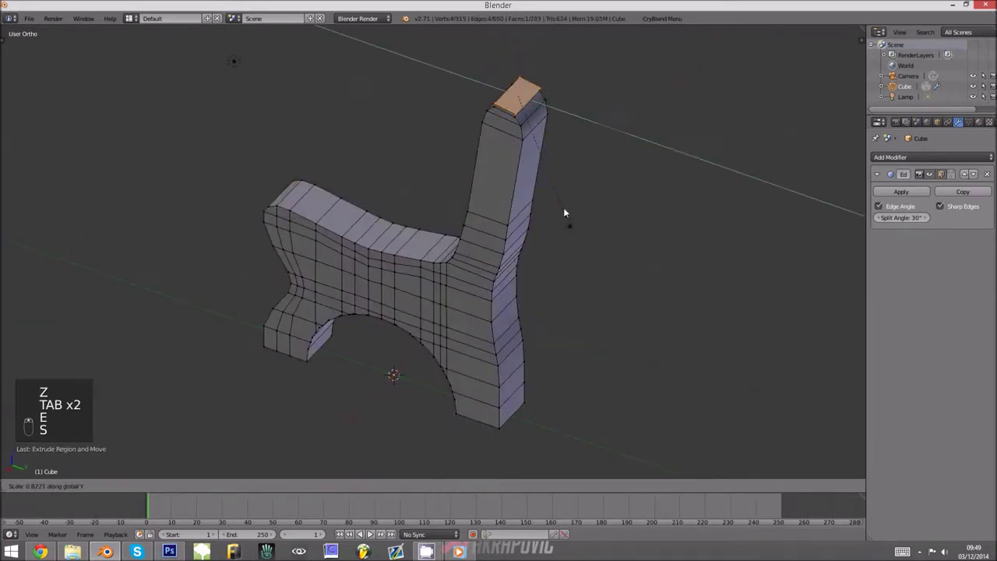
pyautogui.click(550, 161)
# Select an edge at the tip of the backrest support and adjust its height along Z.
pyautogui.press('Tab')
pyautogui.moveTo(538, 160); pyautogui.dragTo(558, 158, button='middle')
pyautogui.press('Tab')
pyautogui.keyDown('shift'); pyautogui.scroll(2, 559, 156); pyautogui.keyUp('shift')
pyautogui.rightClick(546, 88)
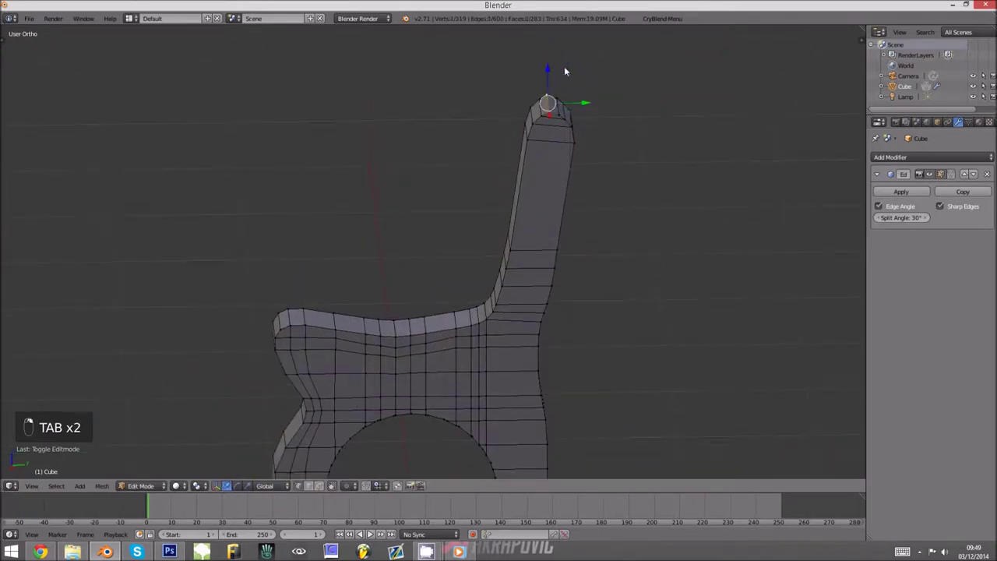
pyautogui.press('g')
pyautogui.press('z')
pyautogui.click(565, 84)
# Reposition the edges of the rounded backrest tip, including along Z, to even out its curve.
pyautogui.press('Tab')
pyautogui.moveTo(568, 108); pyautogui.dragTo(514, 159, button='middle')
pyautogui.scroll(3, 515, 168)
pyautogui.press('Tab')
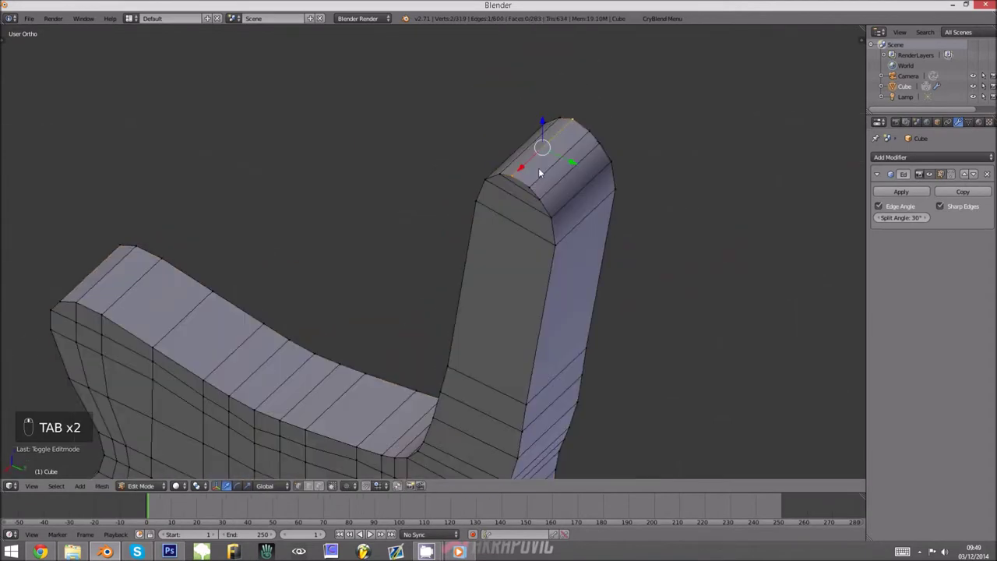
pyautogui.press('g')
pyautogui.click(613, 125)
pyautogui.press('g')
pyautogui.press('z')
pyautogui.click(611, 136)
# Check the rounded support in perspective and compare its shape with the bench reference photo in the browser.
pyautogui.press('Tab')
pyautogui.moveTo(605, 151); pyautogui.dragTo(654, 196, button='middle')
pyautogui.scroll(-4, 515, 275)
pyautogui.moveTo(514, 276); pyautogui.dragTo(548, 258, button='middle')
pyautogui.press('KP_5')
pyautogui.hotkey('alt', 'Tab')
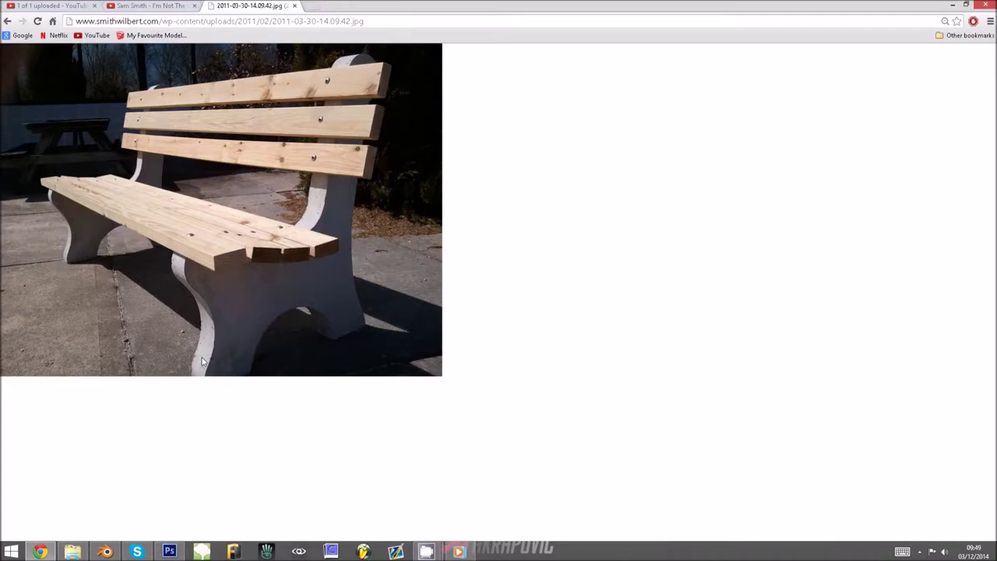
pyautogui.hotkey('alt', 'Tab')
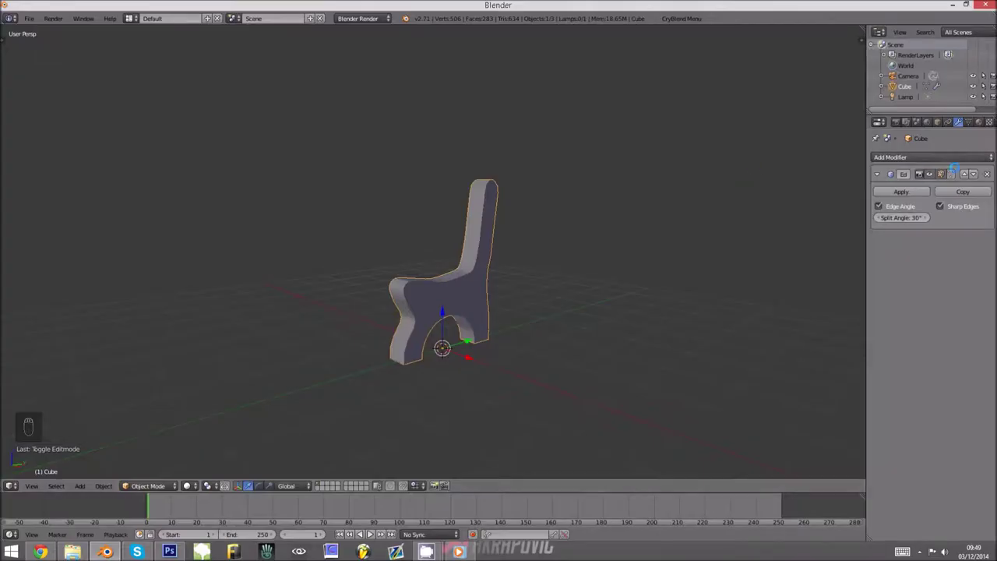
# Remove the Edge Split modifier from the support and inspect its whole mesh in edit mode.
pyautogui.click(987, 174)
pyautogui.press('z')
pyautogui.moveTo(534, 320); pyautogui.dragTo(494, 333, button='middle')
pyautogui.press('Tab')
pyautogui.scroll(2, 494, 333)
pyautogui.press('a')
pyautogui.press('a')
pyautogui.press('a')
pyautogui.press('a')
pyautogui.press('z')
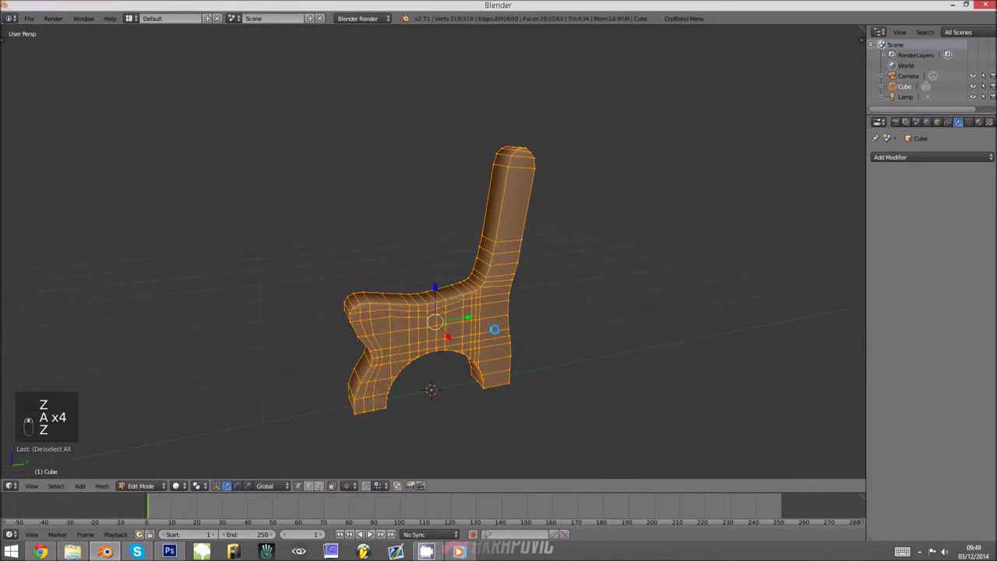
pyautogui.press('Tab')
# Add a Decimate modifier to the support.
pyautogui.click(904, 157)
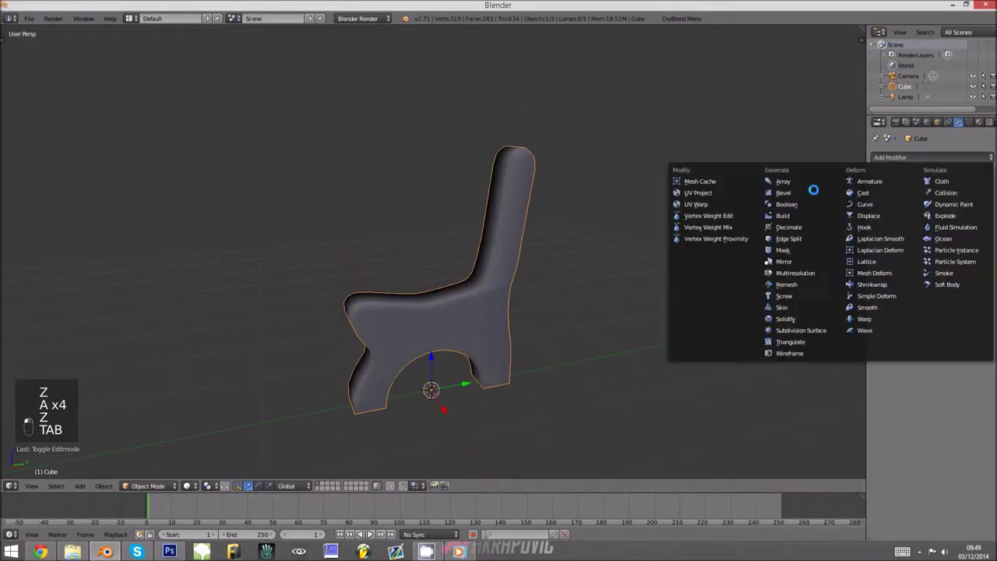
pyautogui.click(783, 227)
# Set the support's shading to flat.
pyautogui.press('t')
pyautogui.click(67, 181)
pyautogui.press('t')
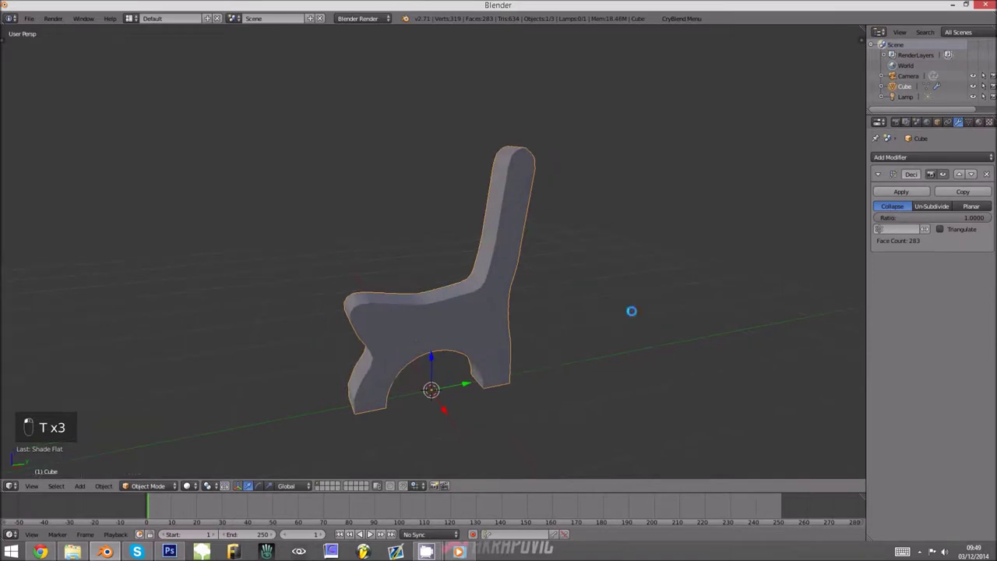
# Lower the Decimate ratio to 0.4725 while checking the support in wireframe and solid views.
pyautogui.press('z')
pyautogui.moveTo(675, 285); pyautogui.dragTo(587, 291, button='middle')
pyautogui.moveTo(911, 222); pyautogui.dragTo(863, 215)
pyautogui.press('z')
pyautogui.moveTo(503, 316); pyautogui.dragTo(444, 373, button='middle')
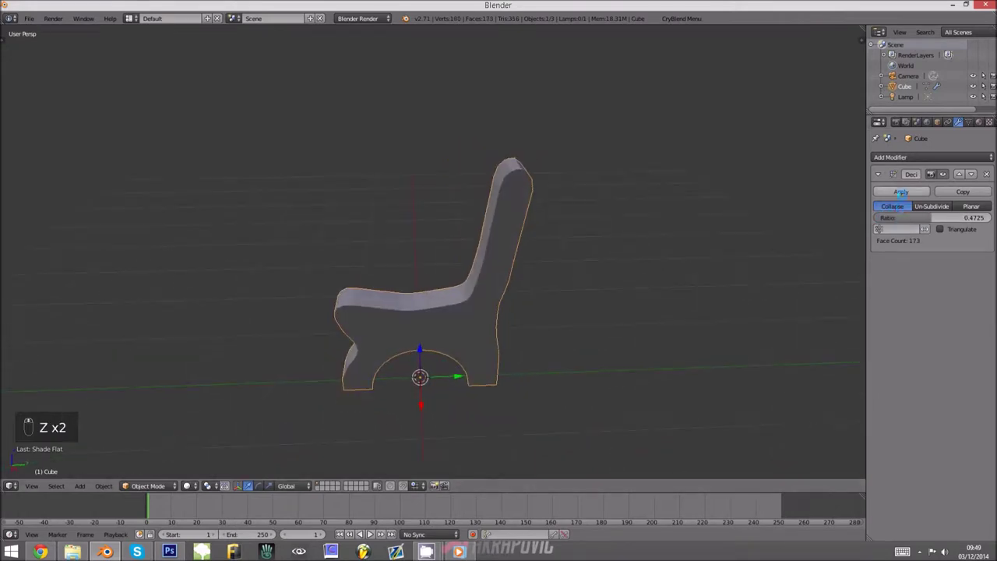
# Apply the Decimate modifier and convert the support's triangles to quads.
pyautogui.click(899, 192)
pyautogui.press('Tab')
pyautogui.hotkey('alt', 'j')
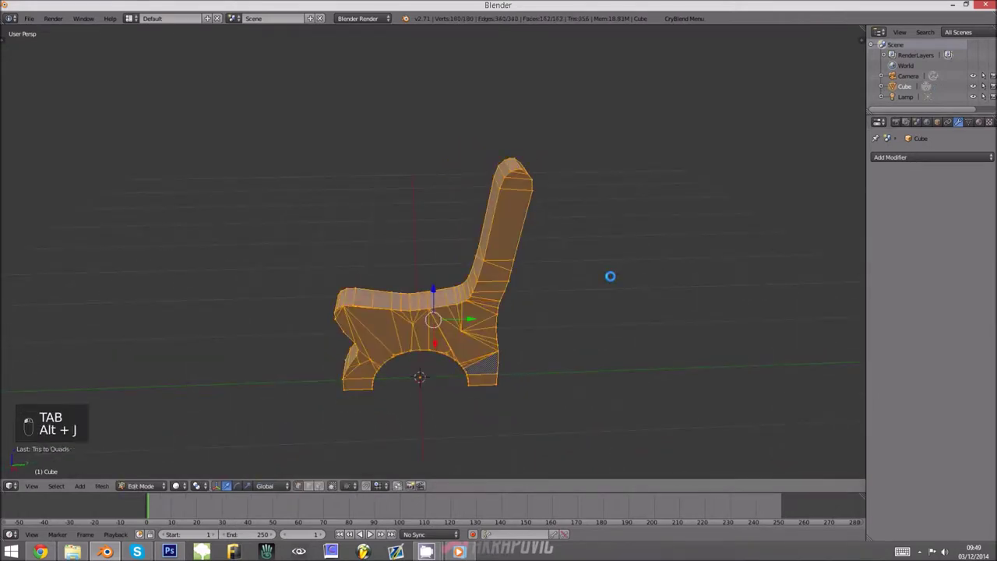
pyautogui.press('Tab')
pyautogui.press('Tab')
pyautogui.moveTo(610, 276); pyautogui.dragTo(428, 366, button='middle')
pyautogui.press('Tab')
# Undo the quad conversion and the applied decimation, and remove the Decimate modifier from the support.
pyautogui.hotkey('ctrl', 'z')
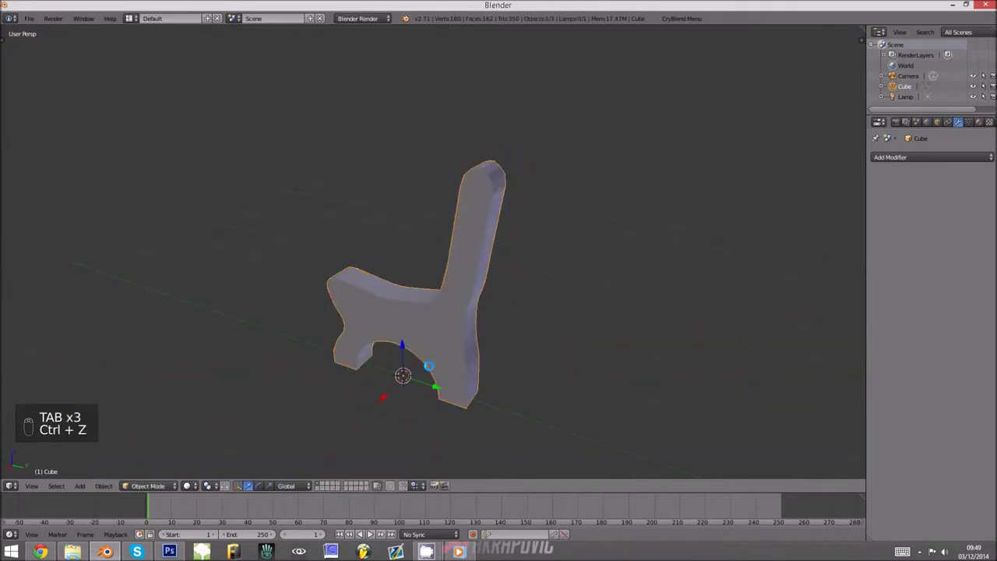
pyautogui.press('Tab')
pyautogui.press('z')
pyautogui.press('Tab')
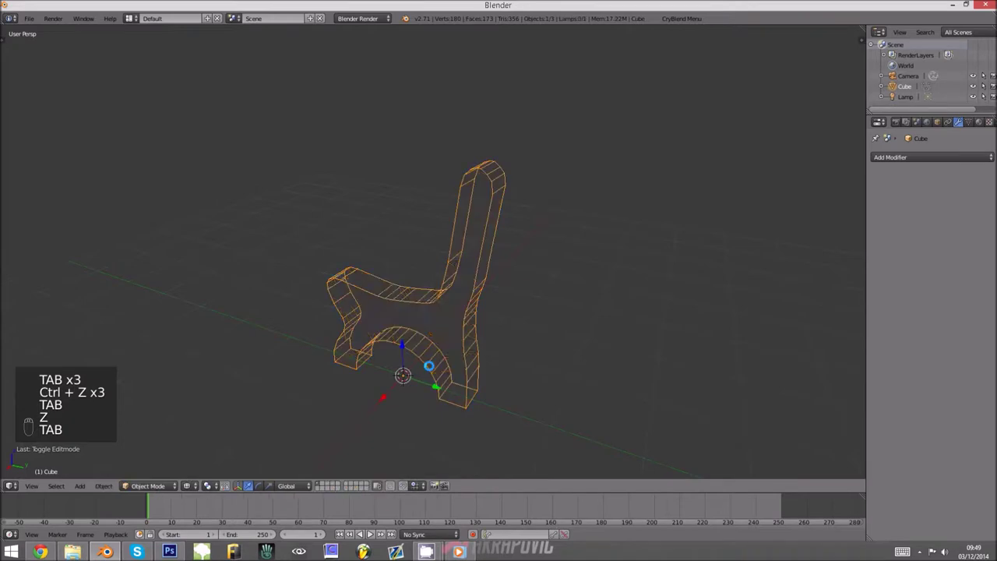
pyautogui.hotkey('ctrl', 'z')
pyautogui.hotkey('ctrl', 'z')
pyautogui.hotkey('ctrl', 'z')
pyautogui.hotkey('ctrl', 'z')
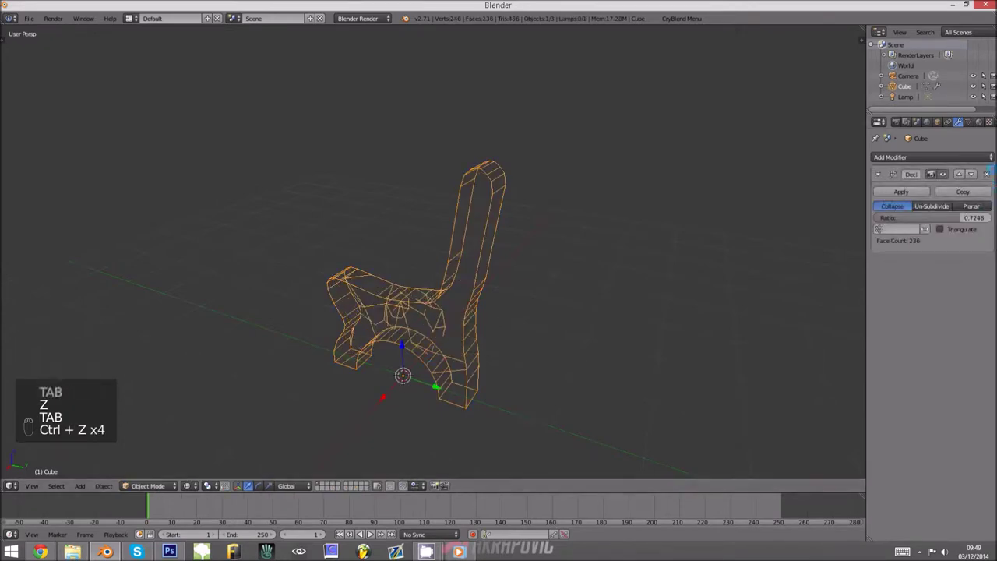
pyautogui.click(986, 173)
# Add a Mirror modifier on the X axis and an Edge Split modifier to the support.
pyautogui.press('z')
pyautogui.press('Tab')
pyautogui.moveTo(467, 320)
pyautogui.mouseDown(button='middle')
pyautogui.moveTo(526, 322)
pyautogui.moveTo(537, 361)
pyautogui.moveTo(465, 370)
pyautogui.mouseUp(button='middle')
pyautogui.press('Tab')
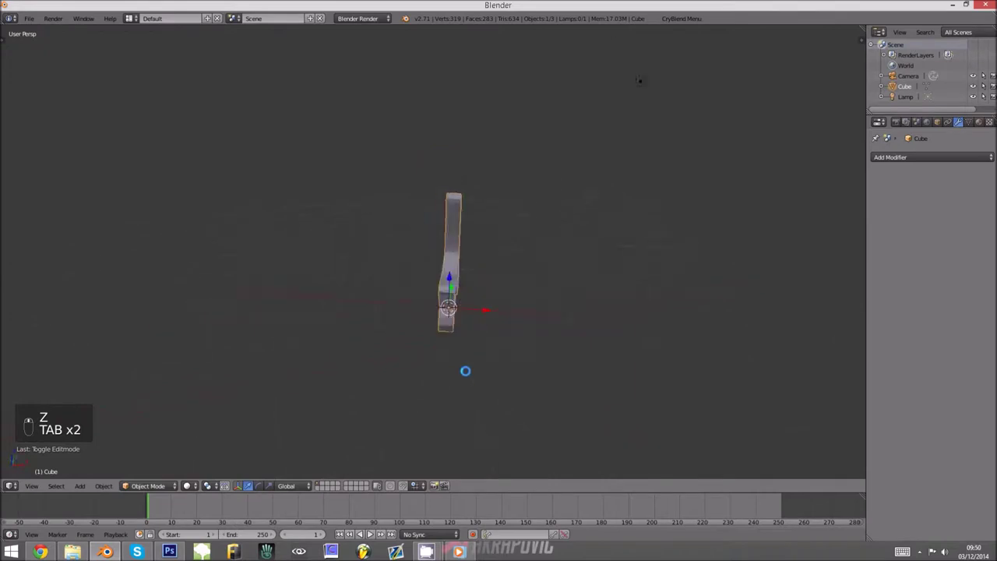
pyautogui.click(920, 156)
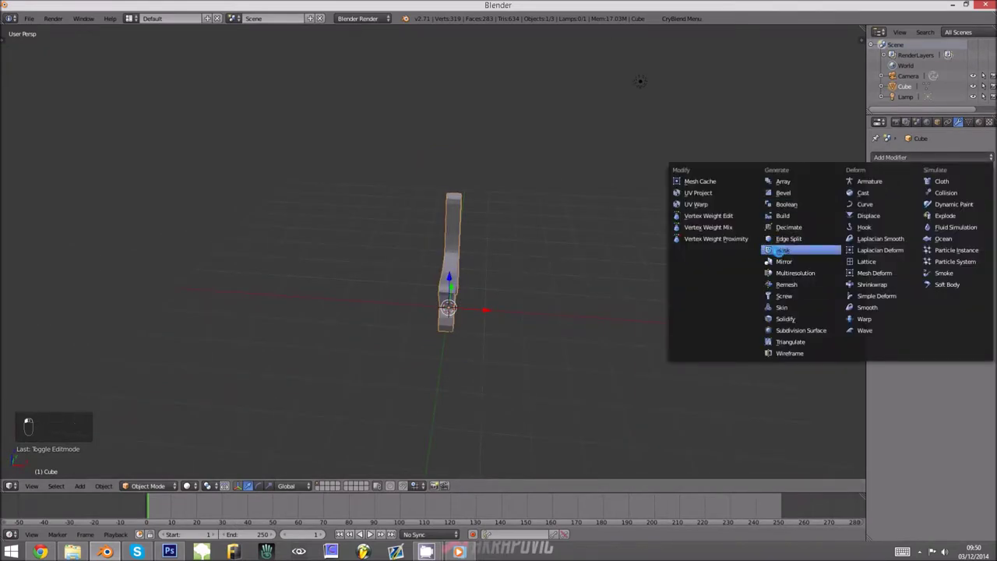
pyautogui.click(903, 156)
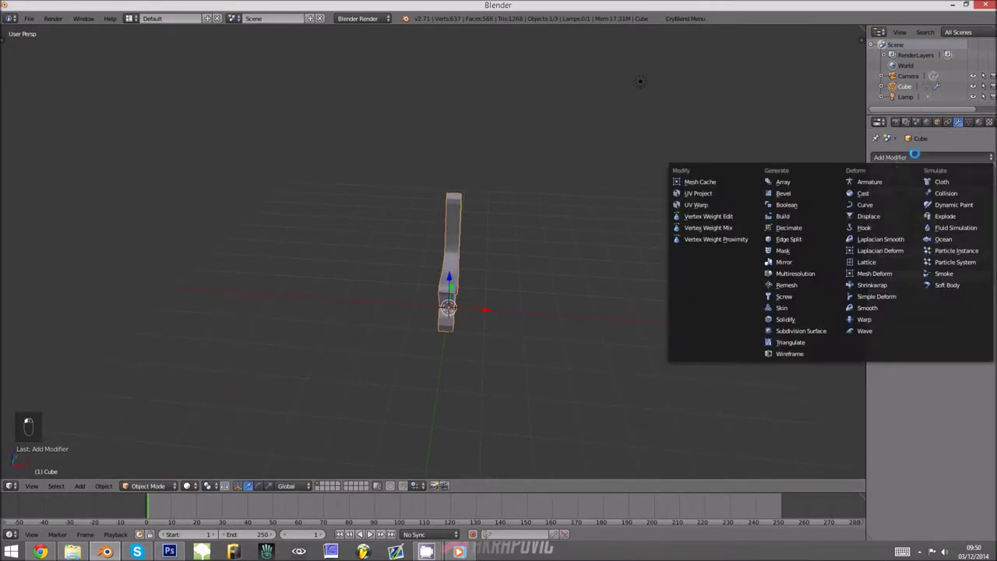
pyautogui.click(829, 237)
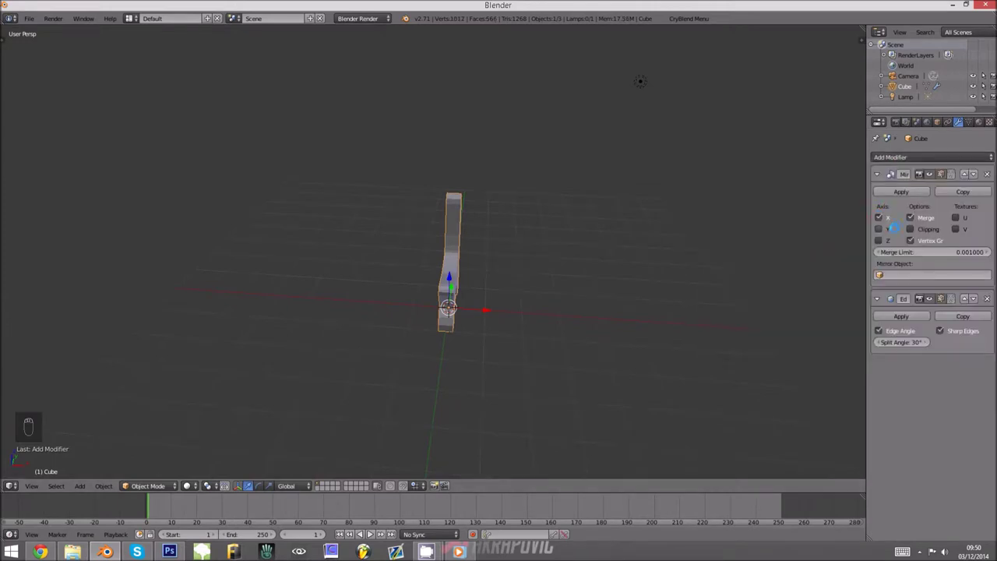
# Move the support's whole mesh along X so that the original and its mirrored copy stand well apart.
pyautogui.press('Tab')
pyautogui.press('a')
pyautogui.press('a')
pyautogui.press('a')
pyautogui.press('a')
pyautogui.press('g')
pyautogui.press('x')
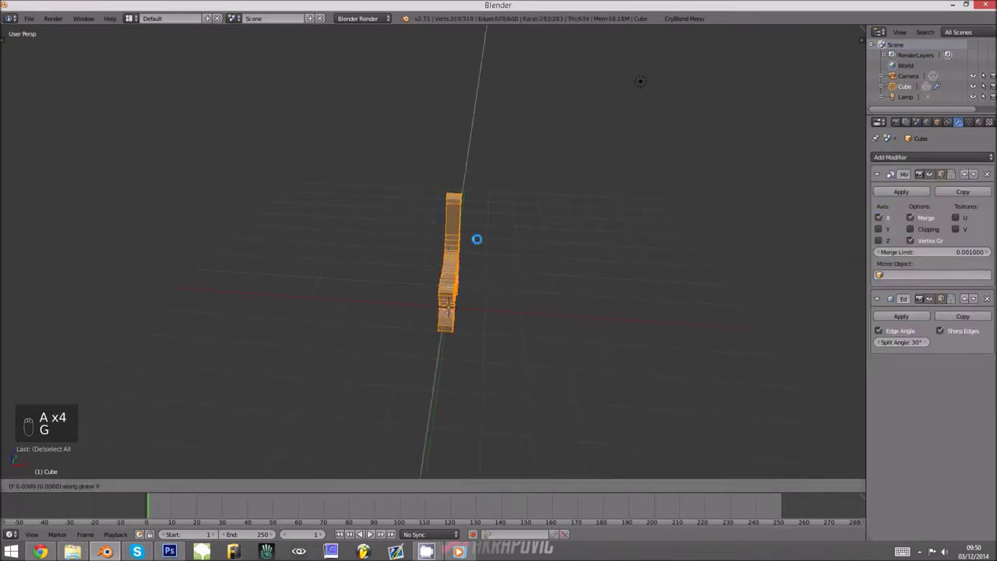
pyautogui.click(550, 242)
pyautogui.press('Tab')
# Examine the pair of mirrored supports and their shading from several angles.
pyautogui.moveTo(550, 243); pyautogui.dragTo(783, 256, button='middle')
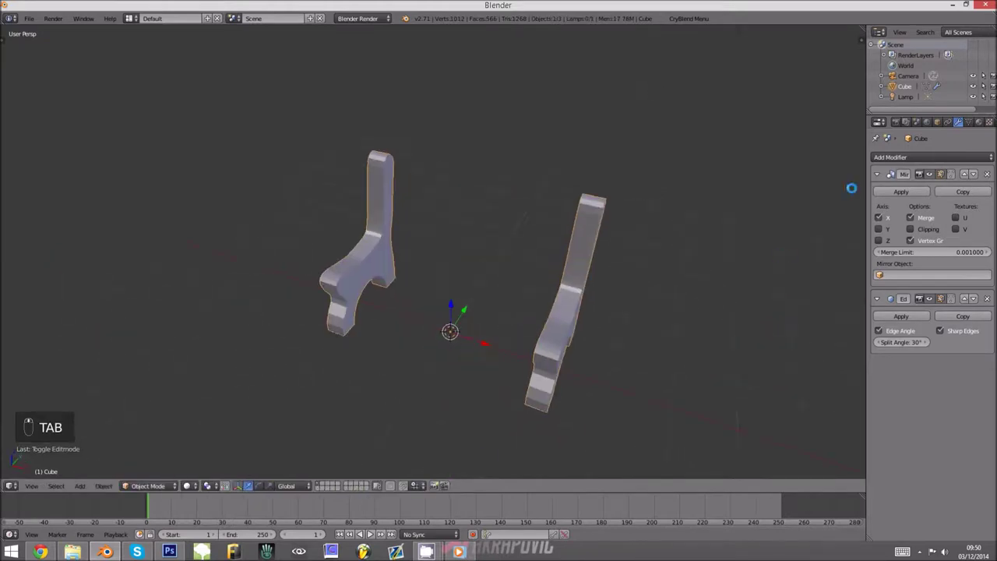
pyautogui.moveTo(529, 292); pyautogui.dragTo(437, 269, button='middle')
pyautogui.press('t')
pyautogui.press('t')
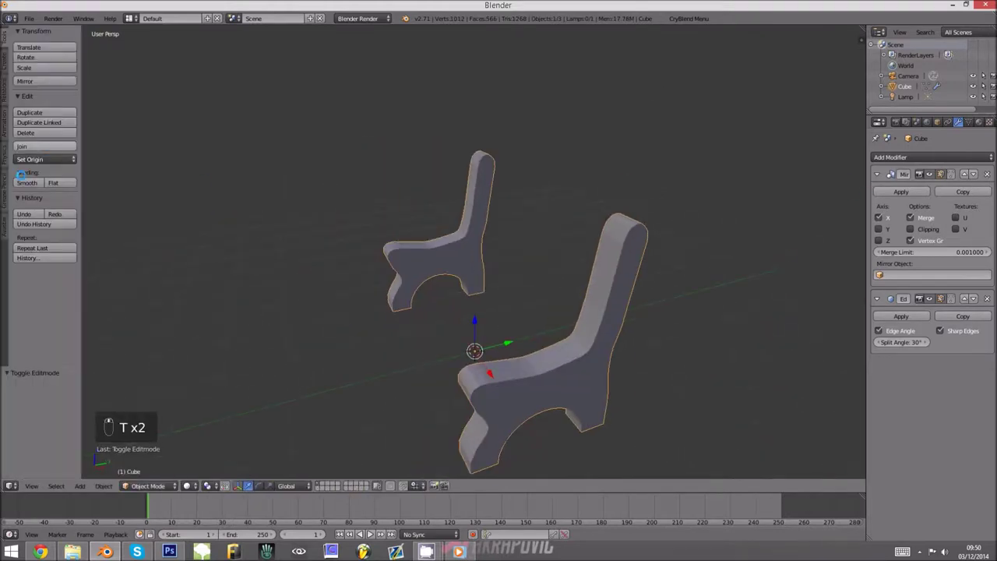
pyautogui.press('t')
pyautogui.moveTo(376, 305); pyautogui.dragTo(474, 363, button='middle')
pyautogui.press('Tab')
pyautogui.press('Tab')
# Add a cube between the two supports in top view.
pyautogui.press('KP_1')
pyautogui.press('KP_7')
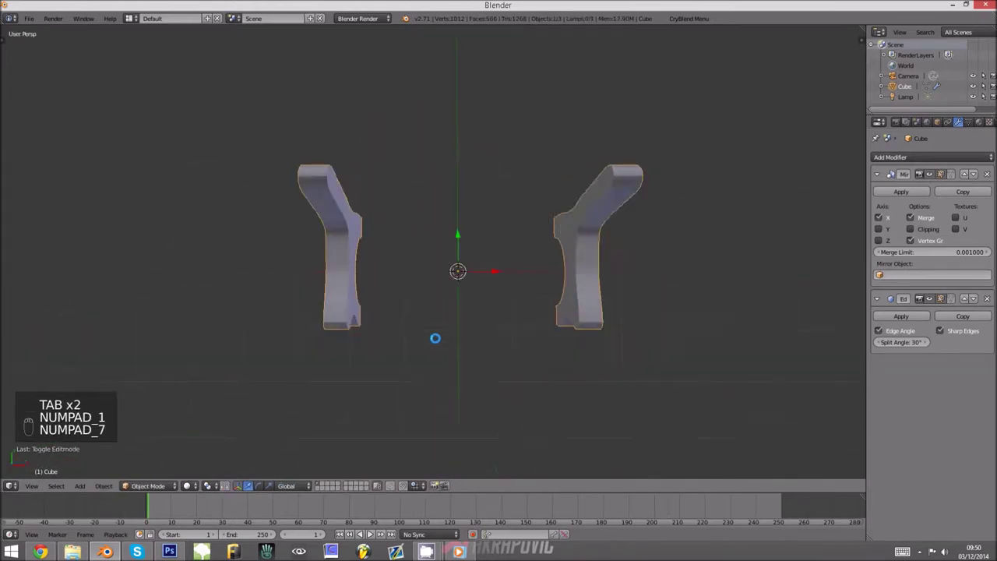
pyautogui.hotkey('shift', 'a')
pyautogui.moveTo(439, 341)
pyautogui.click(468, 350)
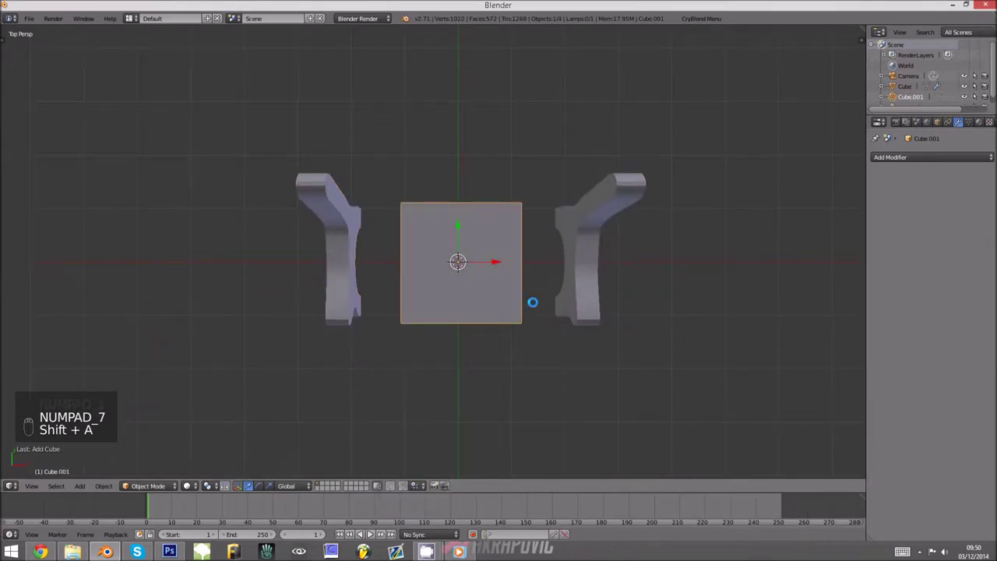
# Stretch the new cube along X in top orthographic view so it reaches past both supports.
pyautogui.press('s')
pyautogui.click(533, 303)
pyautogui.press('KP_5')
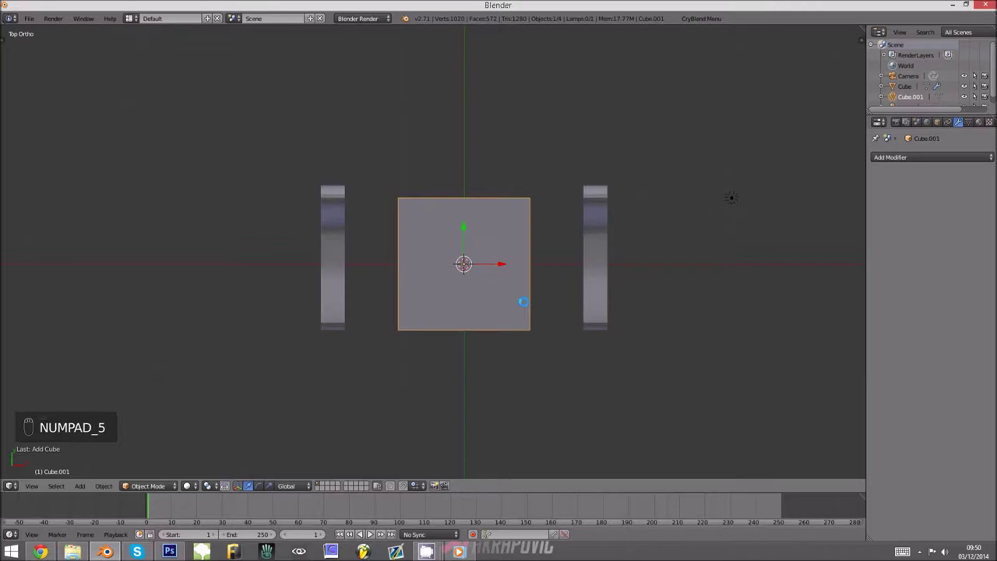
pyautogui.press('s')
pyautogui.press('x')
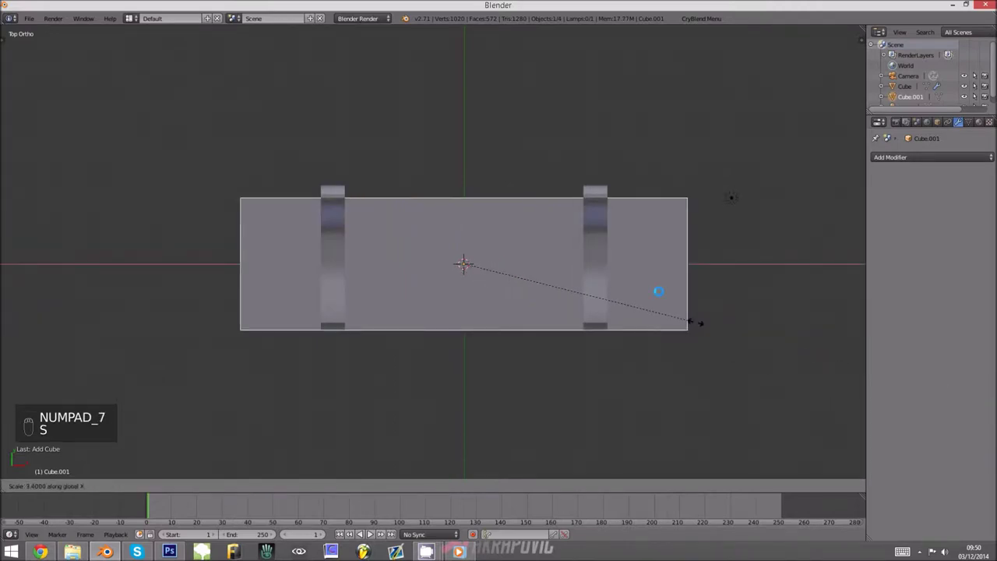
pyautogui.click(624, 277)
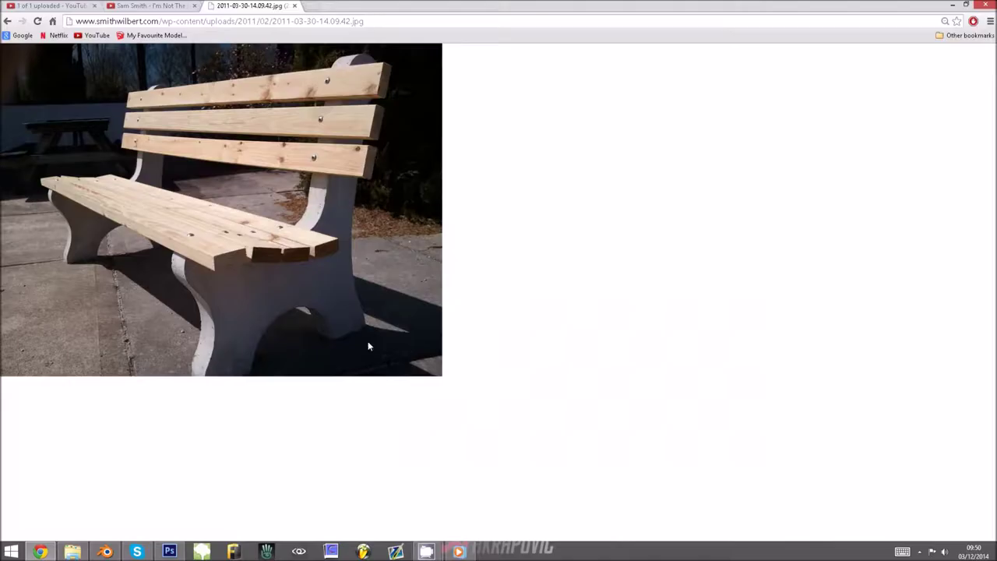
# Switch back to Blender and flatten the cube along Z and narrow it along Y in right orthographic view.
pyautogui.hotkey('alt', 'Tab')
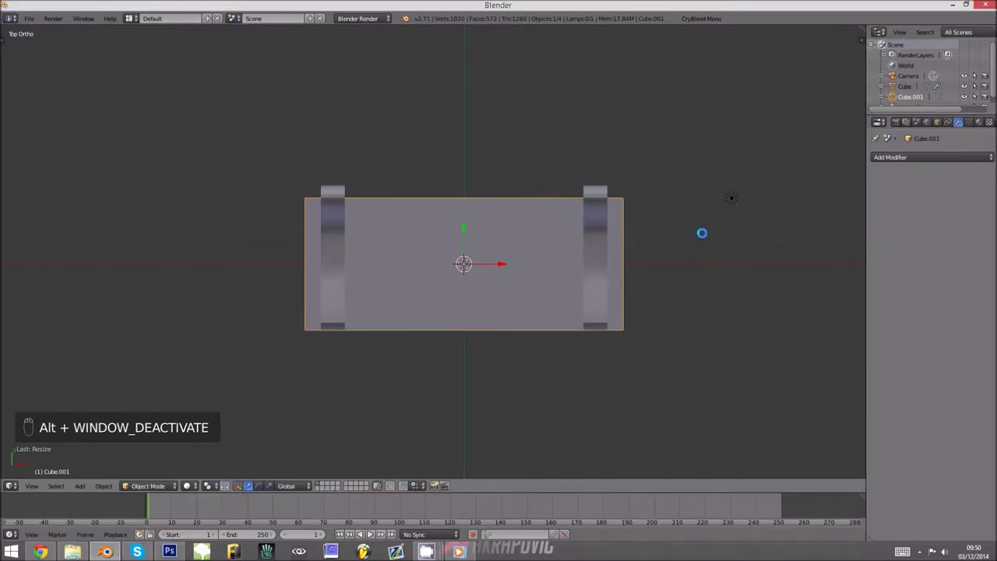
pyautogui.press('KP_1')
pyautogui.press('KP_3')
pyautogui.press('z')
pyautogui.press('s')
pyautogui.press('z')
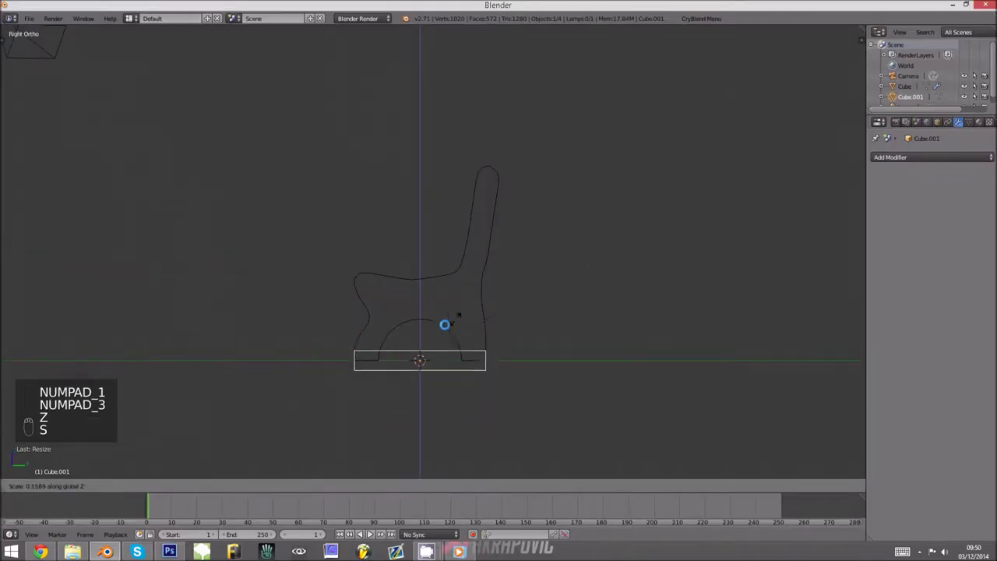
pyautogui.click(433, 334)
pyautogui.press('s')
pyautogui.press('y')
pyautogui.click(437, 347)
# Move the plank onto the front edge of the seat, about -0.82 along Y and 1.39 along Z.
pyautogui.press('s')
pyautogui.press('g')
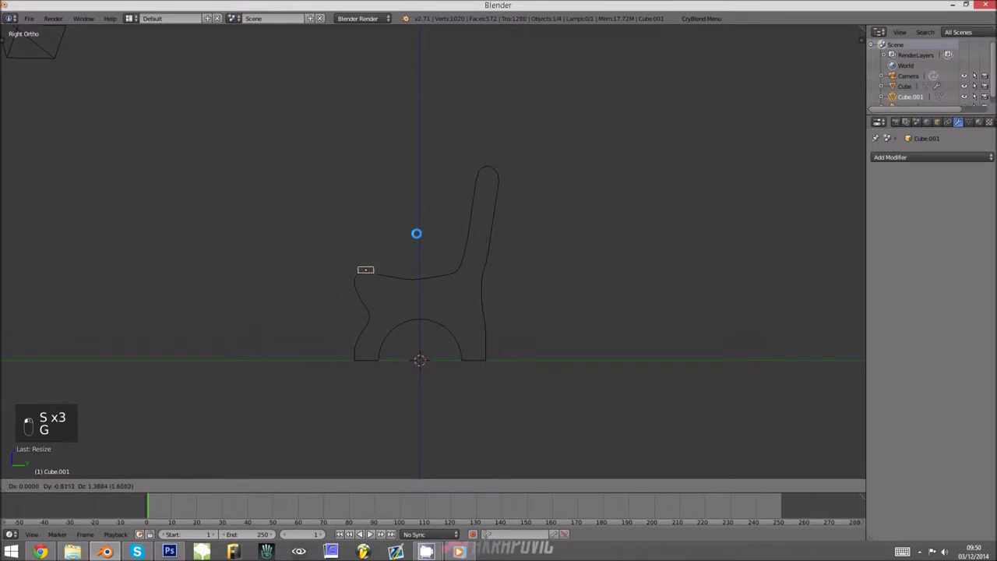
pyautogui.click(417, 233)
pyautogui.press('z')
pyautogui.moveTo(410, 236); pyautogui.dragTo(465, 293, button='middle')
pyautogui.scroll(-3, 461, 256)
pyautogui.moveTo(460, 256); pyautogui.dragTo(425, 258, button='middle')
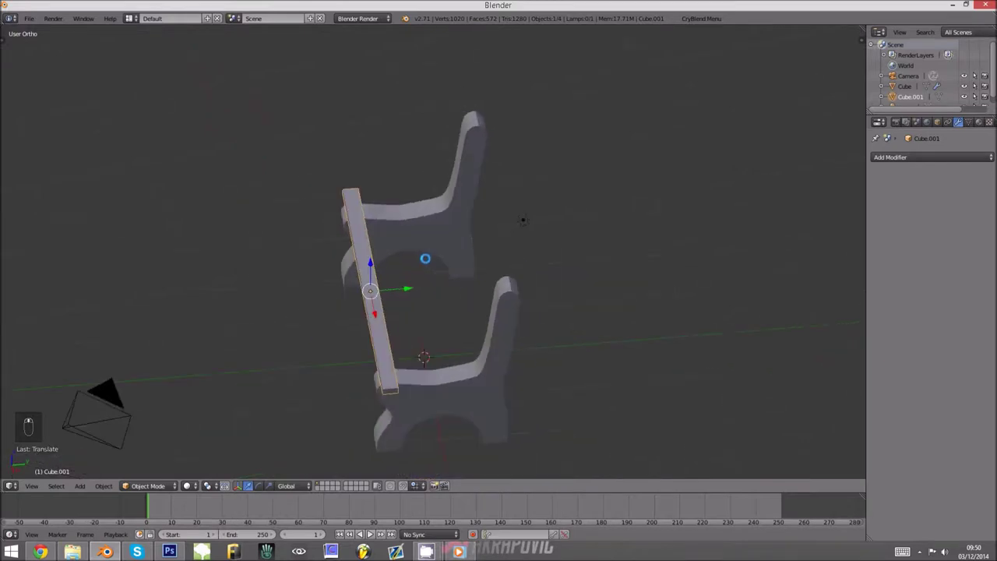
# Snap the 3D cursor to the plank and add a Path curve at that point.
pyautogui.hotkey('shift', 's')
pyautogui.click(385, 249)
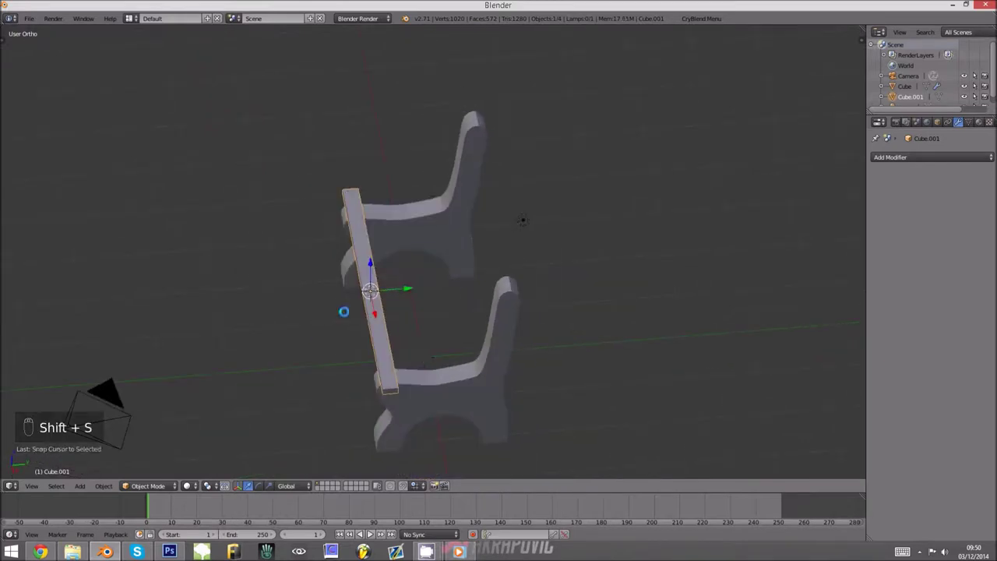
pyautogui.moveTo(345, 311); pyautogui.dragTo(445, 305, button='middle')
pyautogui.click(892, 157)
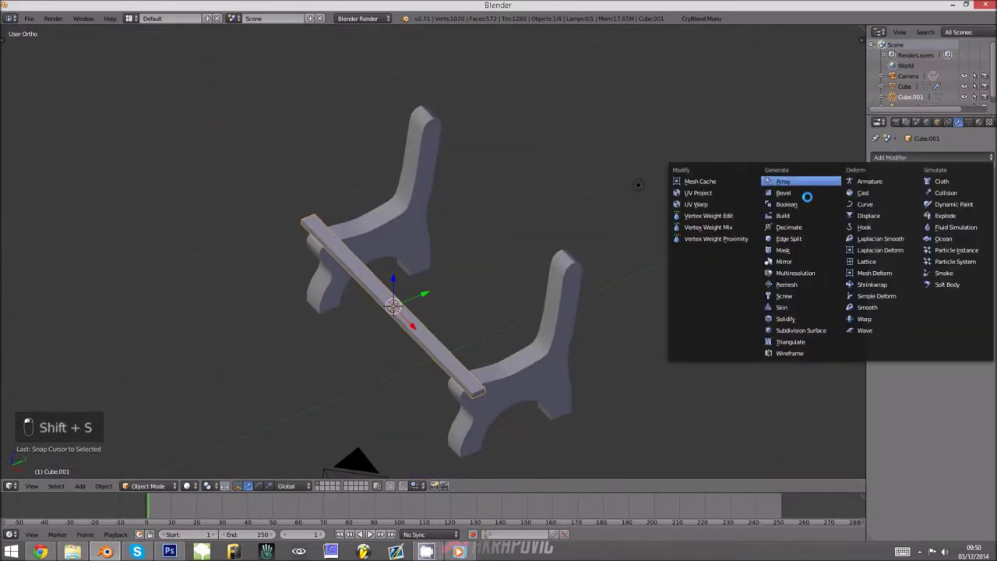
pyautogui.hotkey('shift', 'a')
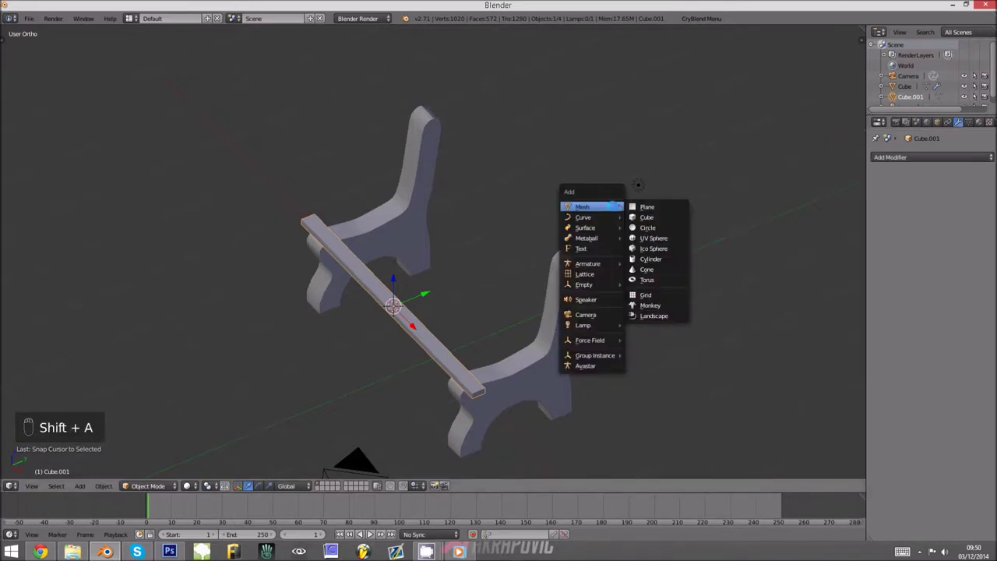
pyautogui.moveTo(592, 217)
pyautogui.click(644, 264)
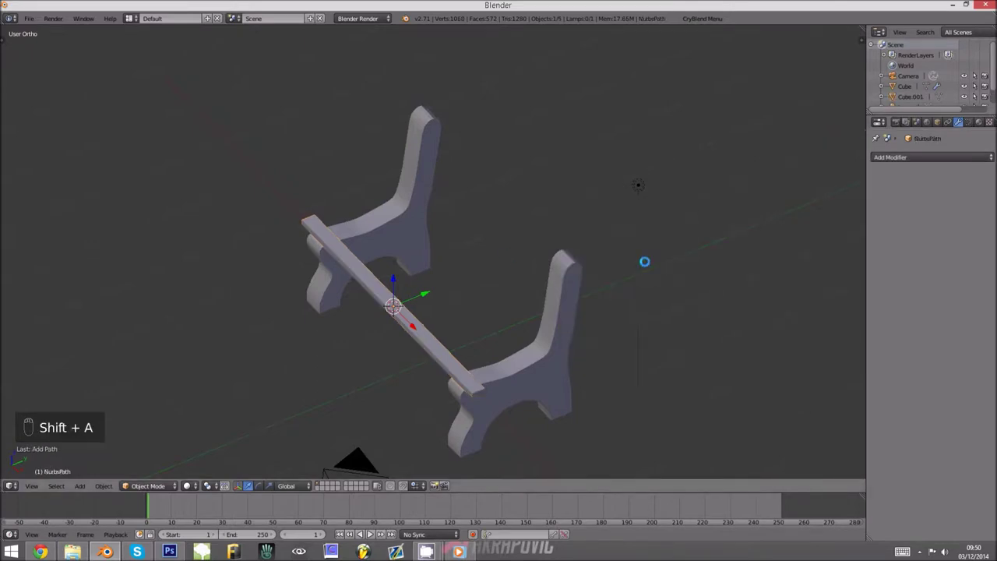
# In Edit Mode, shift the path's points along its length so that one end sits at the plank's centre.
pyautogui.press('z')
pyautogui.moveTo(494, 273); pyautogui.dragTo(521, 283, button='middle')
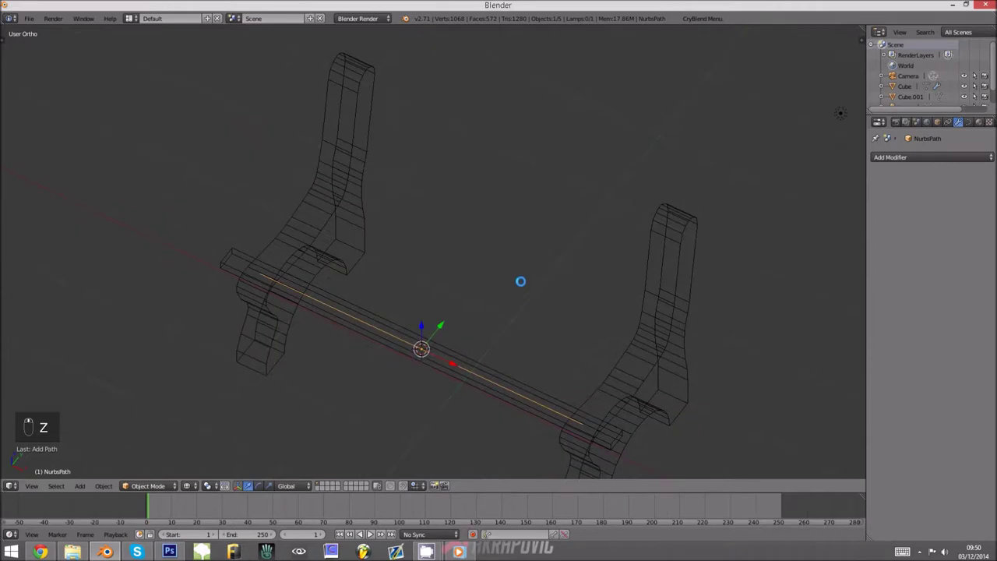
pyautogui.press('Tab')
pyautogui.press('g')
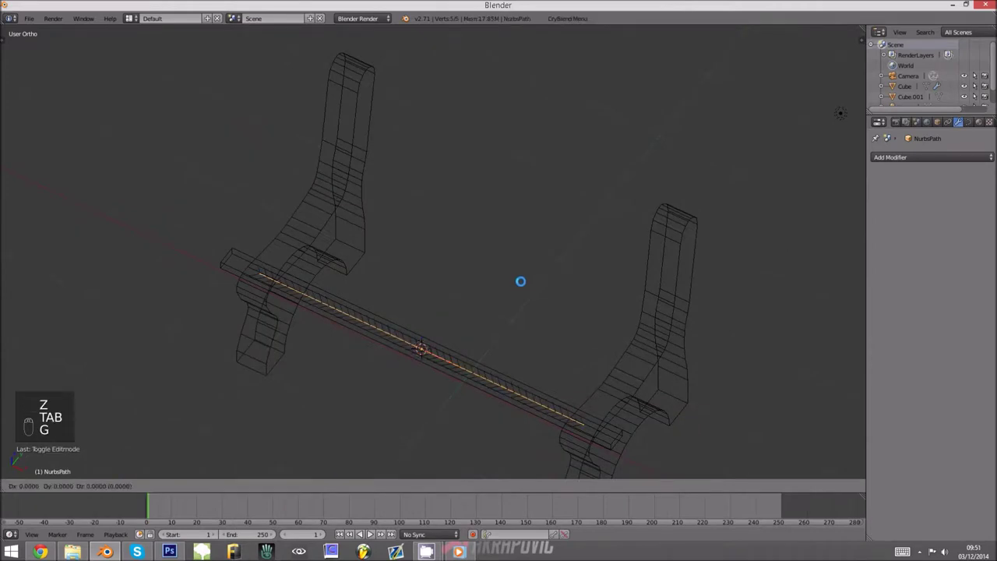
pyautogui.click(634, 346)
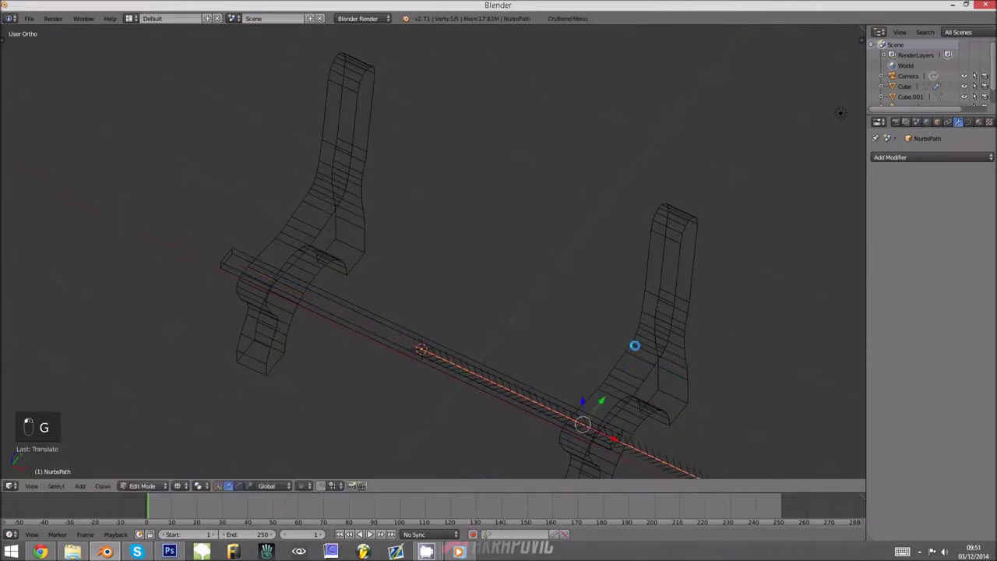
# Rotate the path 90 degrees about Z so it runs from front to back, and apply its rotation.
pyautogui.press('Tab')
pyautogui.write('rz90')
pyautogui.press('Return')
pyautogui.press('Tab')
pyautogui.press('z')
pyautogui.moveTo(593, 378)
pyautogui.mouseDown(button='middle')
pyautogui.moveTo(505, 350)
pyautogui.moveTo(379, 337)
pyautogui.moveTo(444, 349)
pyautogui.moveTo(403, 396)
pyautogui.mouseUp(button='middle')
pyautogui.scroll(3, 445, 349)
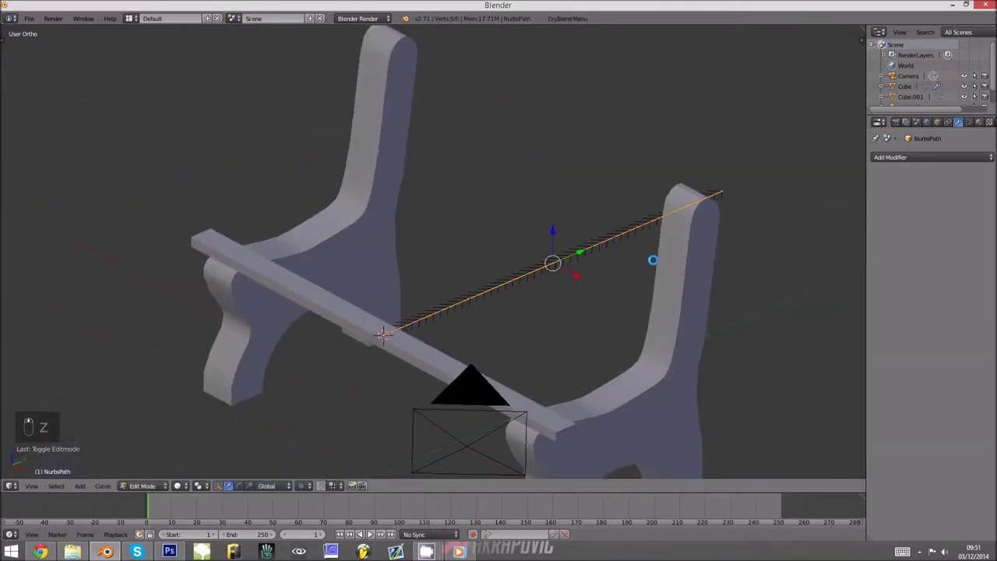
pyautogui.press('Tab')
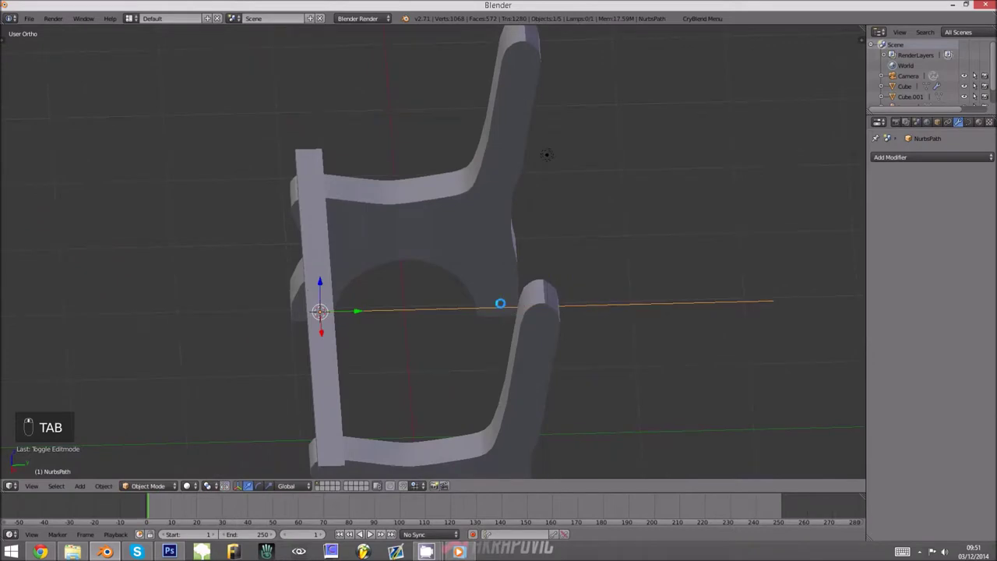
pyautogui.hotkey('shift', 'a')
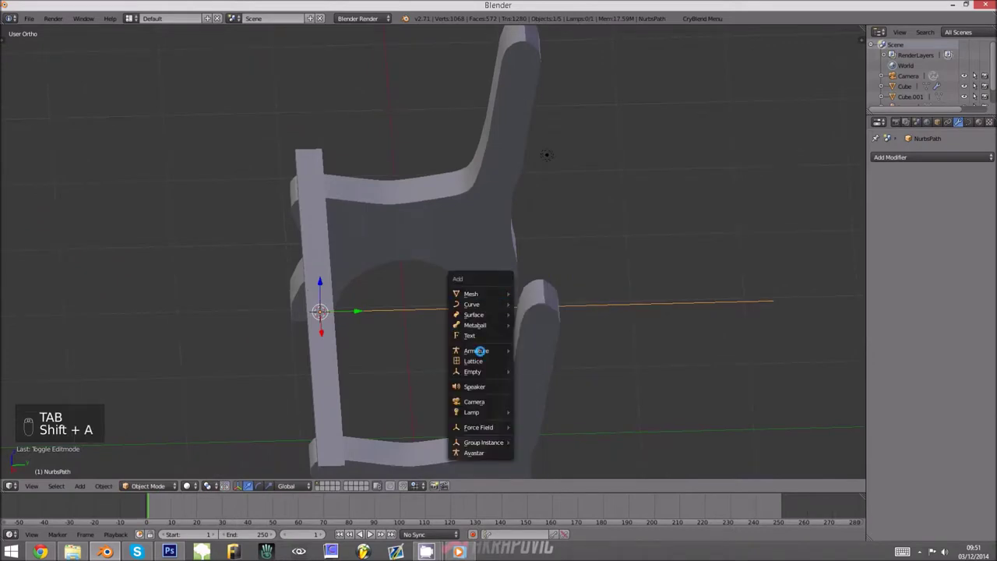
pyautogui.hotkey('ctrl', 'a')
pyautogui.click(406, 351)
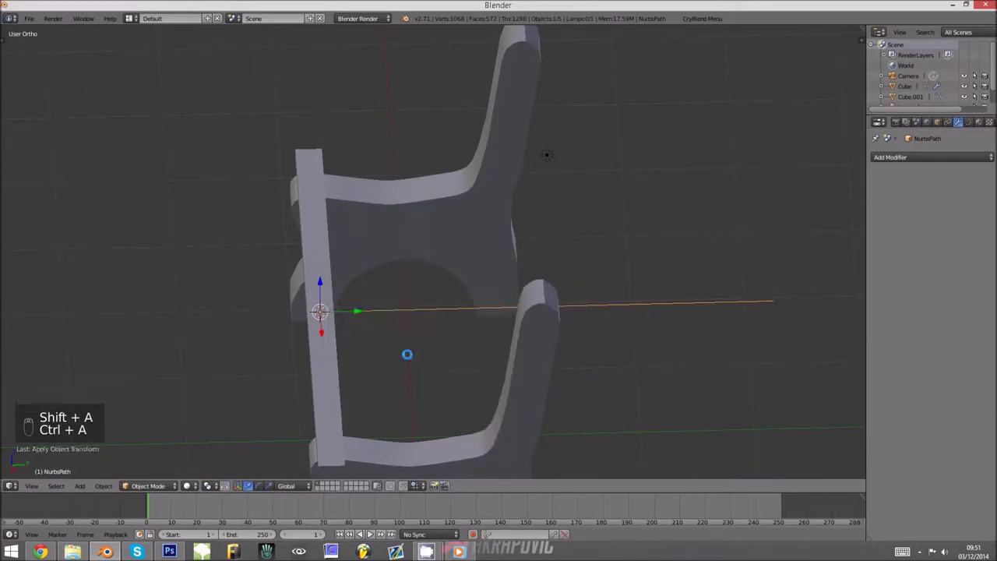
# Add a Curve modifier with NurbsPath as its object to the plank, and rotate the plank 90 degrees back across both supports.
pyautogui.rightClick(342, 346)
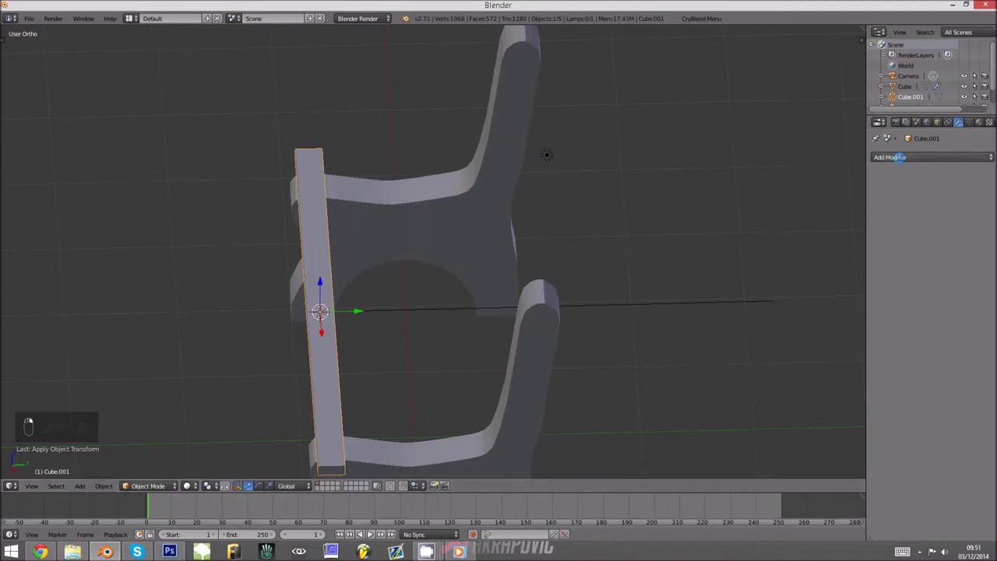
pyautogui.click(887, 159)
pyautogui.click(864, 204)
pyautogui.click(904, 218)
pyautogui.click(889, 232)
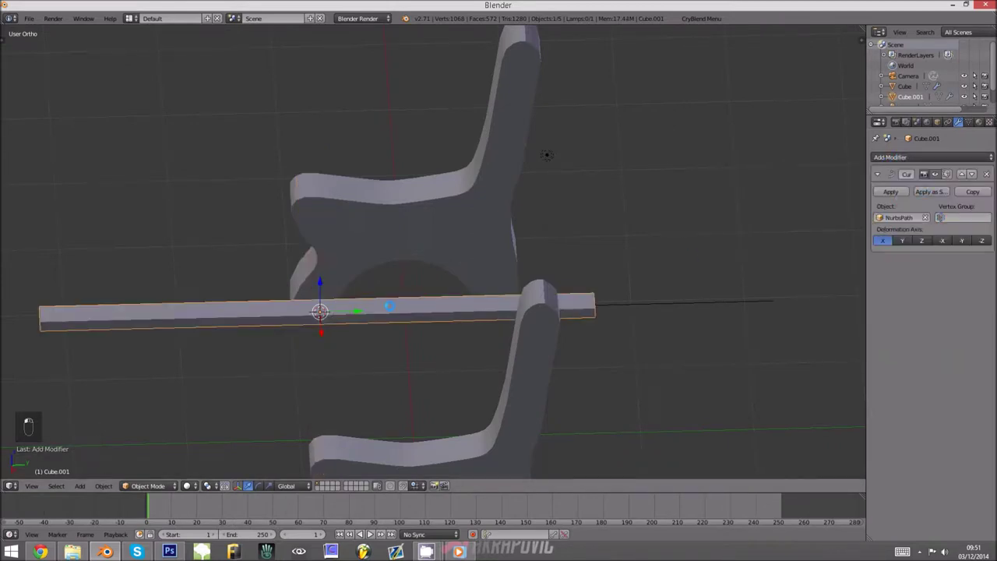
pyautogui.write('rx90')
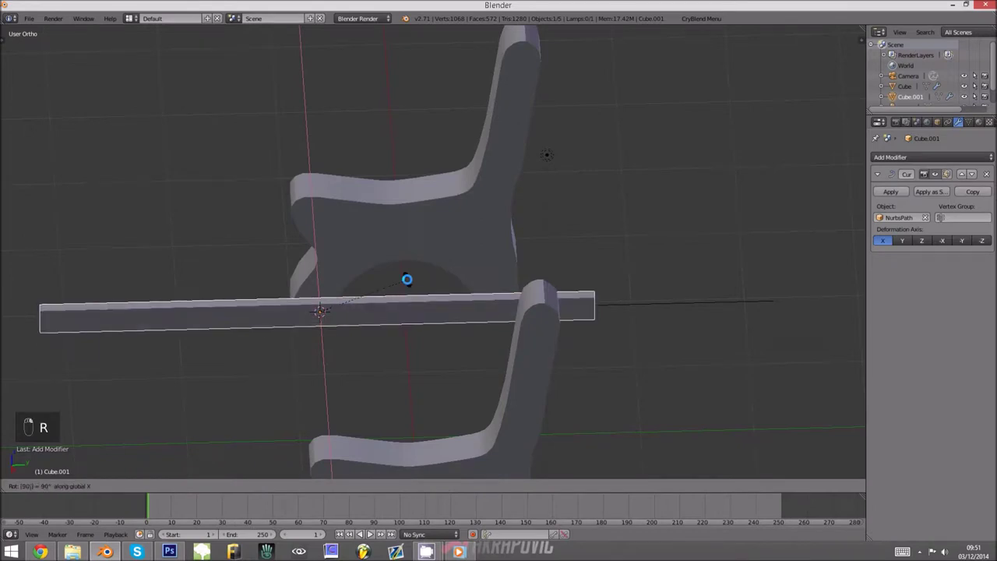
pyautogui.press('Return')
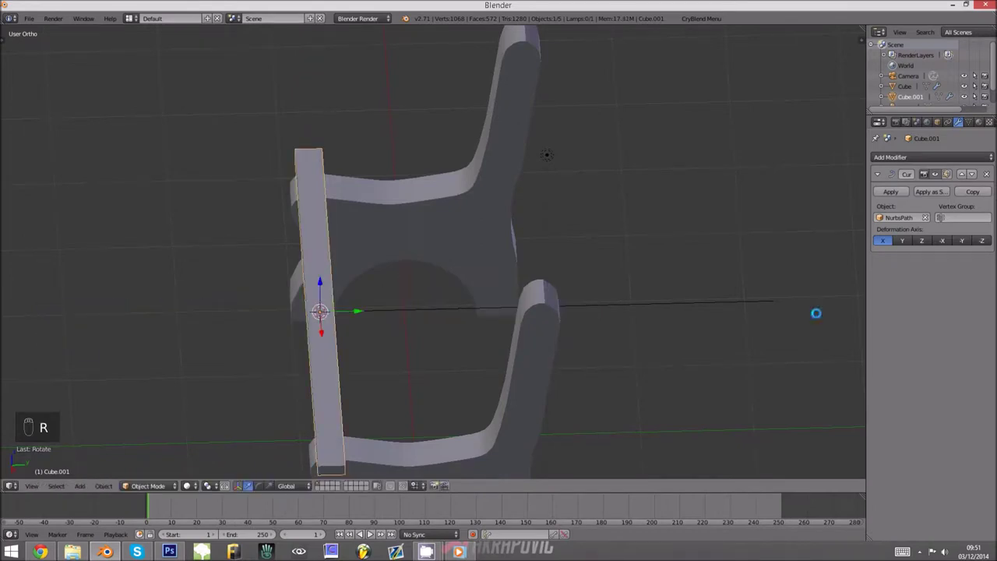
# Add an Array modifier to the plank with an X relative offset of 1.4 and a count of 6.
pyautogui.click(894, 156)
pyautogui.click(800, 184)
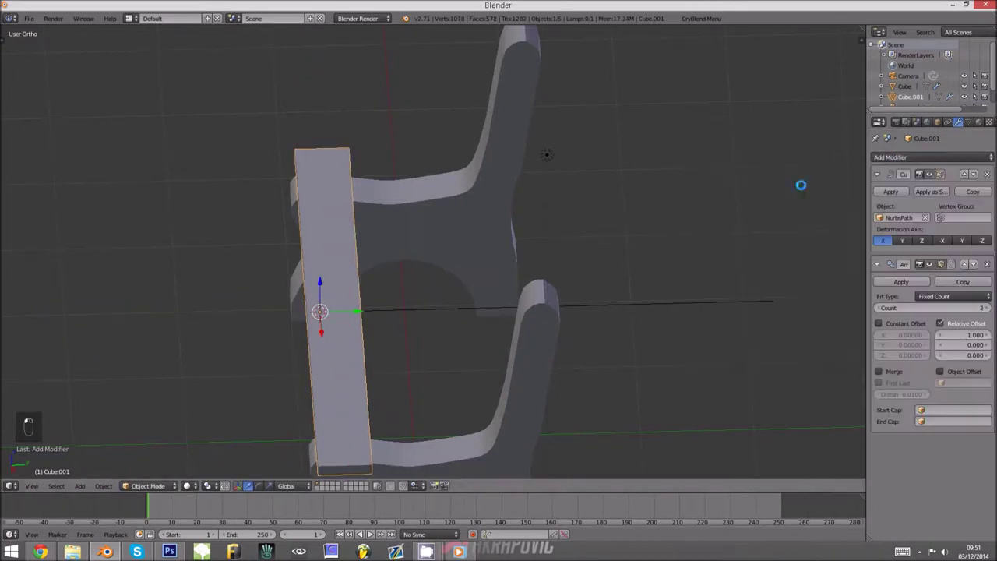
pyautogui.moveTo(983, 335); pyautogui.dragTo(988, 332)
pyautogui.click(987, 308)
pyautogui.click(987, 308)
pyautogui.click(987, 308)
pyautogui.click(987, 308)
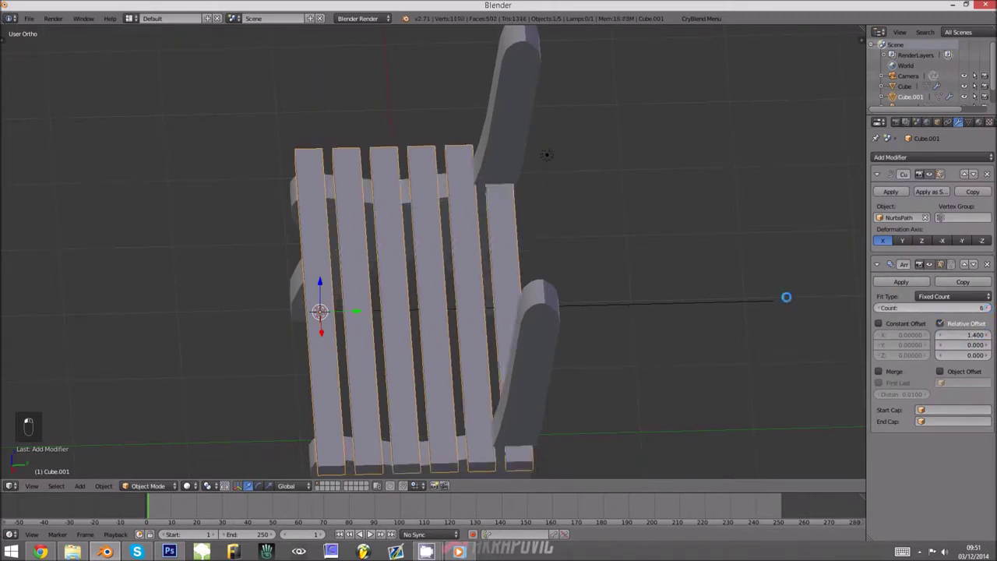
# Edit the path in right wireframe view and move its rear end point to the top of the backrest.
pyautogui.rightClick(624, 307)
pyautogui.press('Tab')
pyautogui.press('KP_1')
pyautogui.press('KP_3')
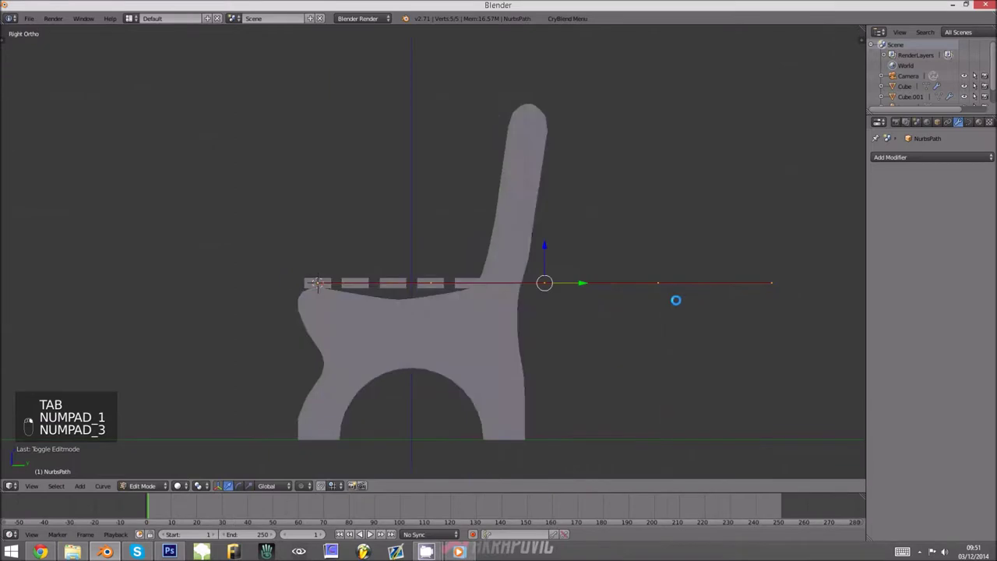
pyautogui.press('z')
pyautogui.press('a')
pyautogui.press('c')
pyautogui.press('g')
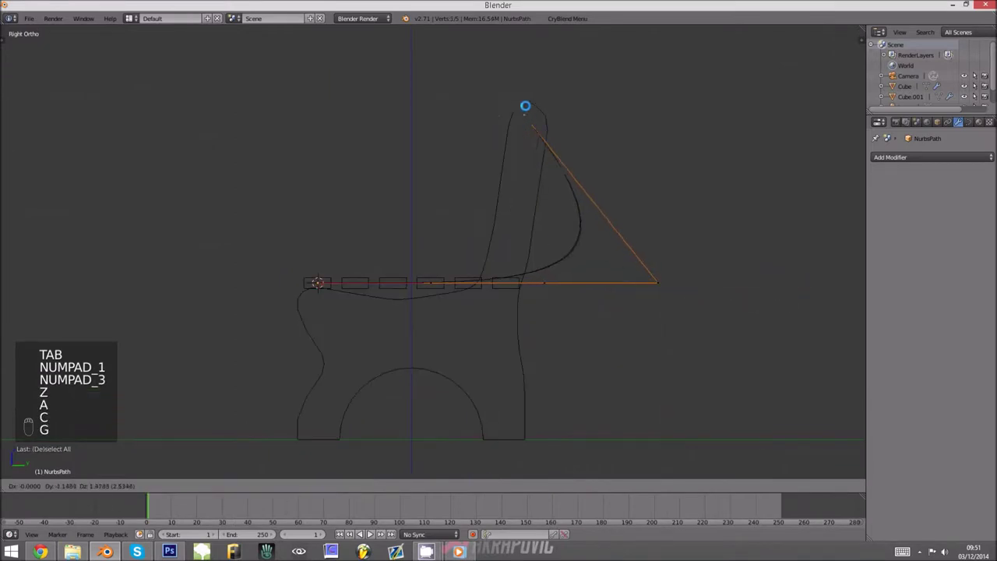
pyautogui.click(527, 106)
# Move the path's next two control points into the lower backrest and the corner between seat and back.
pyautogui.press('a')
pyautogui.press('c')
pyautogui.click(654, 284)
pyautogui.press('g')
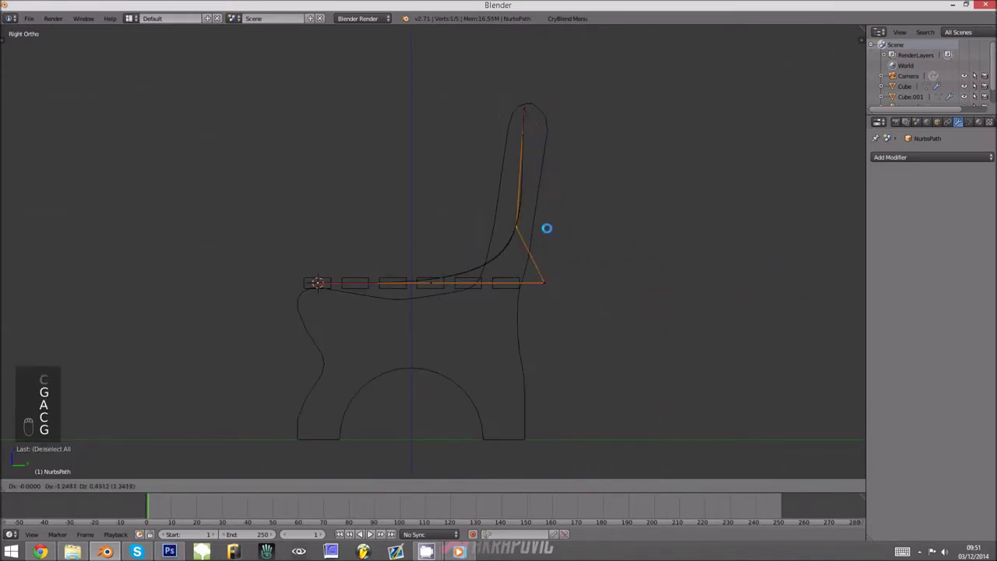
pyautogui.click(518, 226)
pyautogui.press('a')
pyautogui.press('c')
pyautogui.click(543, 281)
pyautogui.press('g')
pyautogui.click(530, 271)
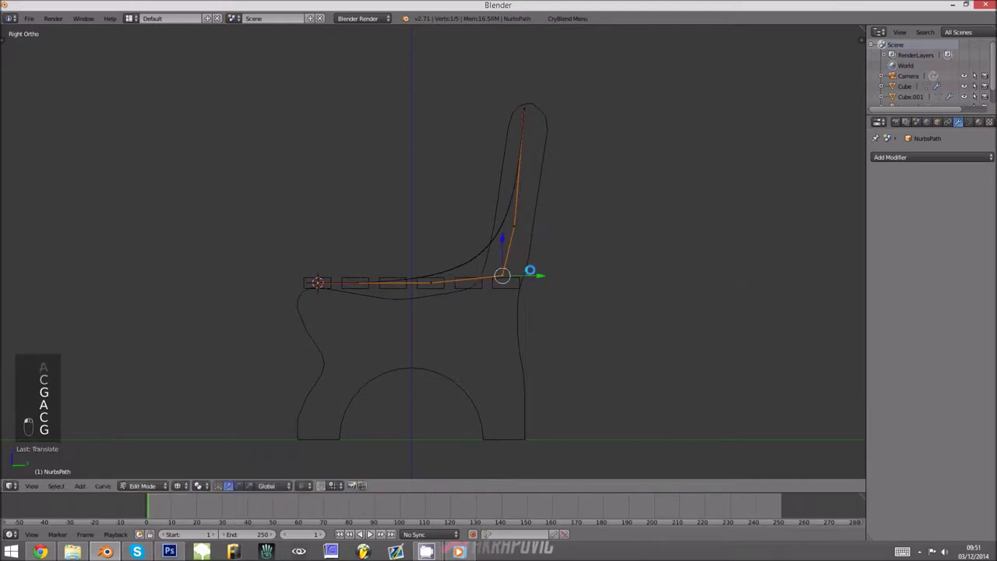
pyautogui.press('z')
pyautogui.press('Tab')
# Apply the plank's rotation and place its Array modifier above the Curve modifier so the planks follow the path.
pyautogui.moveTo(501, 276)
pyautogui.mouseDown(button='middle')
pyautogui.moveTo(442, 311)
pyautogui.moveTo(457, 317)
pyautogui.mouseUp(button='middle')
pyautogui.rightClick(458, 317)
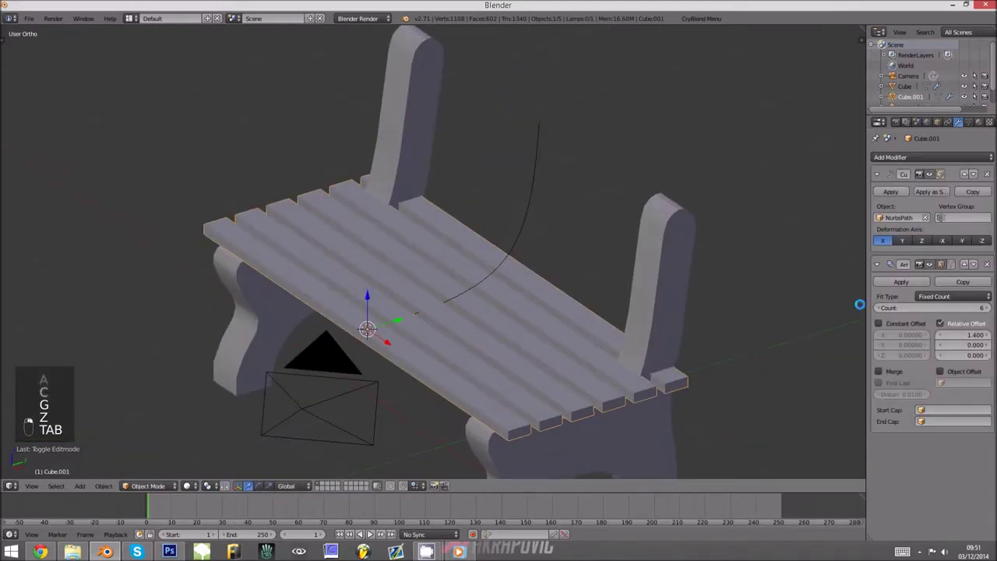
pyautogui.click(963, 264)
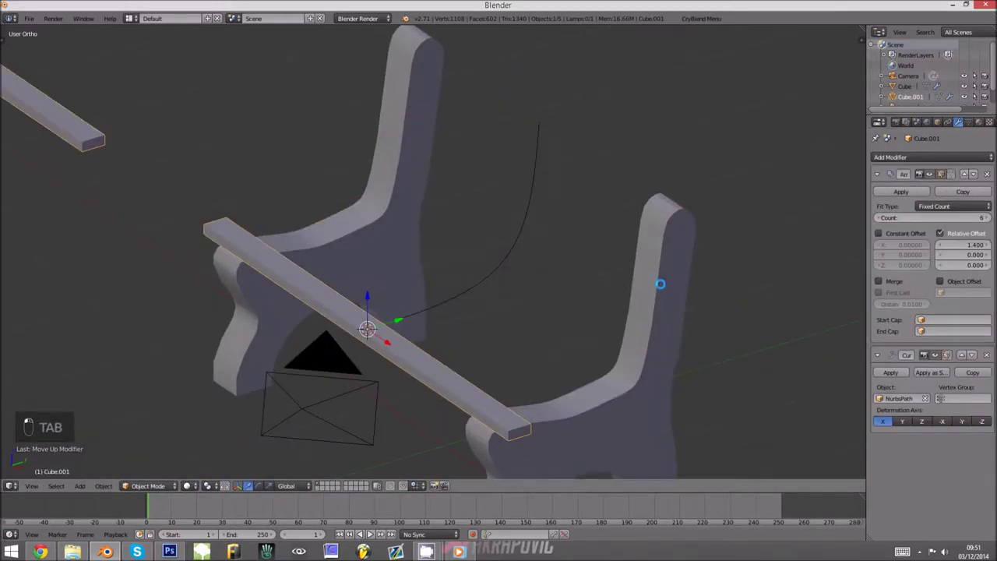
pyautogui.click(972, 174)
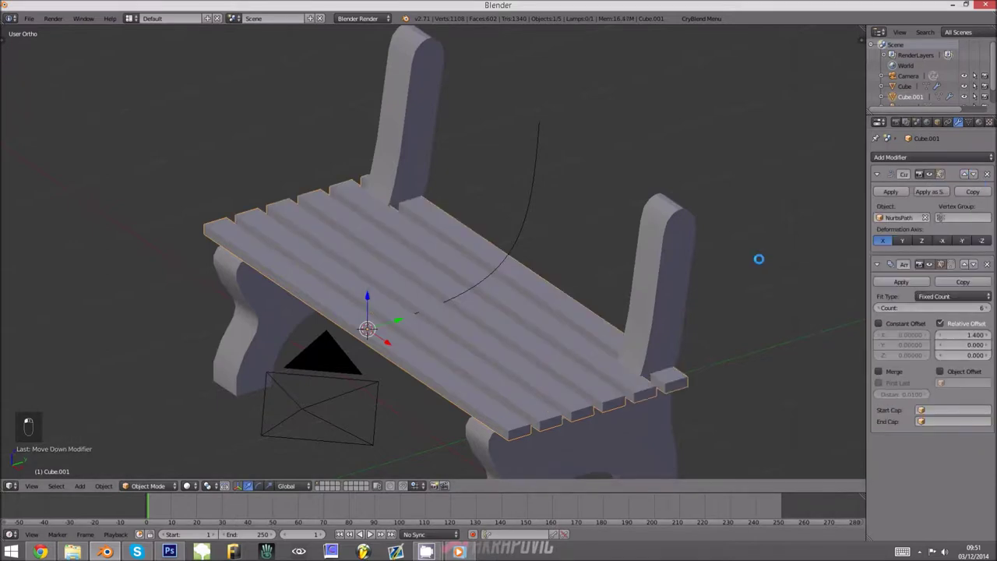
pyautogui.scroll(-2, 735, 271)
pyautogui.hotkey('ctrl', 'a')
pyautogui.click(646, 283)
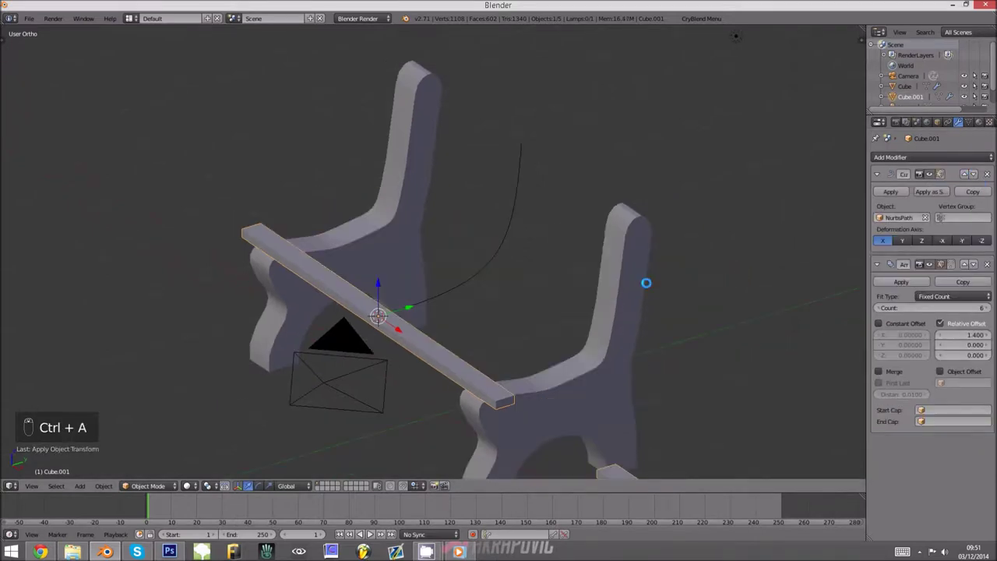
pyautogui.scroll(-1, 643, 101)
pyautogui.hotkey('ctrl', 'z')
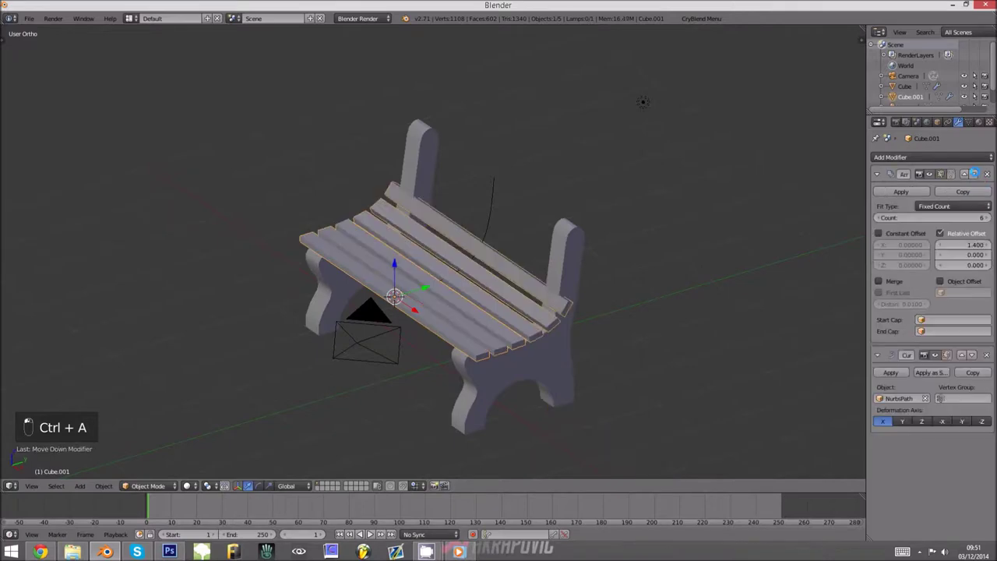
# Lower the path's seat control point so that the planks dip along the curved seat.
pyautogui.moveTo(755, 254); pyautogui.dragTo(613, 282, button='middle')
pyautogui.moveTo(686, 203); pyautogui.dragTo(446, 314, button='middle')
pyautogui.scroll(3, 447, 314)
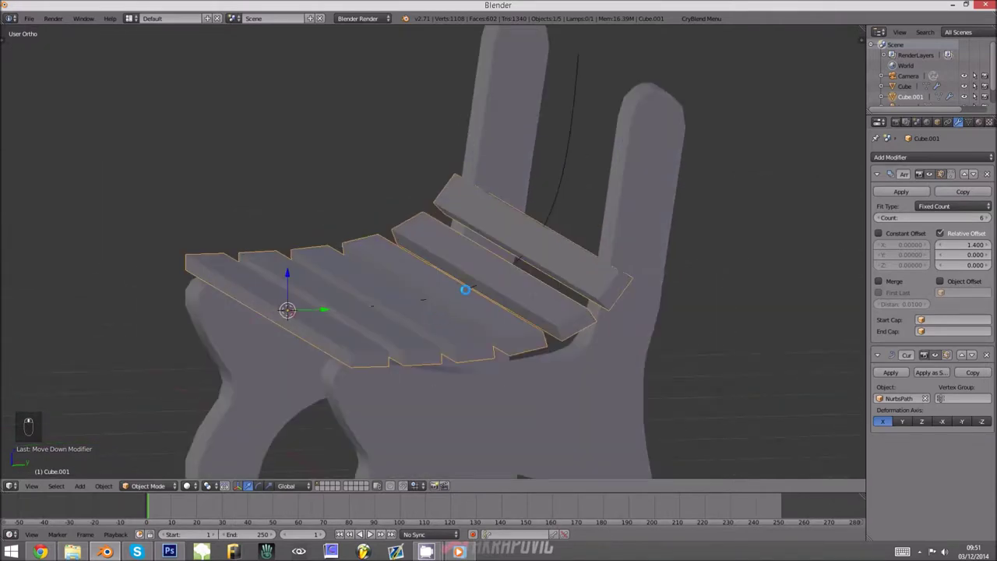
pyautogui.rightClick(466, 288)
pyautogui.press('Tab')
pyautogui.press('g')
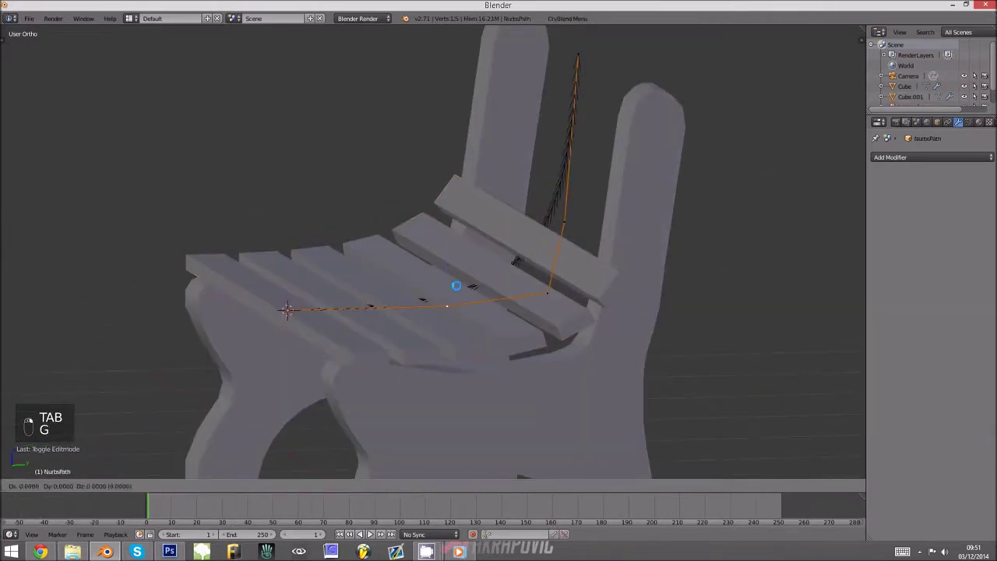
pyautogui.click(449, 310)
# Compare the bench with the reference photo, and shift the path's front end point slightly forward and down in right wireframe view.
pyautogui.press('KP_1')
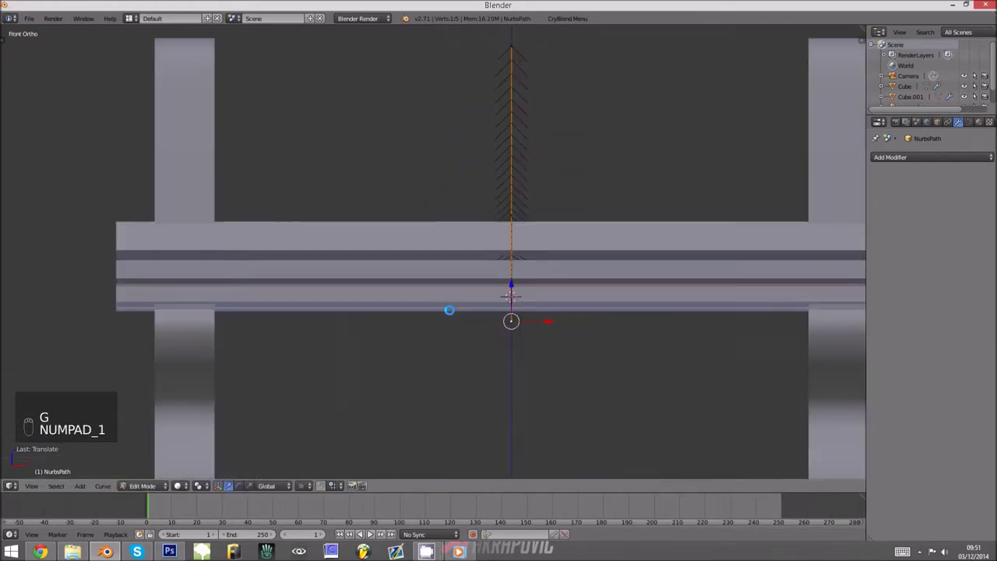
pyautogui.press('KP_3')
pyautogui.hotkey('alt', 'Tab')
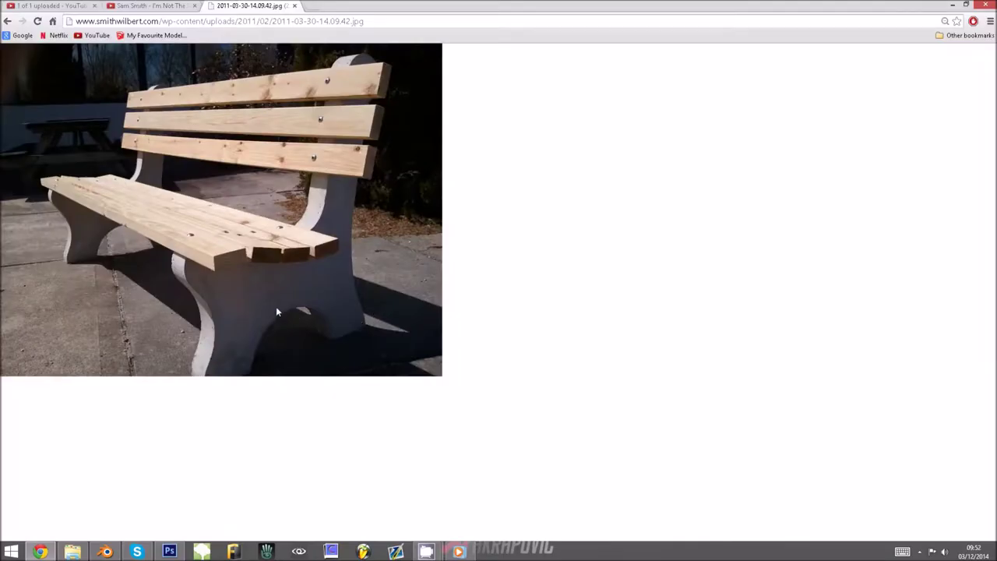
pyautogui.hotkey('alt', 'Tab')
pyautogui.press('z')
pyautogui.rightClick(267, 297)
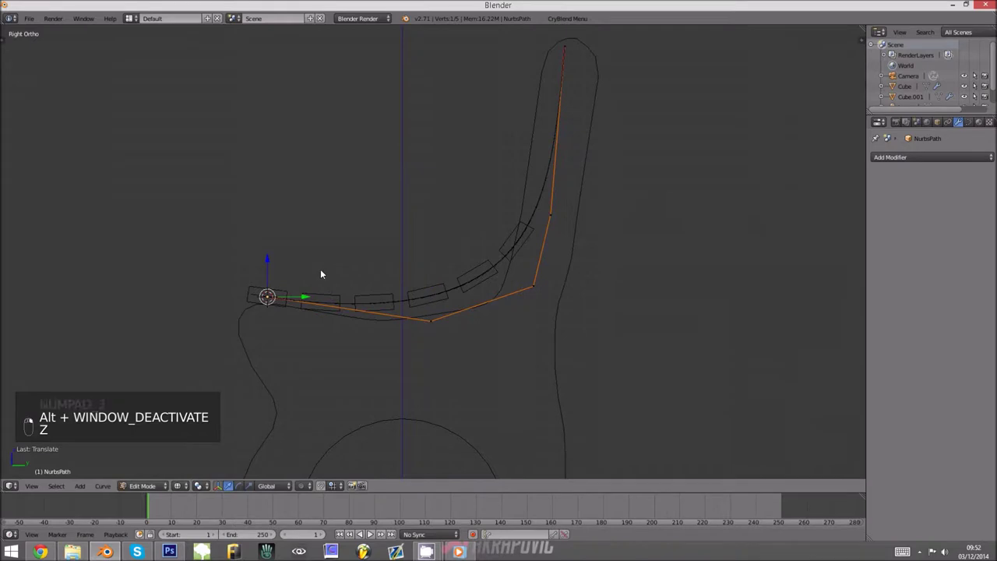
pyautogui.press('g')
pyautogui.press('a')
# Raise the path's middle seat control point above the seat profile and shift it slightly forward.
pyautogui.press('c')
pyautogui.click(431, 322)
pyautogui.rightClick(431, 322)
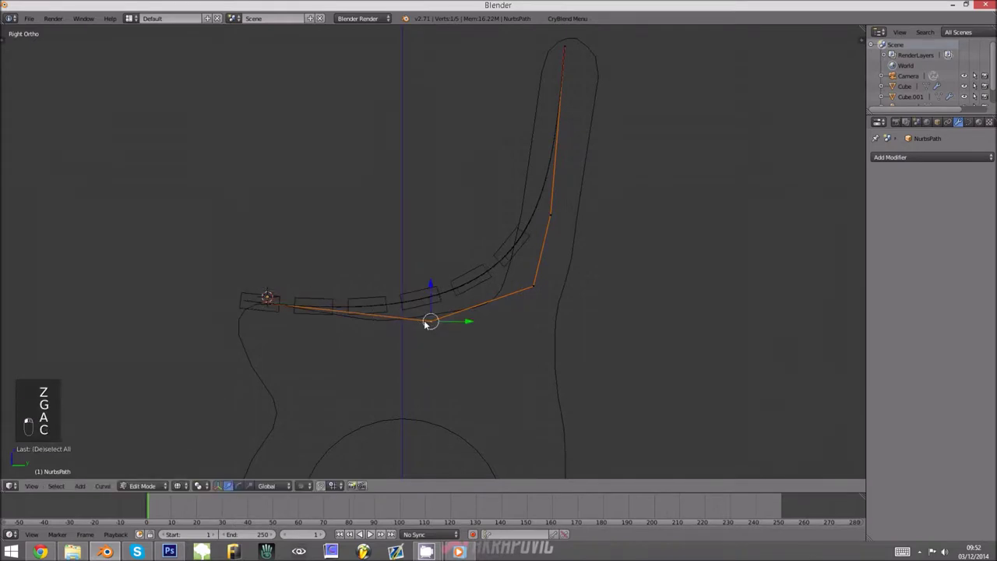
pyautogui.press('g')
pyautogui.click(406, 288)
pyautogui.hotkey('ctrl', 'r')
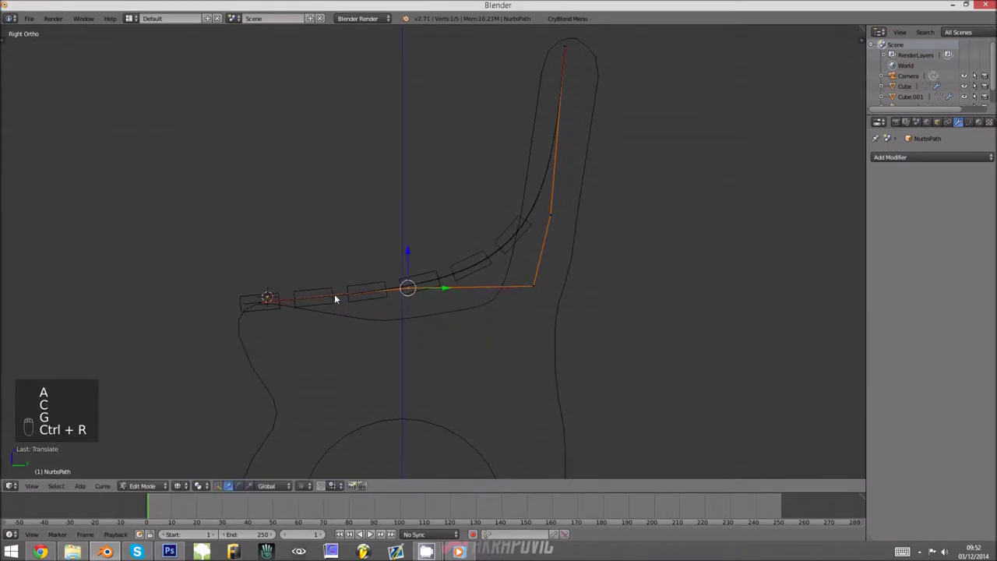
# Subdivide the path segment between the front end point and the middle seat control point.
pyautogui.rightClick(261, 301)
pyautogui.keyDown('shift'); pyautogui.rightClick(401, 289); pyautogui.keyUp('shift')
pyautogui.press('w')
pyautogui.click(401, 289)
pyautogui.rightClick(268, 303)
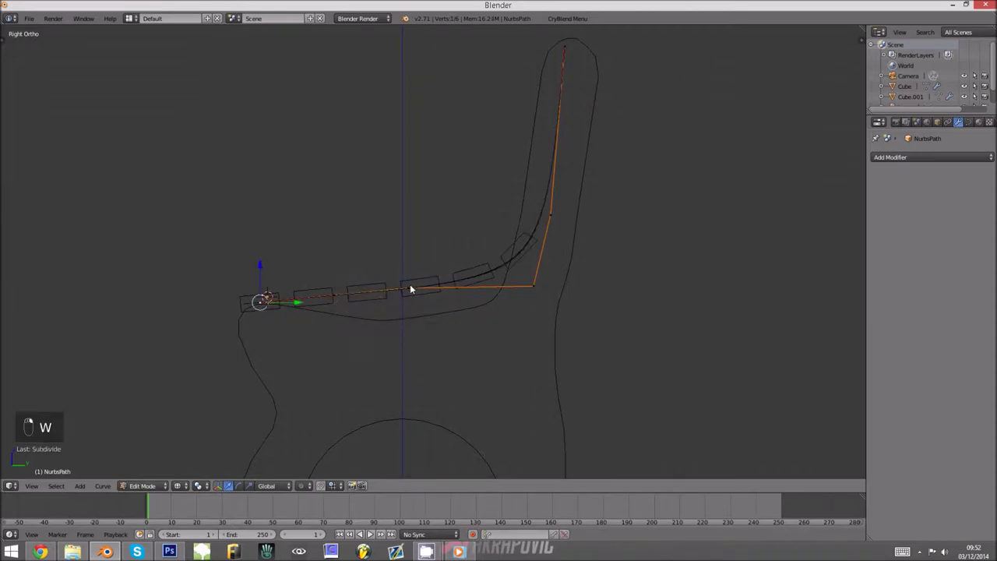
# Lower the new control point in the front half of the path onto the curved seat profile in right view.
pyautogui.moveTo(357, 279); pyautogui.dragTo(348, 343, button='middle')
pyautogui.scroll(3, 348, 348)
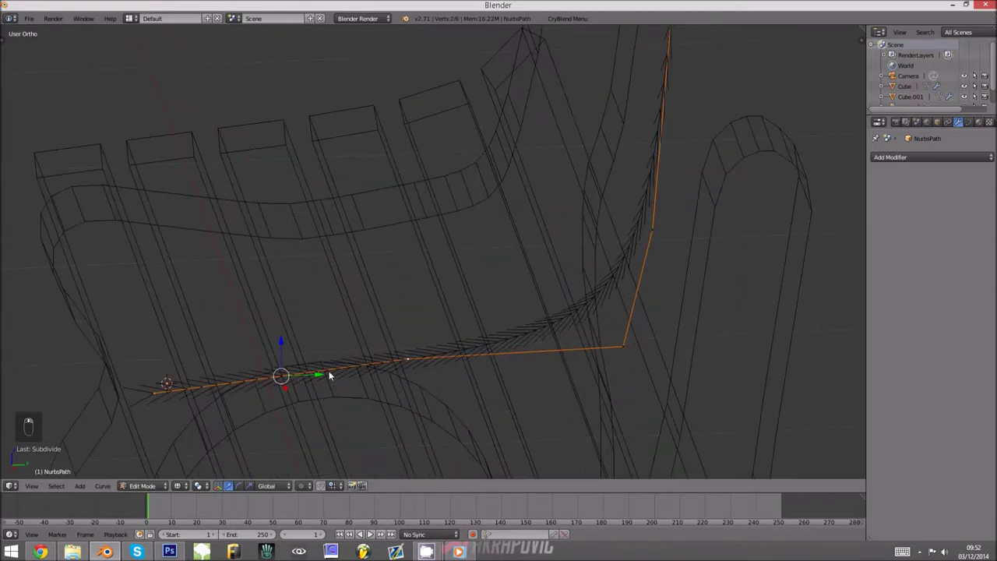
pyautogui.moveTo(282, 378); pyautogui.dragTo(325, 311, button='middle')
pyautogui.press('KP_1')
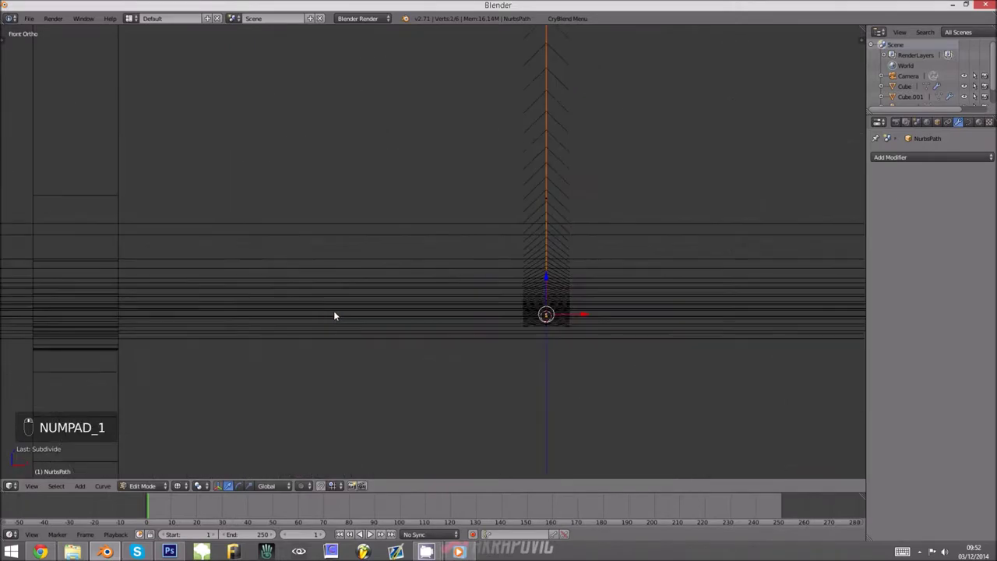
pyautogui.press('KP_2')
pyautogui.press('KP_3')
pyautogui.press('w')
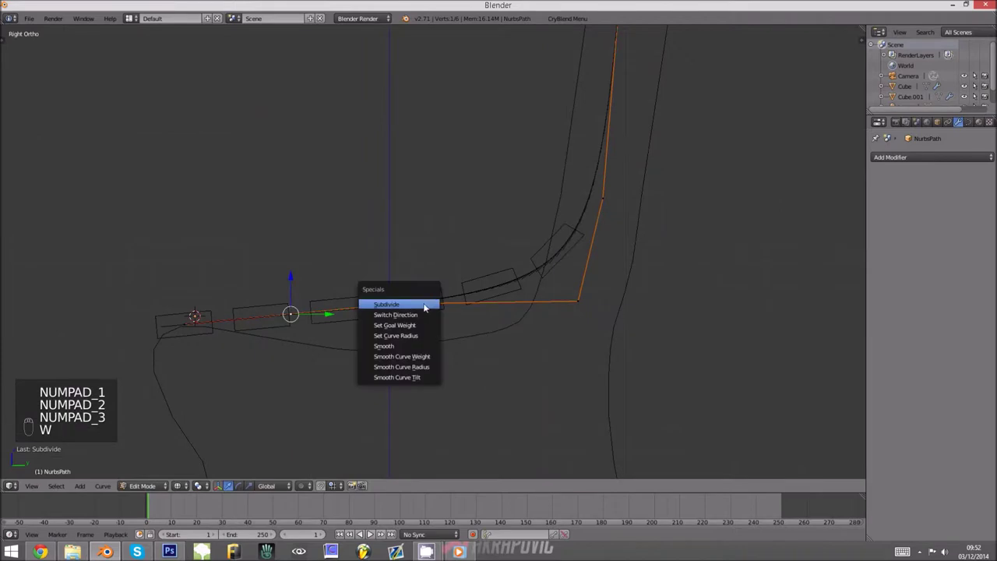
pyautogui.press('g')
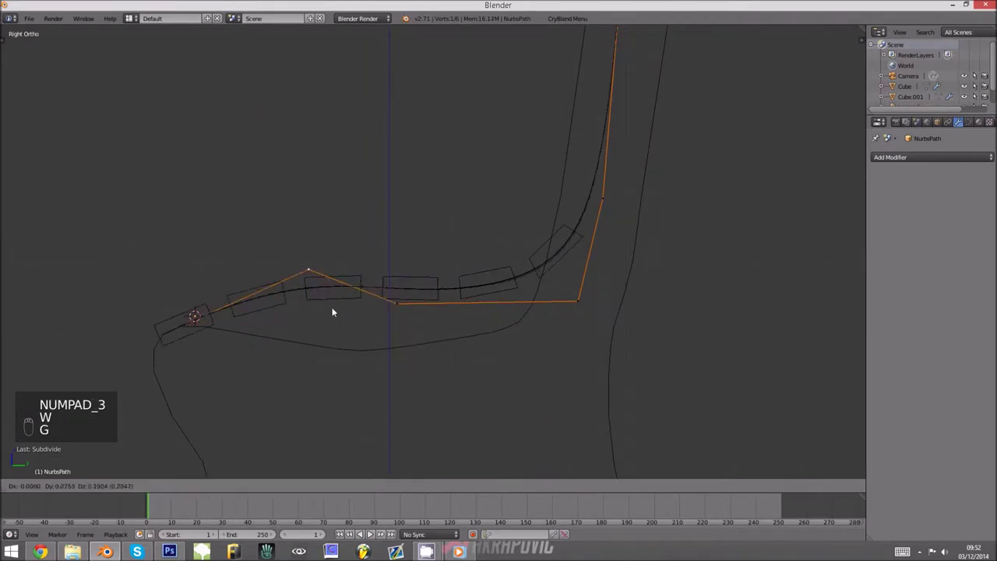
pyautogui.rightClick(296, 333)
pyautogui.press('g')
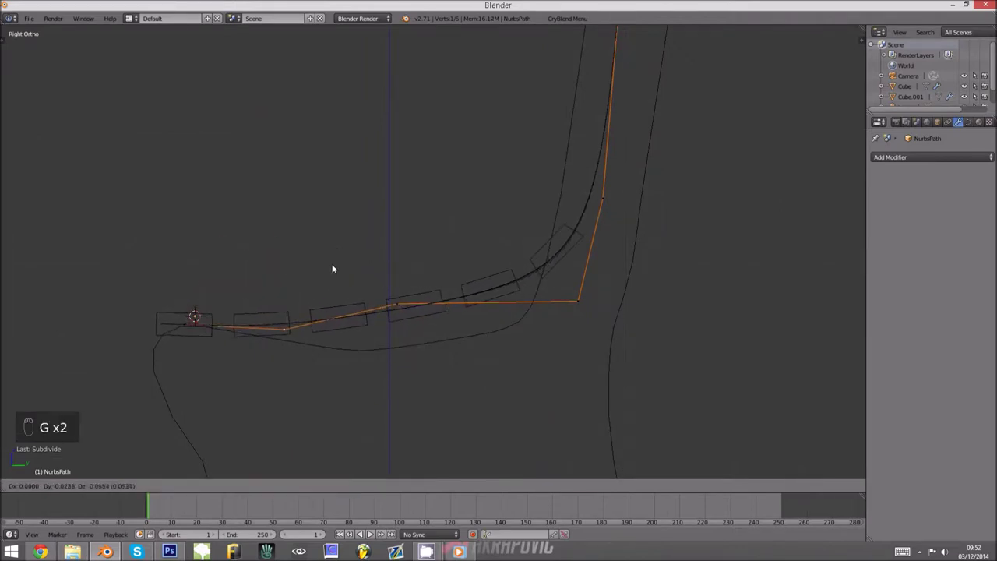
pyautogui.click(333, 271)
# Subdivide the path's frontmost segment and raise the new control point slightly above the seat's front edge.
pyautogui.press('w')
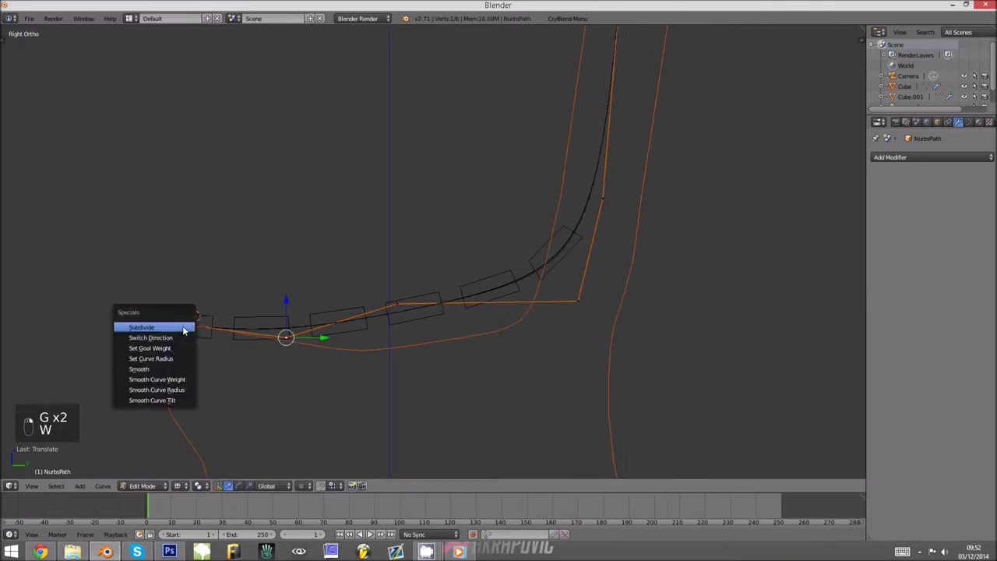
pyautogui.rightClick(187, 322)
pyautogui.press('w')
pyautogui.click(351, 331)
pyautogui.press('g')
pyautogui.click(243, 329)
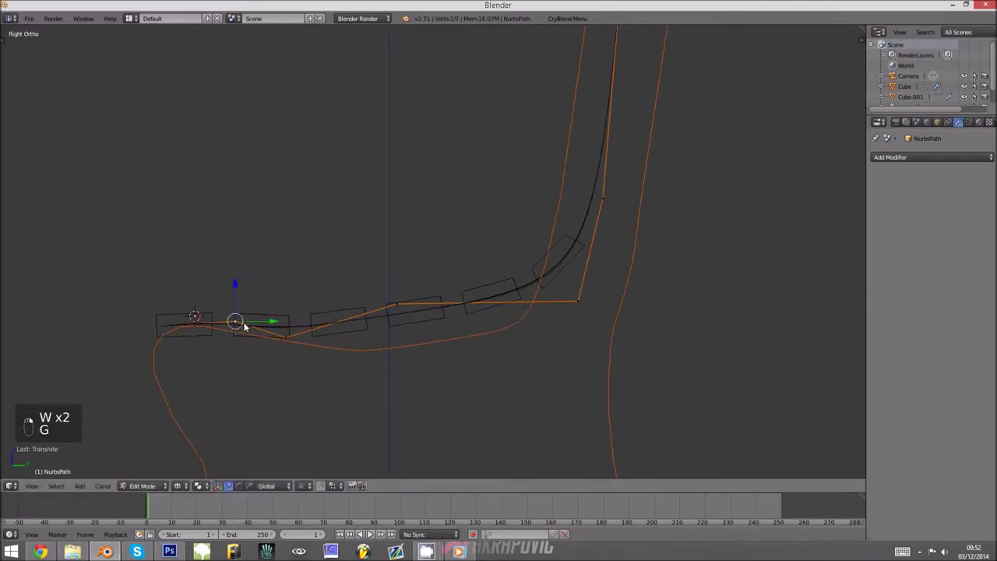
# Check how the planks sit on the supports in solid and wireframe shading from an angle and from the right.
pyautogui.click(302, 339)
pyautogui.press('z')
pyautogui.press('Tab')
pyautogui.moveTo(252, 361); pyautogui.dragTo(305, 334, button='middle')
pyautogui.press('Tab')
pyautogui.press('z')
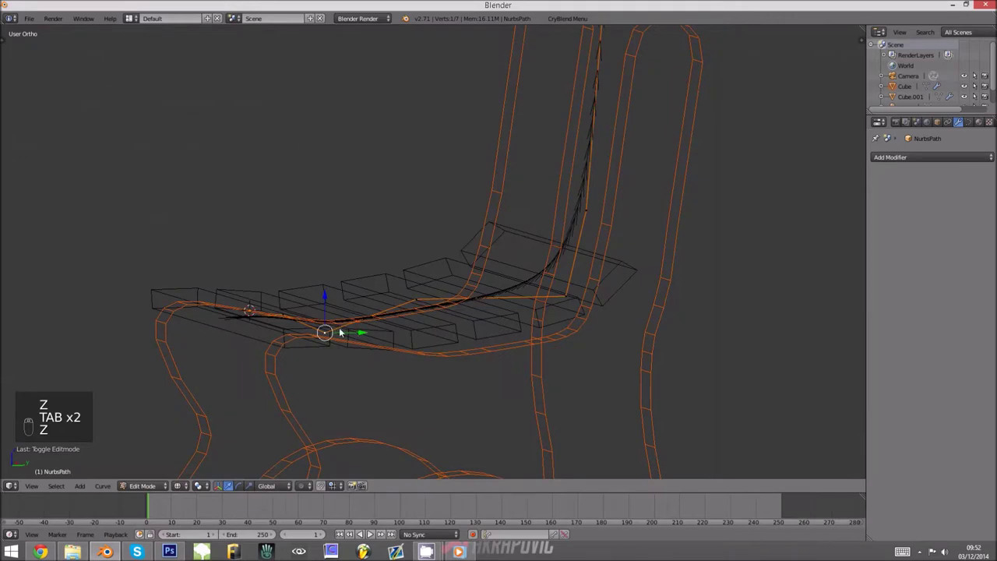
pyautogui.press('KP_1')
pyautogui.press('KP_3')
pyautogui.press('Tab')
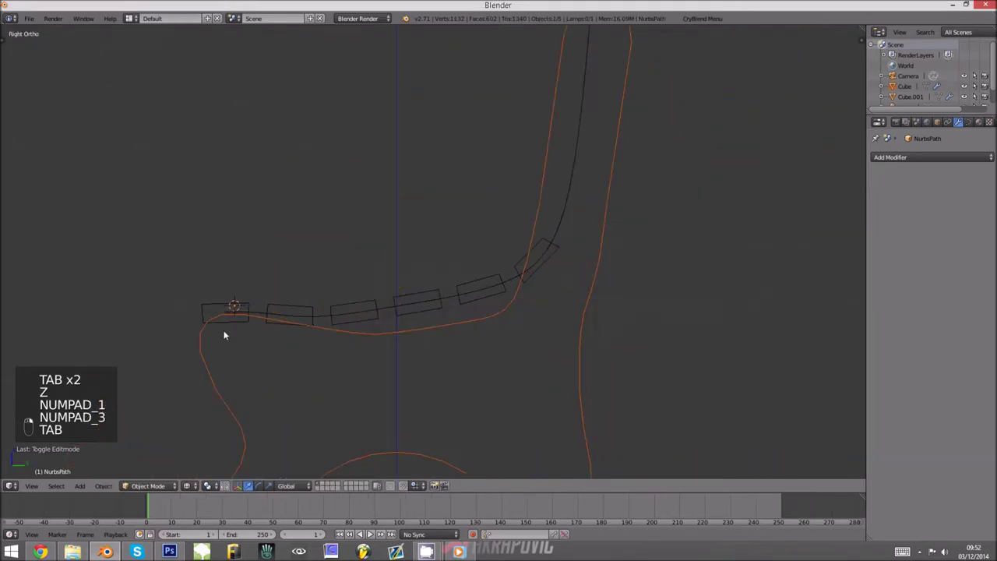
# Move the path's front end point slightly further forward and down over the seat's rounded front edge.
pyautogui.press('Tab')
pyautogui.rightClick(212, 313)
pyautogui.press('g')
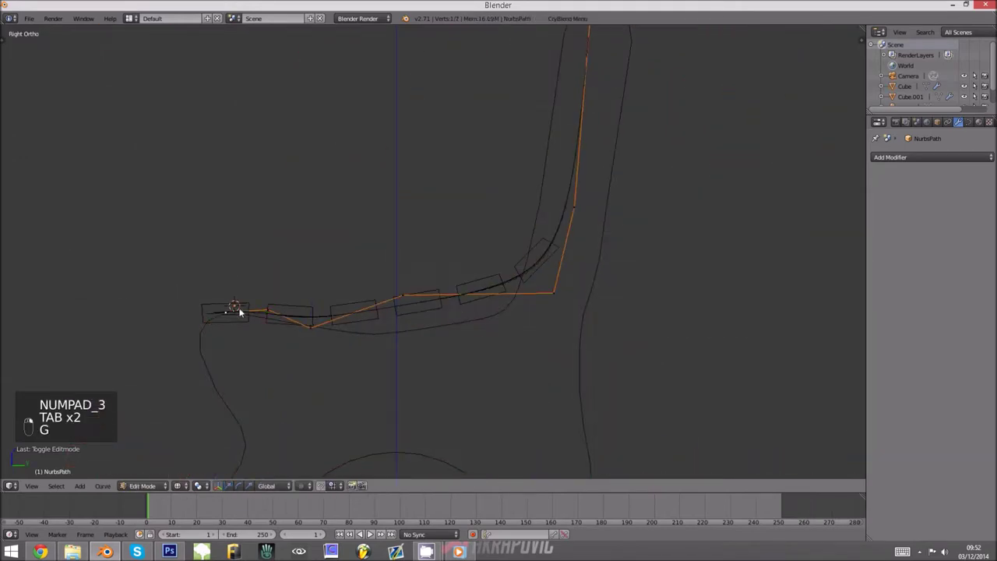
pyautogui.click(231, 313)
pyautogui.hotkey('ctrl', 'space')
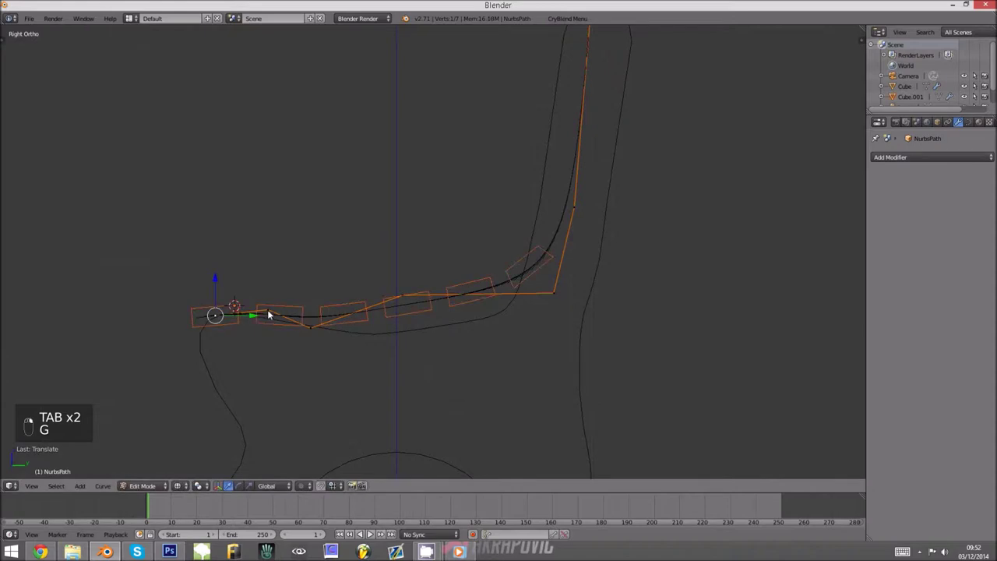
# Subdivide the path's front segment again and raise the new control point vertically so the first plank tilts forward.
pyautogui.rightClick(267, 313)
pyautogui.press('w')
pyautogui.click(234, 313)
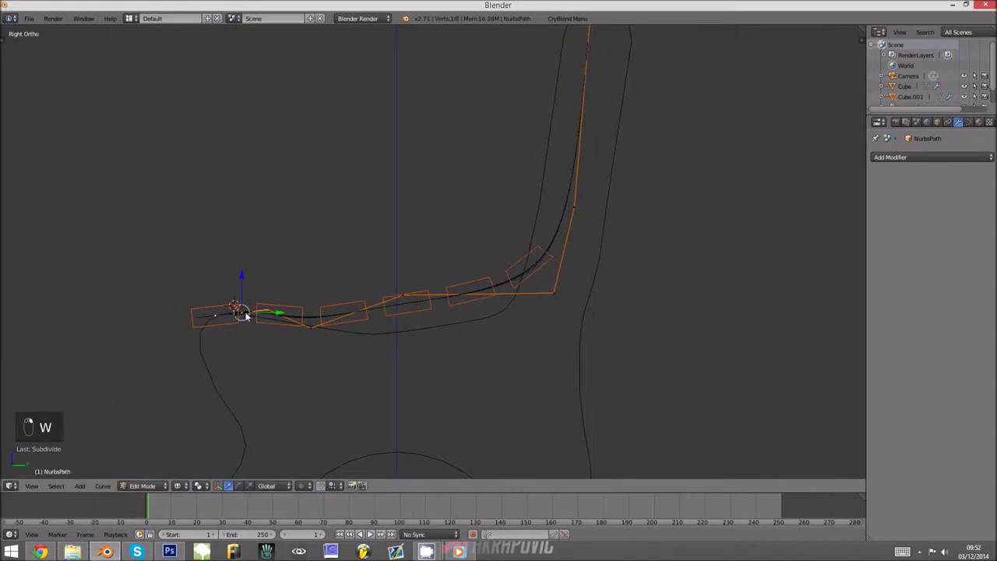
pyautogui.press('g')
pyautogui.press('z')
pyautogui.click(247, 305)
# Lower the middle seat control point onto the seat profile to form the dip.
pyautogui.rightClick(268, 310)
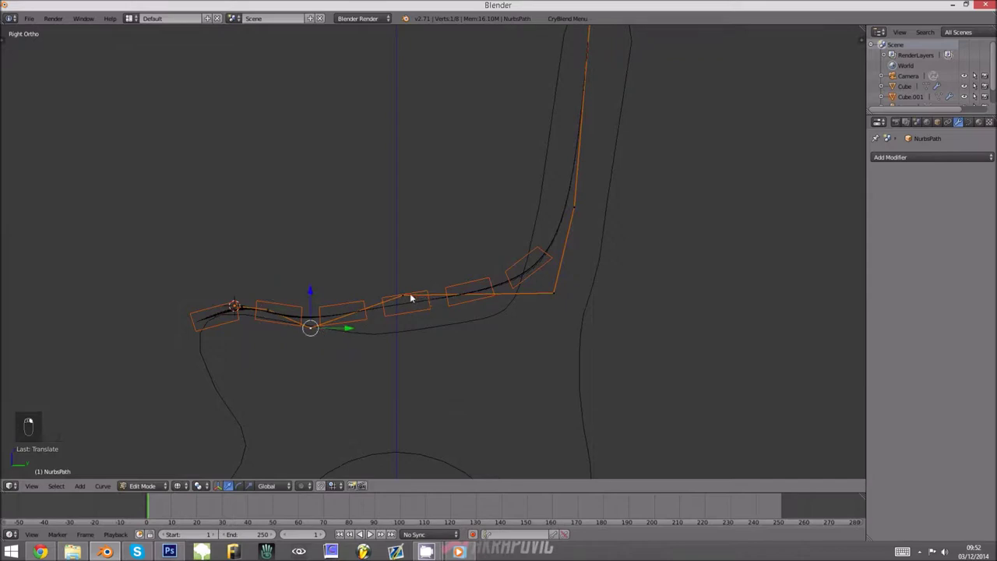
pyautogui.press('g')
pyautogui.click(419, 327)
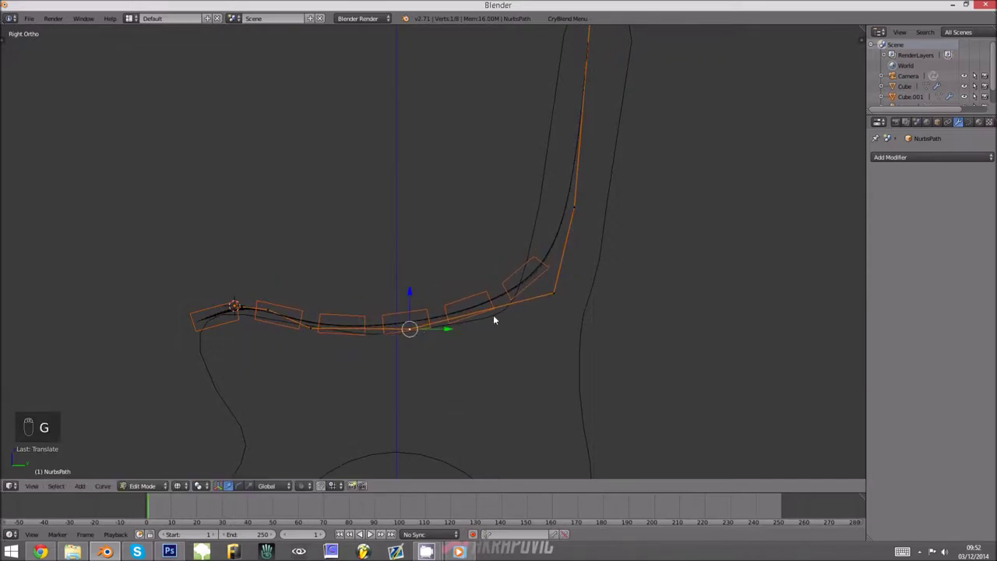
# Subdivide the segment between the middle seat point and the backrest corner, and fit the new point to the seat profile.
pyautogui.press('w')
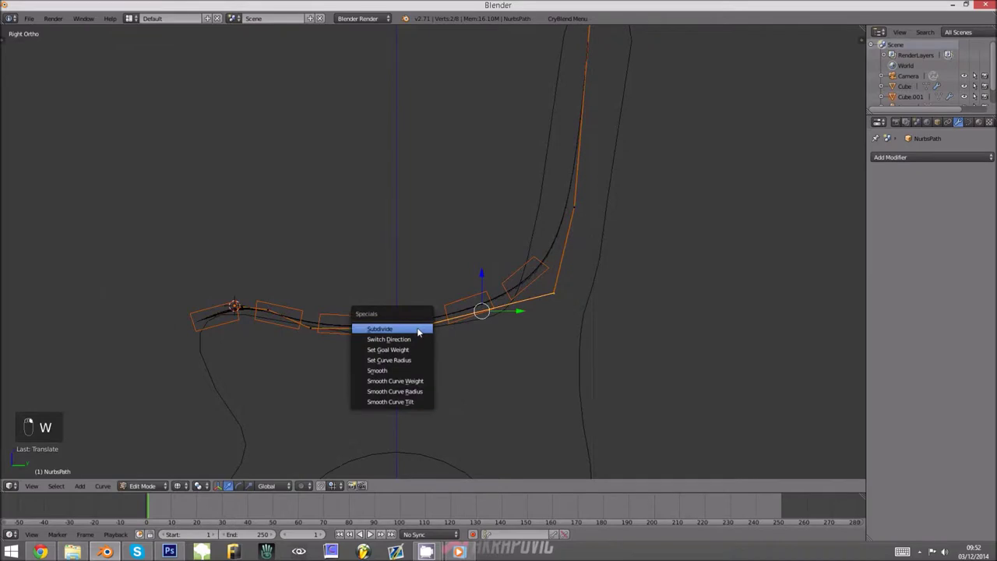
pyautogui.click(419, 330)
pyautogui.press('g')
pyautogui.click(513, 315)
# Set the planks' Array count to 10 so they continue up the backrest, and view them in solid shading.
pyautogui.rightClick(557, 293)
pyautogui.keyDown('shift'); pyautogui.scroll(2, 579, 269); pyautogui.keyUp('shift')
pyautogui.keyDown('shift'); pyautogui.scroll(2, 578, 273); pyautogui.keyUp('shift')
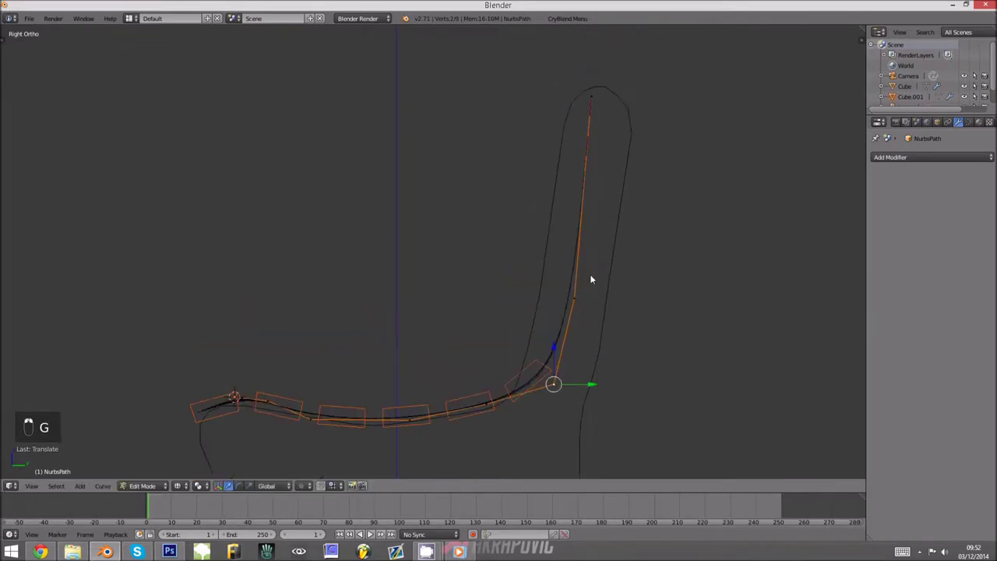
pyautogui.press('Tab')
pyautogui.rightClick(496, 387)
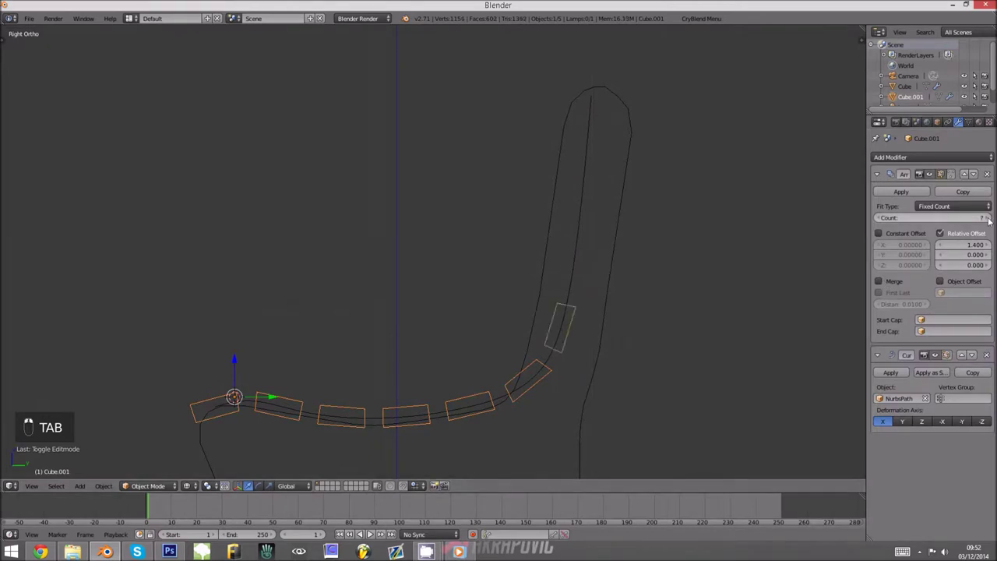
pyautogui.click(988, 218)
pyautogui.press('Tab')
pyautogui.press('z')
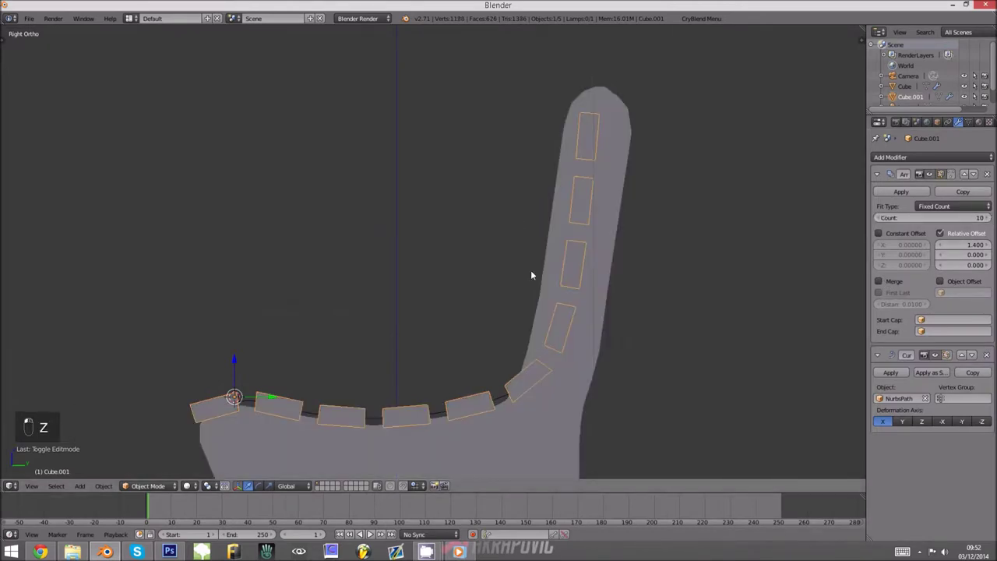
# Reopen the path for editing in wireframe view at the corner control point between seat and back.
pyautogui.press('z')
pyautogui.press('Tab')
pyautogui.rightClick(537, 373)
pyautogui.press('Tab')
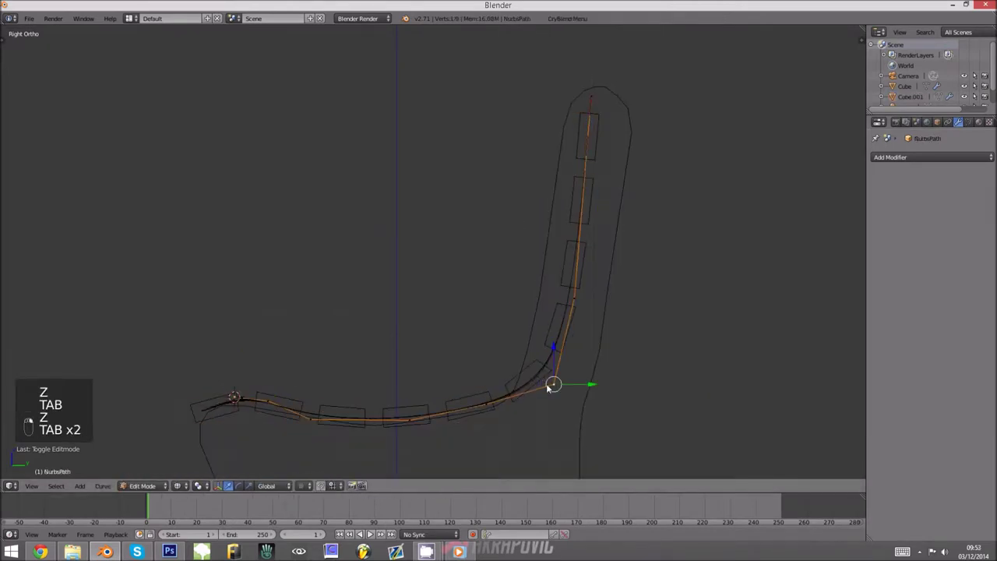
# Move the bench curve's bend control point along Y and reposition the control point just above it.
pyautogui.press('g')
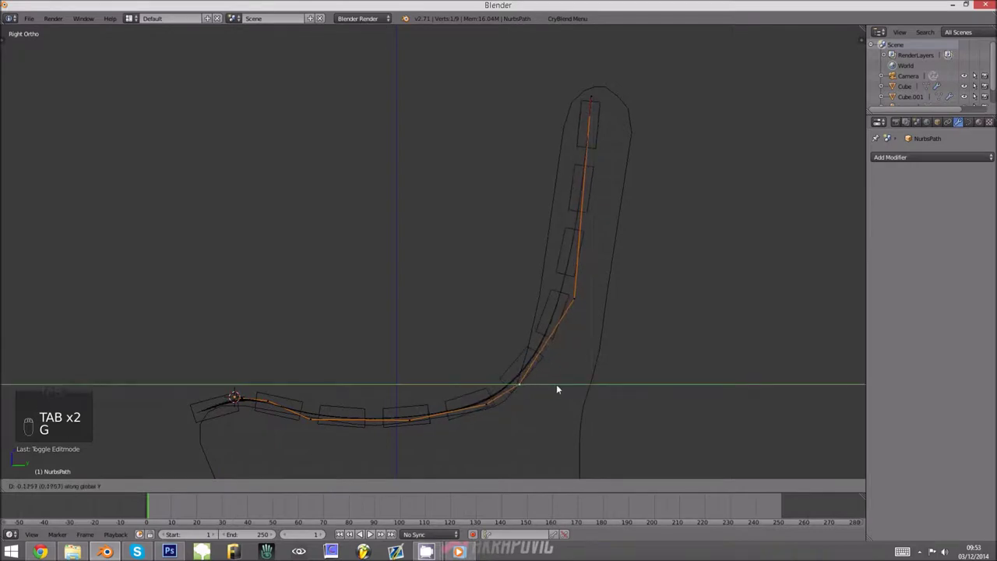
pyautogui.click(556, 384)
pyautogui.rightClick(575, 298)
pyautogui.press('g')
pyautogui.click(572, 295)
# Move the control point at the curve's upper end along Y to adjust the backrest slats.
pyautogui.rightClick(609, 100)
pyautogui.press('g')
pyautogui.press('y')
pyautogui.click(582, 101)
pyautogui.press('g')
pyautogui.press('z')
pyautogui.rightClick(582, 116)
# Leave curve editing, return to a solid perspective view and select the bench slats.
pyautogui.press('Tab')
pyautogui.moveTo(525, 178); pyautogui.dragTo(447, 338, button='middle')
pyautogui.press('z')
pyautogui.press('KP_5')
pyautogui.rightClick(451, 355)
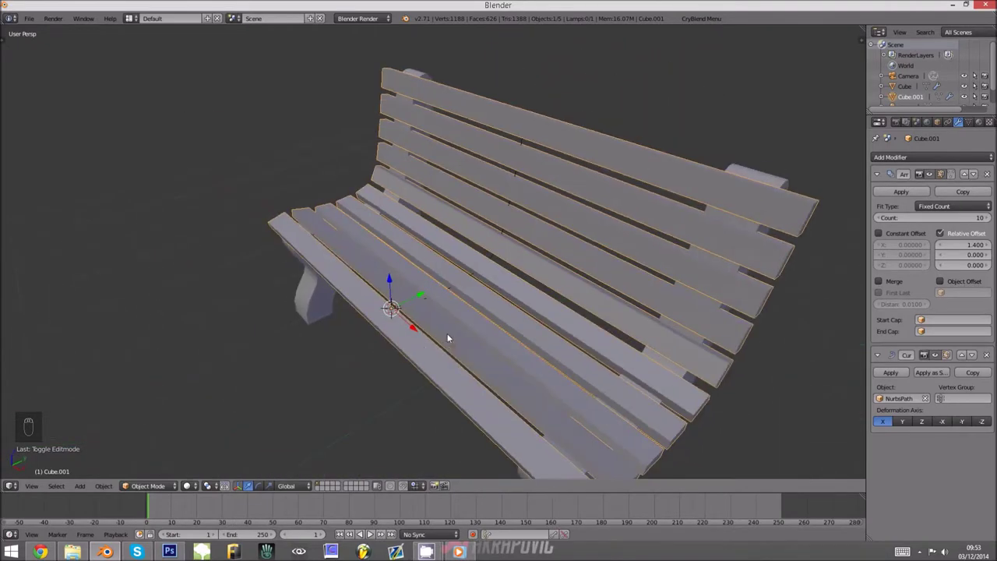
# Switch to Chrome and examine the bolts on the slats in the bench reference photo.
pyautogui.hotkey('alt', 'Tab')
pyautogui.keyDown('ctrl'); pyautogui.scroll(5, 195, 251); pyautogui.keyUp('ctrl')
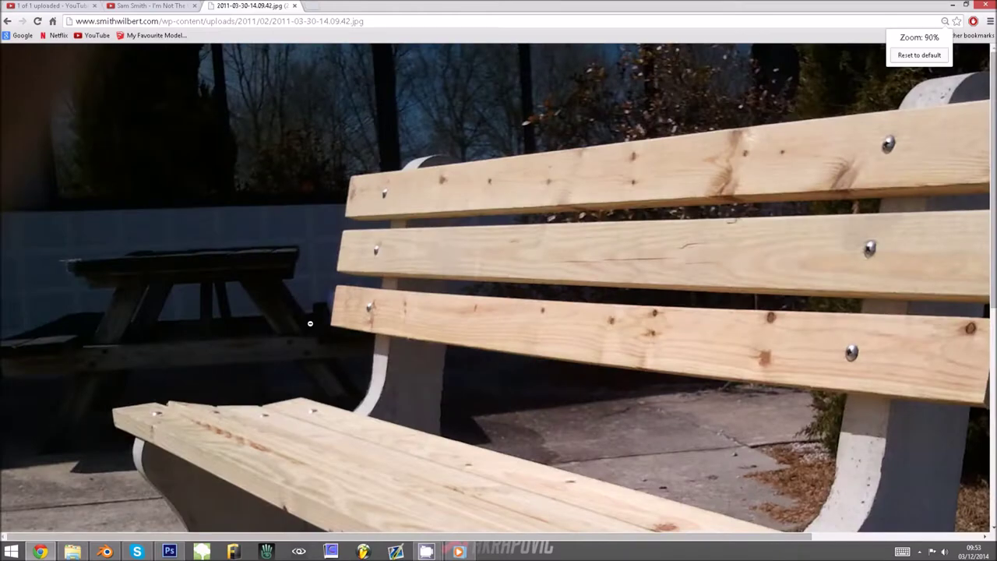
pyautogui.scroll(-4, 312, 323)
pyautogui.keyDown('ctrl'); pyautogui.scroll(3, 551, 289); pyautogui.keyUp('ctrl')
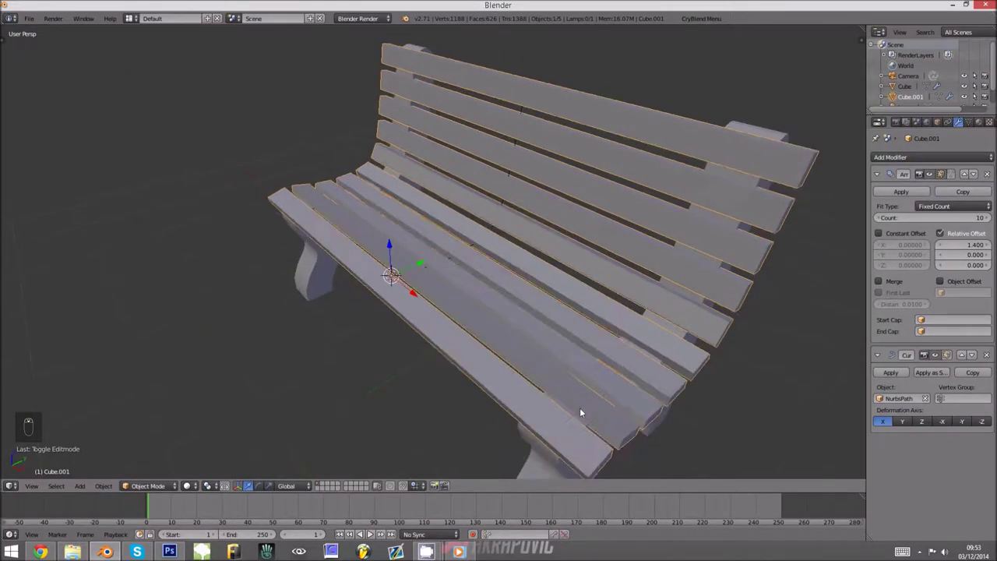
# Edit the slat mesh in Blender, select the first slat's top face and snap the 3D cursor to it.
pyautogui.press('Tab')
pyautogui.press('Tab')
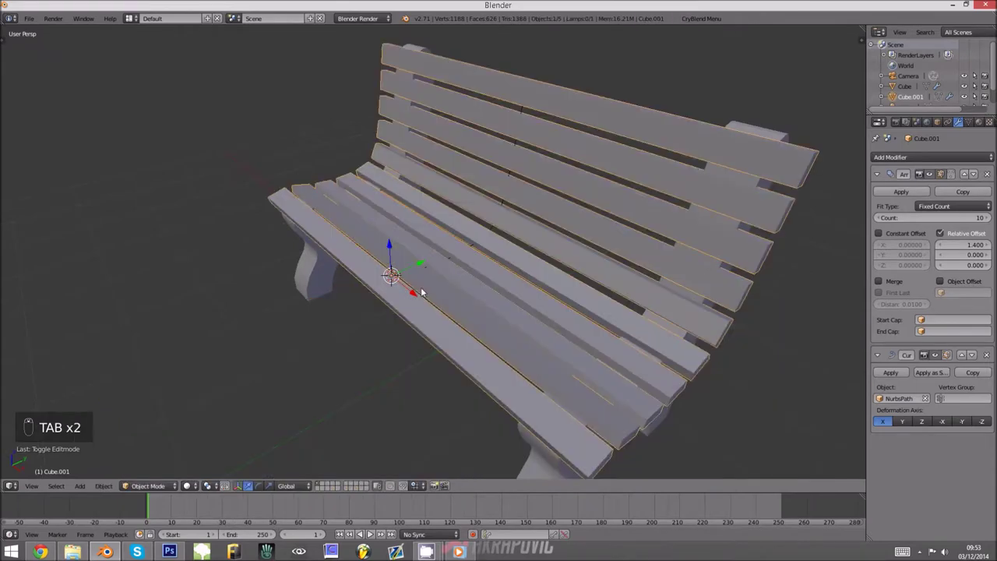
pyautogui.press('Tab')
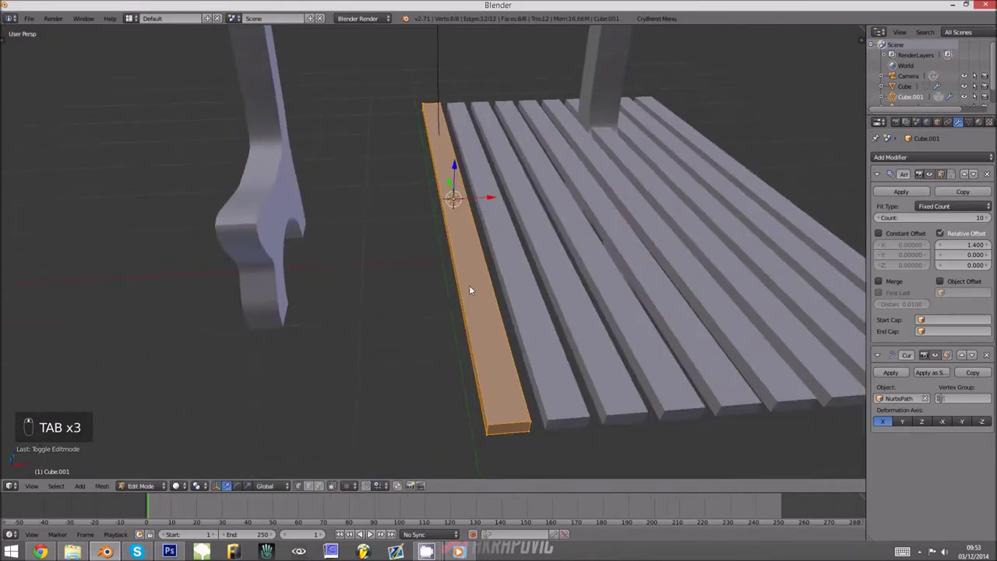
pyautogui.moveTo(469, 289); pyautogui.dragTo(532, 309, button='middle')
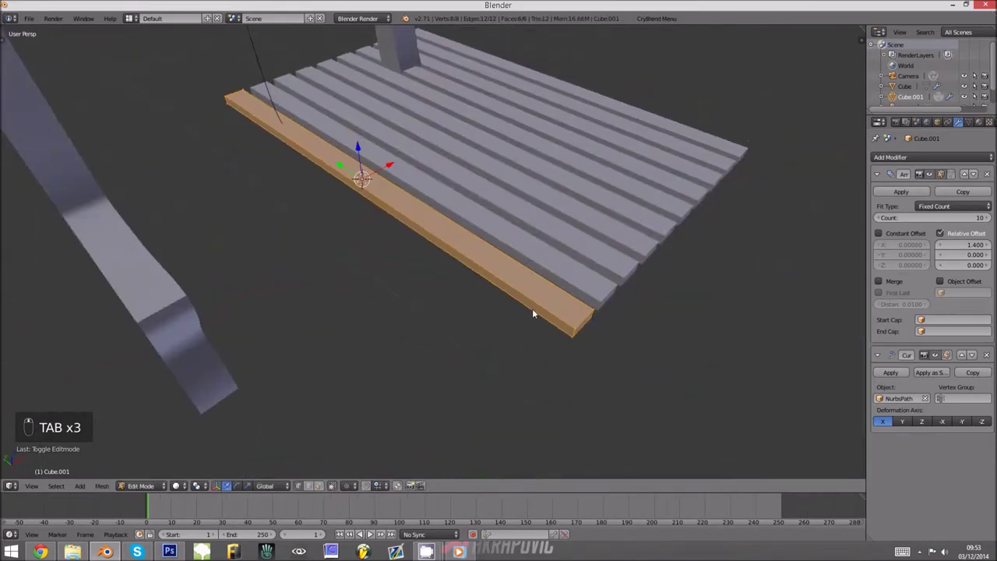
pyautogui.rightClick(411, 207)
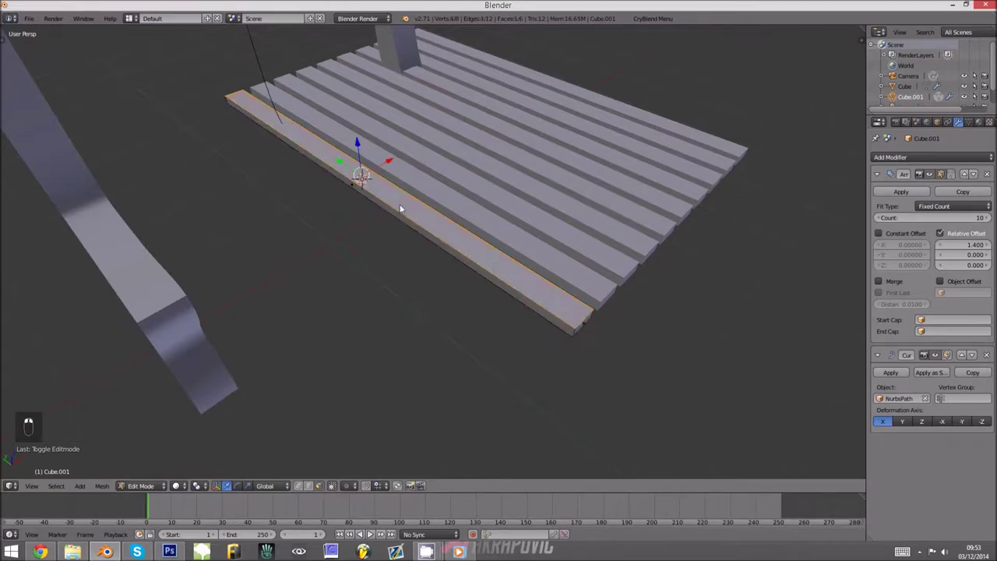
pyautogui.hotkey('shift', 's')
pyautogui.click(400, 205)
pyautogui.moveTo(374, 182); pyautogui.dragTo(403, 206, button='middle')
pyautogui.scroll(4, 318, 192)
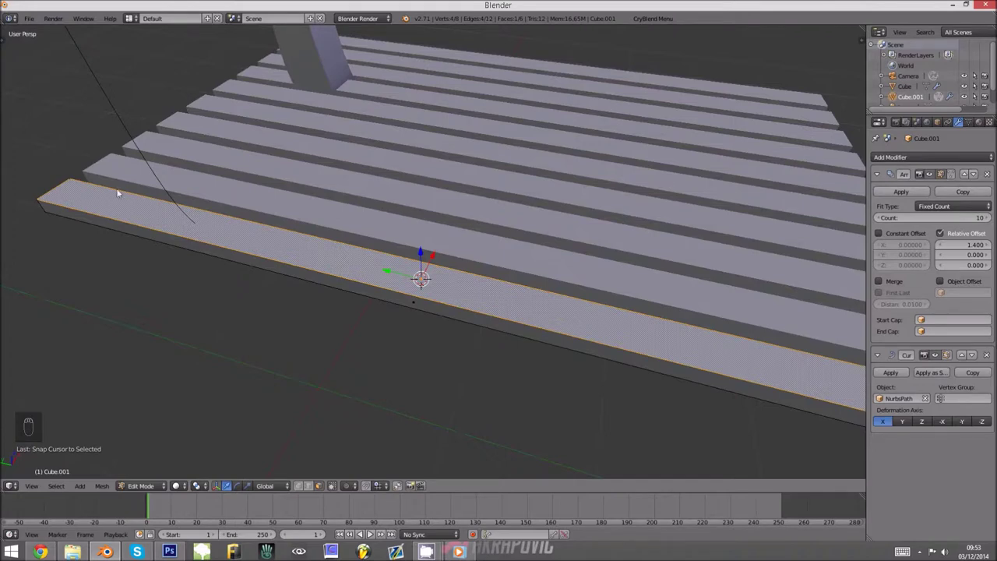
# Maximize the 3D view and snap the 3D cursor to the centre of the slat's top face again.
pyautogui.hotkey('ctrl', 'Up')
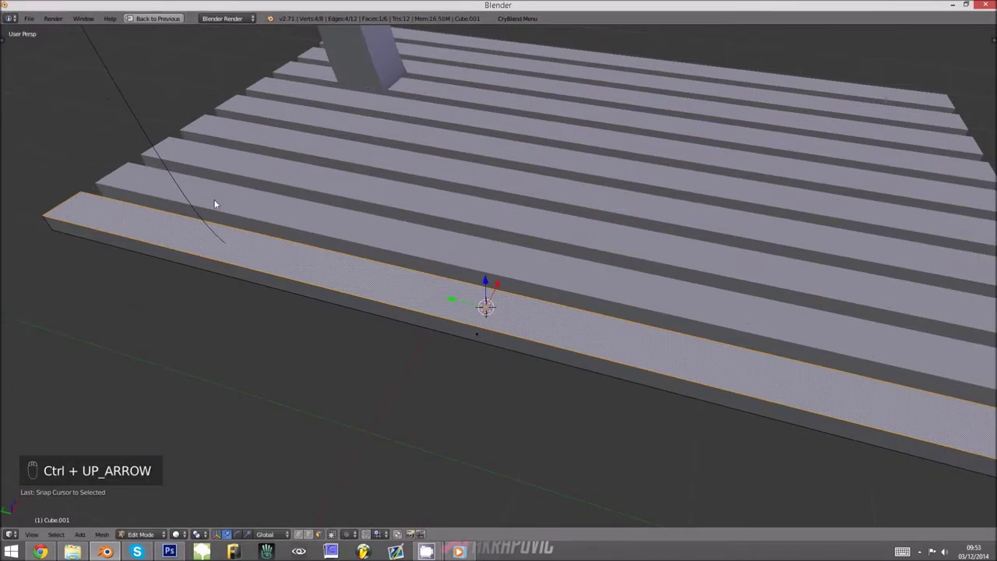
pyautogui.rightClick(508, 337)
pyautogui.rightClick(514, 315)
pyautogui.moveTo(514, 316); pyautogui.dragTo(539, 311, button='middle')
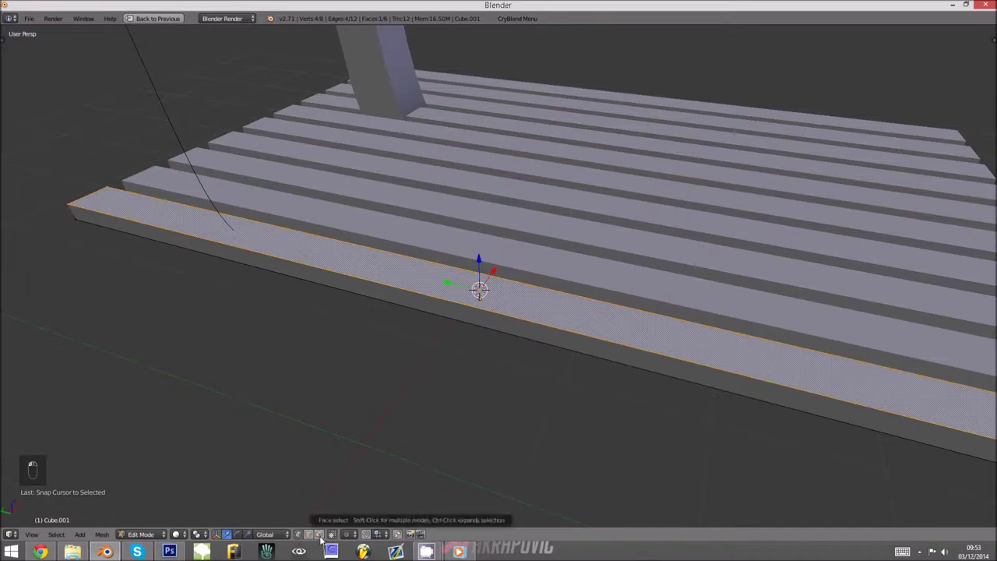
pyautogui.scroll(-1, 498, 290)
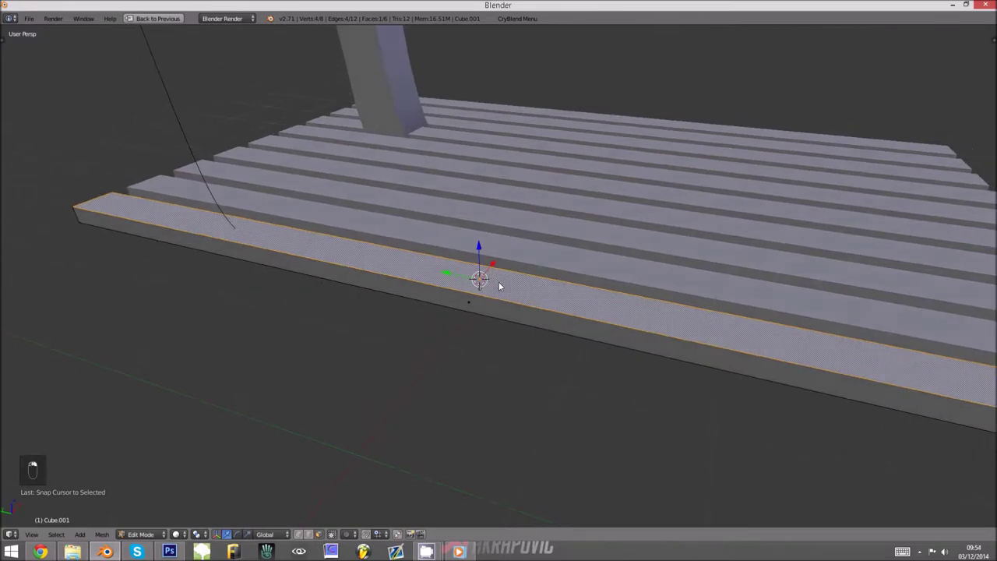
pyautogui.hotkey('shift', 's')
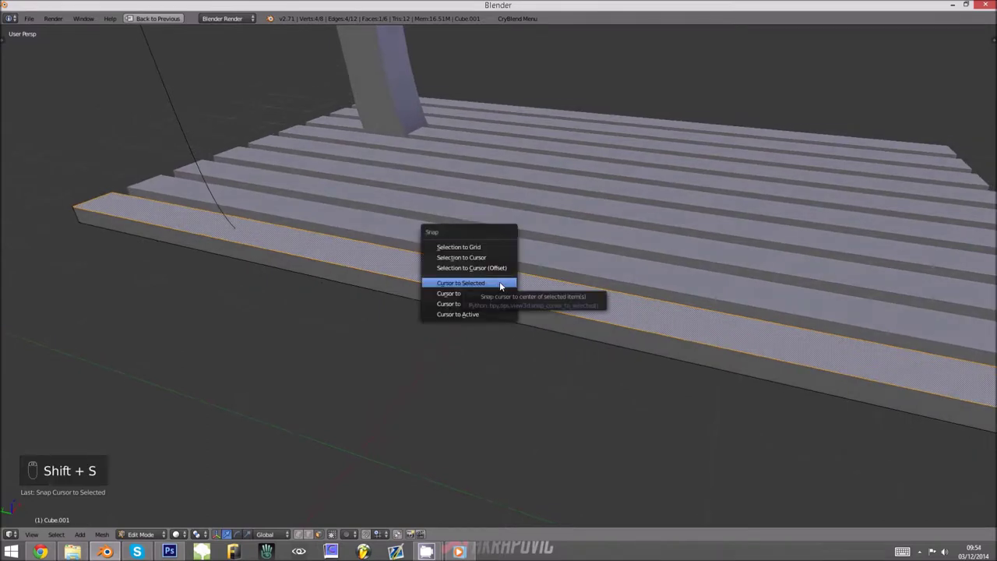
pyautogui.click(499, 283)
pyautogui.keyDown('shift'); pyautogui.moveTo(501, 285); pyautogui.dragTo(457, 290, button='middle'); pyautogui.keyUp('shift')
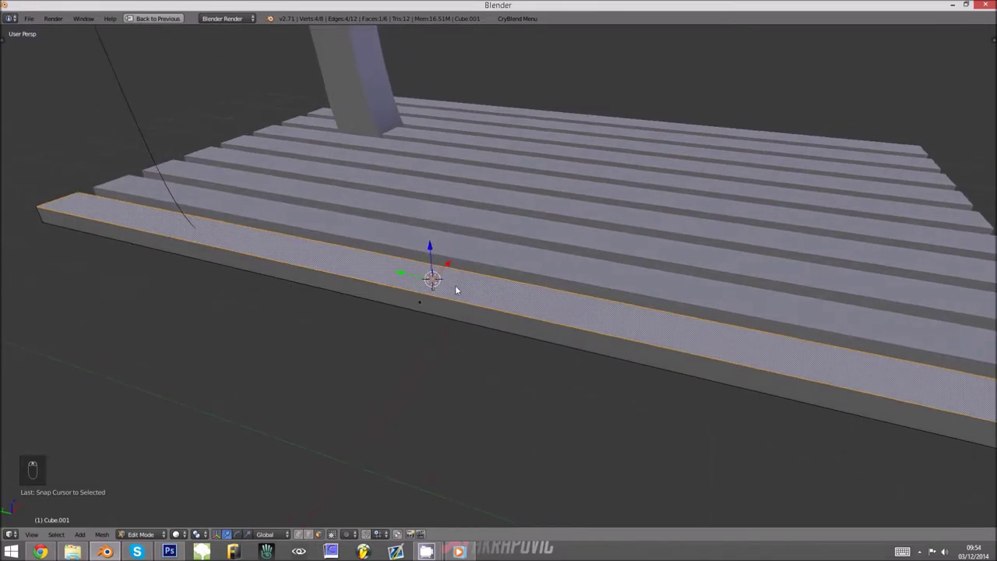
# Add a cylinder with 22 vertices at the 3D cursor on the slat.
pyautogui.hotkey('shift', 'a')
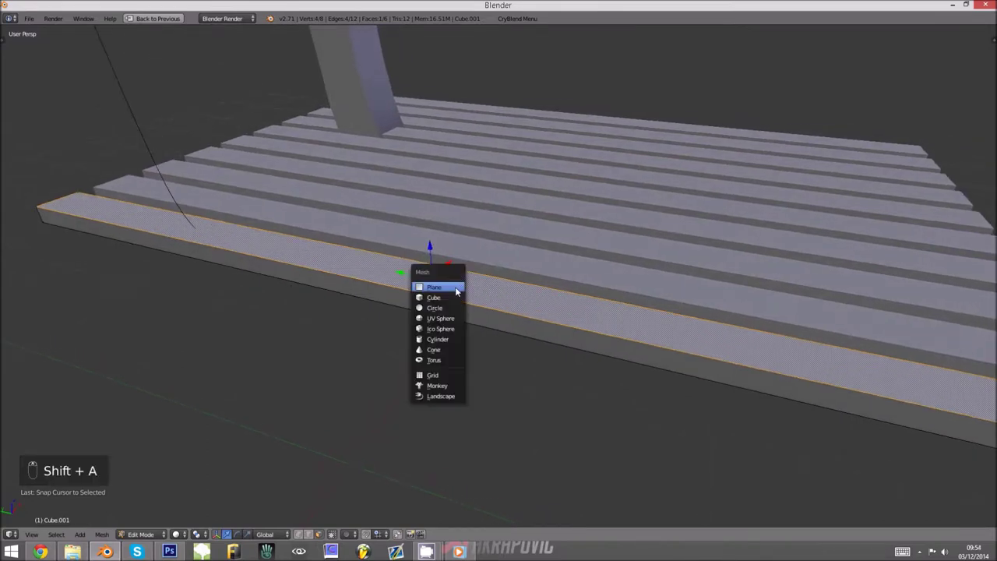
pyautogui.click(421, 340)
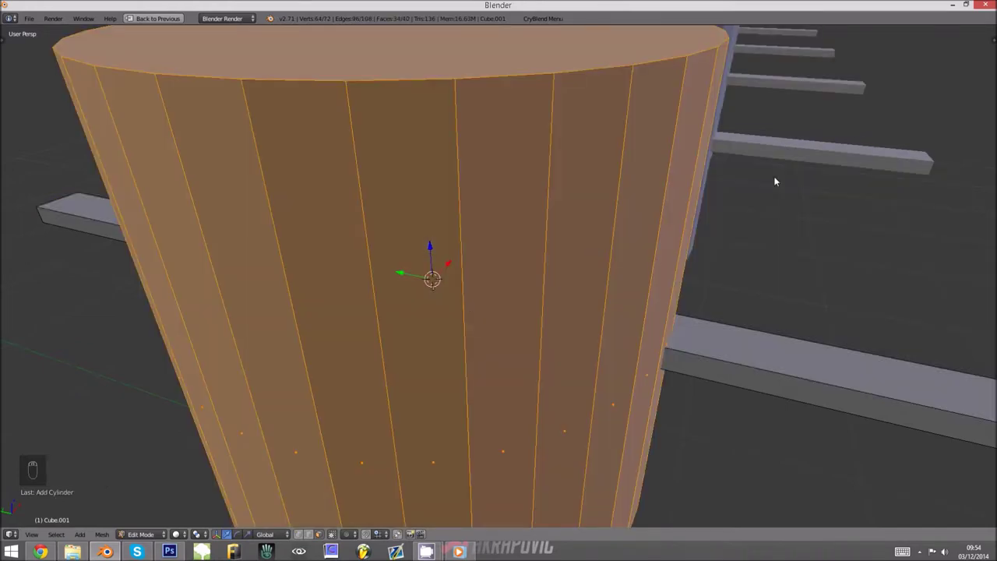
pyautogui.press('t')
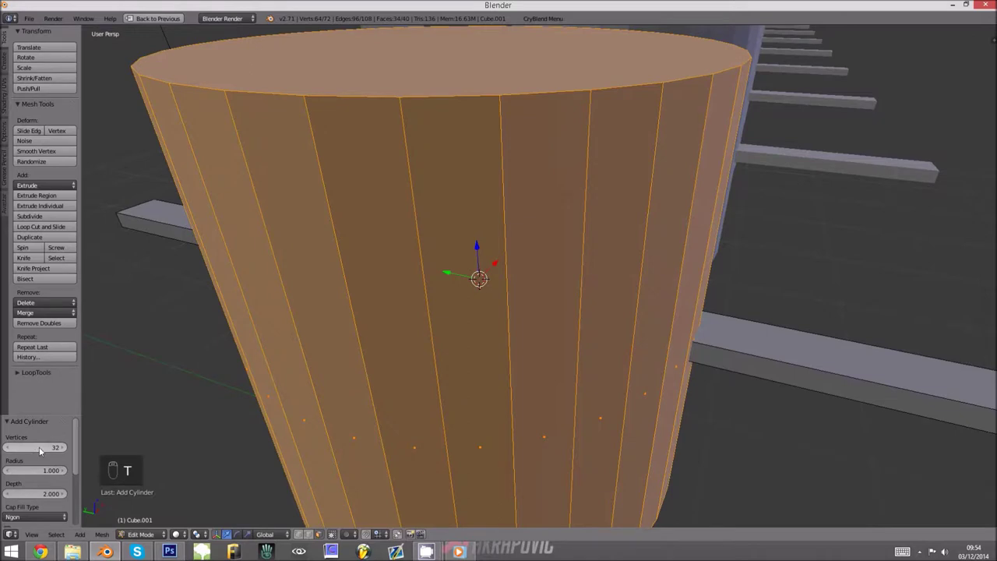
pyautogui.write('22')
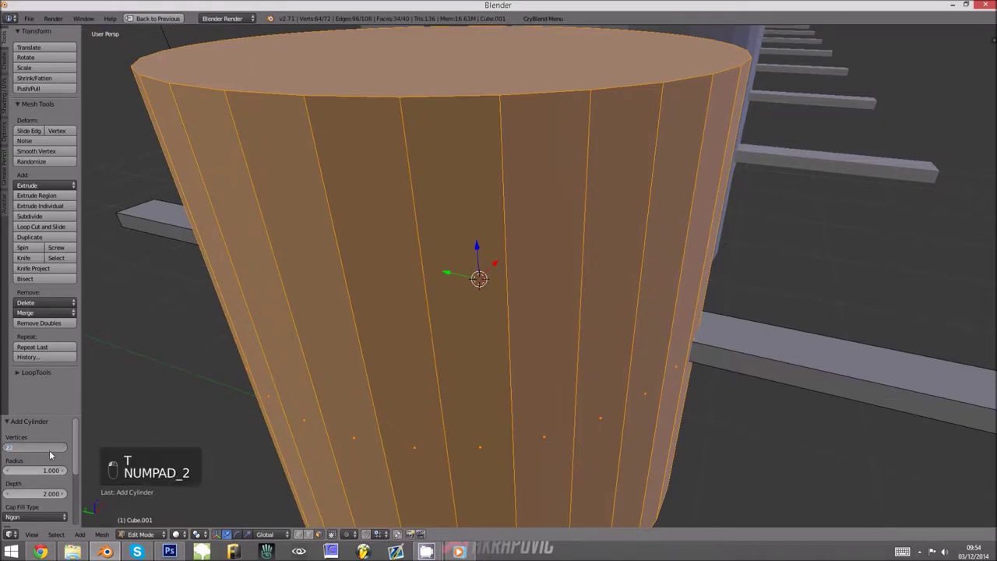
# Scale the cylinder down to about 0.081 and raise it along Z on the slat.
pyautogui.write('s')
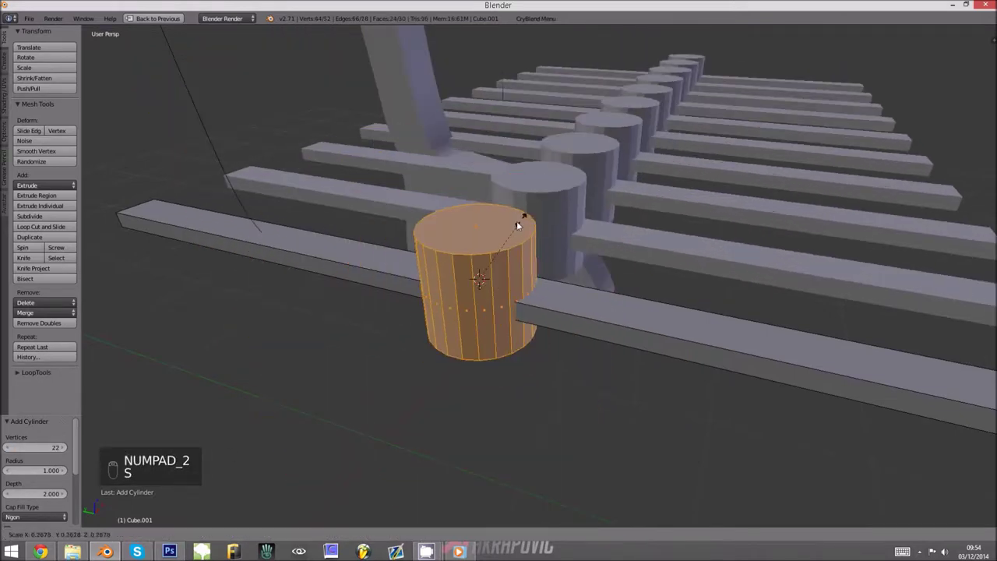
pyautogui.click(486, 262)
pyautogui.press('g')
pyautogui.press('z')
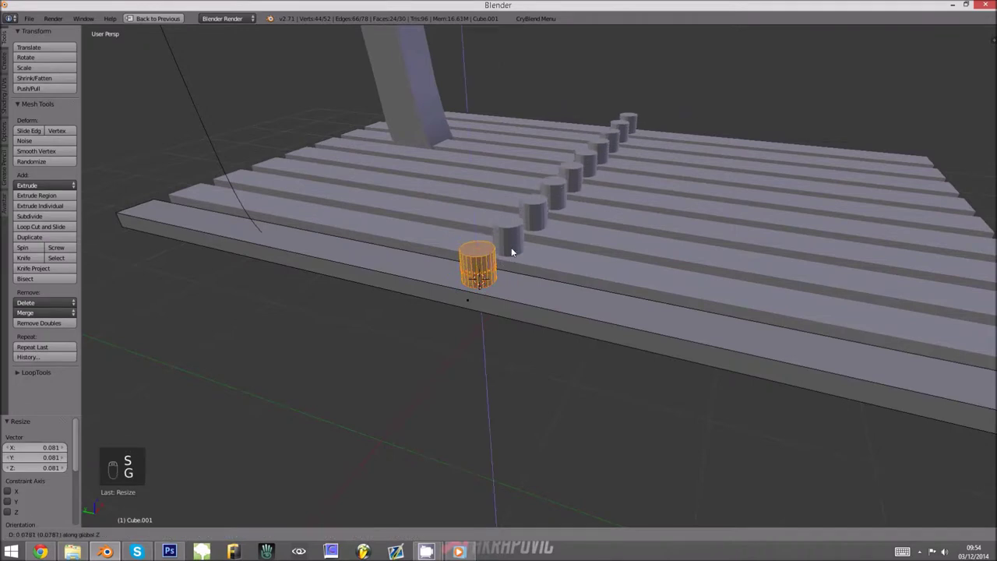
pyautogui.click(512, 252)
pyautogui.press('t')
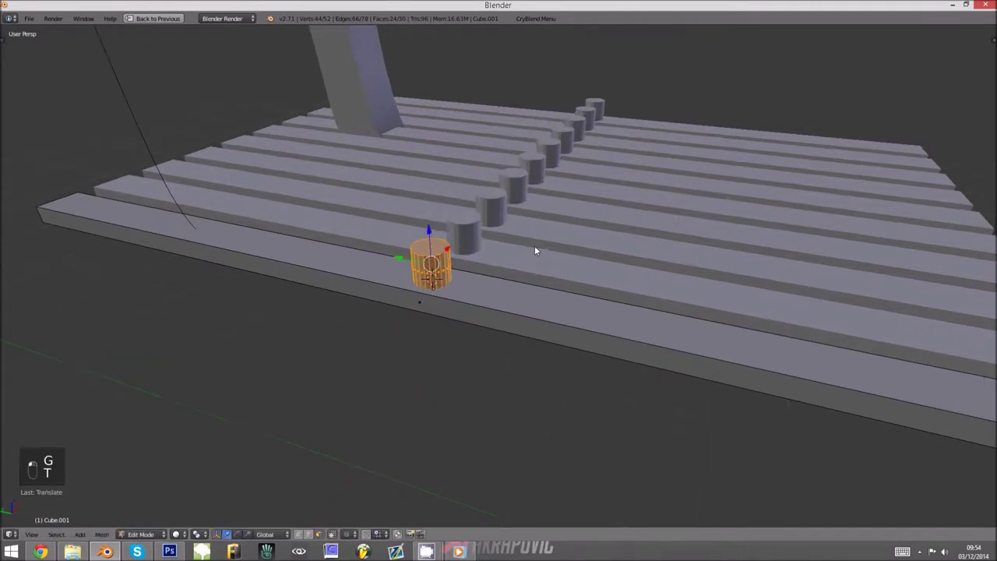
# Move the cylinder along Y to the near end of the slat.
pyautogui.keyDown('shift'); pyautogui.moveTo(535, 249); pyautogui.dragTo(440, 249, button='middle'); pyautogui.keyUp('shift')
pyautogui.press('g')
pyautogui.press('x')
pyautogui.press('y')
pyautogui.click(966, 396)
pyautogui.keyDown('shift'); pyautogui.moveTo(764, 355); pyautogui.dragTo(592, 348, button='middle'); pyautogui.keyUp('shift')
pyautogui.press('g')
pyautogui.press('y')
pyautogui.click(748, 369)
# Lower the cylinder's top face to make a flat disc and check it against the reference photo.
pyautogui.rightClick(661, 383)
pyautogui.press('g')
pyautogui.hotkey('alt', 'Tab')
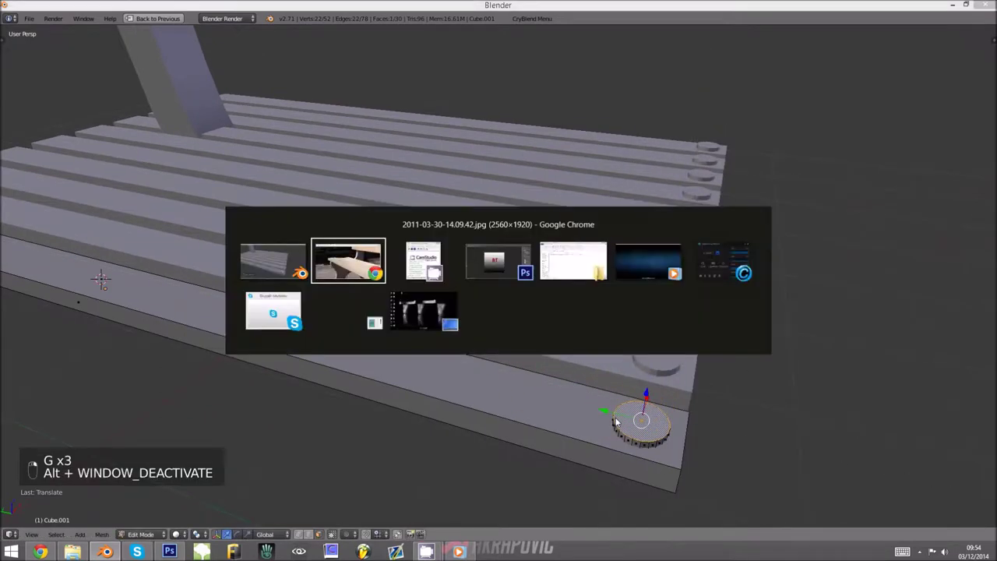
pyautogui.hotkey('alt', 'Tab')
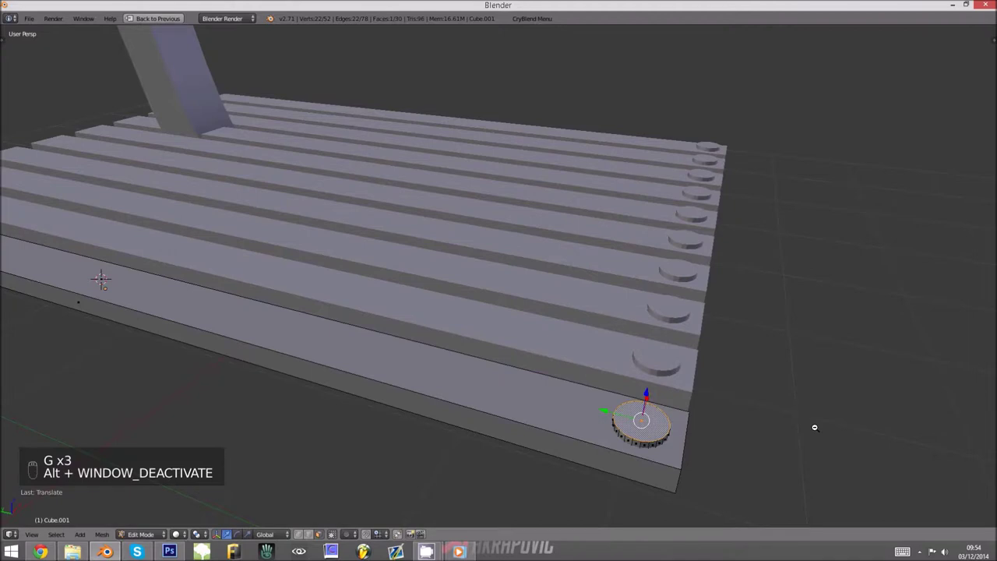
# Select the whole linked disc and scale it down to bolt size.
pyautogui.hotkey('ctrl', 'l')
pyautogui.moveTo(686, 370); pyautogui.dragTo(588, 281, button='middle')
pyautogui.scroll(3, 588, 280)
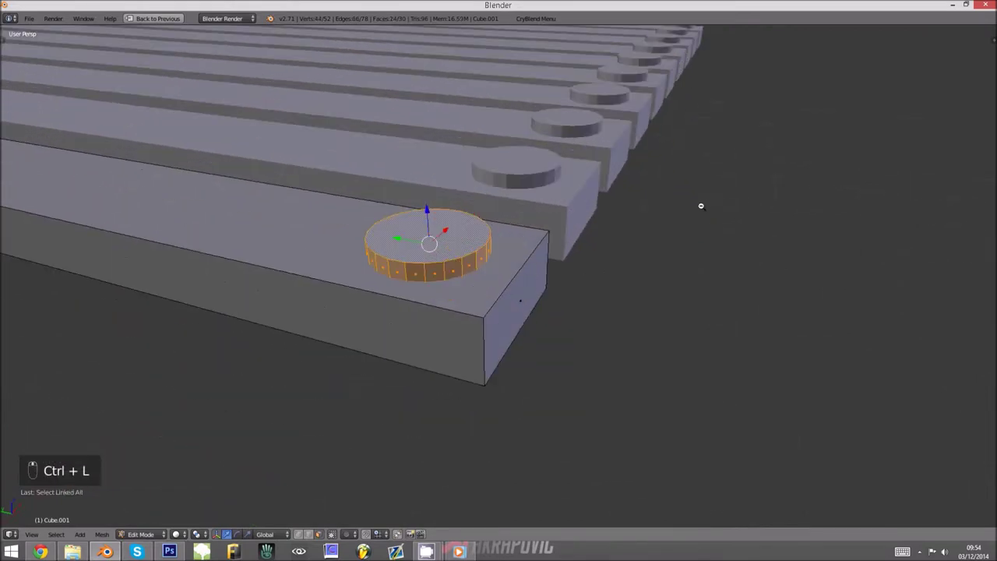
pyautogui.press('s')
pyautogui.click(495, 228)
# Delete the small cylinder's hidden bottom face using the wireframe view, and return to solid shading.
pyautogui.press('z')
pyautogui.press('g')
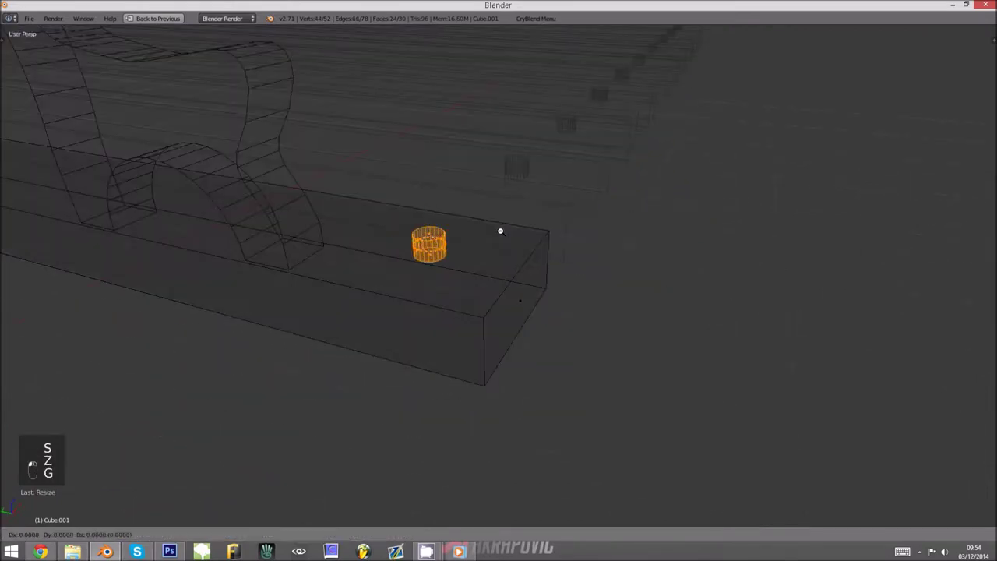
pyautogui.click(501, 231)
pyautogui.press('z')
pyautogui.press('z')
pyautogui.press('x')
pyautogui.click(440, 251)
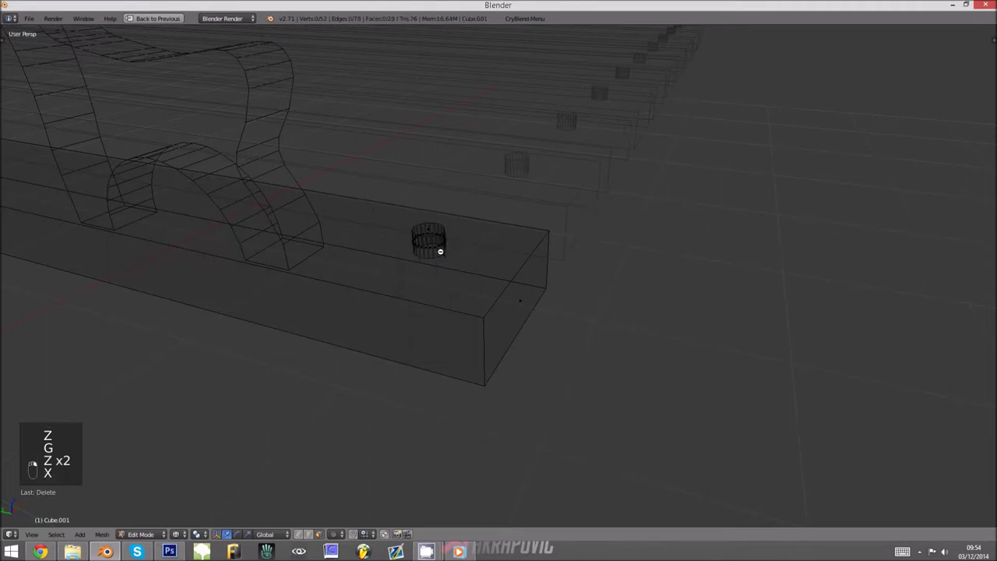
pyautogui.press('z')
# Sink the linked bolt cylinder along Z into the slat and lower its top face.
pyautogui.rightClick(434, 247)
pyautogui.hotkey('ctrl', 'l')
pyautogui.press('g')
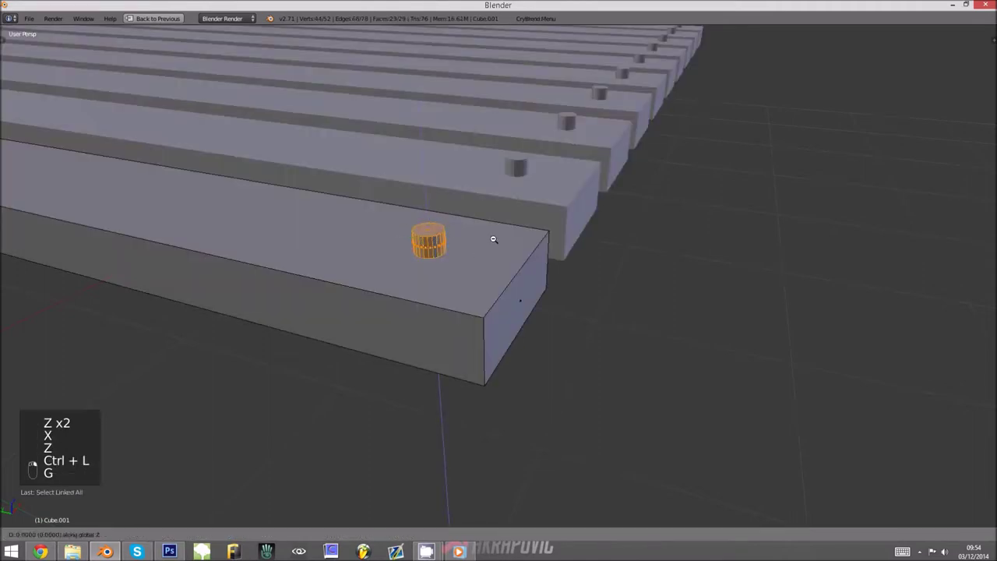
pyautogui.click(495, 254)
pyautogui.press('g')
pyautogui.press('z')
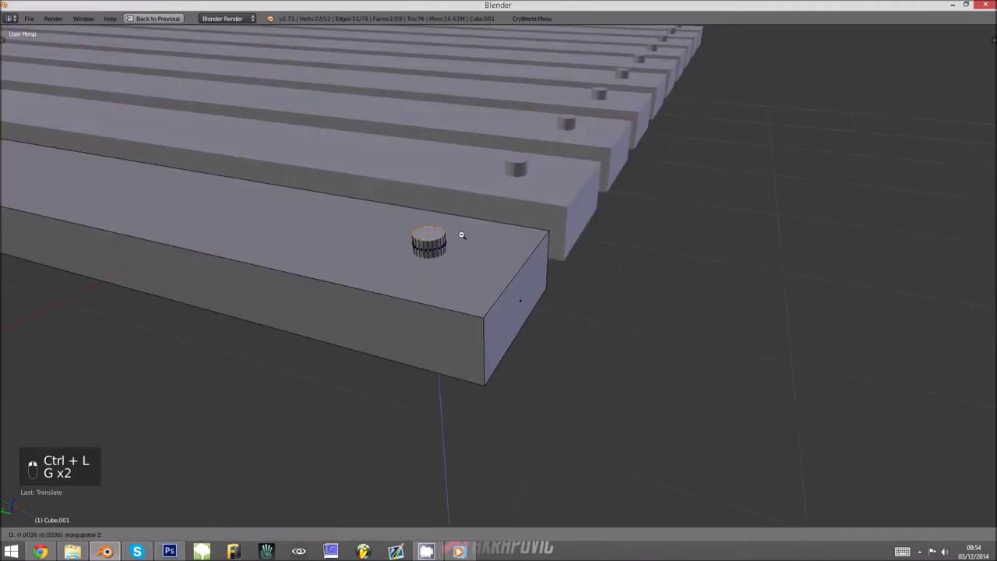
pyautogui.click(460, 310)
# Check the bolt against the reference photo and lower its top face along Z to leave a thin rim.
pyautogui.press('KP_Decimal')
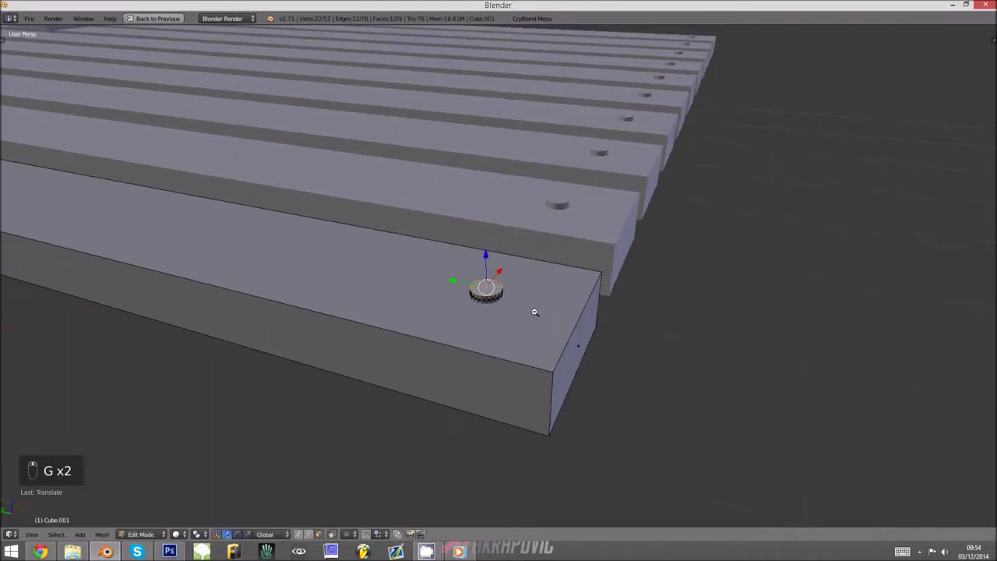
pyautogui.hotkey('alt', 'Tab')
pyautogui.hotkey('alt', 'Tab')
pyautogui.scroll(3, 561, 301)
pyautogui.scroll(-3, 561, 289)
pyautogui.press('KP_5')
pyautogui.scroll(10, 552, 300)
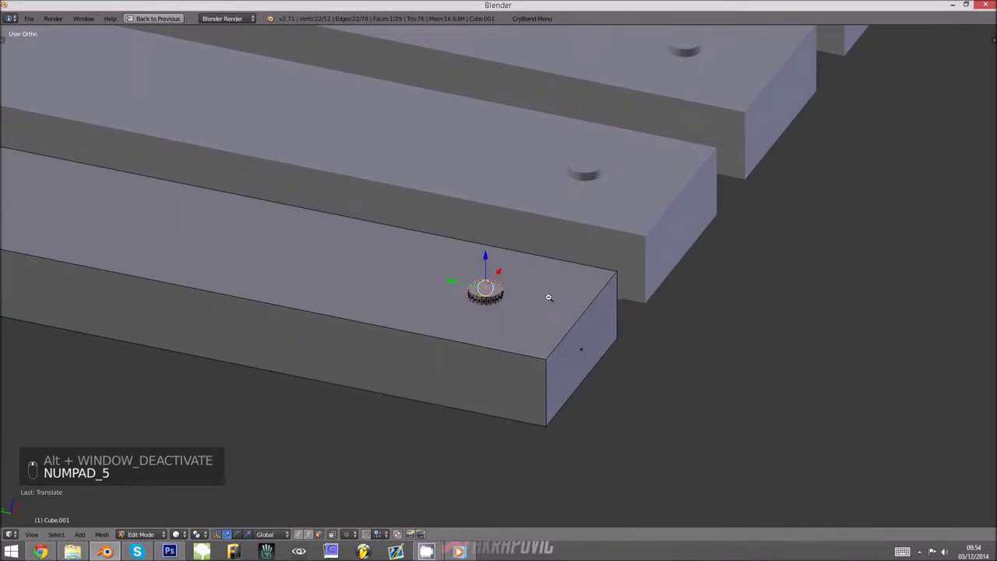
pyautogui.keyDown('shift'); pyautogui.scroll(-4, 514, 315); pyautogui.keyUp('shift')
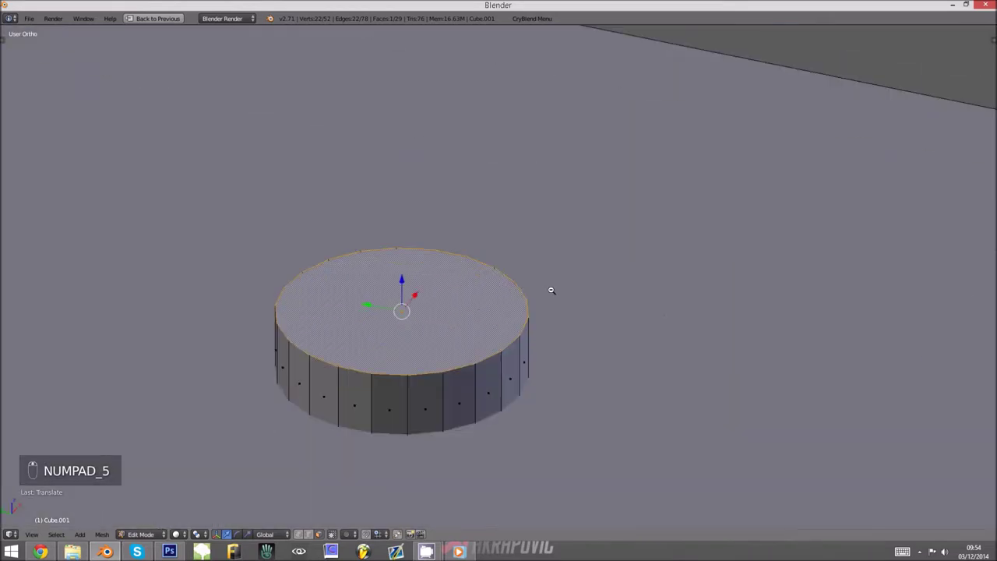
pyautogui.keyDown('ctrl'); pyautogui.scroll(-4, 552, 289); pyautogui.keyUp('ctrl')
pyautogui.keyDown('shift'); pyautogui.scroll(-5, 560, 286); pyautogui.keyUp('shift')
pyautogui.press('g')
pyautogui.press('z')
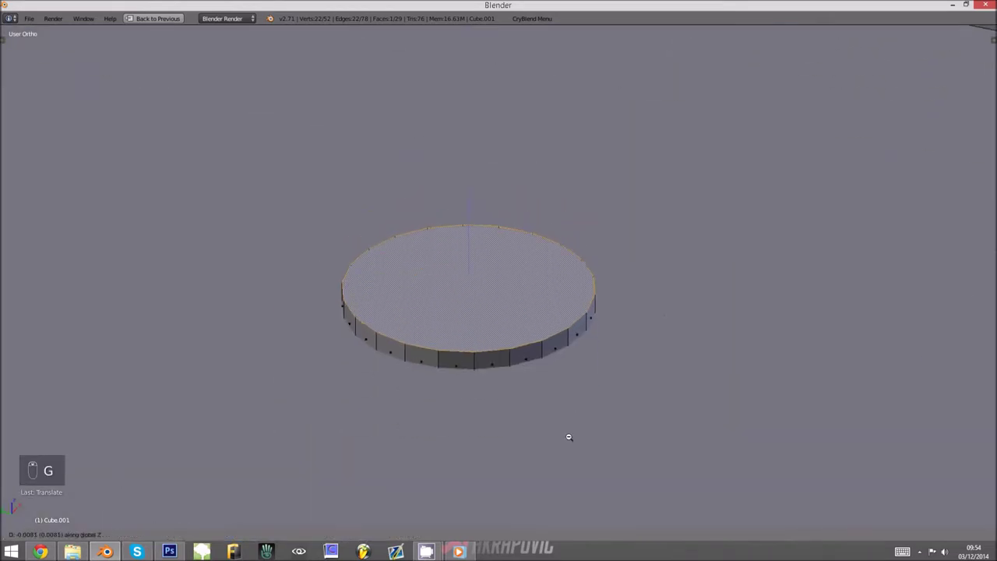
pyautogui.click(564, 498)
# Extrude the bolt's top face upward, scale it inward and adjust its height to match the reference bolt.
pyautogui.press('e')
pyautogui.click(624, 441)
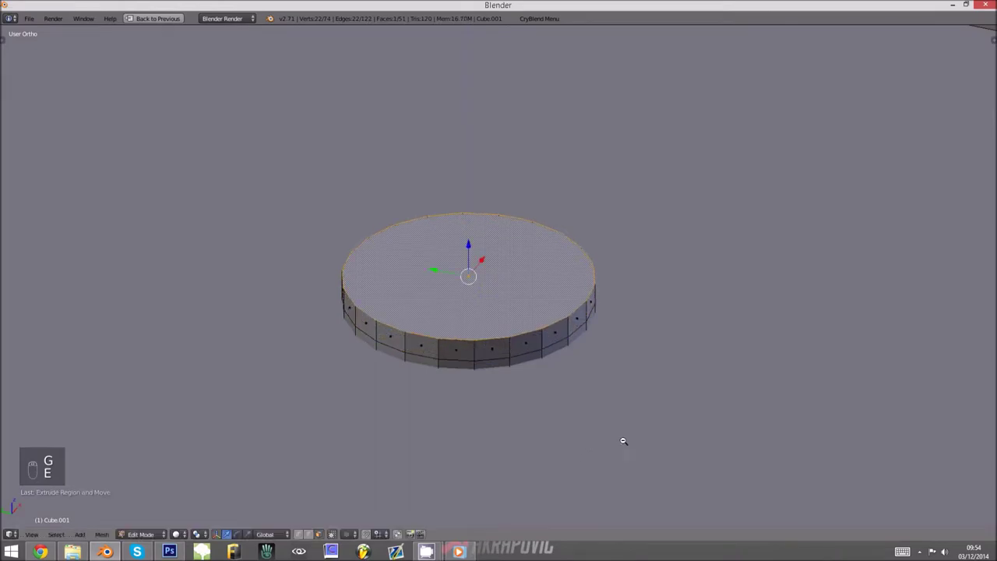
pyautogui.press('s')
pyautogui.click(581, 387)
pyautogui.hotkey('alt', 'Tab')
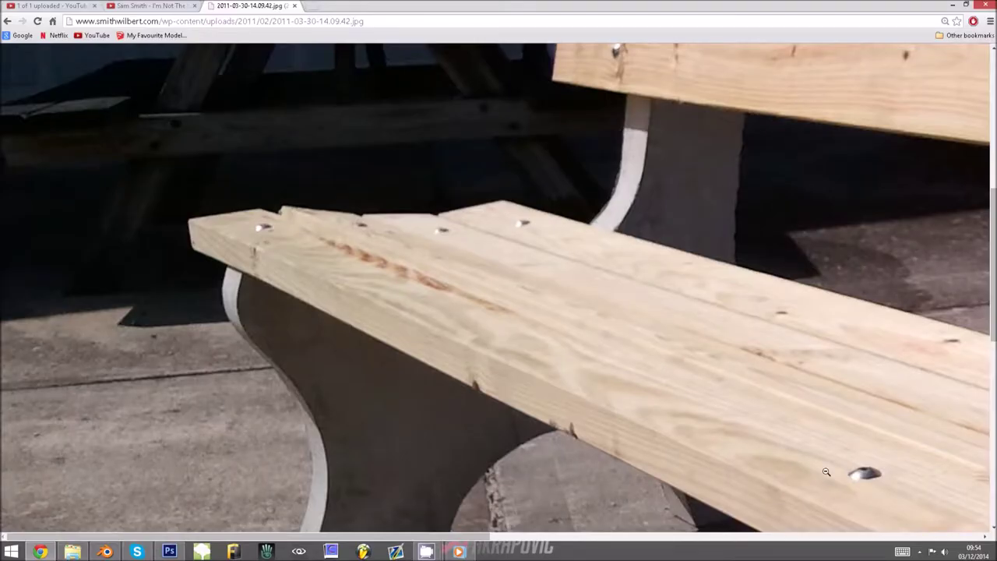
pyautogui.hotkey('alt', 'Tab')
pyautogui.press('g')
pyautogui.click(668, 394)
# Extrude and scale in another ring on the bolt's dome, and extrude its top face downward to form a recess.
pyautogui.press('e')
pyautogui.click(663, 381)
pyautogui.press('s')
pyautogui.click(591, 329)
pyautogui.press('e')
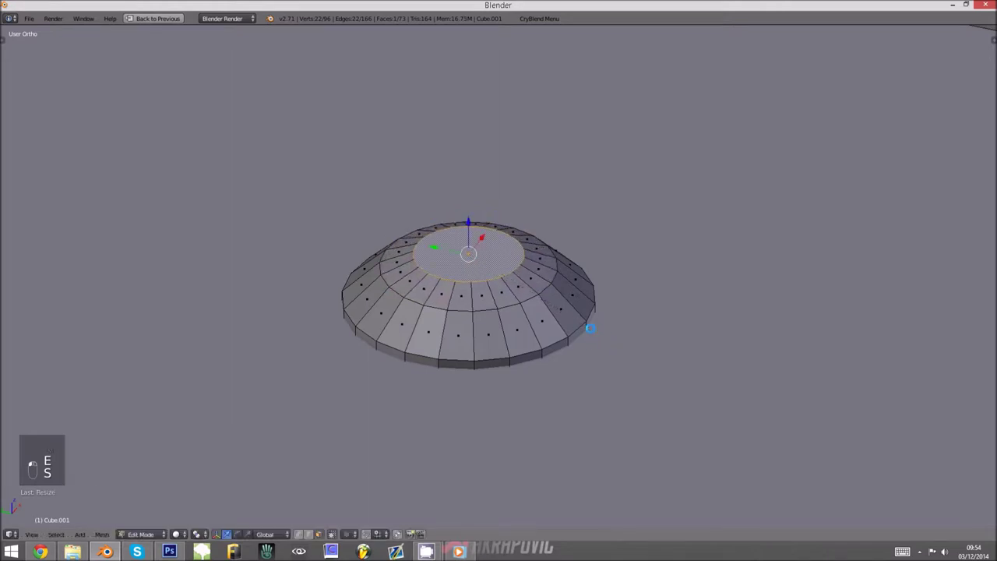
pyautogui.click(588, 347)
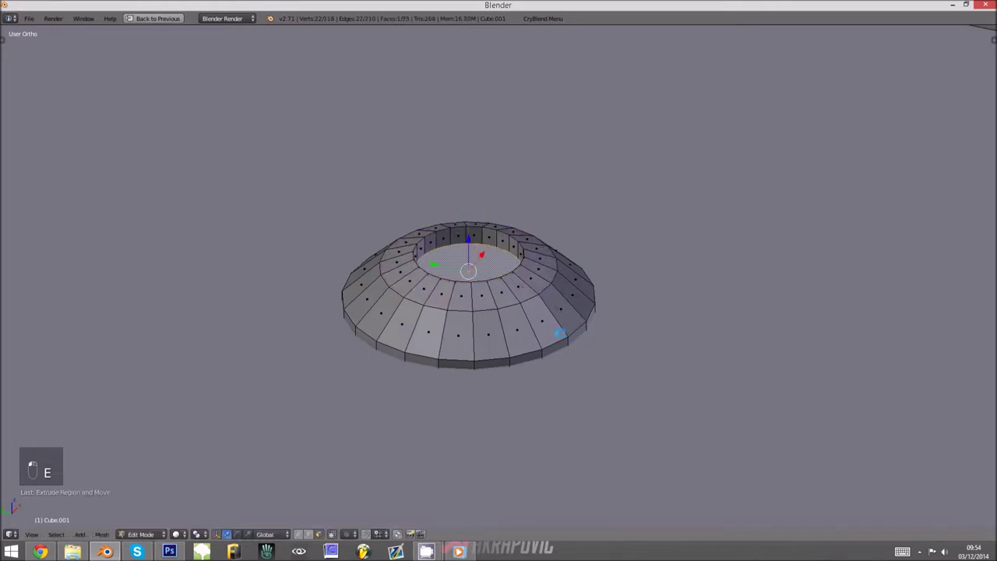
pyautogui.press('Tab')
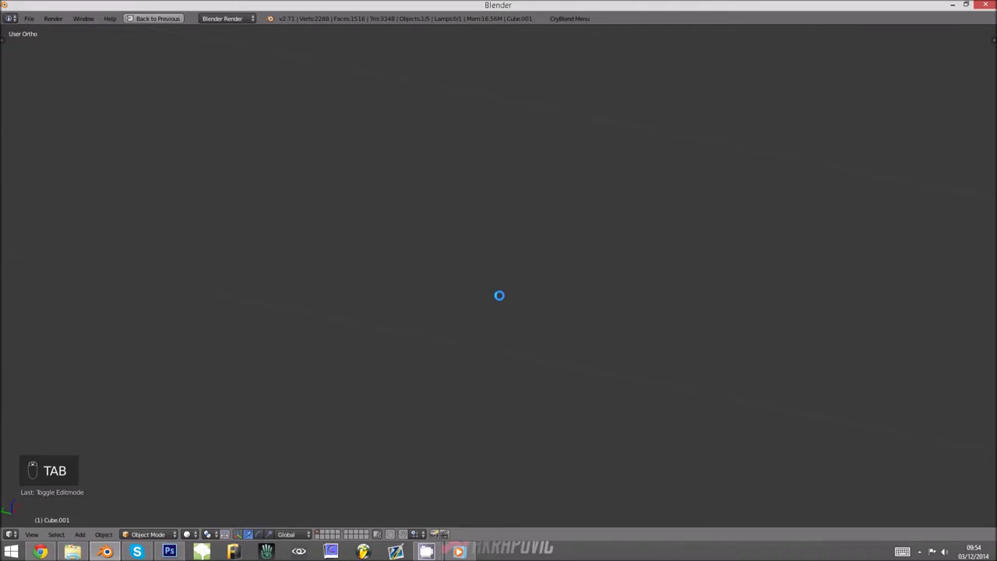
# Shade the slats and bolts smooth and add an Edge Split modifier to them.
pyautogui.moveTo(493, 296); pyautogui.dragTo(644, 289, button='middle')
pyautogui.press('KP_5')
pyautogui.scroll(2, 781, 161)
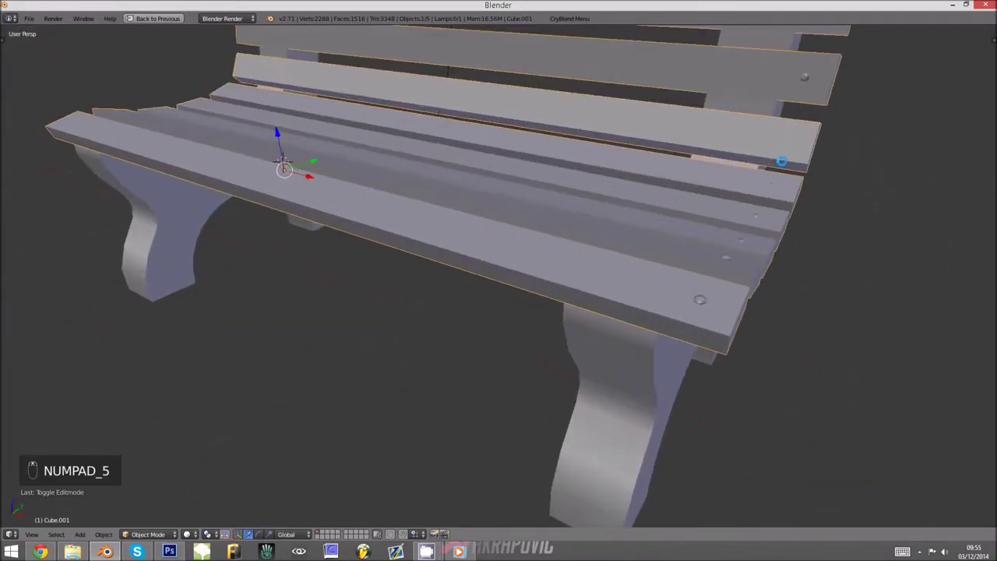
pyautogui.scroll(3, 715, 314)
pyautogui.moveTo(730, 330); pyautogui.dragTo(499, 289, button='middle')
pyautogui.press('t')
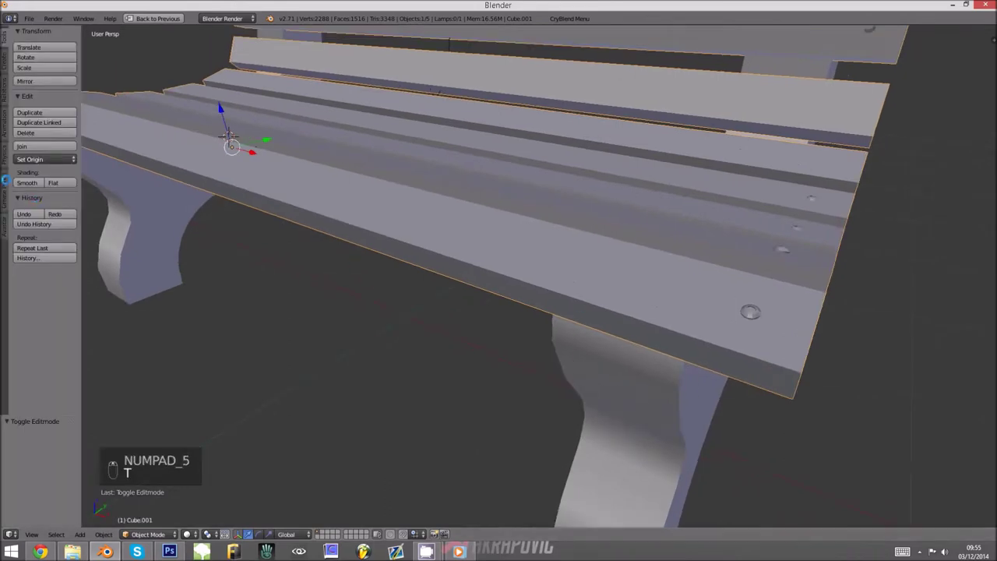
pyautogui.click(24, 180)
pyautogui.hotkey('ctrl', 'Up')
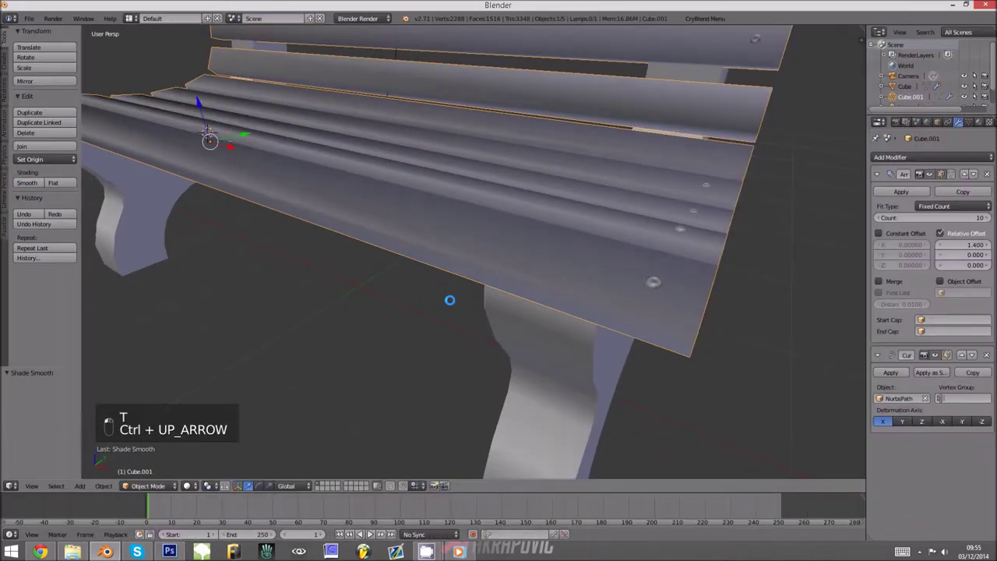
pyautogui.click(952, 156)
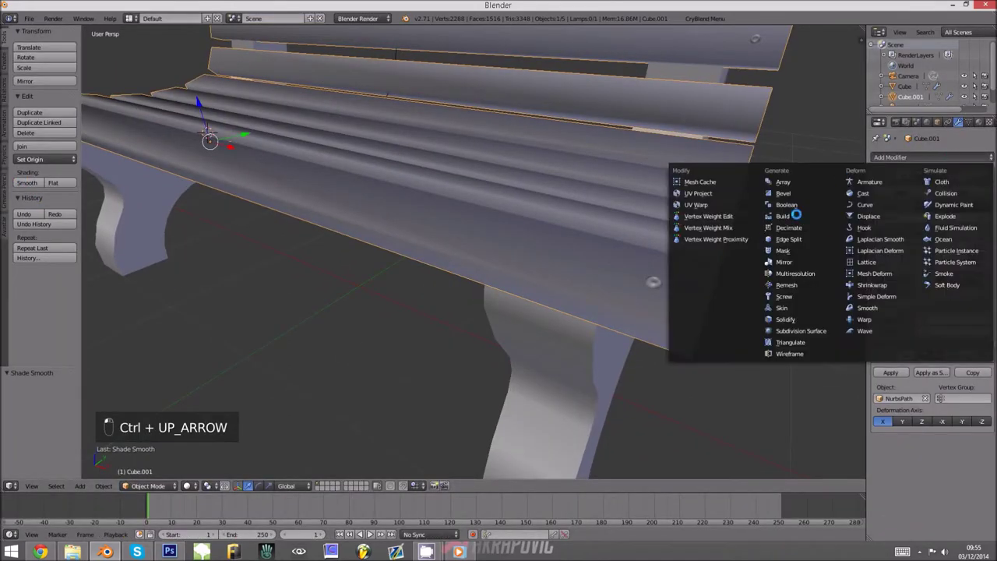
pyautogui.click(792, 240)
# Enable the Curve modifier in edit mode and apply it to the editing cage so the curved slats can be edited directly.
pyautogui.moveTo(674, 288)
pyautogui.keyDown('shift'); pyautogui.mouseDown(button='middle')
pyautogui.moveTo(572, 293)
pyautogui.moveTo(612, 301)
pyautogui.moveTo(583, 290)
pyautogui.mouseUp(button='middle'); pyautogui.keyUp('shift')
pyautogui.scroll(3, 592, 300)
pyautogui.hotkey('alt', 'Tab')
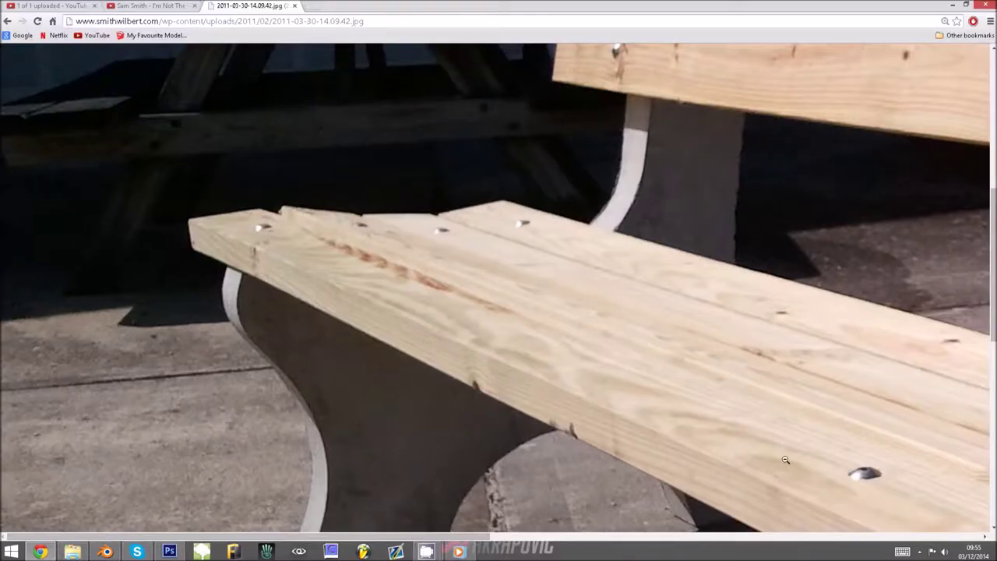
pyautogui.hotkey('alt', 'Tab')
pyautogui.scroll(-2, 493, 275)
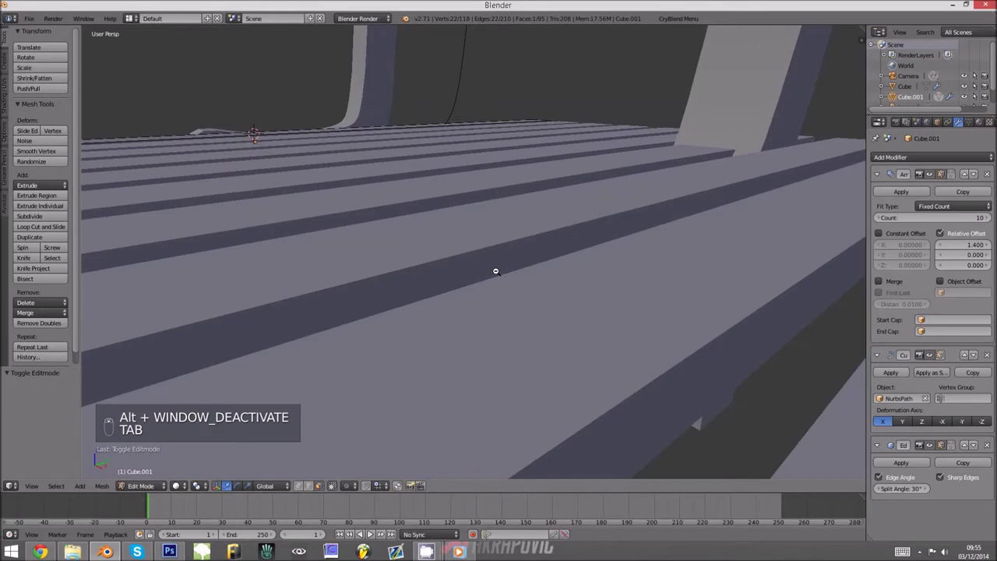
pyautogui.moveTo(497, 272); pyautogui.dragTo(532, 285, button='middle')
pyautogui.press('Tab')
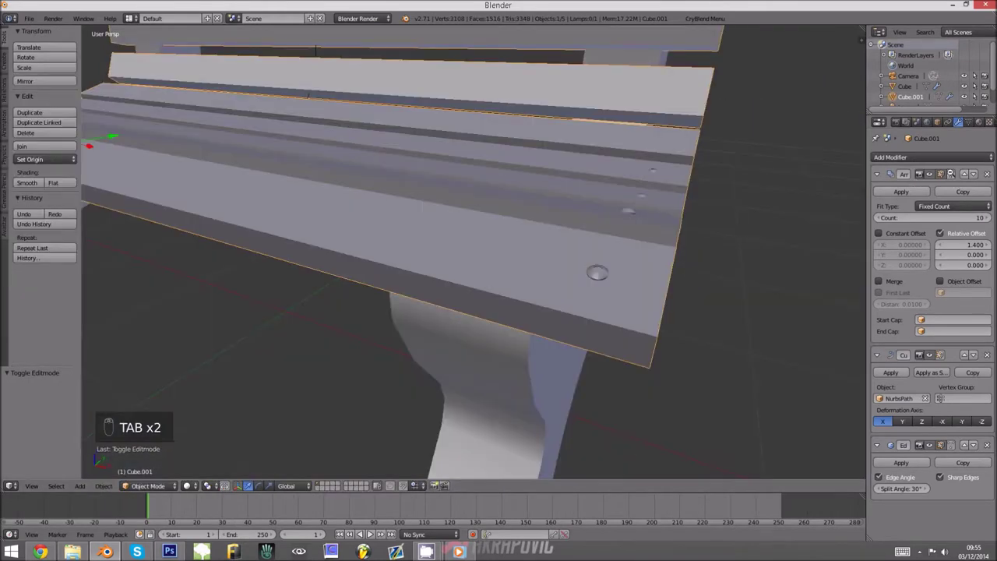
pyautogui.press('Tab')
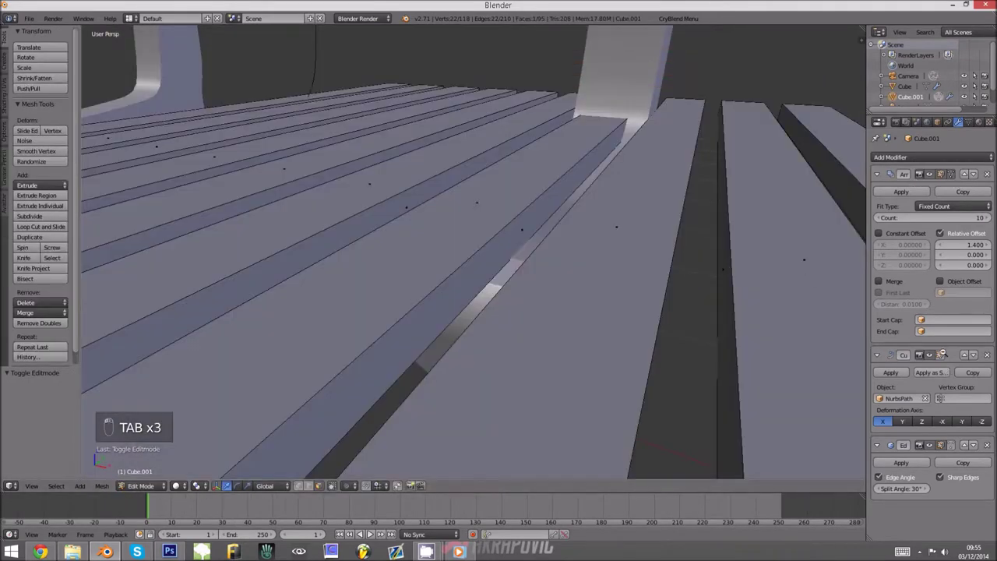
pyautogui.click(941, 354)
pyautogui.moveTo(624, 277); pyautogui.dragTo(585, 278, button='middle')
pyautogui.press('a')
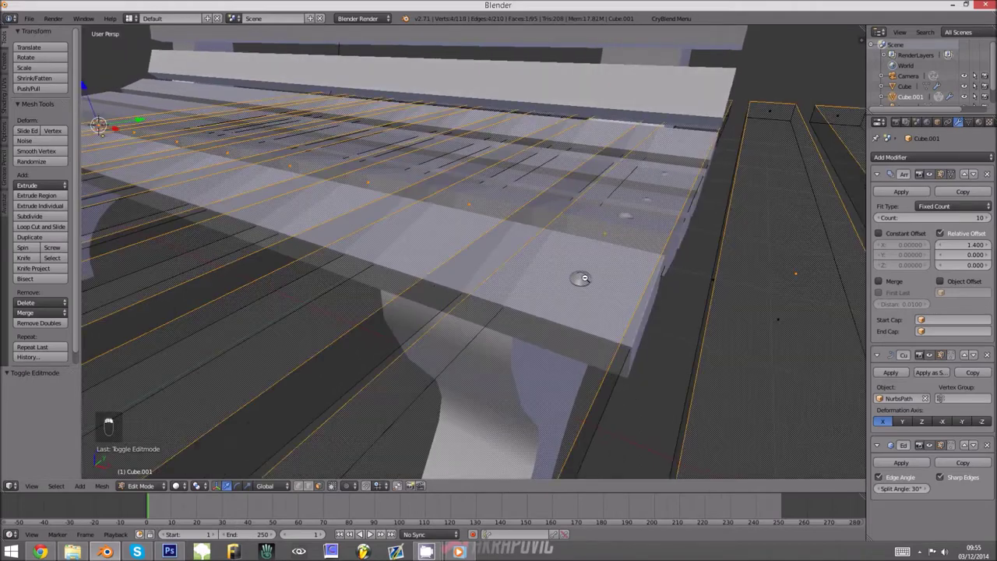
pyautogui.moveTo(491, 269); pyautogui.dragTo(405, 261, button='middle')
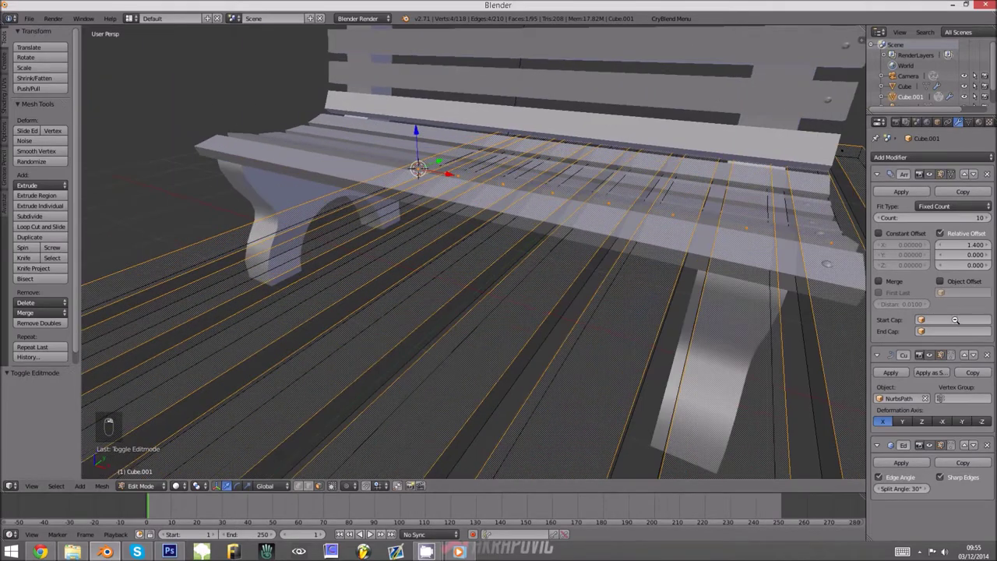
pyautogui.click(950, 354)
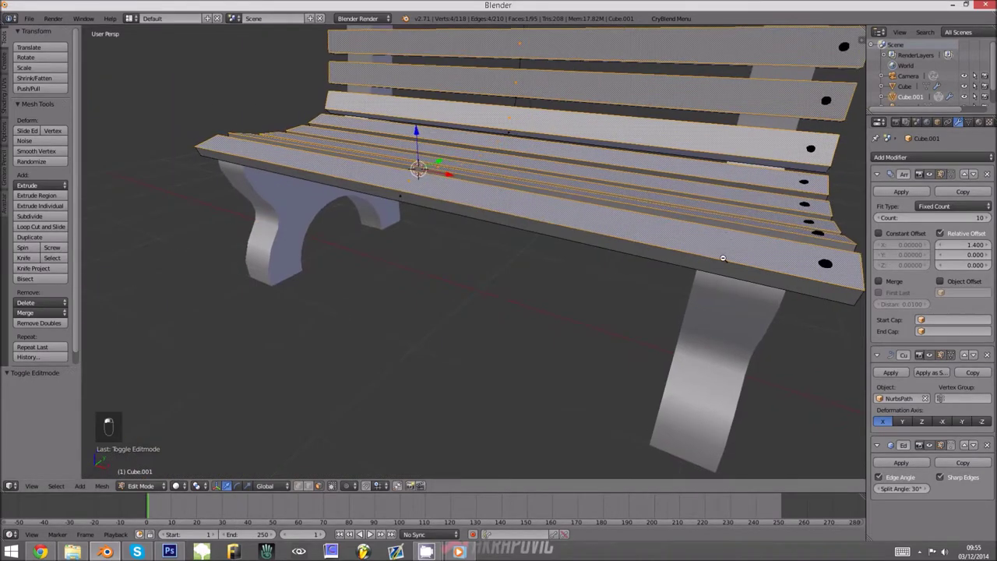
# Edge-slide the bolt's outer rim loop down by about 0.65 and its middle dome loop down by about 0.55.
pyautogui.scroll(1, 723, 259)
pyautogui.keyDown('shift'); pyautogui.moveTo(740, 260); pyautogui.dragTo(693, 260, button='middle'); pyautogui.keyUp('shift')
pyautogui.scroll(-3, 677, 260)
pyautogui.scroll(4, 576, 276)
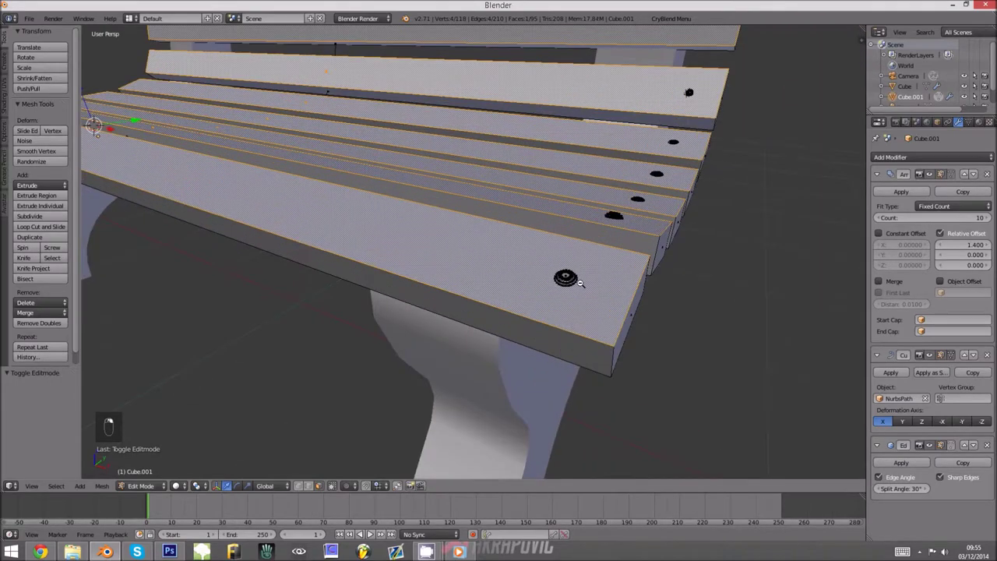
pyautogui.scroll(6, 566, 278)
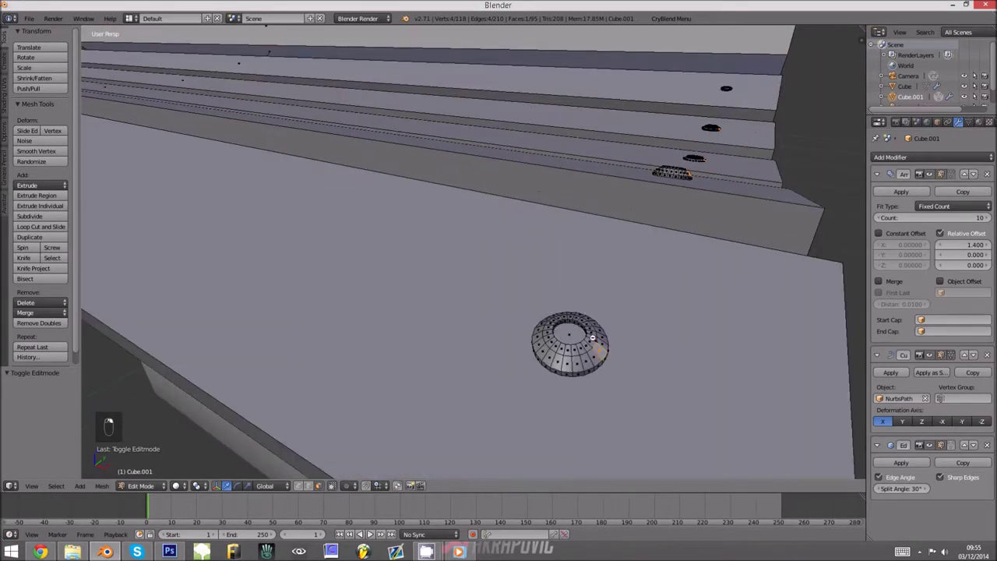
pyautogui.scroll(-2, 578, 330)
pyautogui.press('KP_5')
pyautogui.scroll(4, 580, 325)
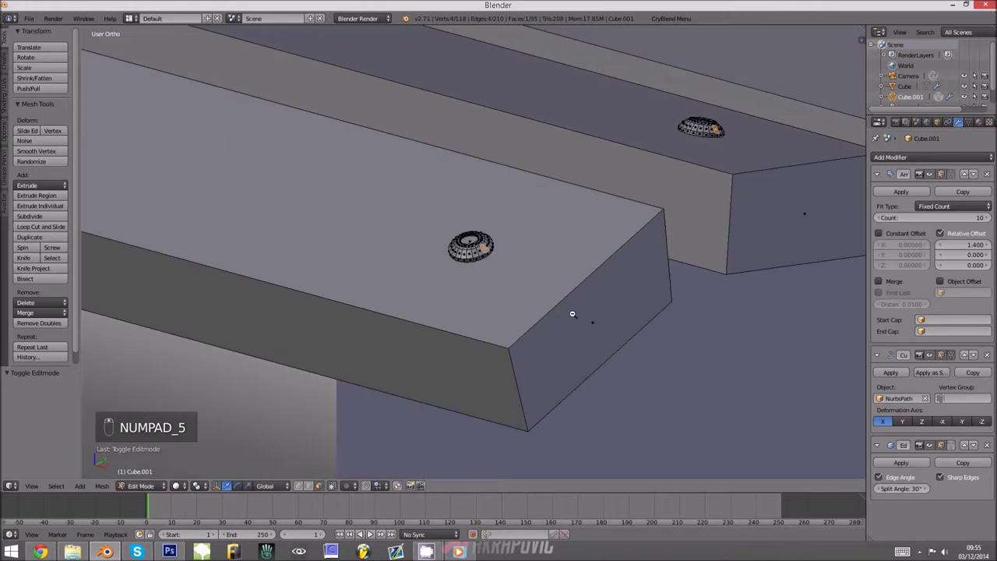
pyautogui.scroll(4, 489, 294)
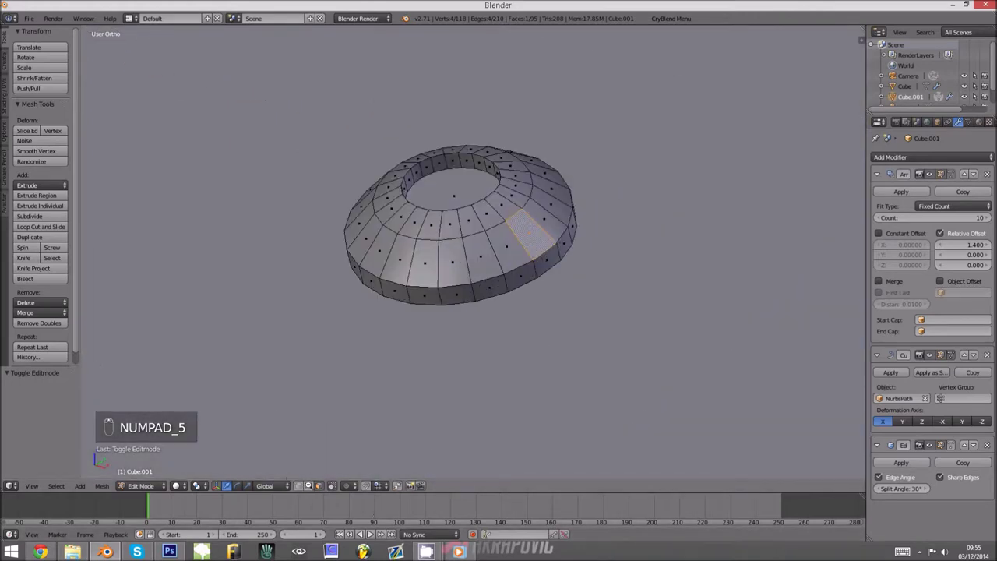
pyautogui.keyDown('alt'); pyautogui.rightClick(494, 277); pyautogui.keyUp('alt')
pyautogui.press('g')
pyautogui.press('g')
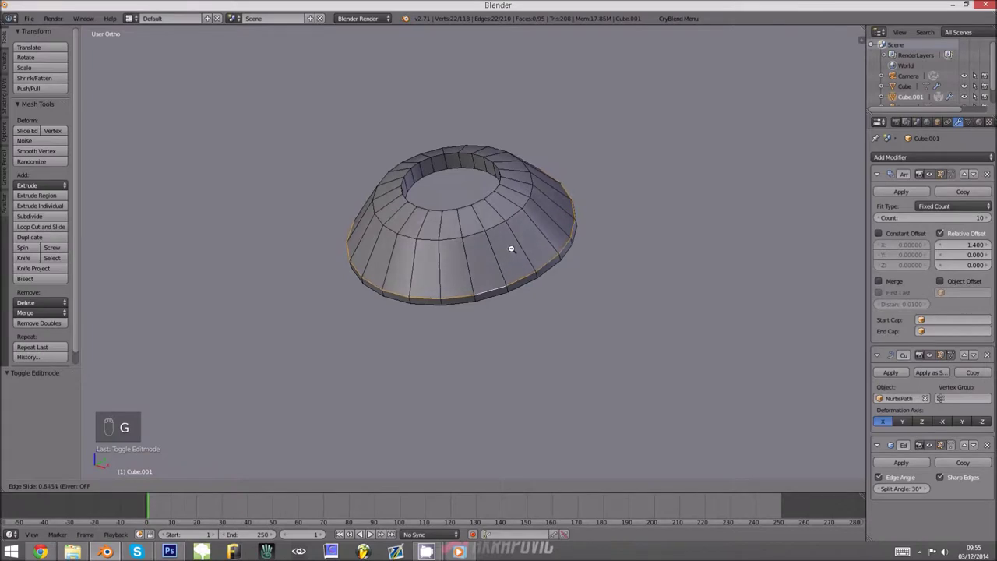
pyautogui.click(511, 249)
pyautogui.press('g')
pyautogui.press('g')
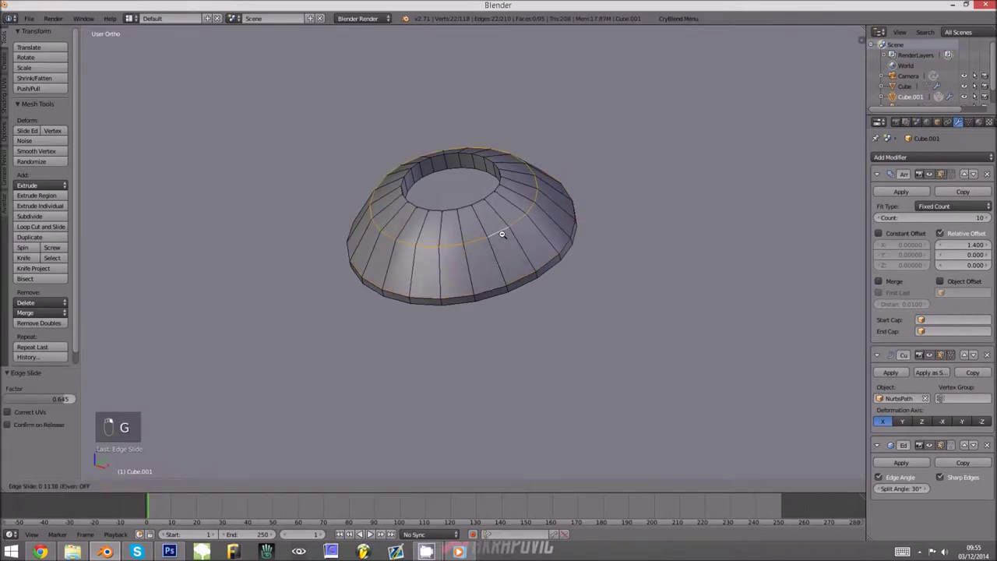
pyautogui.click(510, 253)
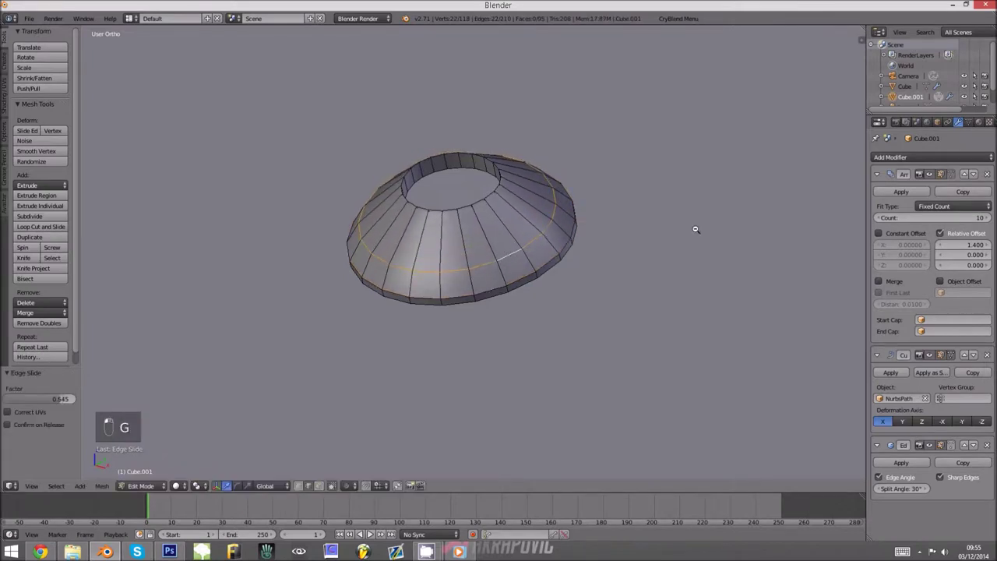
# Scale the bolt's middle dome loop inward twice, by about 0.96 each time.
pyautogui.press('s')
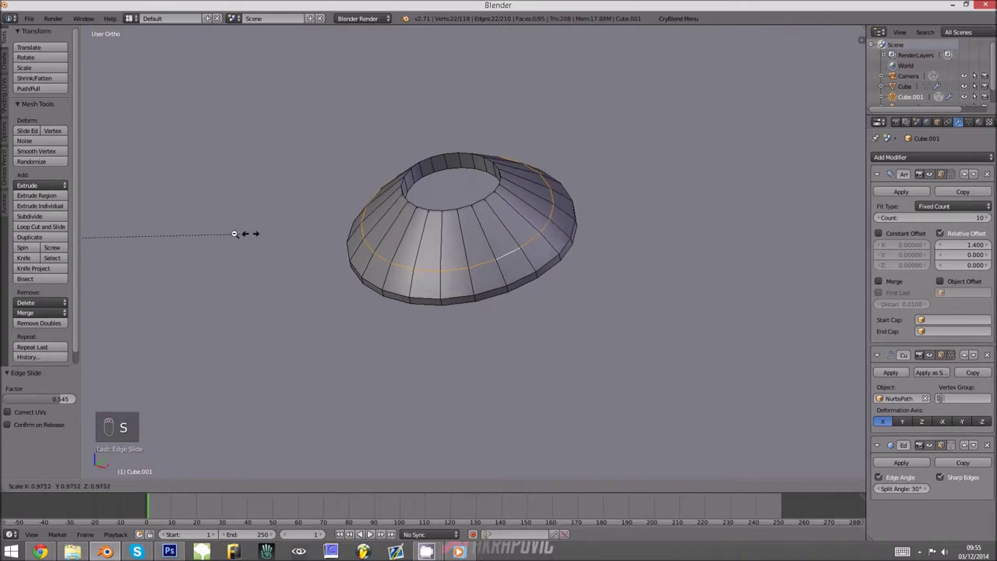
pyautogui.click(817, 190)
pyautogui.press('s')
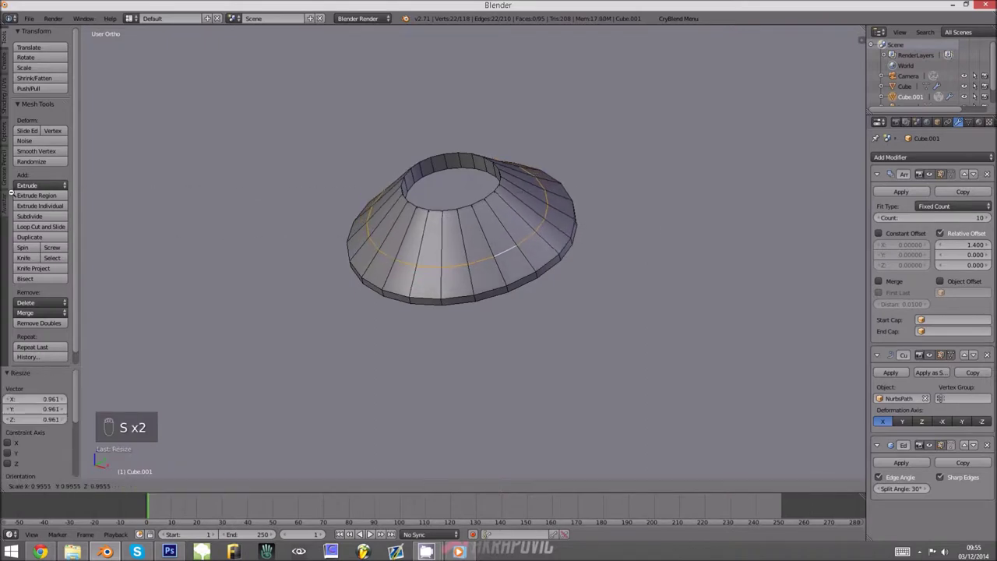
pyautogui.click(953, 145)
pyautogui.press('Tab')
pyautogui.press('Tab')
# Compare the reshaped bolt heads on the slats with the reference photo.
pyautogui.scroll(-11, 580, 233)
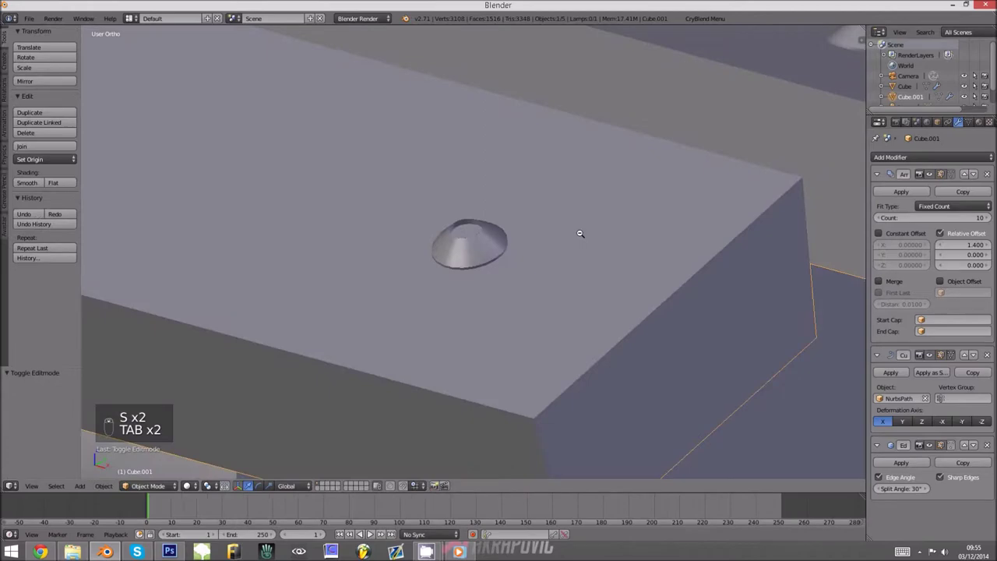
pyautogui.moveTo(574, 229); pyautogui.dragTo(593, 227, button='middle')
pyautogui.scroll(-1, 592, 228)
pyautogui.press('KP_5')
pyautogui.scroll(-4, 601, 219)
pyautogui.hotkey('alt', 'Tab')
pyautogui.hotkey('alt', 'Tab')
pyautogui.moveTo(553, 255); pyautogui.dragTo(623, 303, button='middle')
# Try duplicating the linked bolt about 0.21 along global Y, and delete the copy's vertices.
pyautogui.press('Tab')
pyautogui.hotkey('ctrl', 'l')
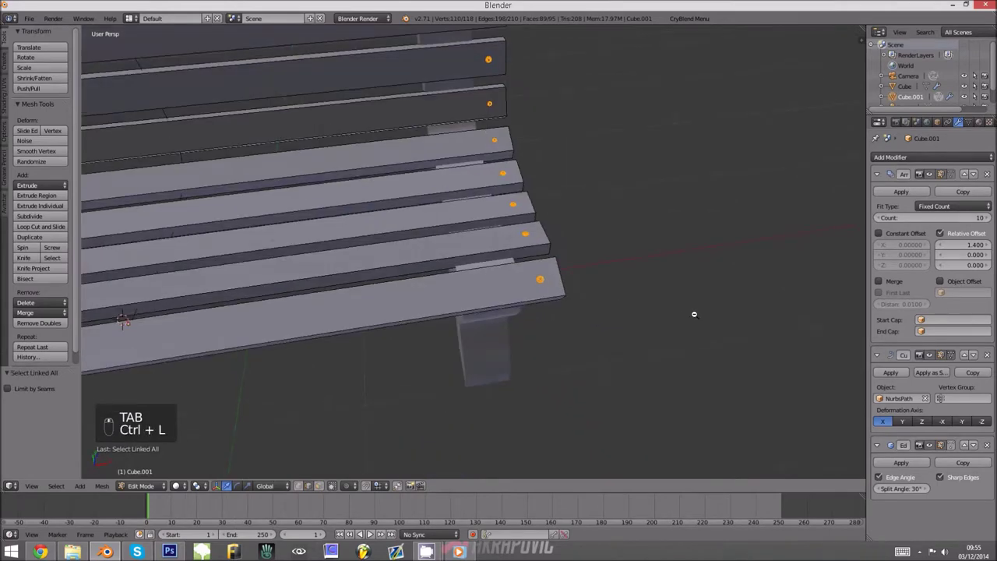
pyautogui.hotkey('shift', 'd')
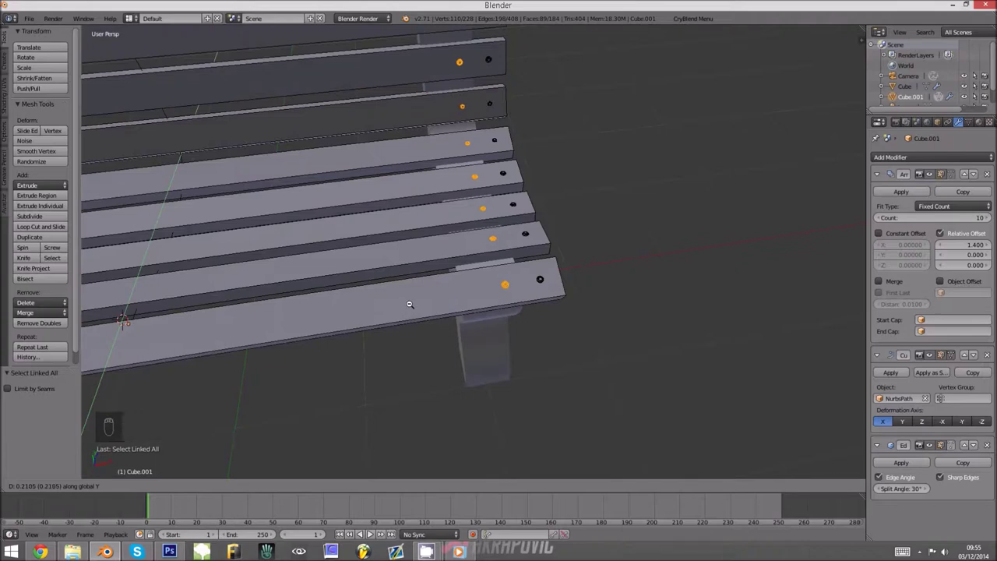
pyautogui.click(409, 304)
pyautogui.press('x')
pyautogui.click(408, 274)
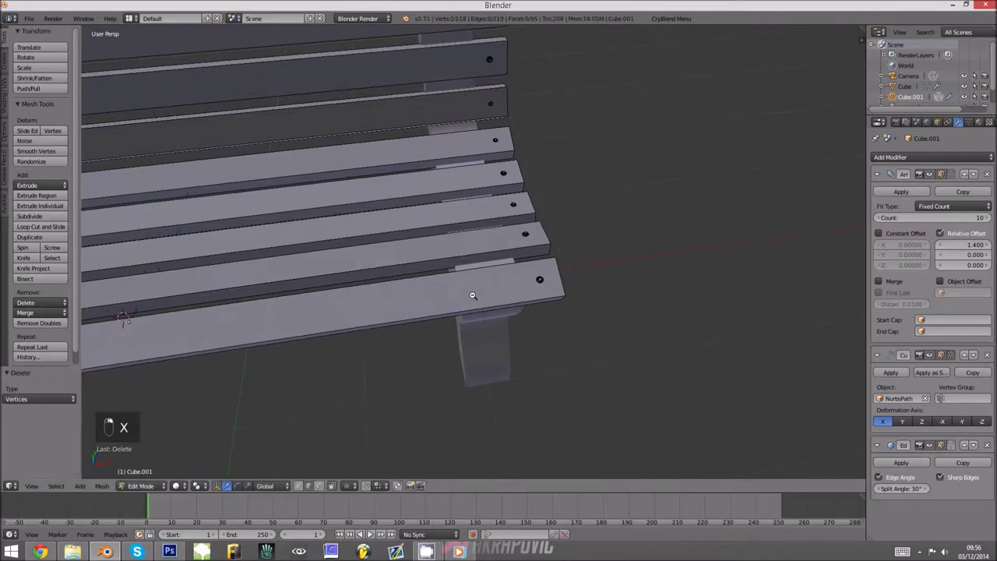
# Check the bolts against the reference photo, select the whole linked bolt and isolate the slat object in local view.
pyautogui.moveTo(472, 289); pyautogui.dragTo(400, 276, button='middle')
pyautogui.scroll(5, 400, 276)
pyautogui.press('Tab')
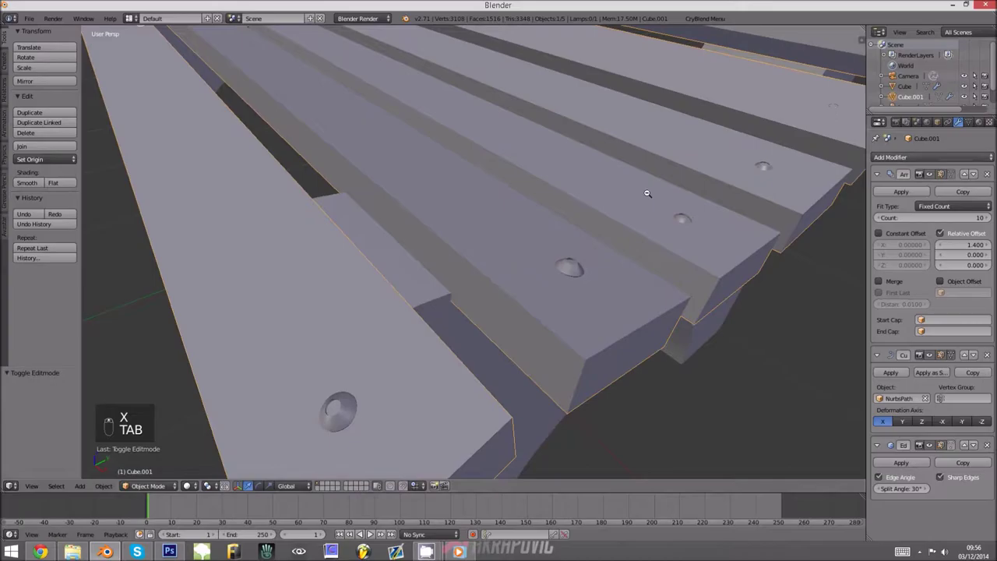
pyautogui.hotkey('alt', 'Tab')
pyautogui.scroll(-1, 499, 288)
pyautogui.hotkey('alt', 'Tab')
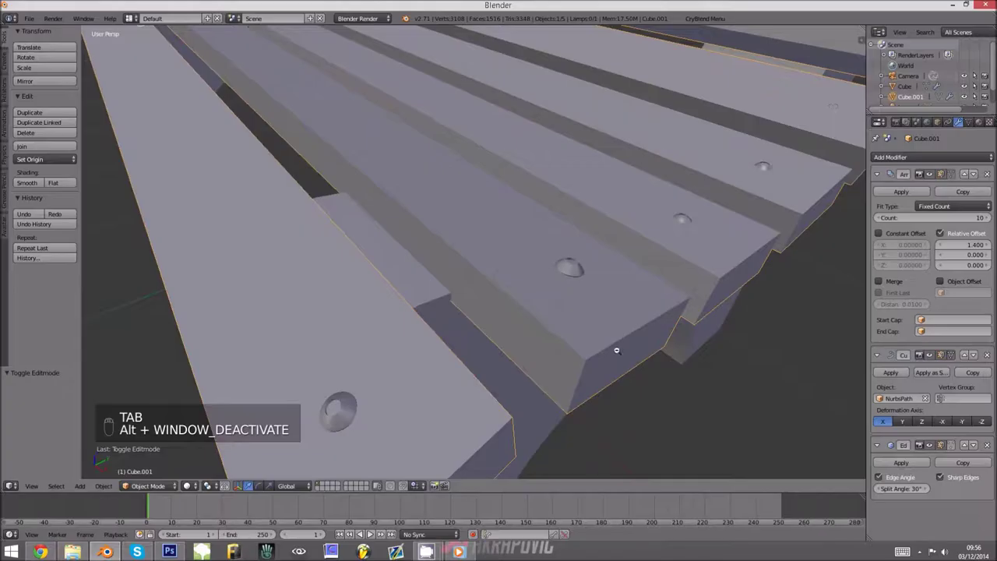
pyautogui.press('Tab')
pyautogui.moveTo(362, 410); pyautogui.dragTo(615, 385, button='middle')
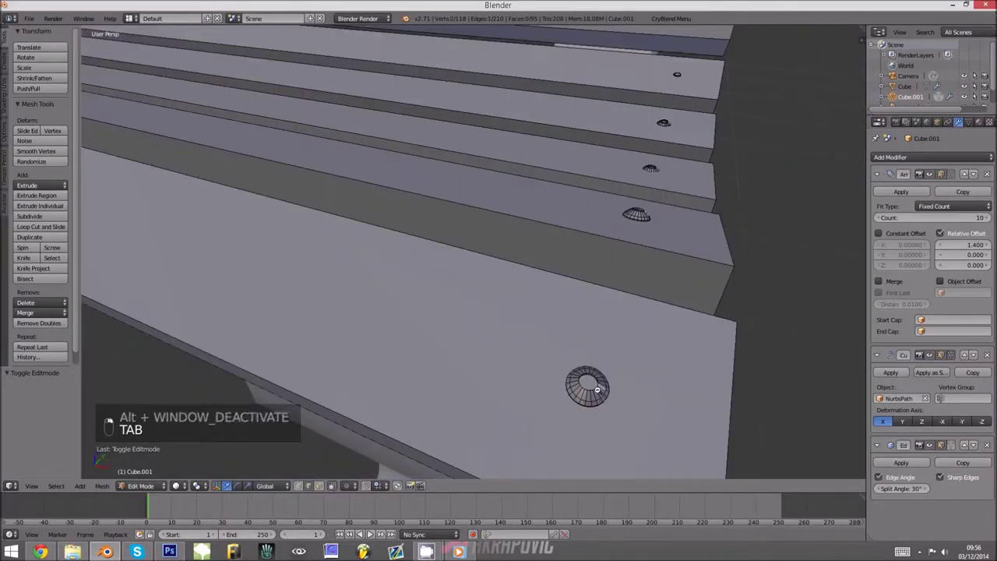
pyautogui.rightClick(598, 392)
pyautogui.hotkey('ctrl', 'l')
pyautogui.press('KP_Divide')
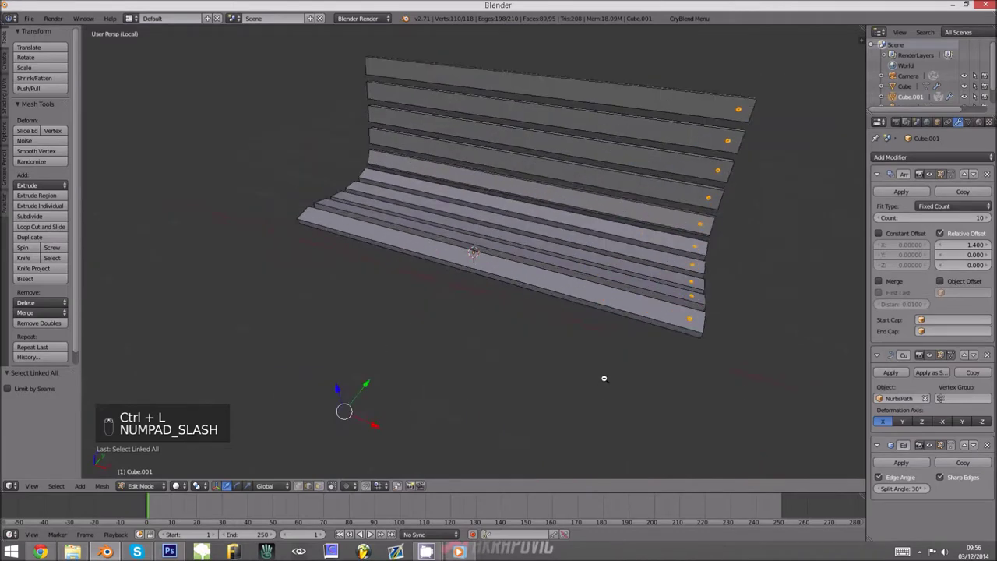
# Unwrap the selected bolt using Project From View with Scale to Bounds.
pyautogui.scroll(3, 603, 377)
pyautogui.scroll(6, 597, 373)
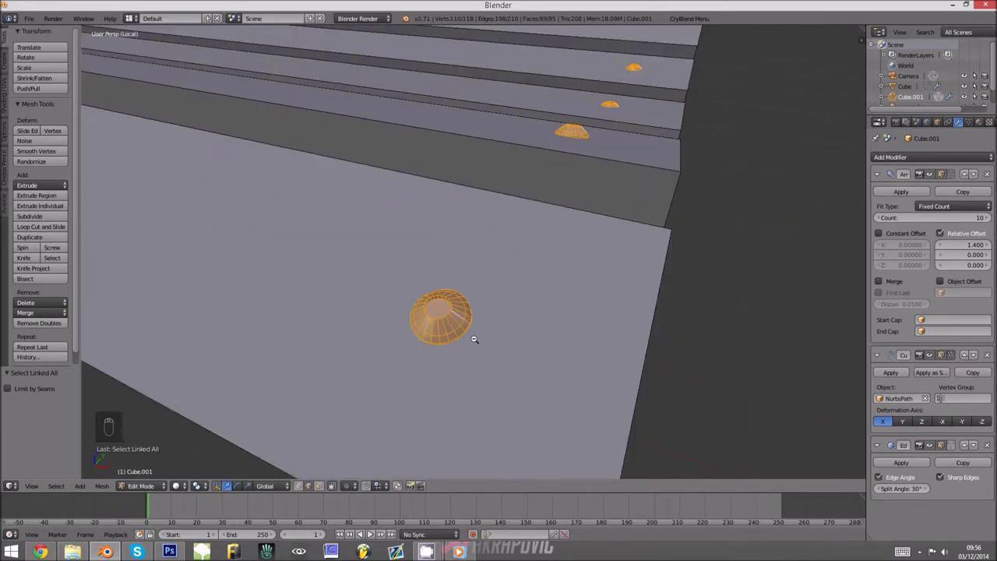
pyautogui.press('u')
pyautogui.click(444, 434)
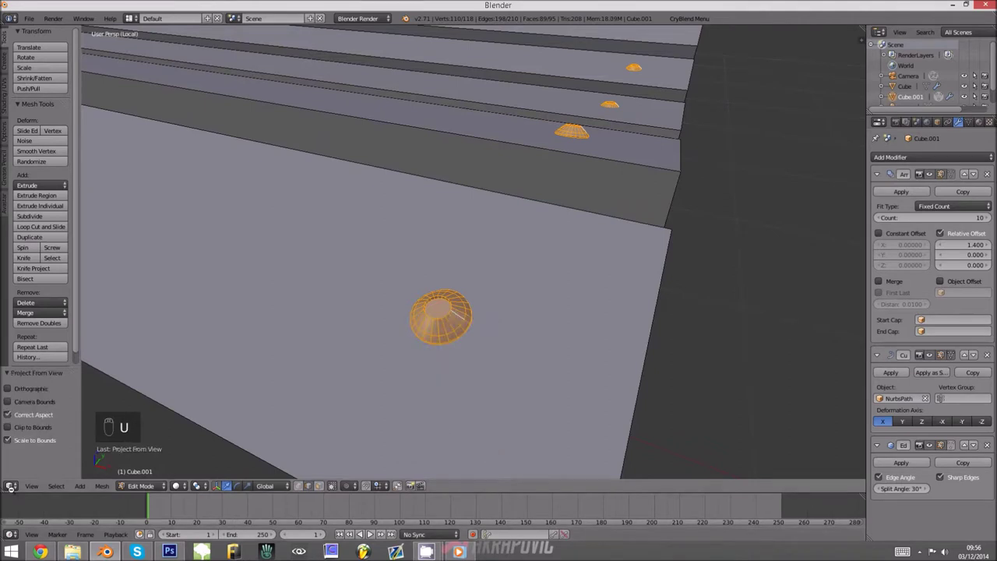
# Split off a second editor area beside the 3D view and make it a UV/Image Editor.
pyautogui.moveTo(2, 477); pyautogui.dragTo(300, 467)
pyautogui.click(11, 485)
pyautogui.click(39, 405)
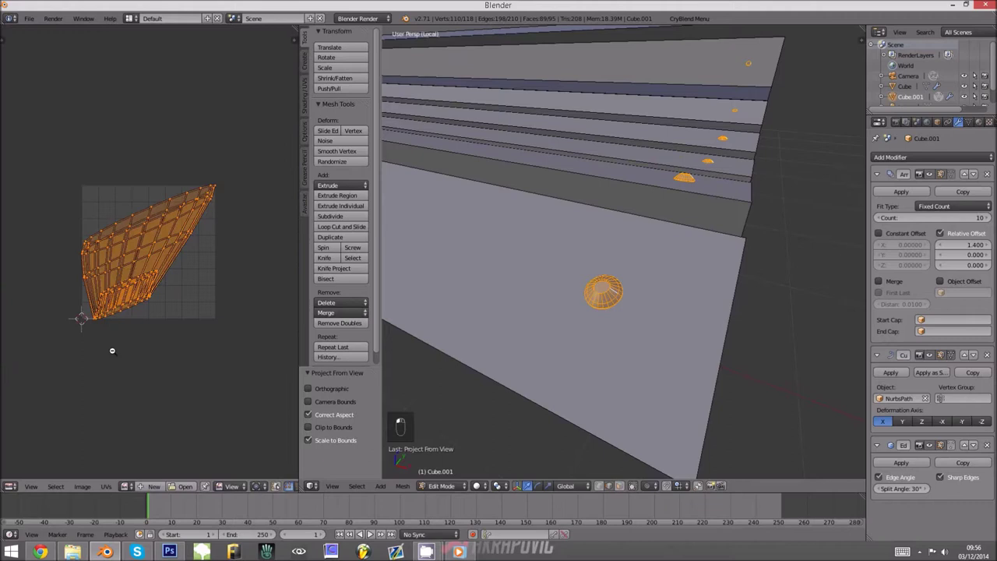
# Open the chrome_texture image from the Textures, Metals, Chrome folder as the bolts' UV image, browsing with thumbnails.
pyautogui.click(87, 485)
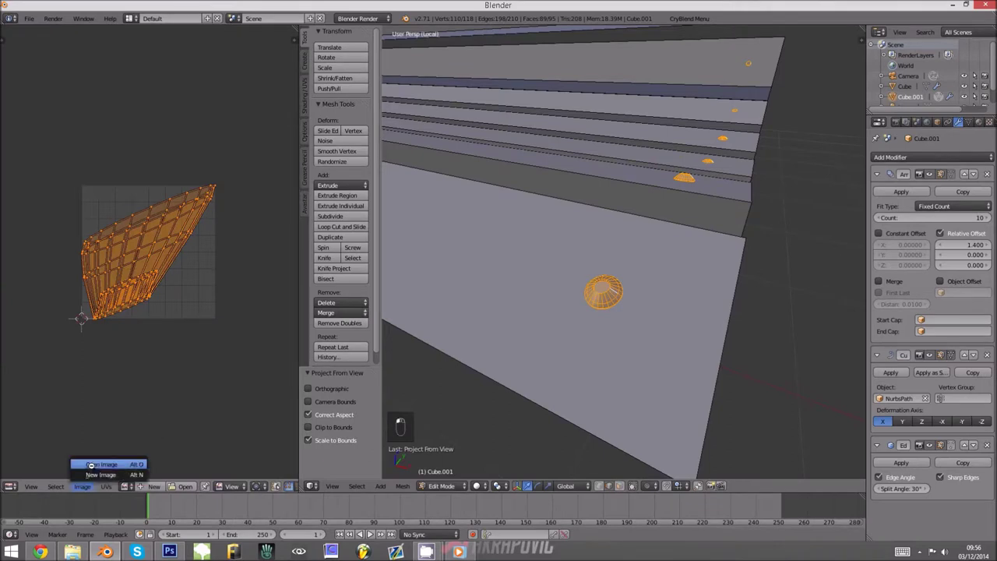
pyautogui.click(100, 467)
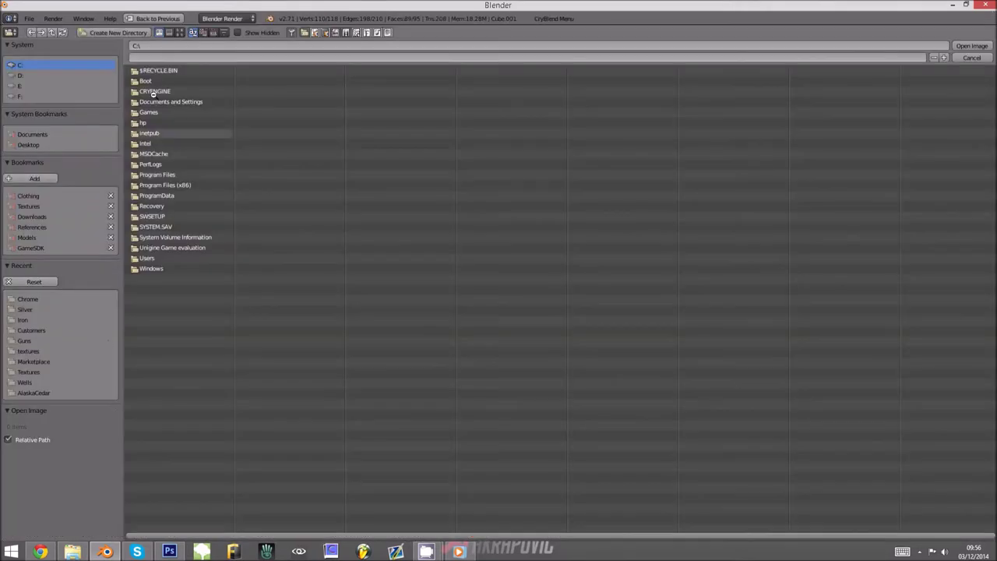
pyautogui.click(29, 206)
pyautogui.click(148, 133)
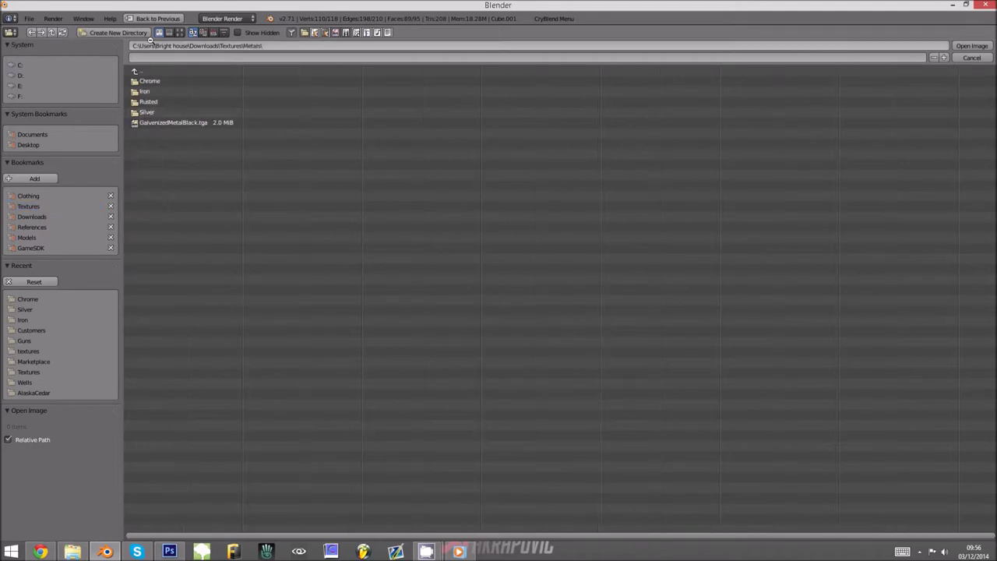
pyautogui.click(179, 32)
pyautogui.click(218, 93)
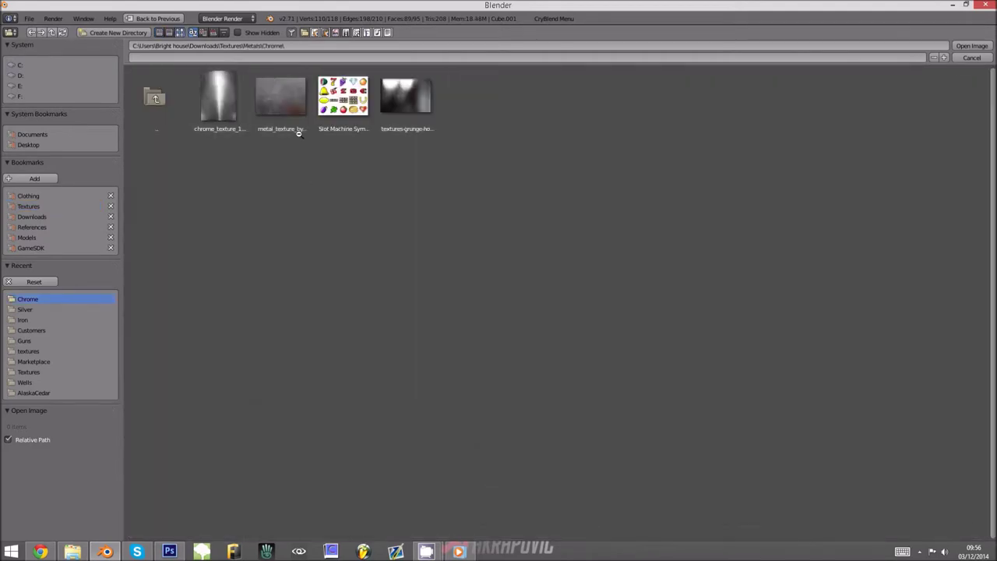
pyautogui.doubleClick(222, 102)
# Display the slats in textured shading and check the chrome image on the bolts.
pyautogui.press('Tab')
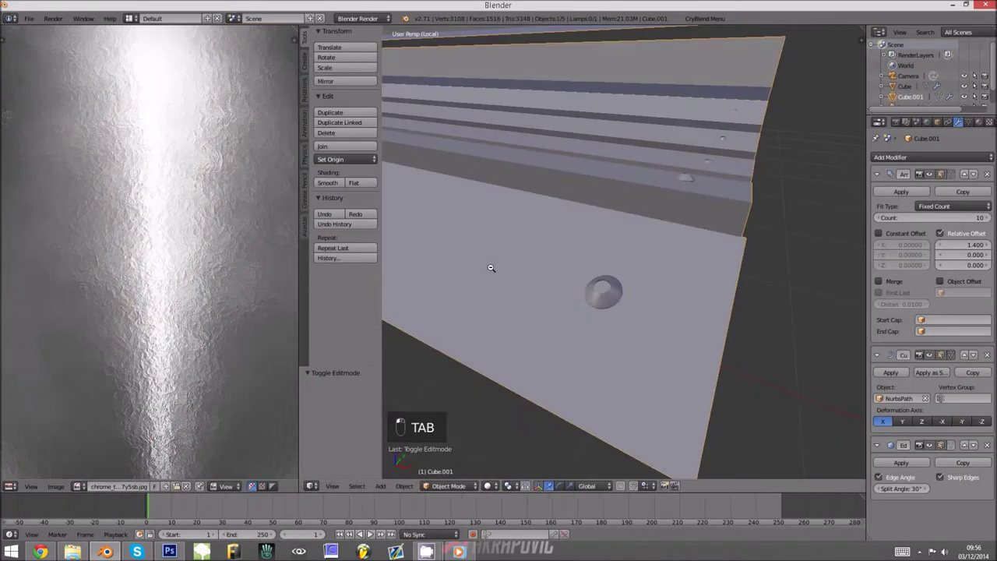
pyautogui.hotkey('alt', 'z')
pyautogui.moveTo(538, 285); pyautogui.dragTo(550, 294, button='middle')
pyautogui.scroll(4, 537, 288)
pyautogui.scroll(-4, 632, 344)
# Reproject the bolts' UVs from the top orthographic view using Project from View (Bounds).
pyautogui.press('Tab')
pyautogui.press('KP_5')
pyautogui.press('KP_7')
pyautogui.press('KP_7')
pyautogui.press('KP_7')
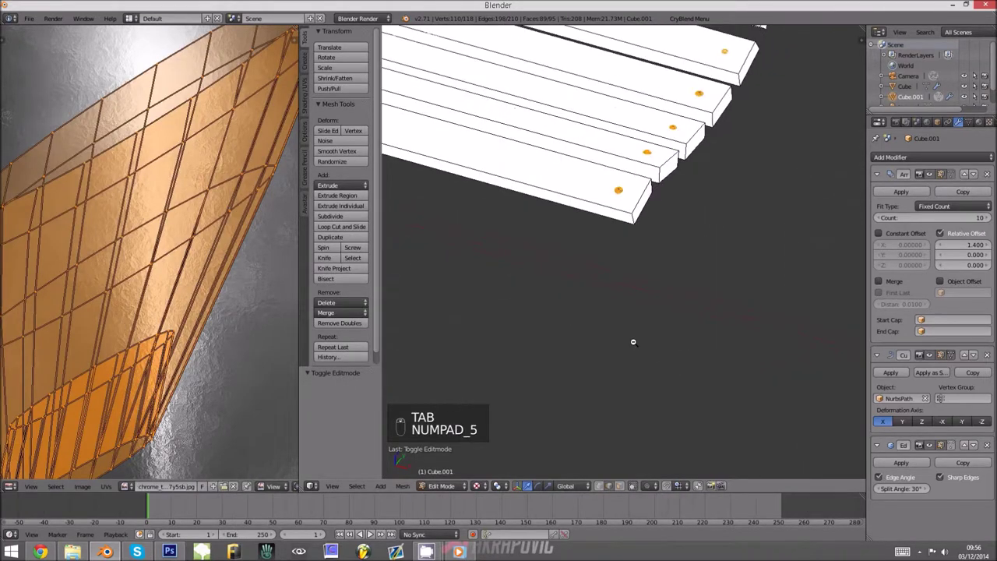
pyautogui.press('u')
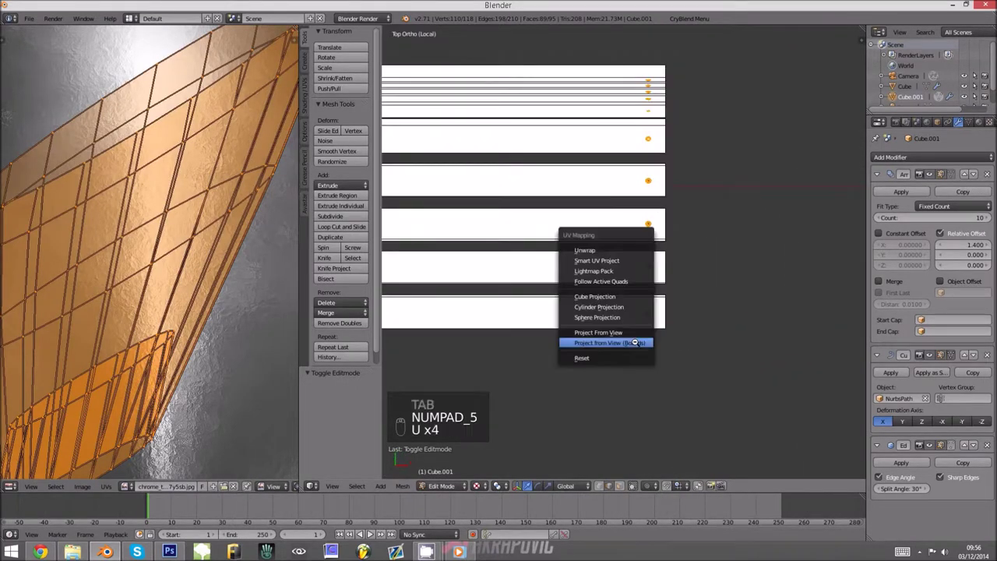
pyautogui.click(634, 341)
# Inspect the reprojected chrome texture on the bolts in object mode.
pyautogui.press('Tab')
pyautogui.moveTo(672, 379); pyautogui.dragTo(597, 330, button='middle')
pyautogui.press('KP_5')
# Maximize the 3D view for editing the bolts from above, split off their selected geometry and hide the tool shelf.
pyautogui.press('Tab')
pyautogui.press('KP_7')
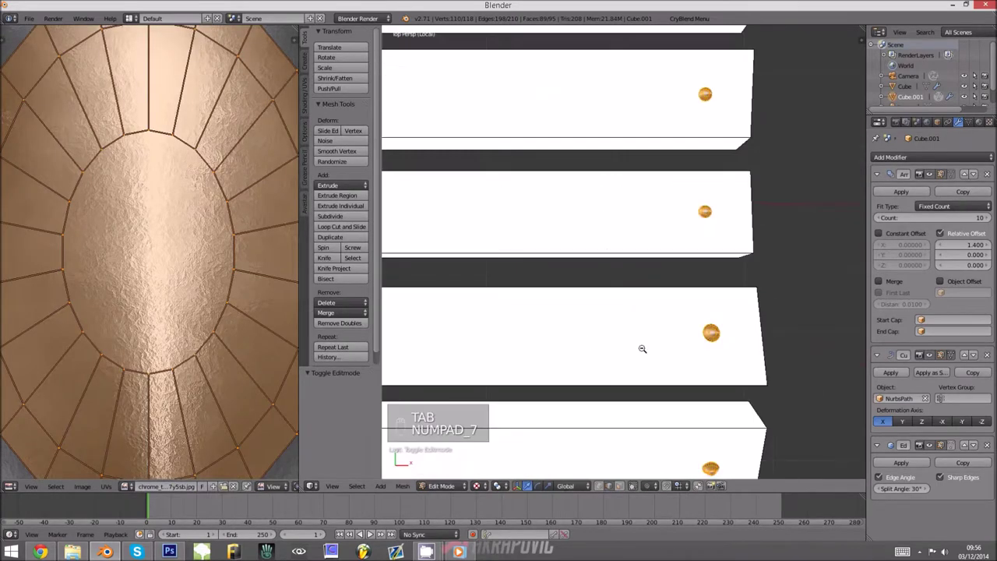
pyautogui.hotkey('ctrl', 'Up')
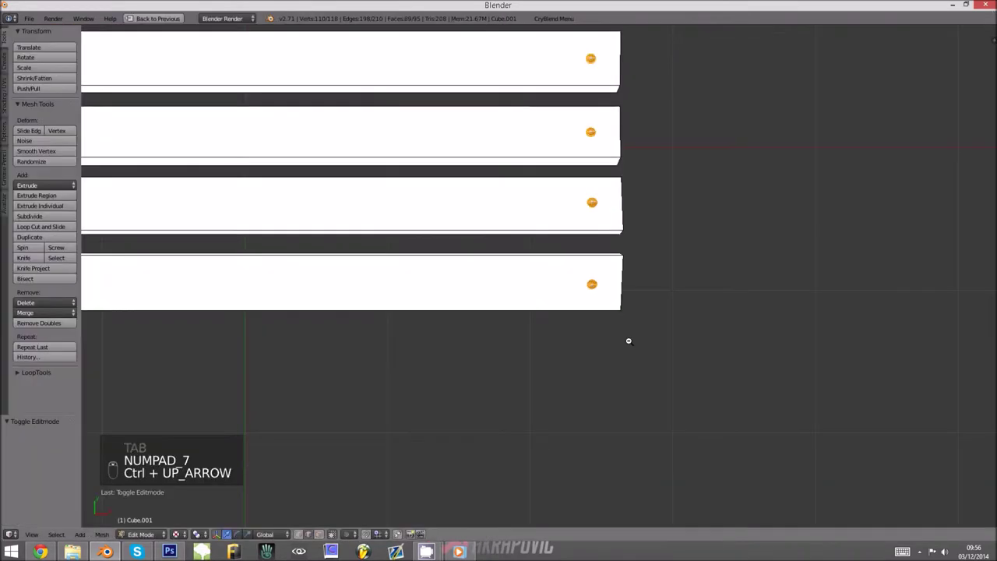
pyautogui.press('KP_5')
pyautogui.press('KP_5')
pyautogui.press('y')
pyautogui.press('t')
# Project the selected bolts again with Project from View (Bounds) from a closer top orthographic view.
pyautogui.press('KP_5')
pyautogui.press('KP_5')
pyautogui.press('KP_5')
pyautogui.scroll(4, 759, 275)
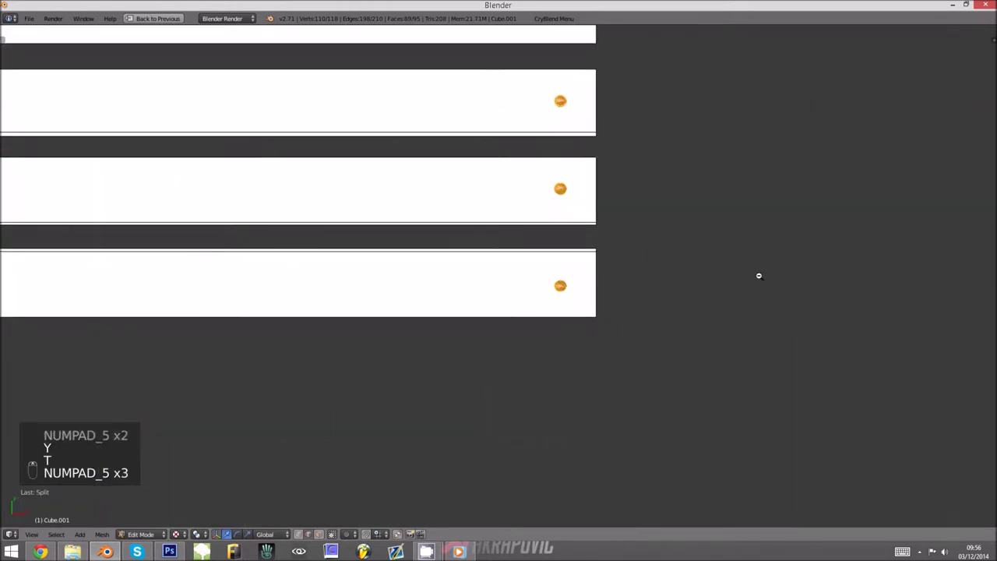
pyautogui.keyDown('ctrl'); pyautogui.scroll(2, 574, 316); pyautogui.keyUp('ctrl')
pyautogui.scroll(2, 505, 334)
pyautogui.press('u')
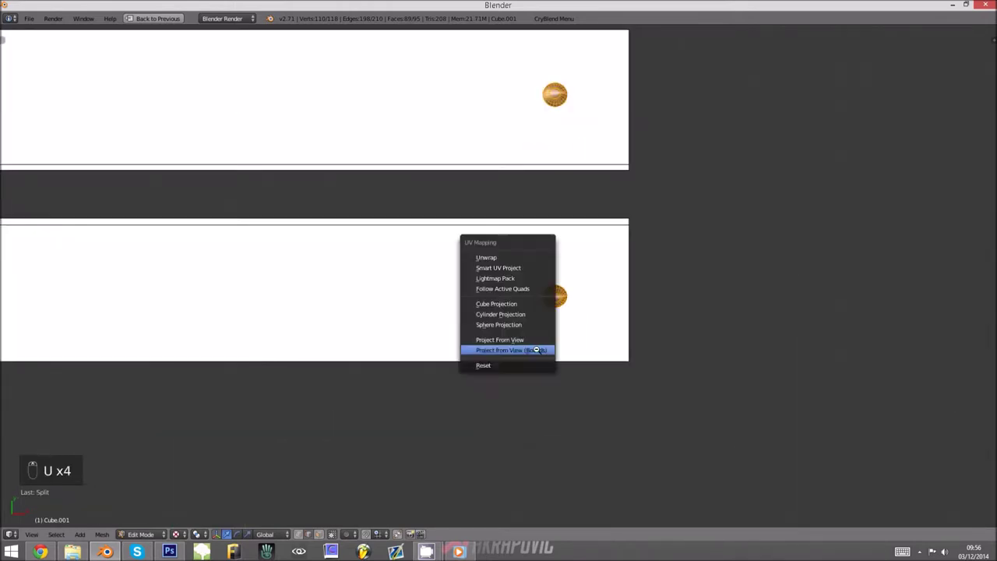
pyautogui.click(536, 350)
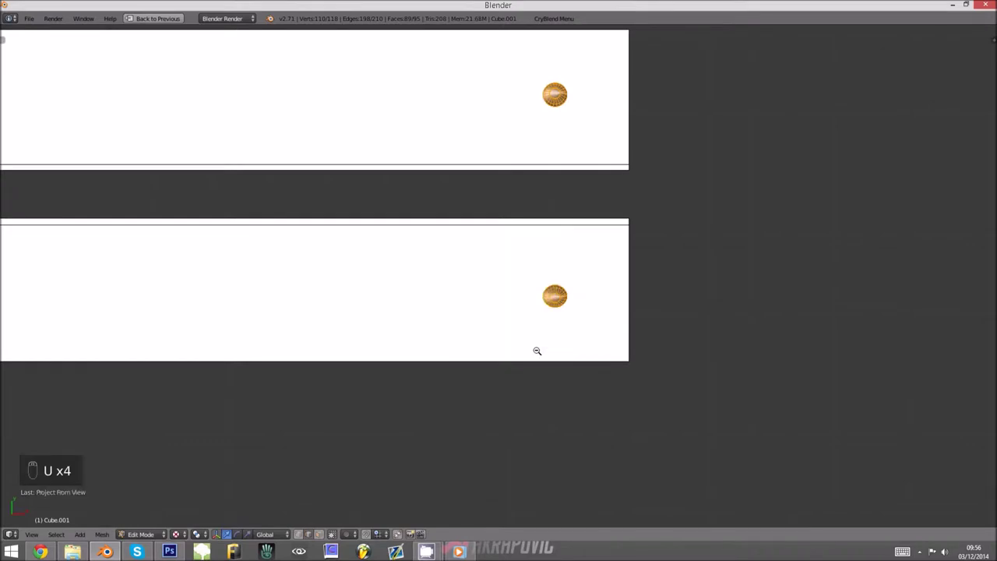
# Restore the multi-editor layout and check the bolt's UV layout over the chrome image.
pyautogui.hotkey('ctrl', 'Up')
pyautogui.press('Tab')
pyautogui.press('Tab')
pyautogui.scroll(-5, 249, 216)
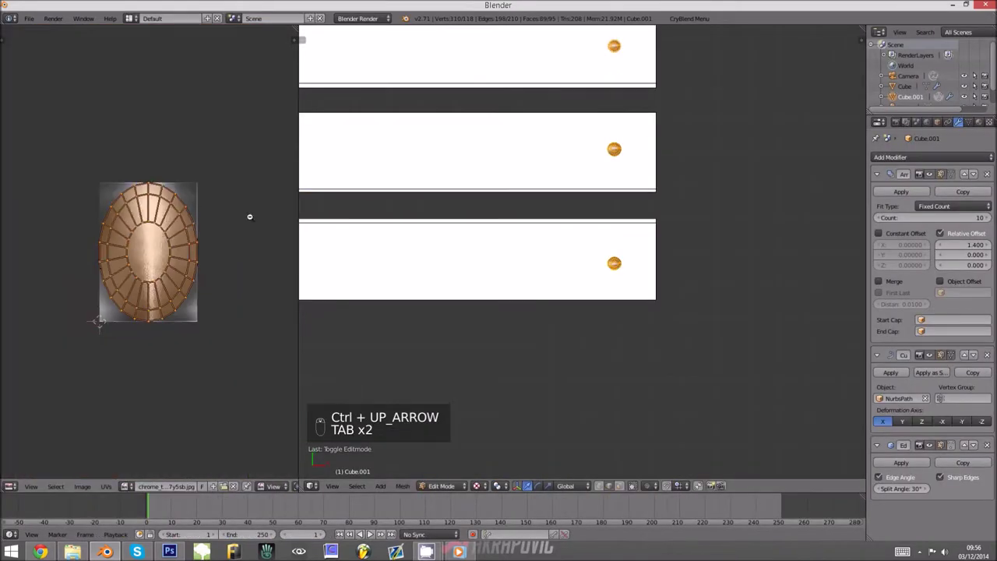
pyautogui.scroll(3, 167, 336)
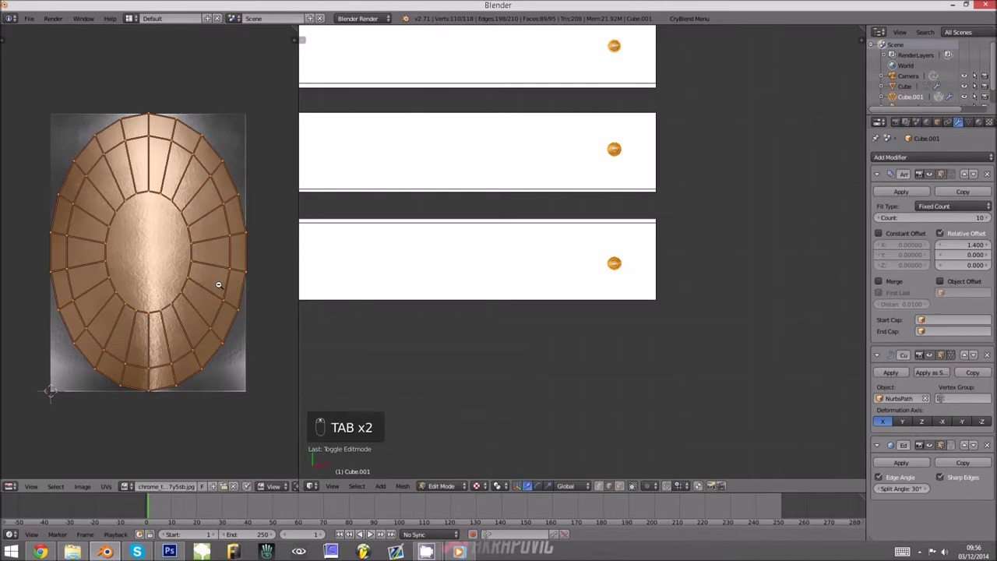
# Examine the chrome texture on a bolt head up close.
pyautogui.moveTo(490, 309); pyautogui.dragTo(612, 278, button='middle')
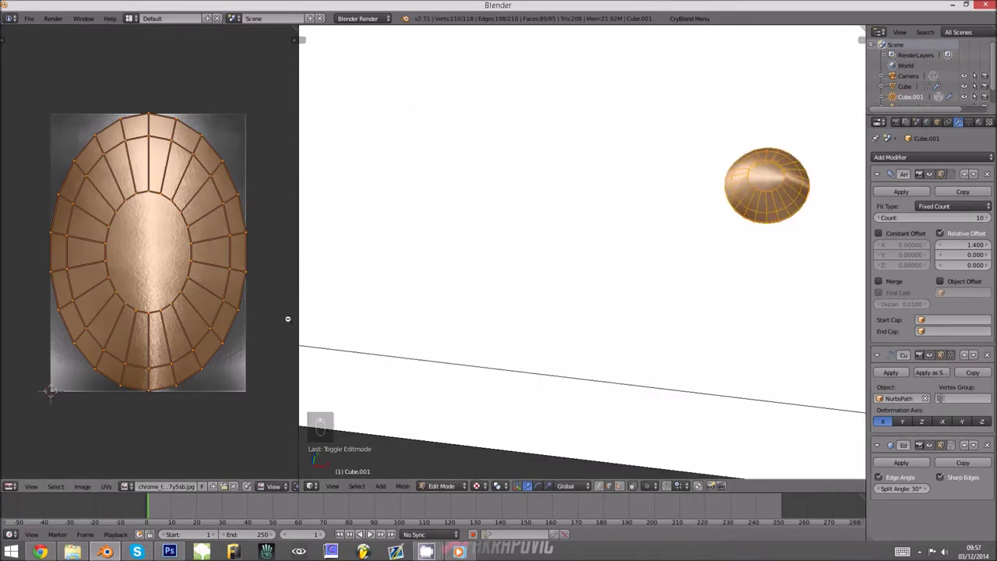
pyautogui.press('Tab')
pyautogui.keyDown('ctrl'); pyautogui.moveTo(692, 318); pyautogui.dragTo(566, 249, button='middle'); pyautogui.keyUp('ctrl')
pyautogui.press('Tab')
pyautogui.scroll(-5, 668, 260)
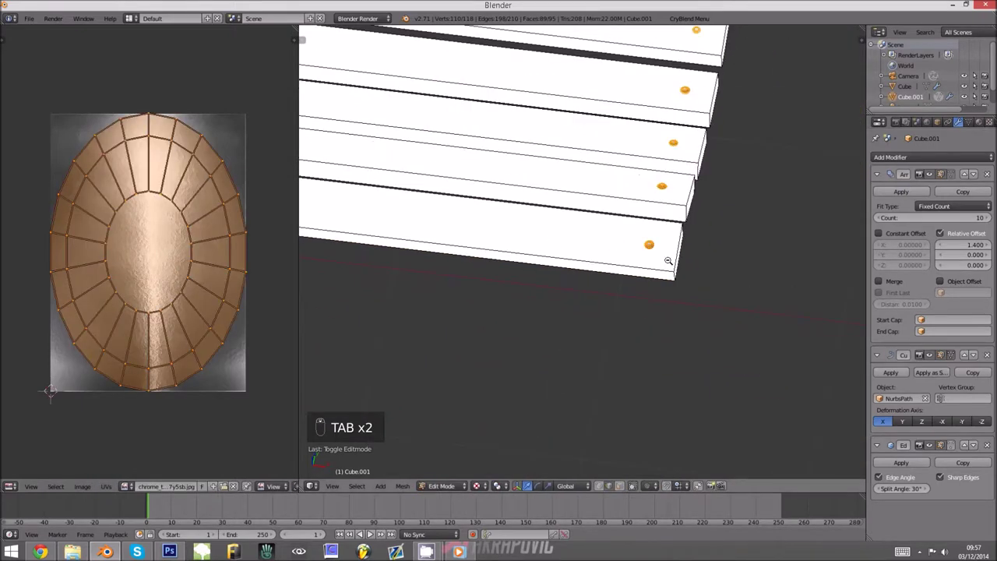
# Return the slats to solid shading in object mode and create a material named Wood for them.
pyautogui.press('Tab')
pyautogui.scroll(3, 621, 242)
pyautogui.press('z')
pyautogui.press('z')
pyautogui.click(979, 123)
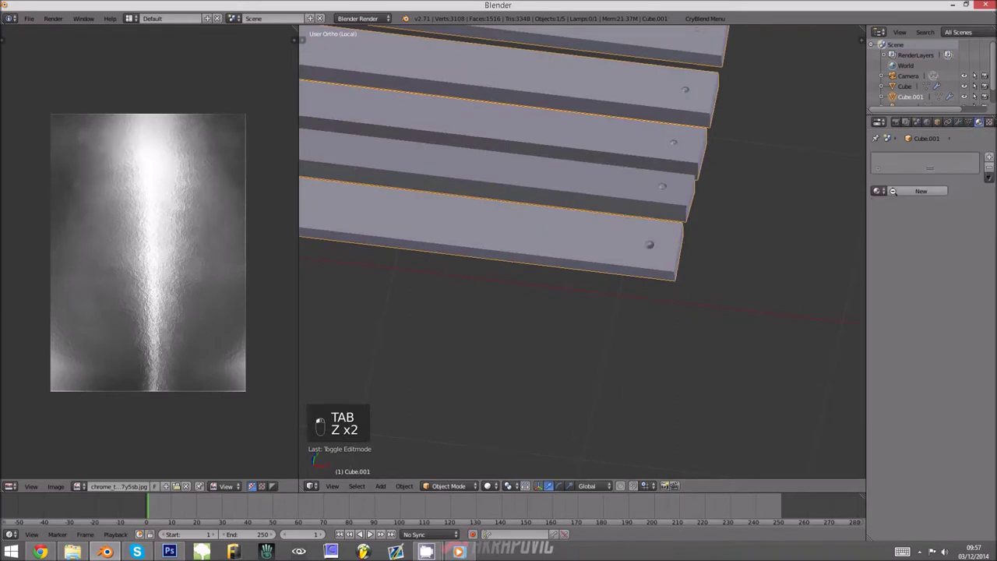
pyautogui.click(900, 191)
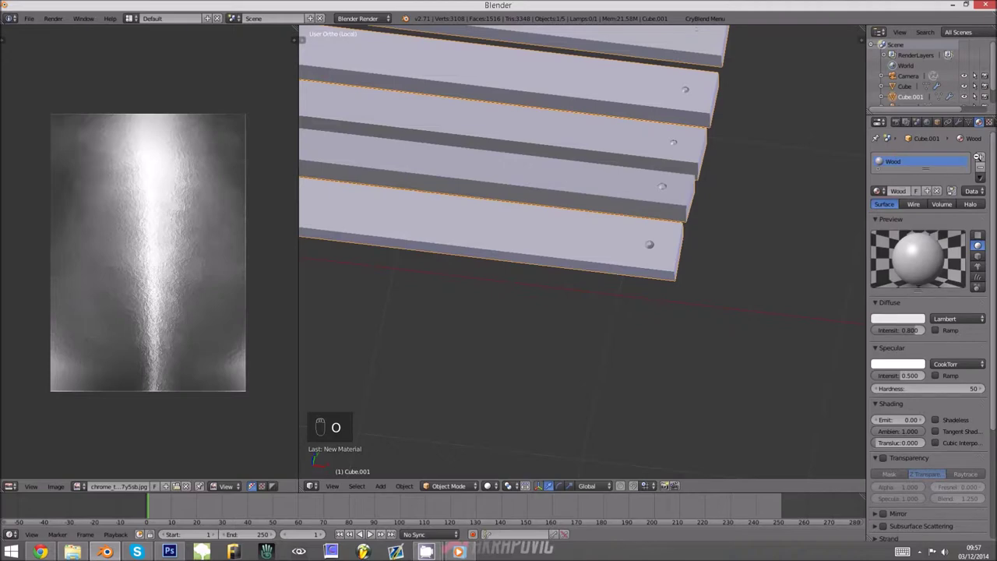
# Add a second material slot with a new material named Metal and assign it to the selected bolts.
pyautogui.click(979, 157)
pyautogui.click(915, 193)
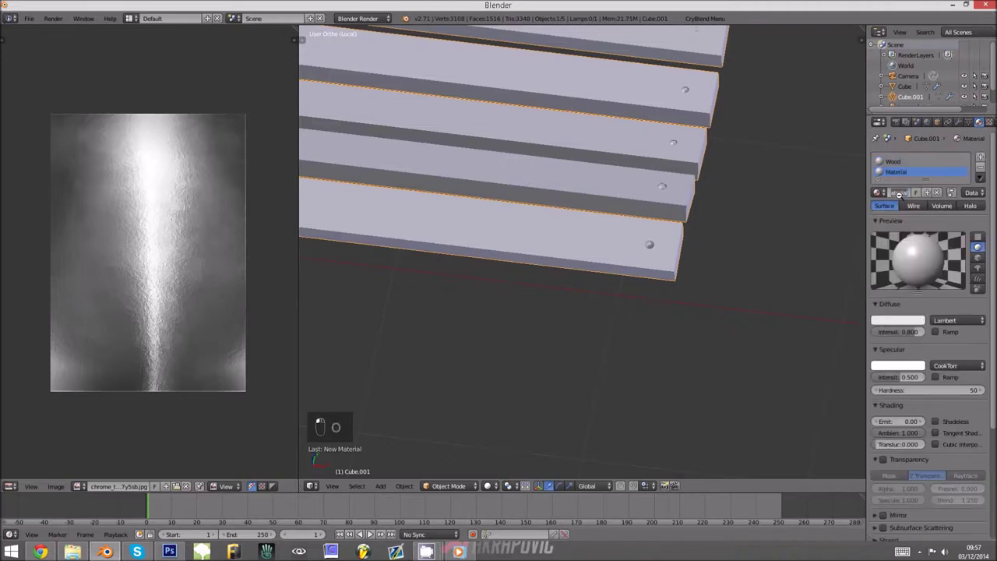
pyautogui.press('Tab')
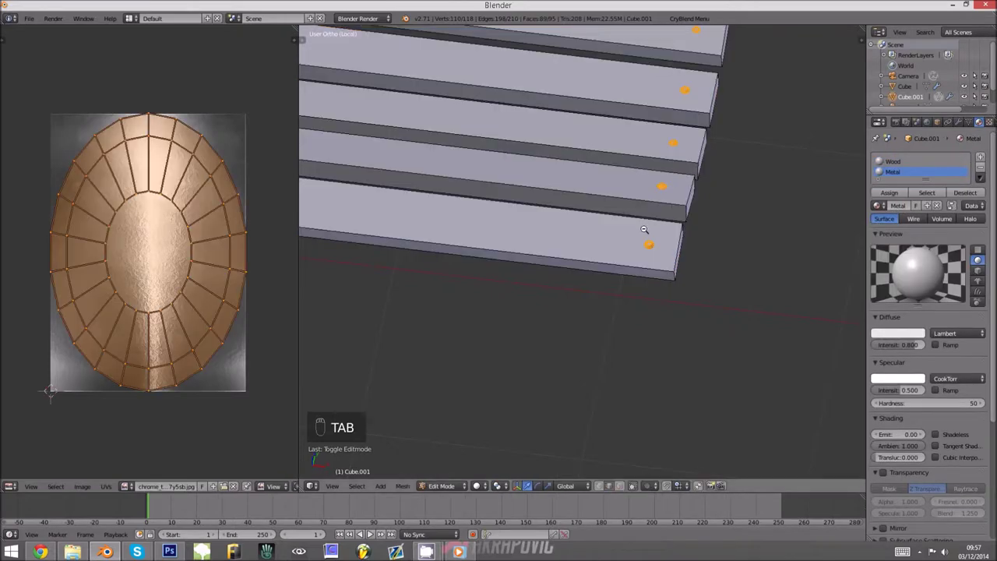
pyautogui.keyDown('ctrl'); pyautogui.moveTo(658, 249); pyautogui.dragTo(796, 327, button='middle'); pyautogui.keyUp('ctrl')
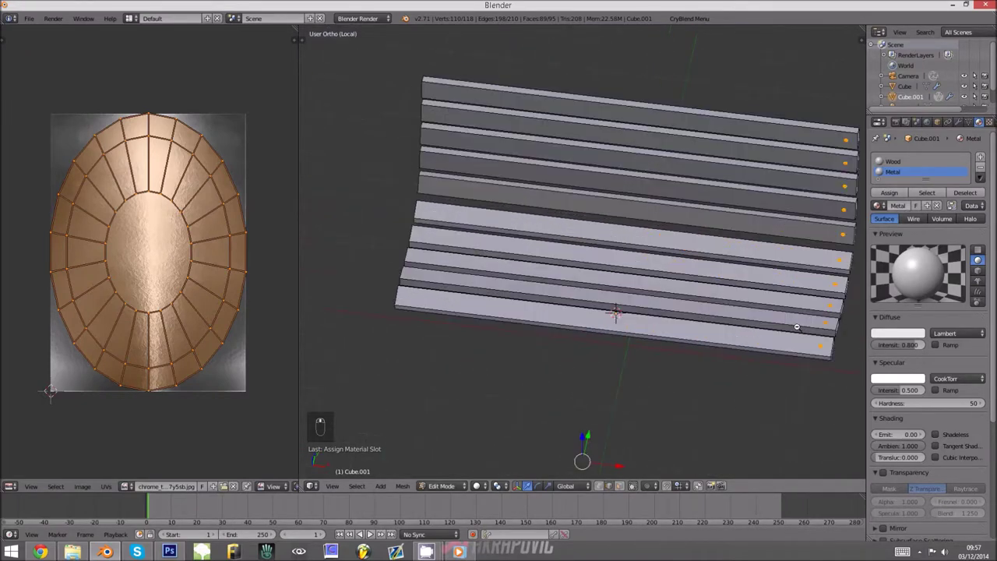
# Duplicate the bolts to the opposite end of the slats, then leave edit mode and local view.
pyautogui.hotkey('shift', 'd')
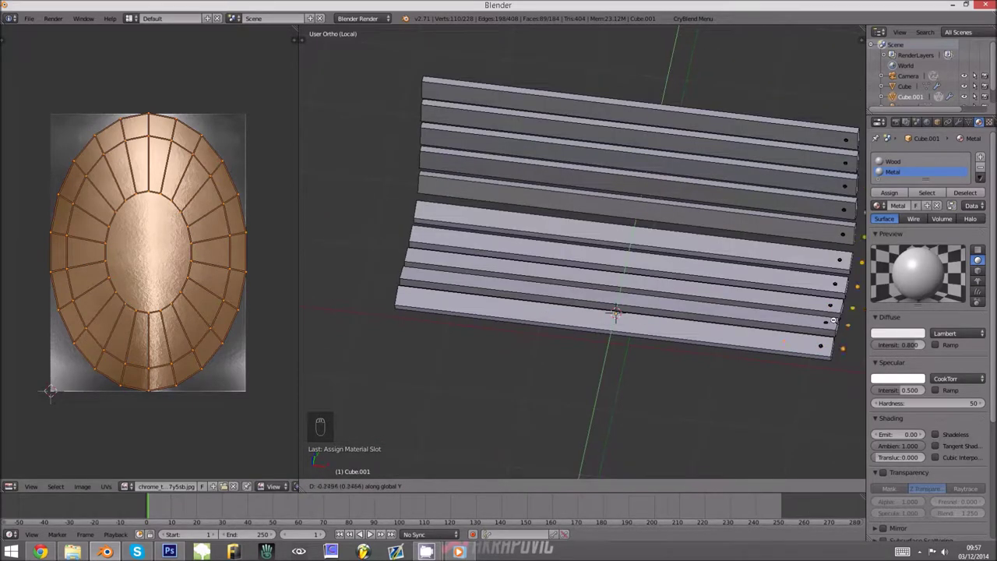
pyautogui.click(615, 313)
pyautogui.moveTo(616, 313); pyautogui.dragTo(668, 234, button='middle')
pyautogui.press('Tab')
pyautogui.press('KP_Divide')
# Deselect everything and examine the whole bench in solid shading from its end and front.
pyautogui.scroll(-3, 575, 302)
pyautogui.hotkey('alt', 'z')
pyautogui.moveTo(499, 284)
pyautogui.mouseDown(button='middle')
pyautogui.moveTo(578, 270)
pyautogui.moveTo(457, 278)
pyautogui.moveTo(534, 289)
pyautogui.moveTo(483, 271)
pyautogui.mouseUp(button='middle')
pyautogui.scroll(-2, 576, 270)
pyautogui.scroll(-3, 531, 273)
pyautogui.press('z')
pyautogui.press('z')
pyautogui.press('z')
pyautogui.press('a')
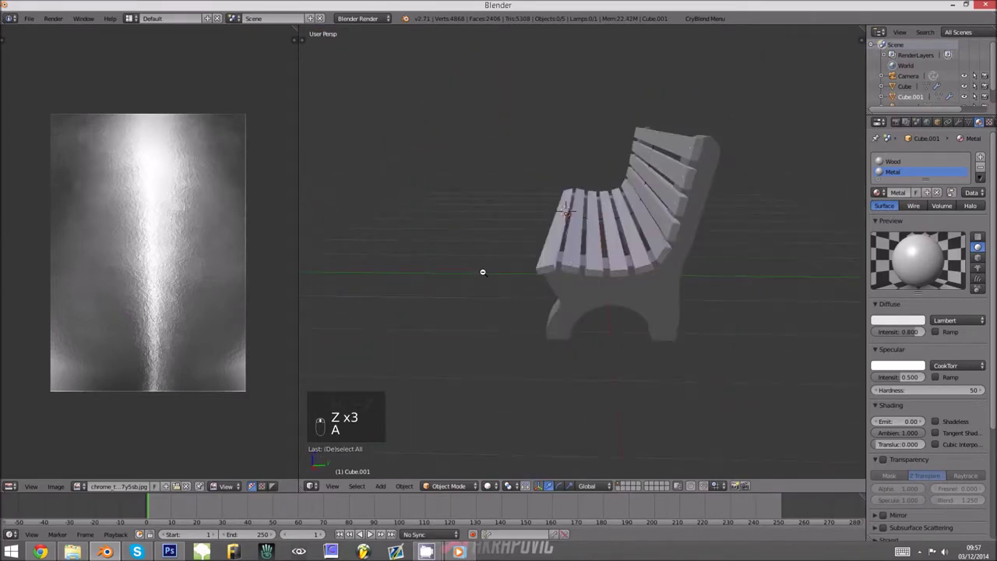
pyautogui.moveTo(566, 265); pyautogui.dragTo(608, 262, button='middle')
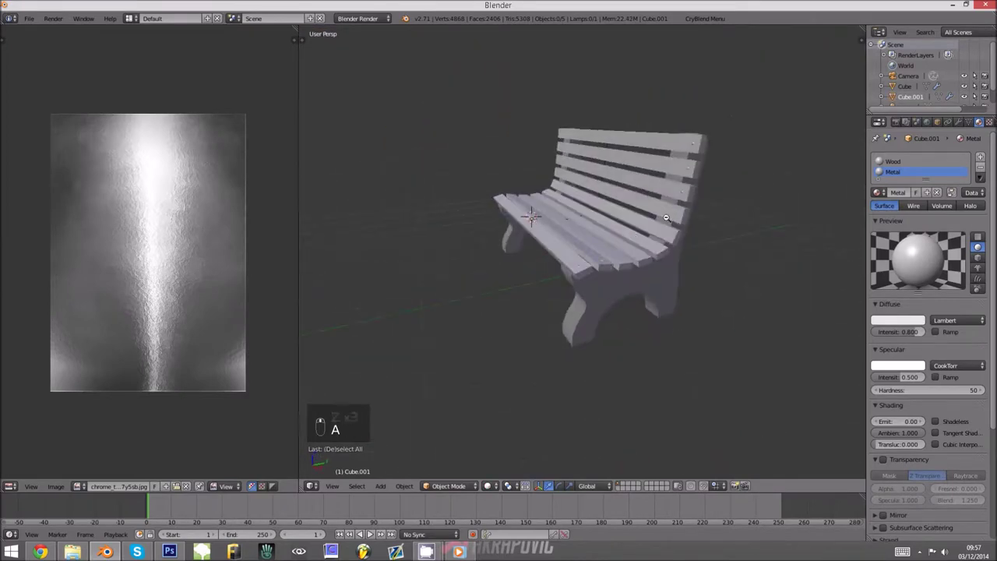
# Switch to Chrome and view the whole bench reference photo zoomed out to 33%.
pyautogui.hotkey('alt', 'Tab')
pyautogui.scroll(-3, 504, 254)
pyautogui.keyDown('ctrl'); pyautogui.scroll(-6, 467, 245); pyautogui.keyUp('ctrl')
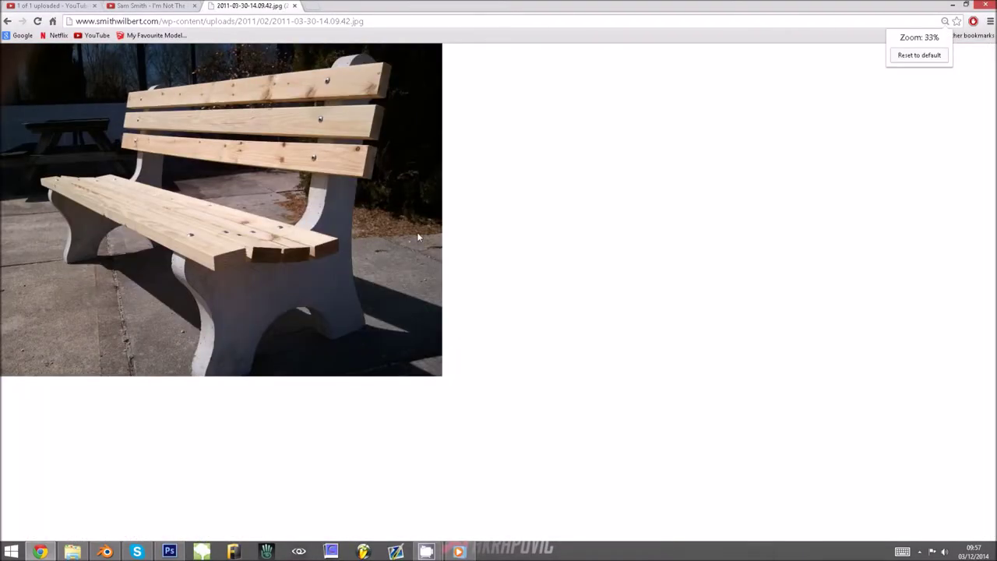
# Switch back to Blender and lengthen the slats by scaling them along the global X axis.
pyautogui.hotkey('alt', 'Tab')
pyautogui.moveTo(499, 229); pyautogui.dragTo(636, 247, button='middle')
pyautogui.rightClick(626, 243)
pyautogui.press('s')
pyautogui.press('x')
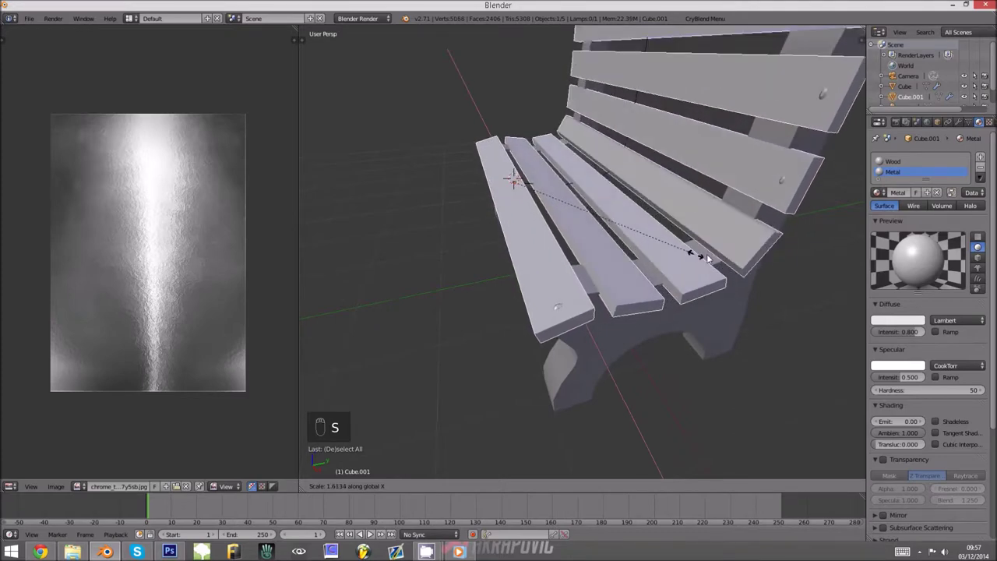
pyautogui.click(637, 259)
# Set the slats' Array modifier count to 8 and compare the bench with the reference photo.
pyautogui.keyDown('shift'); pyautogui.scroll(3, 636, 259); pyautogui.keyUp('shift')
pyautogui.scroll(-3, 663, 237)
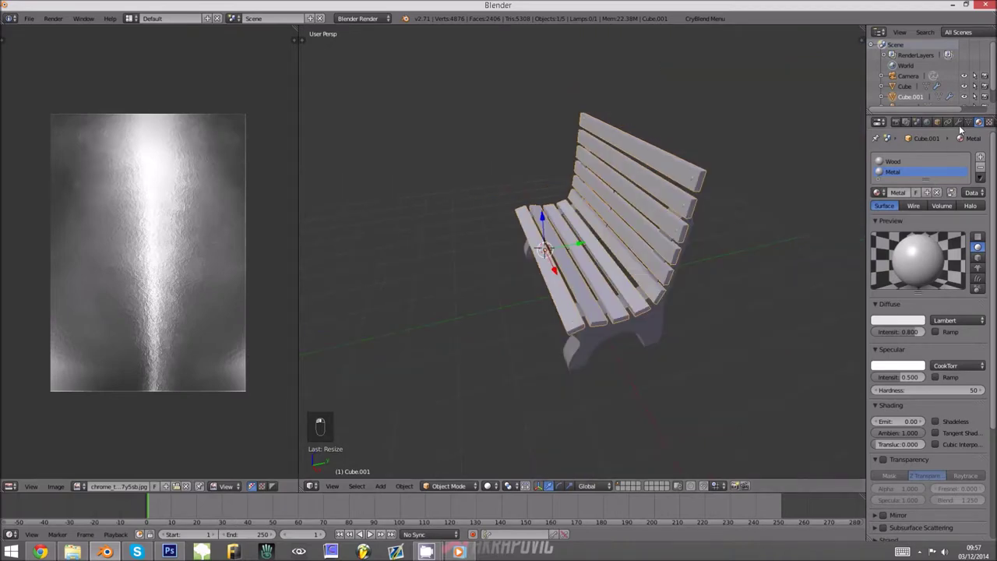
pyautogui.click(959, 122)
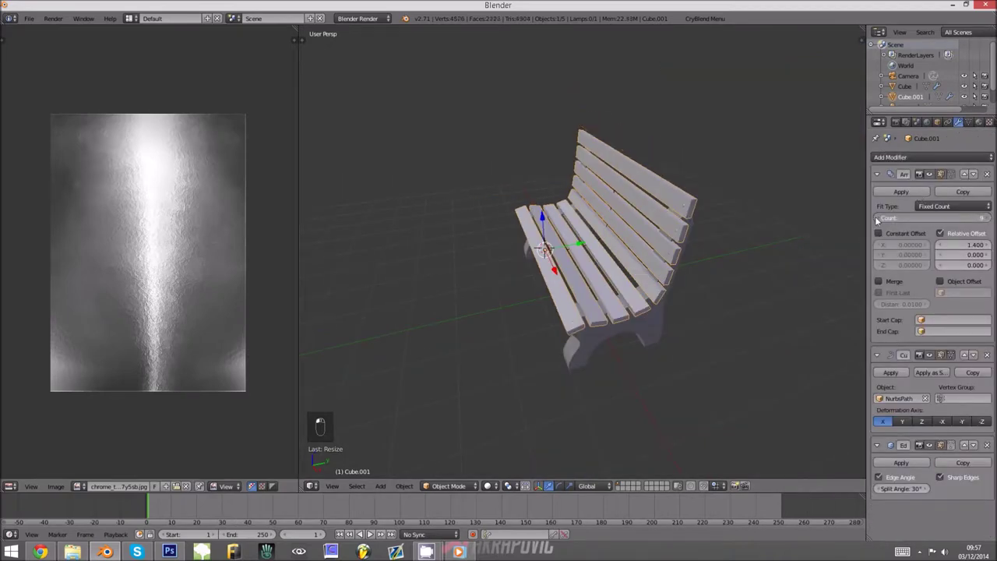
pyautogui.click(878, 218)
pyautogui.moveTo(748, 241); pyautogui.dragTo(636, 292, button='middle')
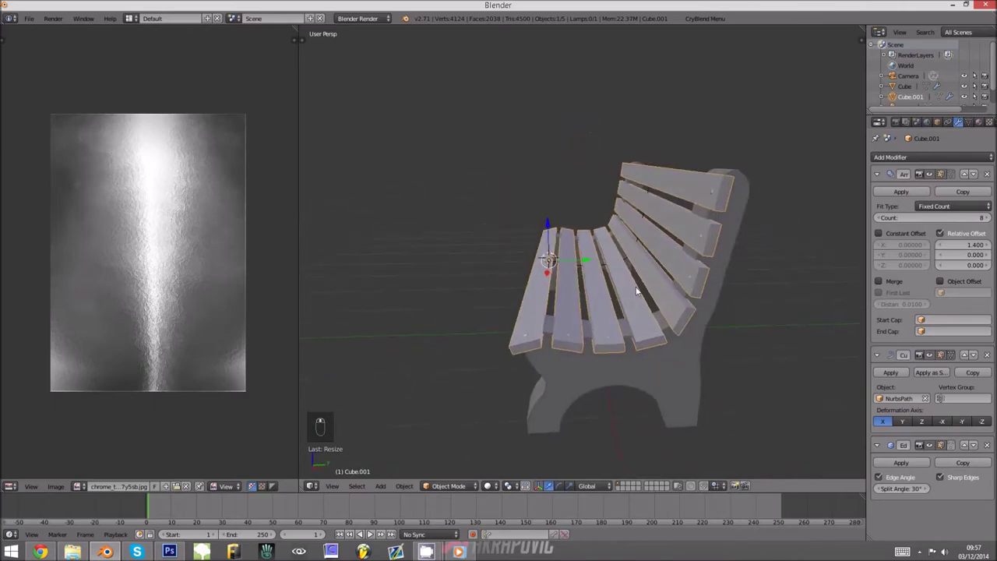
pyautogui.hotkey('alt', 'Tab')
pyautogui.hotkey('alt', 'Tab')
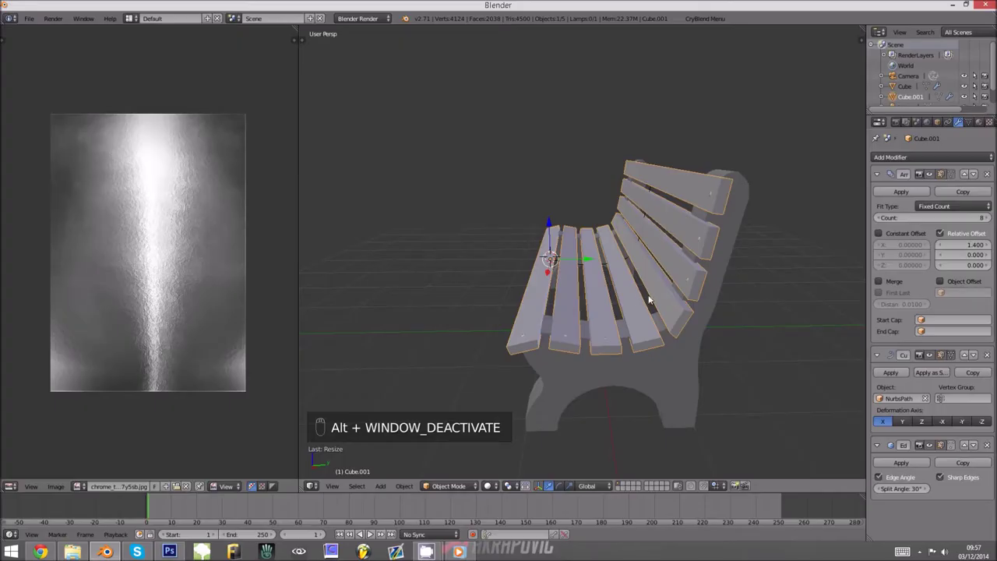
# Recalculate the slat mesh's normals and bevel the four long edges of the source slat with one segment.
pyautogui.moveTo(652, 314); pyautogui.dragTo(575, 331, button='middle')
pyautogui.press('Tab')
pyautogui.scroll(2, 575, 335)
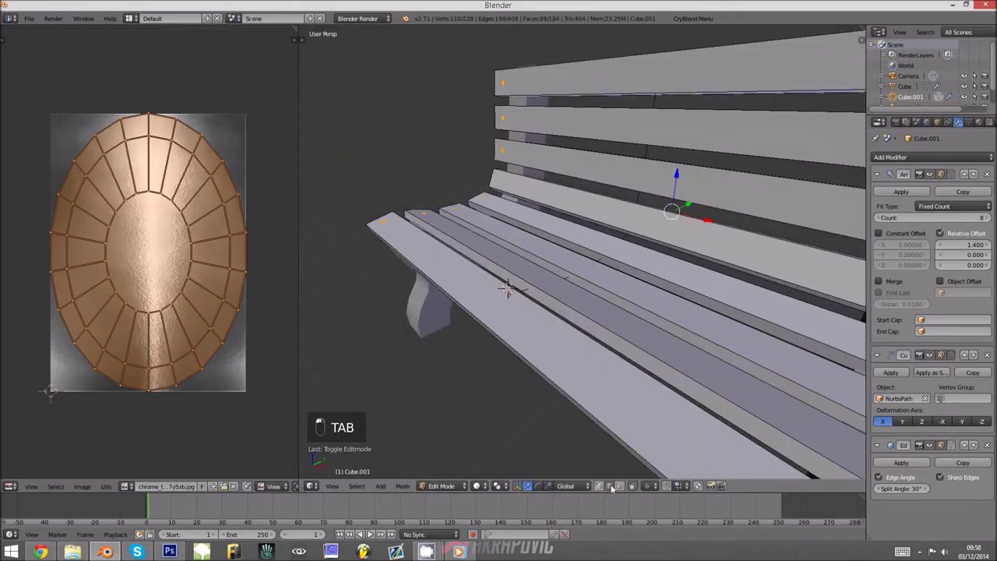
pyautogui.press('a')
pyautogui.moveTo(617, 427); pyautogui.dragTo(639, 382, button='middle')
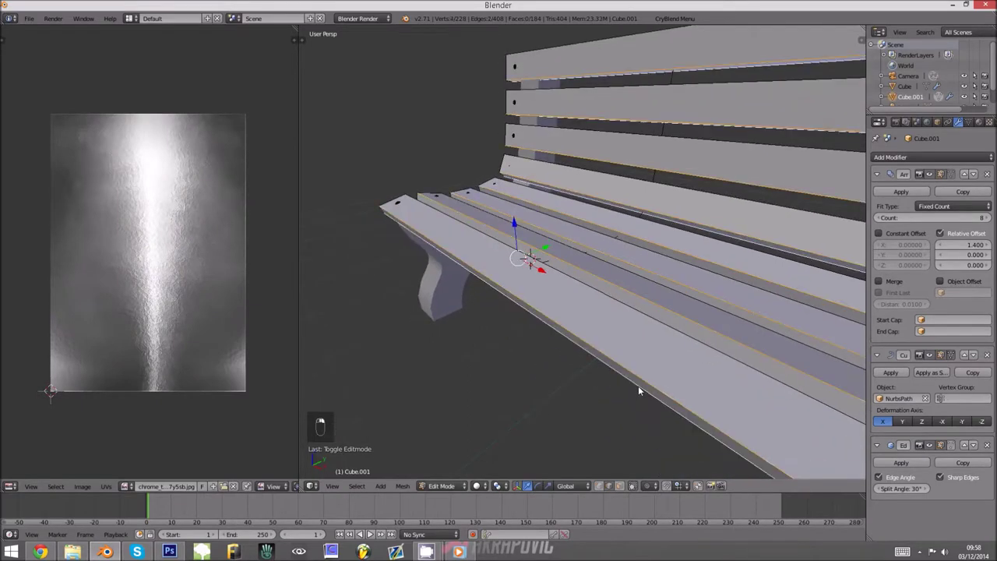
pyautogui.press('z')
pyautogui.moveTo(695, 352)
pyautogui.mouseDown(button='middle')
pyautogui.moveTo(668, 365)
pyautogui.moveTo(650, 345)
pyautogui.moveTo(659, 317)
pyautogui.mouseUp(button='middle')
pyautogui.press('z')
pyautogui.hotkey('ctrl', 'n')
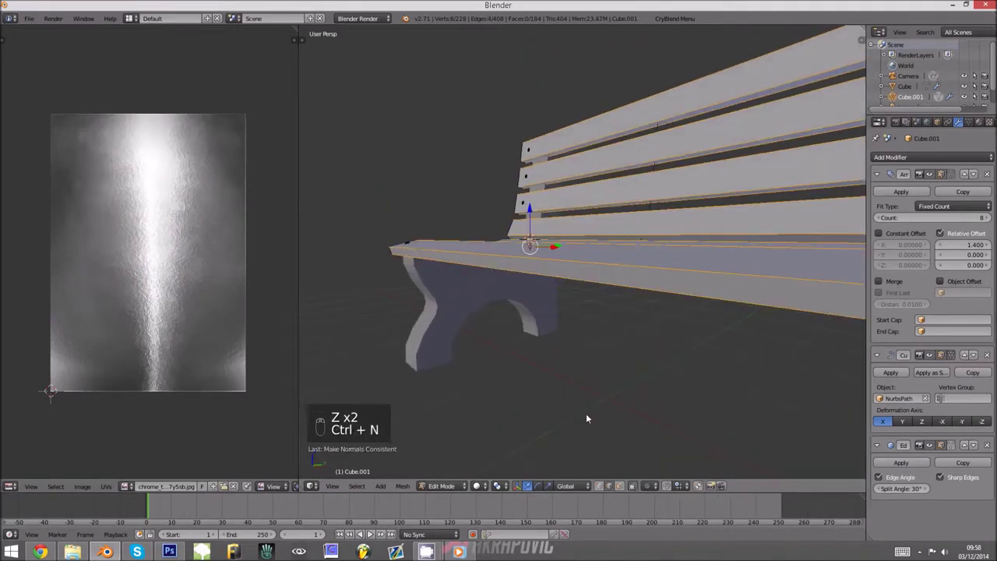
pyautogui.hotkey('ctrl', 'b')
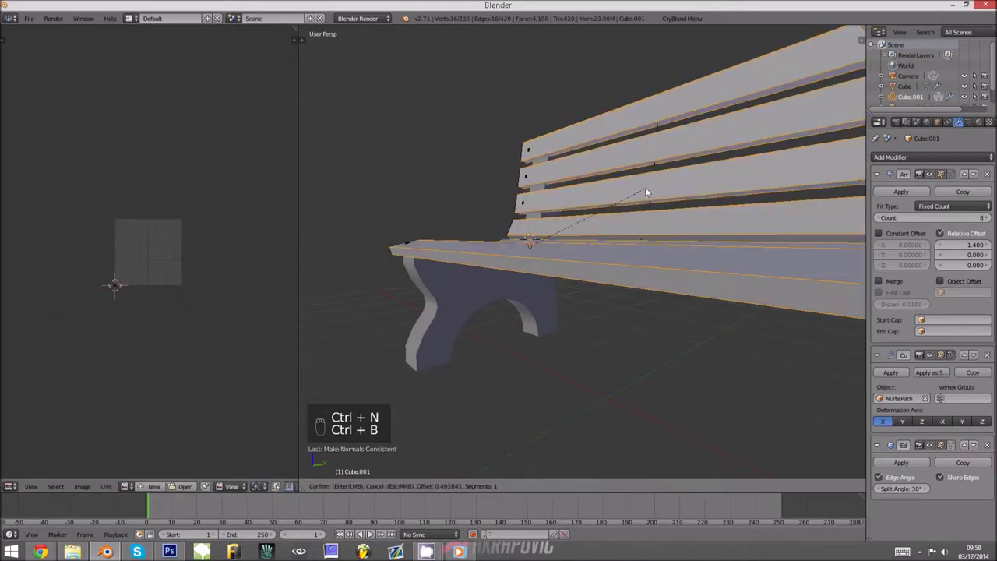
pyautogui.click(604, 214)
pyautogui.press('Tab')
pyautogui.moveTo(593, 259)
pyautogui.mouseDown(button='middle')
pyautogui.moveTo(503, 332)
pyautogui.moveTo(632, 314)
pyautogui.moveTo(612, 307)
pyautogui.moveTo(600, 255)
pyautogui.mouseUp(button='middle')
# Try to UV-project the entire slat mesh, bolts included, from the top view.
pyautogui.press('a')
pyautogui.press('a')
pyautogui.press('Tab')
pyautogui.press('a')
pyautogui.press('a')
pyautogui.press('a')
pyautogui.press('a')
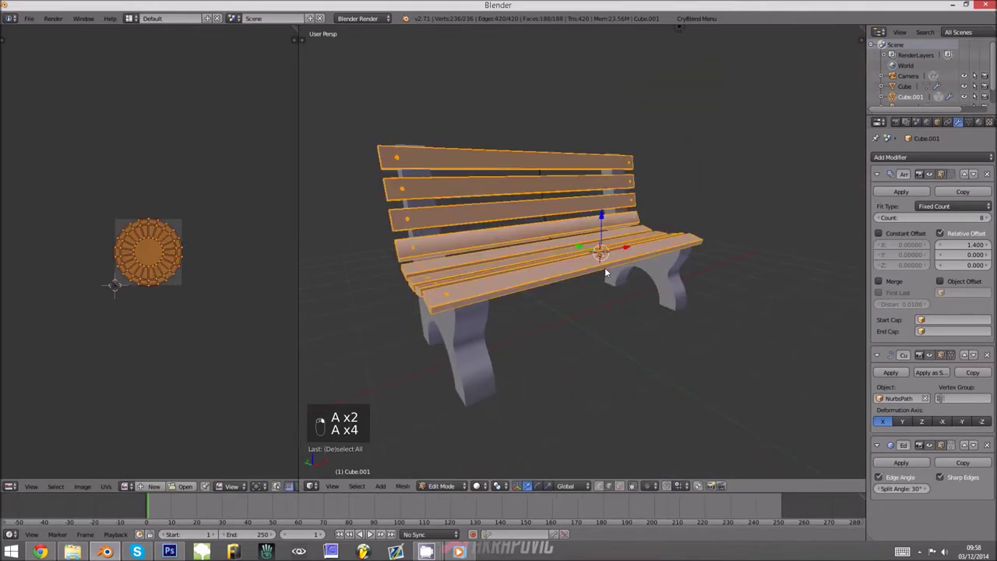
pyautogui.press('KP_7')
pyautogui.press('u')
pyautogui.press('u')
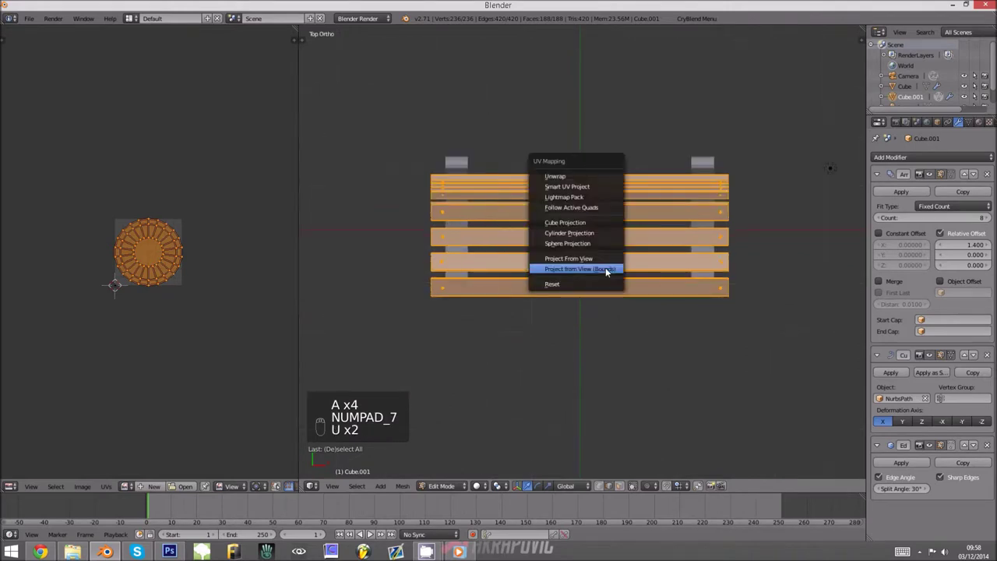
pyautogui.click(605, 267)
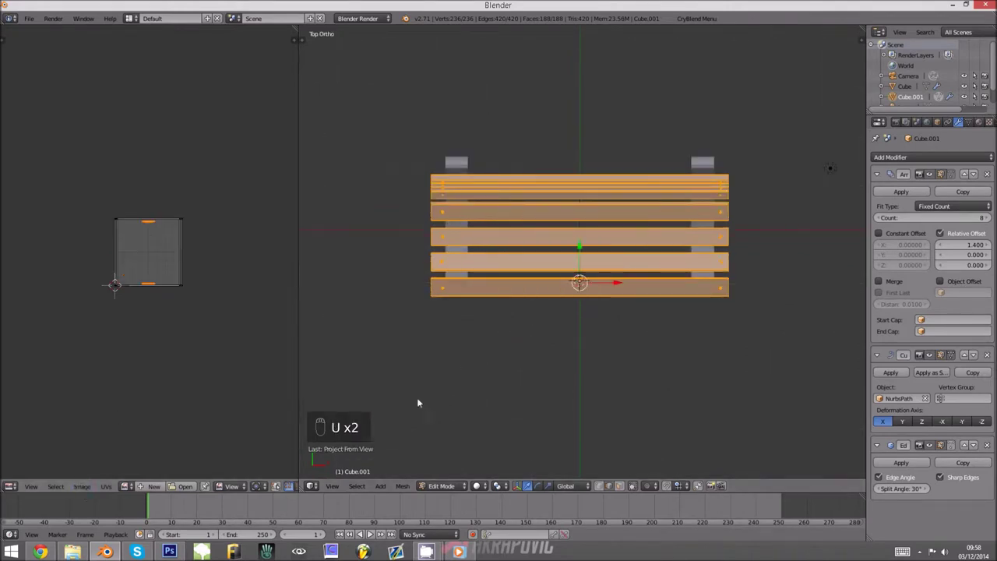
pyautogui.hotkey('ctrl', 'z')
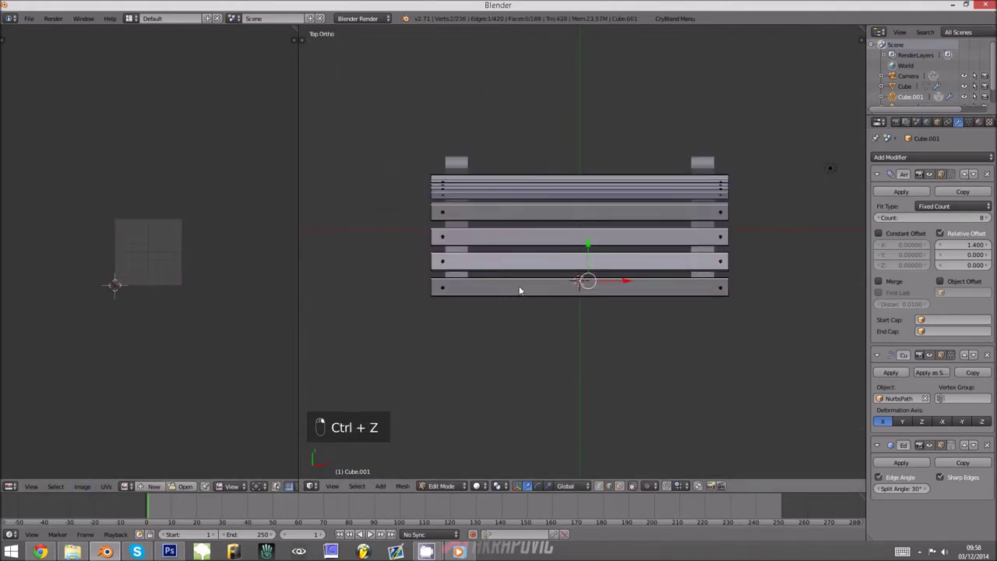
# Select only the linked board geometry, without the bolts, and UV-project it from the top view fitted to bounds.
pyautogui.hotkey('ctrl', 'l')
pyautogui.scroll(2, 599, 255)
pyautogui.press('u')
pyautogui.click(521, 292)
# Open Woodbare_a.jpg from the Textures\Woods\Bare folder as the board's UV image.
pyautogui.click(81, 486)
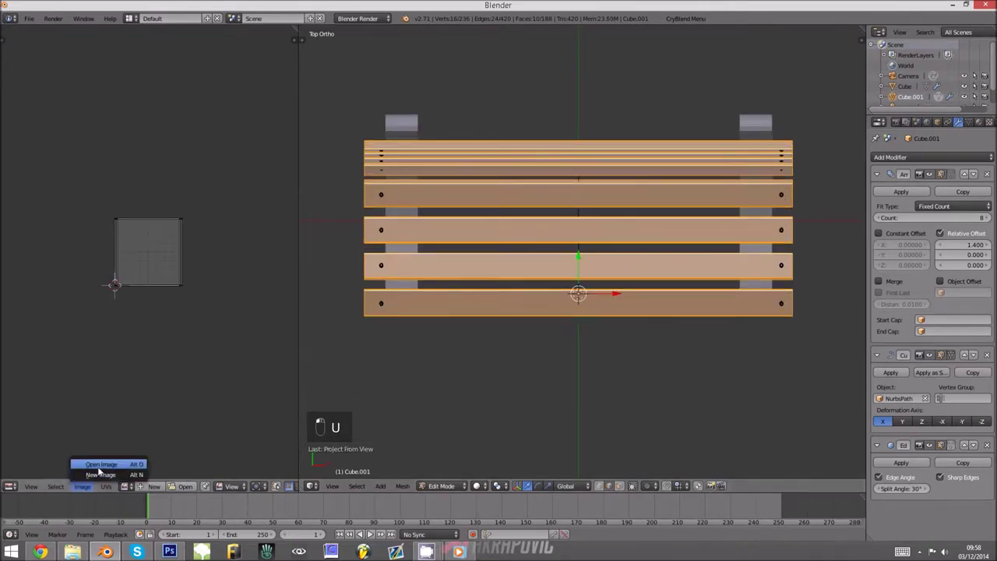
pyautogui.click(100, 465)
pyautogui.click(43, 207)
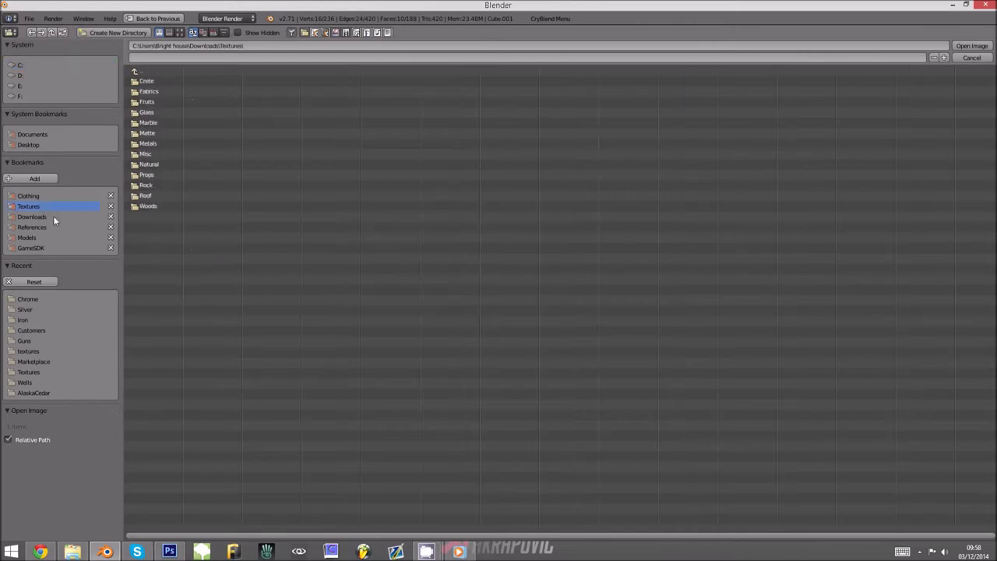
pyautogui.click(179, 33)
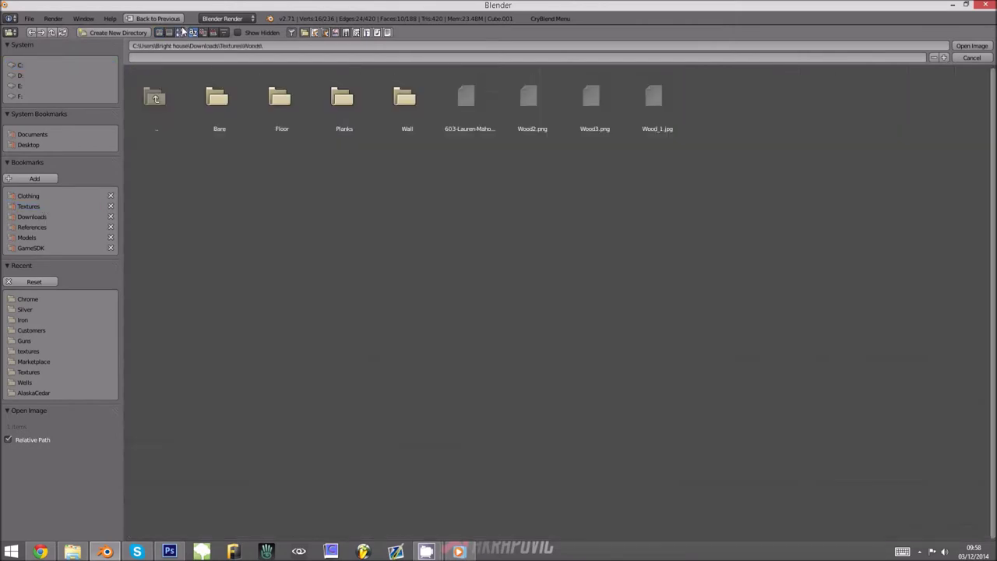
pyautogui.click(220, 98)
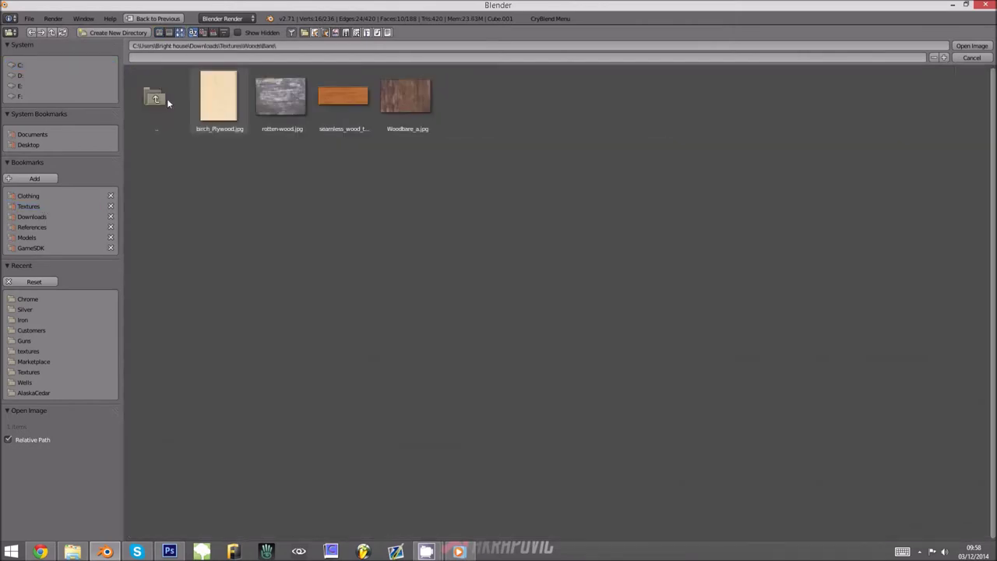
pyautogui.doubleClick(417, 100)
# Display the slats with textured shading and isolate them in local view.
pyautogui.press('a')
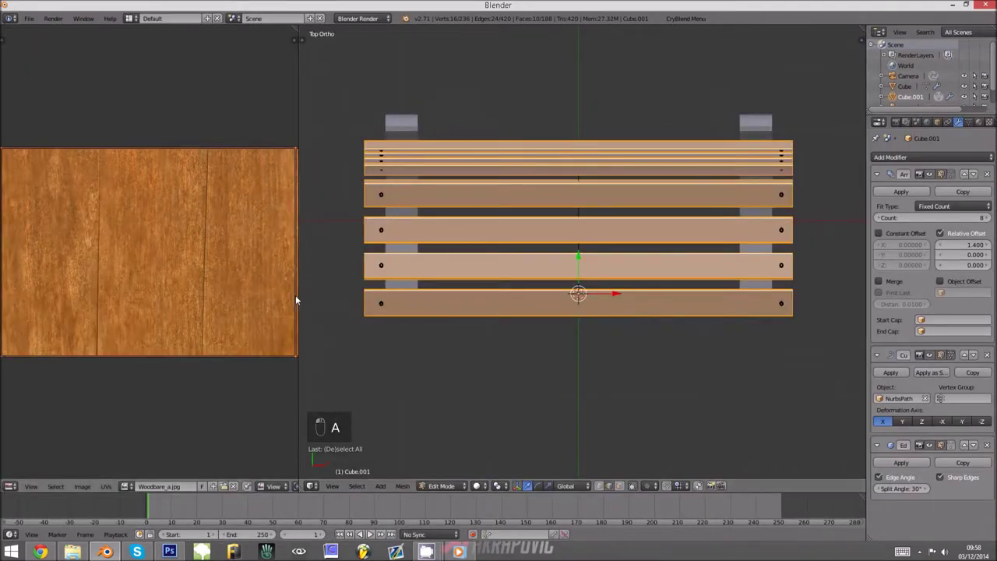
pyautogui.hotkey('alt', 'z')
pyautogui.moveTo(477, 328); pyautogui.dragTo(488, 280, button='middle')
pyautogui.scroll(5, 498, 290)
pyautogui.press('KP_Divide')
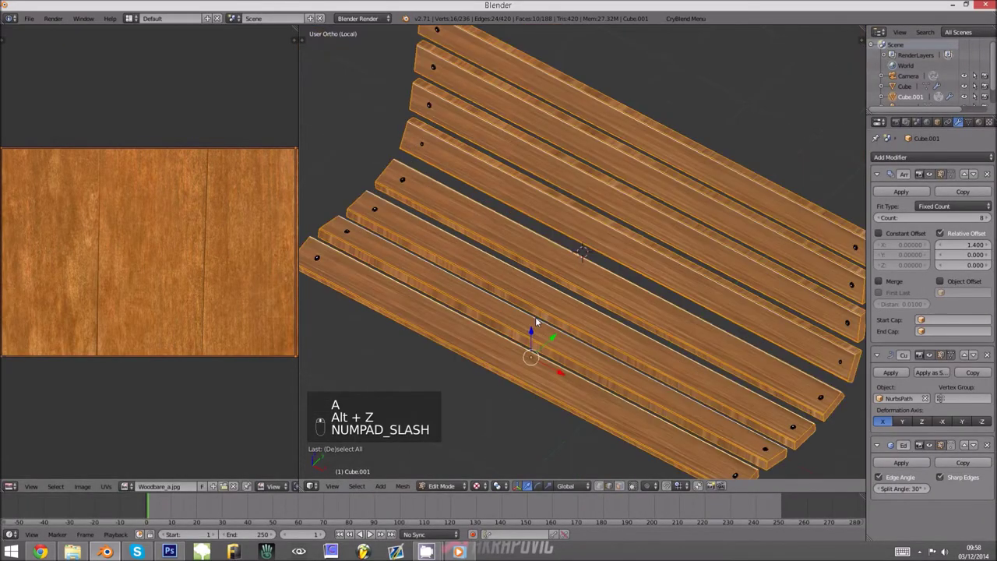
pyautogui.scroll(4, 535, 317)
# Rotate the board's whole UV layout by 90 degrees.
pyautogui.press('a')
pyautogui.press('a')
pyautogui.press('a')
pyautogui.press('a')
pyautogui.write('r')
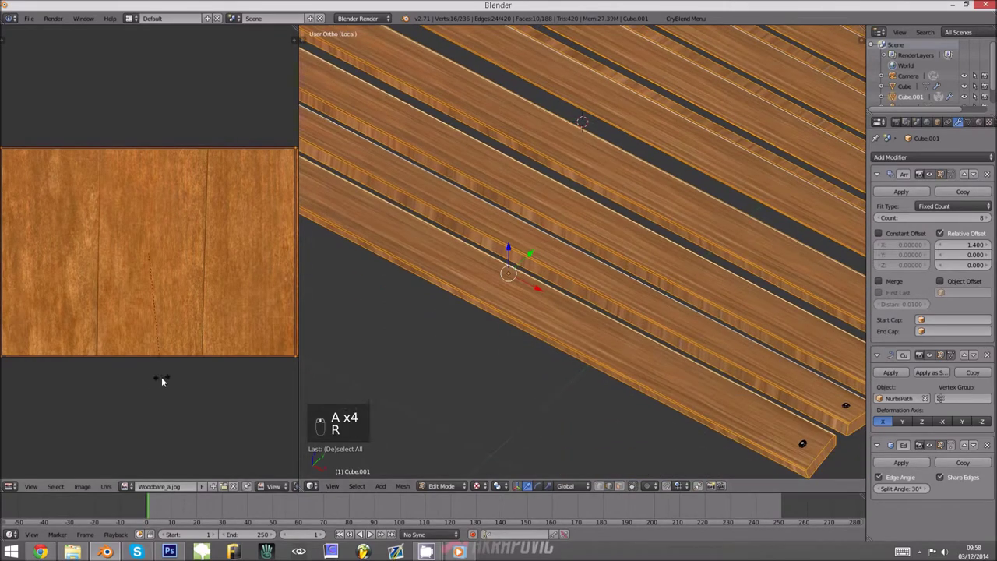
pyautogui.write('90')
pyautogui.press('Return')
# Scale the UV layout down along X and Y to a thin horizontal strip within the texture's middle plank.
pyautogui.press('s')
pyautogui.press('y')
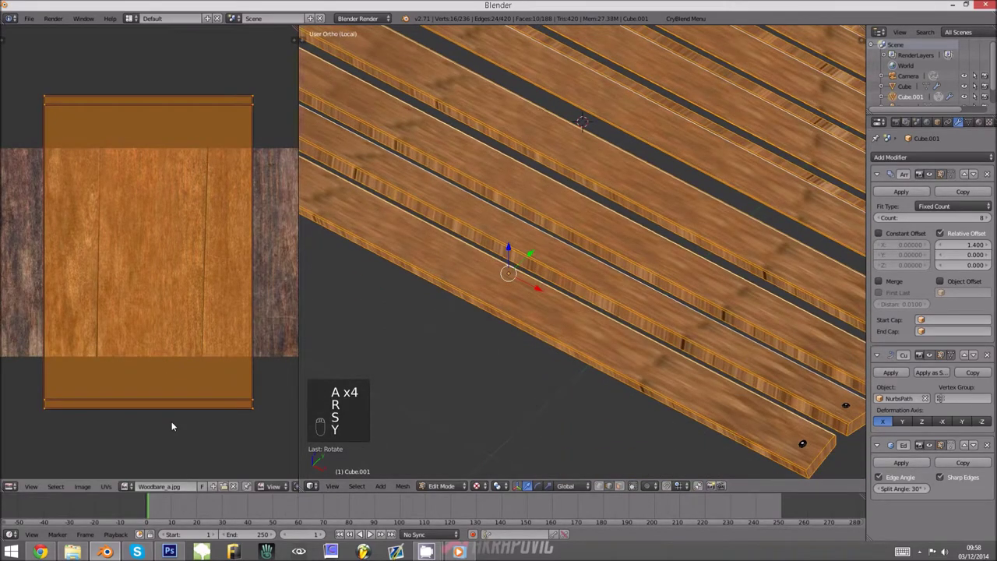
pyautogui.press('s')
pyautogui.press('x')
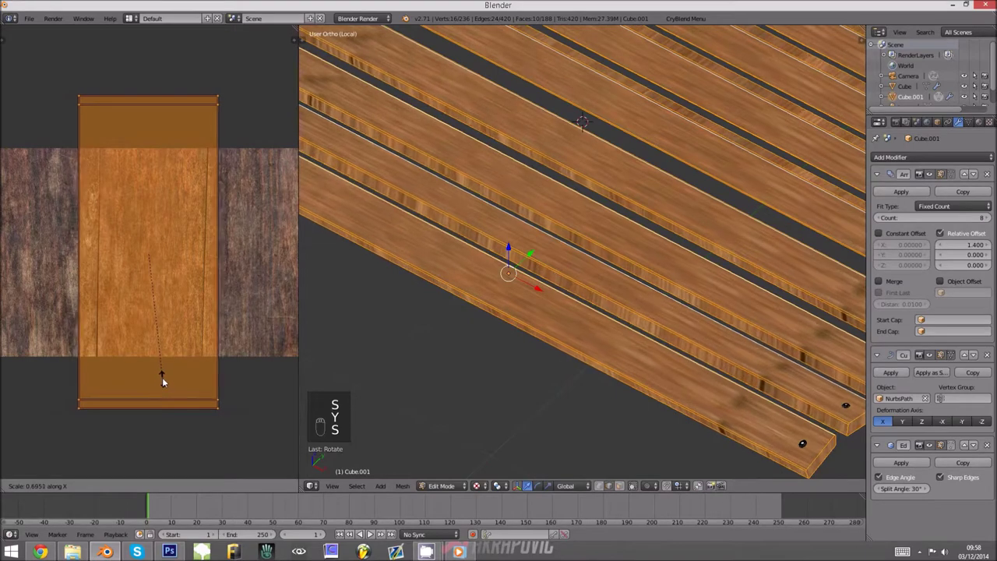
pyautogui.click(158, 352)
pyautogui.press('s')
pyautogui.press('y')
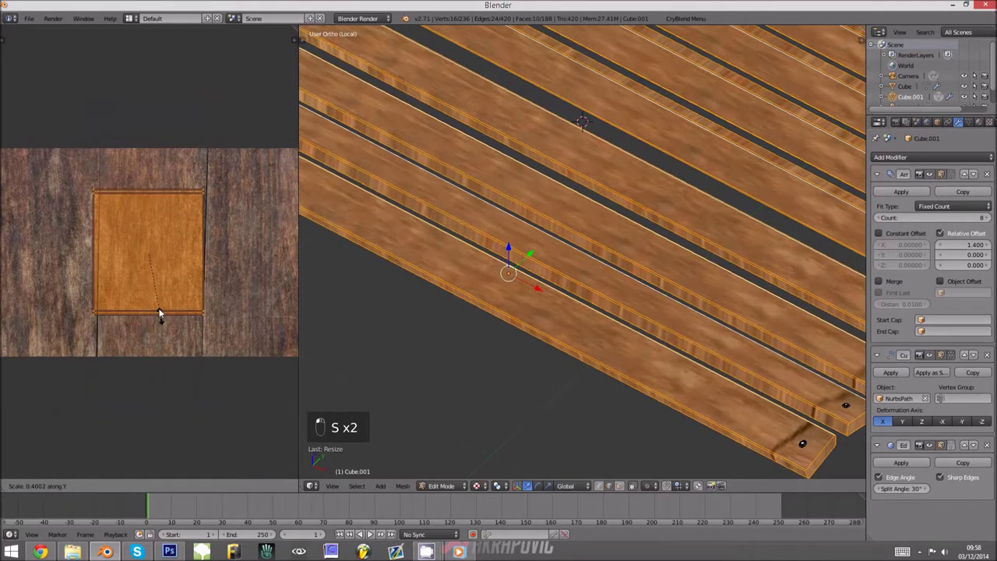
pyautogui.click(156, 316)
pyautogui.press('s')
pyautogui.press('y')
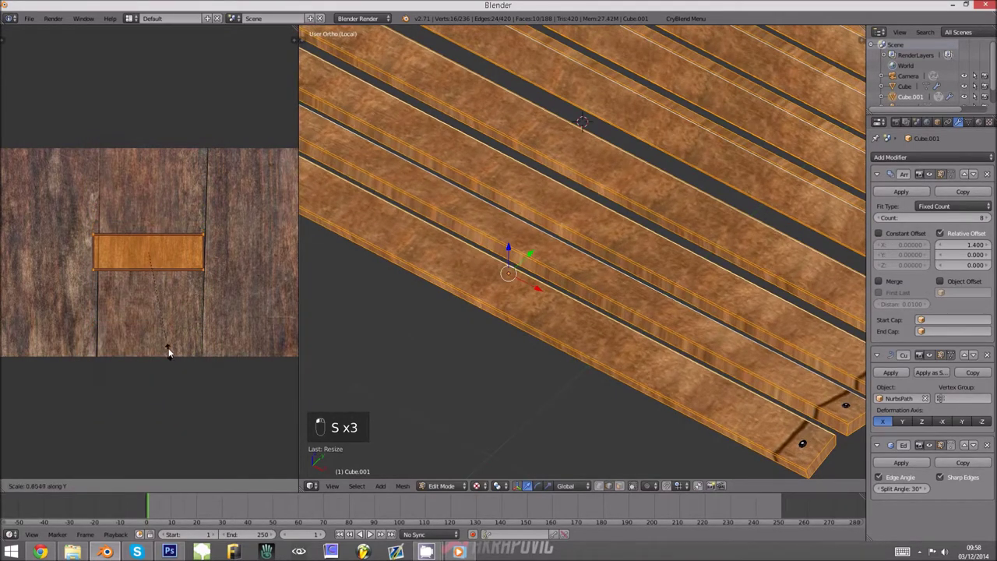
pyautogui.click(165, 306)
# Move the UV layout's left vertices inside the middle plank's seam and check the slats in perspective.
pyautogui.press('a')
pyautogui.press('c')
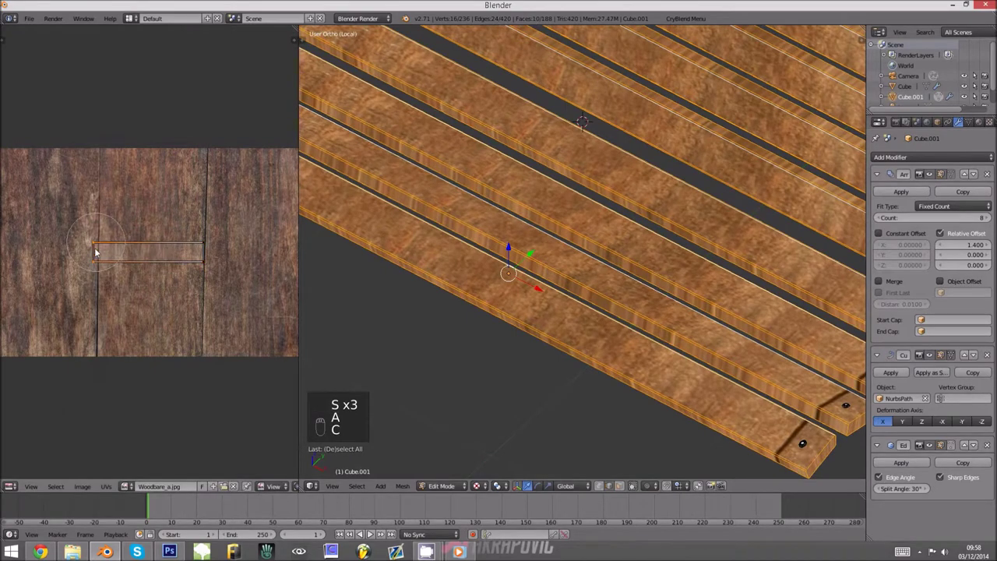
pyautogui.click(153, 253)
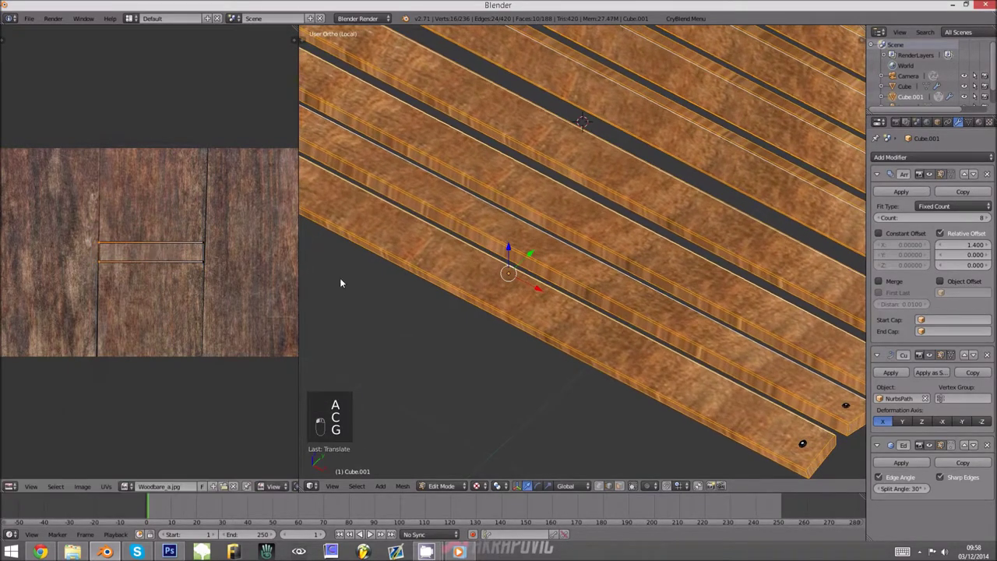
pyautogui.press('Tab')
pyautogui.scroll(-4, 629, 284)
pyautogui.moveTo(631, 290); pyautogui.dragTo(583, 305, button='middle')
pyautogui.press('KP_5')
# Select all the board's UVs and stretch them along Y to nearly the full height of the texture.
pyautogui.press('Tab')
pyautogui.press('a')
pyautogui.press('a')
pyautogui.press('a')
pyautogui.press('a')
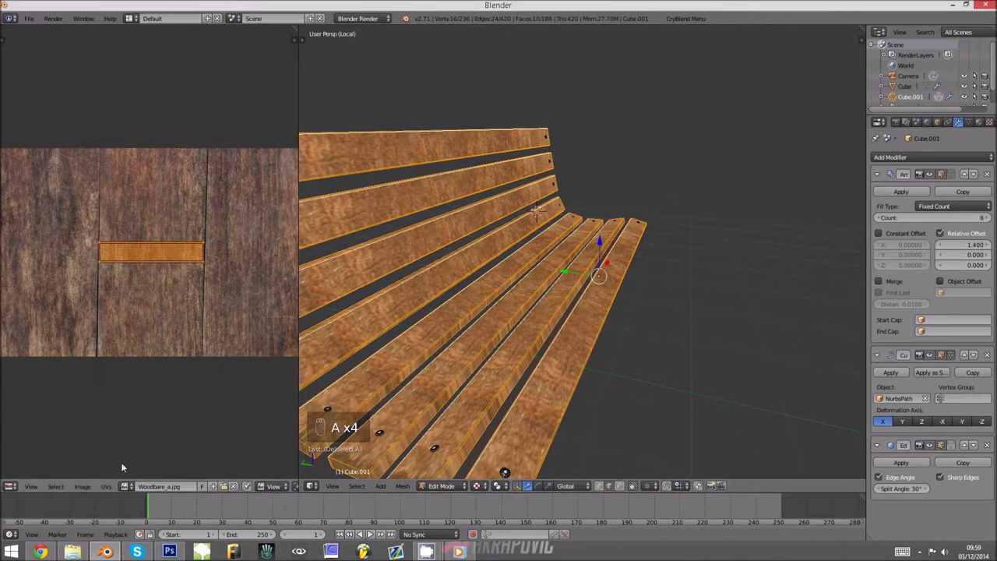
pyautogui.press('s')
pyautogui.press('y')
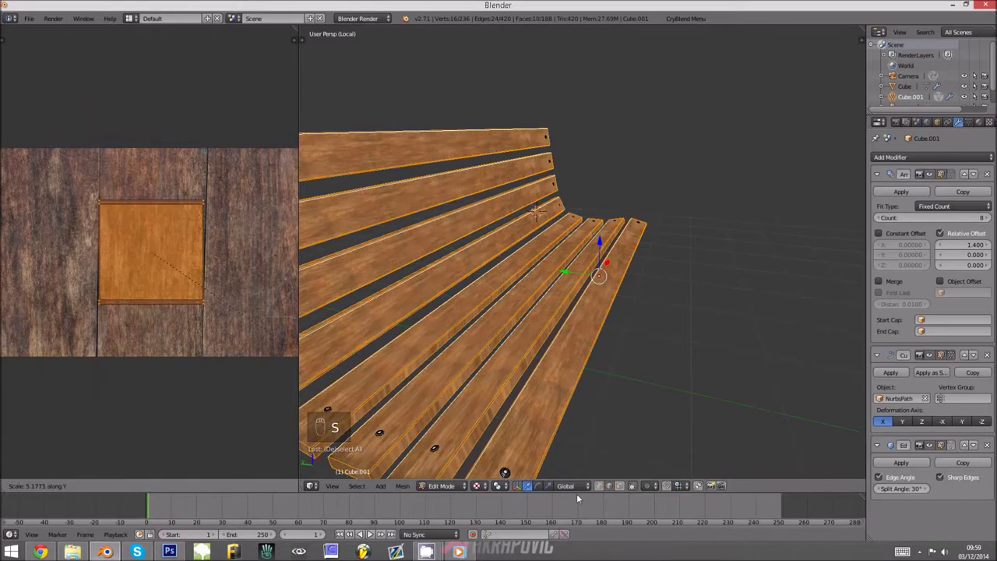
pyautogui.click(840, 534)
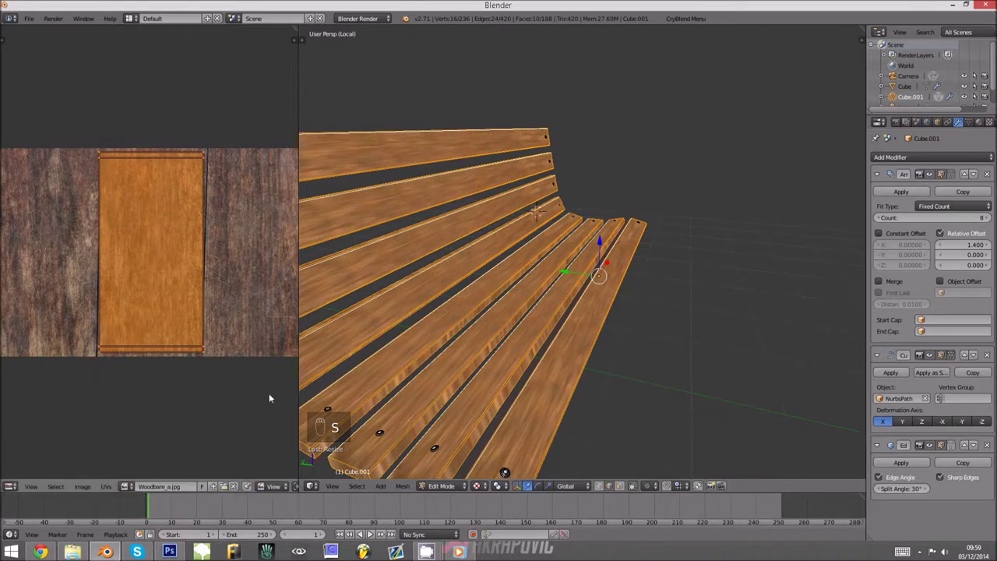
# Rotate the UV layout by 90 degrees and rescale it along Y and X to cover the middle plank.
pyautogui.write('r90')
pyautogui.press('Return')
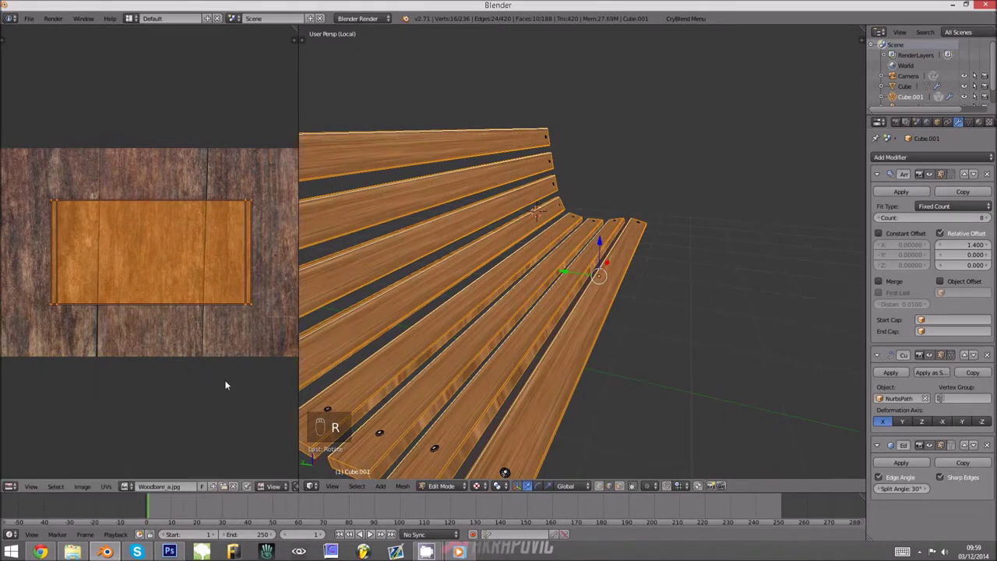
pyautogui.press('s')
pyautogui.press('y')
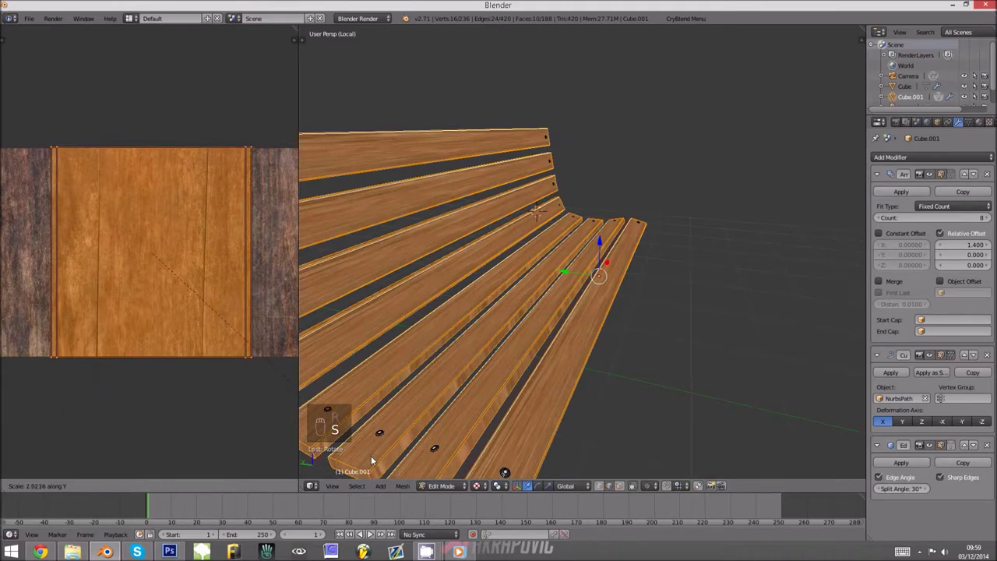
pyautogui.click(372, 460)
pyautogui.press('s')
pyautogui.press('x')
pyautogui.click(208, 343)
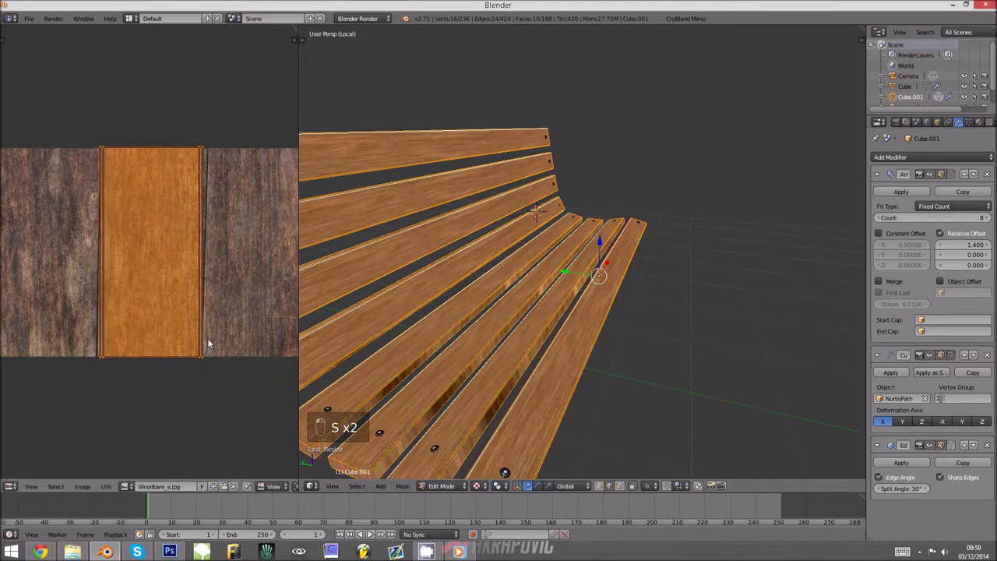
# Shift the UV layout's upper vertices to follow the slanted seams of the middle plank.
pyautogui.press('Tab')
pyautogui.moveTo(420, 398); pyautogui.dragTo(461, 401, button='middle')
pyautogui.press('Tab')
pyautogui.press('a')
pyautogui.press('a')
pyautogui.press('a')
pyautogui.press('c')
pyautogui.moveTo(109, 143); pyautogui.dragTo(204, 143)
pyautogui.rightClick(213, 142)
pyautogui.press('g')
pyautogui.click(219, 143)
pyautogui.press('g')
pyautogui.click(209, 165)
# Move the UV layout's lower vertices to align with the middle plank's seams and inspect the textured slats.
pyautogui.press('a')
pyautogui.press('c')
pyautogui.click(114, 352)
pyautogui.rightClick(198, 361)
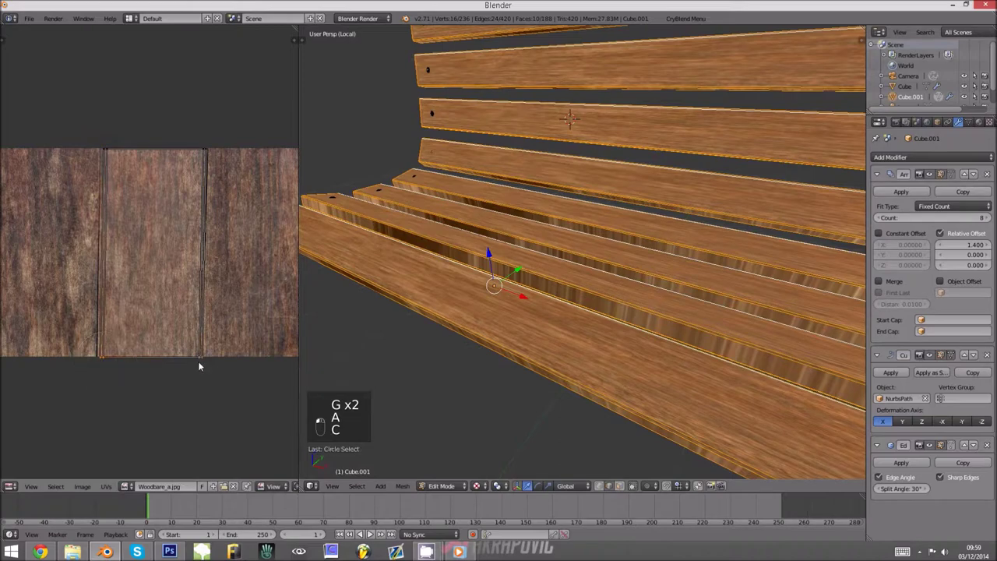
pyautogui.press('g')
pyautogui.click(187, 353)
pyautogui.press('Tab')
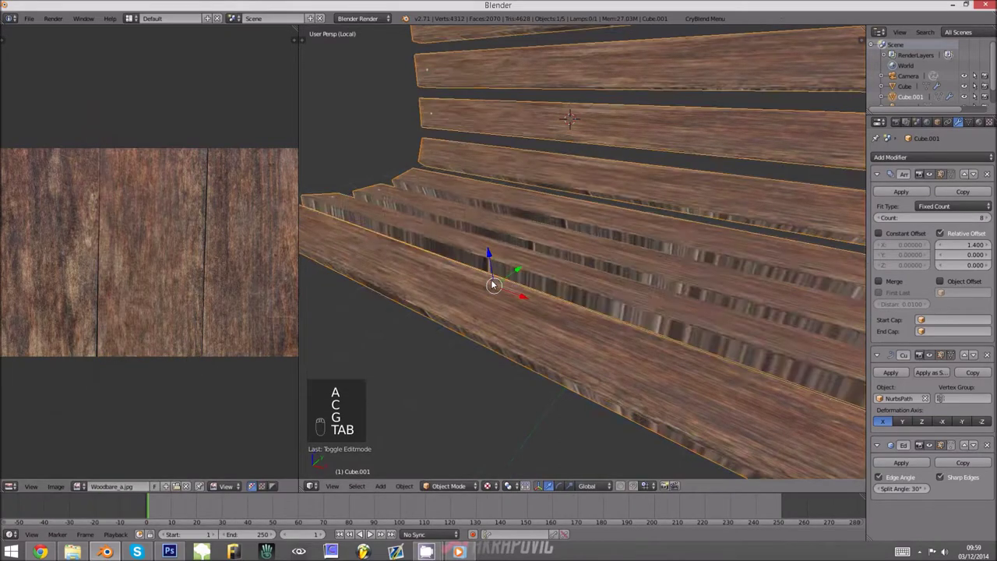
pyautogui.scroll(-5, 493, 285)
pyautogui.moveTo(518, 292); pyautogui.dragTo(635, 273, button='middle')
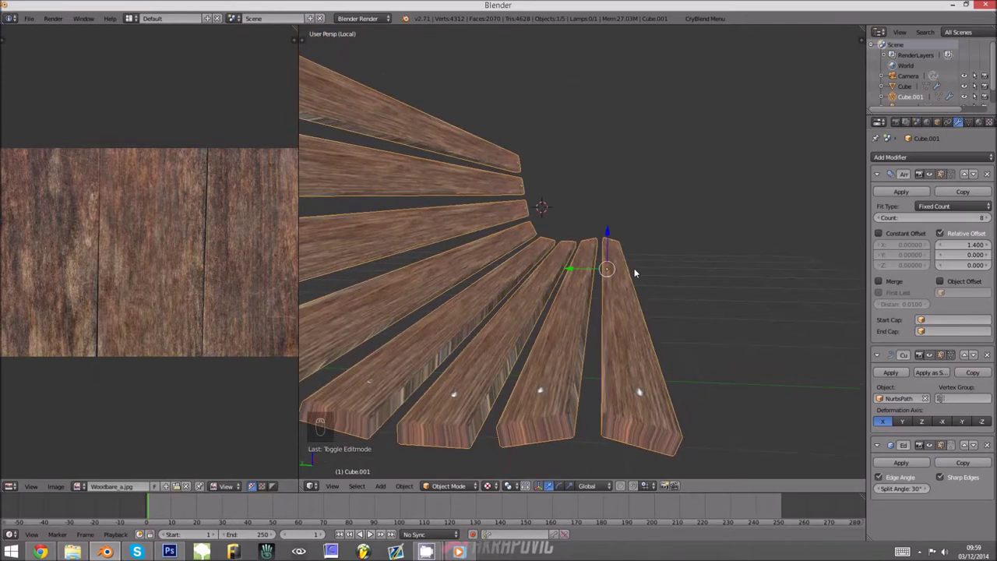
# Show the slat mesh close up in front orthographic view with solid shading and nothing selected.
pyautogui.press('Tab')
pyautogui.press('KP_1')
pyautogui.press('KP_3')
pyautogui.press('KP_1')
pyautogui.press('KP_5')
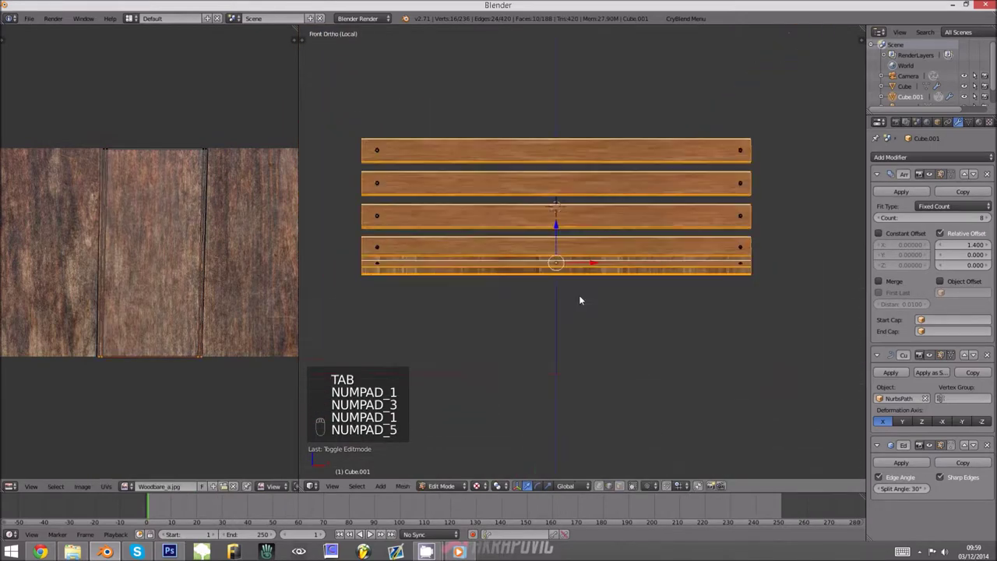
pyautogui.scroll(12, 579, 299)
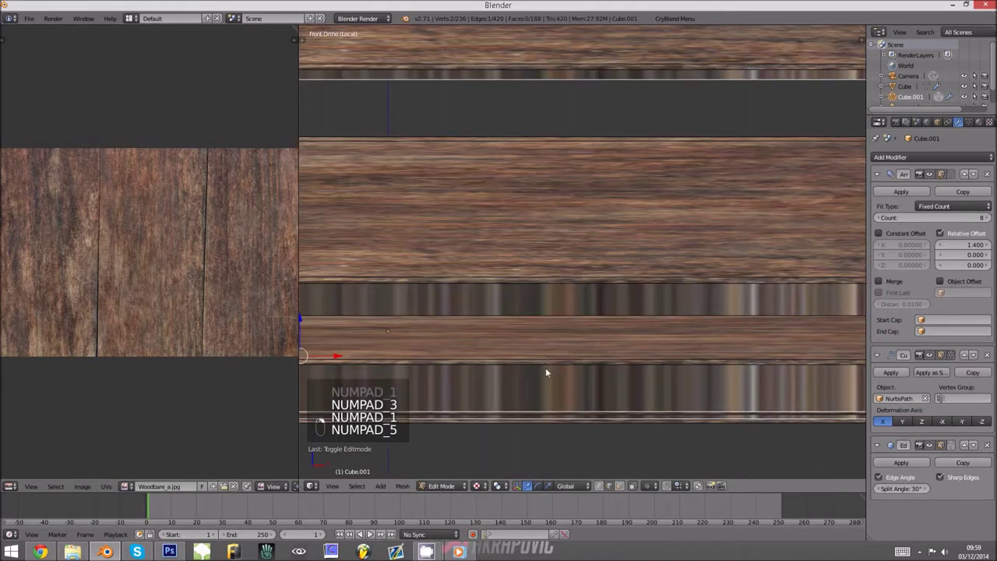
pyautogui.press('a')
pyautogui.press('a')
pyautogui.press('z')
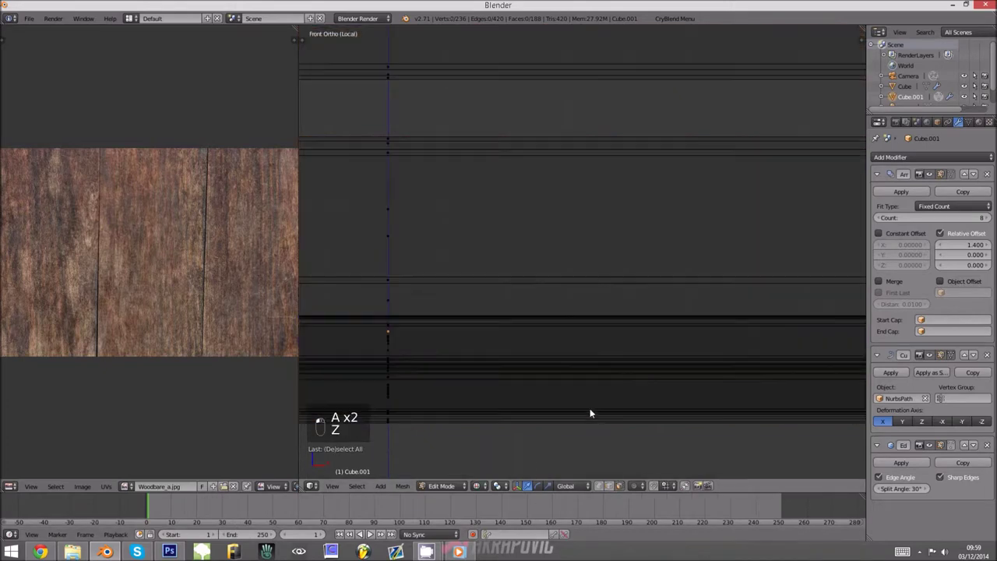
pyautogui.press('z')
# Select the long narrow side face of the slat together with its adjoining bevel faces.
pyautogui.rightClick(564, 362)
pyautogui.keyDown('shift'); pyautogui.rightClick(564, 377); pyautogui.keyUp('shift')
pyautogui.keyDown('shift'); pyautogui.rightClick(554, 417); pyautogui.keyUp('shift')
pyautogui.scroll(-1, 535, 391)
pyautogui.moveTo(534, 393); pyautogui.dragTo(533, 347, button='middle')
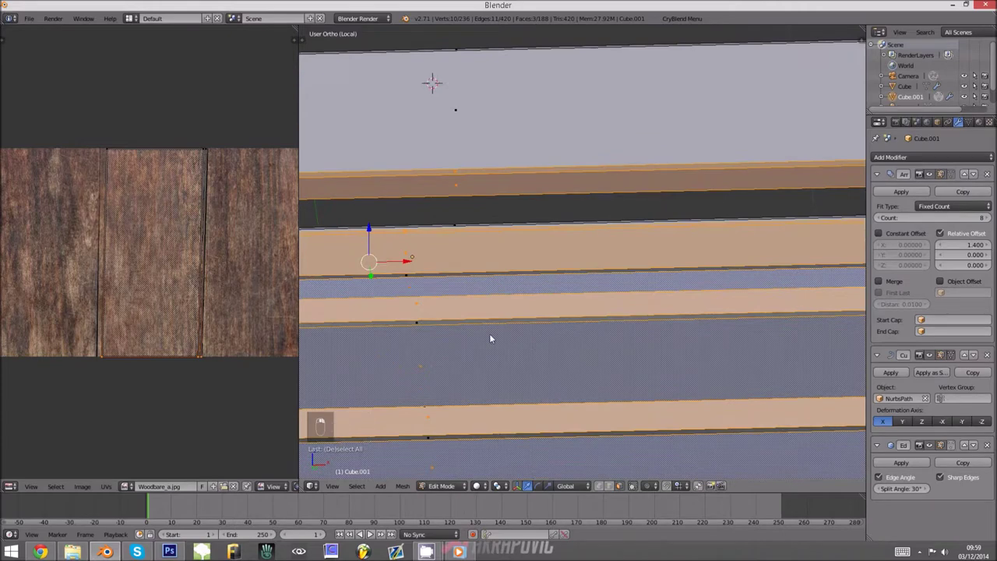
pyautogui.hotkey('ctrl', 'z')
pyautogui.keyDown('shift'); pyautogui.rightClick(425, 278); pyautogui.keyUp('shift')
pyautogui.scroll(-2, 441, 292)
pyautogui.moveTo(441, 292); pyautogui.dragTo(451, 361, button='middle')
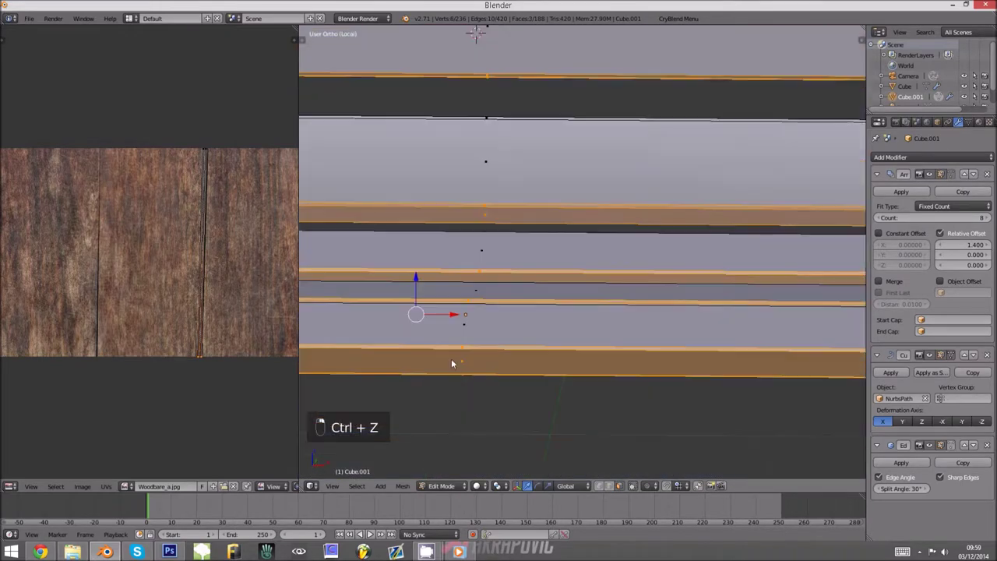
# Unwrap the selected side faces from the front view with Project from View (Bounds).
pyautogui.press('KP_1')
pyautogui.scroll(-3, 453, 361)
pyautogui.press('u')
pyautogui.press('u')
pyautogui.click(456, 362)
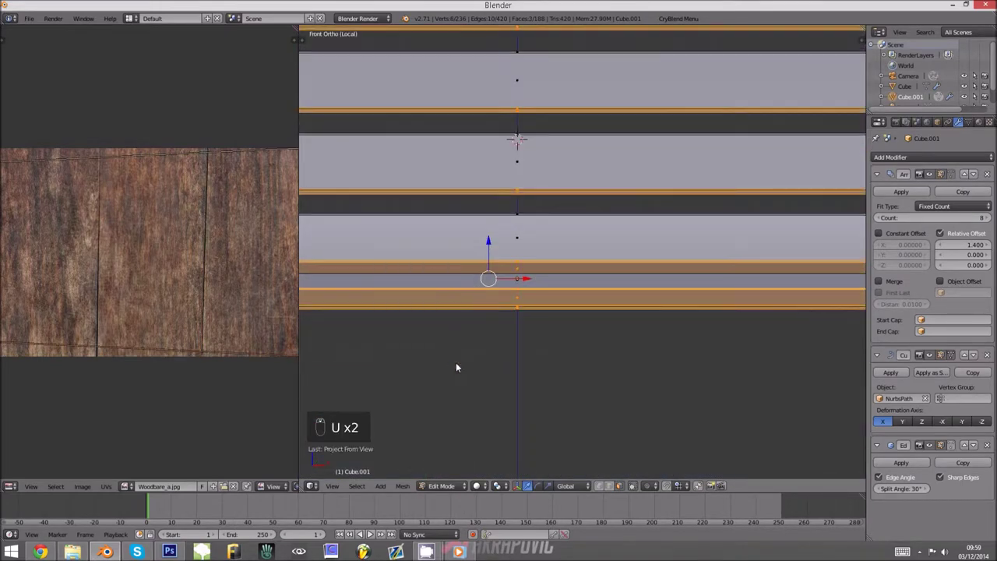
# Show the slats with textured shading and try scaling the side faces' UV layout along X.
pyautogui.press('a')
pyautogui.press('a')
pyautogui.press('a')
pyautogui.scroll(-3, 511, 333)
pyautogui.hotkey('alt', 'z')
pyautogui.scroll(3, 391, 365)
pyautogui.press('s')
pyautogui.press('x')
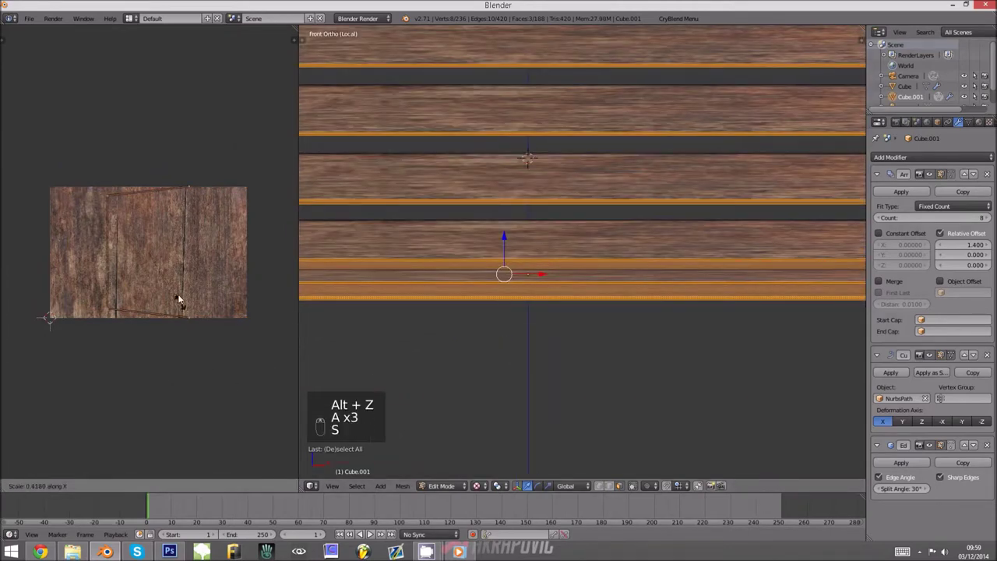
pyautogui.click(173, 281)
# Reproject the side faces with Project from View (Bounds), from the front view and from an orbited angle.
pyautogui.press('u')
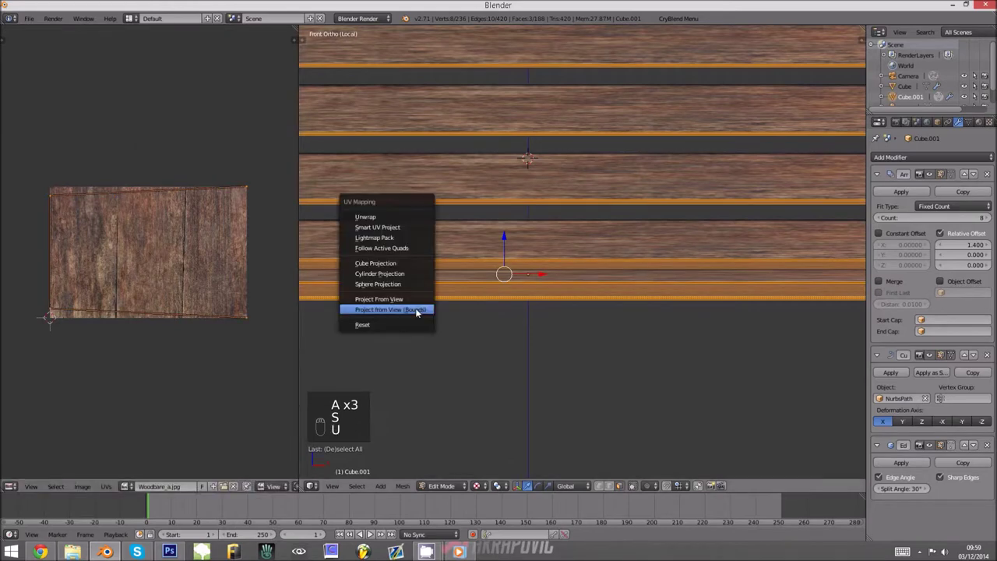
pyautogui.click(415, 310)
pyautogui.scroll(-4, 415, 310)
pyautogui.moveTo(531, 331)
pyautogui.mouseDown(button='middle')
pyautogui.moveTo(466, 343)
pyautogui.moveTo(544, 335)
pyautogui.mouseUp(button='middle')
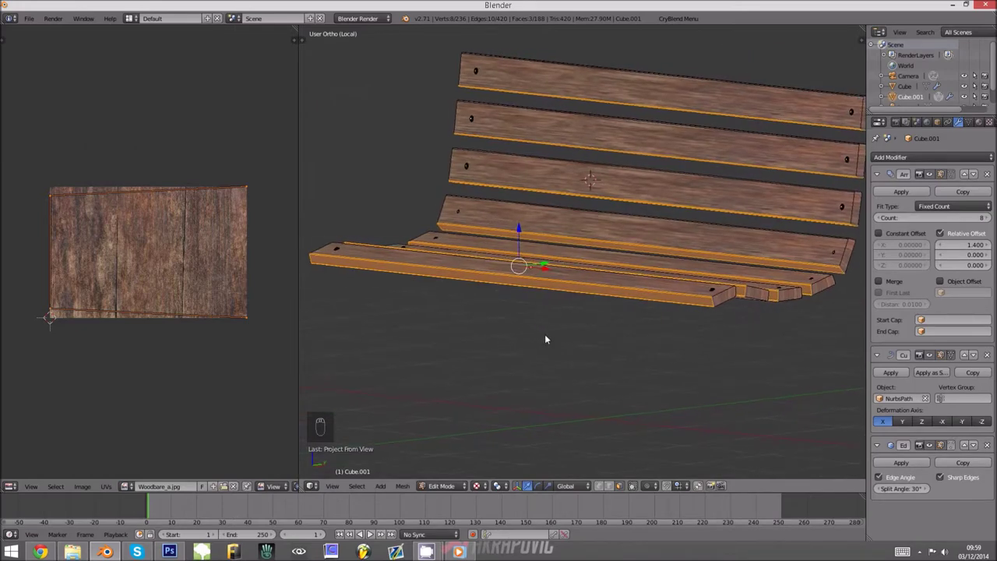
pyautogui.scroll(2, 546, 343)
pyautogui.press('u')
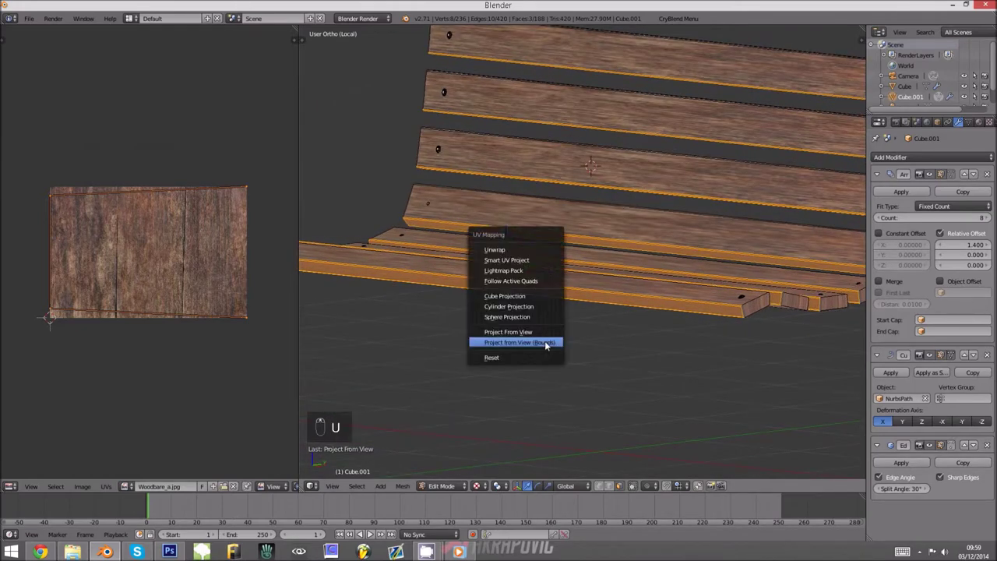
pyautogui.click(546, 340)
# Try Project from View (Bounds) on the side faces again from the front view and a slightly turned view.
pyautogui.press('KP_1')
pyautogui.press('u')
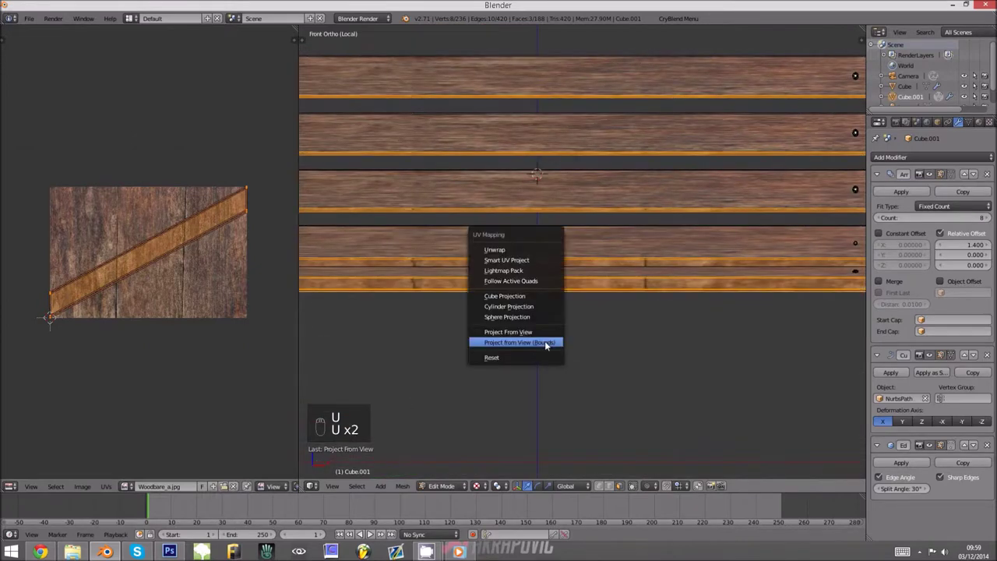
pyautogui.click(545, 341)
pyautogui.moveTo(545, 340); pyautogui.dragTo(551, 340, button='middle')
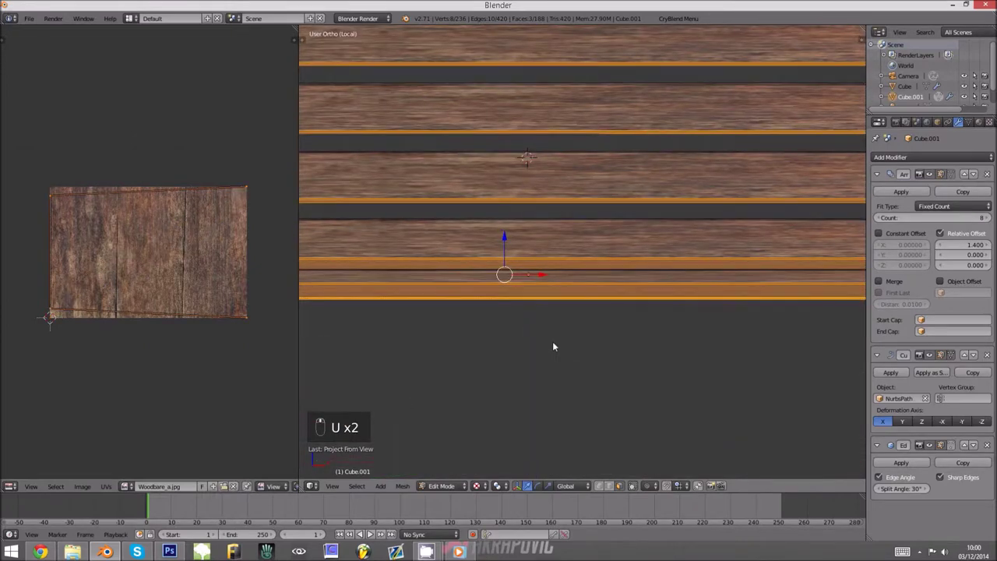
pyautogui.press('u')
pyautogui.click(553, 341)
pyautogui.press('KP_1')
pyautogui.scroll(-4, 548, 347)
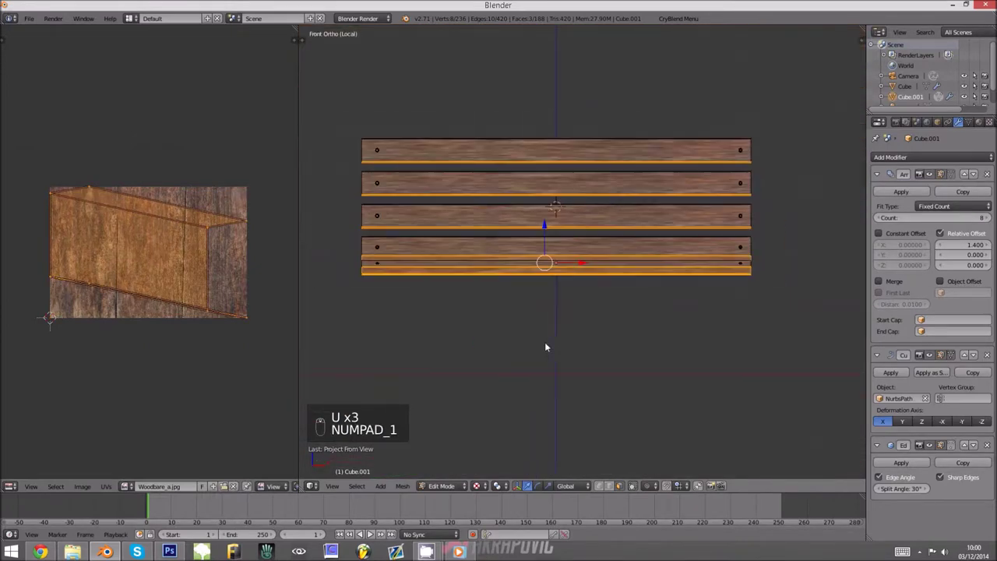
pyautogui.moveTo(545, 345); pyautogui.dragTo(545, 348, button='middle')
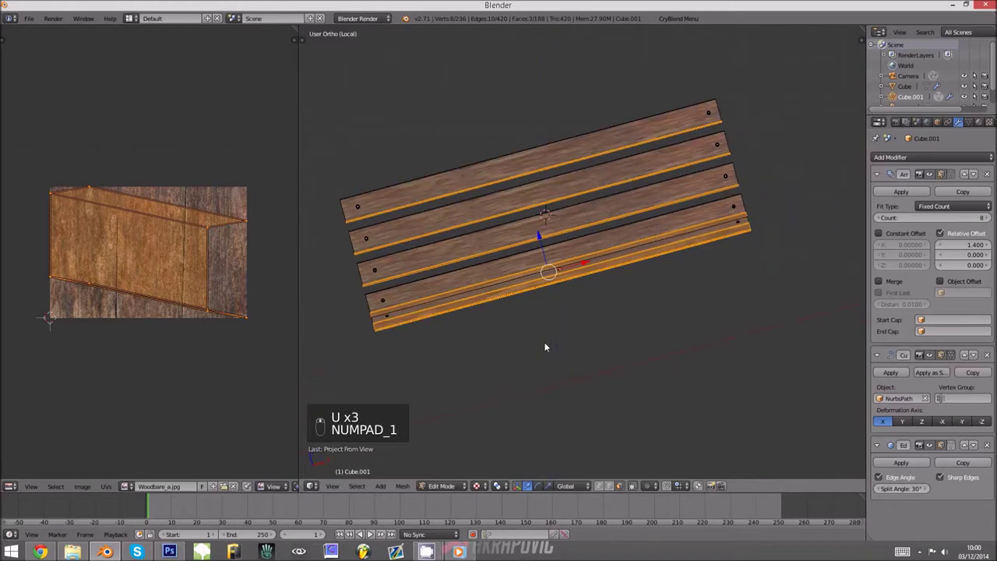
# Turn off the viewport display of the Array and Curve modifiers to leave one straight slat.
pyautogui.click(970, 124)
pyautogui.click(959, 124)
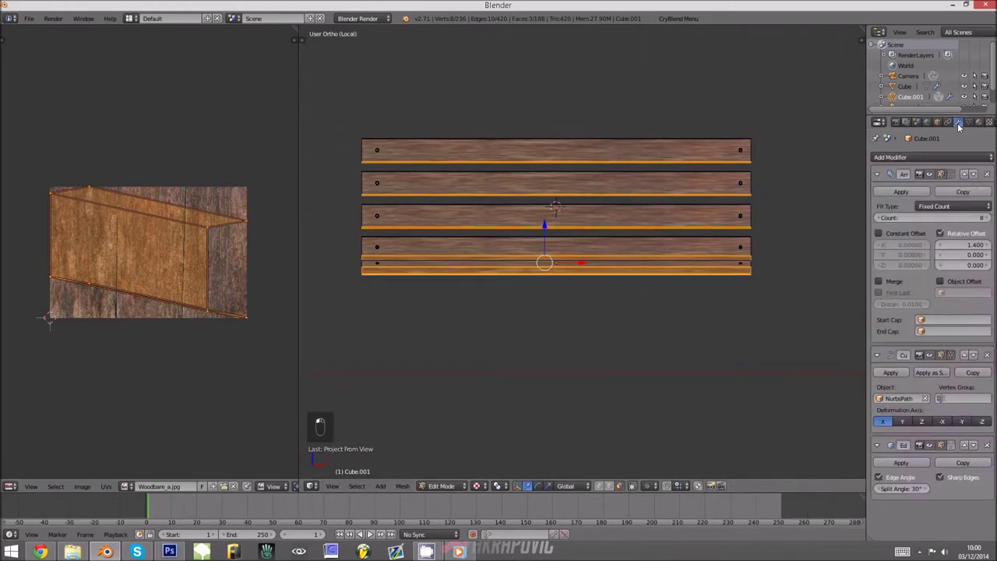
pyautogui.click(930, 173)
pyautogui.click(928, 355)
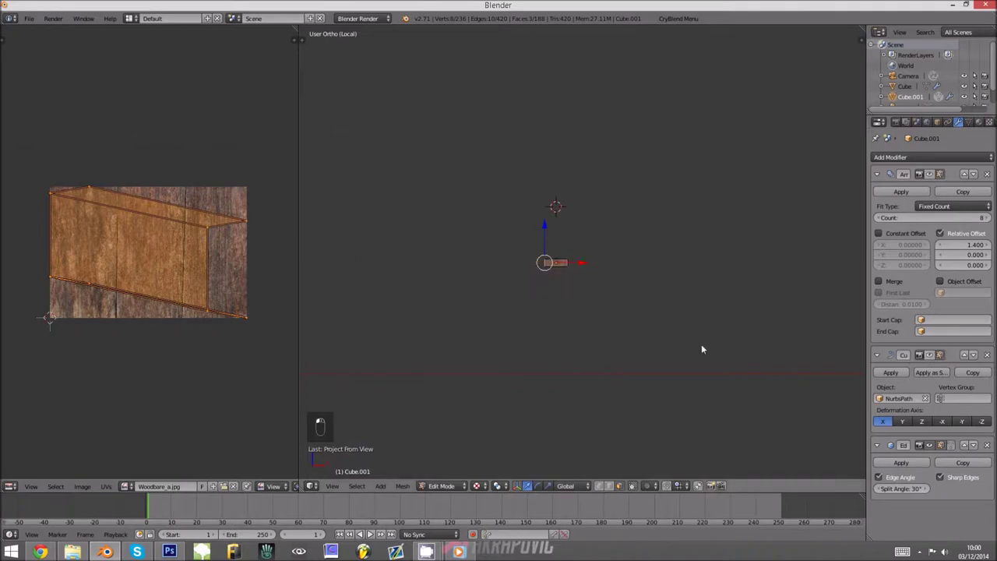
pyautogui.moveTo(548, 312); pyautogui.dragTo(663, 325, button='middle')
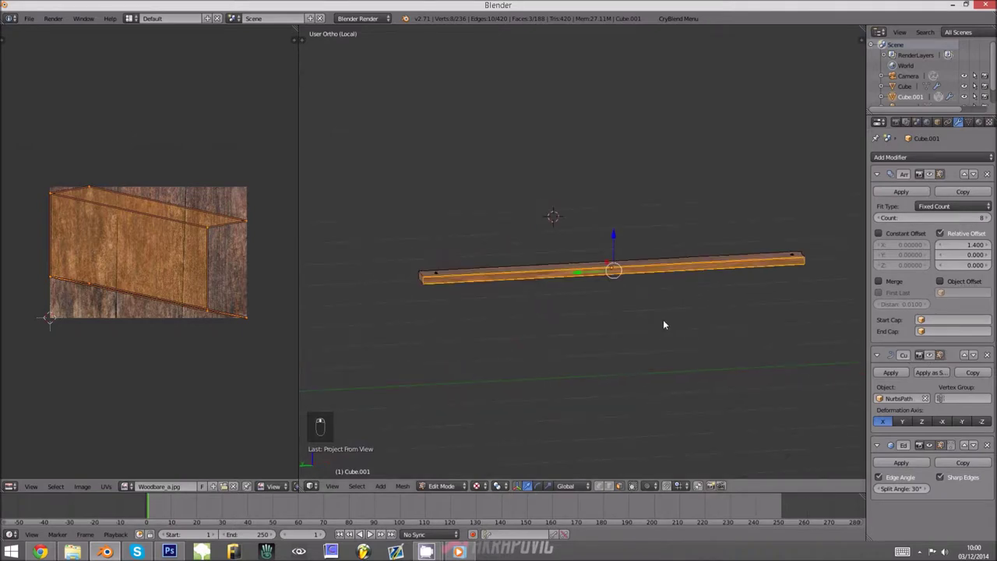
# Add the slat's remaining side face to the selection in right view and unwrap with Project from View (Bounds).
pyautogui.press('KP_1')
pyautogui.press('KP_3')
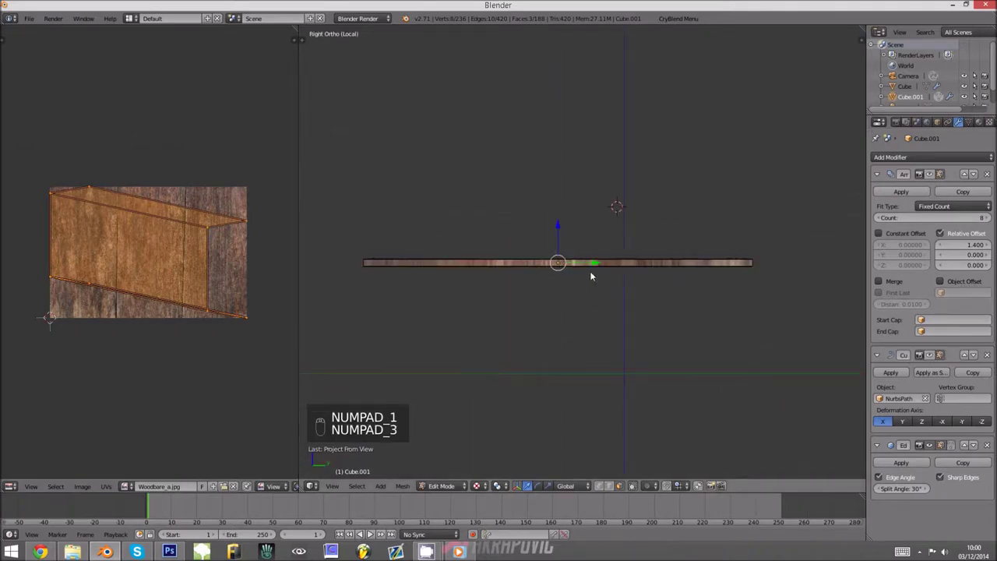
pyautogui.press('c')
pyautogui.click(561, 266)
pyautogui.rightClick(560, 266)
pyautogui.press('u')
pyautogui.click(561, 265)
# Select the side faces' whole UV layout and rotate it by 90 degrees.
pyautogui.moveTo(561, 266); pyautogui.dragTo(520, 319, button='middle')
pyautogui.scroll(5, 497, 338)
pyautogui.press('a')
pyautogui.press('a')
pyautogui.press('a')
pyautogui.press('s')
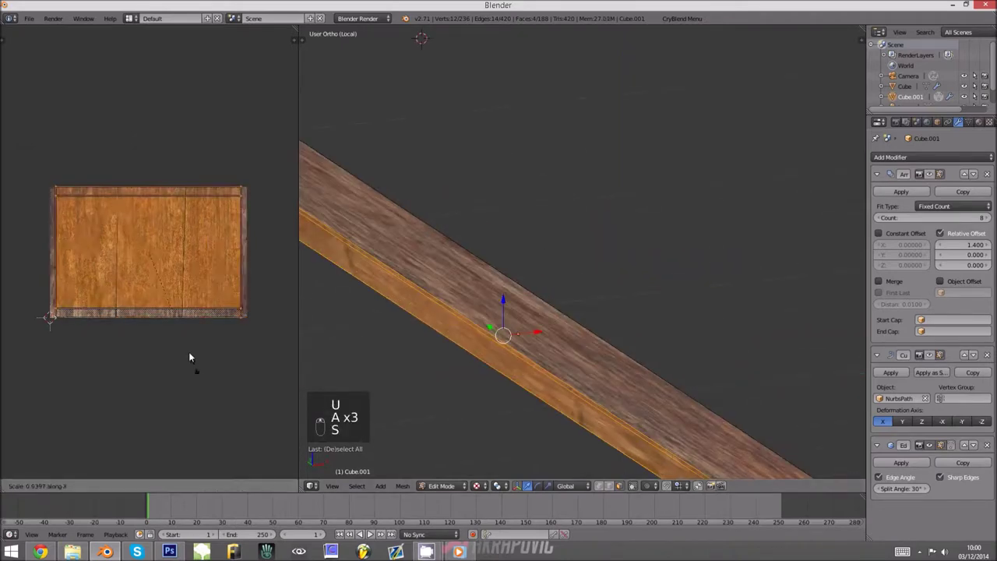
pyautogui.rightClick(179, 296)
pyautogui.write('r90')
pyautogui.press('Return')
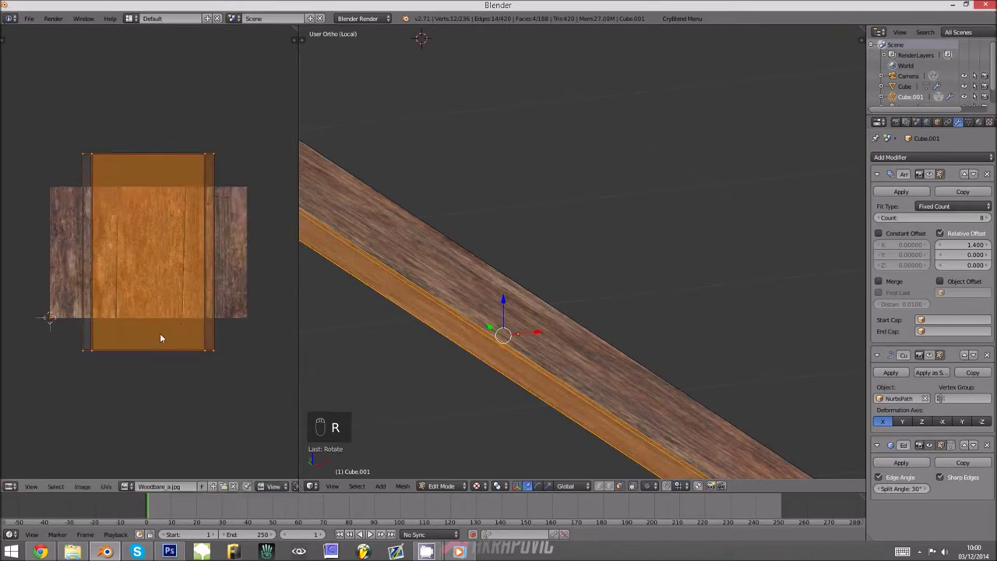
# Scale the side faces' UV layout down along Y and X to fit inside the middle plank.
pyautogui.press('s')
pyautogui.press('y')
pyautogui.click(153, 278)
pyautogui.press('s')
pyautogui.press('x')
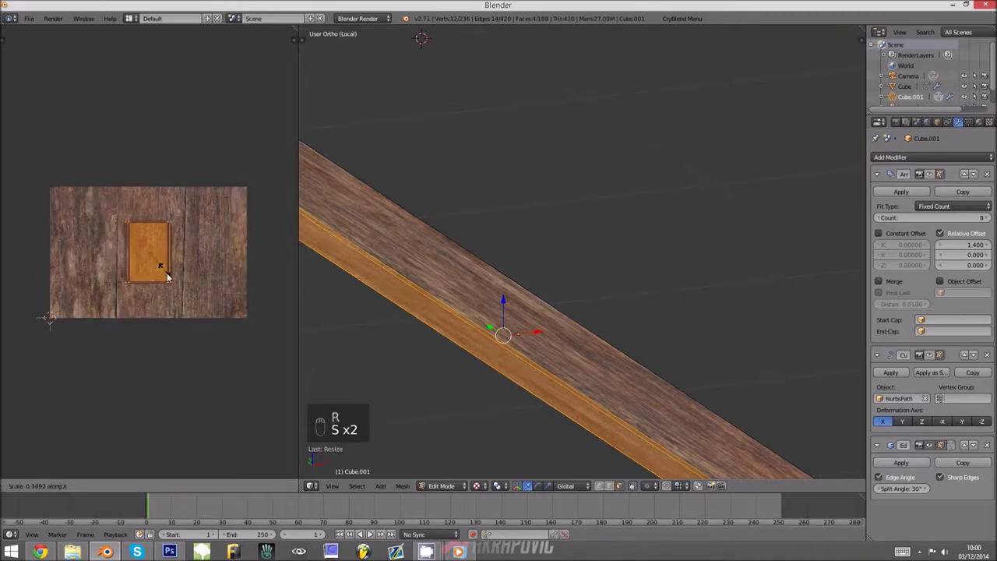
pyautogui.click(183, 271)
# Move and slightly rotate the UV layout, then widen it along X to the middle plank's seams.
pyautogui.press('g')
pyautogui.click(215, 274)
pyautogui.press('r')
pyautogui.click(214, 284)
pyautogui.press('s')
pyautogui.press('x')
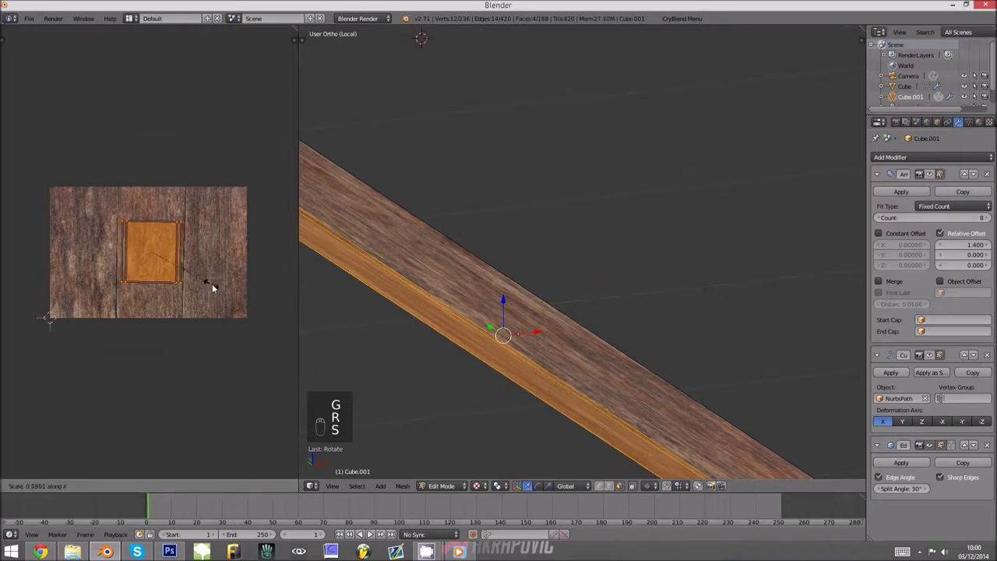
pyautogui.click(237, 289)
# Inspect the textured slat side and stretch its UV layout along Y to the texture's full height.
pyautogui.press('Tab')
pyautogui.moveTo(503, 329); pyautogui.dragTo(560, 329, button='middle')
pyautogui.moveTo(467, 347); pyautogui.dragTo(523, 339, button='middle')
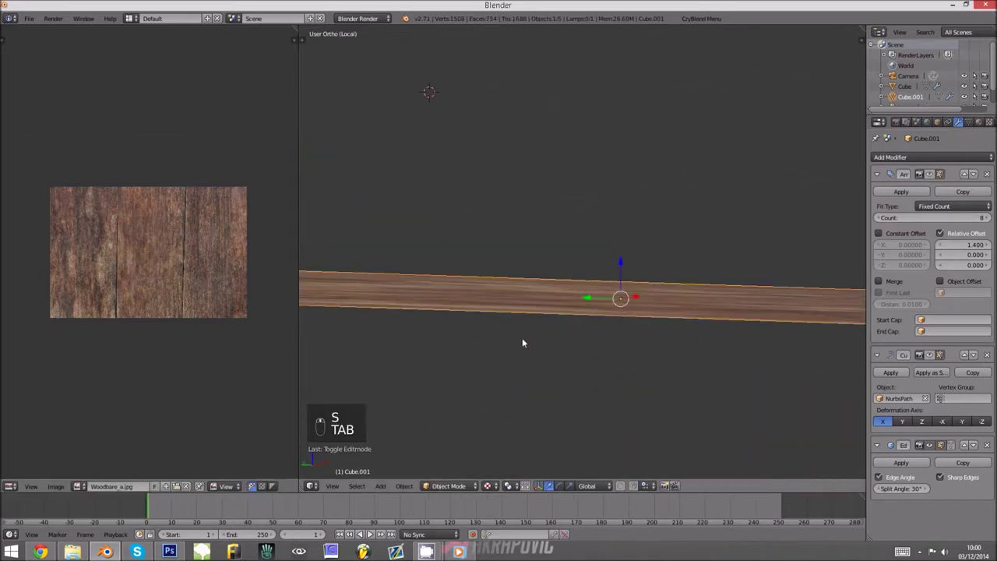
pyautogui.press('Tab')
pyautogui.press('s')
pyautogui.press('y')
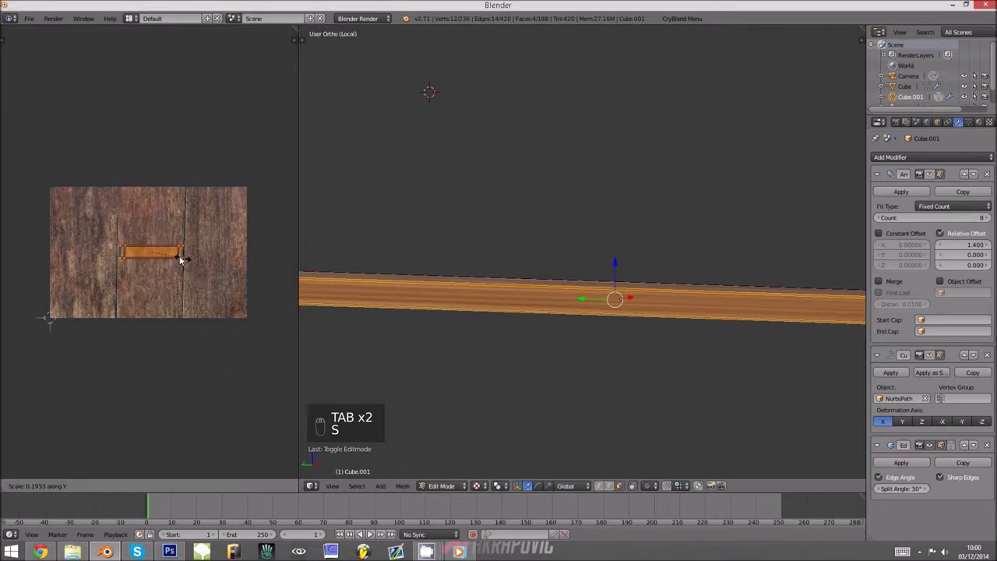
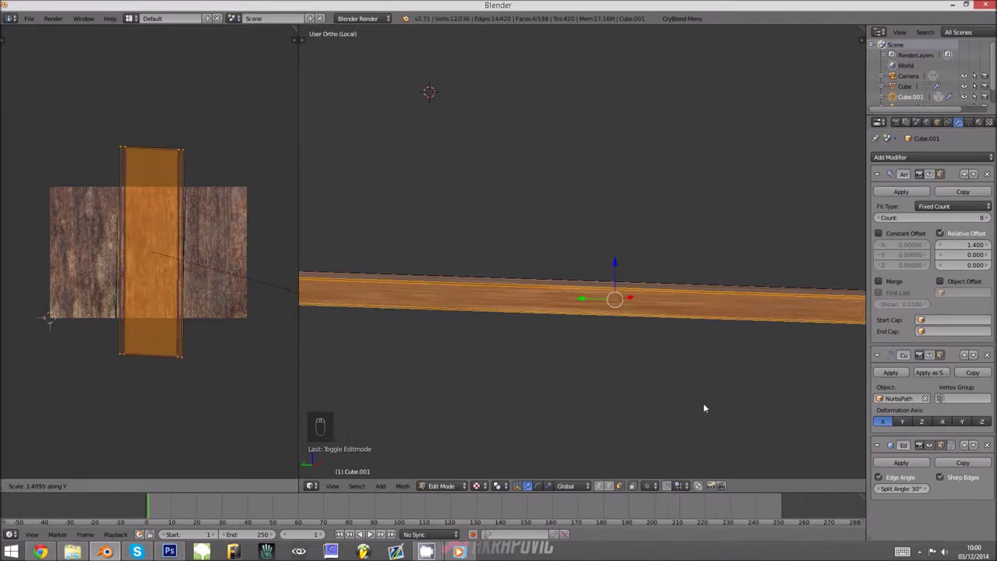
pyautogui.click(483, 341)
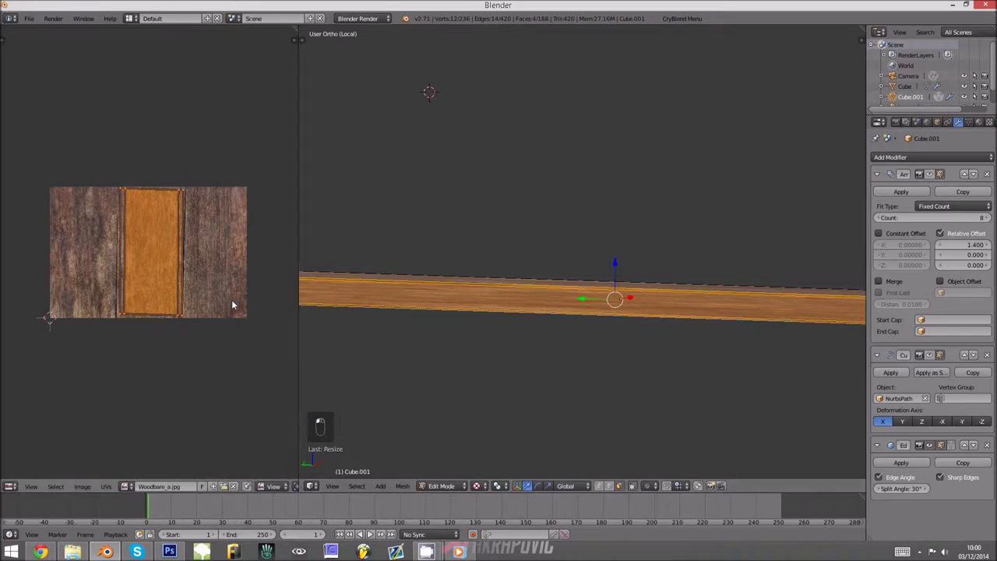
# Try to rotate the side faces' UV layout by 90 degrees and rescale it along X.
pyautogui.press('s')
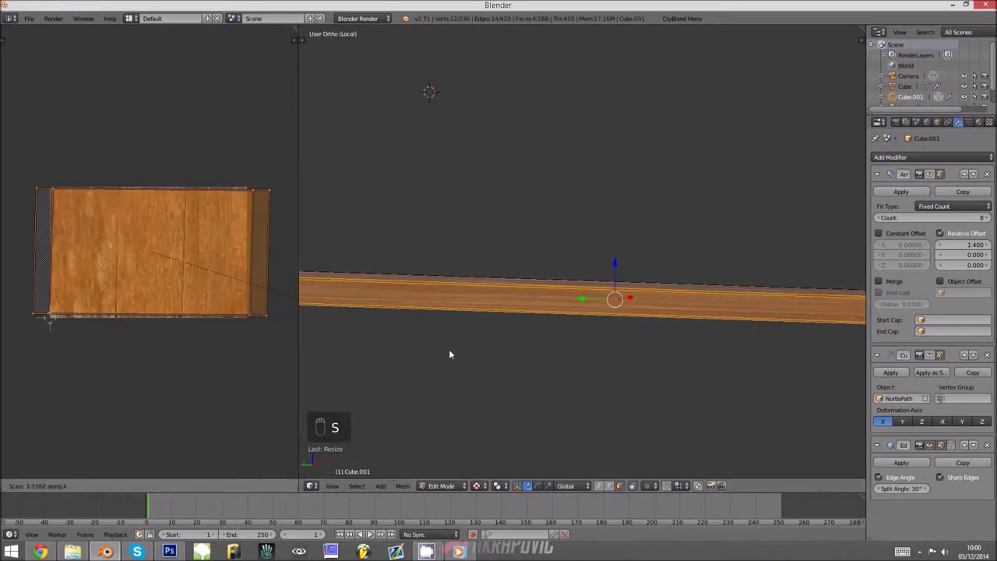
pyautogui.rightClick(281, 299)
pyautogui.write('r90')
pyautogui.click(278, 297)
pyautogui.press('s')
pyautogui.press('x')
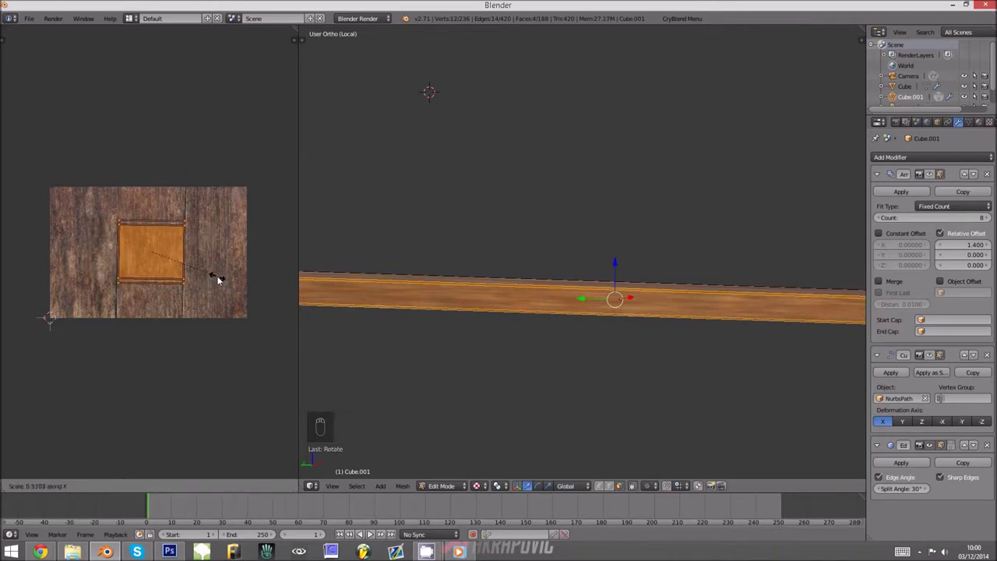
pyautogui.rightClick(220, 282)
pyautogui.hotkey('ctrl', 'z')
pyautogui.hotkey('ctrl', 'z')
pyautogui.hotkey('ctrl', 'z')
pyautogui.hotkey('ctrl', 'shift', 'z')
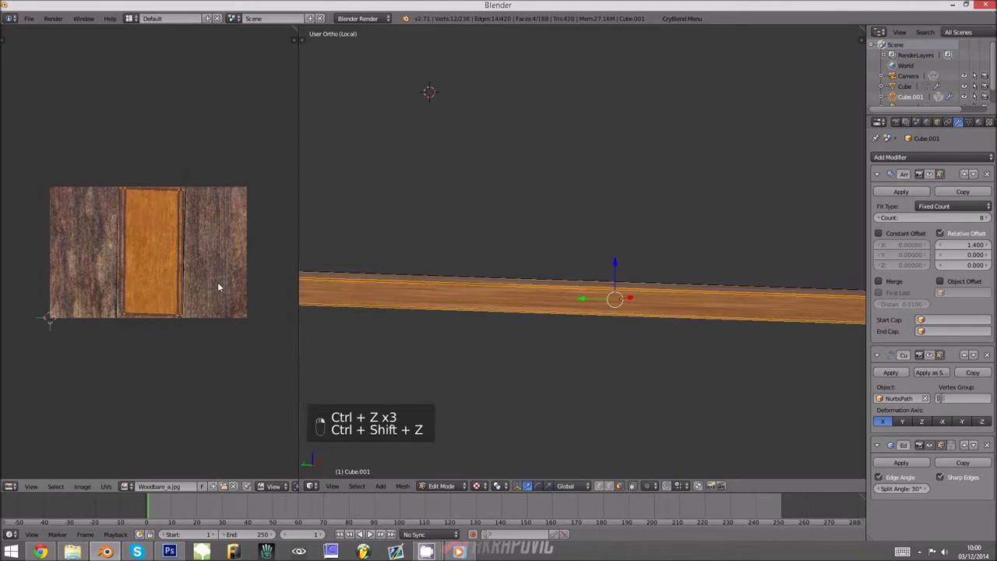
# Adjust the UV layout's height along Y, narrow it along X to a thin strip, and inspect the slat.
pyautogui.press('s')
pyautogui.press('y')
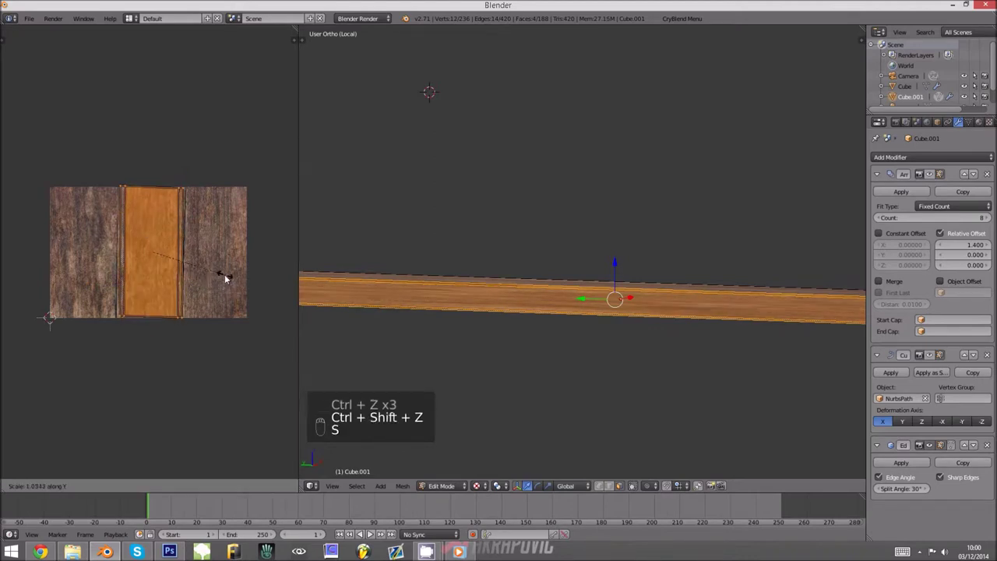
pyautogui.click(222, 275)
pyautogui.press('s')
pyautogui.press('x')
pyautogui.click(173, 257)
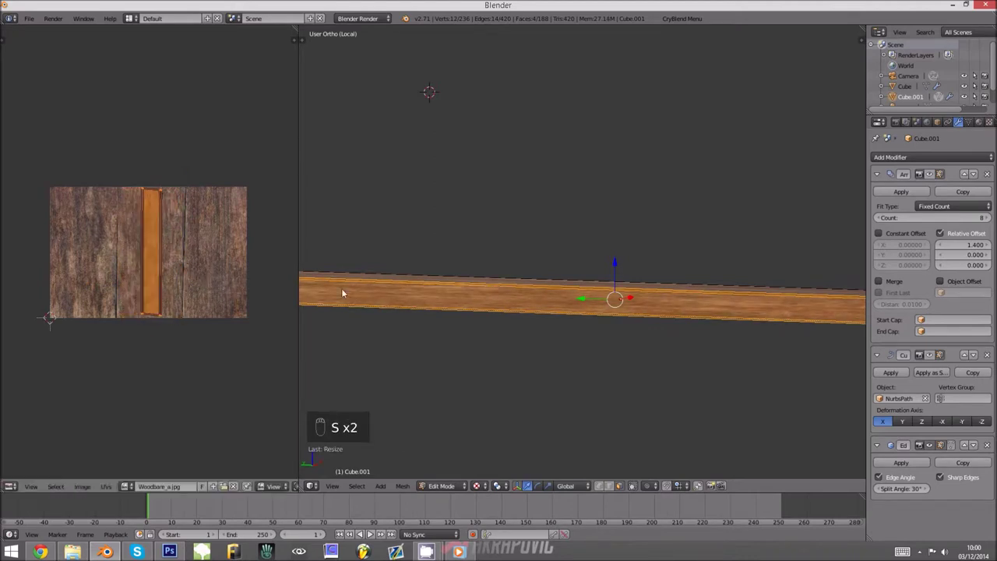
pyautogui.press('Tab')
pyautogui.moveTo(474, 323); pyautogui.dragTo(314, 234, button='middle')
# Select the slat's end faces at both ends, using the front and back views.
pyautogui.press('Tab')
pyautogui.scroll(2, 691, 355)
pyautogui.press('KP_1')
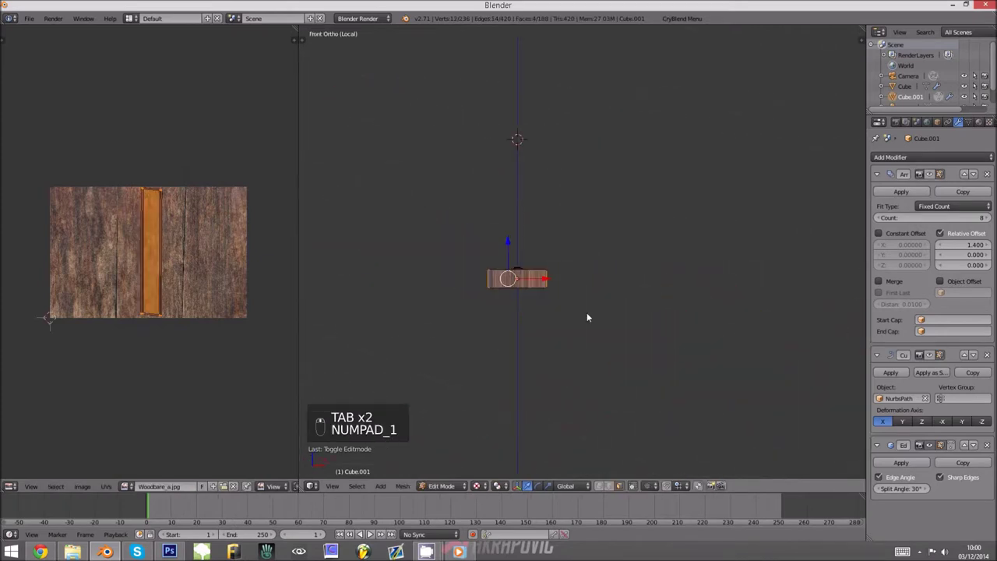
pyautogui.rightClick(530, 287)
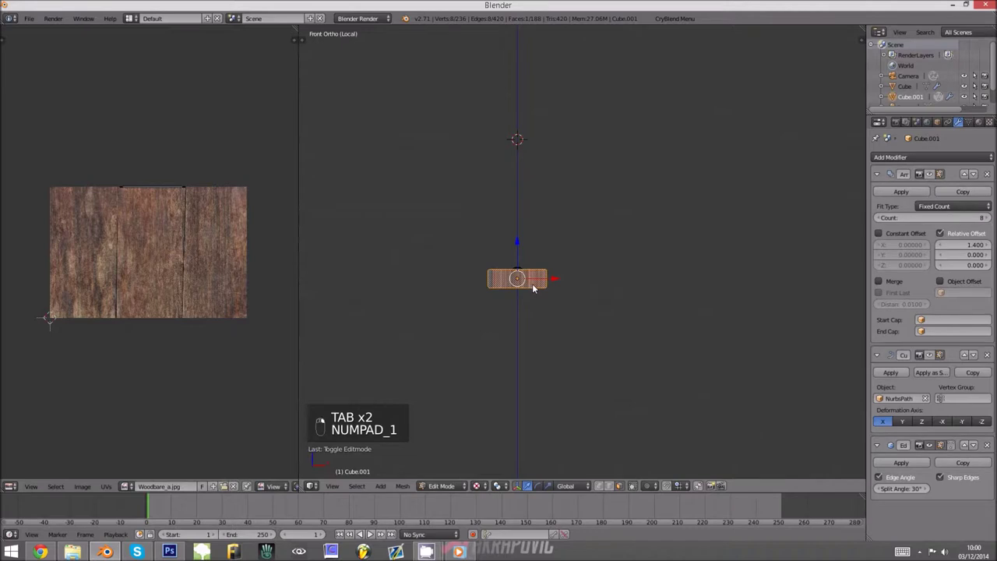
pyautogui.press('ctrl+KP_3')
pyautogui.press('ctrl+KP_1')
pyautogui.keyDown('shift'); pyautogui.rightClick(646, 279); pyautogui.keyUp('shift')
# Unwrap the end faces with Project from View (Bounds) and scale their UV layout along X to the middle plank's width.
pyautogui.press('u')
pyautogui.click(641, 277)
pyautogui.scroll(3, 359, 332)
pyautogui.press('a')
pyautogui.press('a')
pyautogui.press('a')
pyautogui.press('s')
pyautogui.press('x')
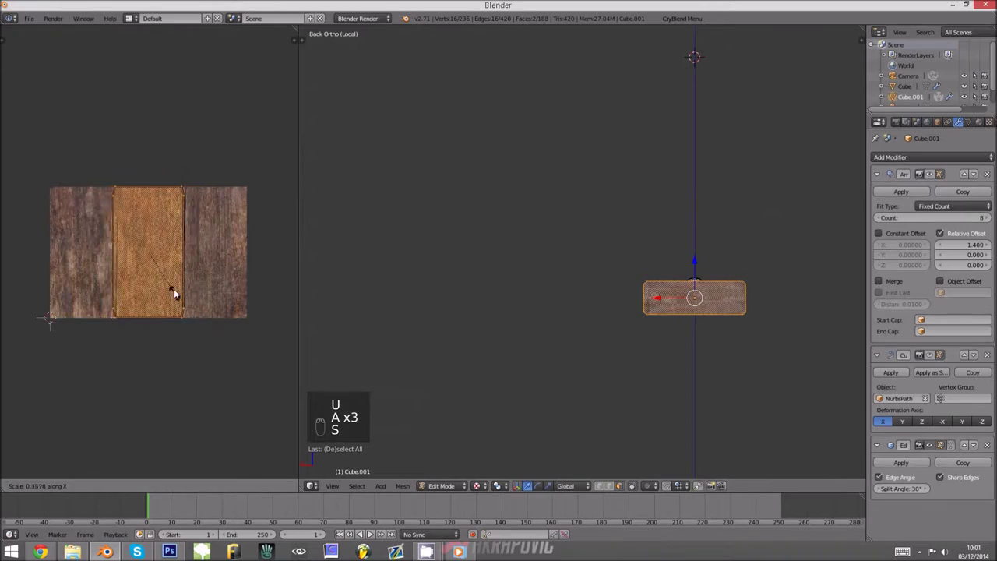
pyautogui.click(184, 312)
# Scale the end faces' UV layout down uniformly within the middle plank.
pyautogui.press('s')
pyautogui.click(168, 280)
pyautogui.press('s')
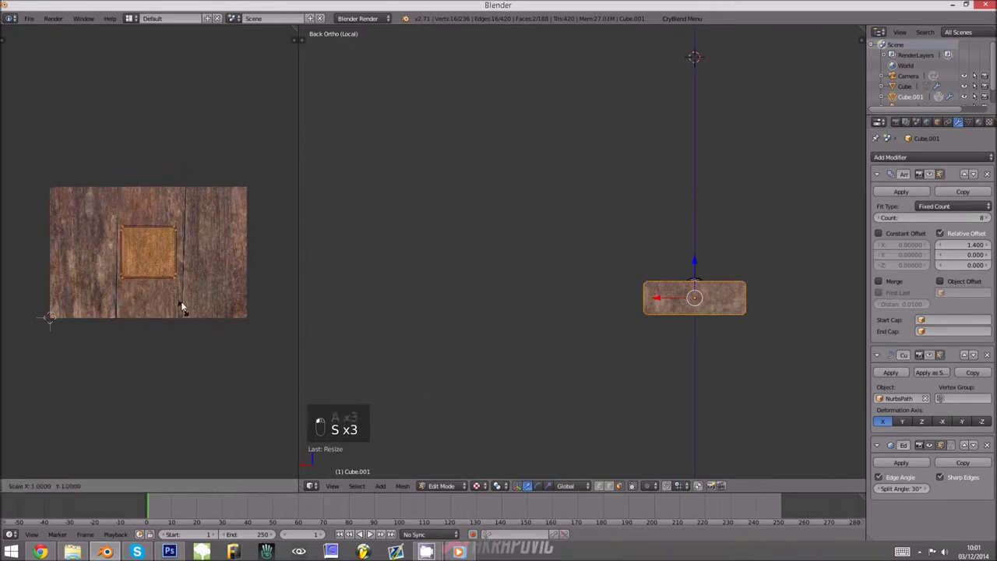
pyautogui.click(168, 272)
# Return to object mode and leave local view to show the textured slat with the bench legs.
pyautogui.press('Tab')
pyautogui.moveTo(592, 345); pyautogui.dragTo(578, 363, button='middle')
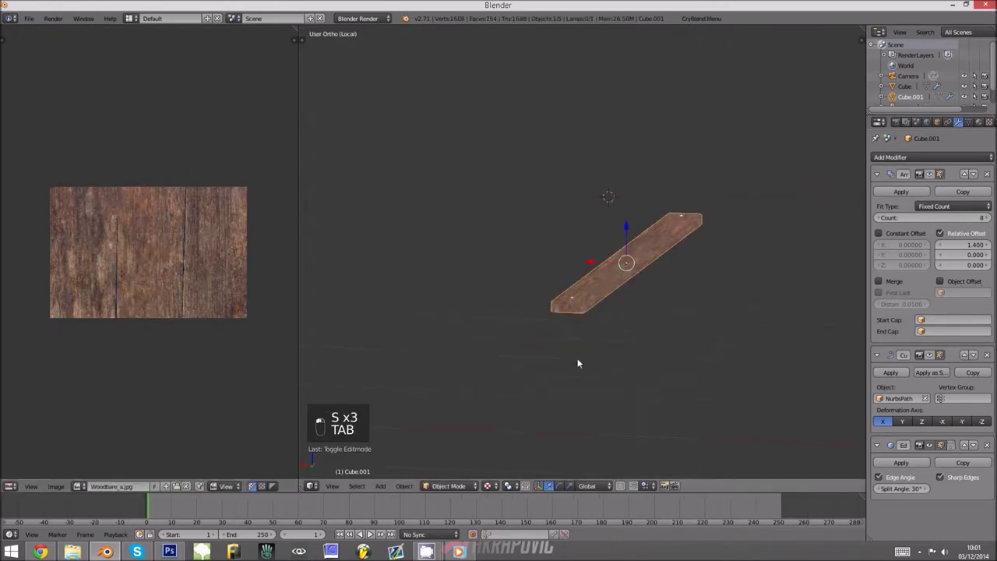
pyautogui.press('KP_Divide')
pyautogui.moveTo(645, 345); pyautogui.dragTo(567, 339, button='middle')
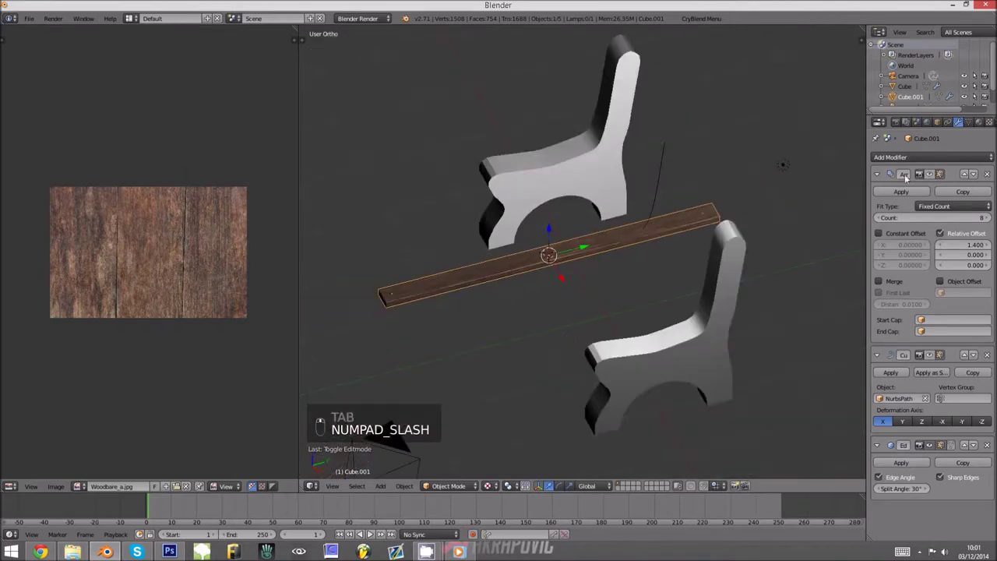
pyautogui.click(968, 123)
pyautogui.click(958, 122)
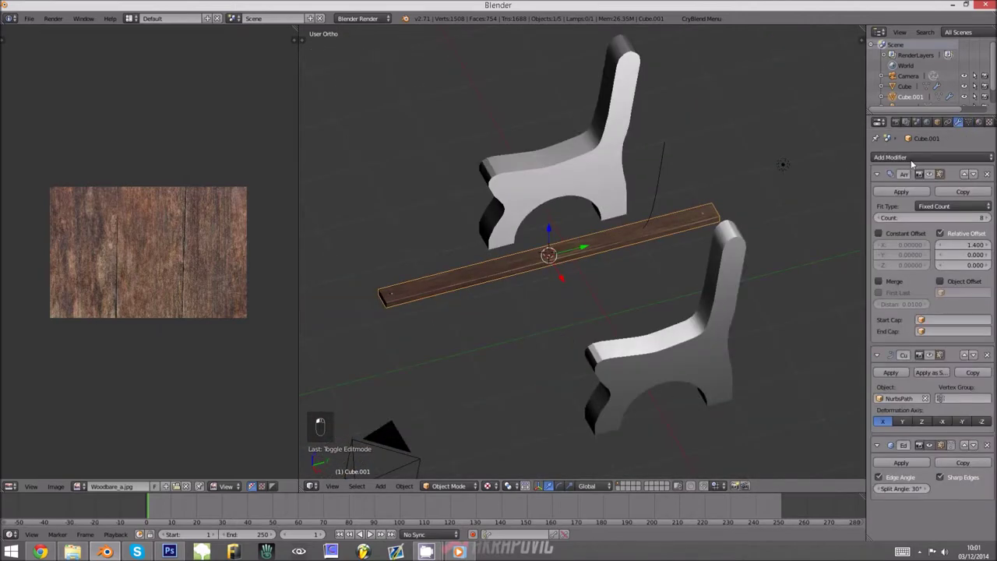
# Show the Array and Curve modifiers in the viewport so the slats form the full bench.
pyautogui.click(928, 174)
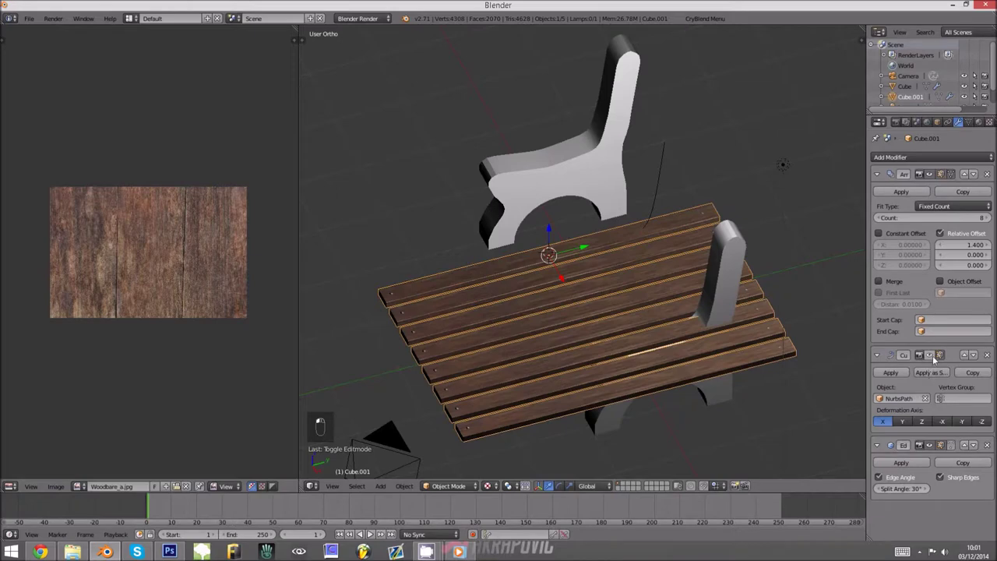
pyautogui.click(931, 355)
pyautogui.press('z')
pyautogui.moveTo(644, 327); pyautogui.dragTo(687, 323, button='middle')
pyautogui.press('z')
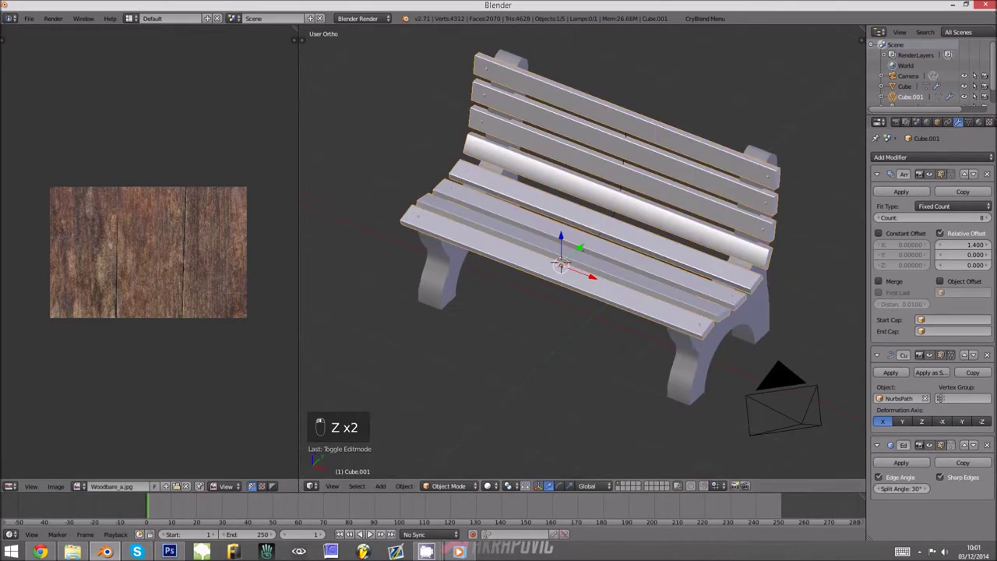
# Apply the slats' Array modifier and Curve modifier.
pyautogui.click(900, 193)
pyautogui.moveTo(709, 222); pyautogui.dragTo(851, 193, button='middle')
pyautogui.scroll(5, 461, 376)
pyautogui.keyDown('ctrl'); pyautogui.scroll(-7, 447, 339); pyautogui.keyUp('ctrl')
pyautogui.press('z')
pyautogui.press('z')
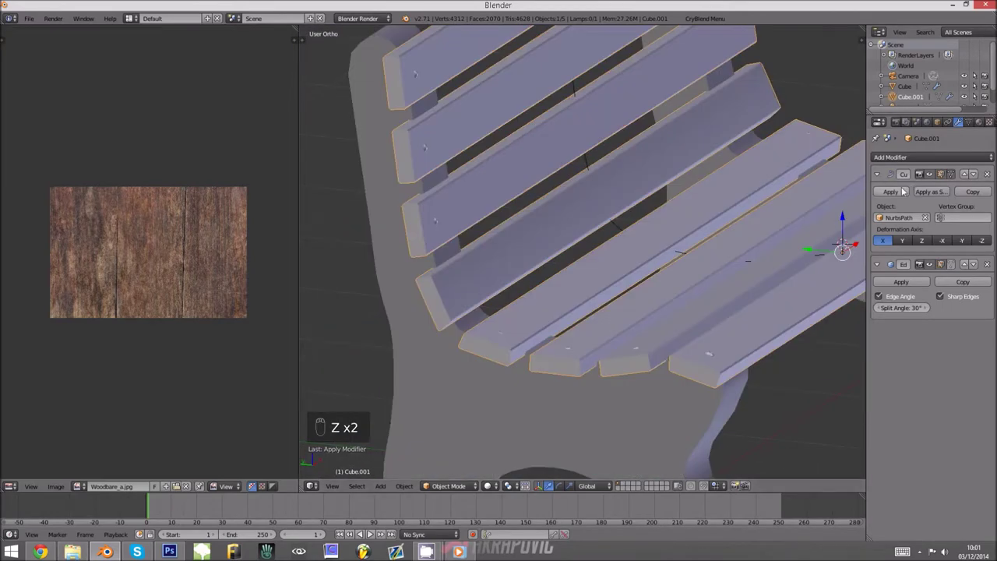
pyautogui.click(902, 191)
pyautogui.moveTo(719, 254); pyautogui.dragTo(615, 248, button='middle')
# Enter edit mode on the slats and isolate them in local view with wireframe display.
pyautogui.press('Tab')
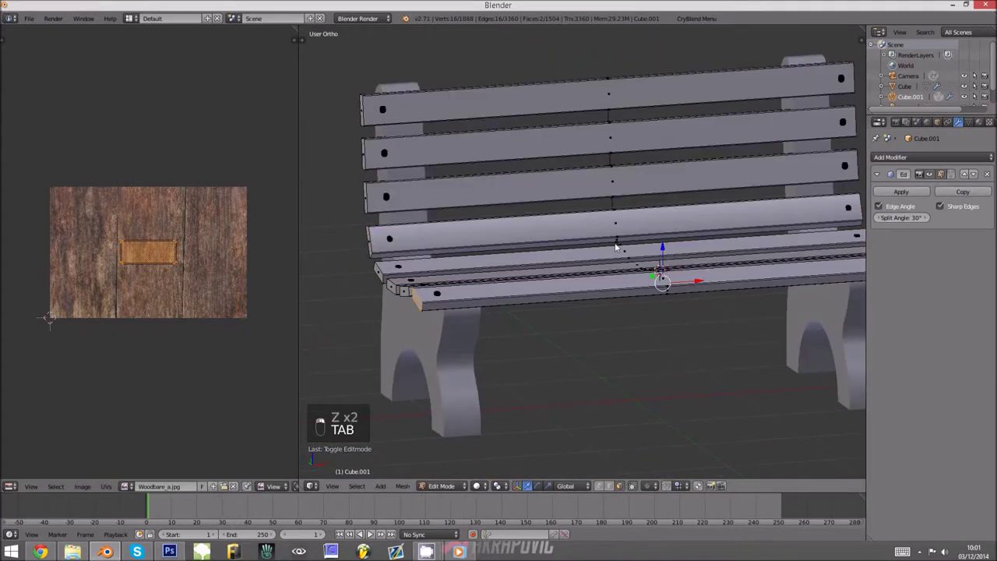
pyautogui.press('z')
pyautogui.press('KP_Divide')
pyautogui.press('z')
pyautogui.scroll(1, 610, 289)
pyautogui.rightClick(767, 285)
pyautogui.press('z')
pyautogui.moveTo(376, 335); pyautogui.dragTo(342, 345, button='middle')
pyautogui.scroll(-2, 333, 301)
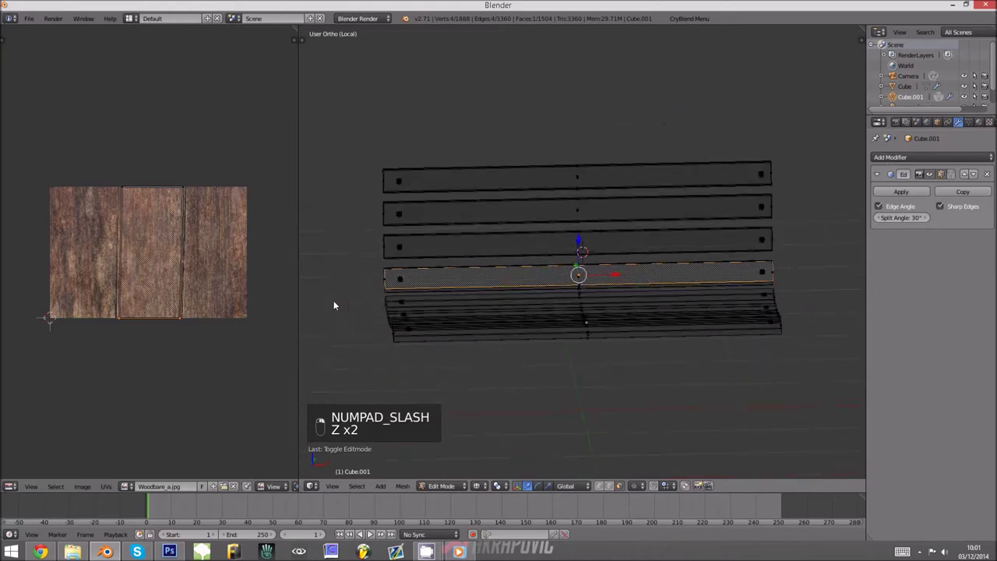
# Select the whole lowest backrest slat, including its bolts, and delete its vertices.
pyautogui.press('c')
pyautogui.press('b')
pyautogui.moveTo(352, 265); pyautogui.dragTo(798, 292)
pyautogui.hotkey('ctrl', 'l')
pyautogui.press('x')
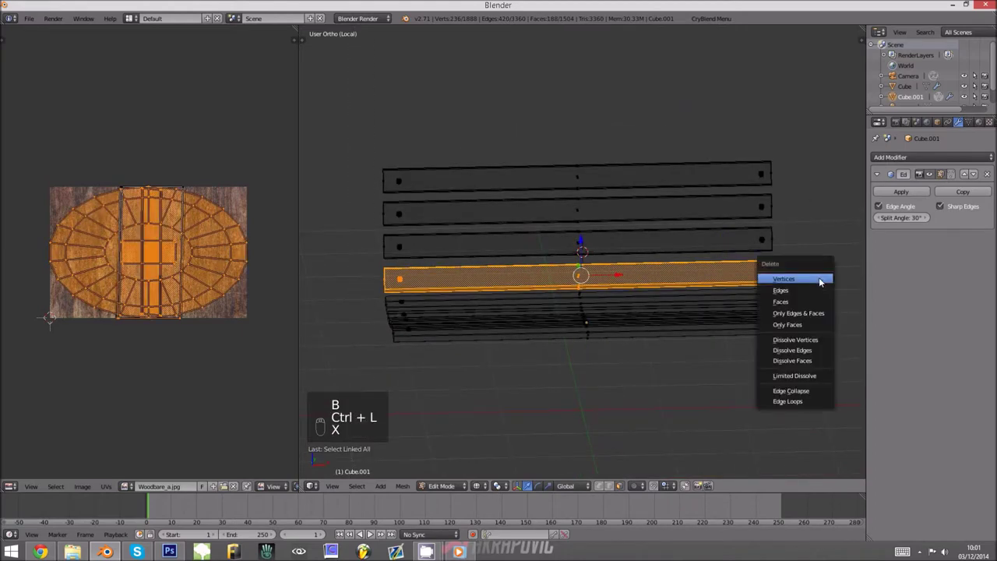
pyautogui.click(818, 279)
pyautogui.press('Tab')
# Leave local view and compare the bench in solid perspective display with the reference photo in the browser.
pyautogui.moveTo(779, 303); pyautogui.dragTo(695, 300, button='middle')
pyautogui.press('KP_Divide')
pyautogui.press('z')
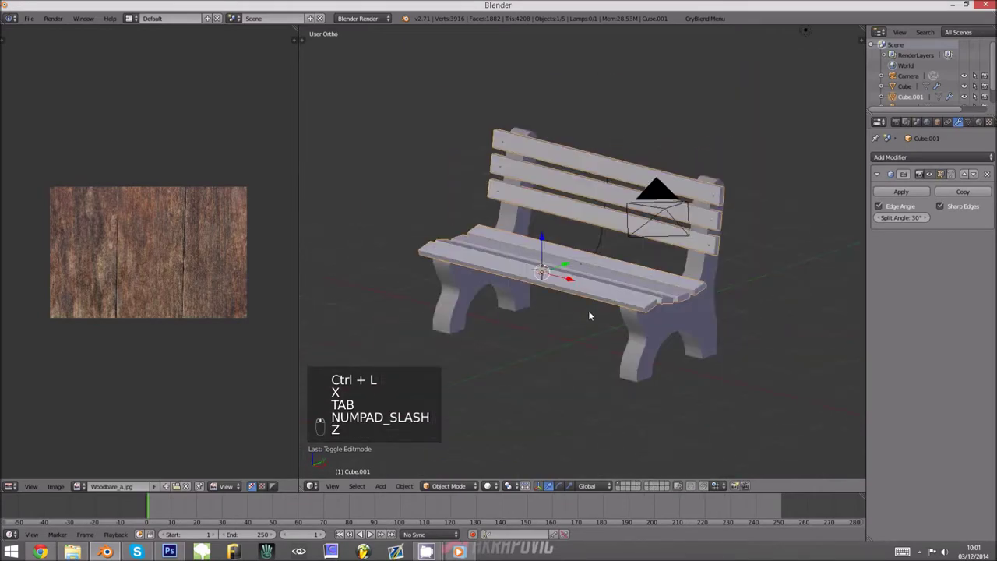
pyautogui.press('a')
pyautogui.moveTo(591, 345); pyautogui.dragTo(600, 352, button='middle')
pyautogui.press('KP_5')
pyautogui.hotkey('alt', 'Tab')
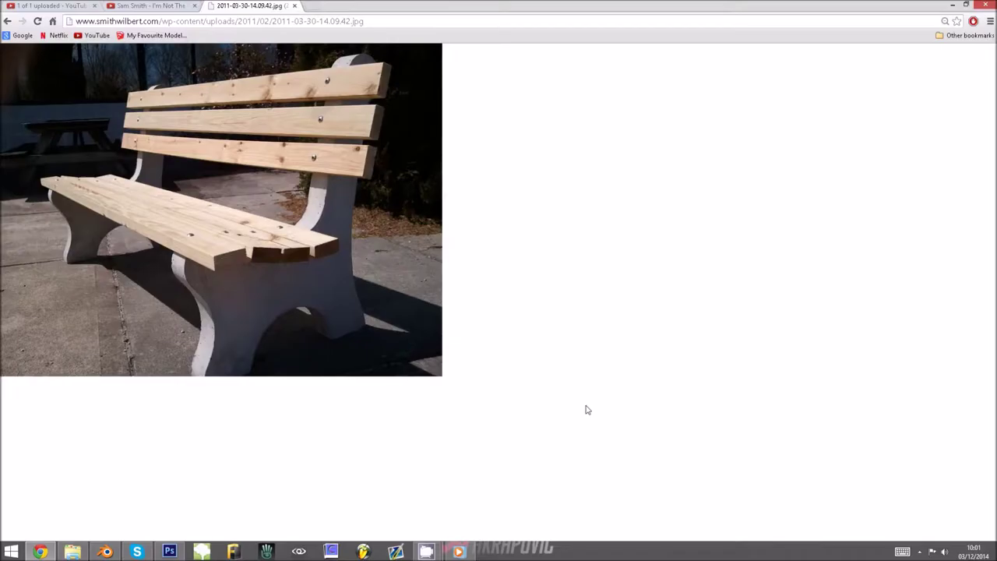
pyautogui.hotkey('alt', 'Tab')
pyautogui.moveTo(549, 295); pyautogui.dragTo(576, 289, button='middle')
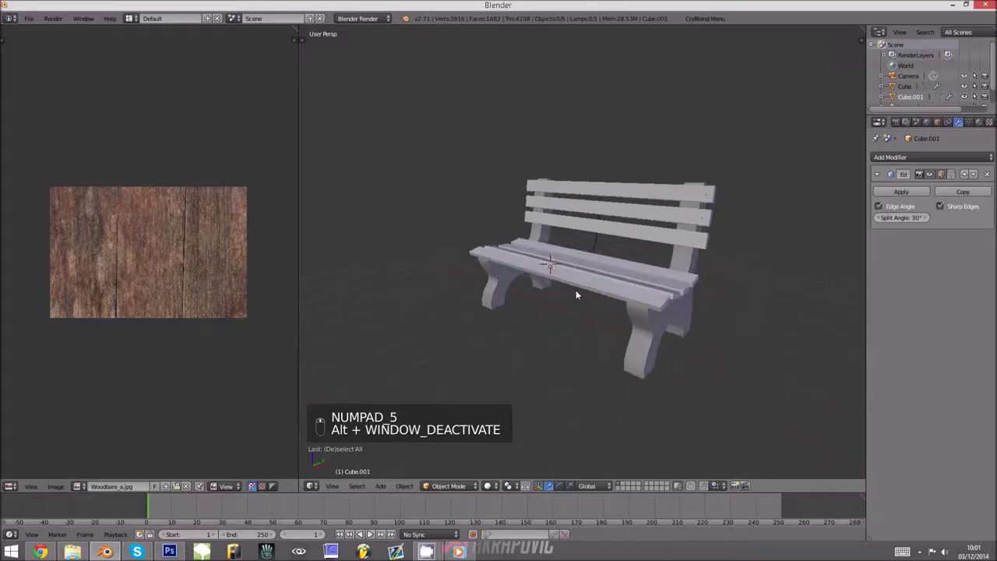
# Select the front seat slat's linked faces in edit mode and isolate the slats in textured local view.
pyautogui.press('Tab')
pyautogui.scroll(4, 615, 331)
pyautogui.press('Tab')
pyautogui.press('Tab')
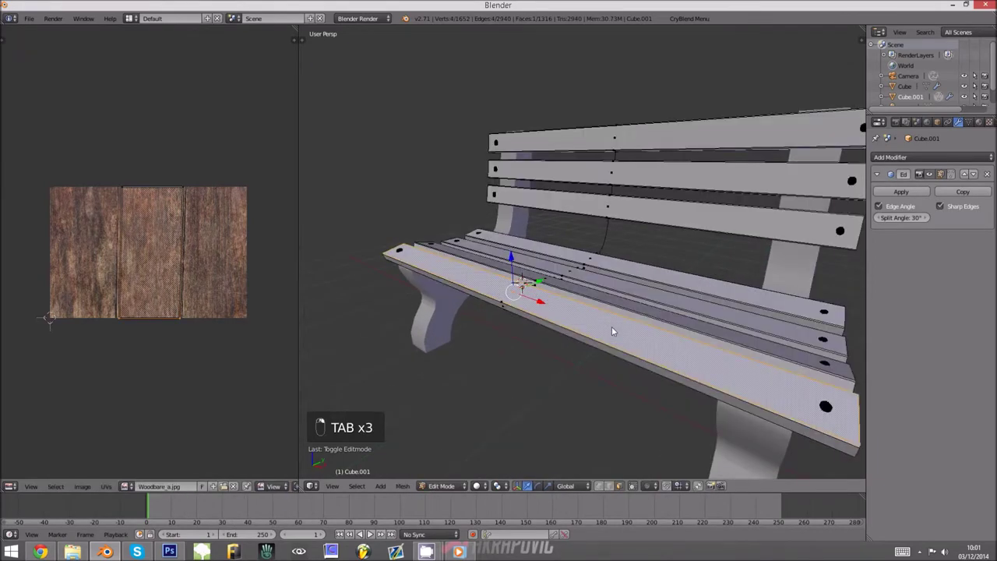
pyautogui.hotkey('ctrl', 'l')
pyautogui.hotkey('alt', 'z')
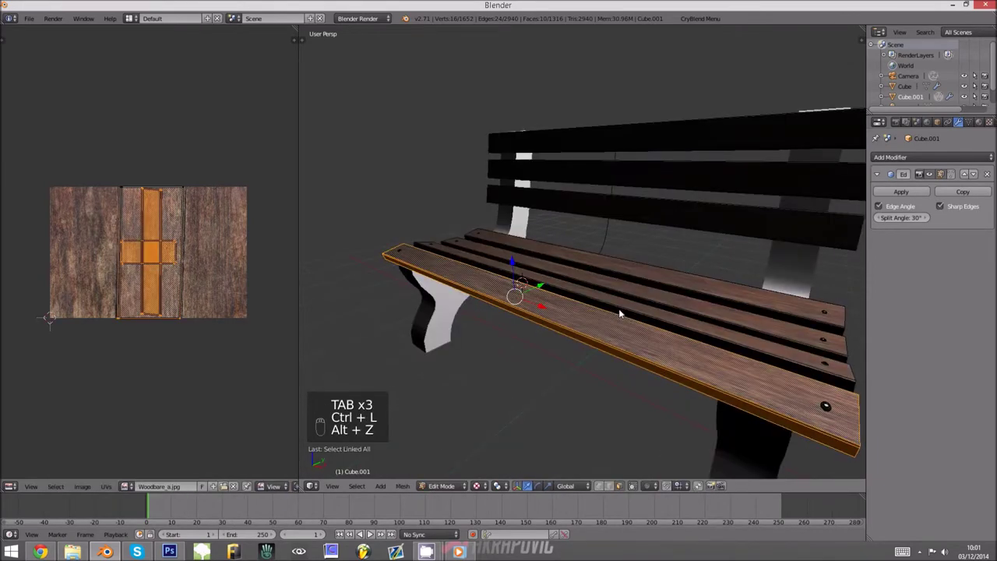
pyautogui.moveTo(619, 308); pyautogui.dragTo(611, 326, button='middle')
pyautogui.press('KP_Divide')
pyautogui.scroll(2, 608, 324)
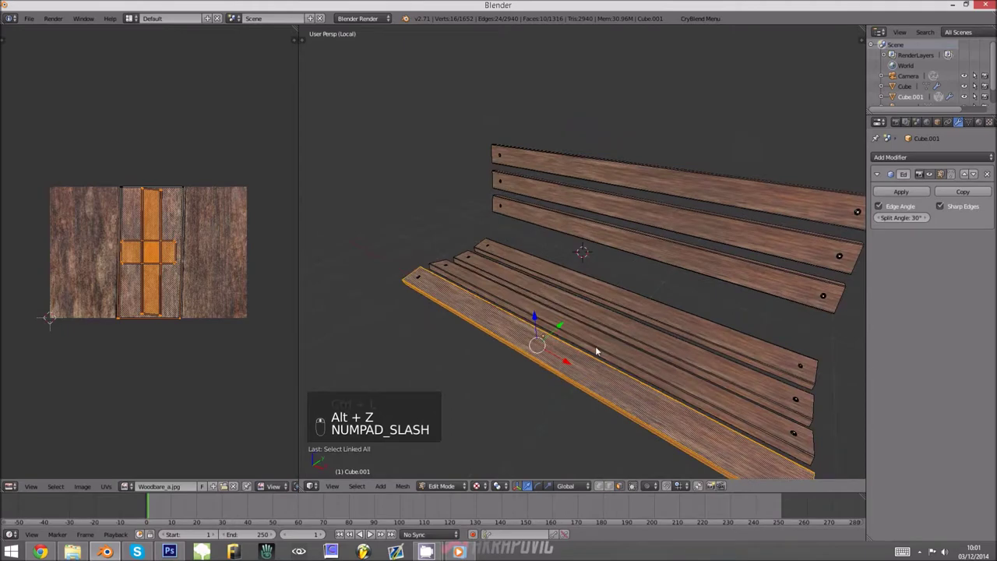
# Select the second seat slat and move its UV layout onto the texture's first plank.
pyautogui.rightClick(596, 342)
pyautogui.hotkey('ctrl', 'l')
pyautogui.scroll(2, 221, 292)
pyautogui.press('a')
pyautogui.press('a')
pyautogui.press('a')
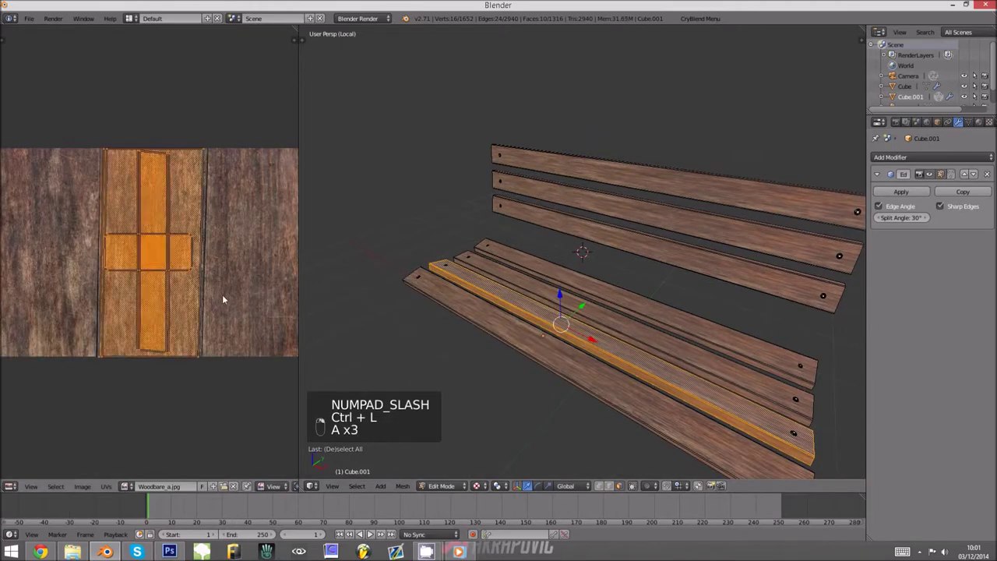
pyautogui.press('g')
pyautogui.click(119, 287)
pyautogui.scroll(-1, 119, 287)
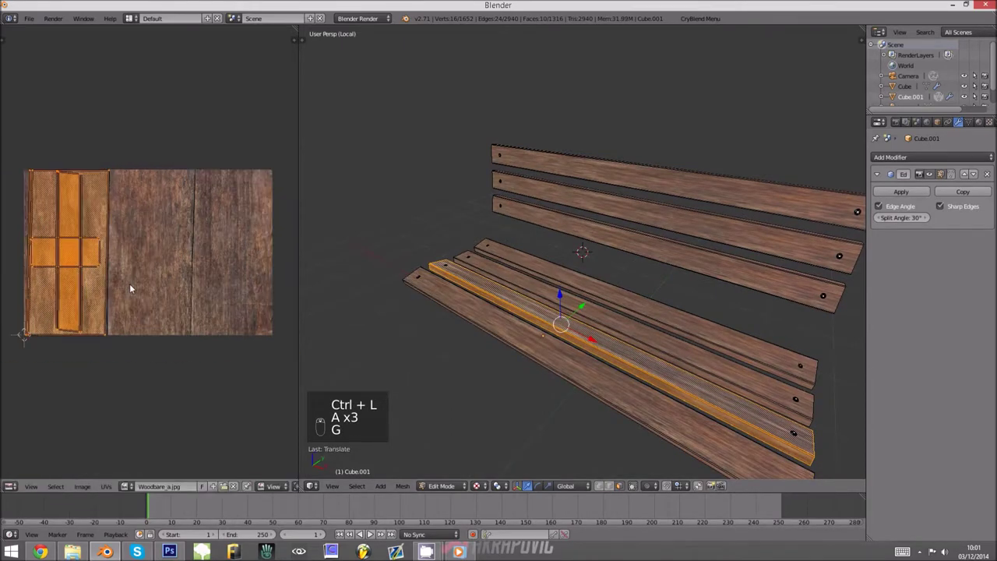
pyautogui.press('a')
# Move the third seat slat's UV layout onto the texture's third plank and scale it along X to fit.
pyautogui.moveTo(622, 338); pyautogui.dragTo(572, 340, button='middle')
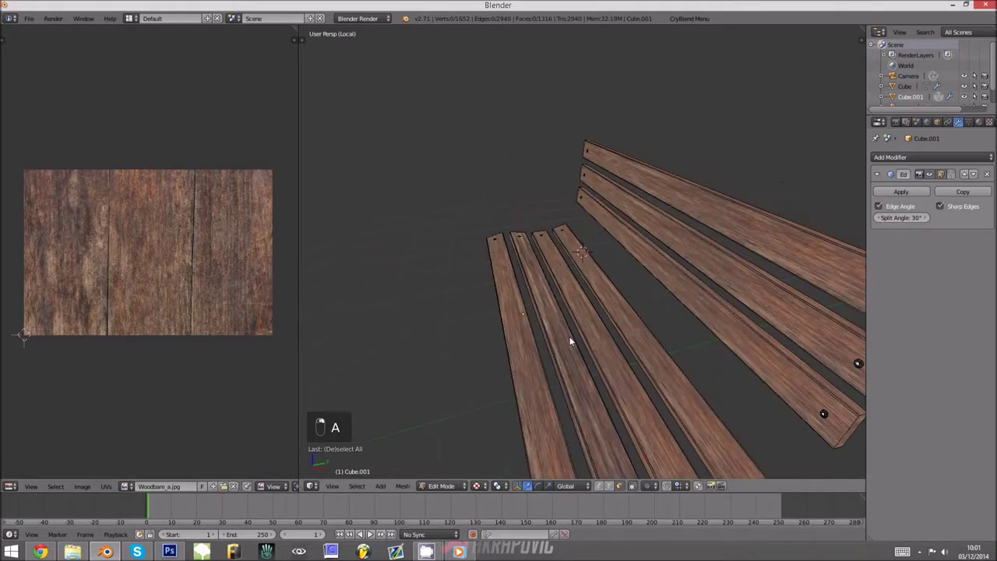
pyautogui.press('Tab')
pyautogui.press('Tab')
pyautogui.hotkey('ctrl', 'l')
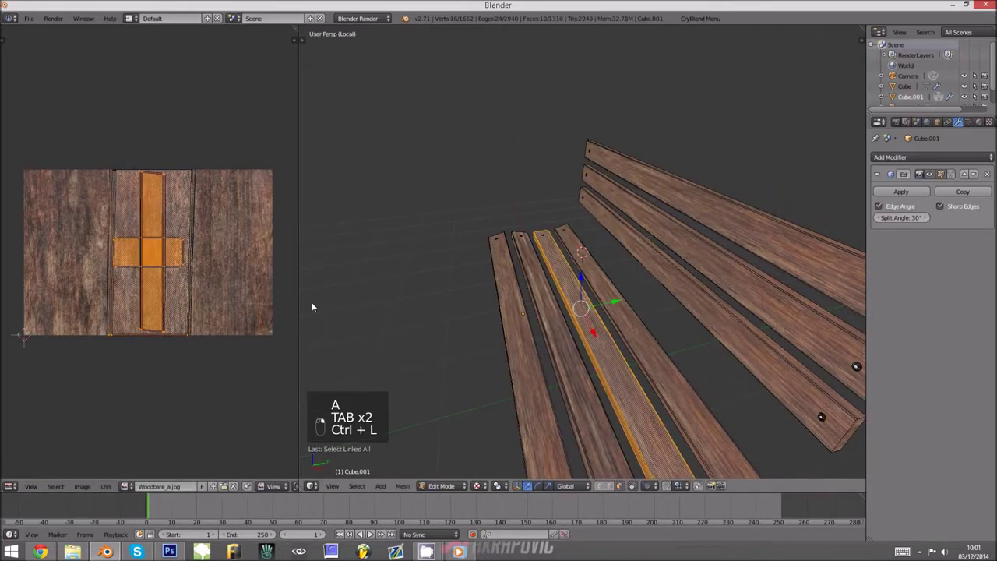
pyautogui.press('a')
pyautogui.press('a')
pyautogui.press('a')
pyautogui.press('g')
pyautogui.click(264, 282)
pyautogui.press('s')
pyautogui.press('x')
pyautogui.click(267, 279)
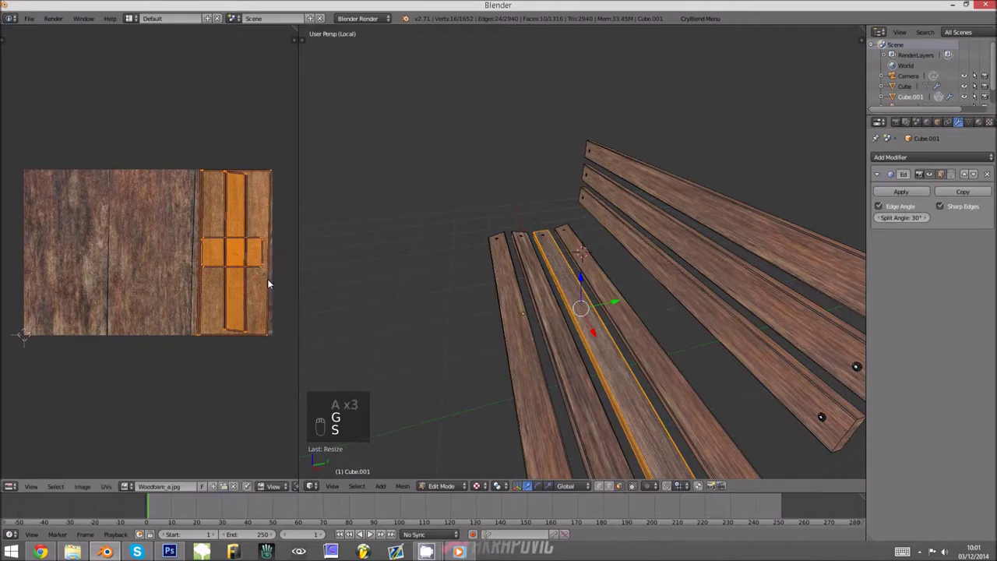
pyautogui.press('g')
pyautogui.click(262, 278)
pyautogui.press('Tab')
pyautogui.press('Tab')
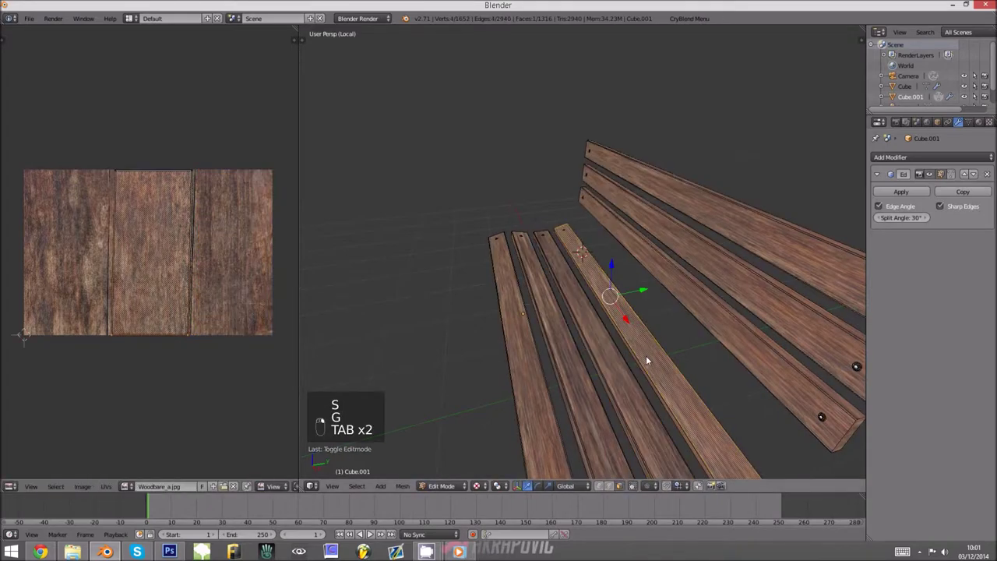
pyautogui.hotkey('ctrl', 'l')
pyautogui.press('a')
pyautogui.press('a')
pyautogui.press('a')
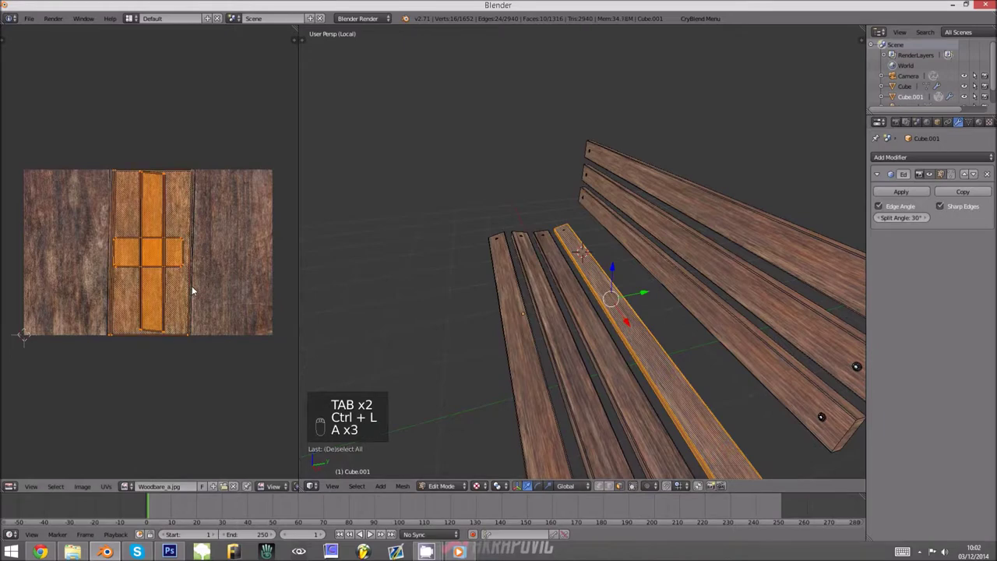
# Move the middle backrest slat's UV layout onto the texture's third plank and scale it to fit.
pyautogui.press('Tab')
pyautogui.press('Tab')
pyautogui.rightClick(730, 282)
pyautogui.hotkey('ctrl', 'l')
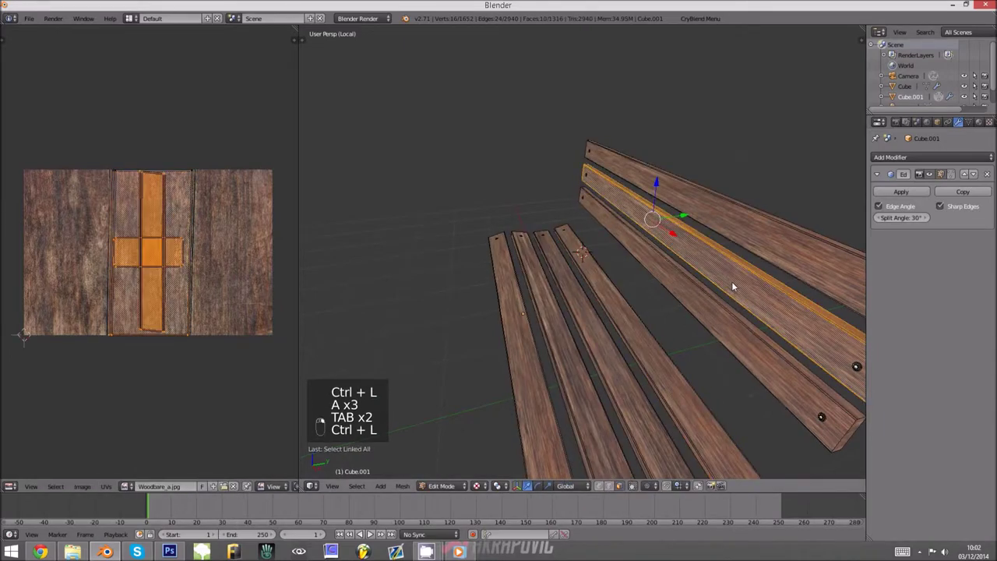
pyautogui.press('a')
pyautogui.press('a')
pyautogui.press('a')
pyautogui.press('g')
pyautogui.click(278, 288)
pyautogui.press('s')
pyautogui.click(282, 281)
# Move the top backrest slat's UV layout onto the texture's first plank and narrow it along X.
pyautogui.rightClick(750, 238)
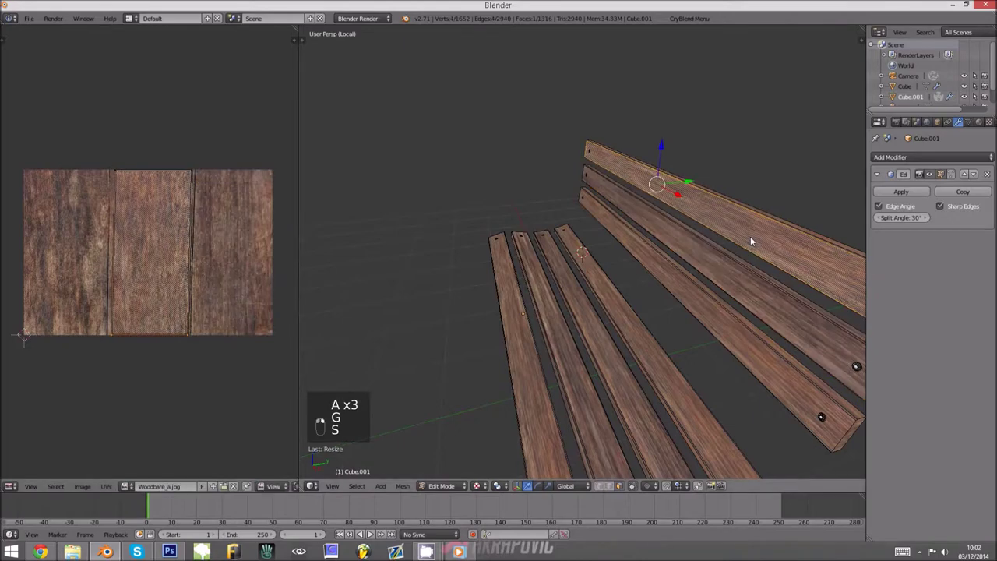
pyautogui.hotkey('ctrl', 'l')
pyautogui.press('a')
pyautogui.press('a')
pyautogui.press('a')
pyautogui.press('x')
pyautogui.press('g')
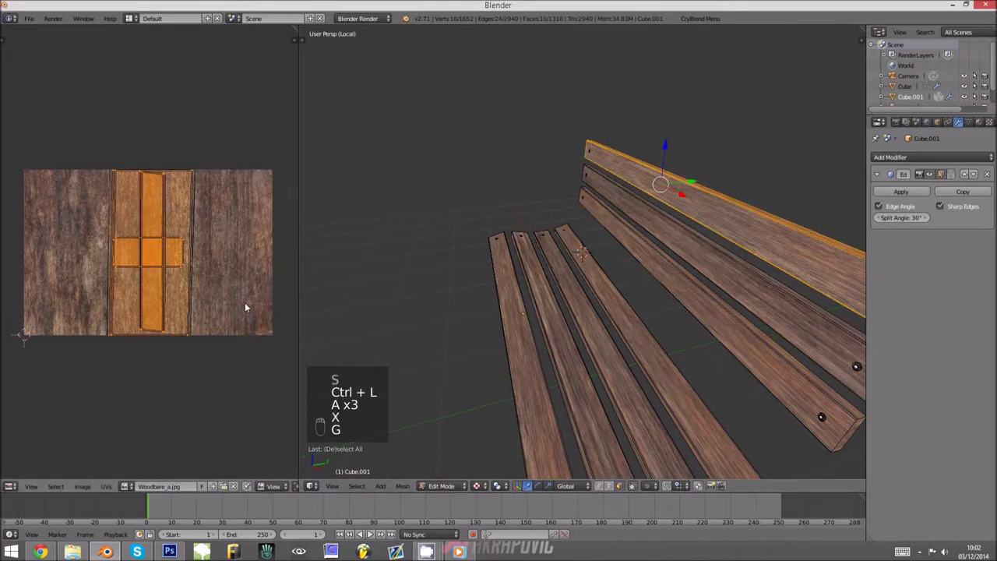
pyautogui.click(168, 300)
pyautogui.press('s')
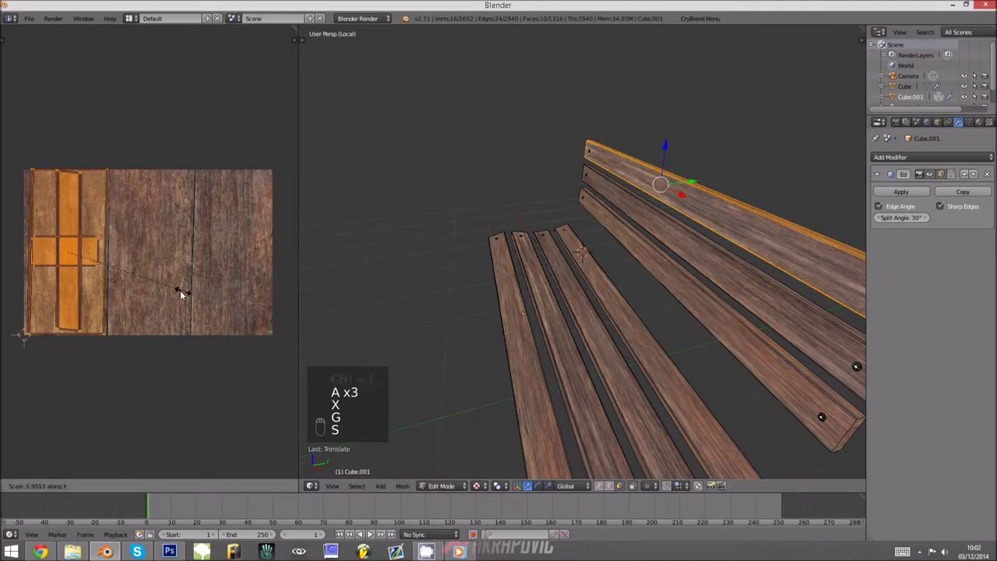
pyautogui.click(179, 295)
# Reposition the top backrest slat's UV layout and scale it along X and Y to fit within the plank.
pyautogui.press('g')
pyautogui.click(174, 299)
pyautogui.press('s')
pyautogui.press('x')
pyautogui.click(176, 299)
pyautogui.press('s')
pyautogui.press('y')
pyautogui.click(175, 298)
# Return to object mode and leave local view to show the textured slats on the whole bench.
pyautogui.press('Tab')
pyautogui.scroll(-3, 546, 333)
pyautogui.moveTo(546, 334)
pyautogui.mouseDown(button='middle')
pyautogui.moveTo(624, 337)
pyautogui.moveTo(524, 348)
pyautogui.moveTo(547, 355)
pyautogui.mouseUp(button='middle')
pyautogui.press('KP_Divide')
pyautogui.hotkey('alt', 'z')
pyautogui.keyDown('alt'); pyautogui.scroll(-1, 526, 352); pyautogui.keyUp('alt')
pyautogui.hotkey('alt', 'z')
pyautogui.scroll(-4, 547, 356)
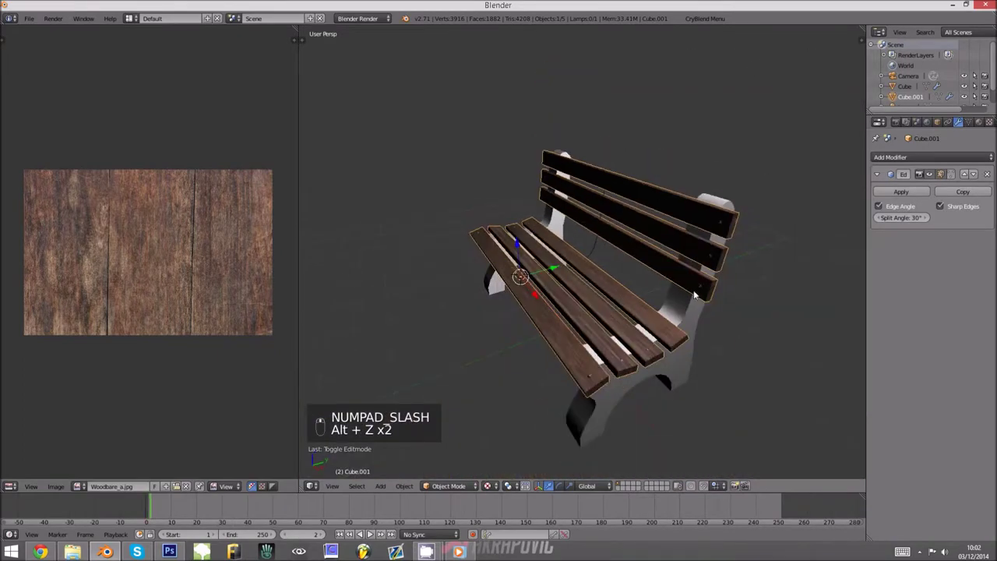
# Select the bench leg's entire mesh in edit mode and isolate it in the right orthographic view.
pyautogui.rightClick(676, 313)
pyautogui.press('Tab')
pyautogui.press('KP_1')
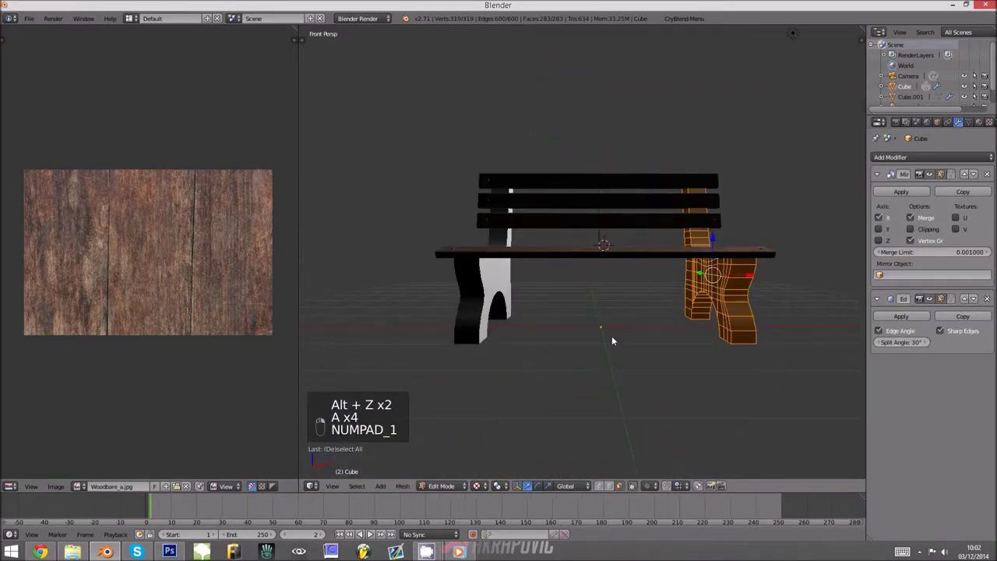
pyautogui.press('KP_3')
pyautogui.moveTo(633, 327); pyautogui.dragTo(594, 322, button='middle')
pyautogui.press('KP_5')
pyautogui.press('KP_Divide')
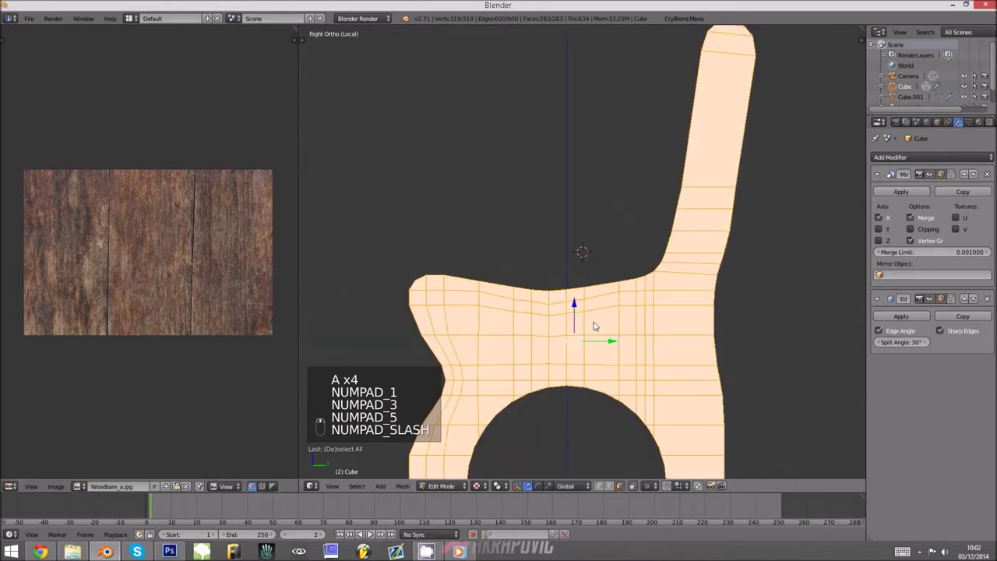
# Try to unwrap the whole leg mesh from the right view.
pyautogui.scroll(-3, 593, 325)
pyautogui.press('u')
pyautogui.click(565, 311)
pyautogui.press('Tab')
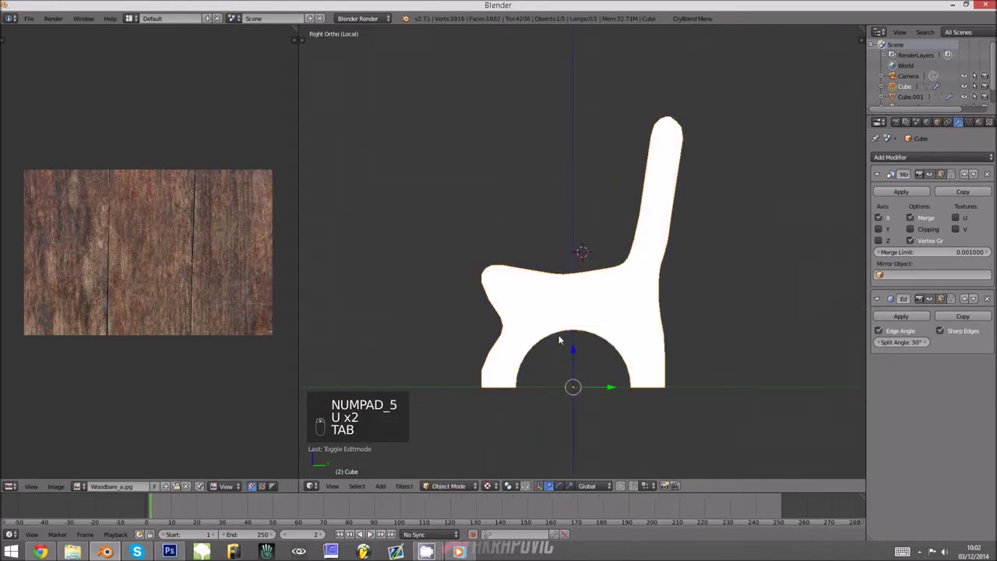
pyautogui.press('Tab')
# Unwrap the entire leg mesh from the right view with Project from View (Bounds).
pyautogui.moveTo(537, 354); pyautogui.dragTo(575, 361, button='middle')
pyautogui.press('a')
pyautogui.press('a')
pyautogui.press('a')
pyautogui.press('a')
pyautogui.press('a')
pyautogui.press('KP_1')
pyautogui.press('KP_3')
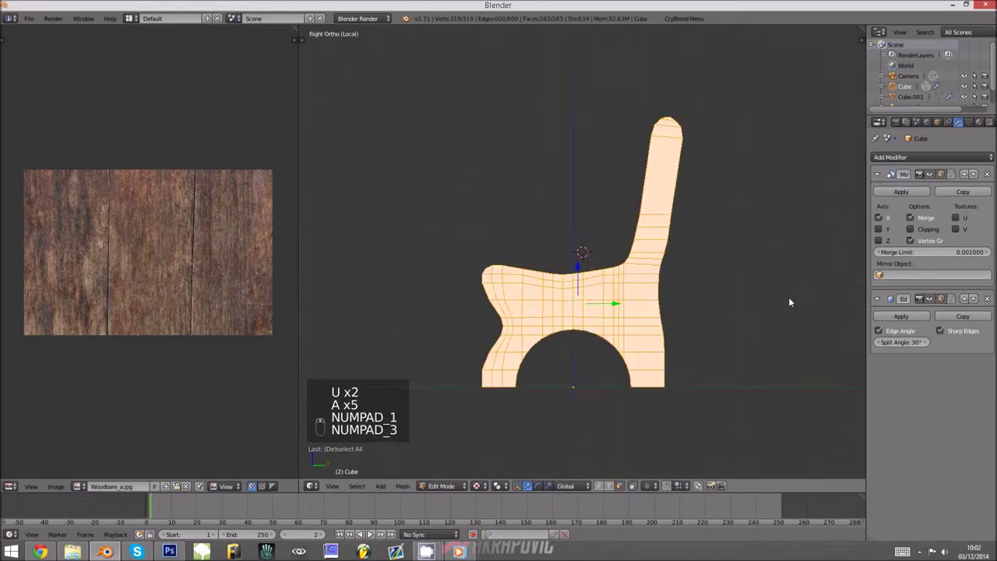
pyautogui.scroll(-3, 637, 289)
pyautogui.press('u')
pyautogui.press('u')
pyautogui.click(637, 290)
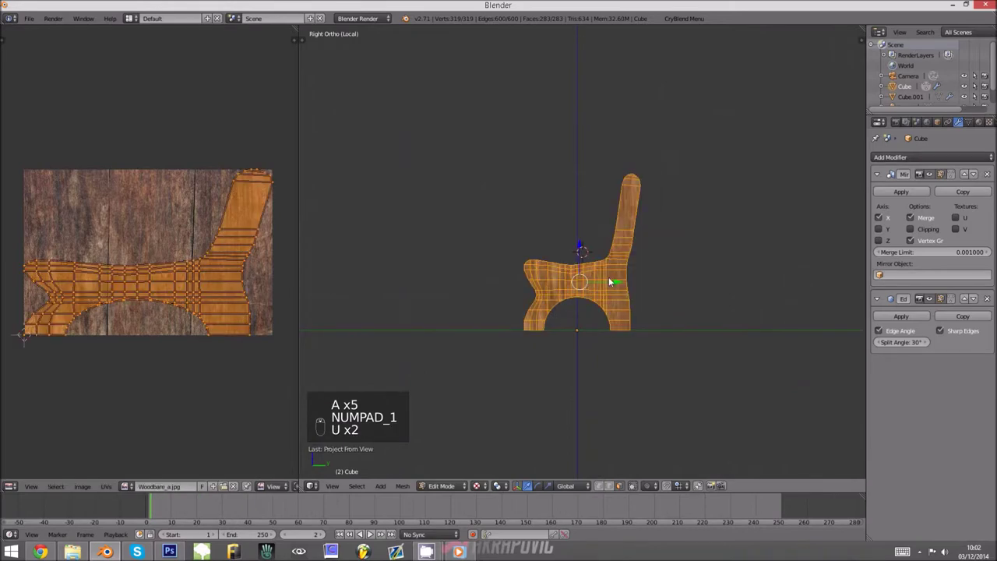
pyautogui.scroll(3, 608, 277)
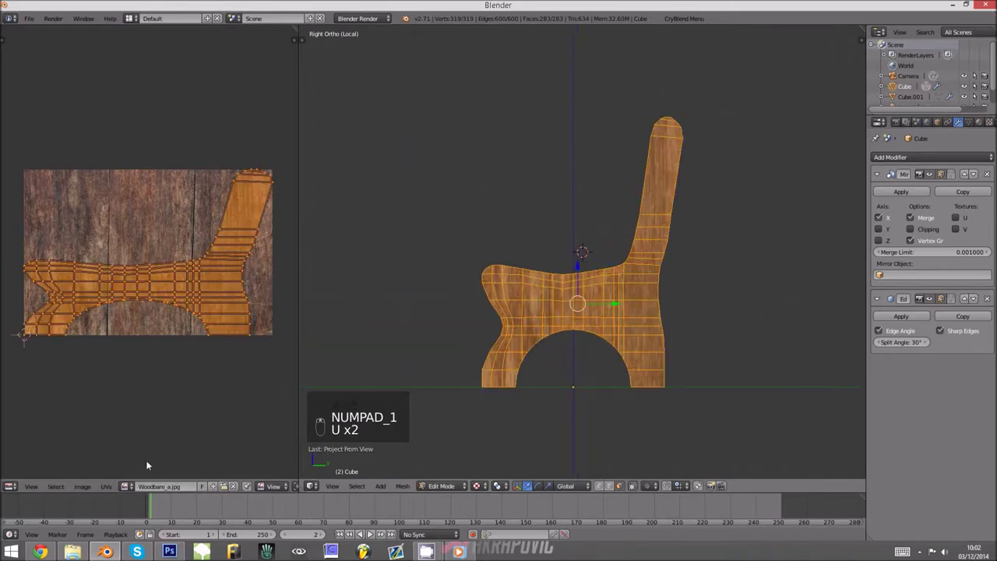
# Open the concrete texture Crete_Wall_B.tga from the Crete wall textures folder as the leg's image.
pyautogui.click(83, 487)
pyautogui.click(101, 468)
pyautogui.click(29, 206)
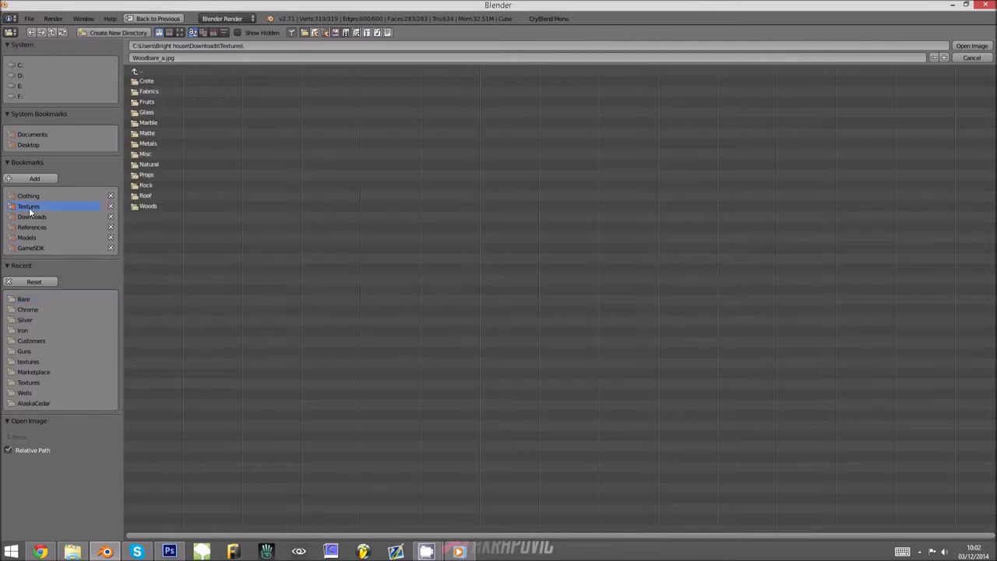
pyautogui.click(182, 32)
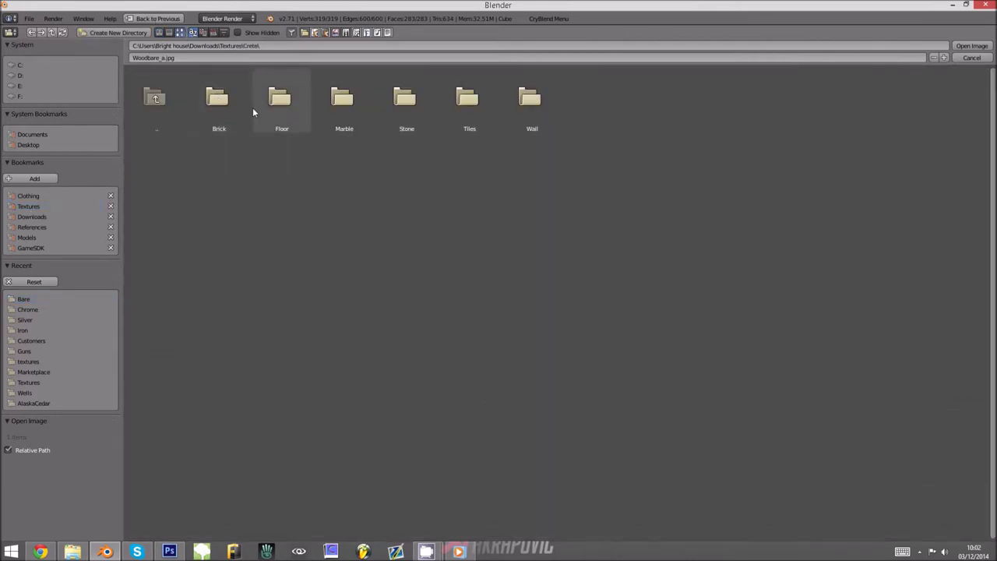
pyautogui.click(523, 100)
pyautogui.click(293, 99)
pyautogui.doubleClick(293, 98)
# Inspect the concrete-textured leg in object mode and compare it with the reference photo in the browser.
pyautogui.press('Tab')
pyautogui.moveTo(551, 365); pyautogui.dragTo(632, 393, button='middle')
pyautogui.hotkey('alt', 'Tab')
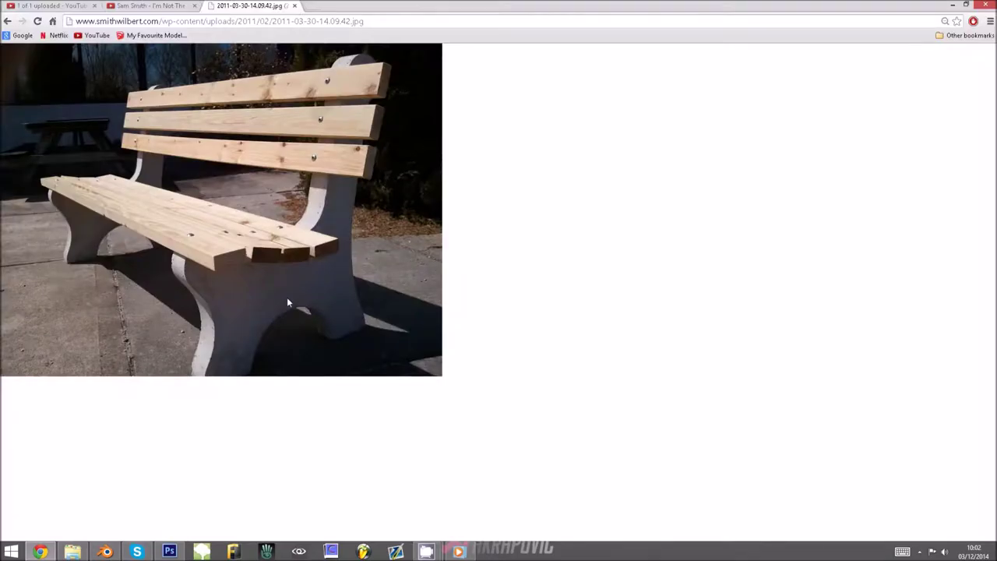
pyautogui.hotkey('alt', 'Tab')
# Select the leg mesh's narrow edge faces along its front, top and back.
pyautogui.press('Tab')
pyautogui.moveTo(488, 304); pyautogui.dragTo(573, 294, button='middle')
pyautogui.rightClick(564, 288)
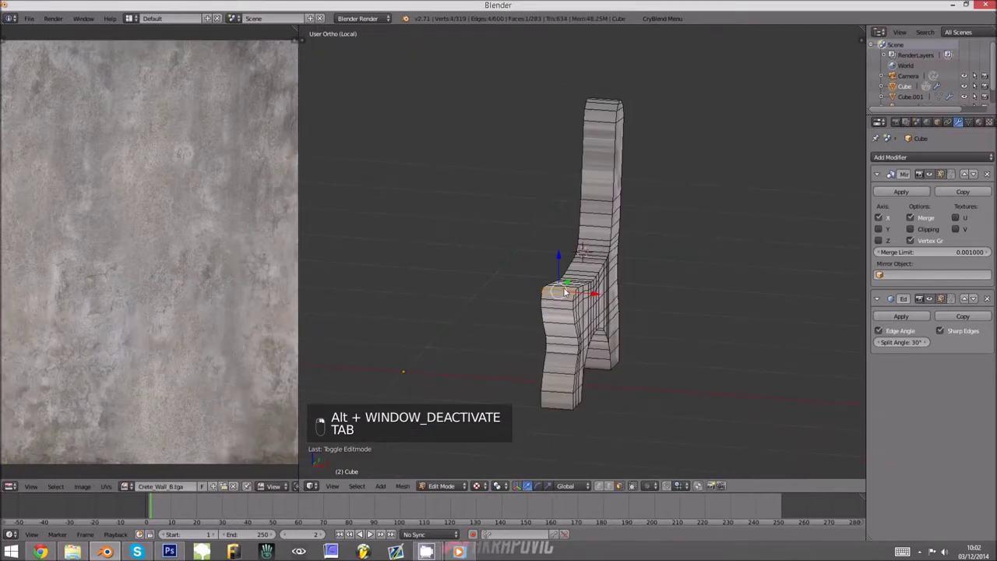
pyautogui.press('KP_1')
pyautogui.press('l')
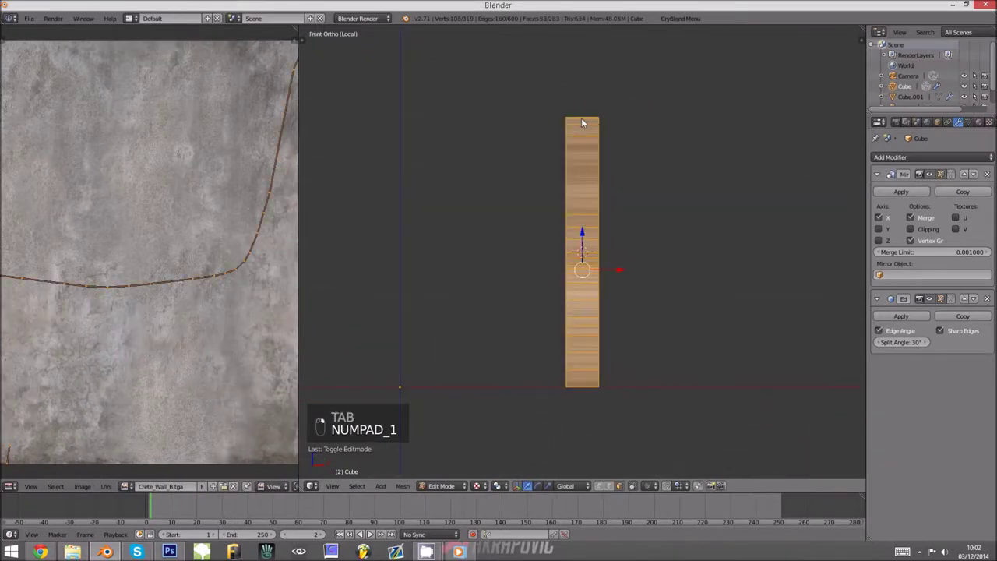
pyautogui.moveTo(610, 207); pyautogui.dragTo(609, 427, button='middle')
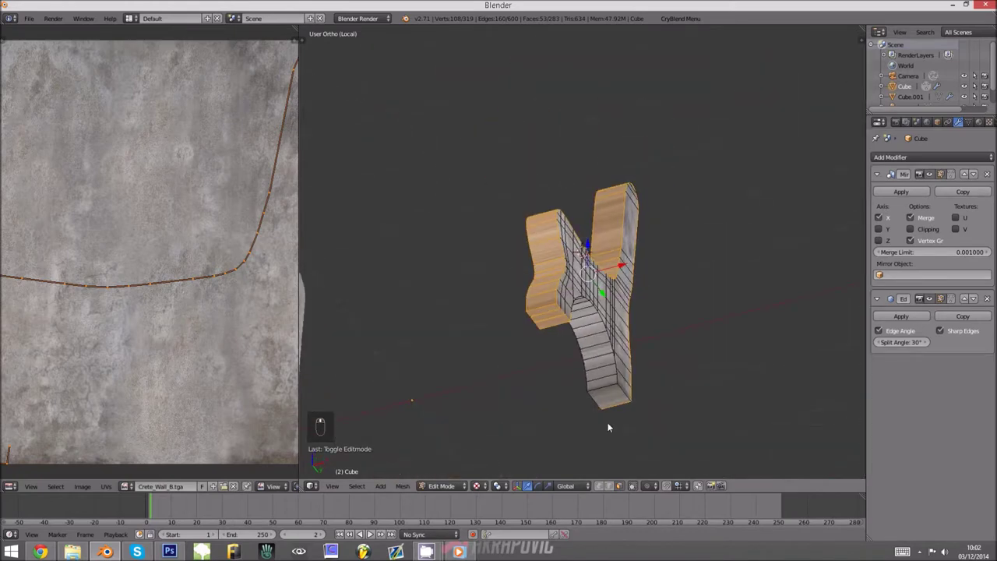
pyautogui.press('KP_3')
pyautogui.moveTo(576, 390); pyautogui.dragTo(538, 380, button='middle')
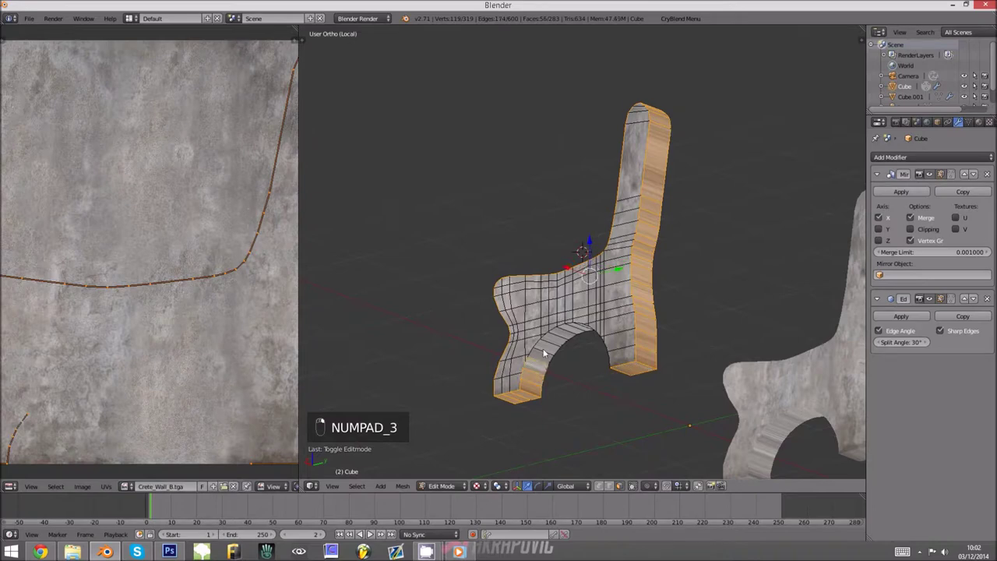
# Try to remove duplicate vertices across the whole leg mesh, and undo it.
pyautogui.press('a')
pyautogui.press('a')
pyautogui.press('a')
pyautogui.press('a')
pyautogui.press('t')
pyautogui.click(340, 323)
pyautogui.press('t')
pyautogui.hotkey('ctrl', 'z')
pyautogui.hotkey('ctrl', 'z')
pyautogui.hotkey('ctrl', 'shift', 'z')
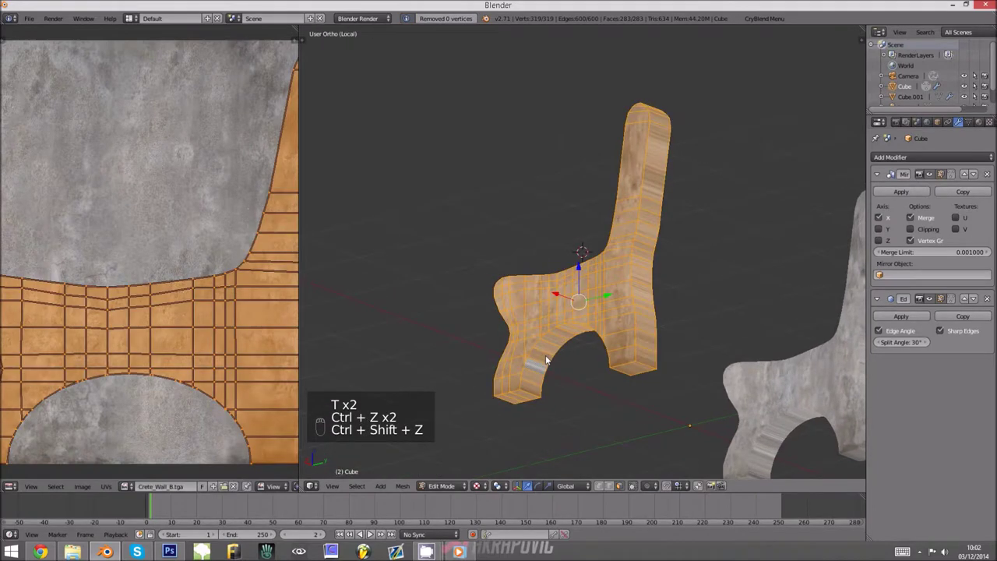
pyautogui.hotkey('ctrl', 'z')
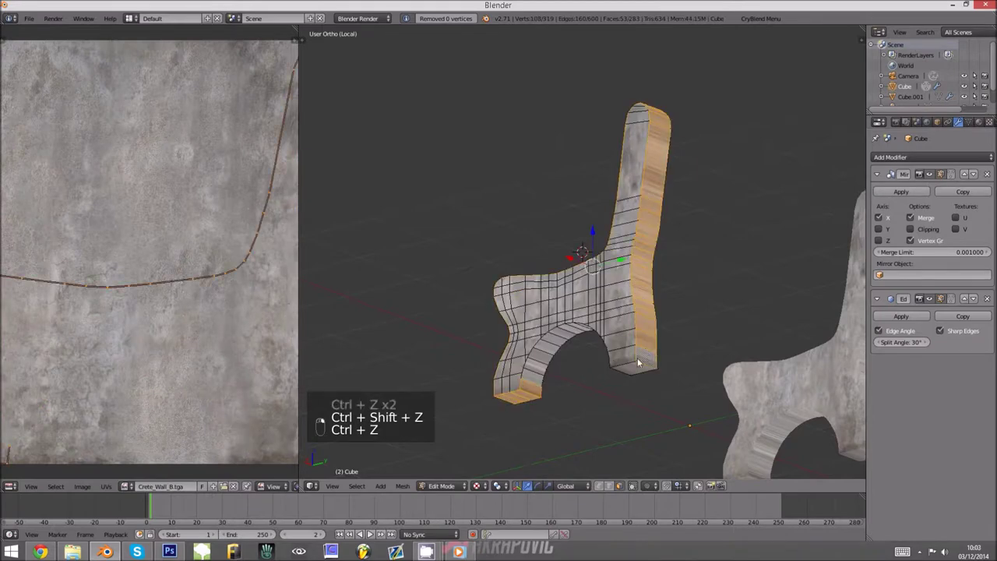
# Add the faces under the leg's arch to the selection and unwrap the edge faces from the front view with Project from View (Bounds).
pyautogui.moveTo(579, 367); pyautogui.dragTo(522, 396, button='middle')
pyautogui.press('c')
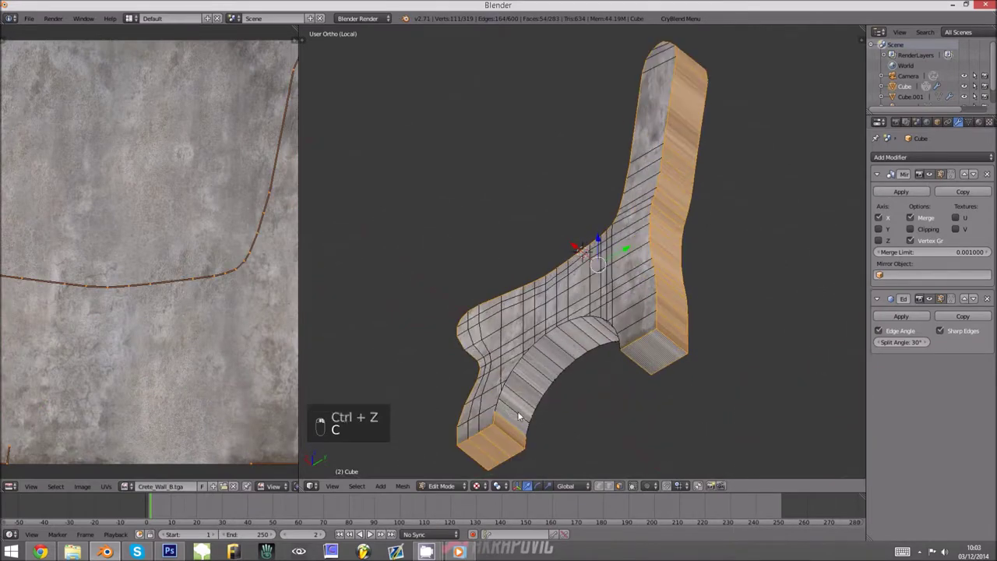
pyautogui.moveTo(518, 416); pyautogui.dragTo(566, 356)
pyautogui.moveTo(572, 371); pyautogui.dragTo(628, 355, button='middle')
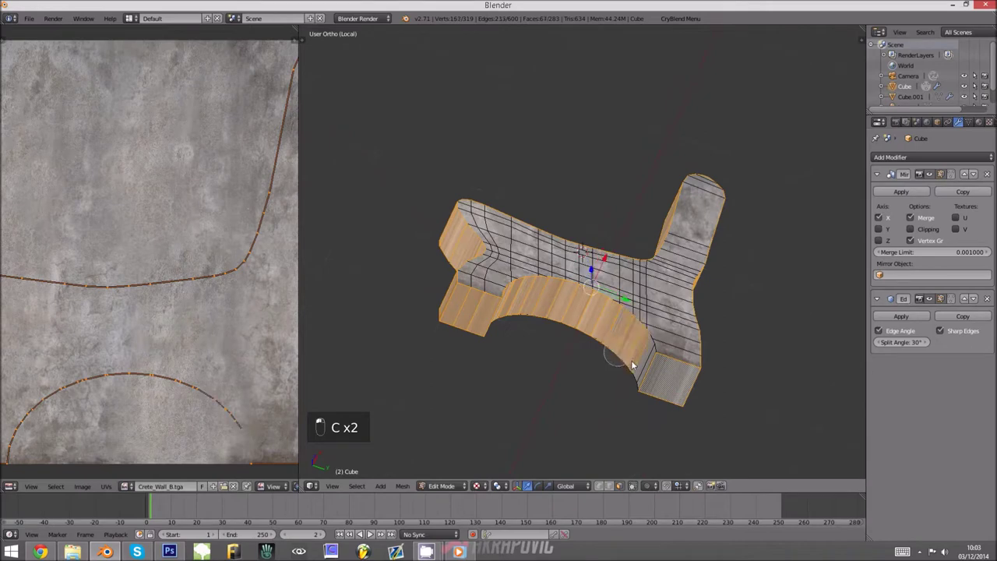
pyautogui.press('KP_1')
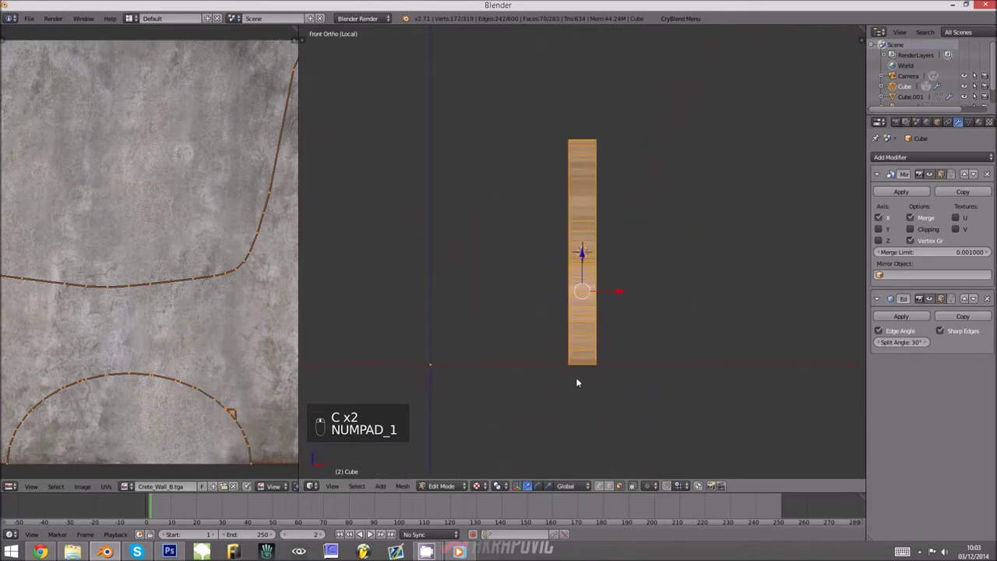
pyautogui.press('u')
pyautogui.click(577, 378)
# Scale the edge faces' UVs along X into a narrow strip and move it towards the right side of the concrete image.
pyautogui.scroll(-6, 182, 322)
pyautogui.press('s')
pyautogui.press('x')
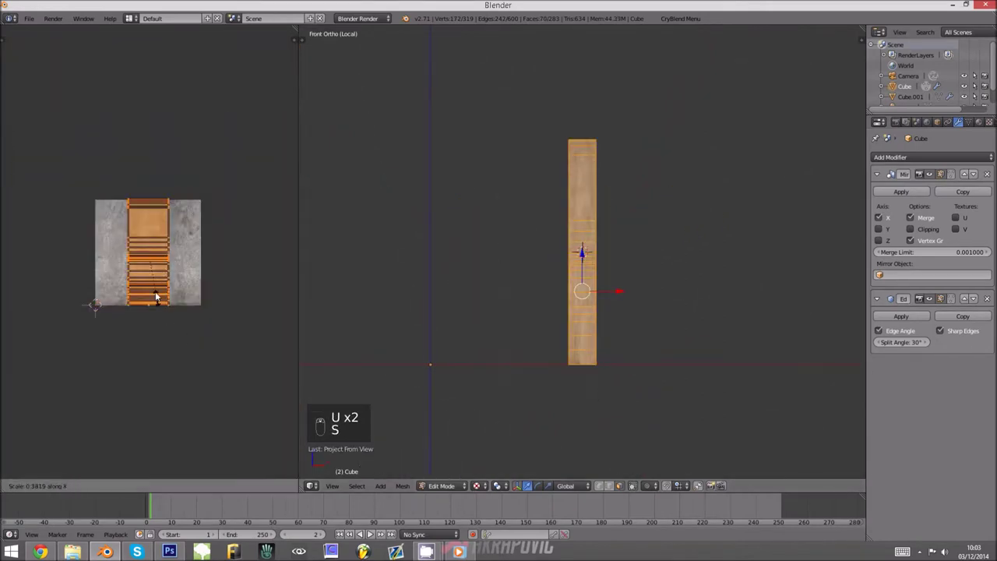
pyautogui.click(151, 285)
pyautogui.press('s')
pyautogui.click(178, 284)
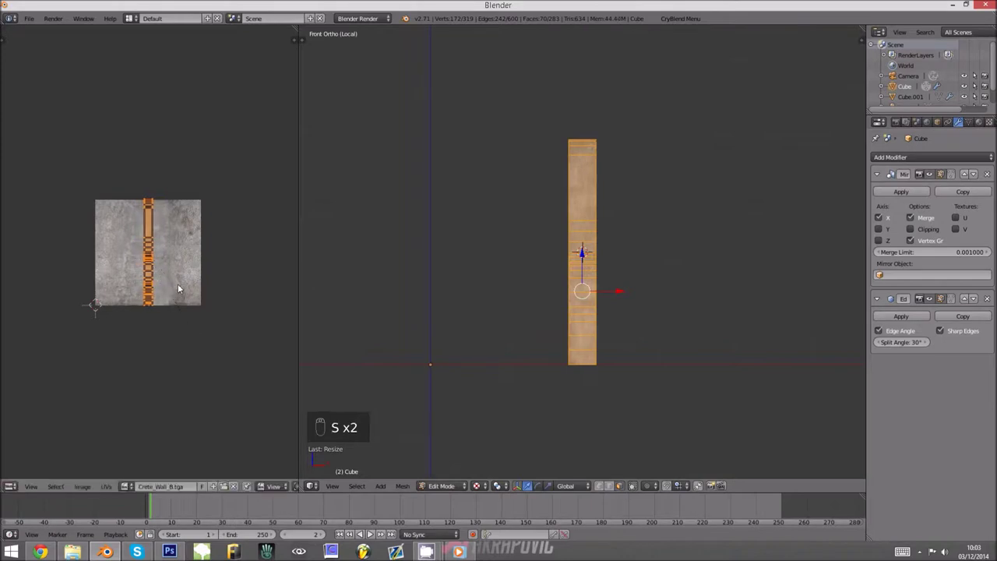
pyautogui.scroll(5, 177, 283)
pyautogui.press('g')
pyautogui.click(234, 335)
pyautogui.press('Tab')
pyautogui.moveTo(578, 359); pyautogui.dragTo(645, 360, button='middle')
# Unwrap the foot's underside faces from the bottom view with Project from View (Bounds).
pyautogui.press('Tab')
pyautogui.moveTo(484, 418); pyautogui.dragTo(504, 407, button='middle')
pyautogui.press('KP_1')
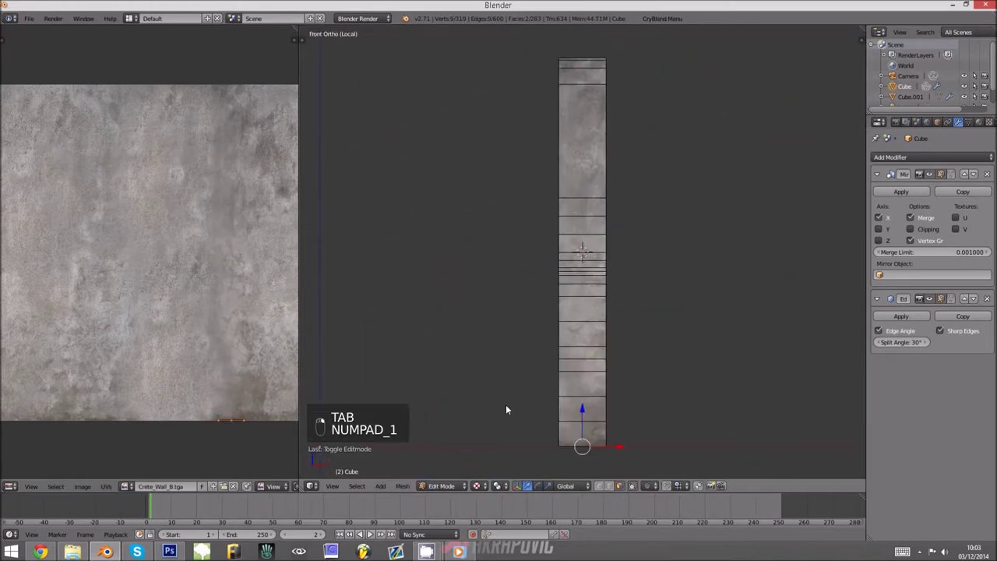
pyautogui.press('KP_3')
pyautogui.press('ctrl+KP_7')
pyautogui.press('u')
pyautogui.click(509, 406)
# Box-select the leg's underside faces in the bottom view, deselect two bands between them, and unwrap the rest from that view.
pyautogui.press('b')
pyautogui.moveTo(523, 96); pyautogui.dragTo(664, 410)
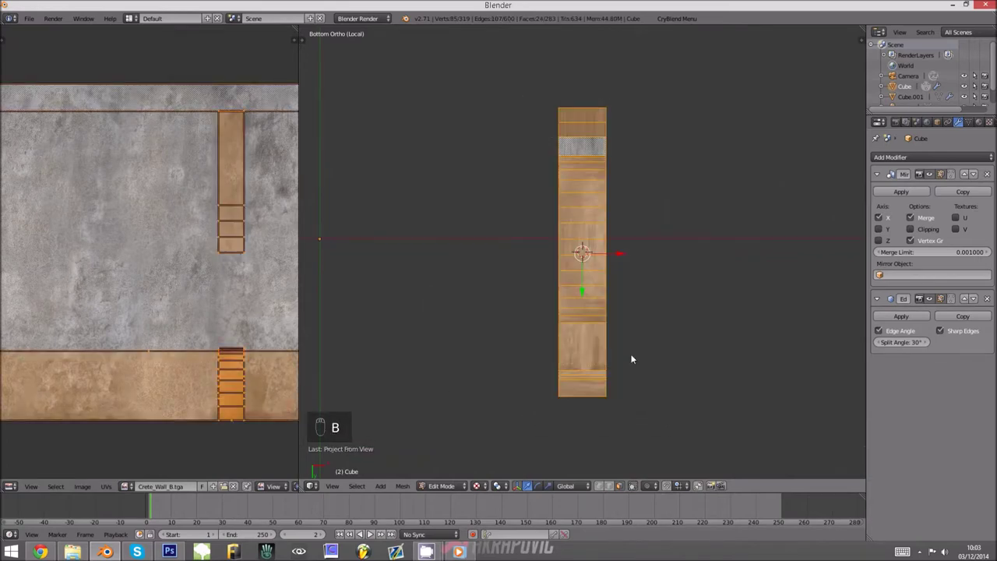
pyautogui.press('b')
pyautogui.moveTo(549, 194); pyautogui.dragTo(594, 178)
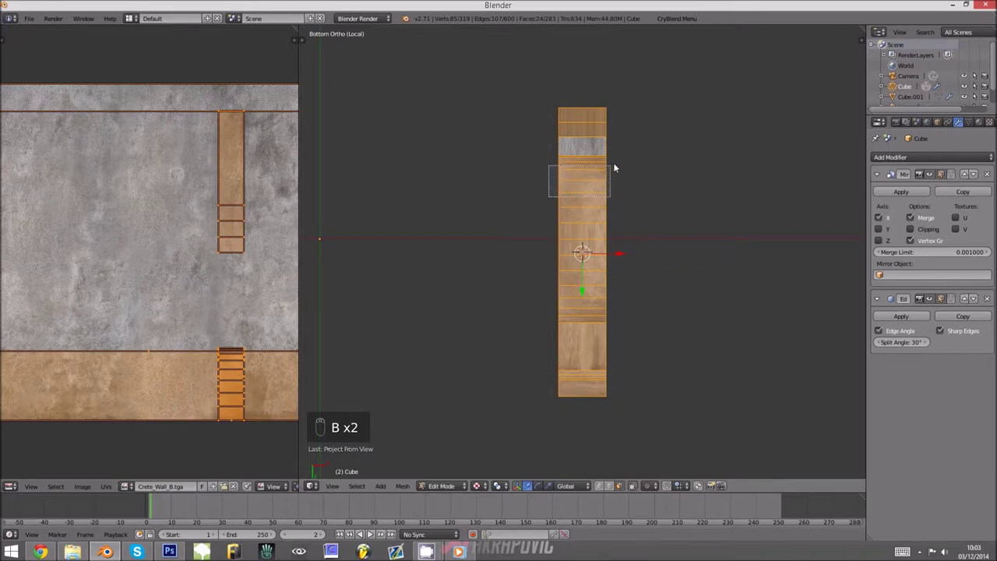
pyautogui.moveTo(613, 167); pyautogui.dragTo(616, 163, button='middle')
pyautogui.press('b')
pyautogui.moveTo(542, 287); pyautogui.dragTo(616, 315, button='middle')
pyautogui.press('u')
pyautogui.click(616, 316)
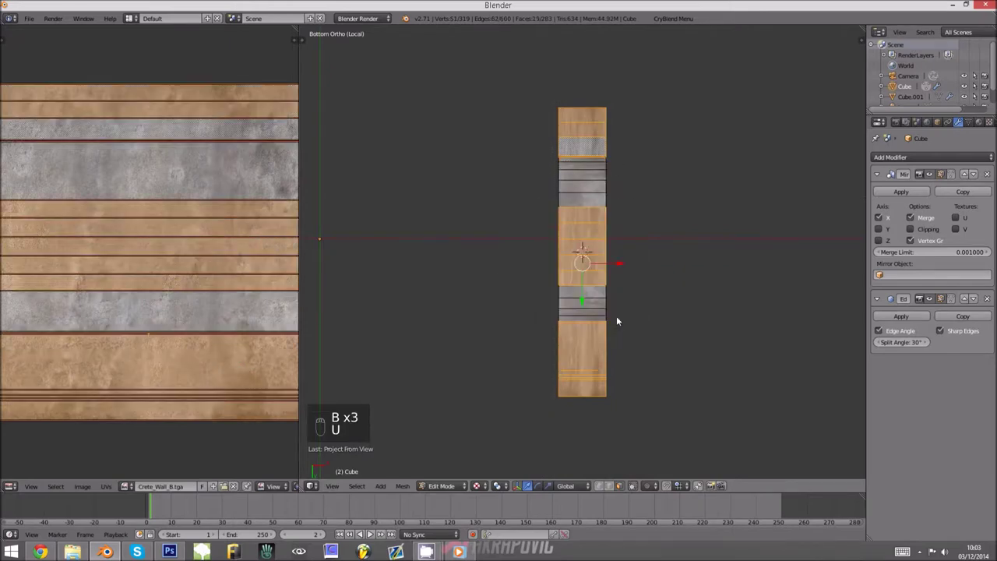
# Scale the underside UVs narrower along X and inspect the texture on the leg in object mode.
pyautogui.press('s')
pyautogui.click(206, 306)
pyautogui.press('Tab')
pyautogui.moveTo(646, 338); pyautogui.dragTo(582, 340, button='middle')
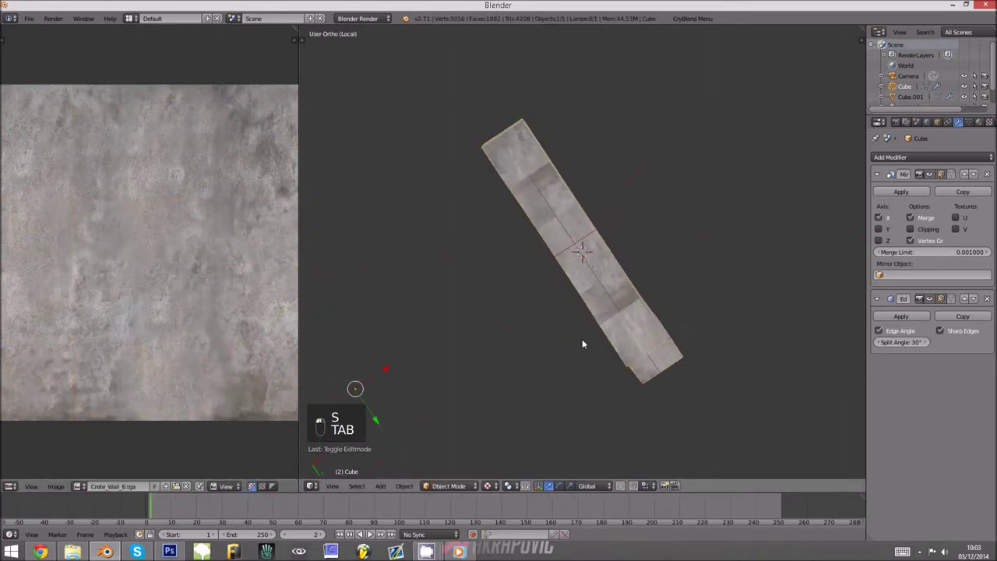
# Unwrap the same underside faces again from a bottom view turned sideways and scale their UVs down along Y.
pyautogui.press('KP_1')
pyautogui.press('ctrl+KP_7')
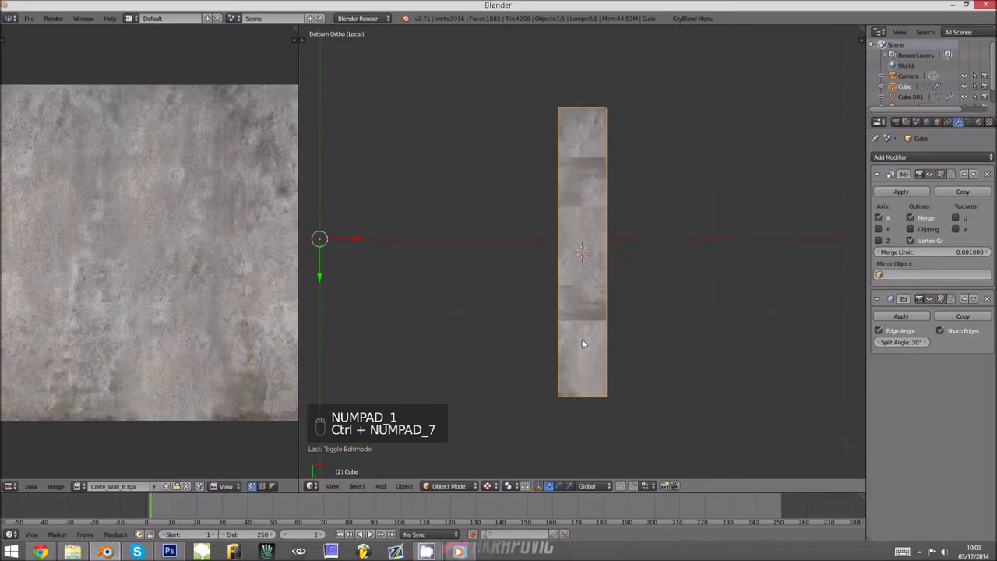
pyautogui.press('Tab')
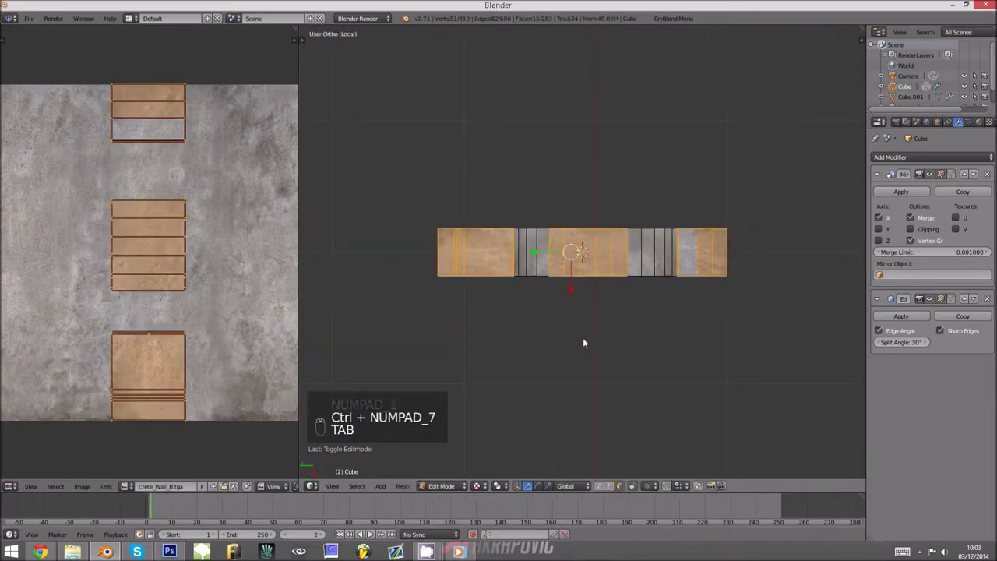
pyautogui.press('u')
pyautogui.click(582, 343)
pyautogui.press('s')
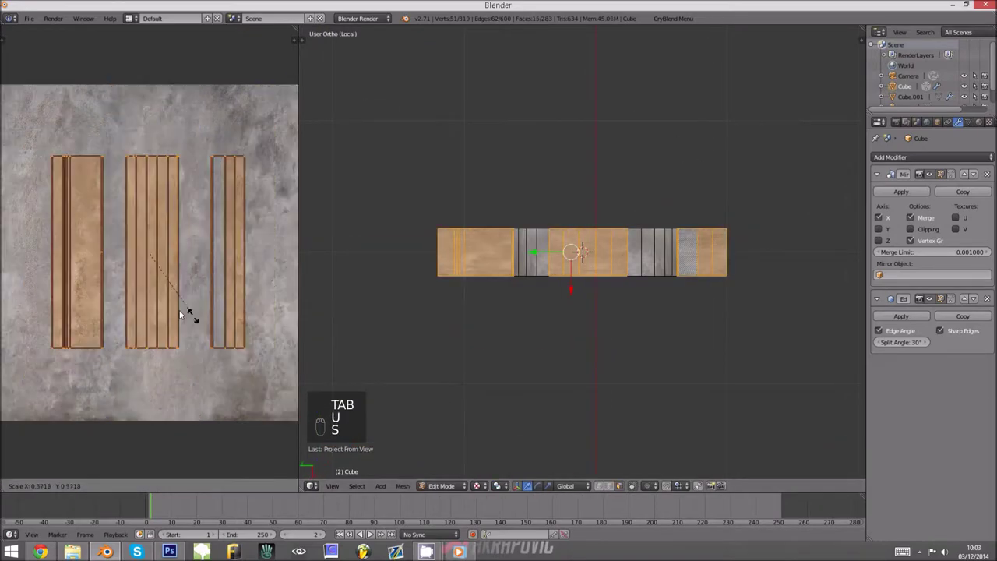
pyautogui.press('x')
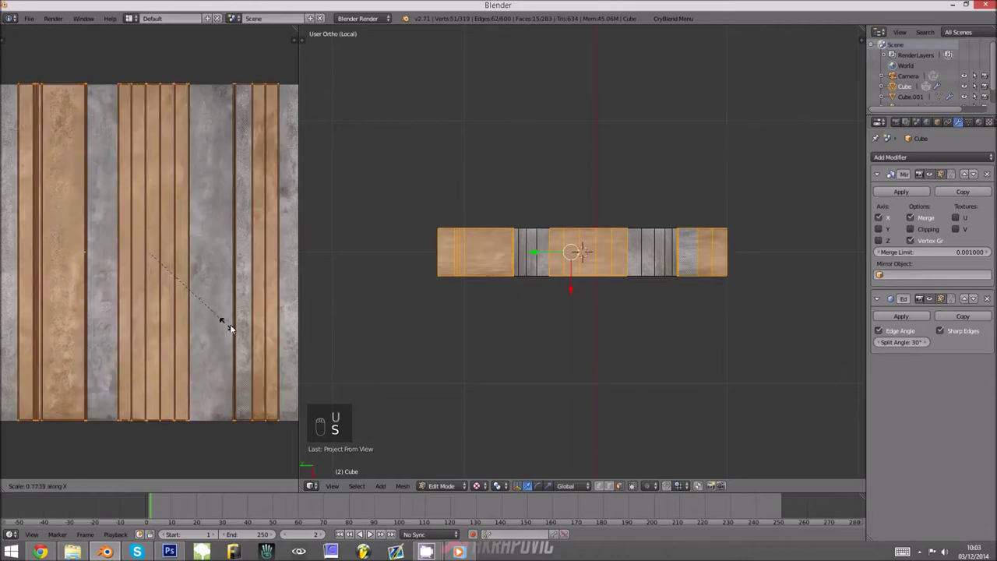
pyautogui.press('y')
pyautogui.click(178, 289)
pyautogui.press('Tab')
pyautogui.moveTo(462, 321); pyautogui.dragTo(548, 403, button='middle')
pyautogui.press('Tab')
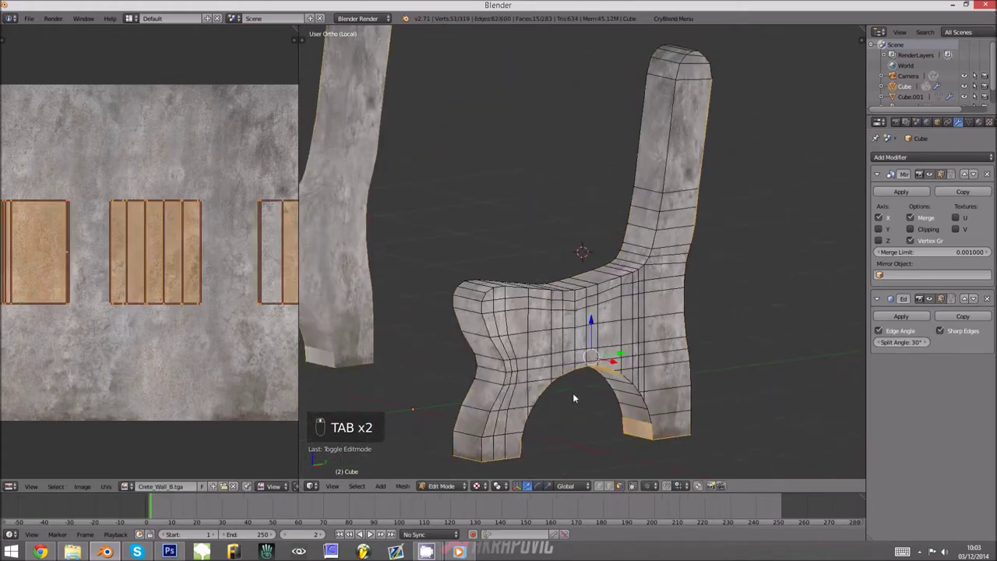
# Undo the recent underside unwraps, UV scaling and face deselections.
pyautogui.hotkey('ctrl', 'z')
pyautogui.hotkey('ctrl', 'z')
pyautogui.hotkey('ctrl', 'z')
pyautogui.hotkey('ctrl', 'z')
pyautogui.hotkey('ctrl', 'z')
pyautogui.hotkey('ctrl', 'z')
pyautogui.hotkey('ctrl', 'z')
pyautogui.hotkey('ctrl', 'z')
pyautogui.hotkey('ctrl', 'z')
pyautogui.hotkey('ctrl', 'z')
pyautogui.hotkey('ctrl', 'z')
# Select only the undersides of the leg's front and back feet and unwrap them from the bottom view with Project from View (Bounds).
pyautogui.press('Tab')
pyautogui.moveTo(572, 398); pyautogui.dragTo(532, 324, button='middle')
pyautogui.press('Tab')
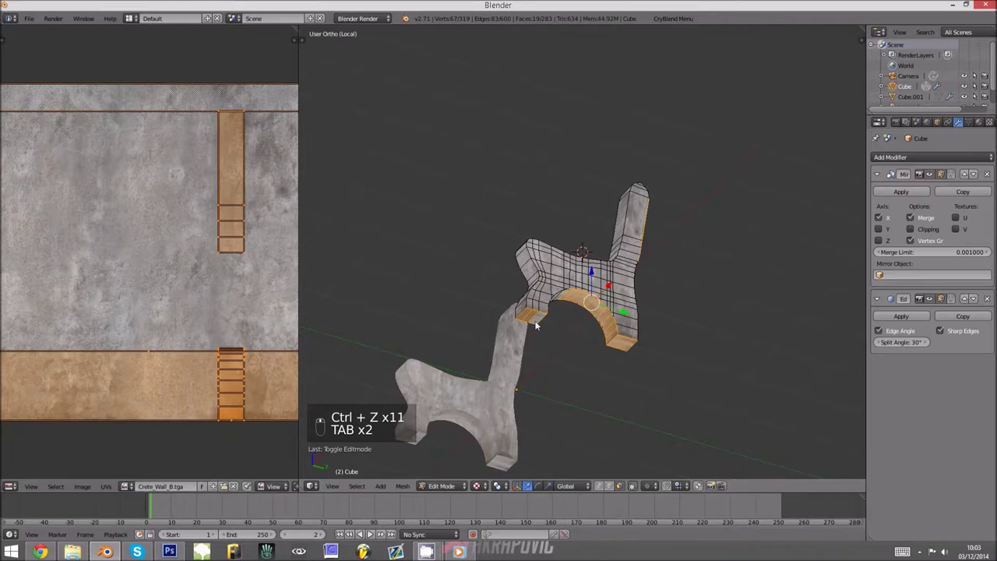
pyautogui.scroll(3, 536, 326)
pyautogui.rightClick(456, 410)
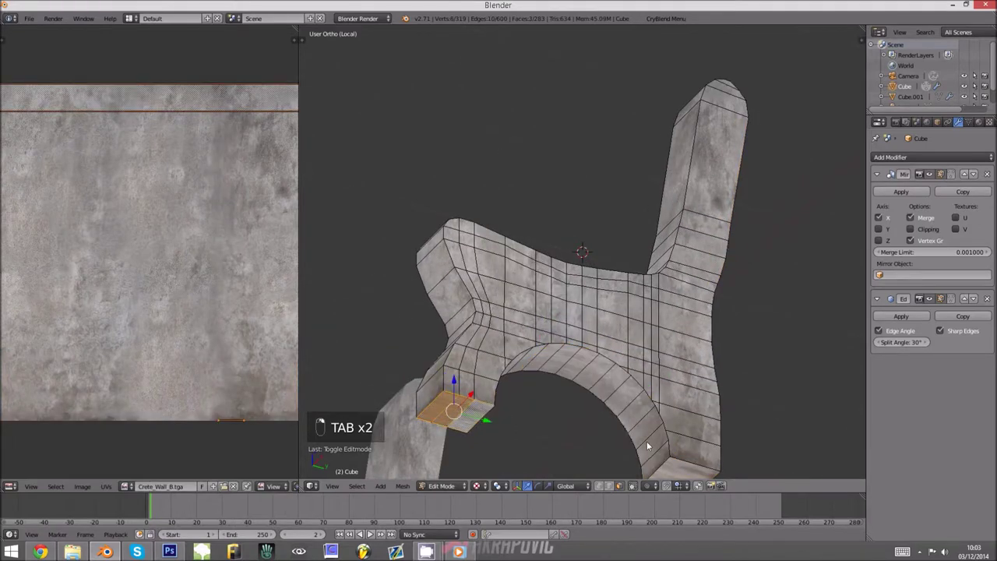
pyautogui.moveTo(646, 445); pyautogui.dragTo(658, 423, button='middle')
pyautogui.keyDown('shift'); pyautogui.rightClick(665, 417); pyautogui.keyUp('shift')
pyautogui.press('ctrl+KP_7')
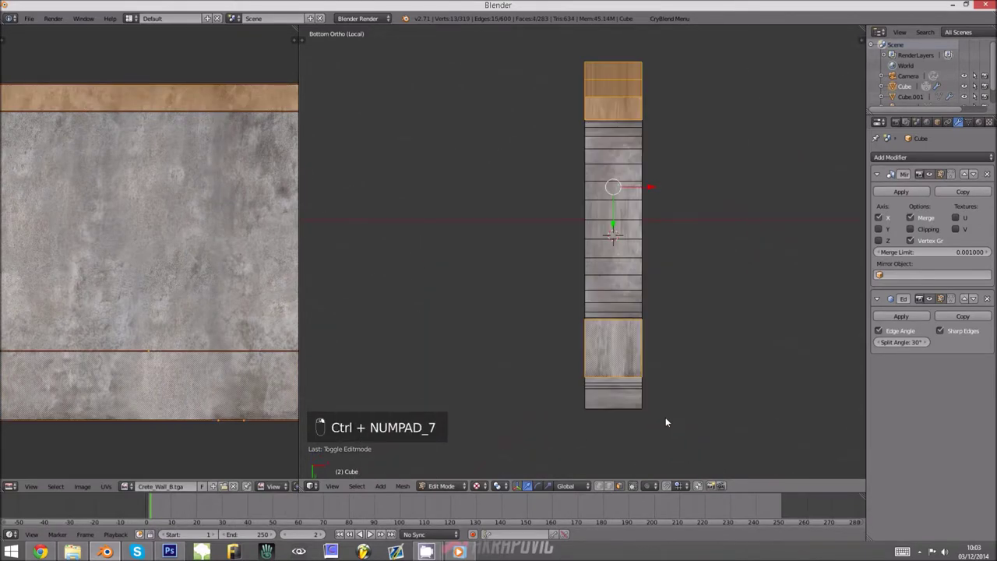
pyautogui.press('u')
pyautogui.click(665, 416)
pyautogui.moveTo(663, 419); pyautogui.dragTo(544, 435, button='middle')
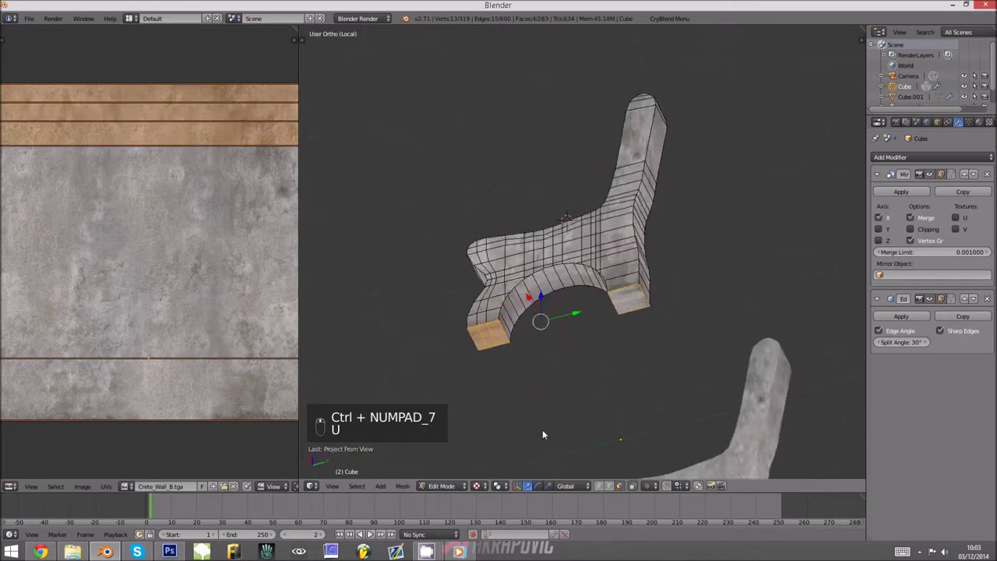
# Select all UVs of the feet undersides and scale them narrower along X, adjusting their size on the concrete image.
pyautogui.press('KP_1')
pyautogui.moveTo(594, 304); pyautogui.dragTo(522, 276, button='middle')
pyautogui.press('Tab')
pyautogui.press('Tab')
pyautogui.press('a')
pyautogui.press('a')
pyautogui.press('a')
pyautogui.press('a')
pyautogui.press('a')
pyautogui.press('s')
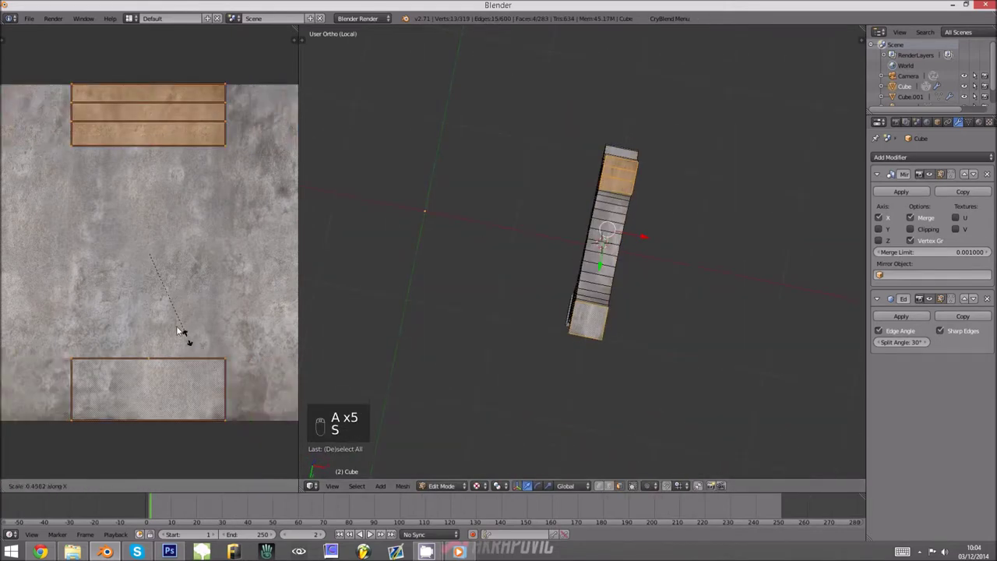
pyautogui.click(152, 286)
pyautogui.press('s')
pyautogui.click(281, 298)
# Leave local view to bring back the whole bench and apply the legs' Mirror modifier.
pyautogui.press('Tab')
pyautogui.moveTo(539, 311)
pyautogui.mouseDown(button='middle')
pyautogui.moveTo(567, 323)
pyautogui.moveTo(454, 387)
pyautogui.moveTo(509, 296)
pyautogui.moveTo(538, 328)
pyautogui.mouseUp(button='middle')
pyautogui.press('KP_5')
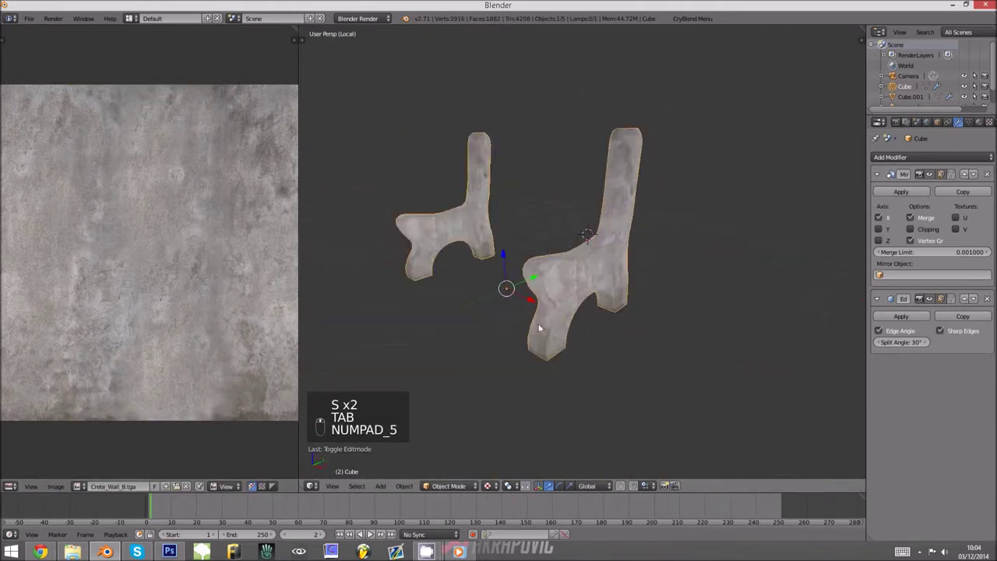
pyautogui.scroll(-2, 539, 319)
pyautogui.press('KP_Divide')
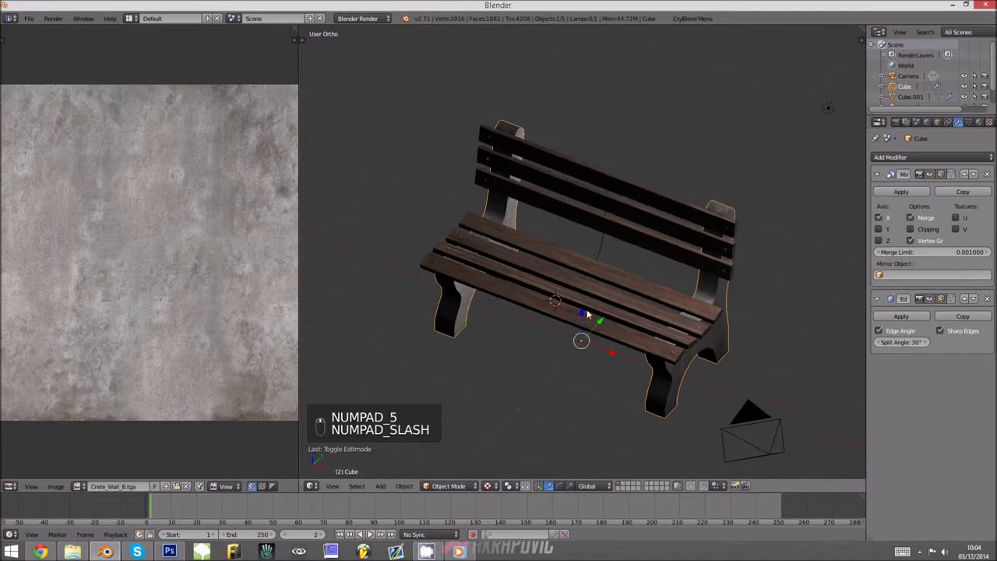
pyautogui.click(916, 195)
pyautogui.moveTo(712, 314)
pyautogui.mouseDown(button='middle')
pyautogui.moveTo(652, 345)
pyautogui.moveTo(698, 317)
pyautogui.mouseUp(button='middle')
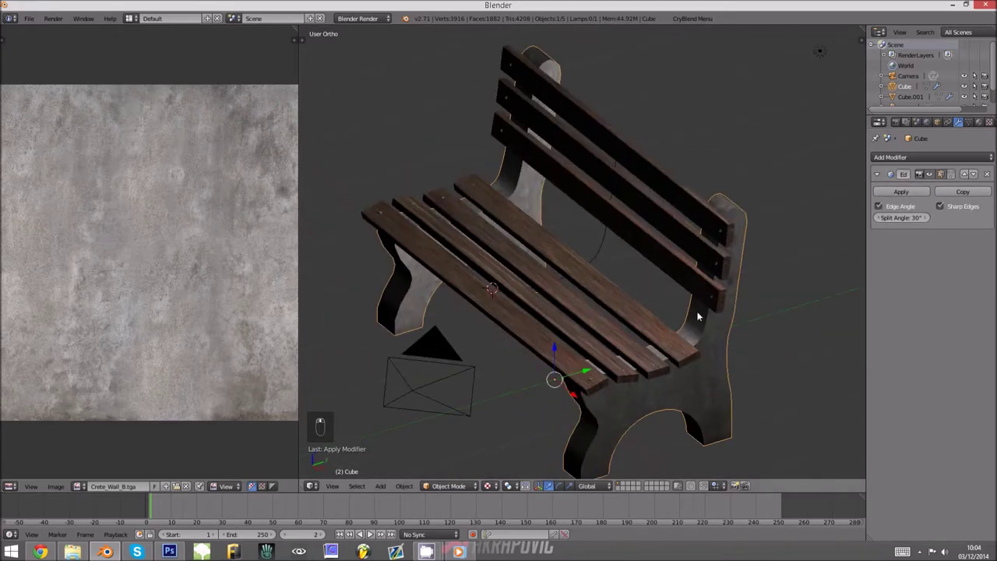
# Select the legs in wireframe display and give them a new material named Concrete.
pyautogui.keyDown('shift'); pyautogui.rightClick(726, 264); pyautogui.keyUp('shift')
pyautogui.press('z')
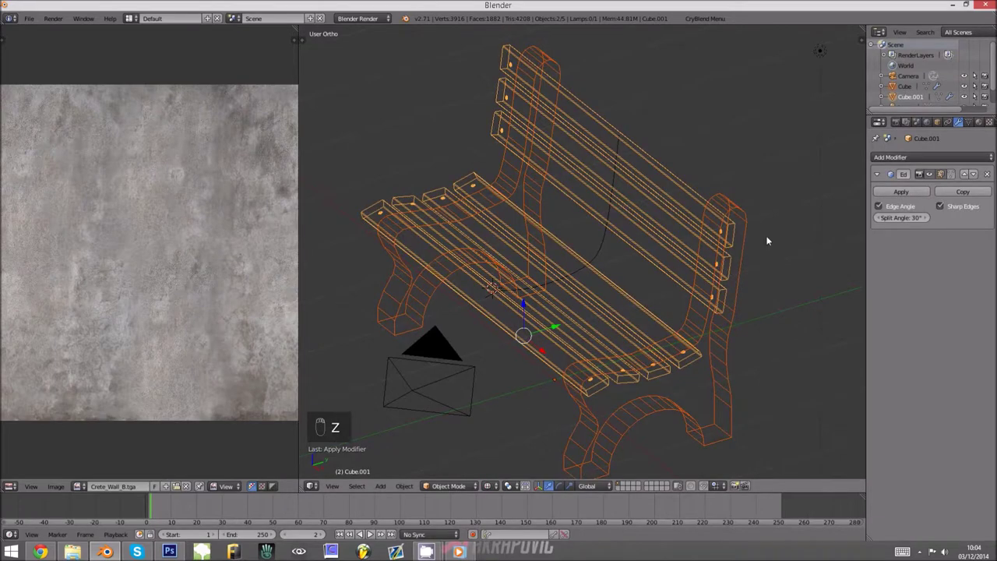
pyautogui.click(979, 122)
pyautogui.rightClick(712, 226)
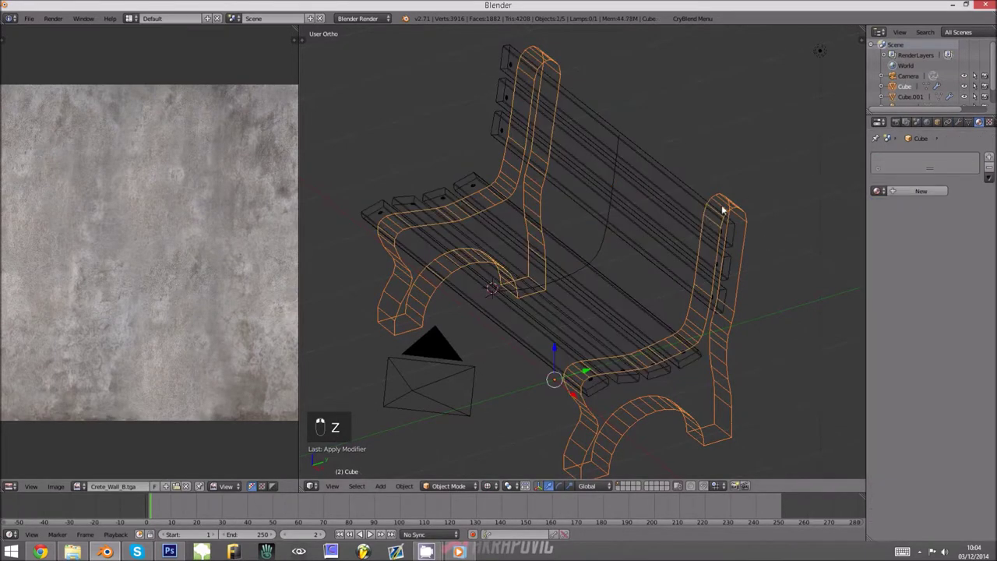
pyautogui.click(902, 192)
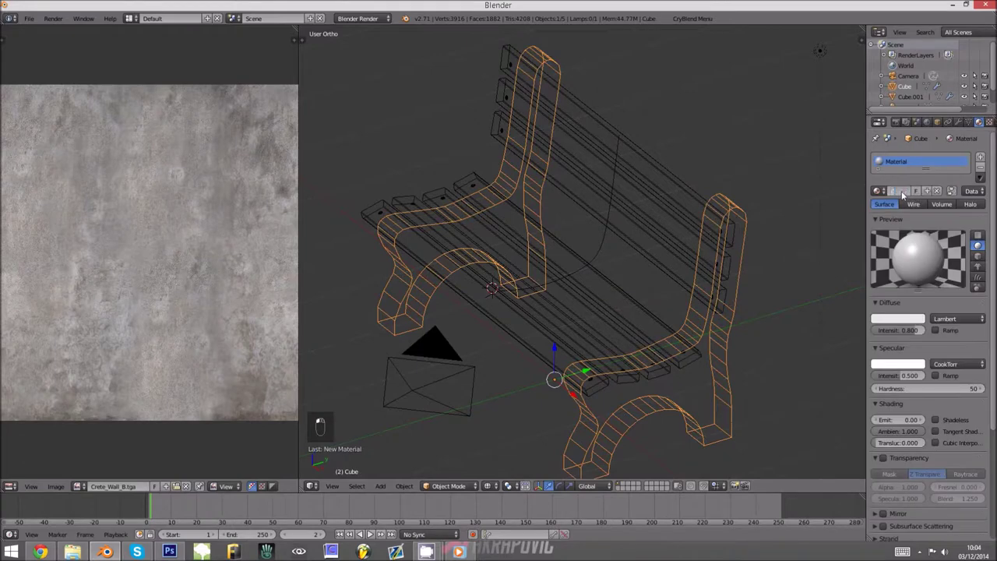
# Join the legs into the slats object and delete the leftover curve object between the legs.
pyautogui.keyDown('shift'); pyautogui.rightClick(637, 205); pyautogui.keyUp('shift')
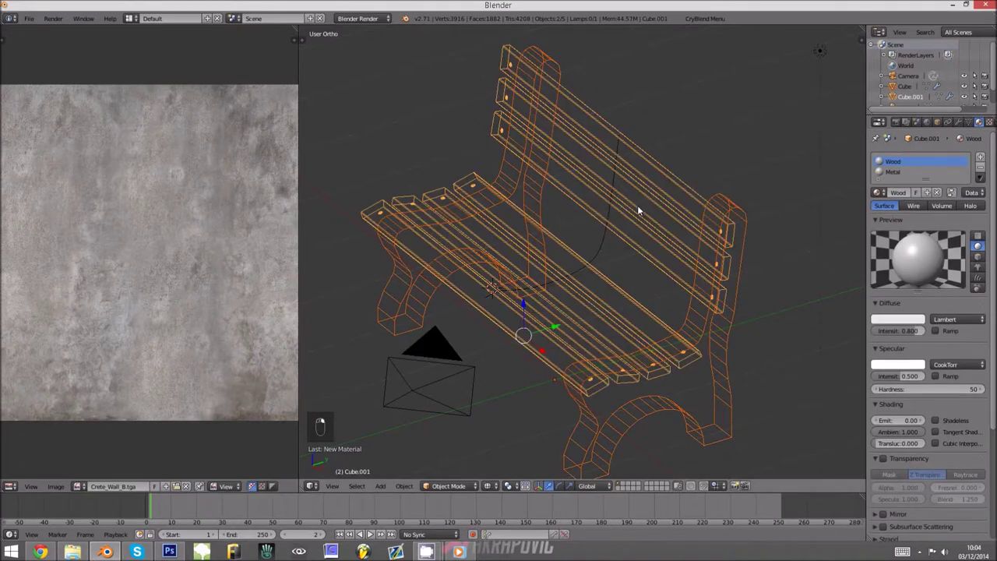
pyautogui.hotkey('ctrl', 'j')
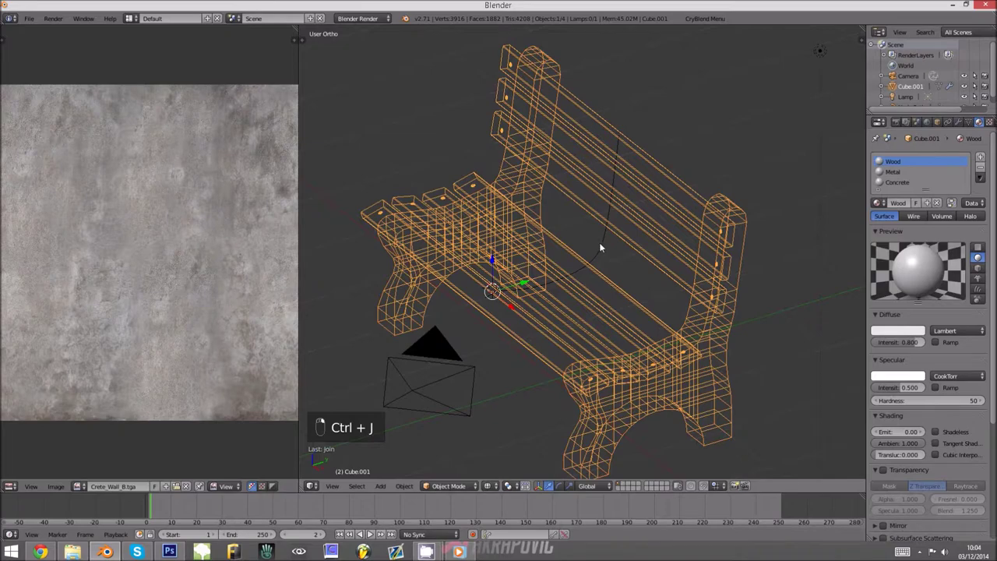
pyautogui.rightClick(599, 242)
pyautogui.press('x')
pyautogui.click(582, 245)
# Switch the viewport back to solid shading and select the joined bench.
pyautogui.press('z')
pyautogui.rightClick(613, 284)
pyautogui.moveTo(613, 284); pyautogui.dragTo(725, 289, button='middle')
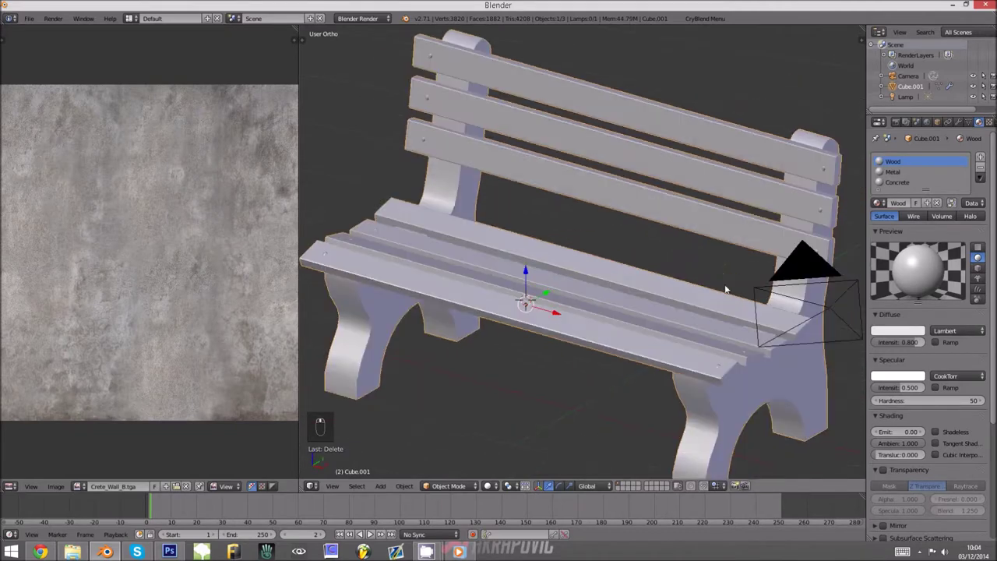
# Add an Image or Movie texture to the Wood material and load Woodbare_a.jpg as its image.
pyautogui.click(989, 123)
pyautogui.moveTo(988, 124); pyautogui.dragTo(979, 130, button='middle')
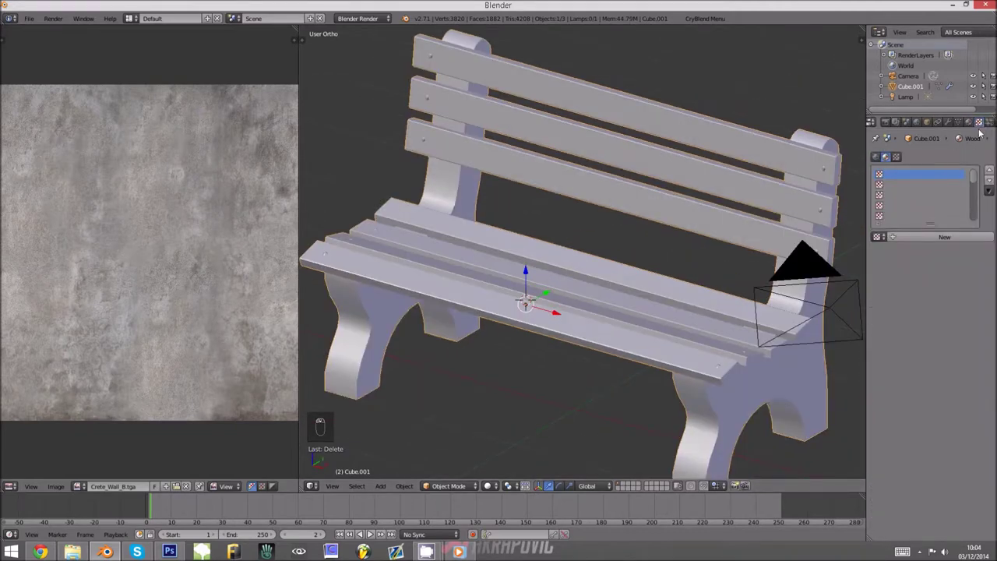
pyautogui.click(919, 237)
pyautogui.click(942, 250)
pyautogui.click(935, 181)
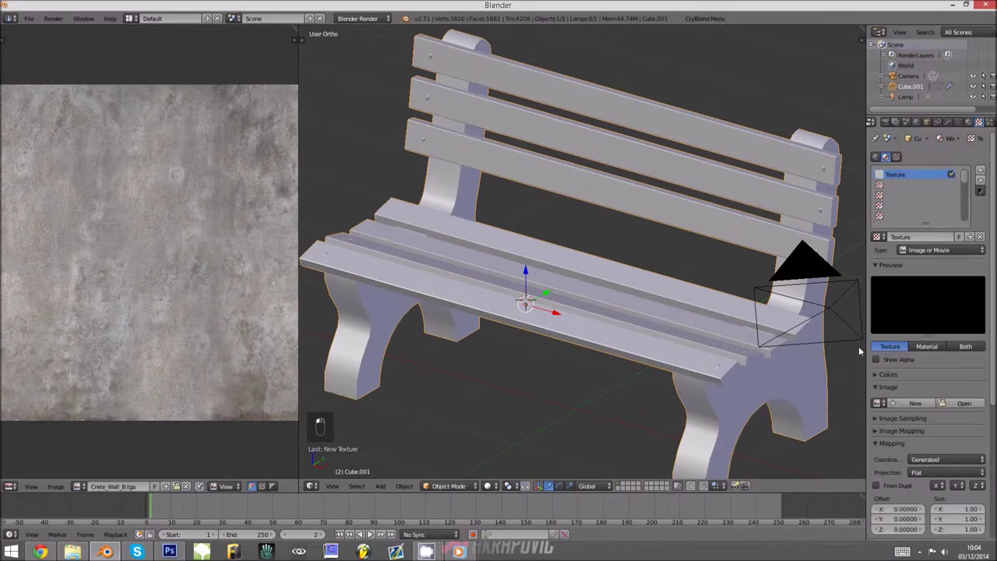
pyautogui.click(878, 404)
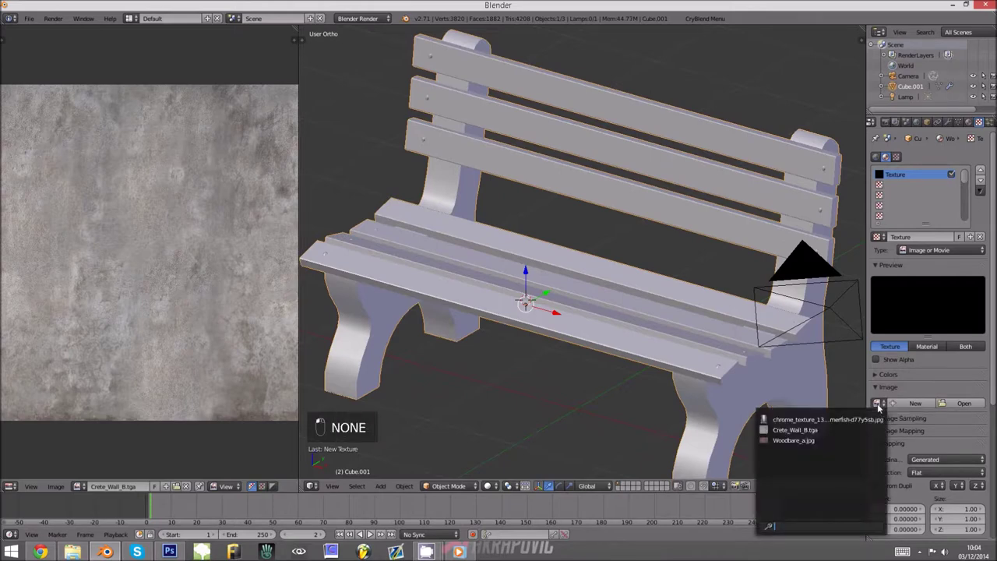
pyautogui.click(810, 441)
# Set the wood texture's coordinates to UV with the UVMap map and check the bench's UV layout in Edit Mode.
pyautogui.scroll(-4, 945, 450)
pyautogui.click(944, 458)
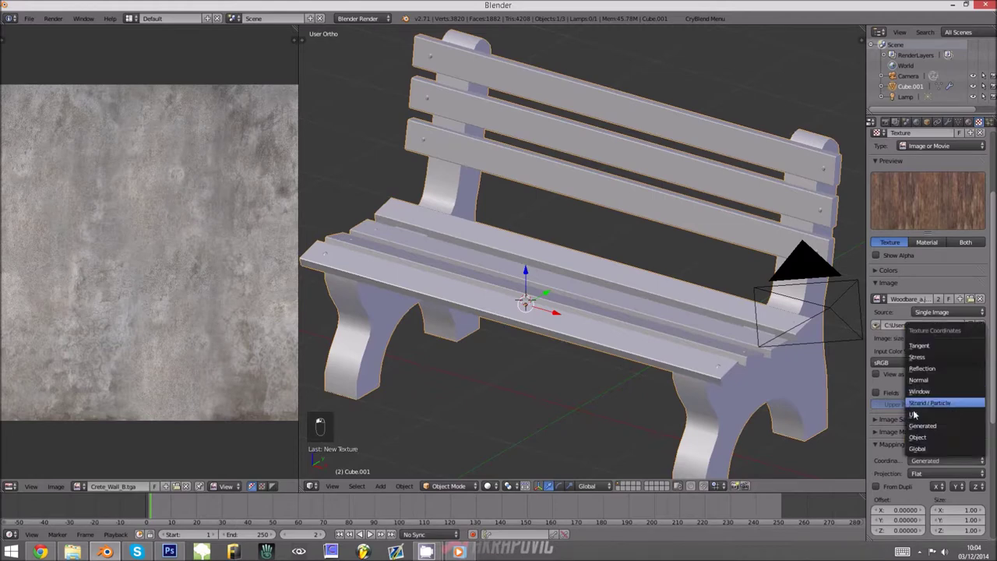
pyautogui.click(892, 467)
pyautogui.click(927, 460)
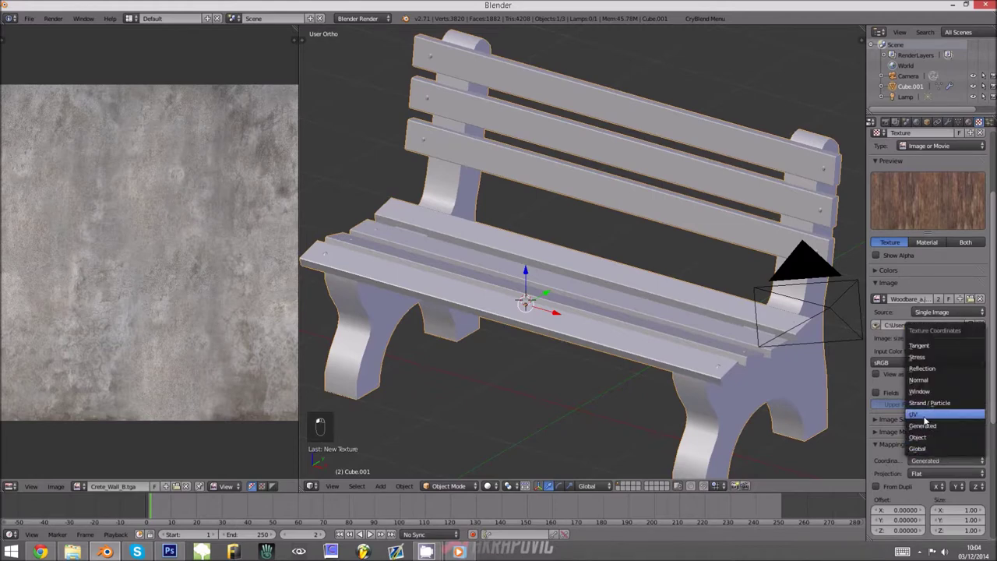
pyautogui.click(920, 437)
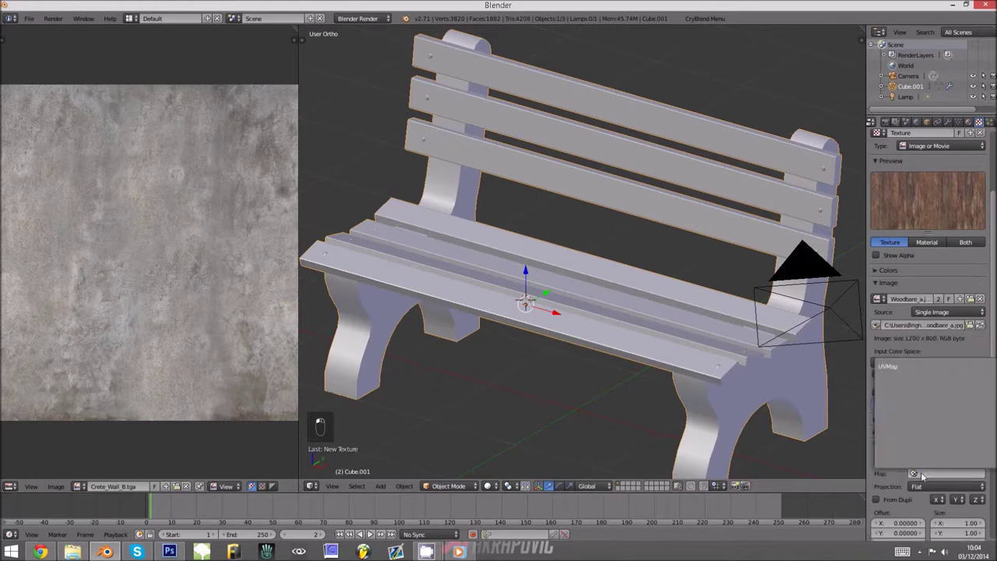
pyautogui.click(898, 368)
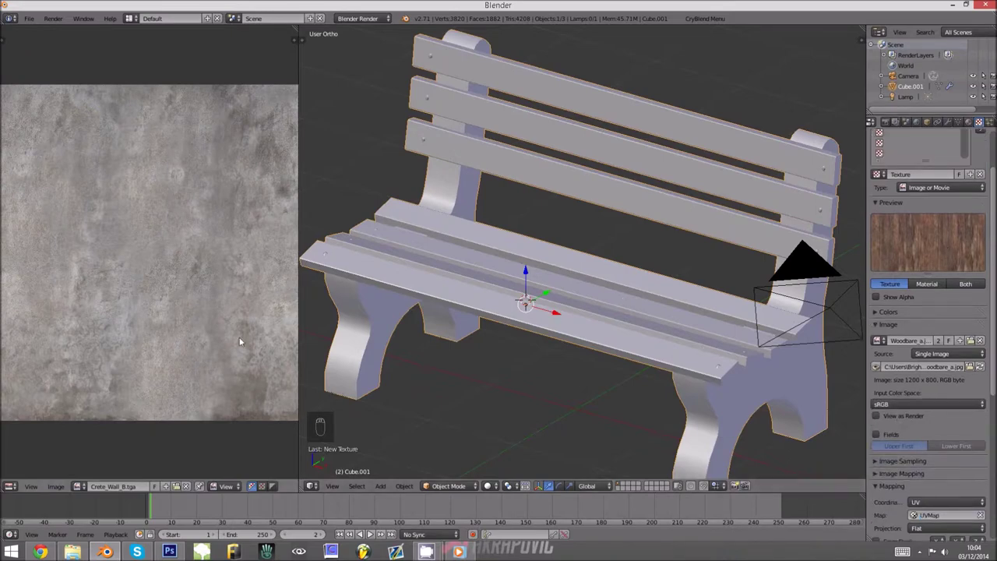
pyautogui.press('Tab')
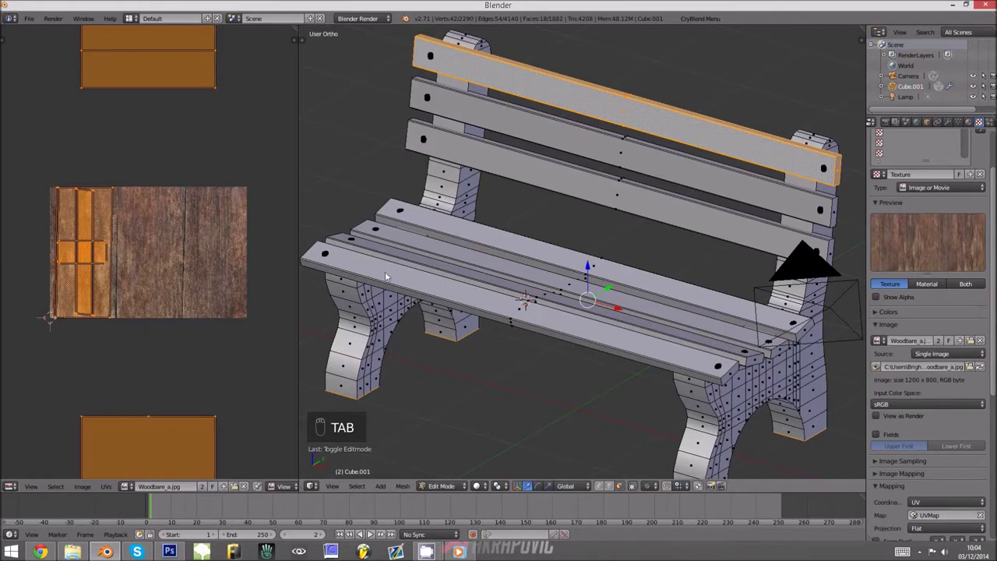
pyautogui.press('Tab')
pyautogui.scroll(3, 385, 271)
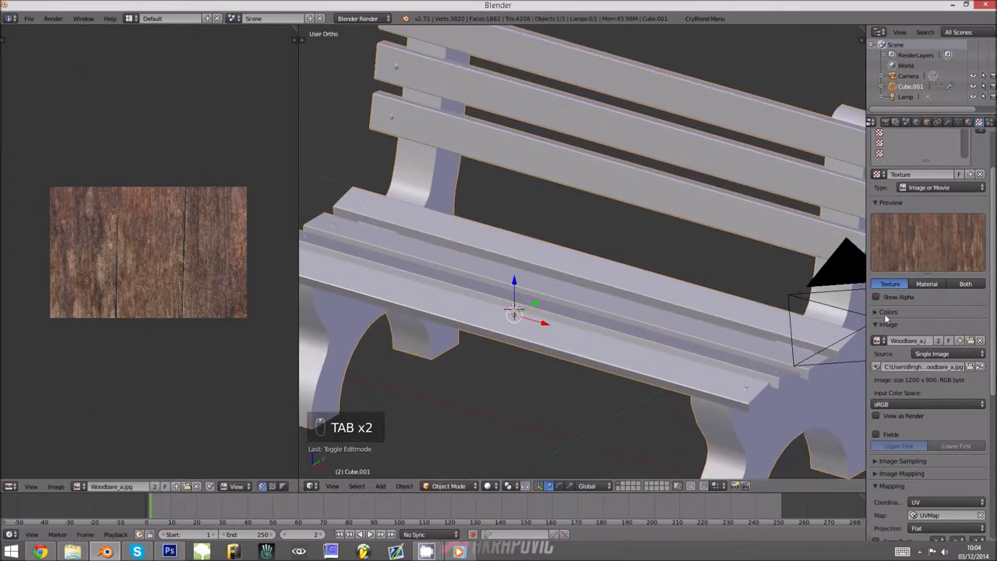
# Set the wood texture's RGB multipliers to 1.132, 1.032 and 0.904, brightness to 1.164, contrast to 1.300 and saturation to 0.612.
pyautogui.hotkey('alt', 'Tab')
pyautogui.hotkey('alt', 'Tab')
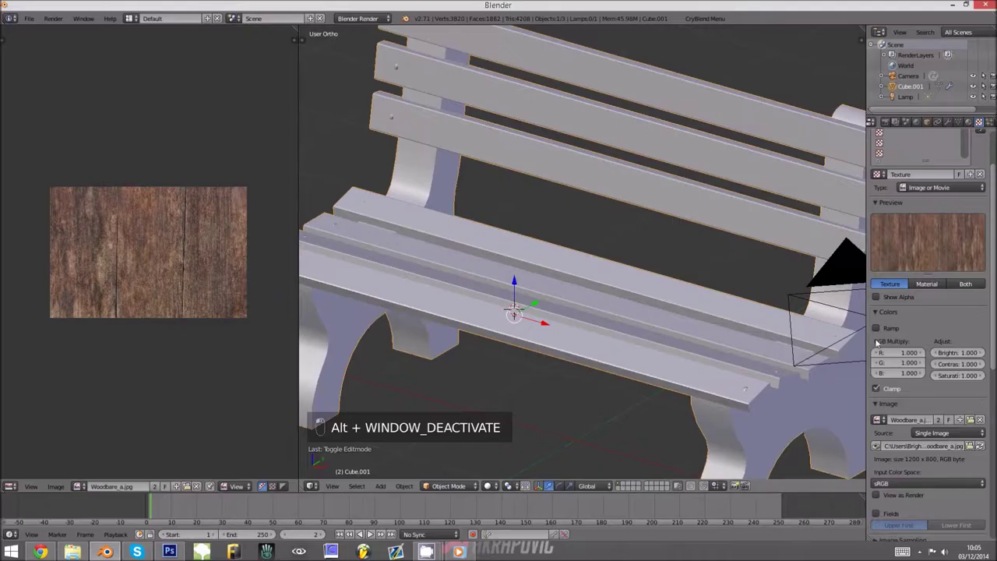
pyautogui.moveTo(895, 354); pyautogui.dragTo(968, 356)
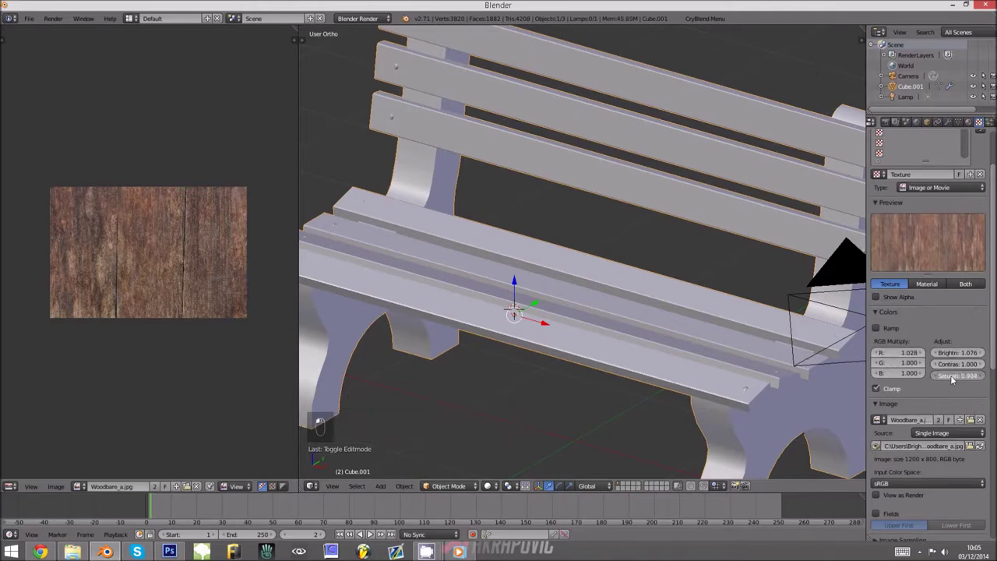
pyautogui.hotkey('alt', 'Tab')
pyautogui.hotkey('alt', 'Tab')
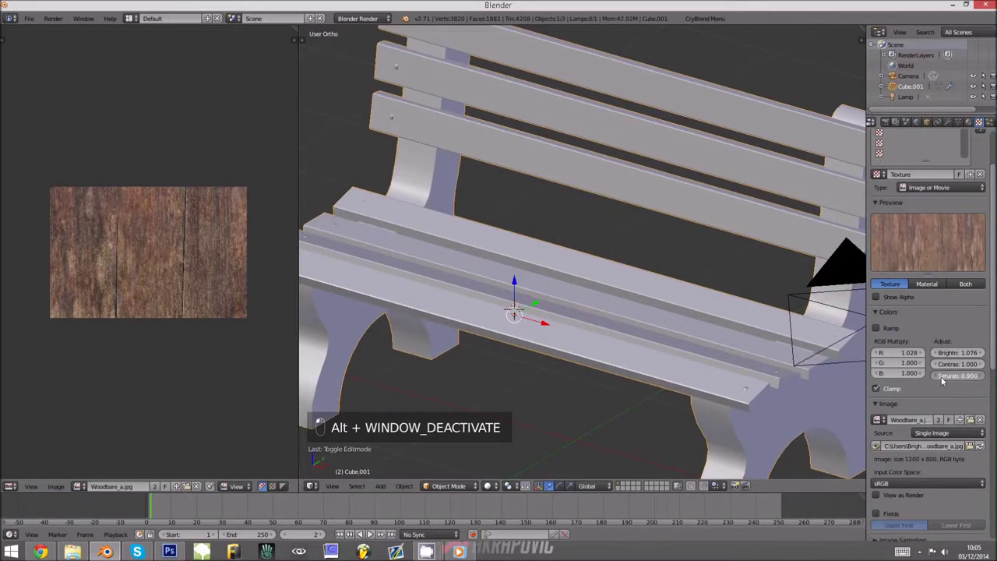
pyautogui.moveTo(933, 377)
pyautogui.mouseDown()
pyautogui.moveTo(957, 367)
pyautogui.moveTo(912, 379)
pyautogui.moveTo(926, 376)
pyautogui.mouseUp()
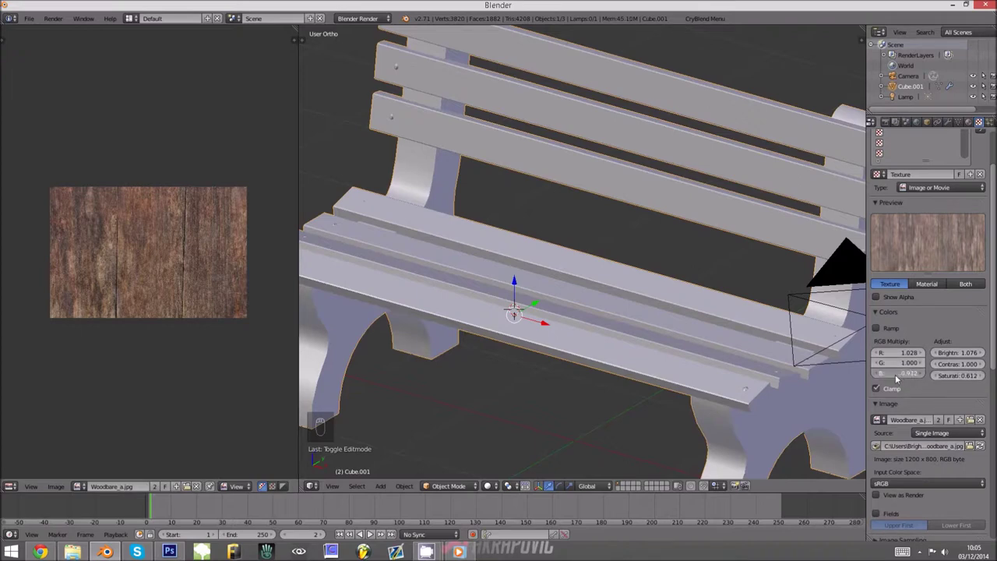
pyautogui.moveTo(900, 364); pyautogui.dragTo(982, 366)
pyautogui.hotkey('alt', 'Tab')
pyautogui.hotkey('alt', 'Tab')
pyautogui.scroll(-4, 786, 360)
pyautogui.moveTo(786, 360); pyautogui.dragTo(635, 280, button='middle')
pyautogui.hotkey('alt', 'Tab')
pyautogui.hotkey('alt', 'Tab')
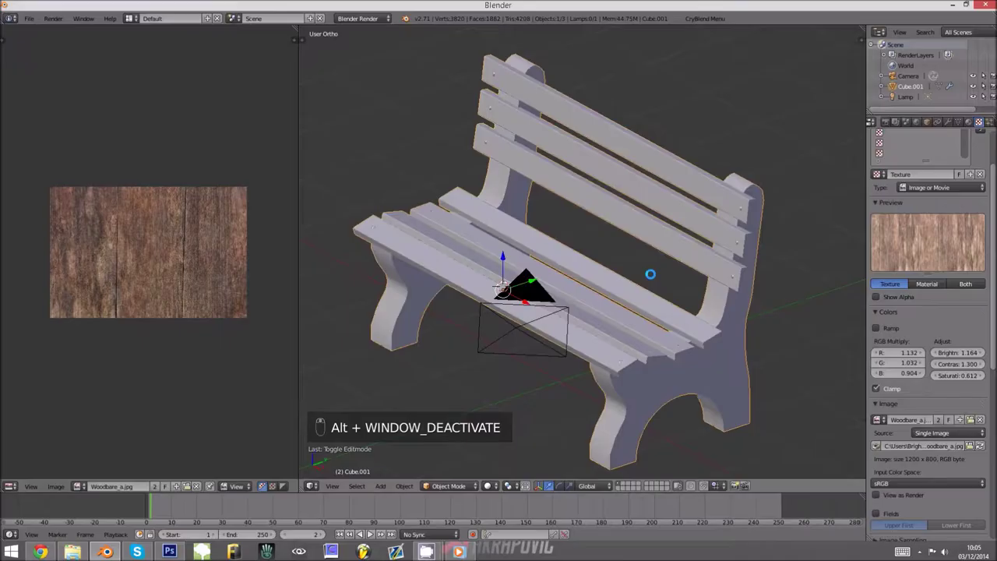
# Refine the wood texture's brightness to 1.244, contrast to 1.470 and saturation to 0.580.
pyautogui.moveTo(965, 352)
pyautogui.mouseDown()
pyautogui.moveTo(980, 353)
pyautogui.moveTo(955, 376)
pyautogui.moveTo(967, 375)
pyautogui.moveTo(974, 363)
pyautogui.moveTo(943, 364)
pyautogui.moveTo(969, 364)
pyautogui.mouseUp()
pyautogui.moveTo(969, 375)
pyautogui.mouseDown()
pyautogui.moveTo(979, 374)
pyautogui.moveTo(956, 375)
pyautogui.mouseUp()
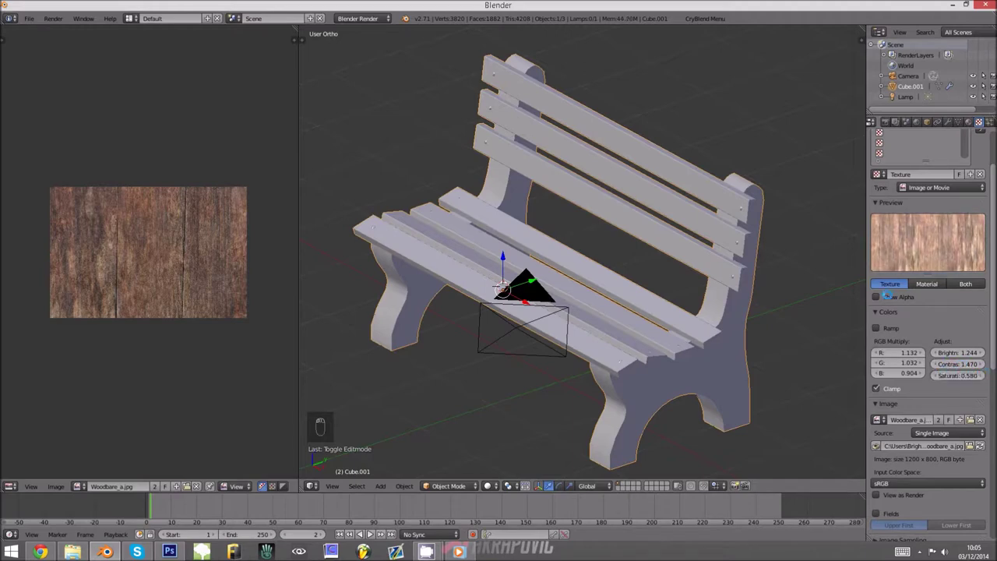
pyautogui.scroll(-3, 896, 444)
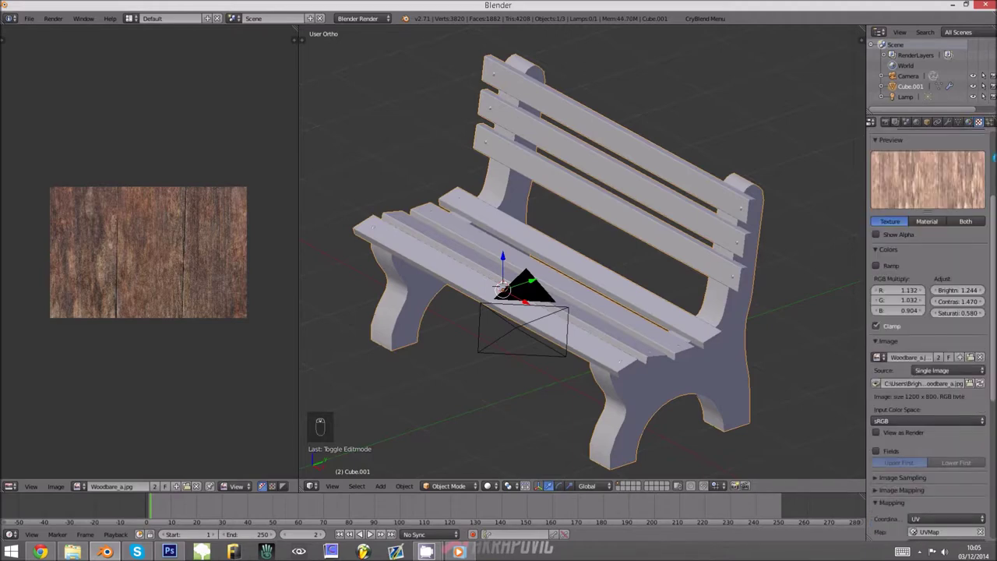
# Add an Image or Movie texture to the Metal material and load the existing chrome texture image.
pyautogui.click(969, 122)
pyautogui.click(892, 172)
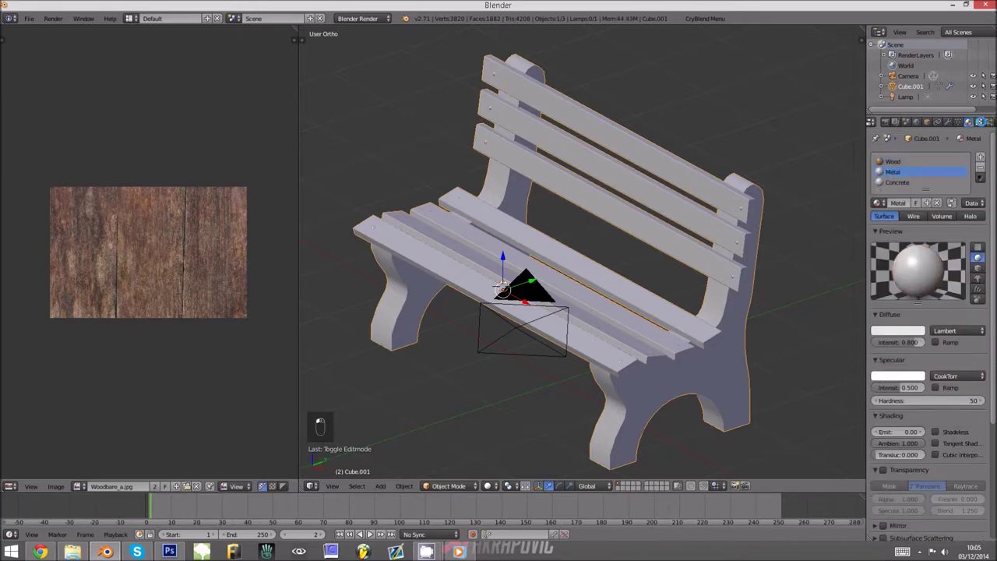
pyautogui.click(982, 123)
pyautogui.click(923, 237)
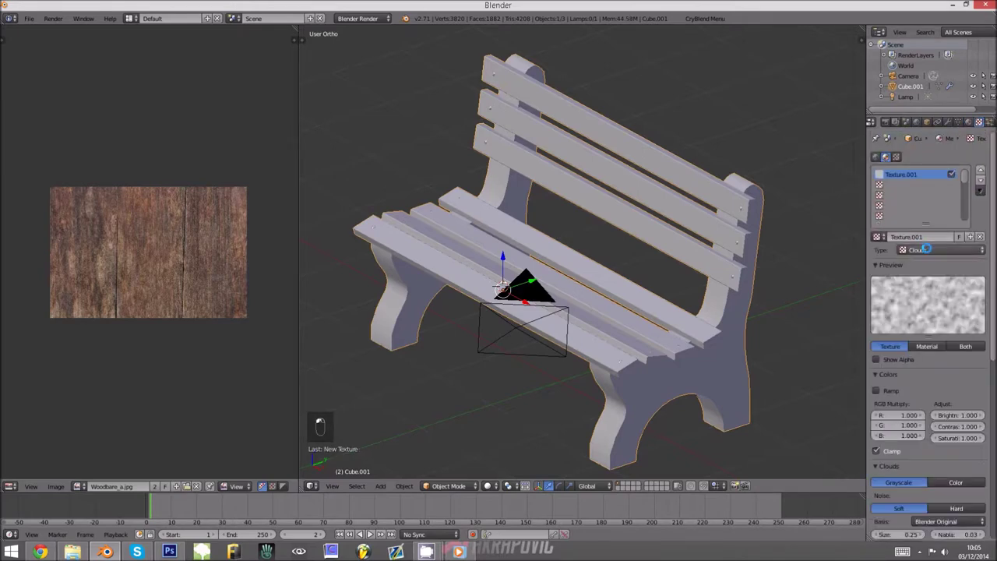
pyautogui.click(924, 249)
pyautogui.click(931, 183)
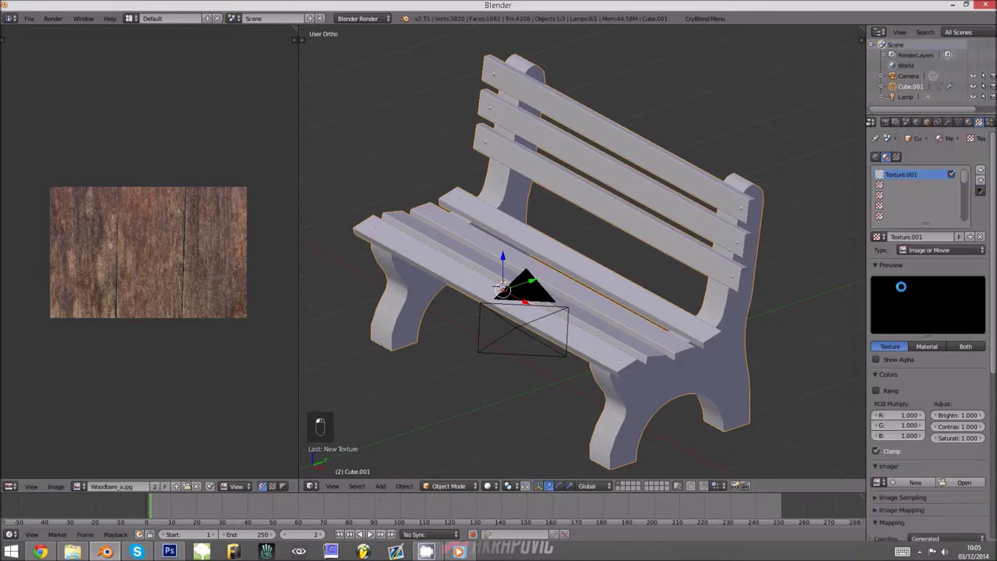
pyautogui.click(880, 482)
pyautogui.click(815, 373)
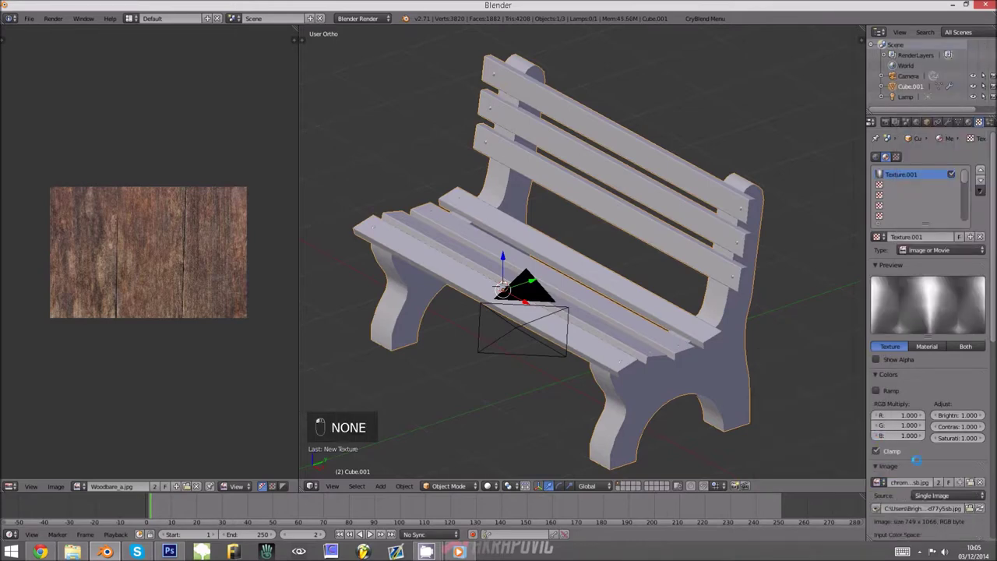
# Set the metal texture's mapping coordinates to UV with the UVMap map.
pyautogui.scroll(-6, 916, 460)
pyautogui.click(916, 460)
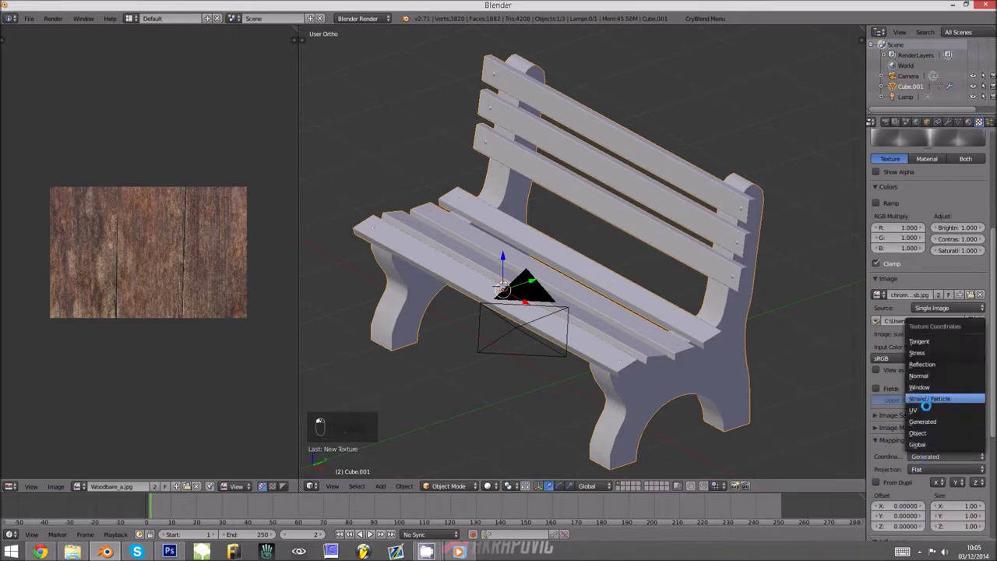
pyautogui.click(927, 405)
pyautogui.click(925, 468)
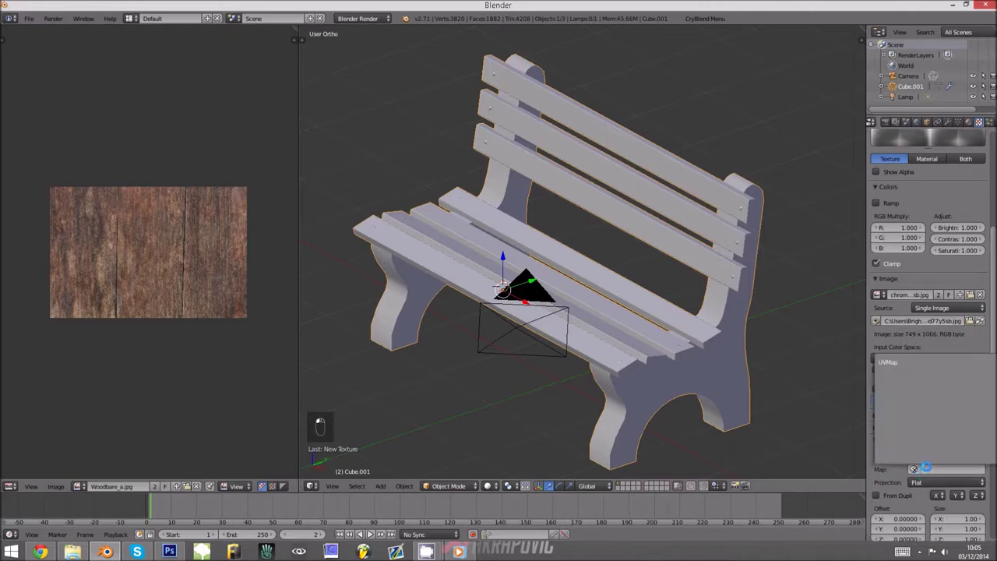
pyautogui.click(892, 362)
pyautogui.scroll(4, 876, 378)
pyautogui.scroll(2, 897, 219)
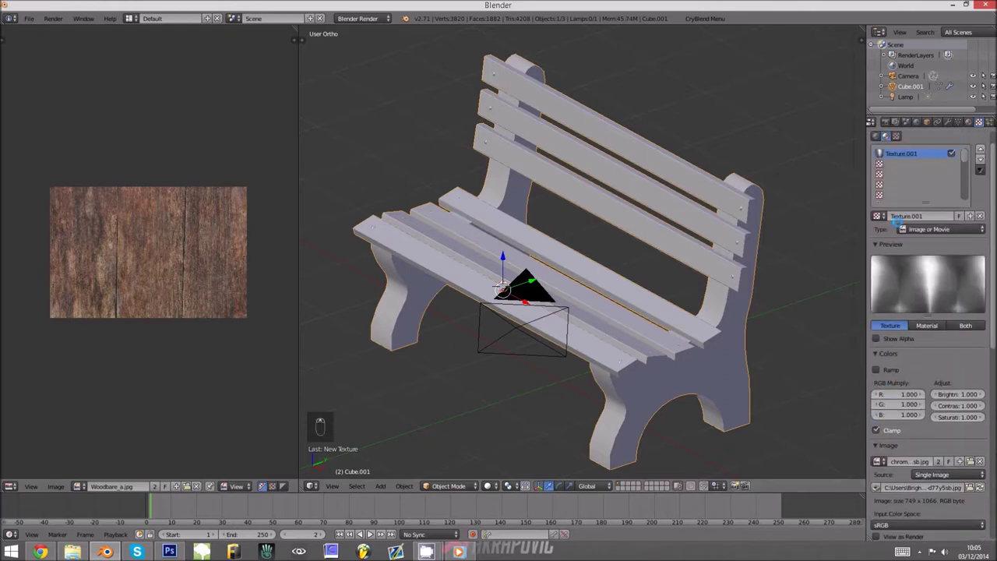
# Add an Image or Movie texture to the Concrete material and load Crete_Wall_B.tga as its image.
pyautogui.click(969, 122)
pyautogui.click(897, 182)
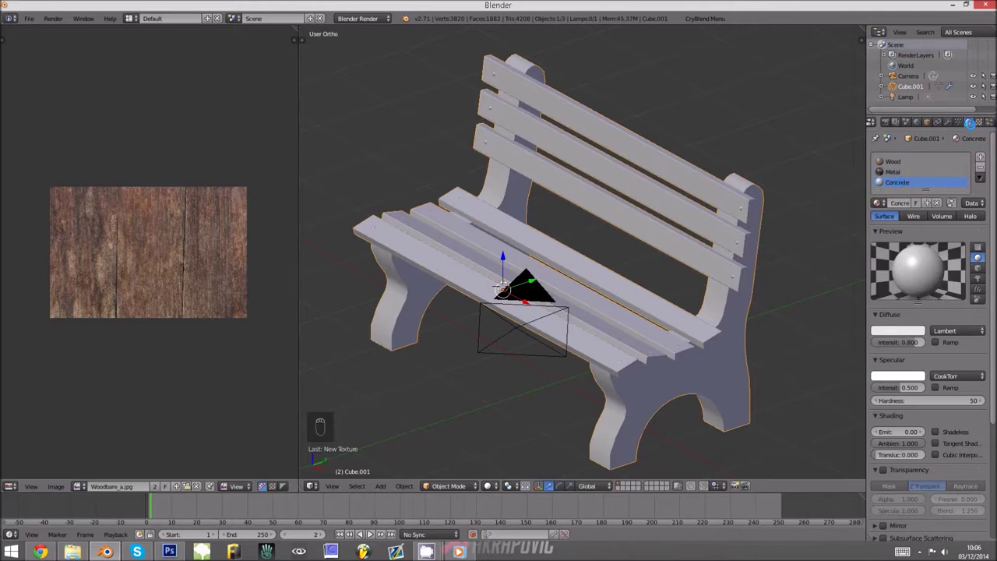
pyautogui.click(977, 123)
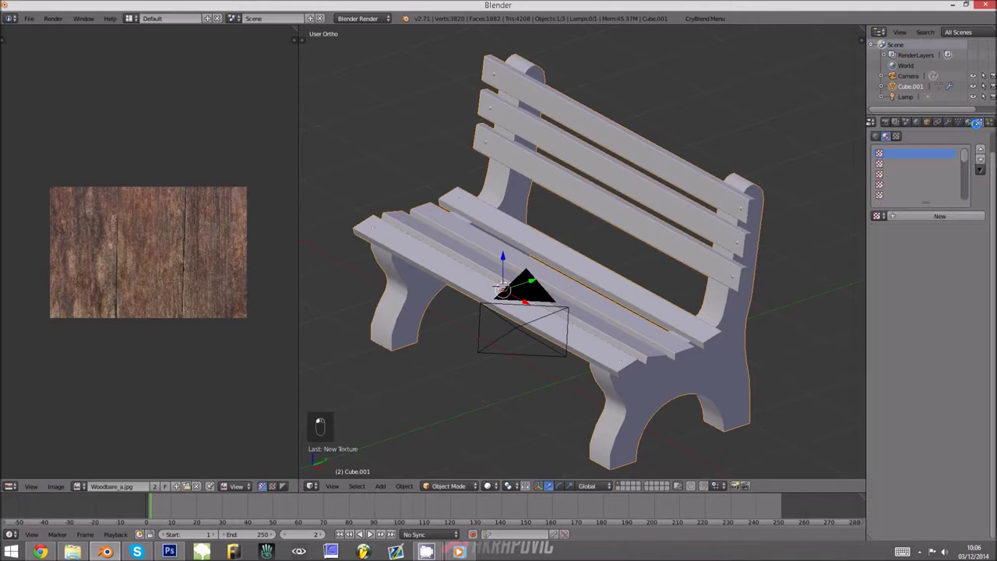
pyautogui.click(934, 216)
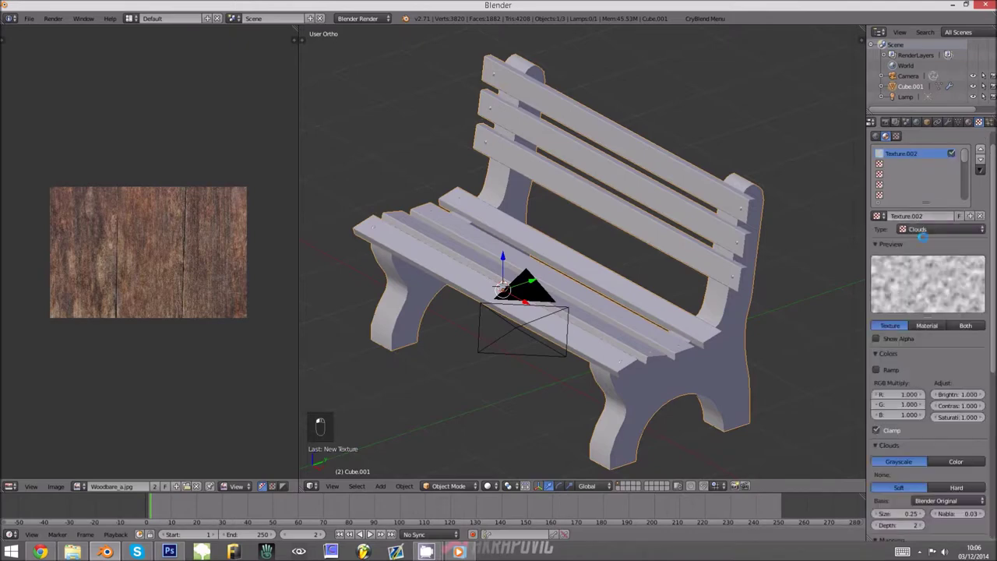
pyautogui.click(938, 229)
pyautogui.click(941, 159)
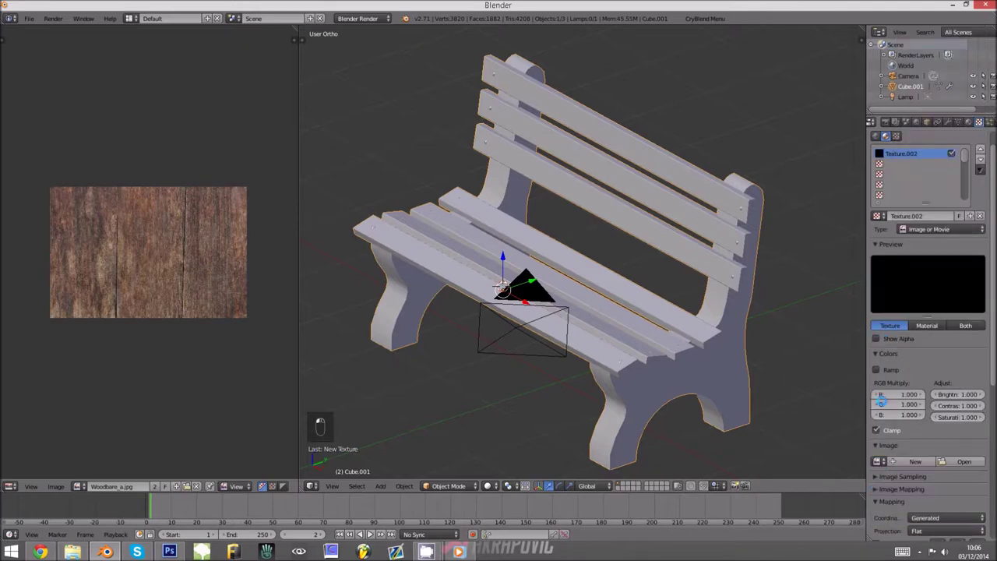
pyautogui.click(875, 461)
pyautogui.click(795, 362)
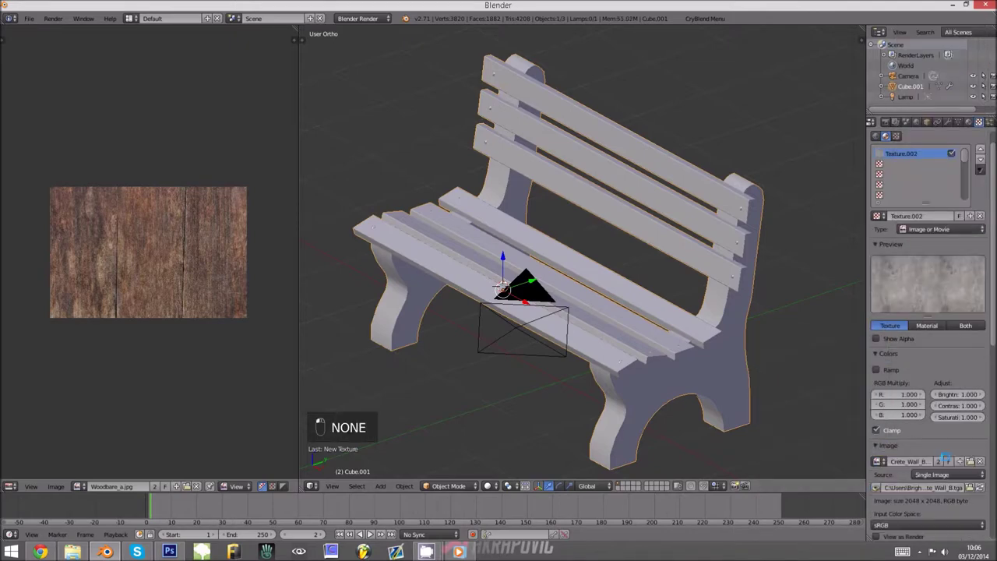
# Set the concrete texture's mapping coordinates to UV with the UVMap map.
pyautogui.scroll(-3, 908, 424)
pyautogui.scroll(-1, 812, 405)
pyautogui.scroll(2, 673, 335)
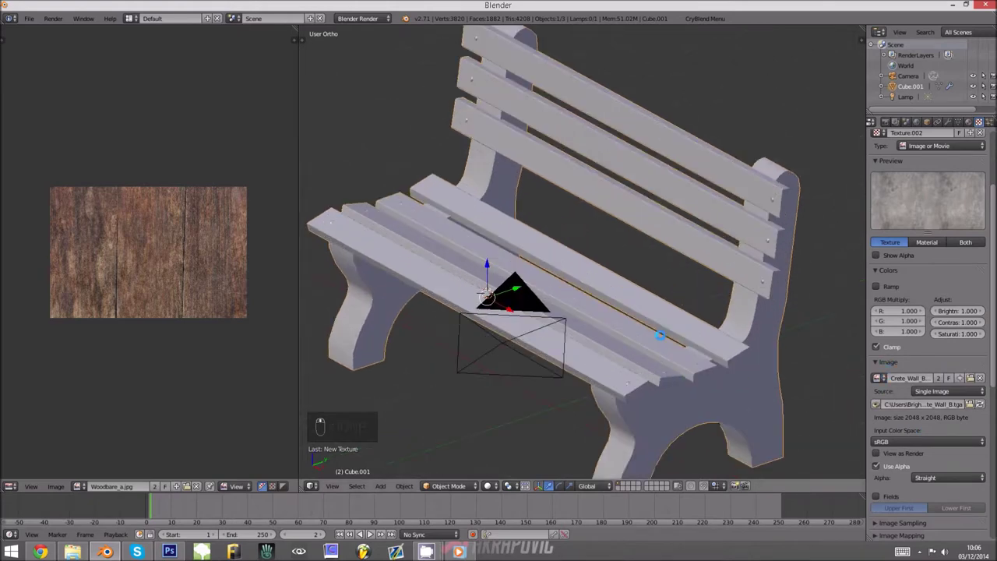
pyautogui.scroll(-3, 910, 411)
pyautogui.click(927, 481)
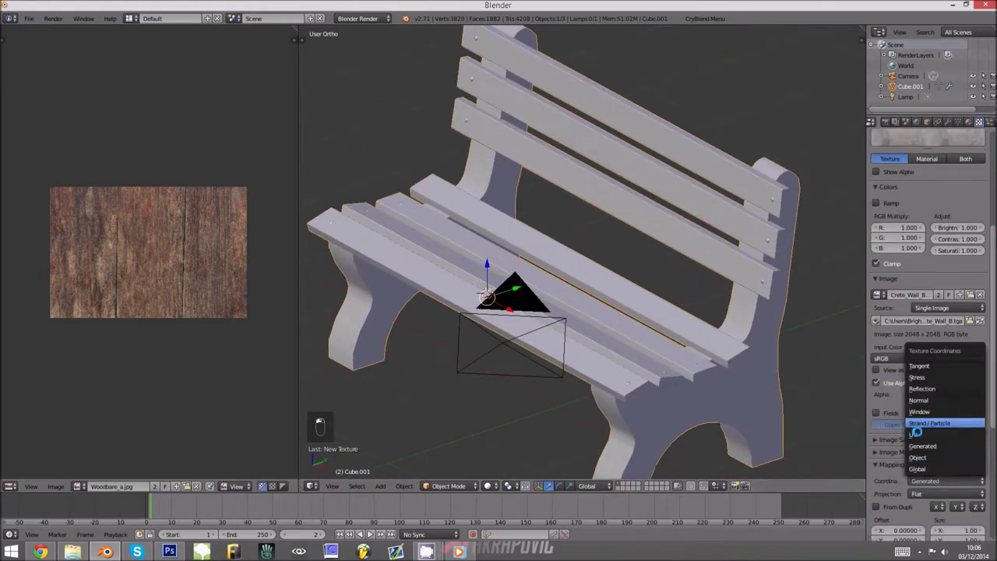
pyautogui.click(921, 430)
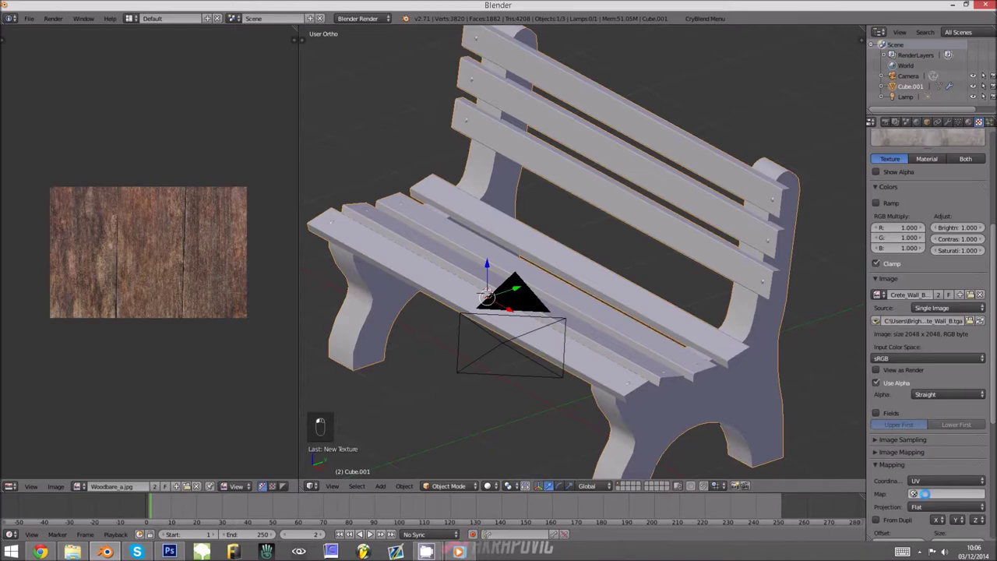
pyautogui.click(934, 494)
pyautogui.click(888, 384)
# Set the render resolution scale to 100% for the 1920 by 1080 px output.
pyautogui.scroll(-4, 772, 336)
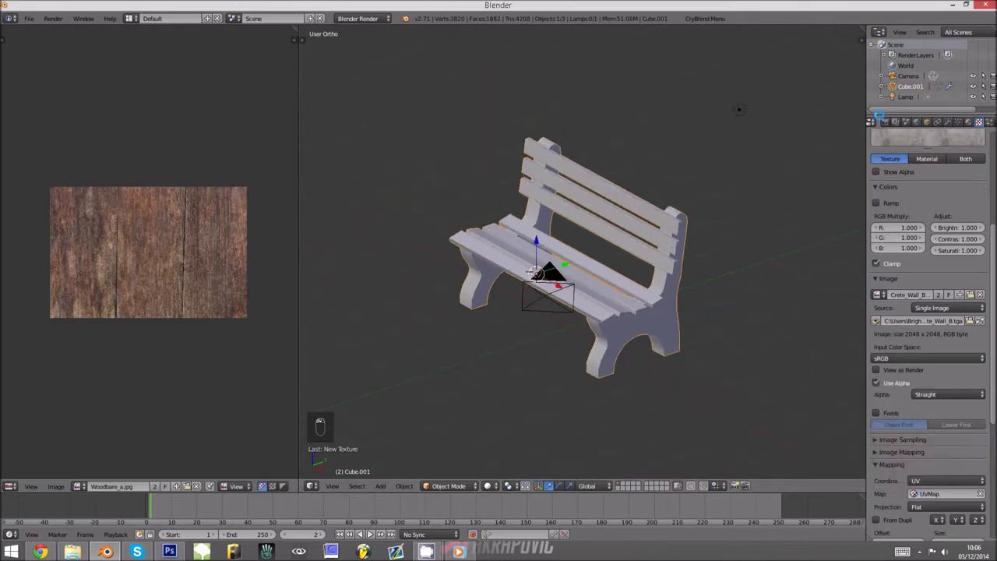
pyautogui.click(884, 122)
pyautogui.moveTo(893, 258); pyautogui.dragTo(926, 258)
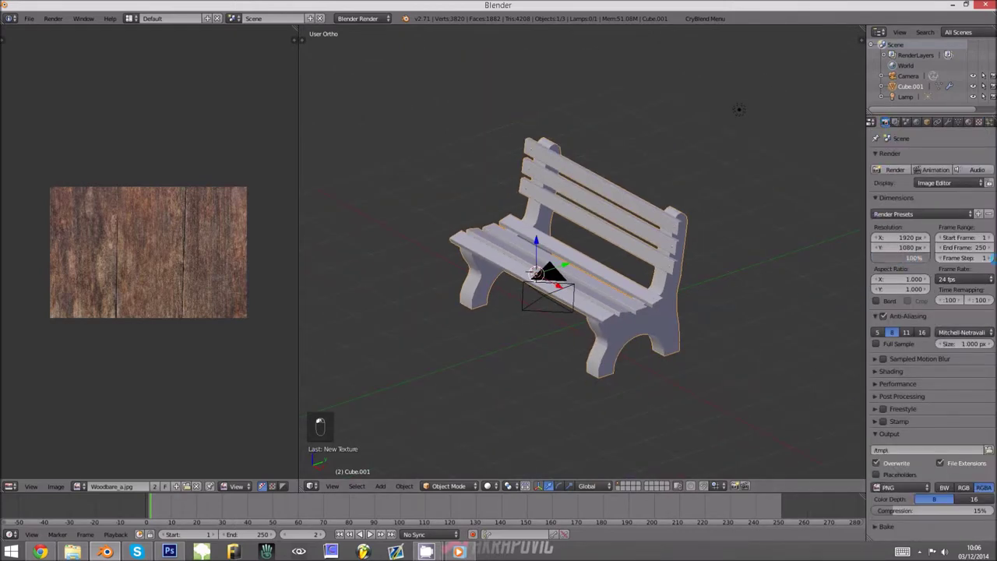
# Move the camera in camera view so the whole bench fits inside its frame, and render the image.
pyautogui.scroll(-2, 690, 297)
pyautogui.press('KP_0')
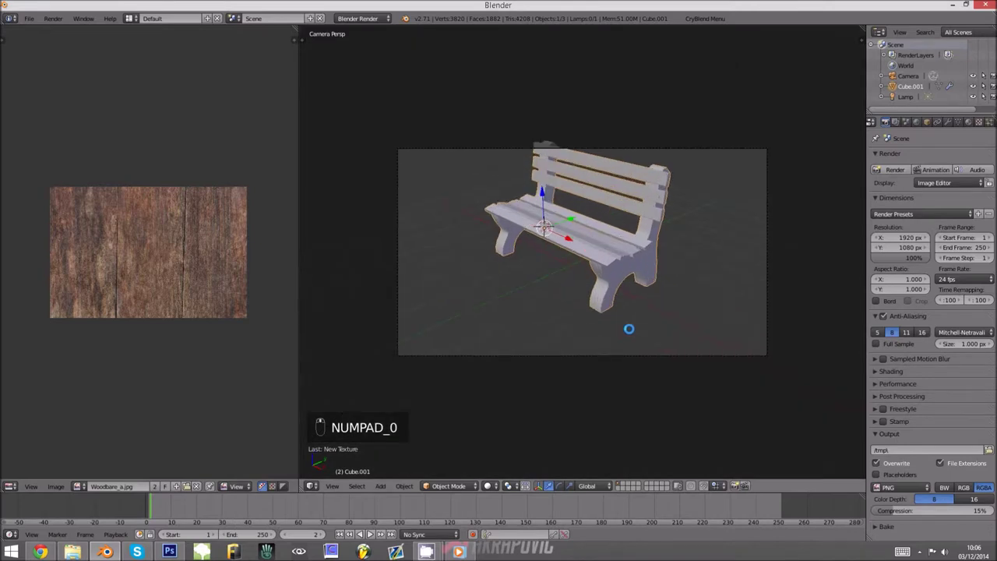
pyautogui.rightClick(612, 352)
pyautogui.press('g')
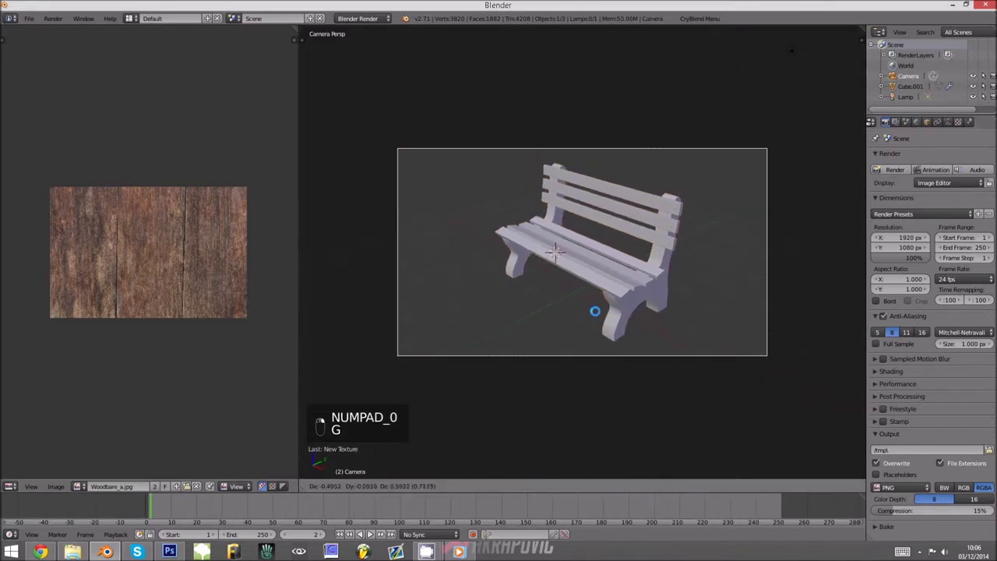
pyautogui.click(595, 311)
pyautogui.press('F12')
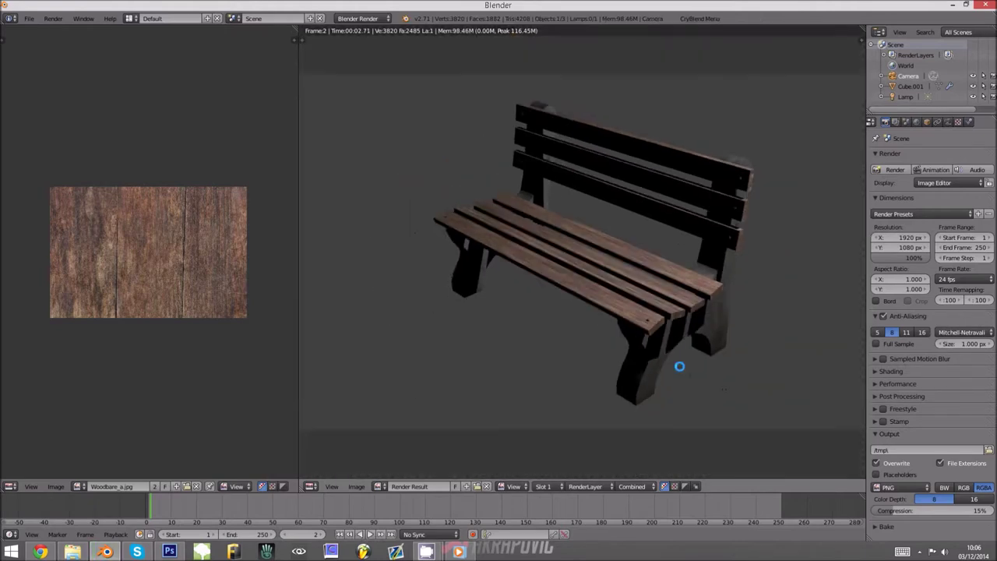
pyautogui.scroll(1, 679, 359)
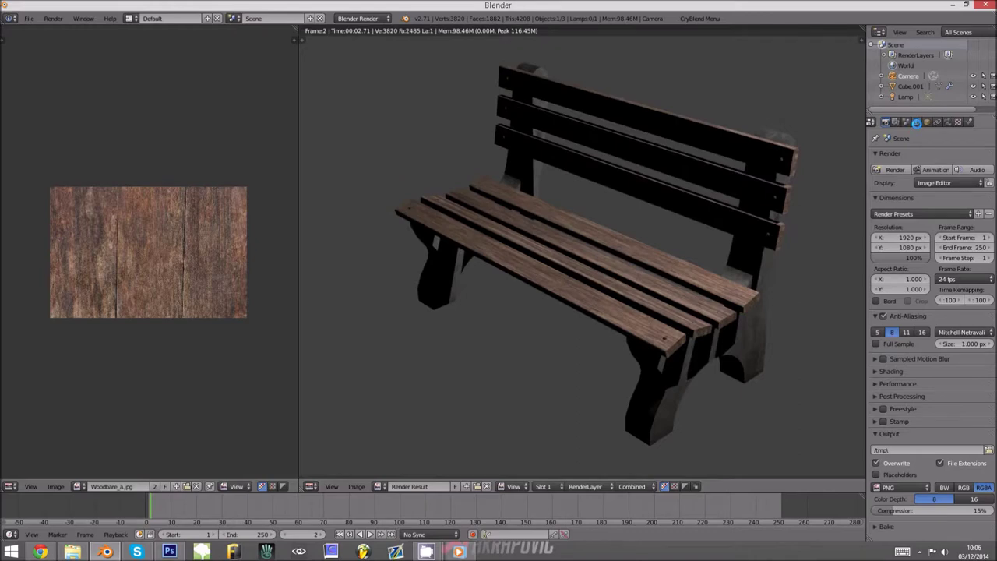
# Enable Ambient Occlusion for the world with the Approximate gather method and render the bench again.
pyautogui.click(916, 123)
pyautogui.click(883, 322)
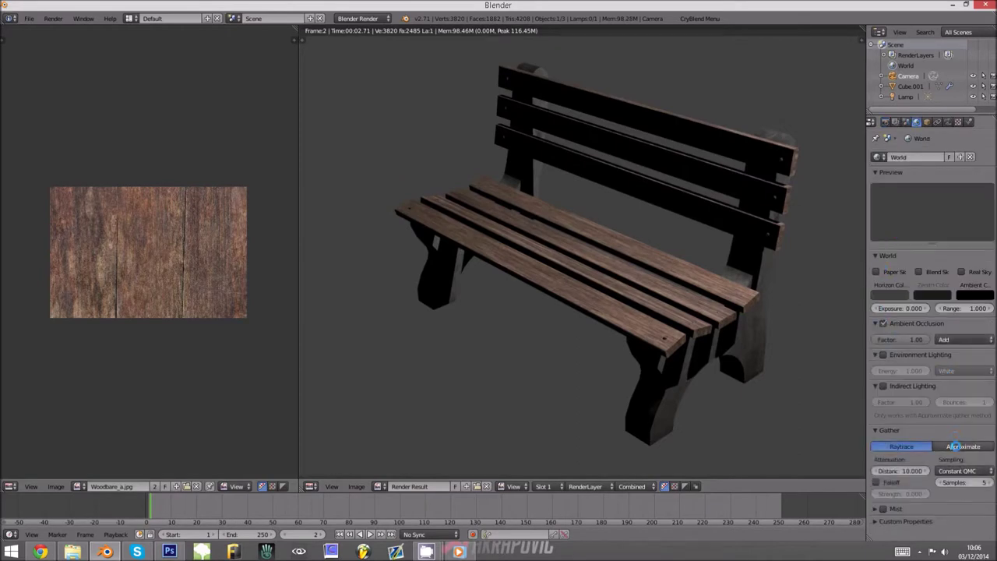
pyautogui.click(957, 446)
pyautogui.press('F12')
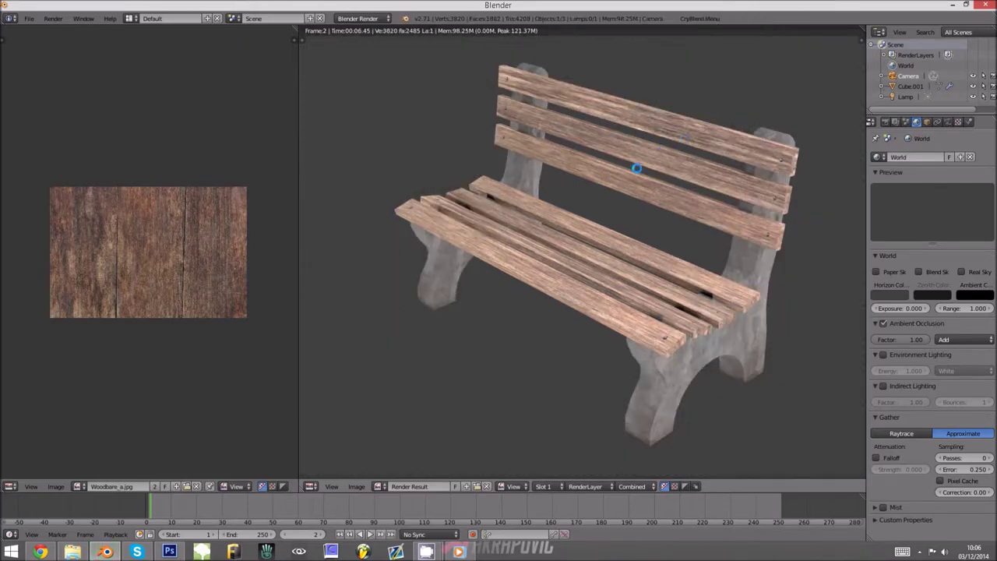
pyautogui.scroll(3, 621, 292)
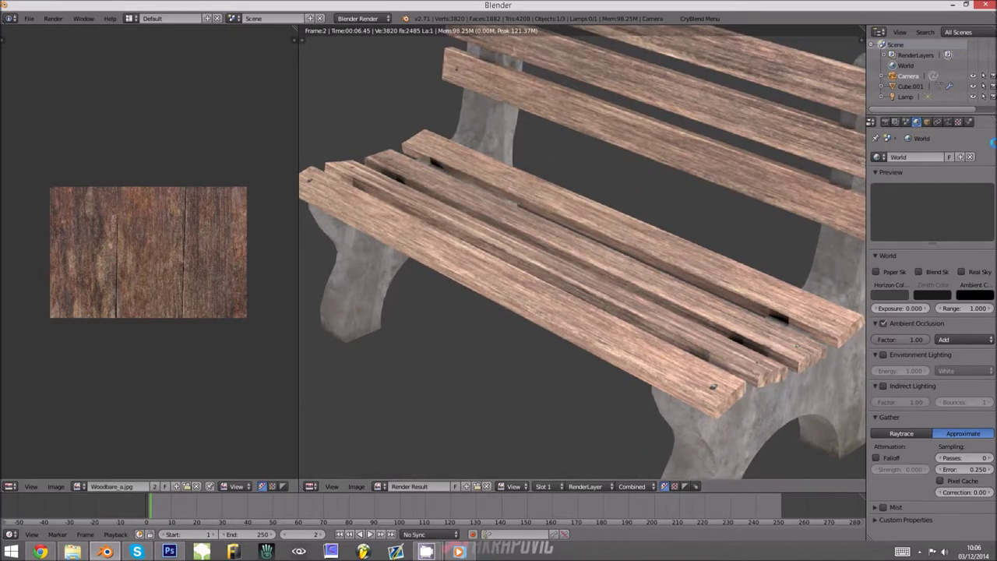
# Set the world's gather method to Raytrace, re-render, and compare the bench with the reference photo in the browser.
pyautogui.click(907, 433)
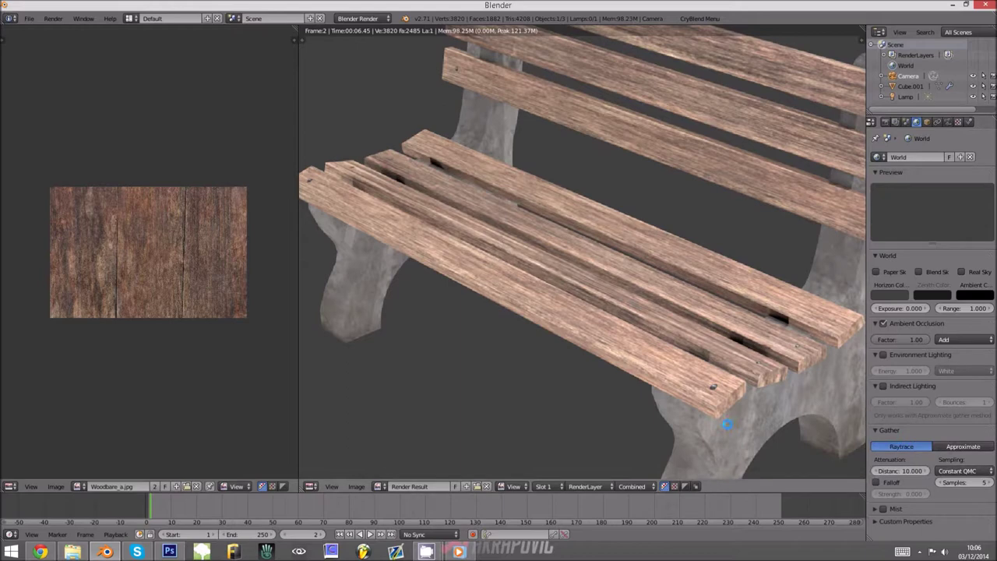
pyautogui.press('F12')
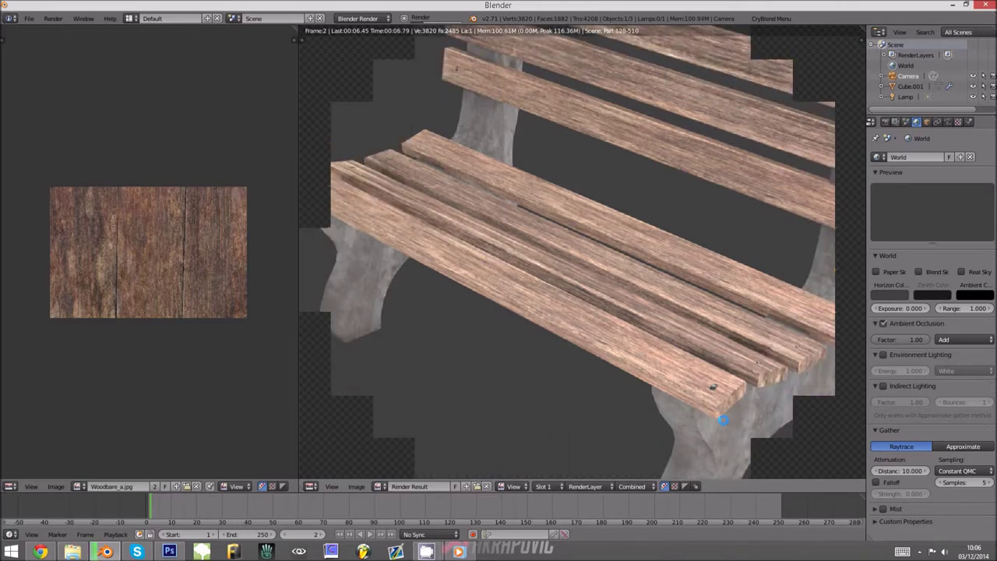
pyautogui.scroll(-4, 723, 420)
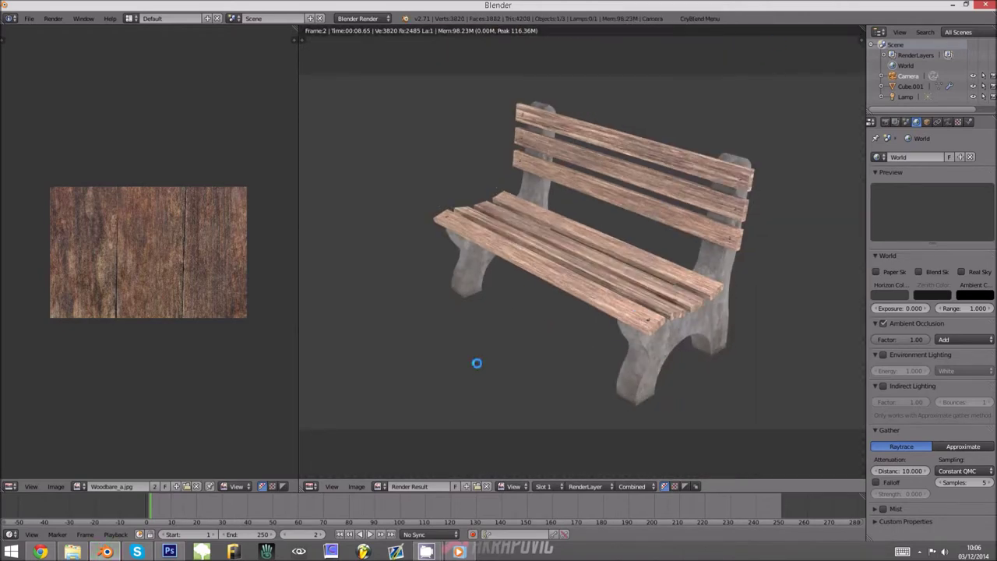
pyautogui.hotkey('alt', 'Tab')
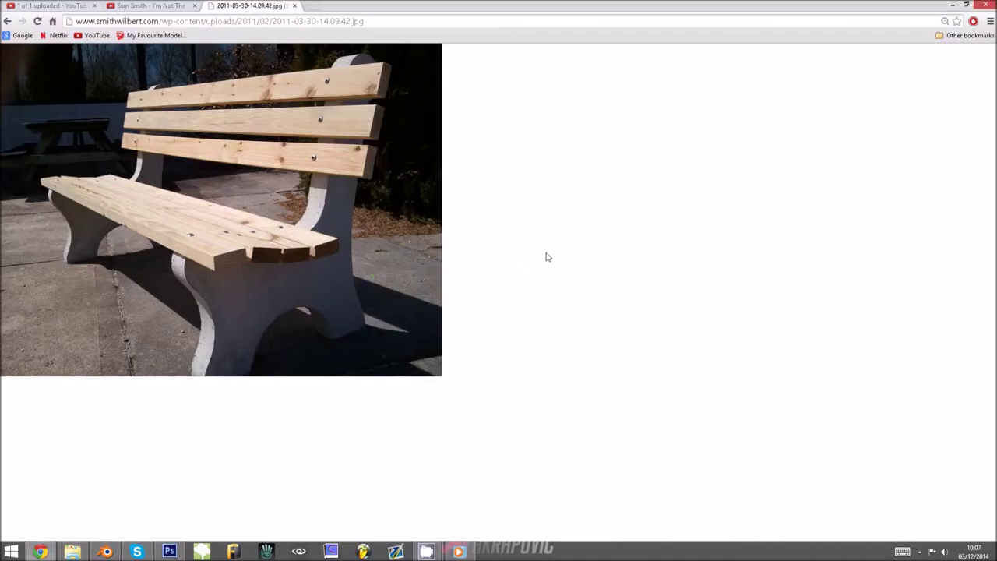
pyautogui.hotkey('alt', 'Tab')
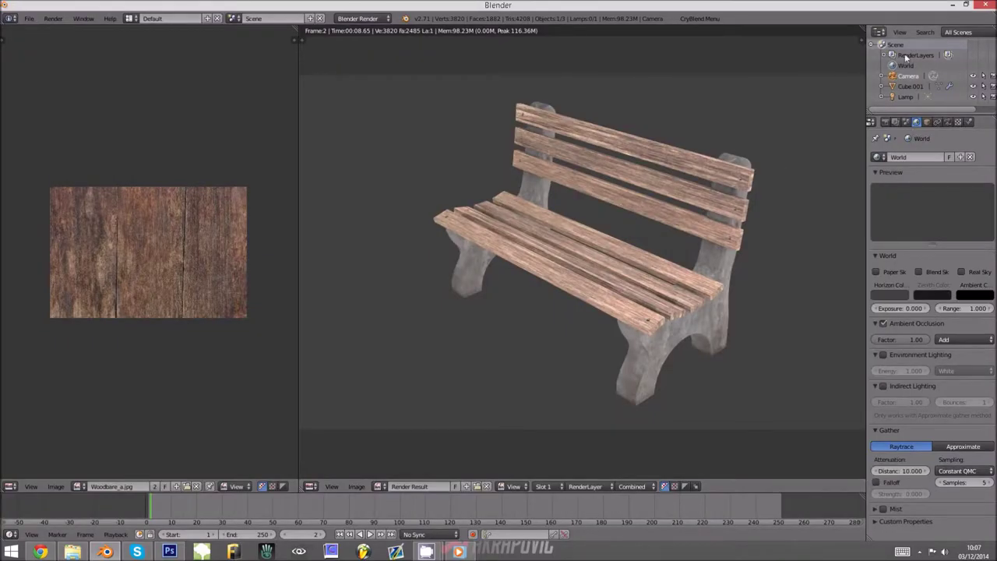
# Raise the concrete texture's brightness to 1.160, then re-render and compare the legs with the reference photo.
pyautogui.click(910, 85)
pyautogui.click(966, 123)
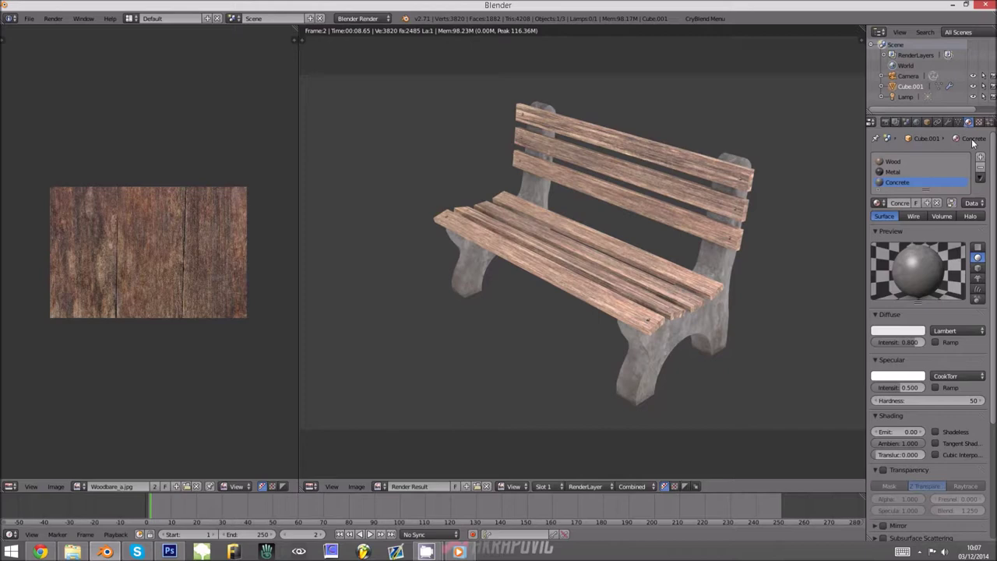
pyautogui.click(979, 123)
pyautogui.scroll(1, 925, 205)
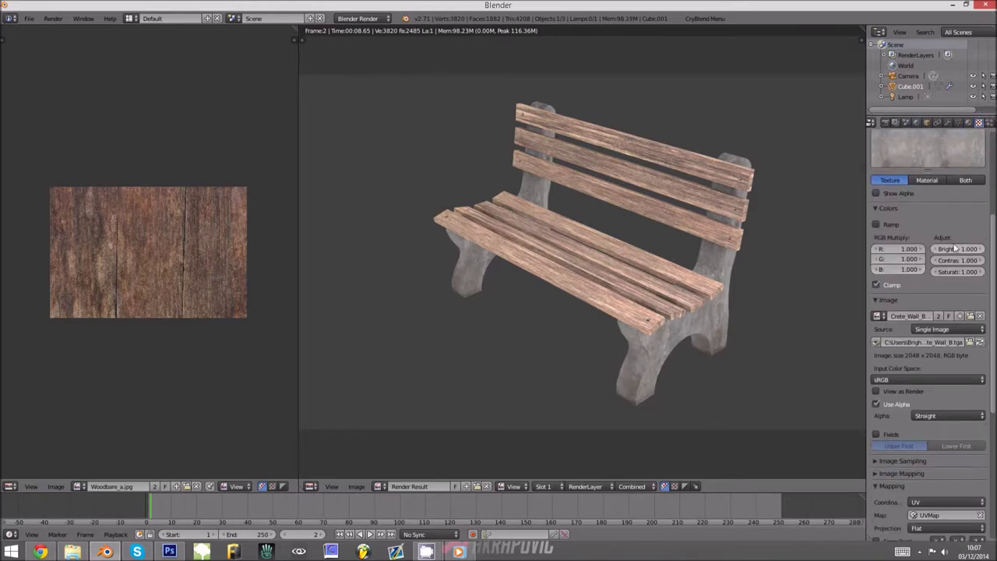
pyautogui.moveTo(965, 251); pyautogui.dragTo(966, 249)
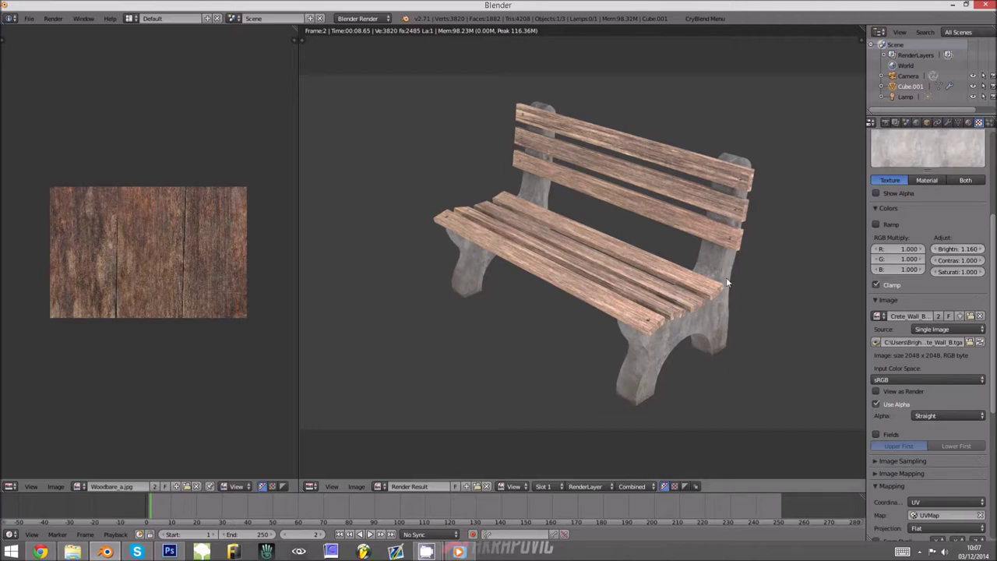
pyautogui.press('F12')
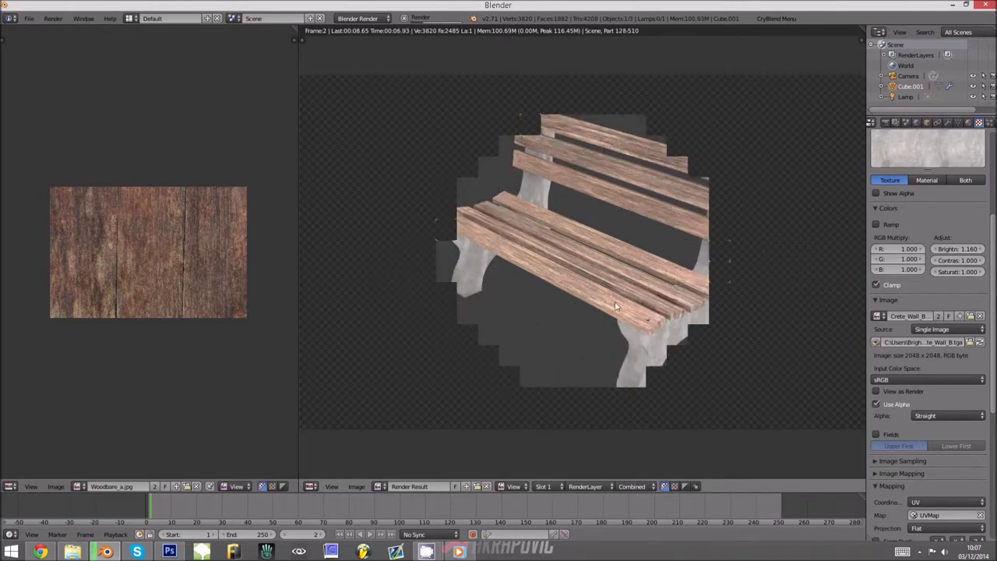
pyautogui.hotkey('alt', 'Tab')
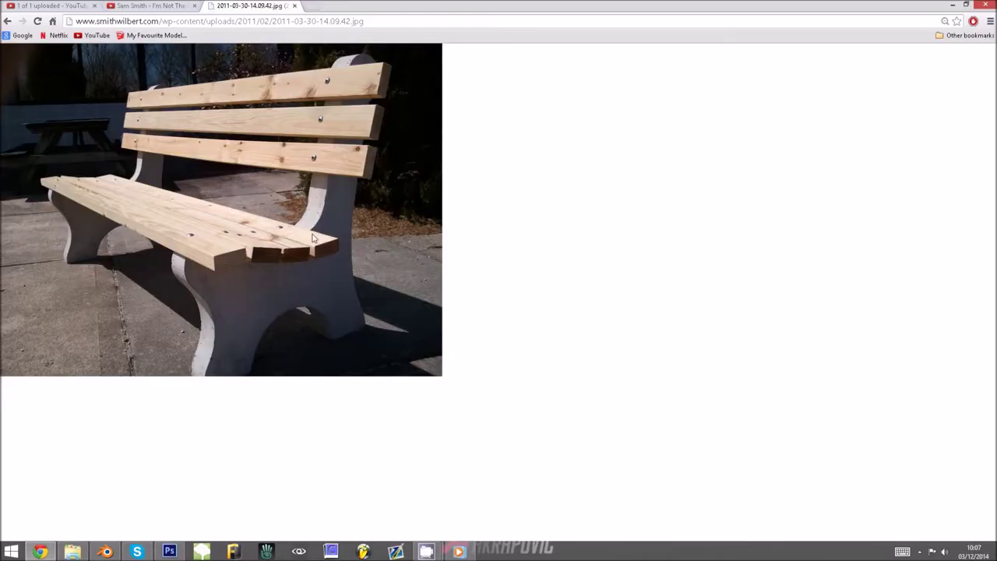
pyautogui.hotkey('alt', 'Tab')
pyautogui.scroll(2, 658, 276)
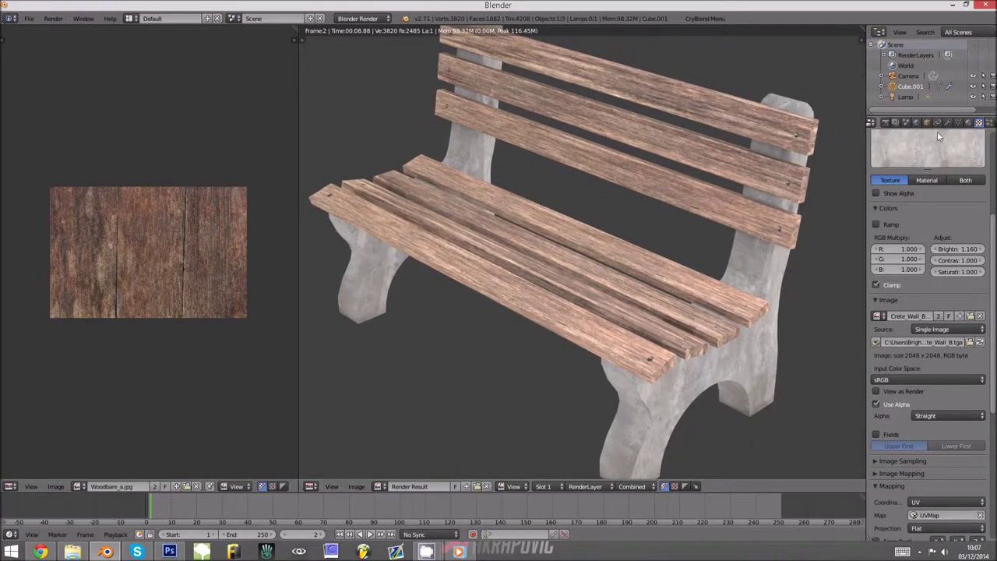
# Raise the metal texture's brightness to 1.328, re-render, and check the bolts against the reference photo.
pyautogui.click(968, 122)
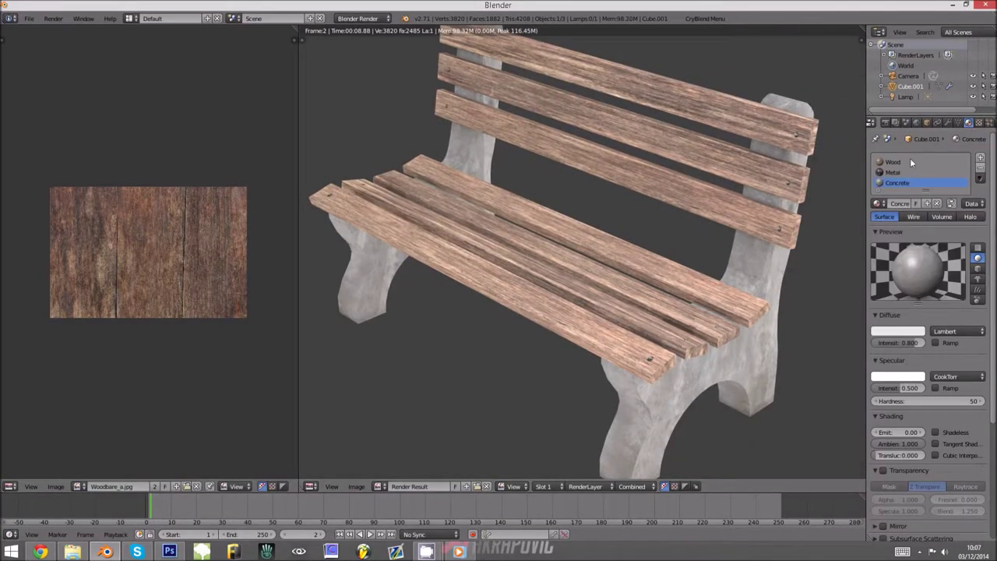
pyautogui.click(979, 122)
pyautogui.moveTo(949, 250); pyautogui.dragTo(988, 249)
pyautogui.scroll(1, 687, 293)
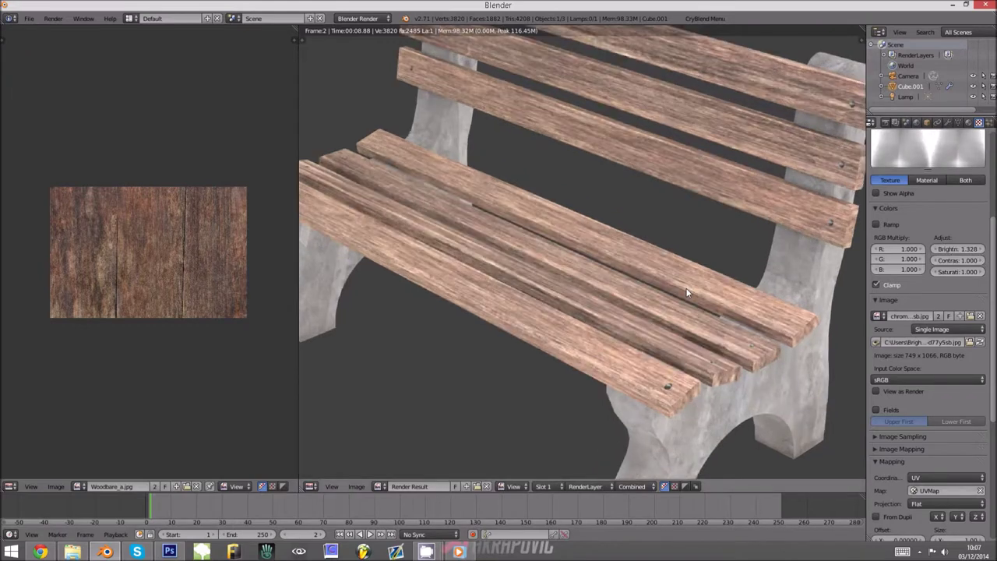
pyautogui.press('F12')
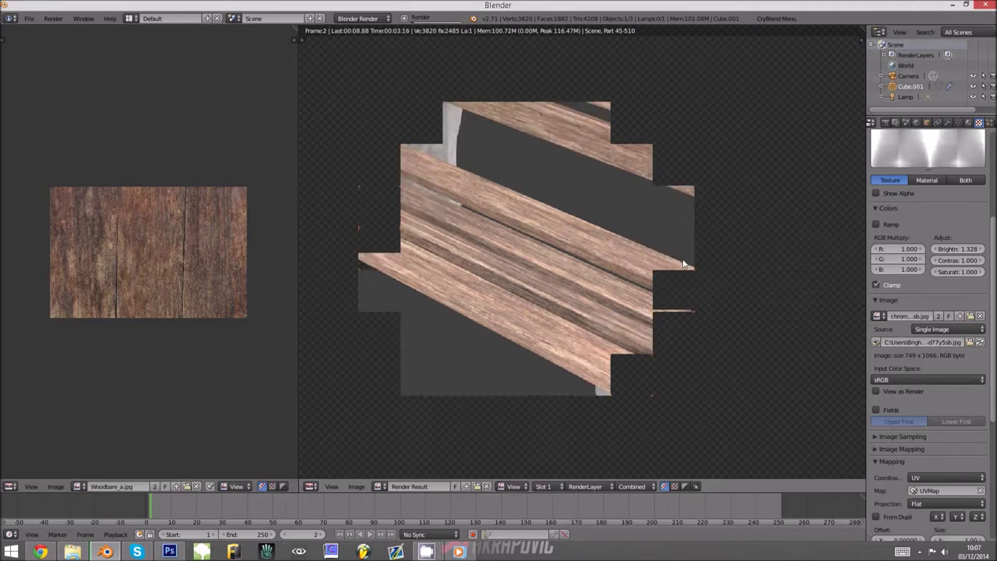
pyautogui.scroll(1, 604, 394)
pyautogui.scroll(2, 910, 156)
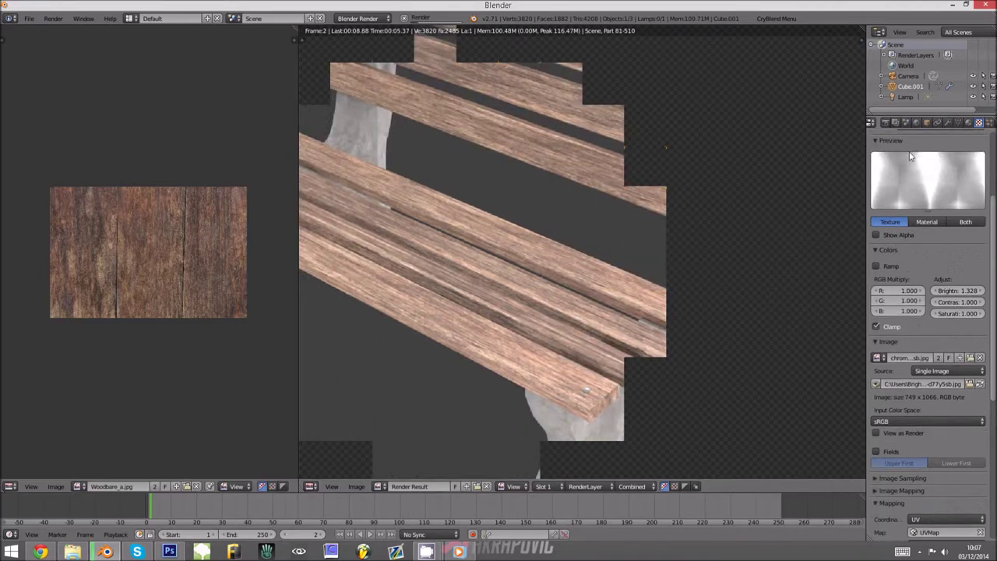
pyautogui.click(884, 122)
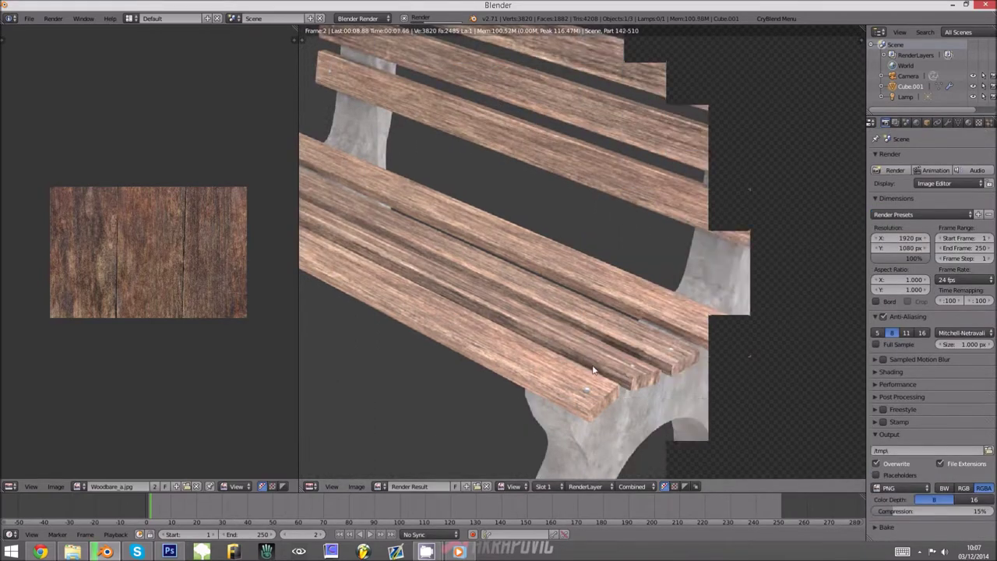
pyautogui.scroll(-5, 592, 371)
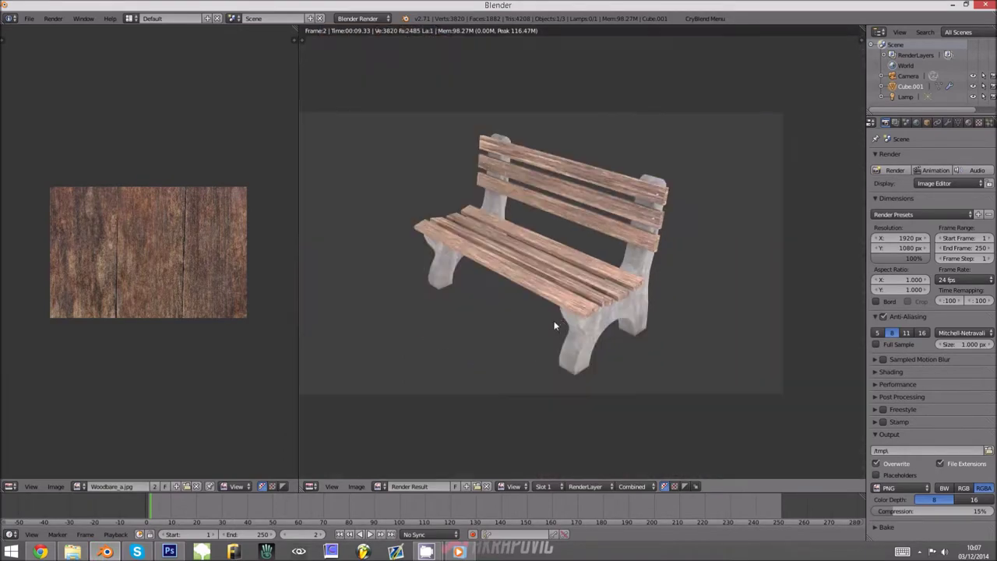
pyautogui.scroll(2, 520, 298)
pyautogui.hotkey('alt', 'Tab')
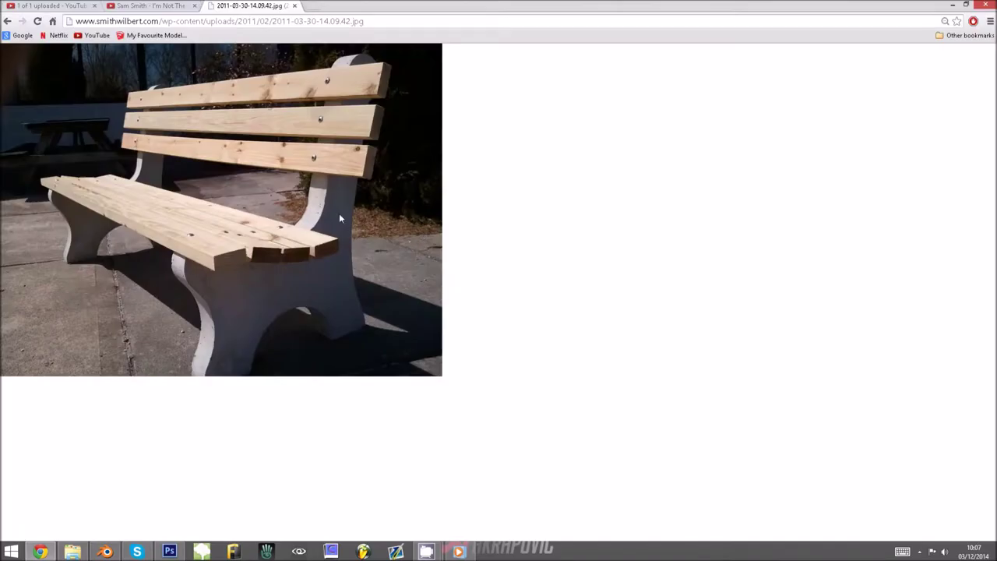
pyautogui.hotkey('alt', 'Tab')
# Set the wood texture's brightness to 1.344, contrast to 1.430 and saturation to 0.520, and re-render the bench.
pyautogui.click(968, 122)
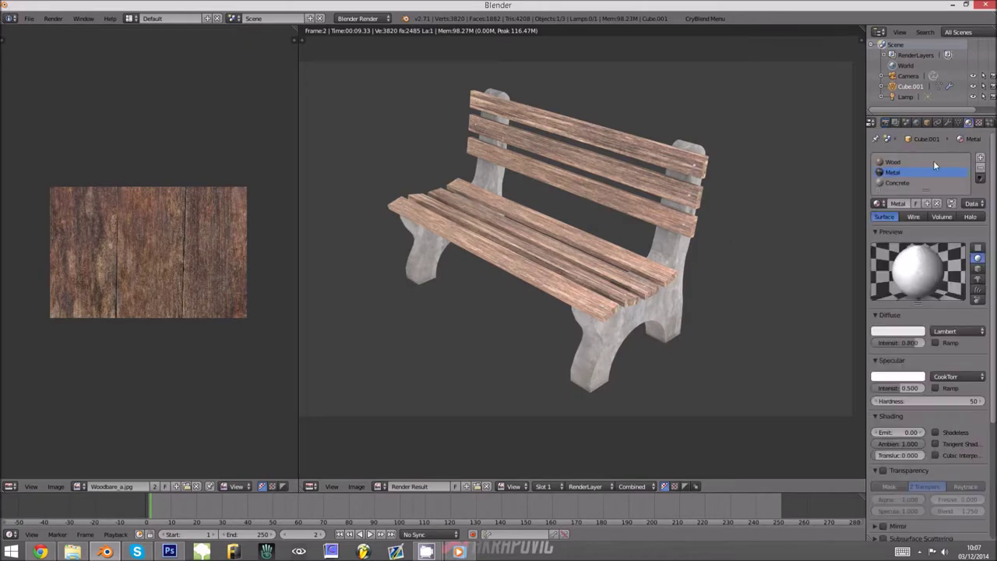
pyautogui.click(916, 161)
pyautogui.click(978, 122)
pyautogui.hotkey('alt', 'Tab')
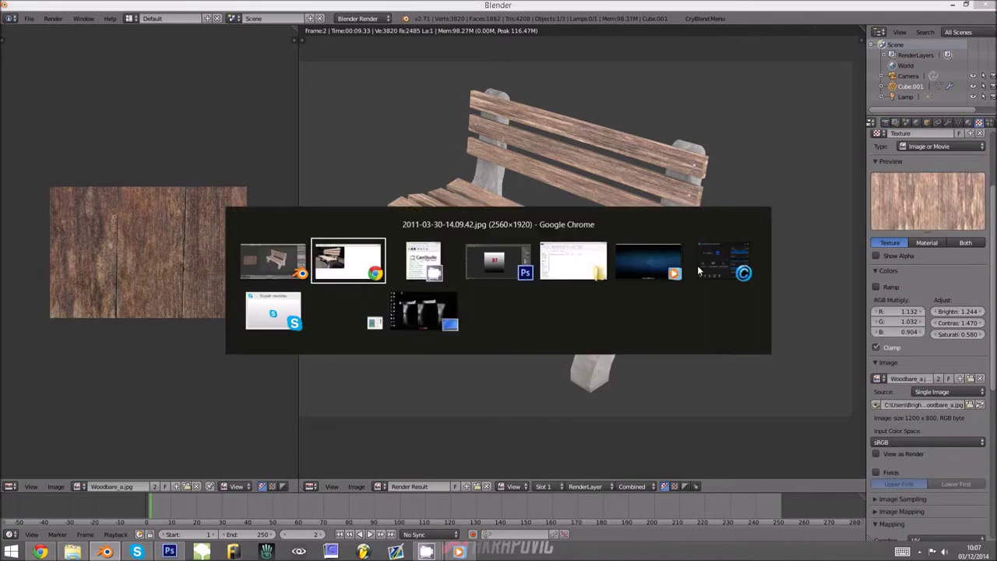
pyautogui.hotkey('alt', 'Tab')
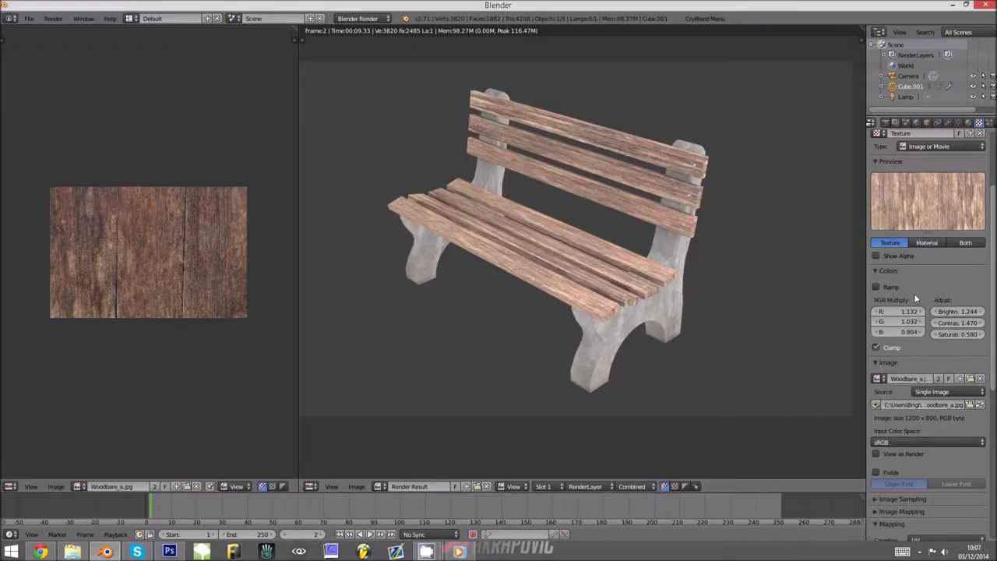
pyautogui.moveTo(952, 312); pyautogui.dragTo(910, 329)
pyautogui.moveTo(983, 328); pyautogui.dragTo(912, 325)
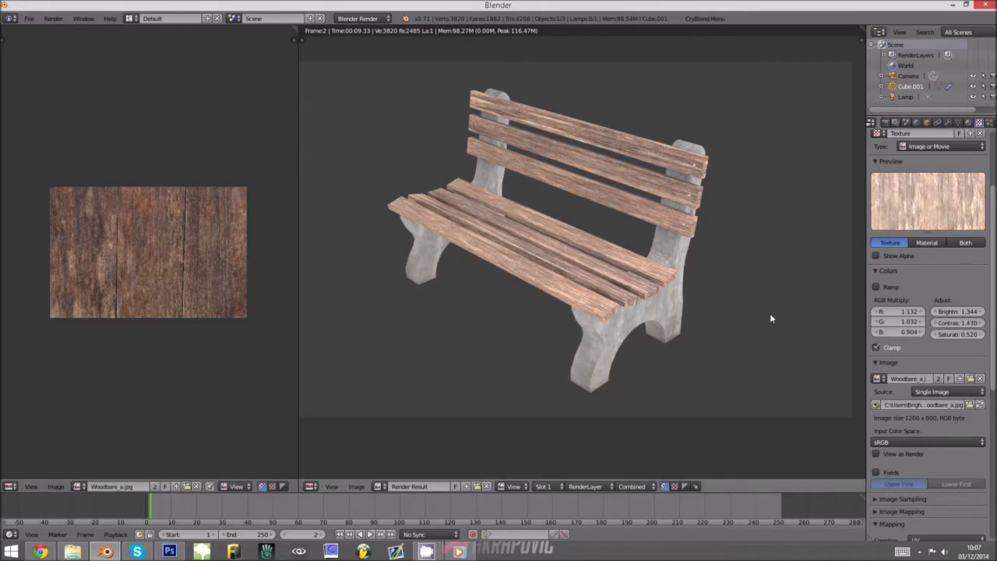
pyautogui.press('F12')
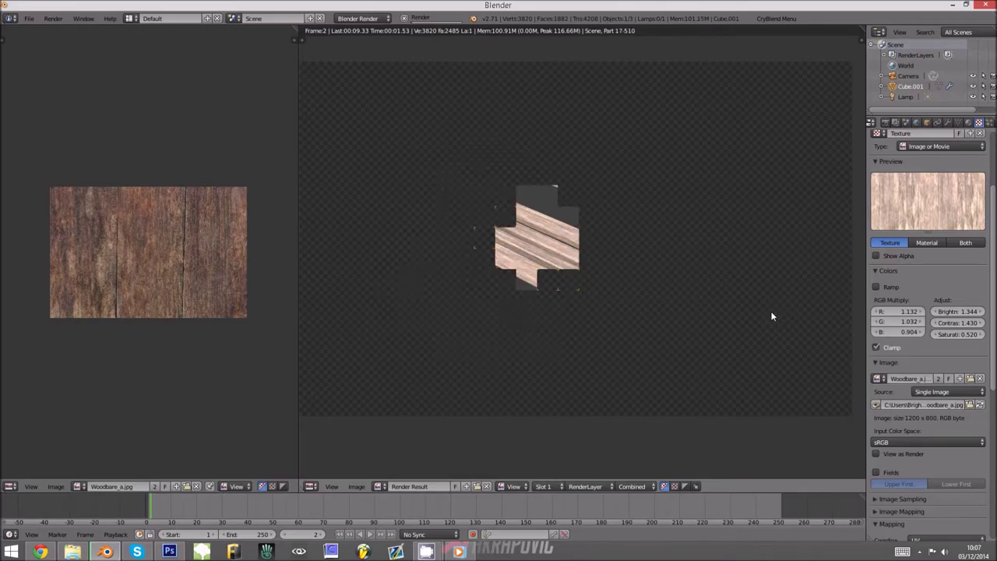
# Compare the rendered wood and concrete colours with the bench in the browser's reference photo.
pyautogui.hotkey('alt', 'Tab')
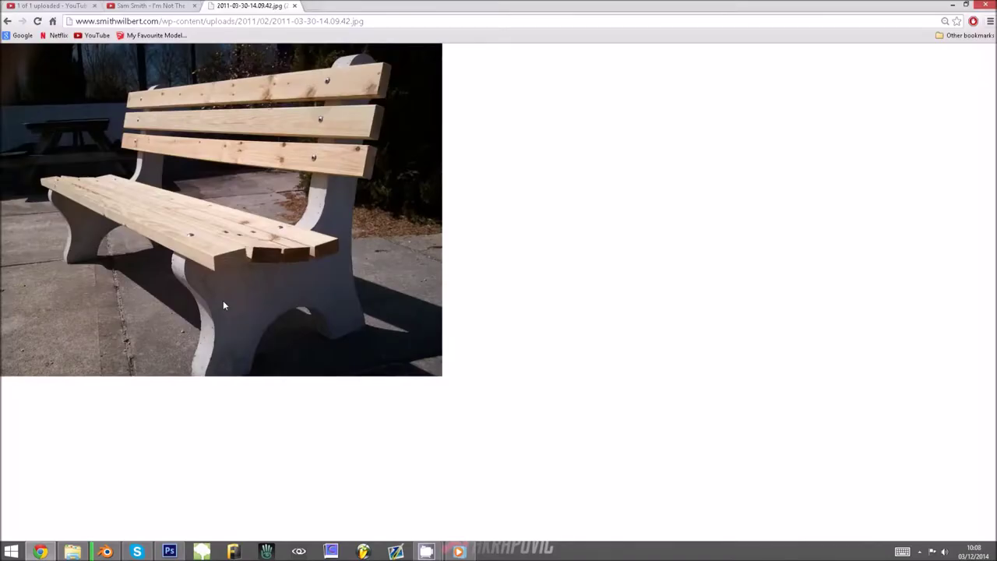
pyautogui.hotkey('alt', 'Tab')
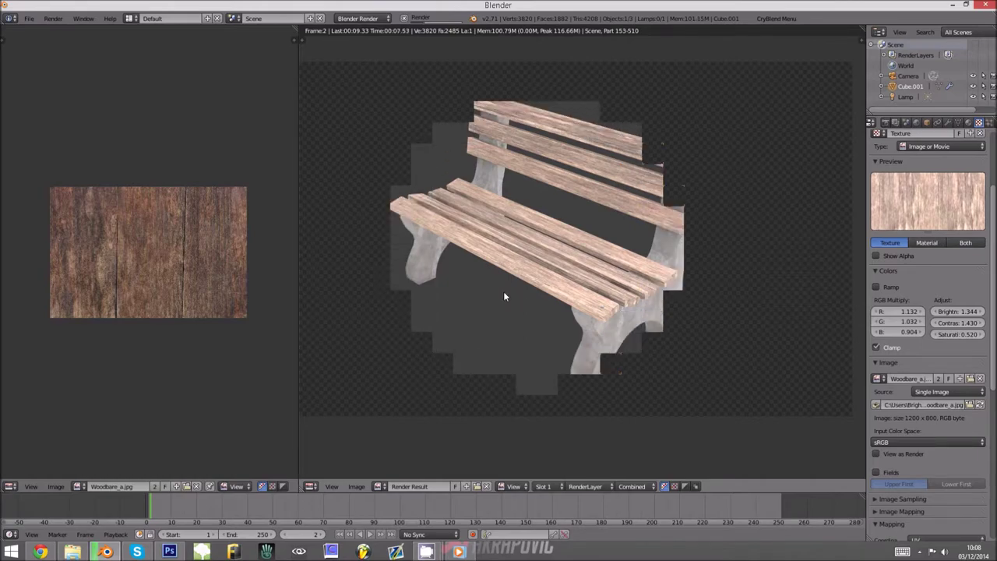
pyautogui.hotkey('alt', 'Tab')
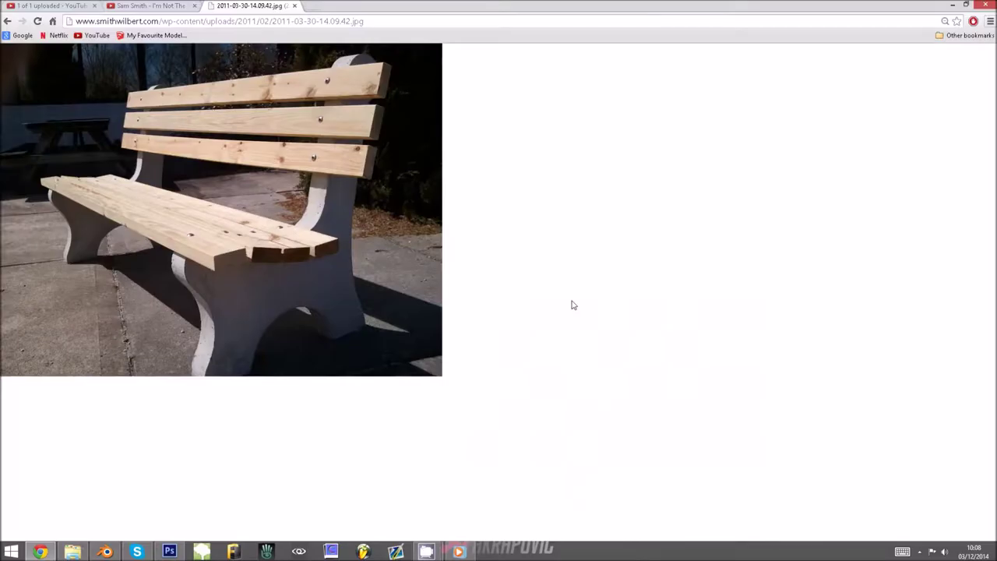
pyautogui.hotkey('alt', 'Tab')
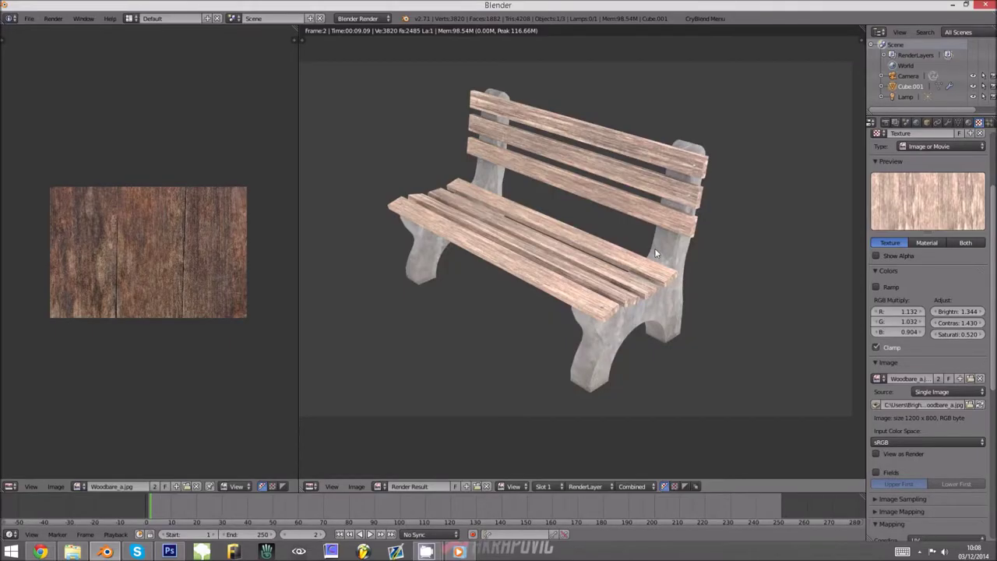
pyautogui.hotkey('alt', 'Tab')
pyautogui.hotkey('alt', 'Tab')
# Switch the render result area back to the 3D View.
pyautogui.click(315, 488)
pyautogui.click(327, 473)
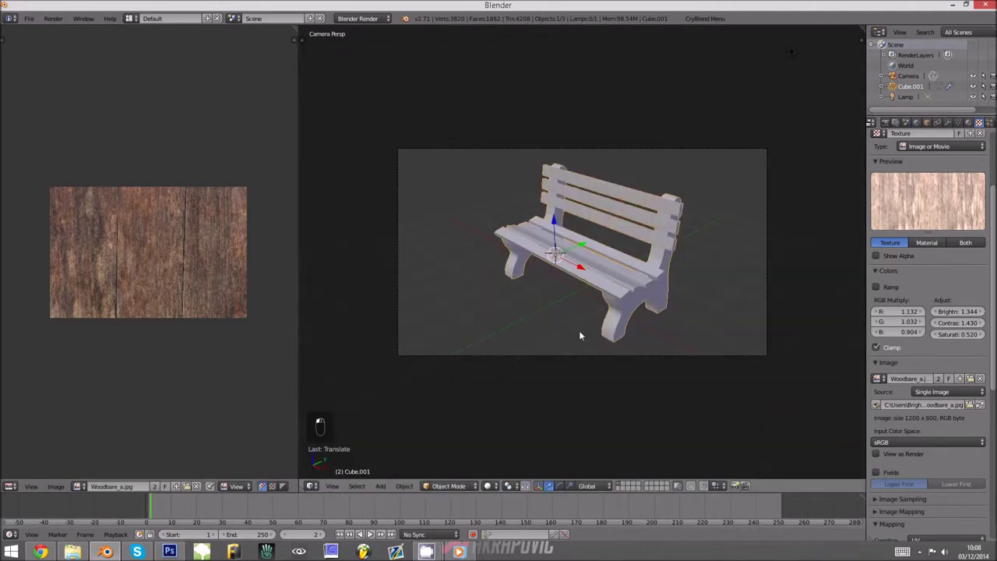
# Snap the 3D cursor to the scene's centre and add a mesh plane there.
pyautogui.hotkey('shift', 's')
pyautogui.click(565, 342)
pyautogui.hotkey('shift', 'a')
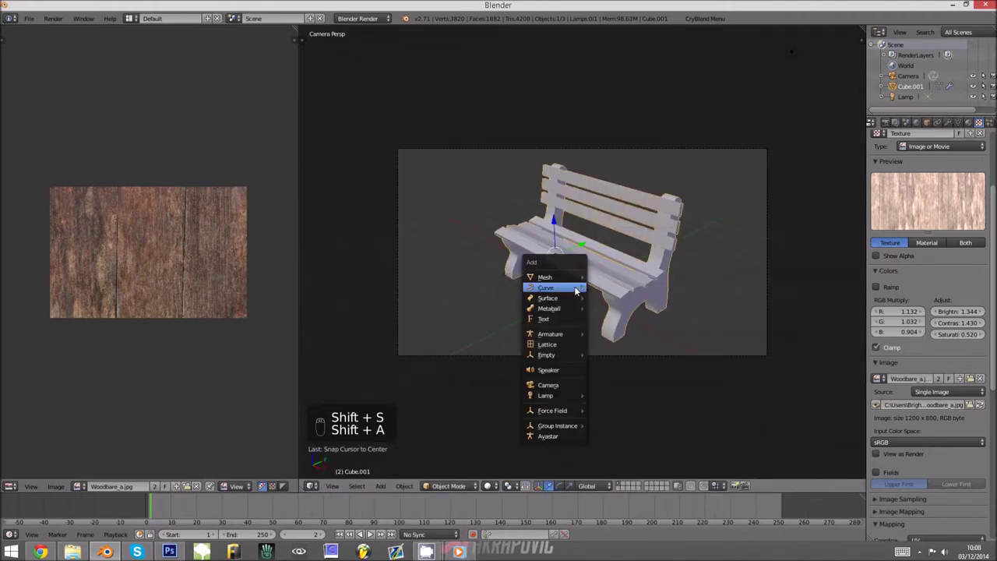
pyautogui.moveTo(578, 288)
pyautogui.click(609, 285)
# Scale the plane up repeatedly so it forms a large ground extending far beyond the bench.
pyautogui.press('s')
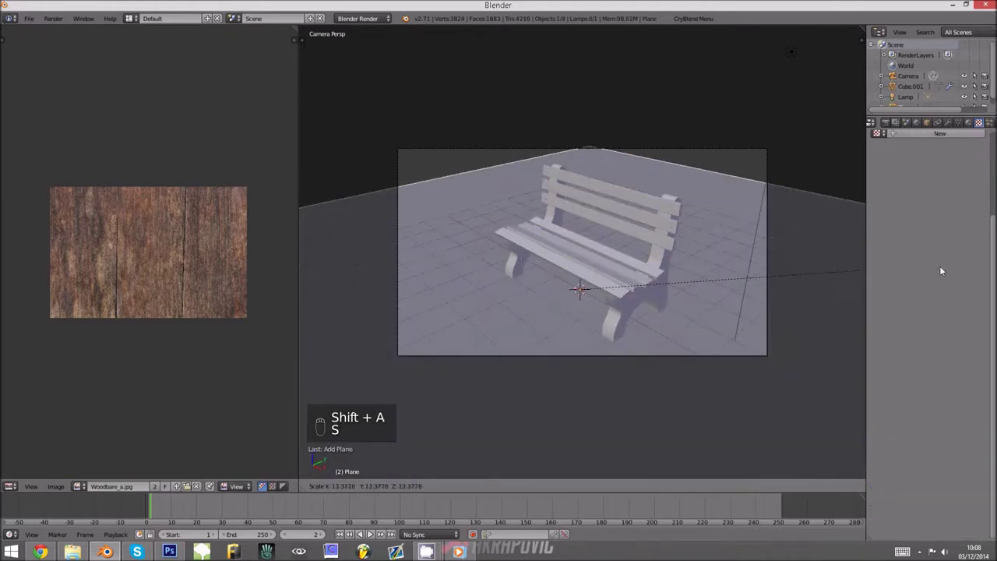
pyautogui.click(691, 289)
pyautogui.press('s')
pyautogui.click(942, 216)
pyautogui.scroll(-4, 717, 257)
pyautogui.press('s')
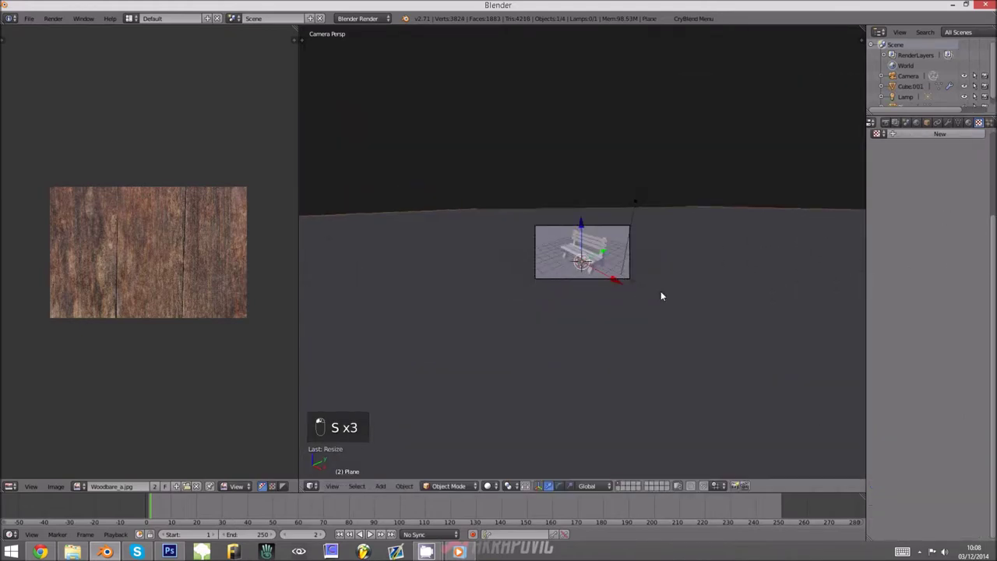
pyautogui.scroll(5, 661, 293)
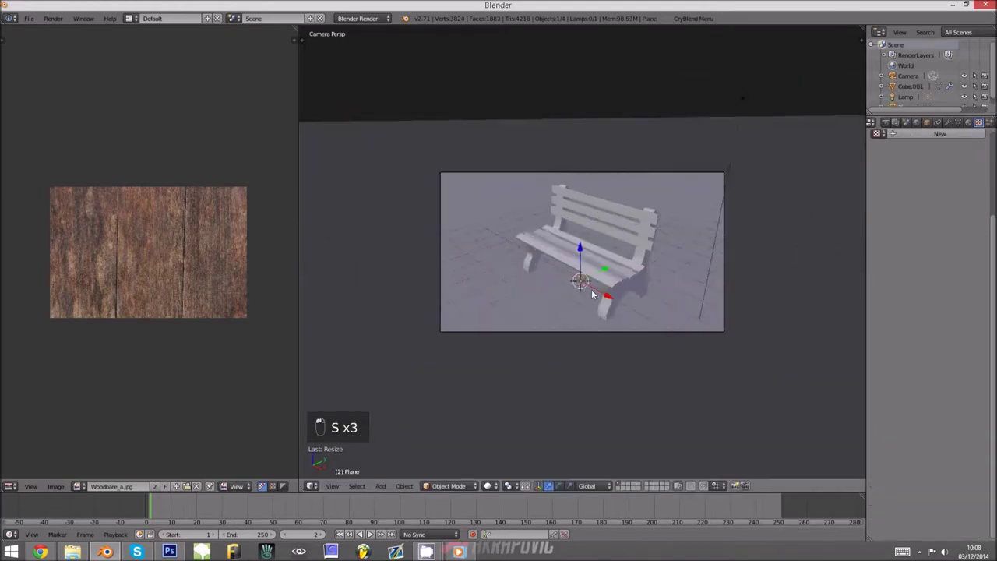
# Set the render resolution to 2048 by 2048 px.
pyautogui.click(885, 122)
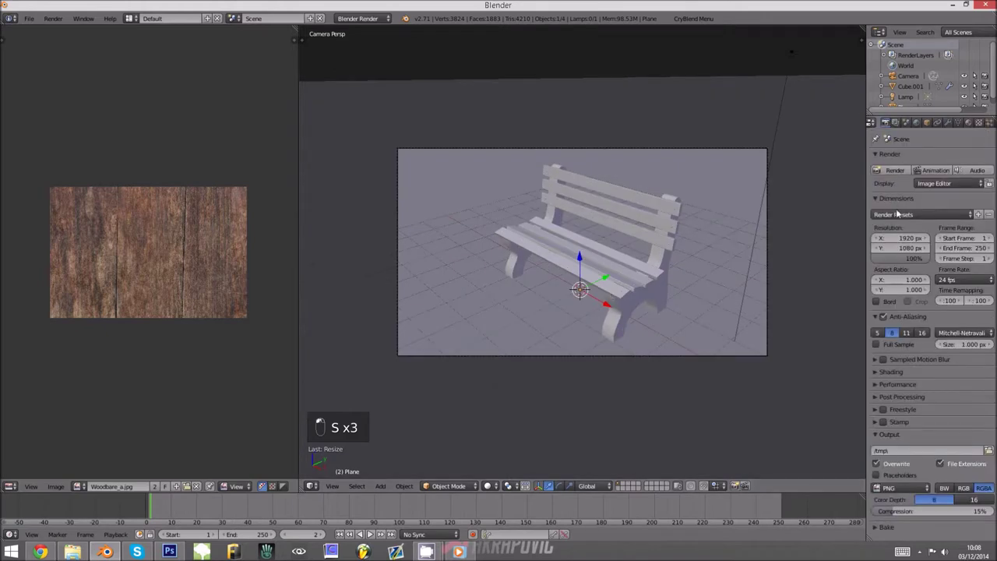
pyautogui.click(906, 239)
pyautogui.write('2048')
pyautogui.press('Tab')
pyautogui.write('2048')
pyautogui.press('Return')
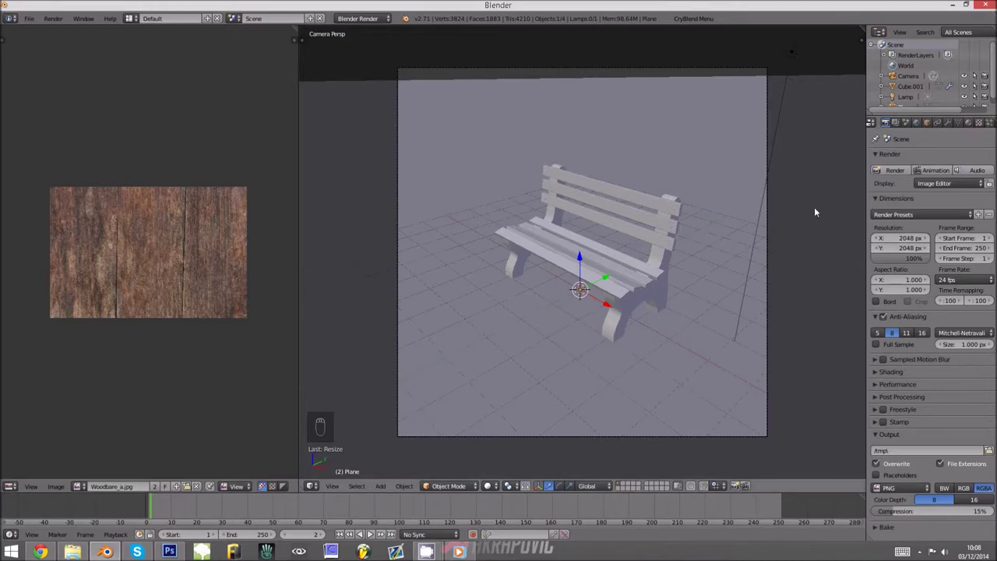
# Align the camera to a closer, more frontal perspective view of the bench and move it to centre the bench in the frame.
pyautogui.moveTo(610, 314); pyautogui.dragTo(651, 289, button='middle')
pyautogui.press('KP_5')
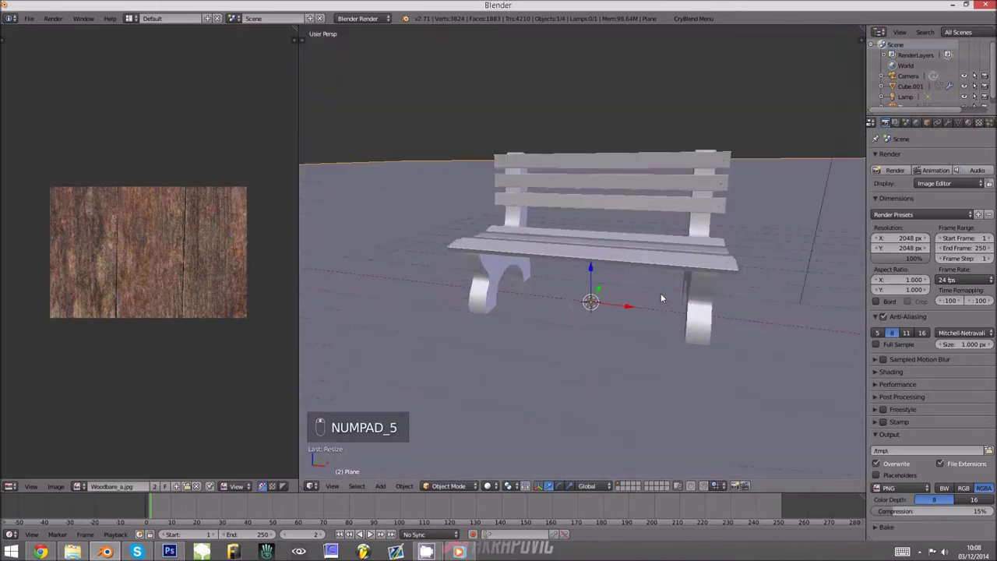
pyautogui.press('ctrl+alt+KP_0')
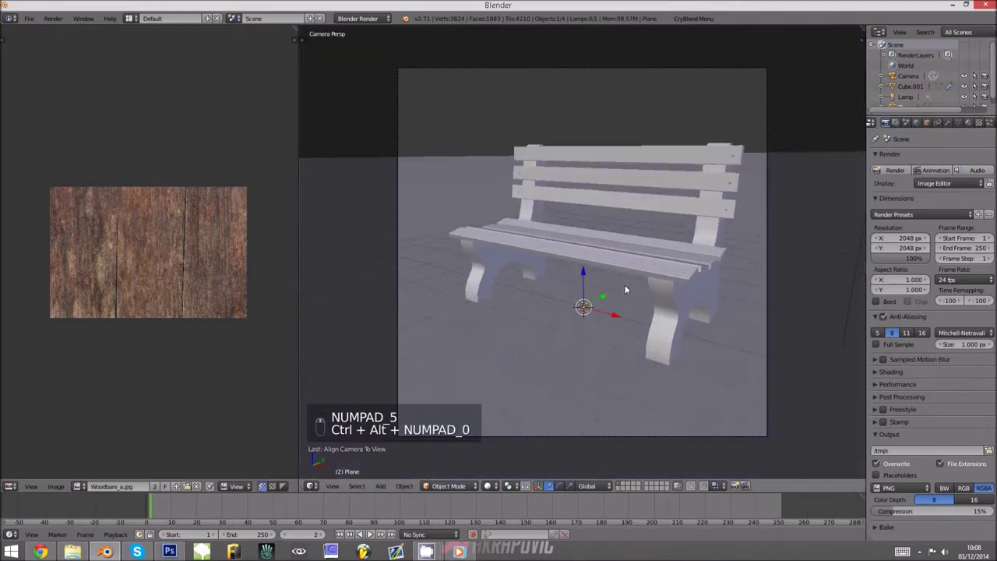
pyautogui.rightClick(579, 436)
pyautogui.press('g')
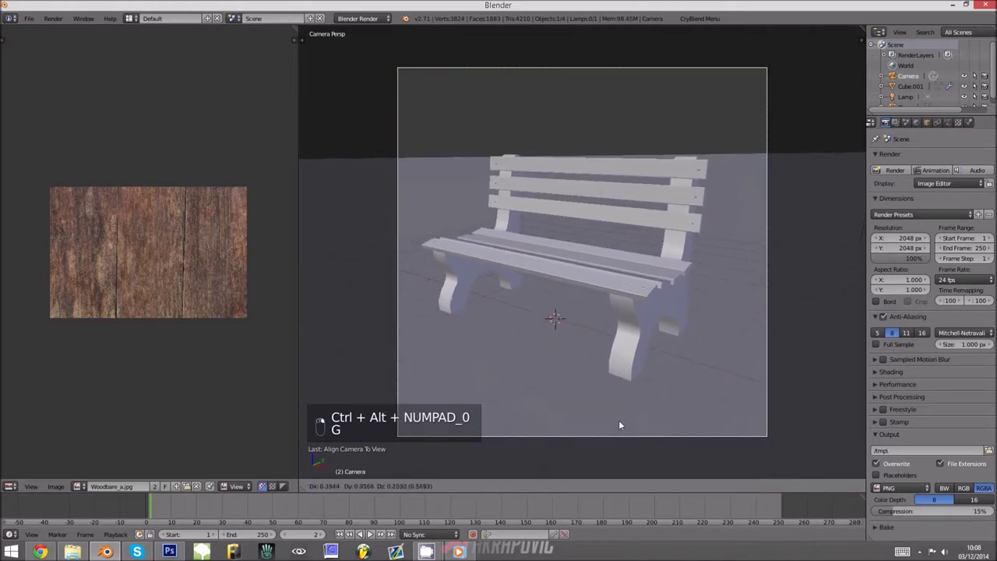
pyautogui.click(618, 420)
# Render the bench on its ground plane and examine the wood, bolts and concrete close up in the maximized render result.
pyautogui.press('F12')
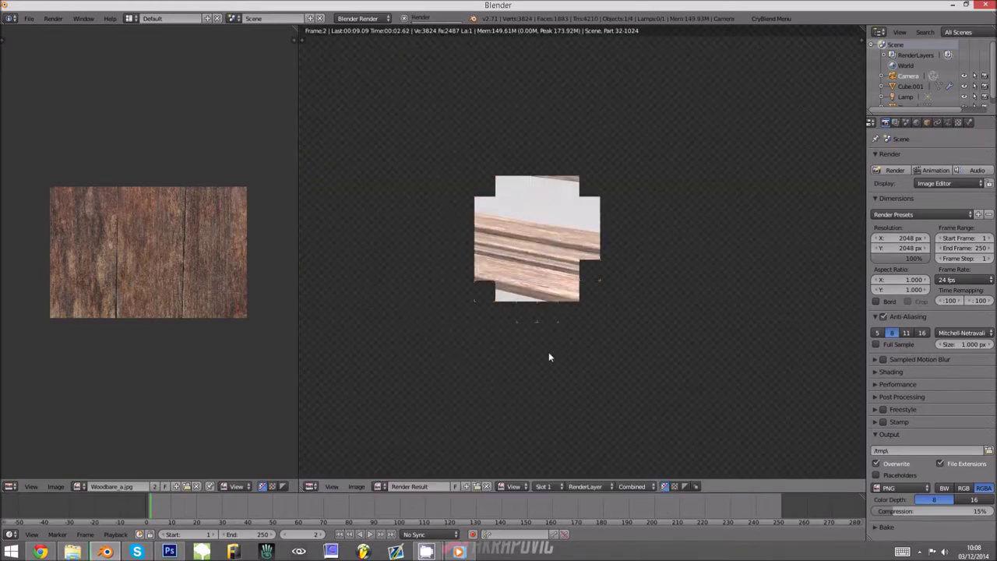
pyautogui.hotkey('ctrl', 'Up')
pyautogui.scroll(4, 456, 350)
pyautogui.scroll(-1, 456, 354)
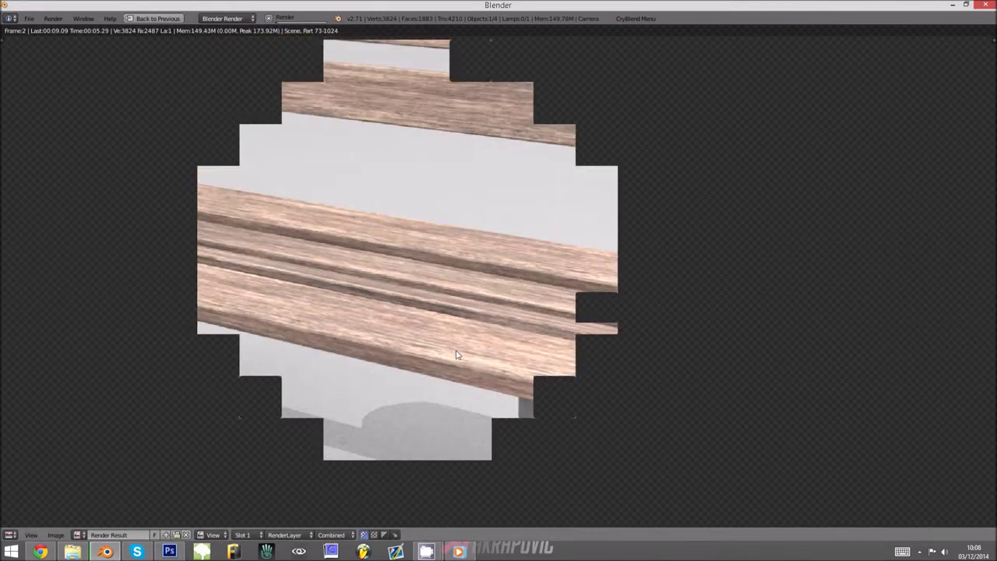
pyautogui.scroll(-1, 456, 355)
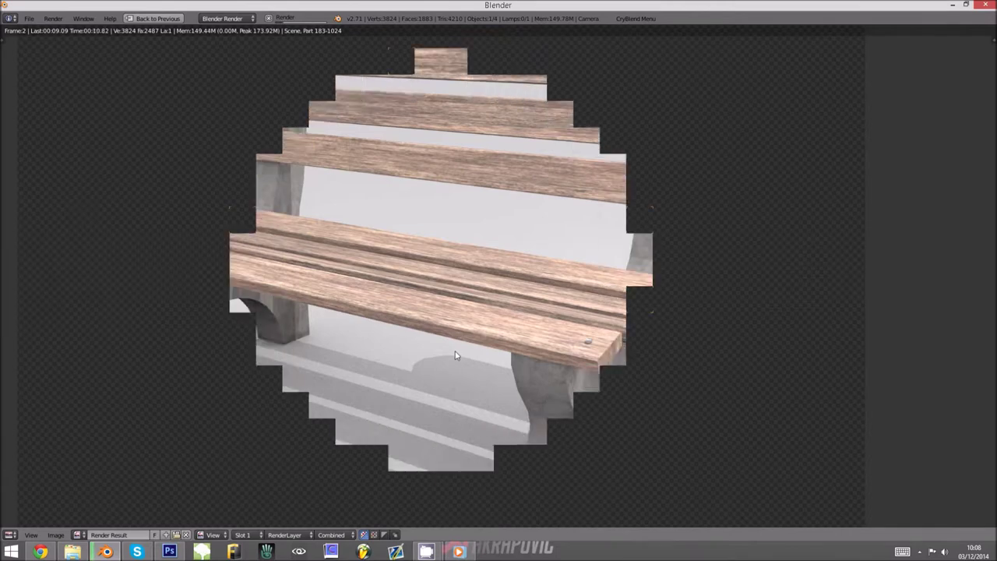
pyautogui.scroll(3, 641, 390)
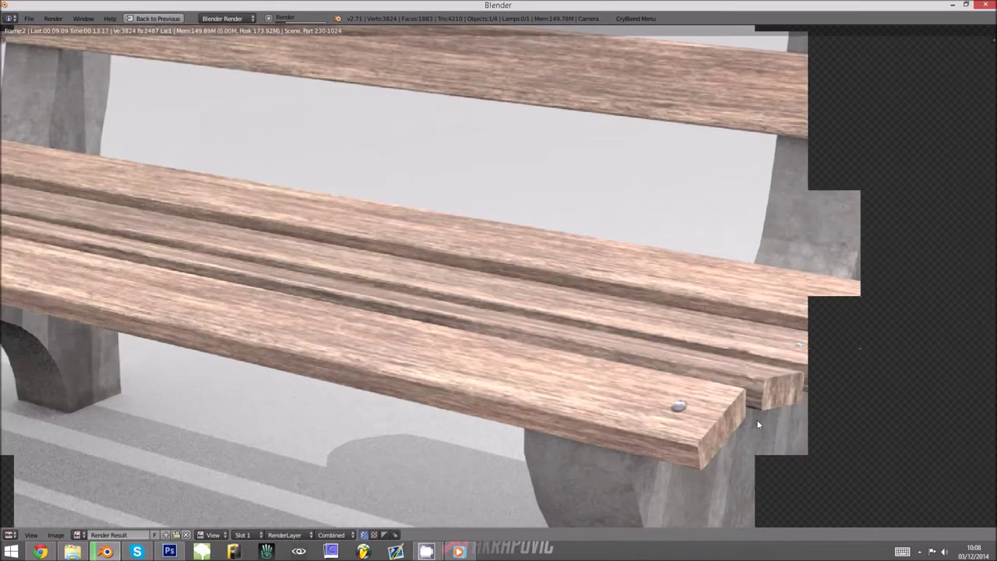
# Examine the complete bench render and leave the full-screen render result.
pyautogui.scroll(-5, 458, 347)
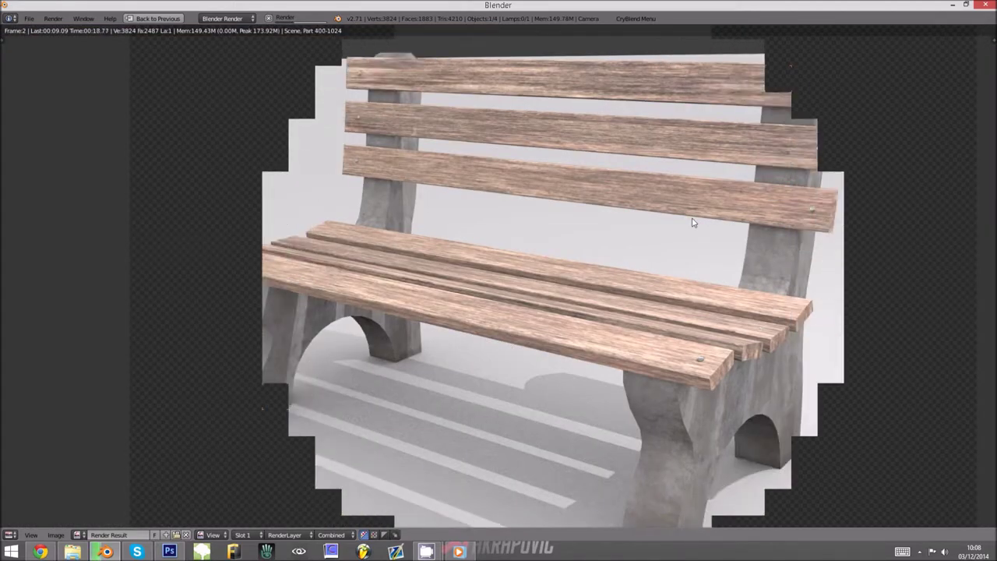
pyautogui.scroll(-1, 651, 225)
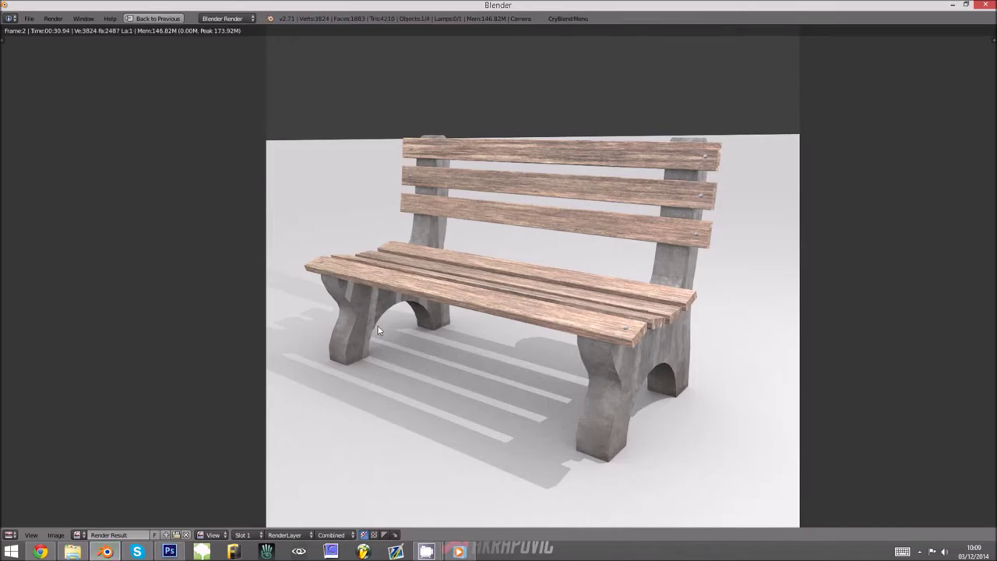
pyautogui.hotkey('alt', 'Tab')
pyautogui.hotkey('alt', 'Tab')
pyautogui.press('Escape')
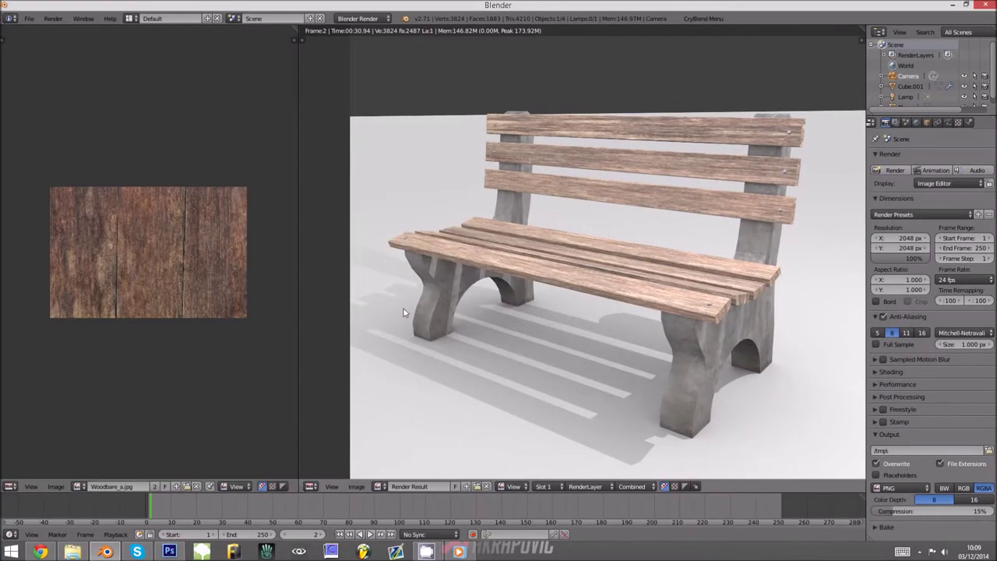
# Switch the render result area back to the 3D view and open the bench mesh in Edit Mode, isolated in local view.
pyautogui.click(311, 486)
pyautogui.click(327, 475)
pyautogui.moveTo(574, 375); pyautogui.dragTo(577, 357, button='middle')
pyautogui.rightClick(603, 353)
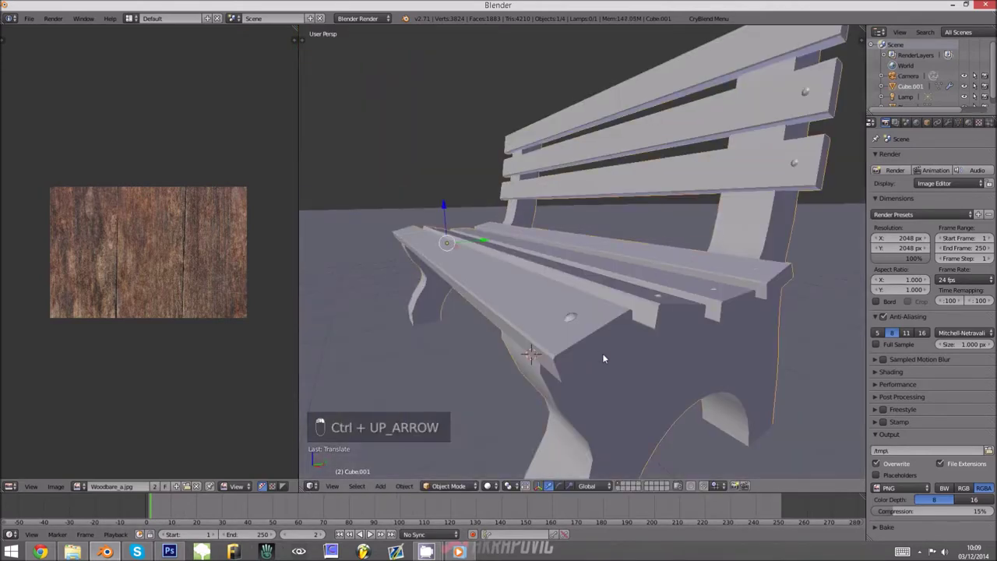
pyautogui.press('Tab')
pyautogui.press('KP_Divide')
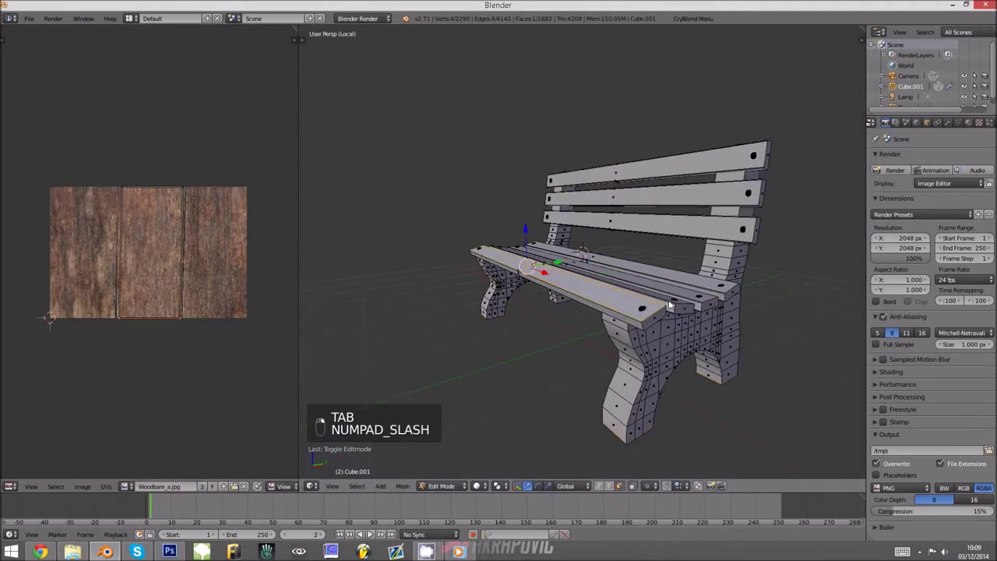
# Select all linked geometry of the backrest and seat planks and hide it, leaving the concrete supports.
pyautogui.press('KP_1')
pyautogui.press('KP_5')
pyautogui.press('c')
pyautogui.scroll(-3, 585, 148)
pyautogui.moveTo(585, 141); pyautogui.dragTo(592, 272)
pyautogui.rightClick(592, 271)
pyautogui.hotkey('ctrl', 'l')
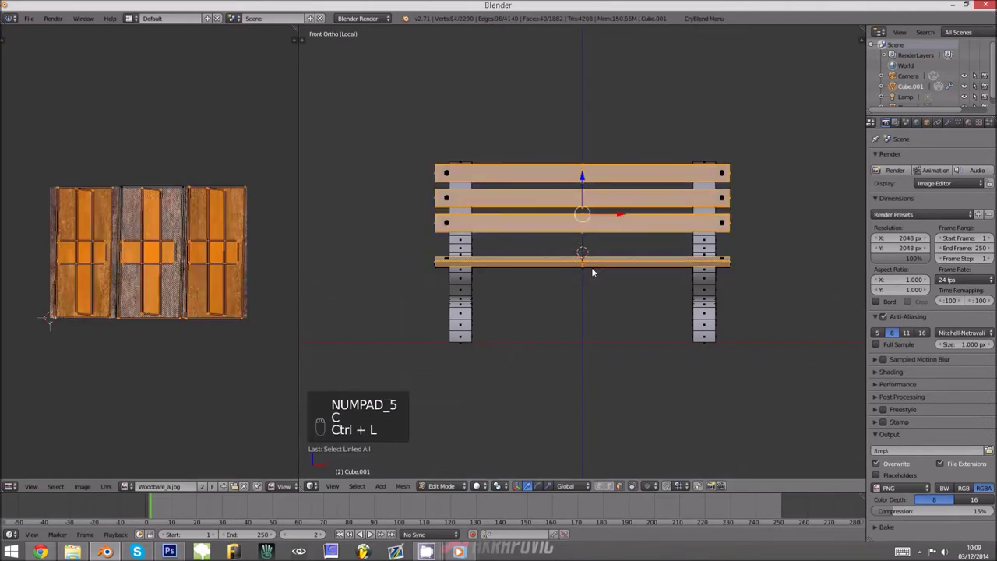
pyautogui.moveTo(591, 271)
pyautogui.mouseDown(button='middle')
pyautogui.moveTo(588, 307)
pyautogui.moveTo(590, 289)
pyautogui.mouseUp(button='middle')
pyautogui.press('c')
pyautogui.moveTo(589, 289); pyautogui.dragTo(588, 222)
pyautogui.rightClick(587, 222)
pyautogui.hotkey('ctrl', 'l')
pyautogui.press('h')
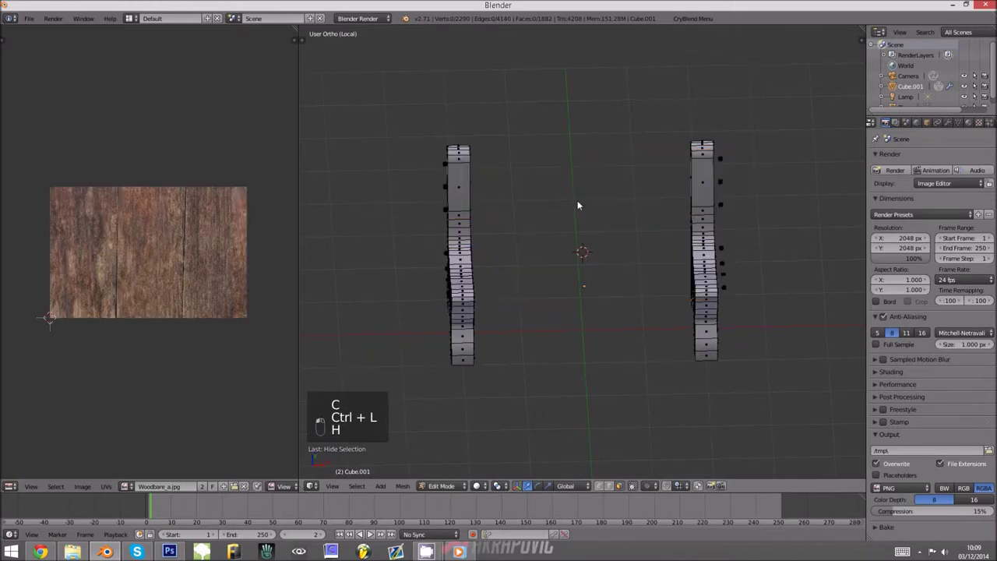
# Circle-select the bolts in the wireframe side view, extend the selection to their linked geometry, and hide them.
pyautogui.press('KP_3')
pyautogui.press('c')
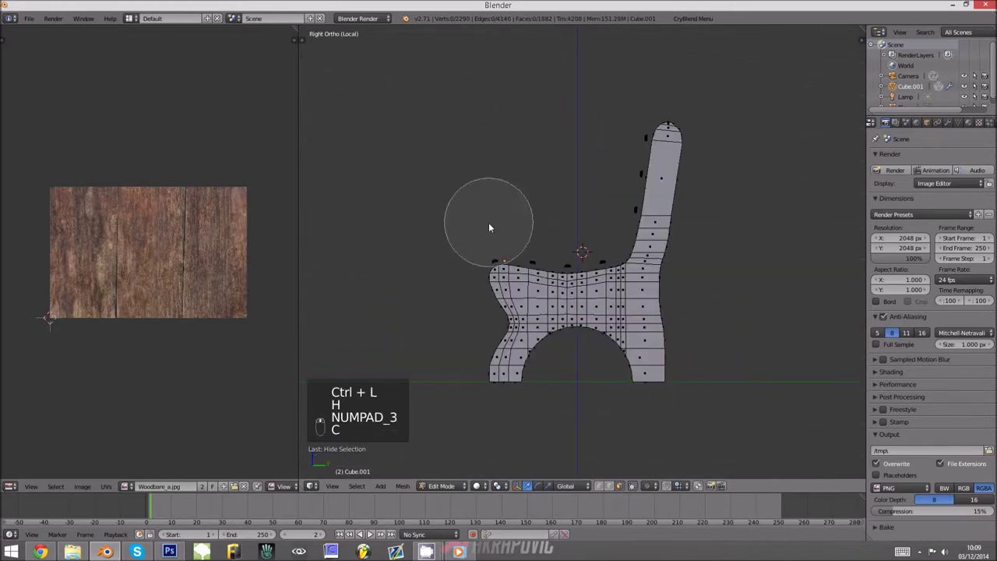
pyautogui.press('z')
pyautogui.press('c')
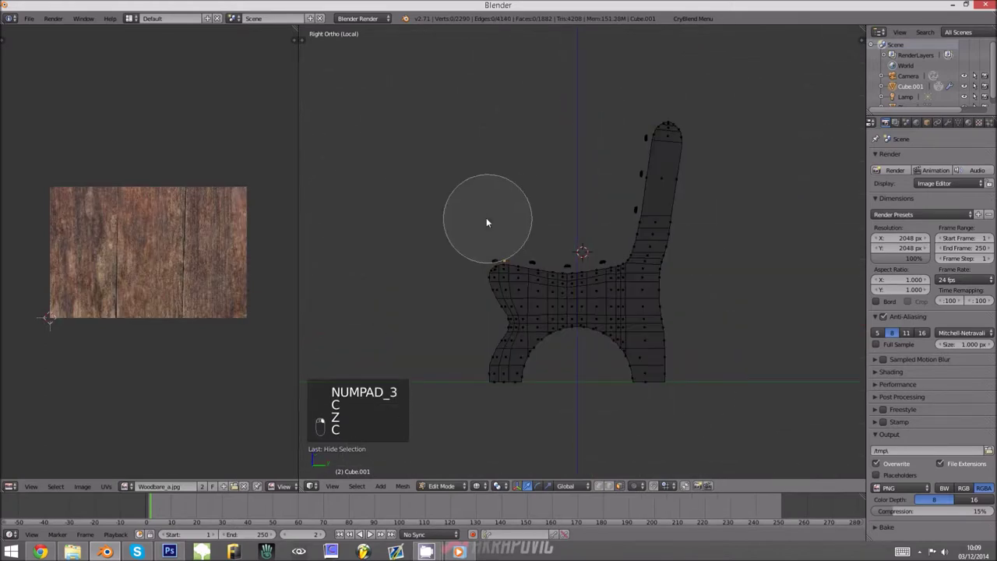
pyautogui.moveTo(481, 219)
pyautogui.mouseDown()
pyautogui.moveTo(511, 221)
pyautogui.moveTo(558, 248)
pyautogui.moveTo(596, 240)
pyautogui.moveTo(614, 212)
pyautogui.moveTo(621, 153)
pyautogui.mouseUp()
pyautogui.scroll(5, 534, 226)
pyautogui.rightClick(624, 148)
pyautogui.hotkey('ctrl', 'l')
pyautogui.press('h')
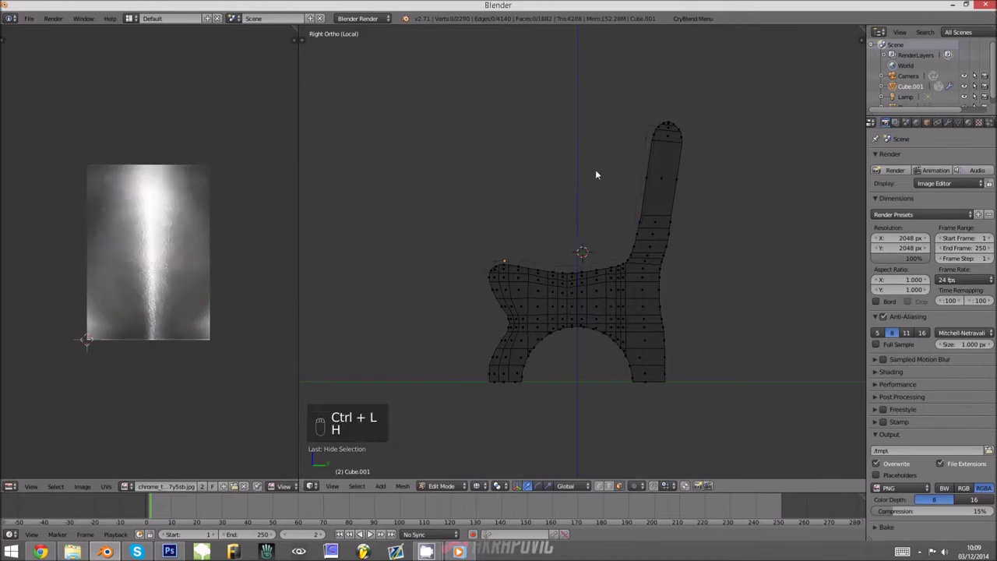
# Return to solid shading and select the outline edge loops along one support's seat, backrest and front leg.
pyautogui.press('z')
pyautogui.press('Tab')
pyautogui.moveTo(595, 170)
pyautogui.mouseDown(button='middle')
pyautogui.moveTo(555, 296)
pyautogui.moveTo(586, 293)
pyautogui.mouseUp(button='middle')
pyautogui.press('Tab')
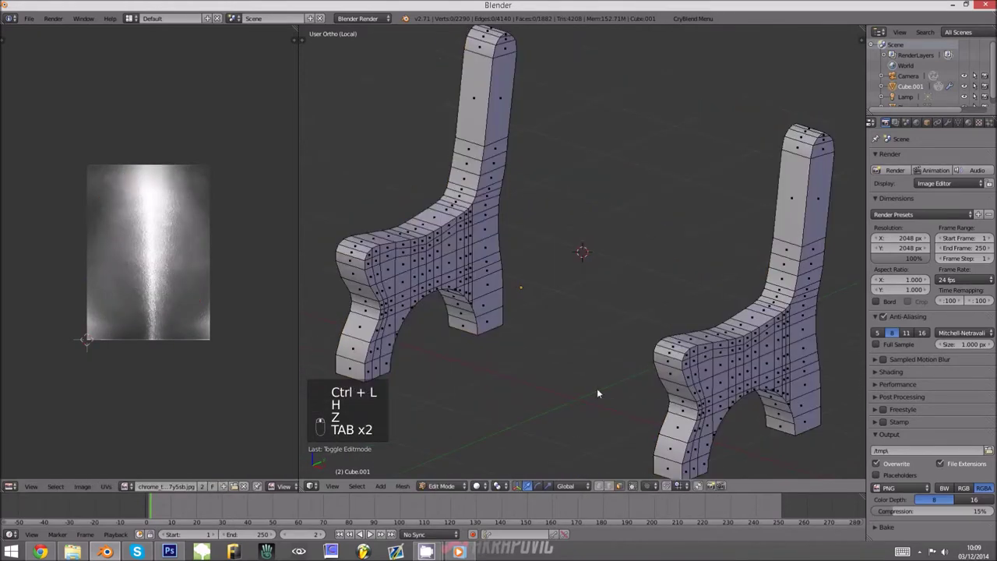
pyautogui.keyDown('alt'); pyautogui.rightClick(451, 223); pyautogui.keyUp('alt')
pyautogui.keyDown('alt'); pyautogui.keyDown('shift'); pyautogui.rightClick(488, 121); pyautogui.keyUp('shift'); pyautogui.keyUp('alt')
pyautogui.keyDown('alt'); pyautogui.keyDown('shift'); pyautogui.rightClick(510, 87); pyautogui.keyUp('shift'); pyautogui.keyUp('alt')
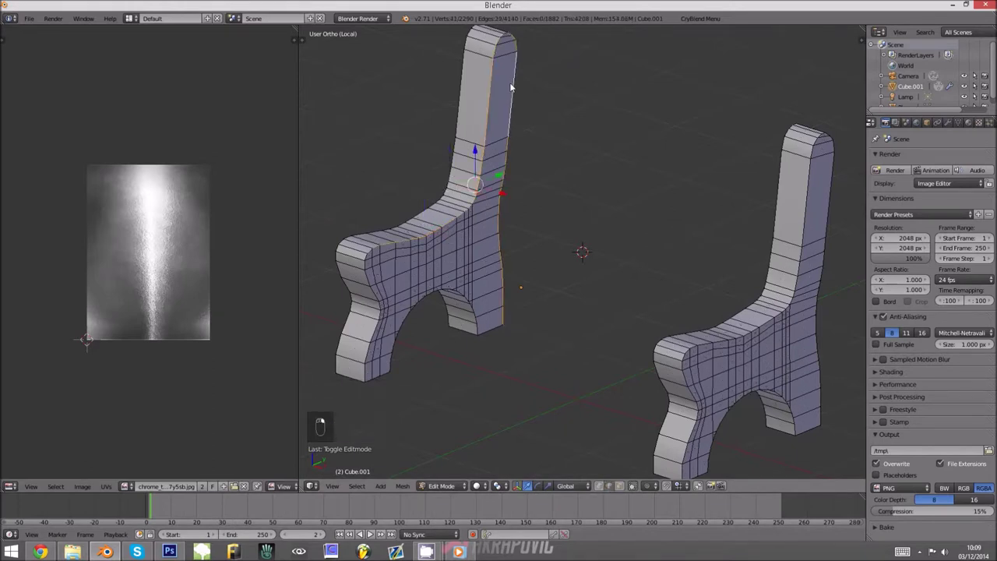
pyautogui.keyDown('alt'); pyautogui.keyDown('shift'); pyautogui.rightClick(371, 331); pyautogui.keyUp('shift'); pyautogui.keyUp('alt')
pyautogui.keyDown('alt'); pyautogui.keyDown('shift'); pyautogui.rightClick(412, 322); pyautogui.keyUp('shift'); pyautogui.keyUp('alt')
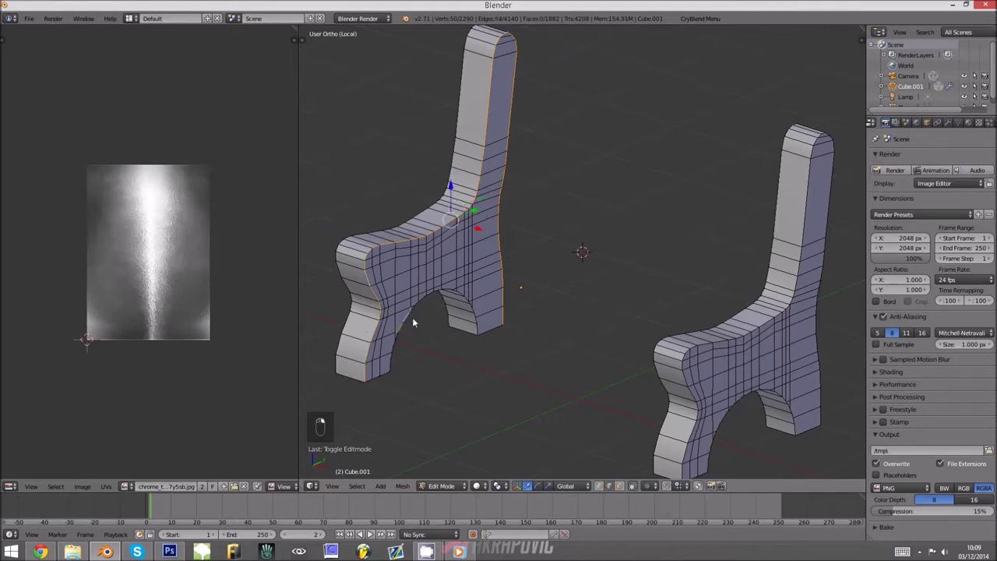
pyautogui.hotkey('ctrl', 'z')
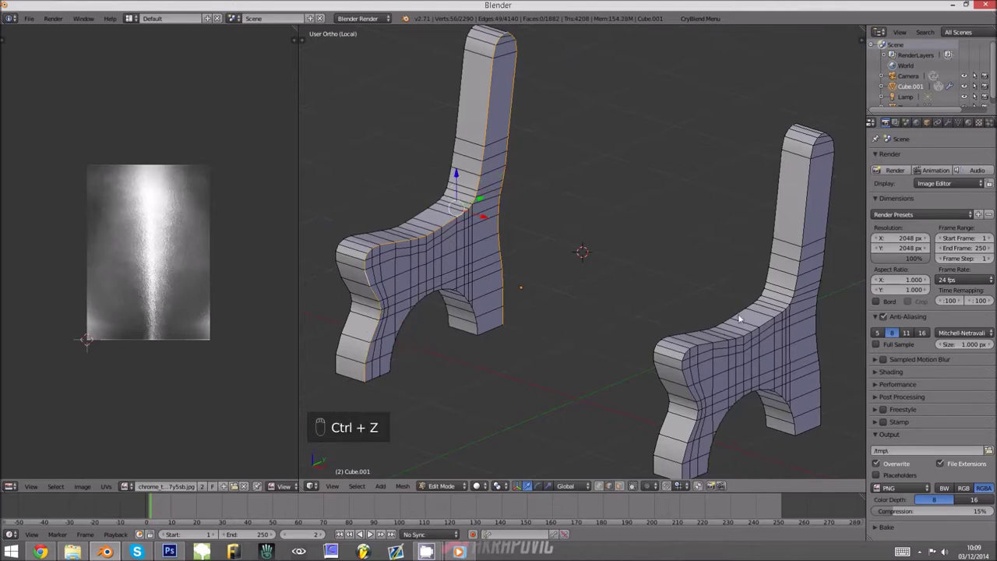
# Add the edge loops along the second support's seat and backrest to the selection.
pyautogui.keyDown('alt'); pyautogui.keyDown('shift'); pyautogui.rightClick(775, 224); pyautogui.keyUp('shift'); pyautogui.keyUp('alt')
pyautogui.keyDown('alt'); pyautogui.keyDown('shift'); pyautogui.rightClick(809, 151); pyautogui.keyUp('shift'); pyautogui.keyUp('alt')
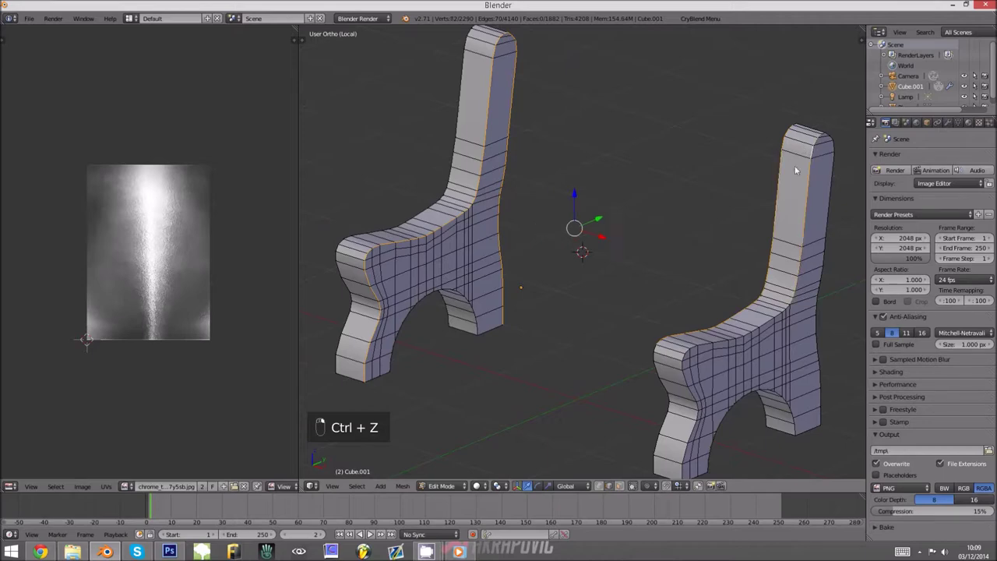
pyautogui.keyDown('alt'); pyautogui.keyDown('shift'); pyautogui.rightClick(827, 220); pyautogui.keyUp('shift'); pyautogui.keyUp('alt')
pyautogui.moveTo(828, 227); pyautogui.dragTo(763, 230, button='middle')
pyautogui.scroll(2, 763, 231)
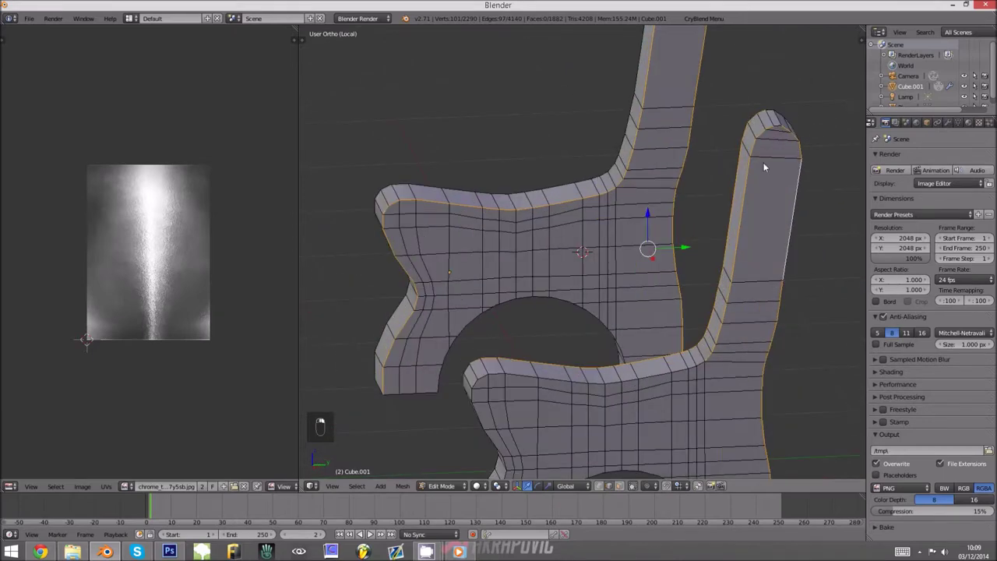
pyautogui.moveTo(770, 111); pyautogui.dragTo(674, 290, button='middle')
pyautogui.keyDown('alt'); pyautogui.keyDown('shift'); pyautogui.rightClick(529, 217); pyautogui.keyUp('shift'); pyautogui.keyUp('alt')
pyautogui.scroll(-3, 527, 240)
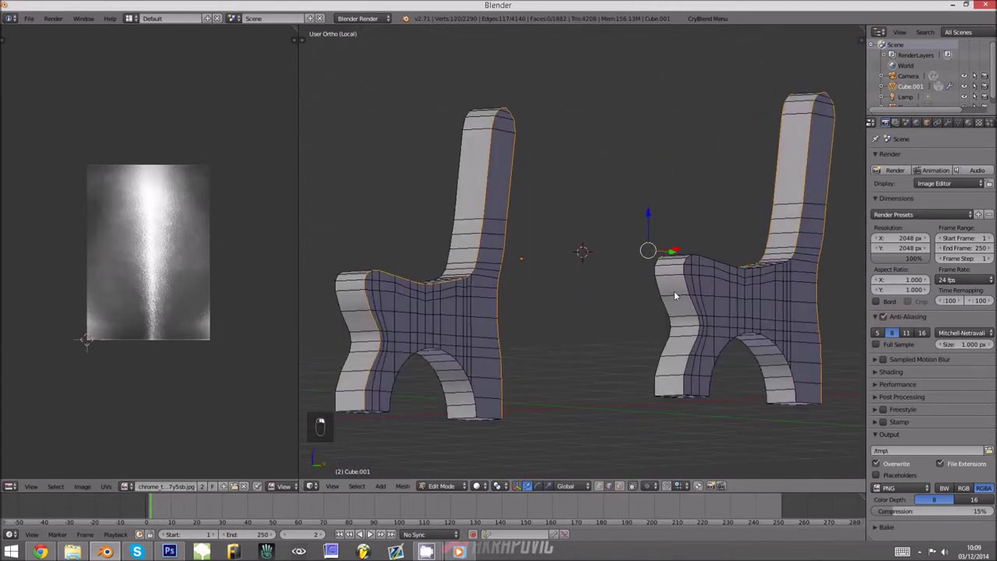
# Add the remaining front-leg and outer outline edge loops of the second support to the selection.
pyautogui.scroll(3, 701, 296)
pyautogui.keyDown('alt'); pyautogui.keyDown('shift'); pyautogui.rightClick(721, 319); pyautogui.keyUp('shift'); pyautogui.keyUp('alt')
pyautogui.keyDown('shift'); pyautogui.moveTo(718, 322); pyautogui.dragTo(717, 271, button='middle'); pyautogui.keyUp('shift')
pyautogui.keyDown('alt'); pyautogui.keyDown('shift'); pyautogui.rightClick(751, 449); pyautogui.keyUp('shift'); pyautogui.keyUp('alt')
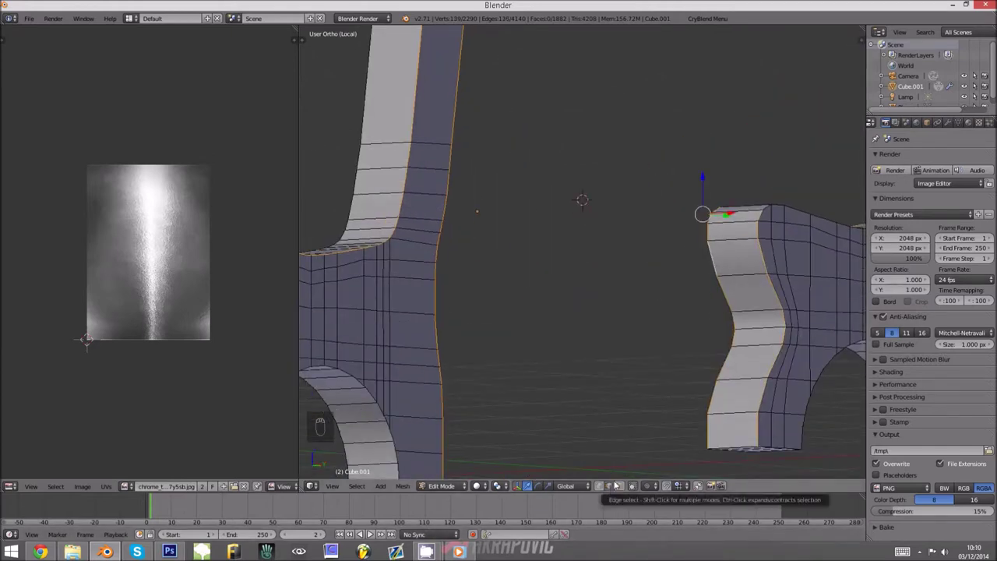
pyautogui.moveTo(661, 414); pyautogui.dragTo(673, 357, button='middle')
pyautogui.scroll(-2, 673, 356)
pyautogui.scroll(4, 656, 384)
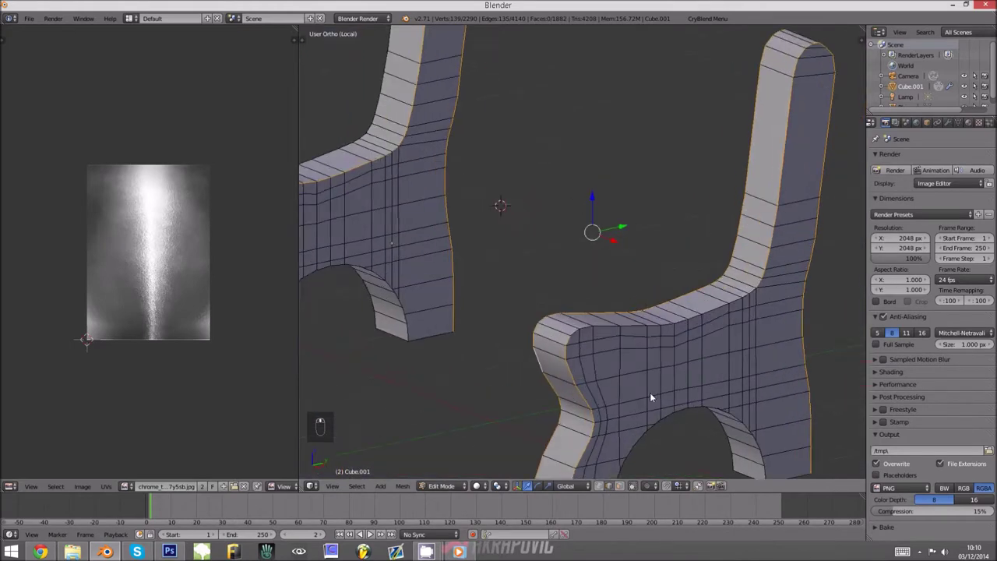
pyautogui.keyDown('alt'); pyautogui.keyDown('shift'); pyautogui.rightClick(771, 336); pyautogui.keyUp('shift'); pyautogui.keyUp('alt')
pyautogui.scroll(-5, 582, 417)
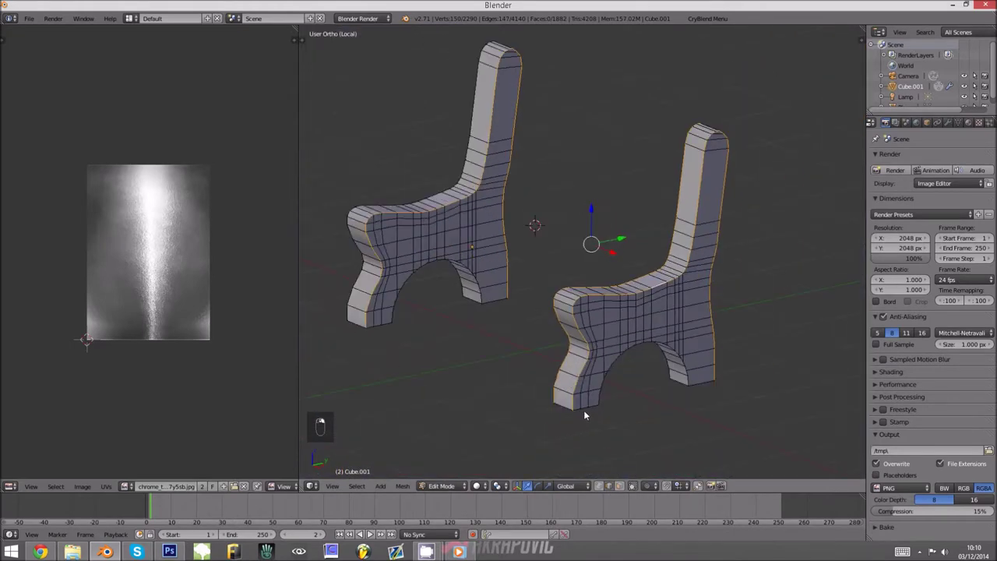
# Add the bottom edges of the supports' feet to the selection.
pyautogui.rightClick(697, 378)
pyautogui.hotkey('ctrl', 'z')
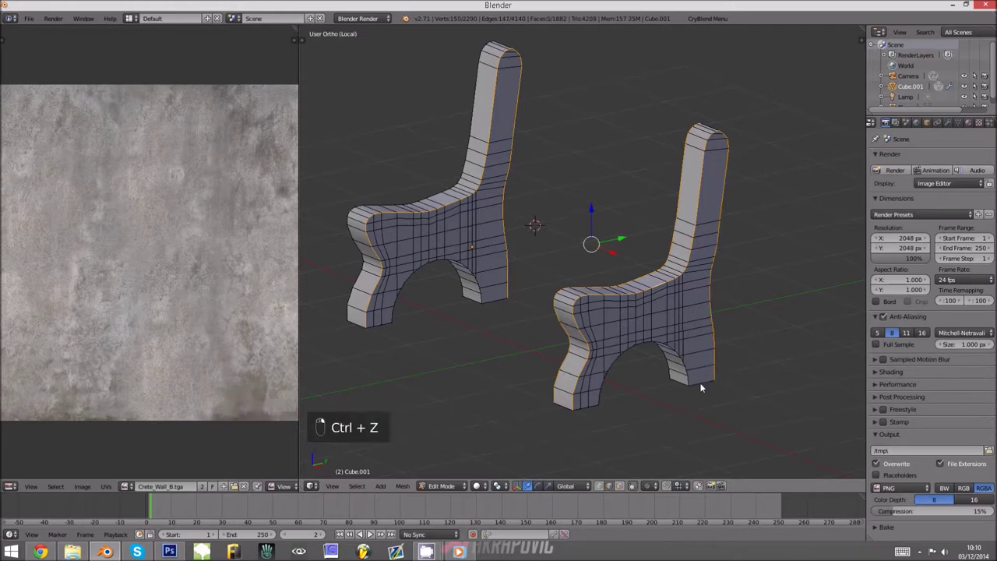
pyautogui.keyDown('shift'); pyautogui.scroll(-2, 633, 398); pyautogui.keyUp('shift')
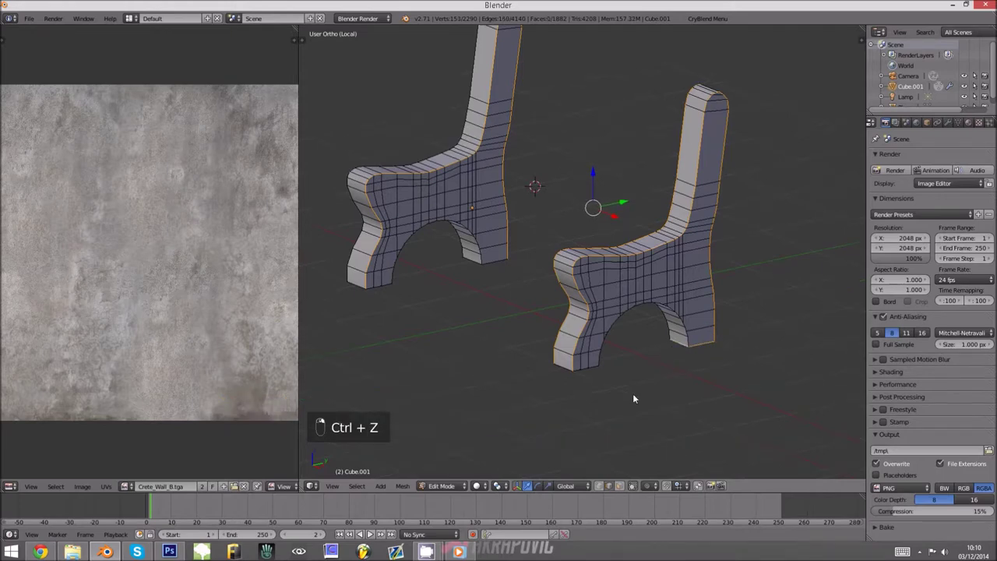
pyautogui.keyDown('shift'); pyautogui.rightClick(480, 268); pyautogui.keyUp('shift')
pyautogui.keyDown('shift'); pyautogui.rightClick(473, 260); pyautogui.keyUp('shift')
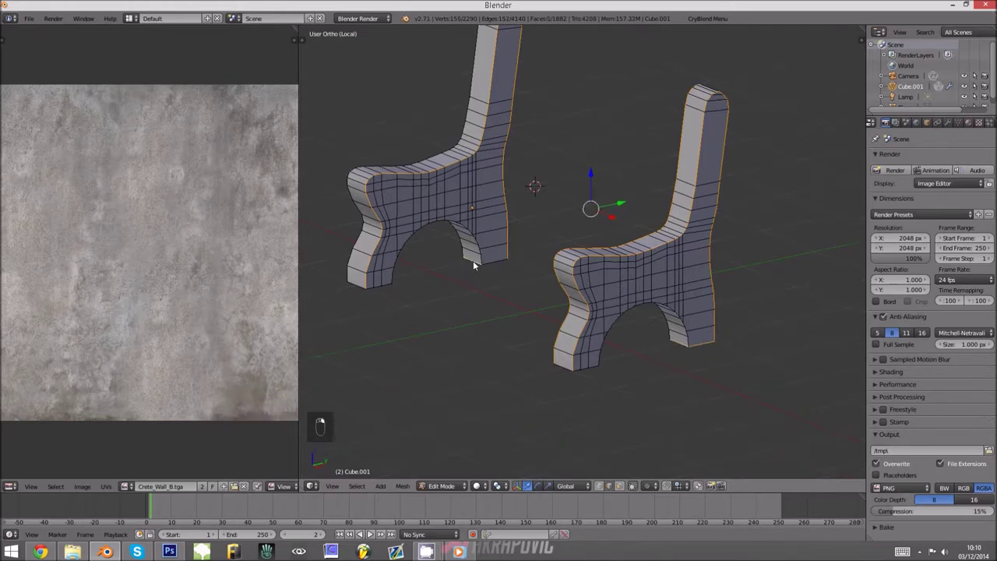
# Add the outline edge loops on the opposite side of the supports, including the backrest top.
pyautogui.moveTo(500, 268); pyautogui.dragTo(410, 267, button='middle')
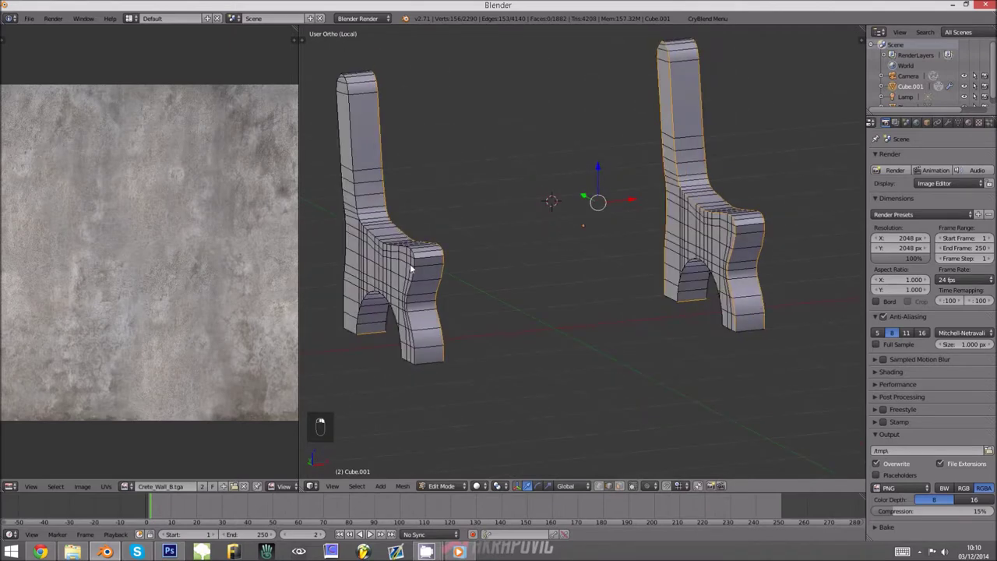
pyautogui.keyDown('alt'); pyautogui.keyDown('shift'); pyautogui.rightClick(373, 236); pyautogui.keyUp('shift'); pyautogui.keyUp('alt')
pyautogui.keyDown('alt'); pyautogui.keyDown('shift'); pyautogui.rightClick(353, 152); pyautogui.keyUp('shift'); pyautogui.keyUp('alt')
pyautogui.moveTo(354, 150); pyautogui.dragTo(505, 252, button='middle')
pyautogui.scroll(3, 505, 252)
pyautogui.keyDown('alt'); pyautogui.keyDown('shift'); pyautogui.rightClick(493, 233); pyautogui.keyUp('shift'); pyautogui.keyUp('alt')
pyautogui.keyDown('shift'); pyautogui.rightClick(503, 171); pyautogui.keyUp('shift')
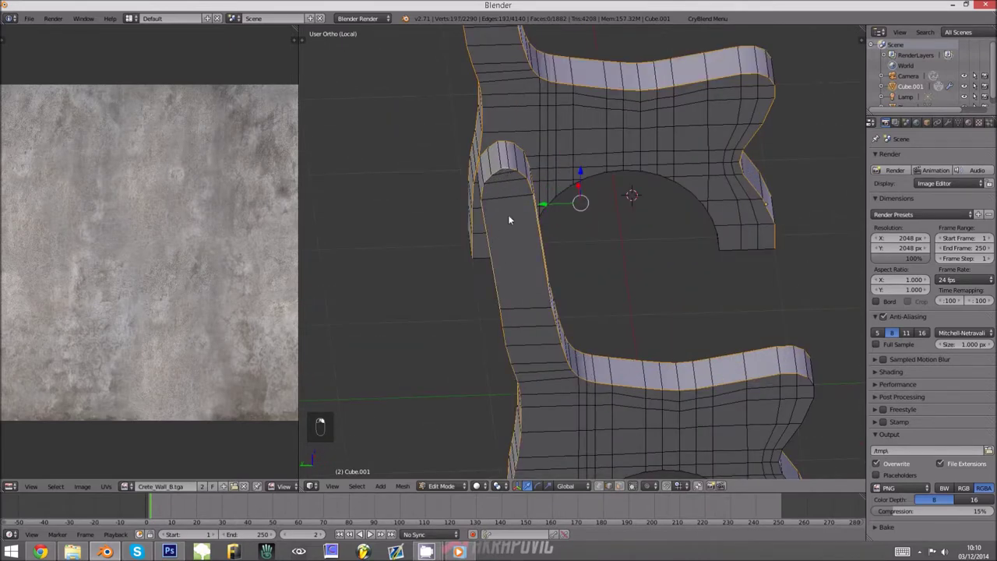
# Add the bottom edges of the rear and front feet on the supports' opposite side to the selection.
pyautogui.keyDown('shift'); pyautogui.scroll(-9, 515, 265); pyautogui.keyUp('shift')
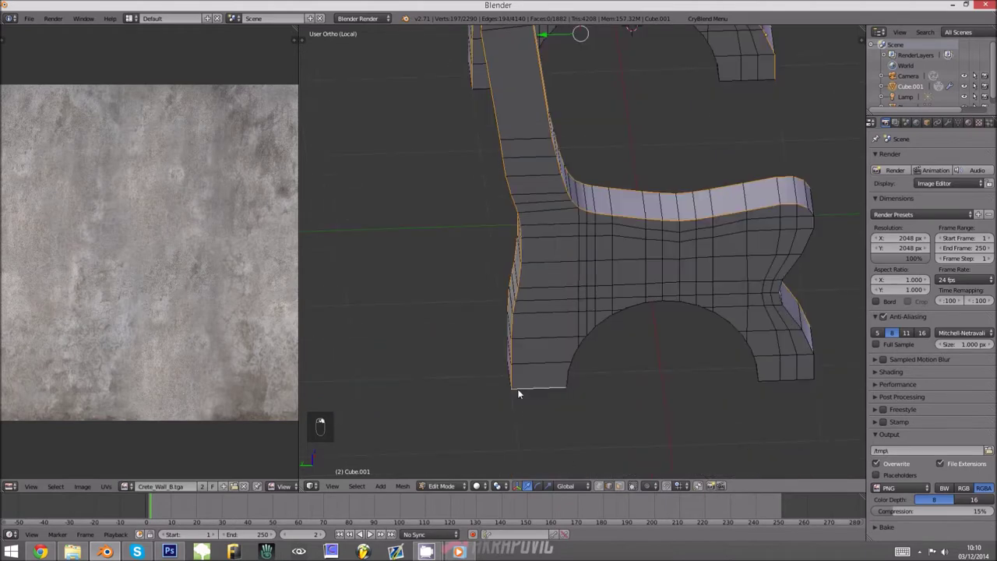
pyautogui.moveTo(518, 393); pyautogui.dragTo(610, 381, button='middle')
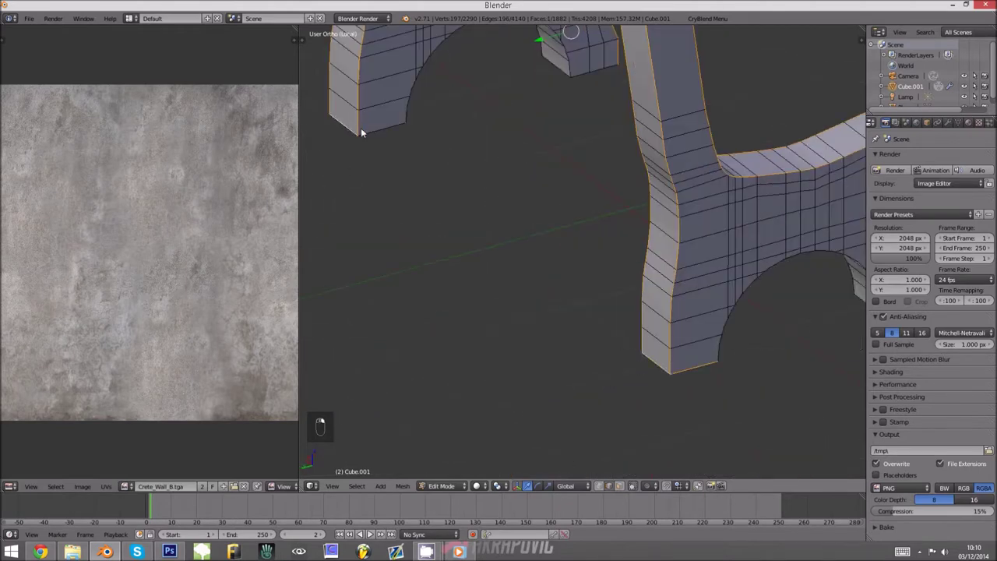
pyautogui.moveTo(729, 315); pyautogui.dragTo(679, 311, button='middle')
pyautogui.keyDown('shift'); pyautogui.rightClick(654, 364); pyautogui.keyUp('shift')
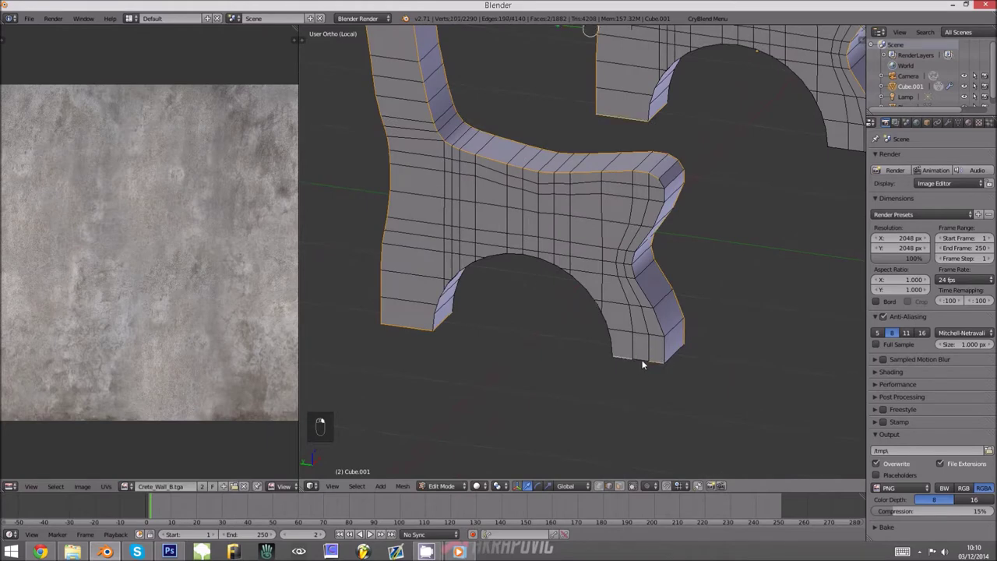
pyautogui.moveTo(577, 376); pyautogui.dragTo(755, 269, button='middle')
# Maximize the 3D view and add the edges along the front half of one support's arch to the selection.
pyautogui.hotkey('ctrl', 'Up')
pyautogui.moveTo(824, 266); pyautogui.dragTo(348, 129, button='middle')
pyautogui.keyDown('shift'); pyautogui.scroll(9, 278, 157); pyautogui.keyUp('shift')
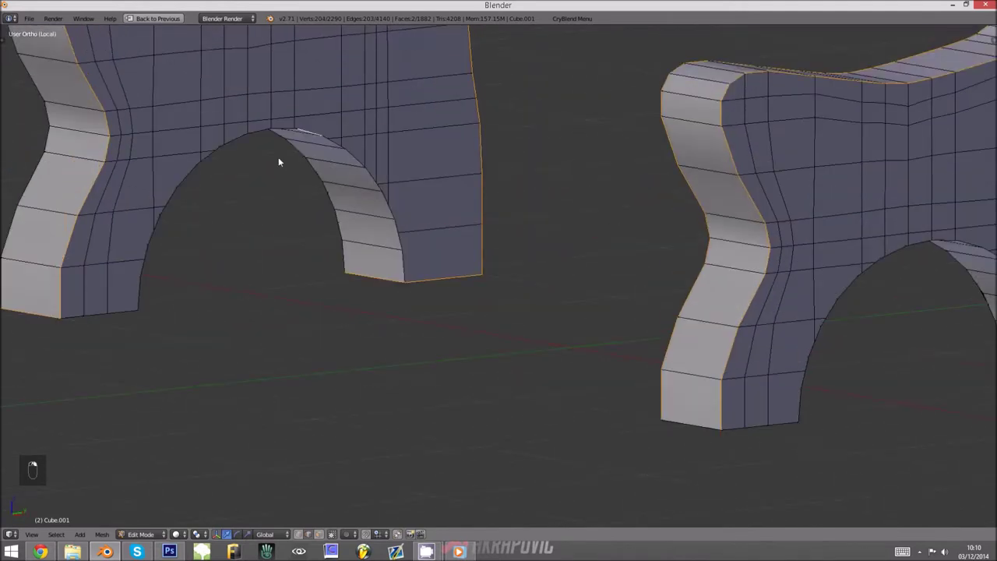
pyautogui.keyDown('ctrl'); pyautogui.scroll(-13, 279, 164); pyautogui.keyUp('ctrl')
pyautogui.moveTo(318, 334); pyautogui.dragTo(289, 391, button='middle')
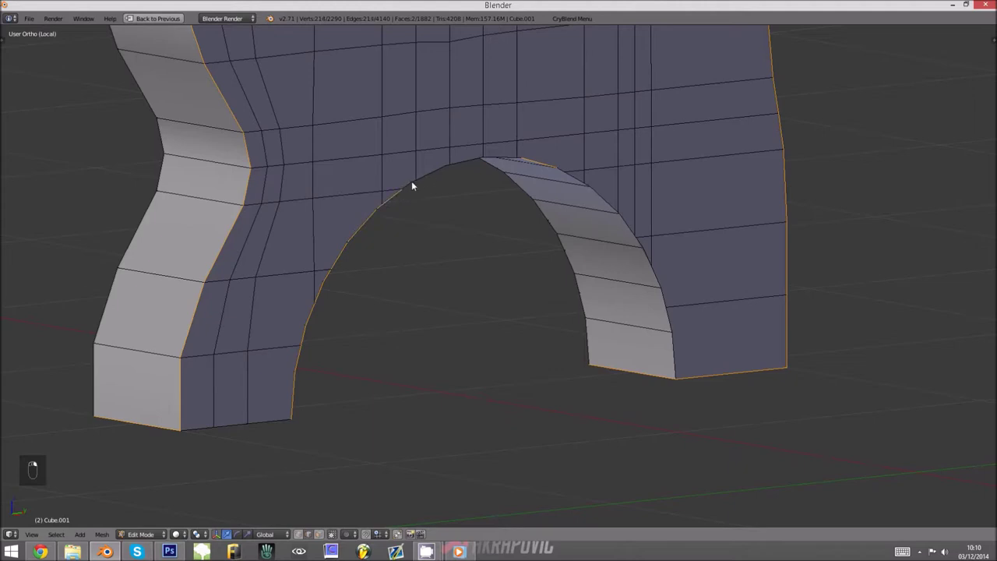
pyautogui.hotkey('ctrl', 'z')
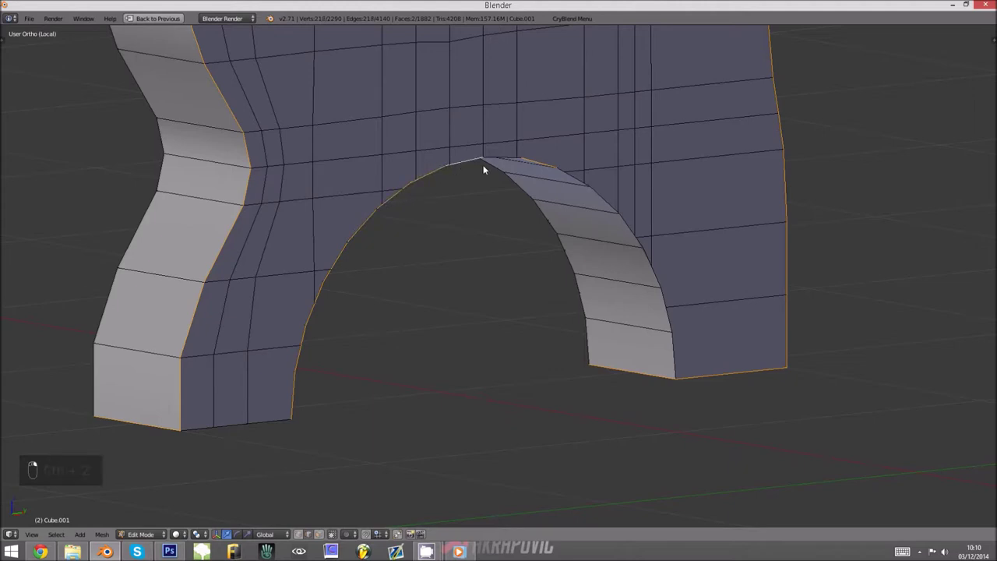
# Add the edges across the top of the same support's arch to the selection.
pyautogui.scroll(4, 481, 164)
pyautogui.scroll(-2, 474, 186)
pyautogui.keyDown('shift'); pyautogui.scroll(4, 550, 105); pyautogui.keyUp('shift')
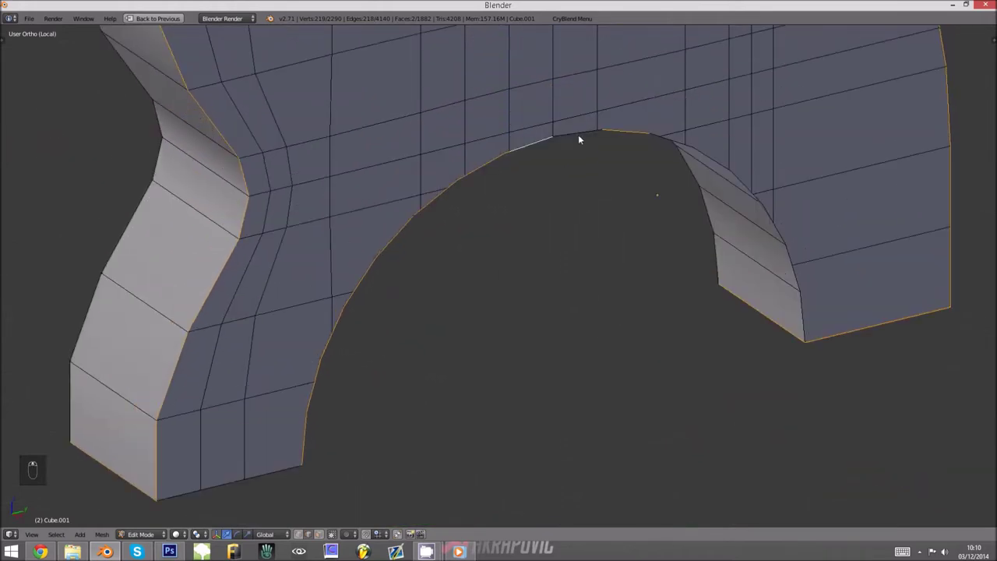
pyautogui.scroll(-2, 592, 168)
pyautogui.scroll(5, 483, 195)
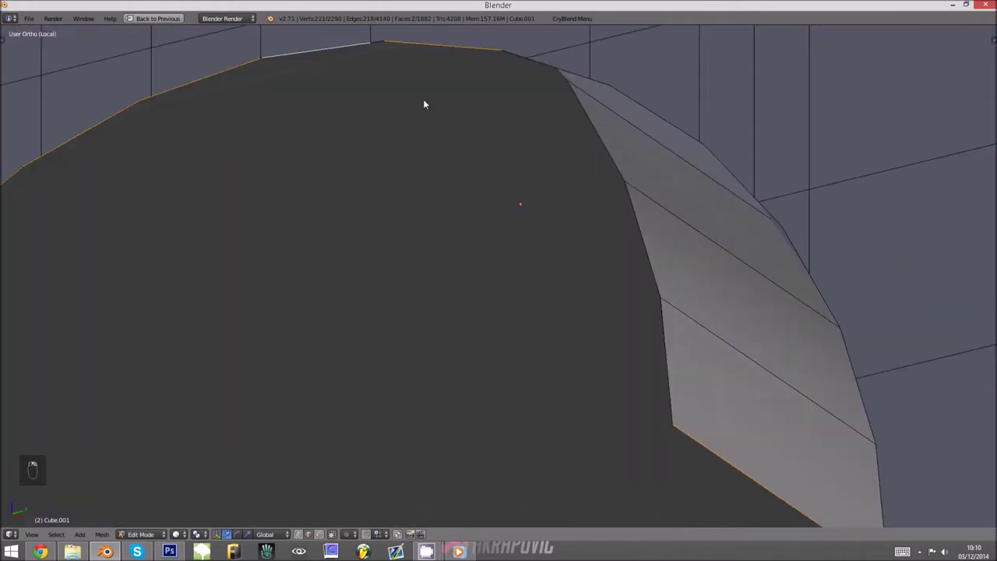
pyautogui.keyDown('shift'); pyautogui.scroll(1, 396, 108); pyautogui.keyUp('shift')
pyautogui.keyDown('shift'); pyautogui.rightClick(516, 126); pyautogui.keyUp('shift')
pyautogui.keyDown('shift'); pyautogui.rightClick(554, 135); pyautogui.keyUp('shift')
pyautogui.hotkey('ctrl', 'z')
pyautogui.keyDown('shift'); pyautogui.rightClick(565, 135); pyautogui.keyUp('shift')
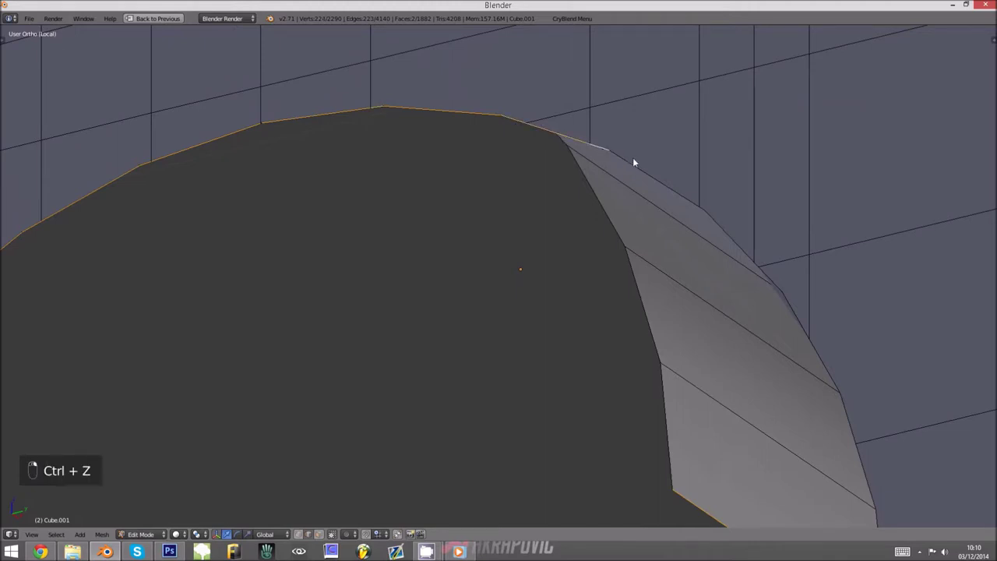
# Extend the selection along the rear half of the arch outline down to the foot.
pyautogui.keyDown('ctrl'); pyautogui.rightClick(769, 271); pyautogui.keyUp('ctrl')
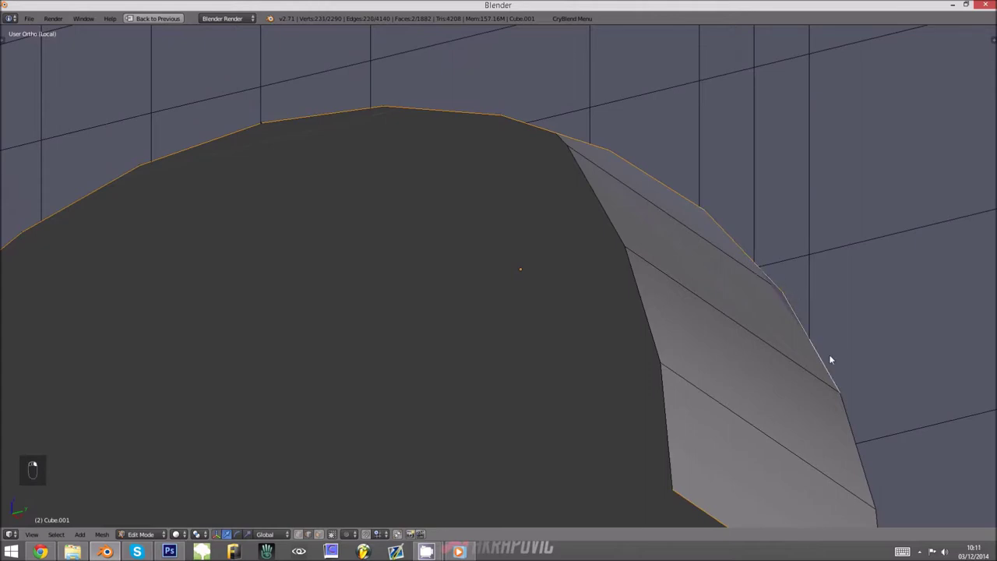
pyautogui.keyDown('ctrl'); pyautogui.rightClick(871, 492); pyautogui.keyUp('ctrl')
pyautogui.keyDown('shift'); pyautogui.scroll(-1, 871, 492); pyautogui.keyUp('shift')
pyautogui.keyDown('shift'); pyautogui.scroll(-2, 871, 492); pyautogui.keyUp('shift')
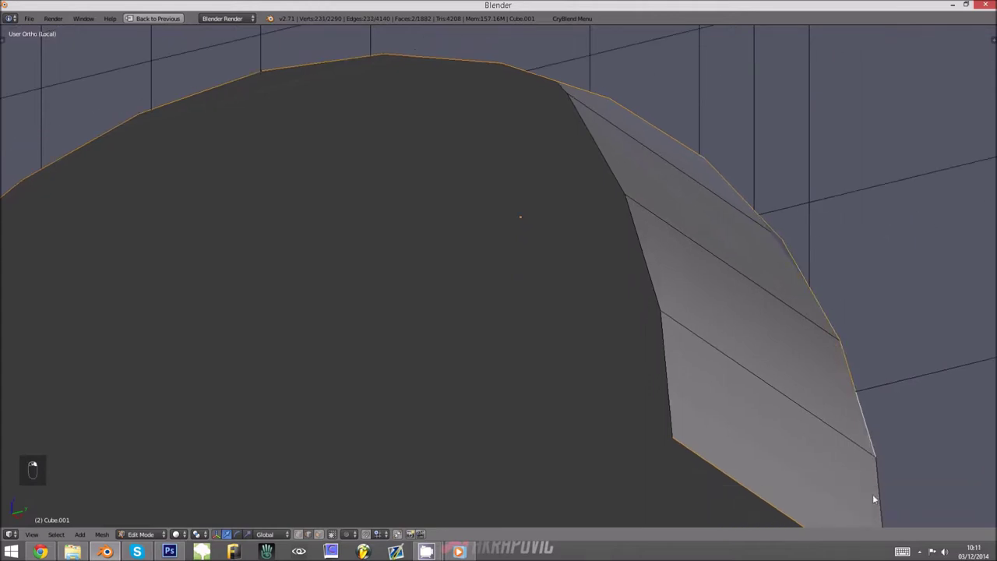
pyautogui.keyDown('ctrl'); pyautogui.rightClick(873, 494); pyautogui.keyUp('ctrl')
# Add the arch edges of both supports to the selection with Circle Select in a wireframe side view.
pyautogui.scroll(-5, 741, 417)
pyautogui.moveTo(600, 366); pyautogui.dragTo(734, 363, button='middle')
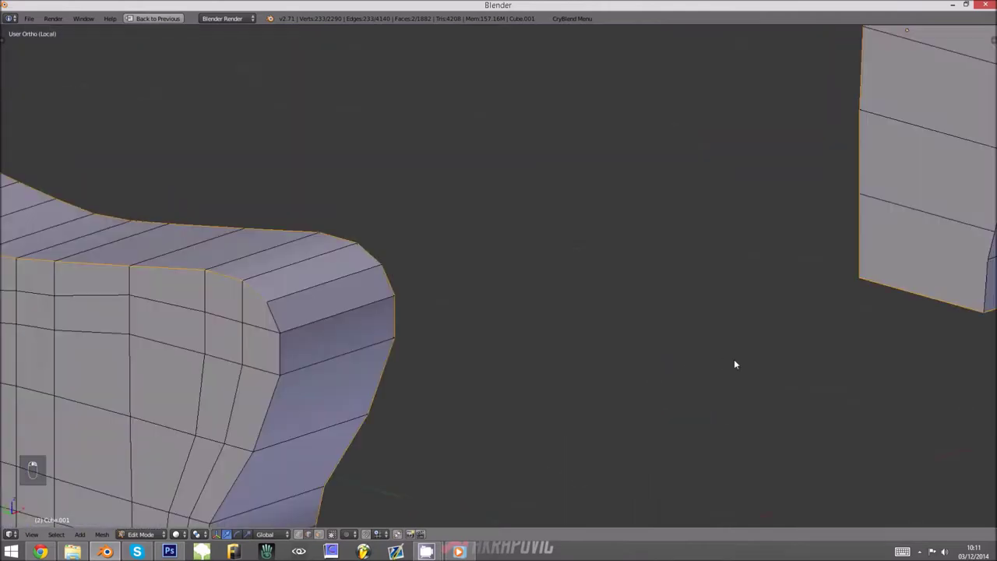
pyautogui.press('KP_1')
pyautogui.scroll(-3, 701, 369)
pyautogui.press('KP_3')
pyautogui.press('KP_1')
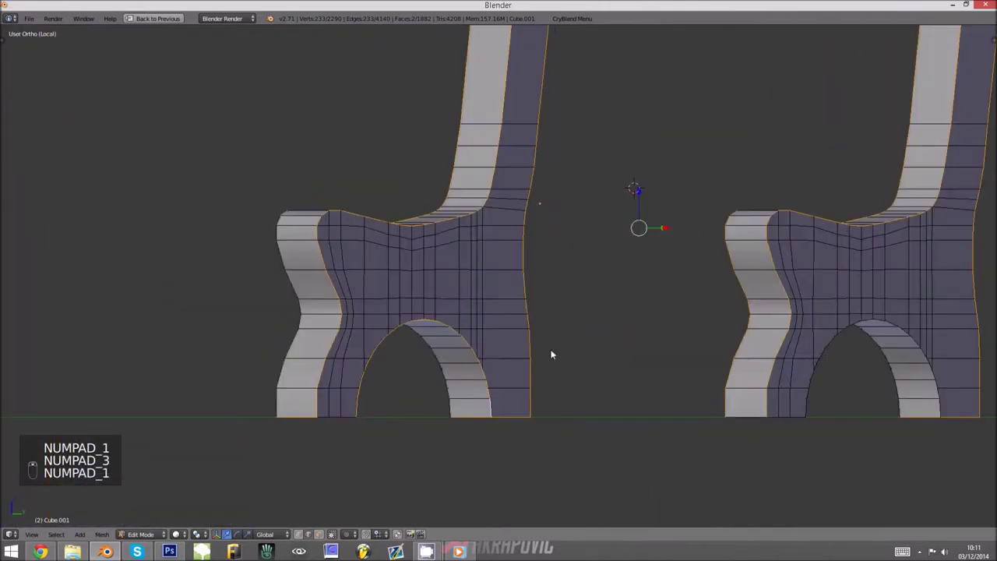
pyautogui.moveTo(292, 296)
pyautogui.mouseDown(button='middle')
pyautogui.moveTo(285, 289)
pyautogui.moveTo(312, 297)
pyautogui.mouseUp(button='middle')
pyautogui.press('KP_3')
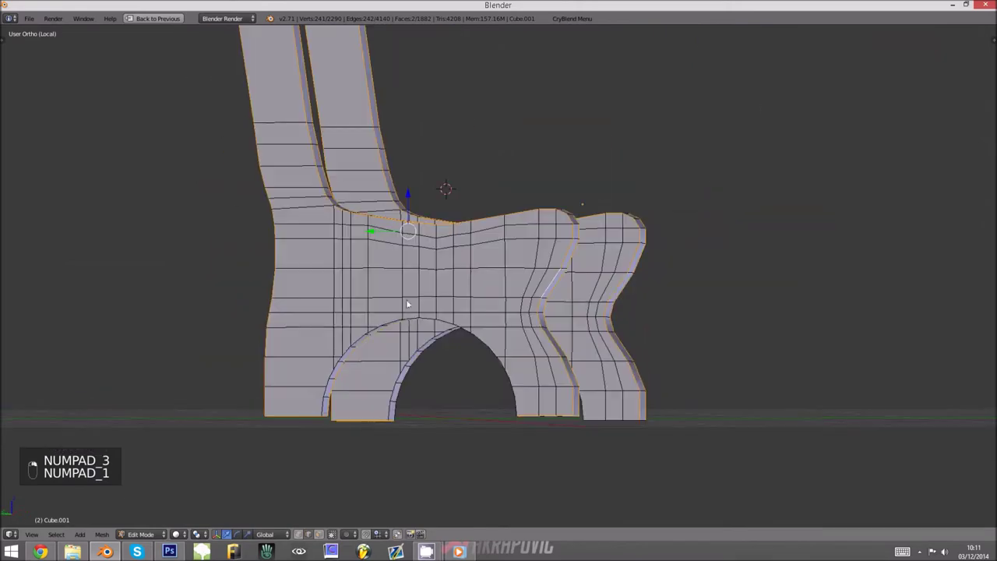
pyautogui.press('KP_1')
pyautogui.press('KP_1')
pyautogui.press('ctrl+KP_3')
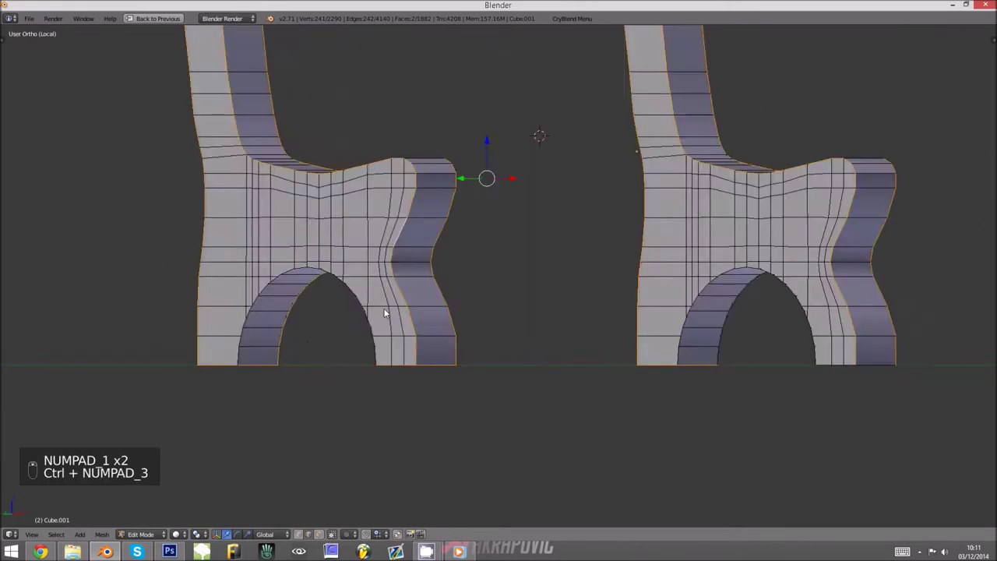
pyautogui.press('z')
pyautogui.press('c')
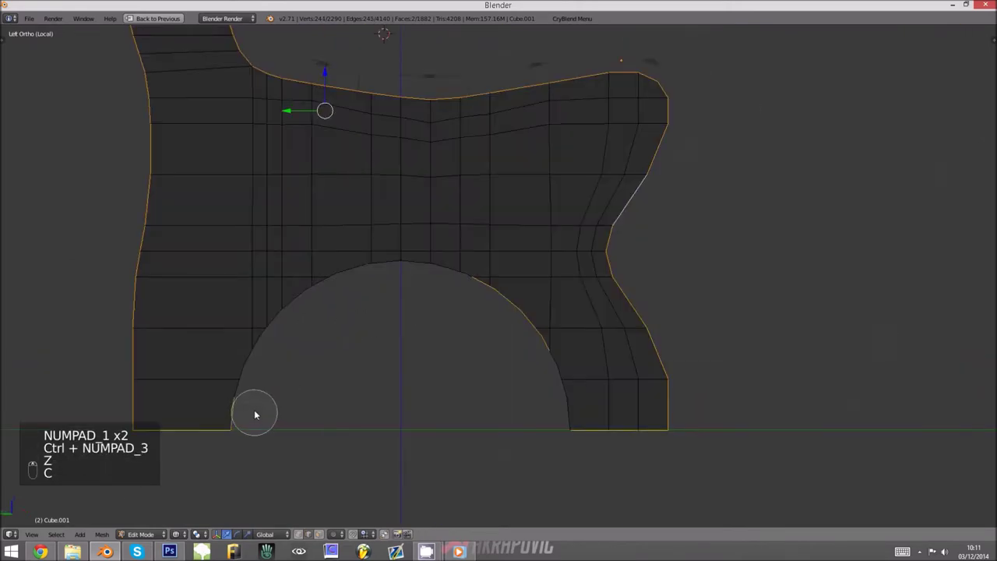
pyautogui.moveTo(263, 379)
pyautogui.mouseDown()
pyautogui.moveTo(313, 304)
pyautogui.moveTo(410, 272)
pyautogui.moveTo(502, 304)
pyautogui.moveTo(550, 350)
pyautogui.moveTo(574, 444)
pyautogui.moveTo(597, 394)
pyautogui.moveTo(592, 340)
pyautogui.mouseUp()
# Deselect the stray edges around the arch with Circle Select and return to solid shading.
pyautogui.moveTo(592, 341)
pyautogui.mouseDown(button='middle')
pyautogui.moveTo(550, 296)
pyautogui.moveTo(463, 241)
pyautogui.moveTo(403, 231)
pyautogui.moveTo(305, 256)
pyautogui.moveTo(234, 323)
pyautogui.mouseUp(button='middle')
pyautogui.rightClick(233, 324)
pyautogui.press('c')
pyautogui.moveTo(204, 355); pyautogui.dragTo(191, 371, button='middle')
pyautogui.rightClick(191, 377)
pyautogui.press('z')
pyautogui.moveTo(485, 396)
pyautogui.mouseDown(button='middle')
pyautogui.moveTo(430, 421)
pyautogui.moveTo(475, 423)
pyautogui.moveTo(426, 399)
pyautogui.moveTo(420, 350)
pyautogui.mouseUp(button='middle')
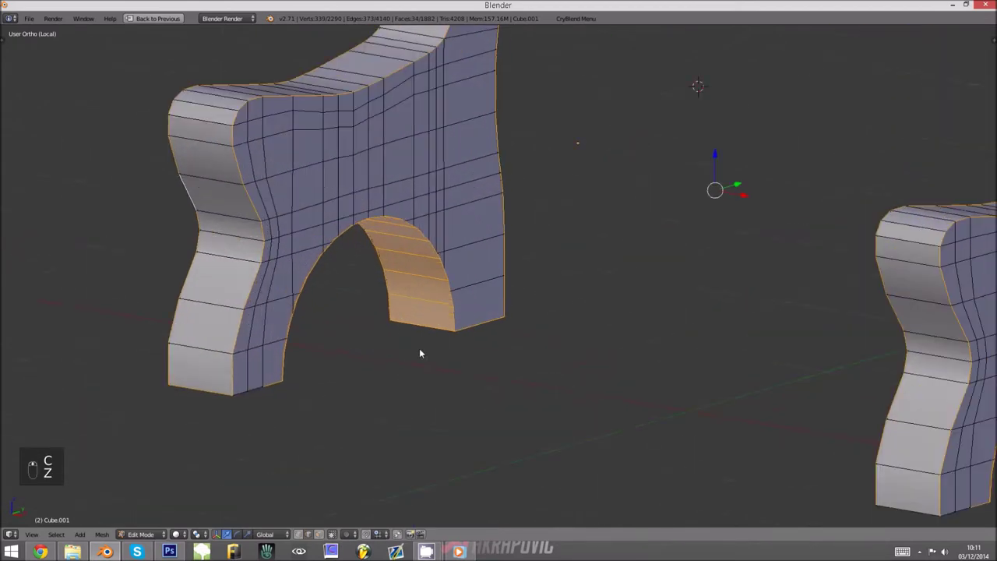
# Deselect the crosswise edges on the inner surface of one support's arch, leaving its outline edges selected.
pyautogui.press('KP_1')
pyautogui.press('KP_3')
pyautogui.moveTo(530, 398); pyautogui.dragTo(519, 427, button='middle')
pyautogui.scroll(2, 519, 427)
pyautogui.press('c')
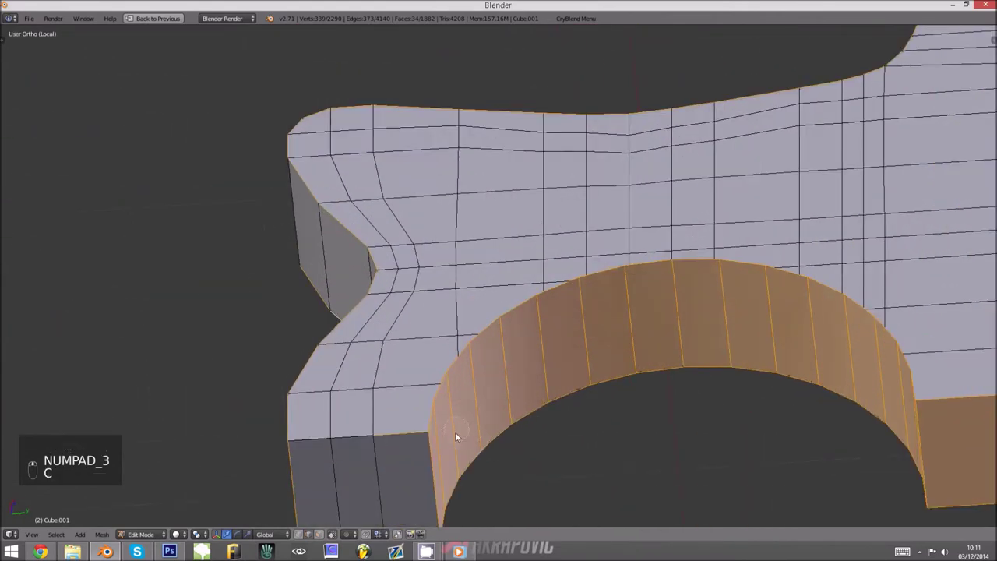
pyautogui.moveTo(444, 457)
pyautogui.mouseDown(button='middle')
pyautogui.moveTo(483, 403)
pyautogui.moveTo(567, 345)
pyautogui.moveTo(801, 324)
pyautogui.moveTo(869, 359)
pyautogui.mouseUp(button='middle')
pyautogui.rightClick(839, 361)
pyautogui.moveTo(712, 355); pyautogui.dragTo(735, 373, button='middle')
pyautogui.press('c')
pyautogui.moveTo(736, 413); pyautogui.dragTo(763, 495, button='middle')
pyautogui.rightClick(757, 483)
pyautogui.scroll(-3, 750, 459)
pyautogui.scroll(-3, 696, 448)
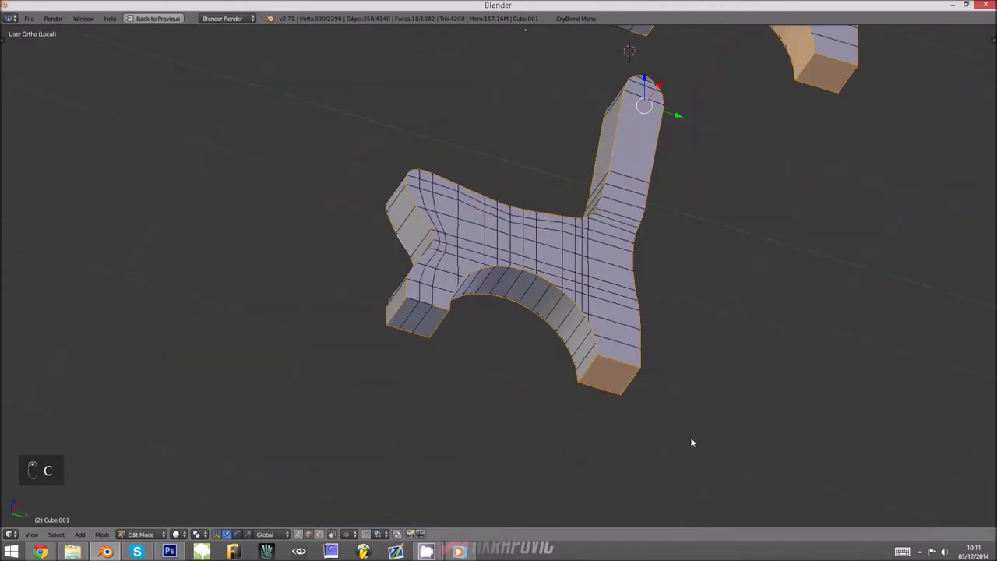
# Add the missing bottom edges of the front feet on both supports to the selection.
pyautogui.moveTo(690, 440); pyautogui.dragTo(675, 441, button='middle')
pyautogui.keyDown('shift'); pyautogui.rightClick(432, 312); pyautogui.keyUp('shift')
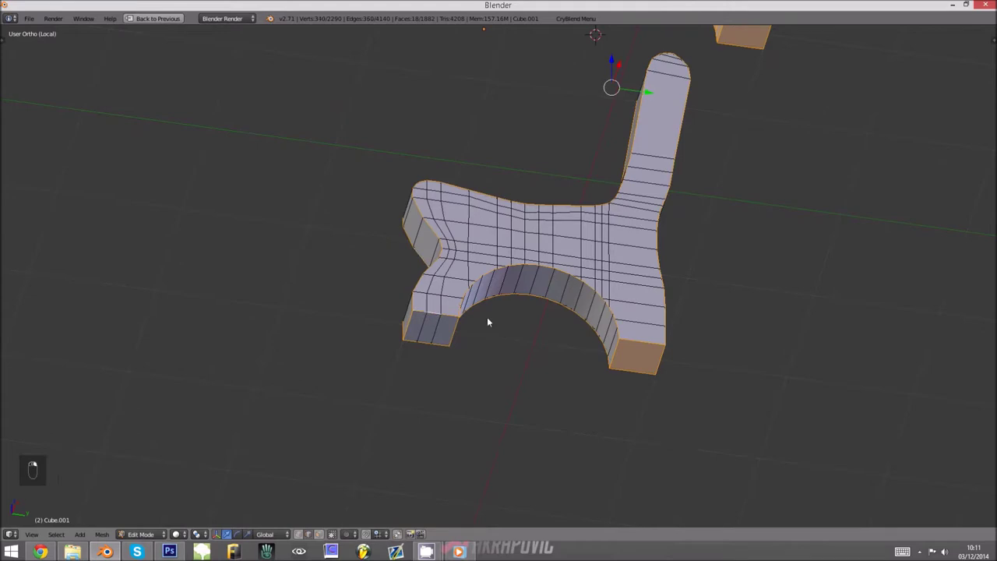
pyautogui.scroll(-3, 489, 317)
pyautogui.moveTo(501, 316); pyautogui.dragTo(484, 311, button='middle')
pyautogui.keyDown('shift'); pyautogui.scroll(4, 412, 245); pyautogui.keyUp('shift')
pyautogui.scroll(5, 412, 249)
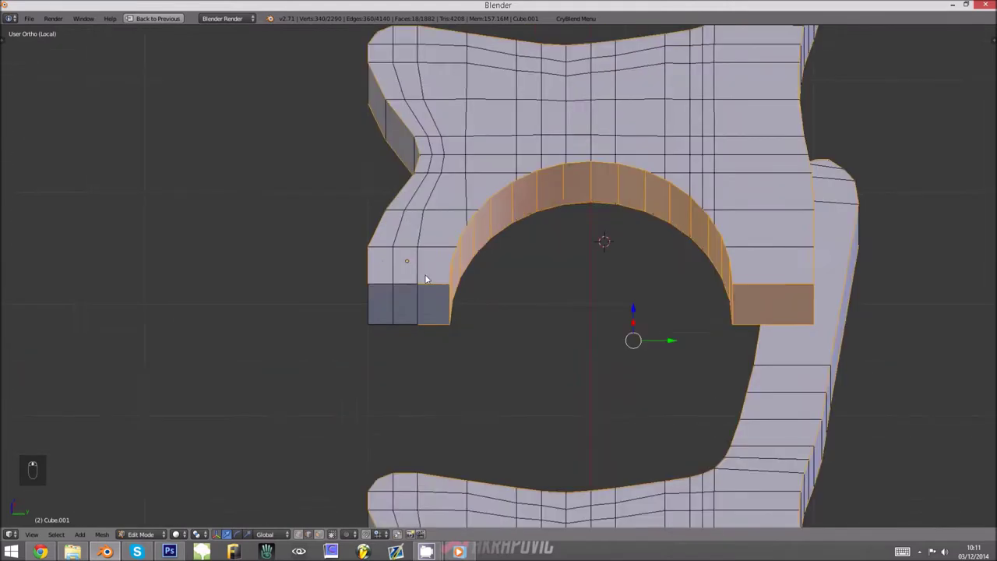
pyautogui.keyDown('shift'); pyautogui.rightClick(396, 327); pyautogui.keyUp('shift')
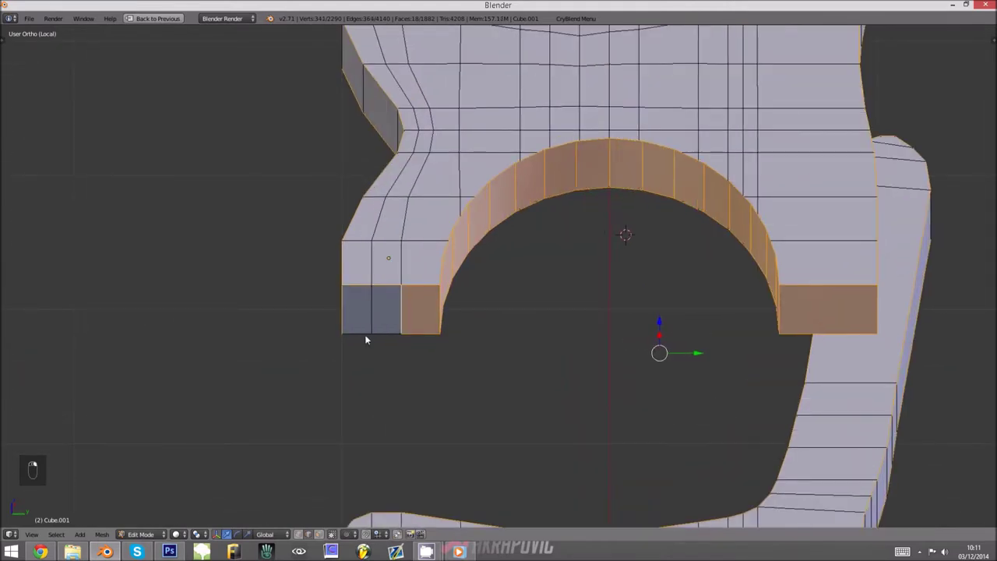
# Deselect the crosswise edges on the inner surface of the other support's arch with Circle Select.
pyautogui.press('c')
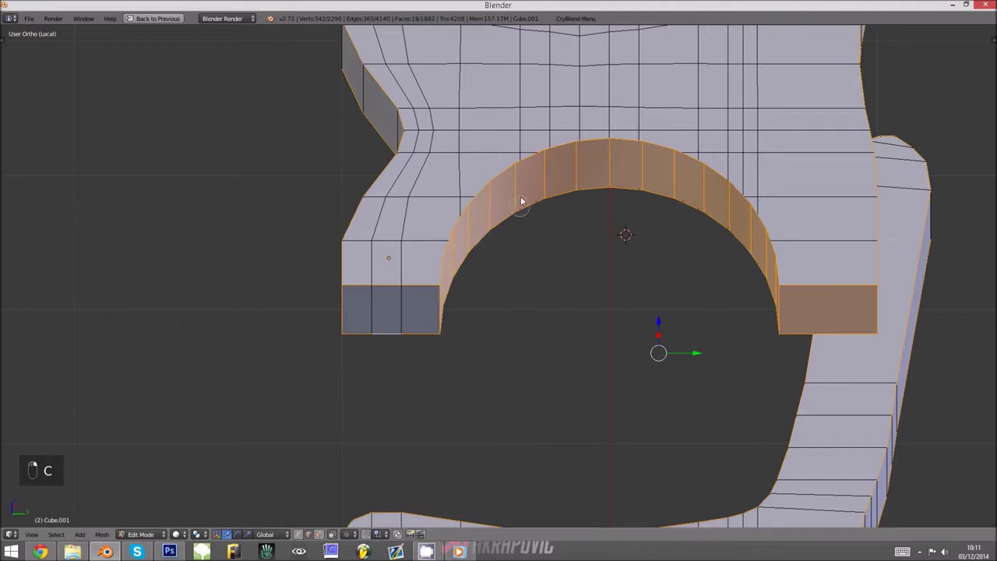
pyautogui.moveTo(516, 195)
pyautogui.mouseDown(button='middle')
pyautogui.moveTo(597, 178)
pyautogui.moveTo(699, 192)
pyautogui.moveTo(758, 227)
pyautogui.mouseUp(button='middle')
pyautogui.keyDown('shift'); pyautogui.rightClick(545, 173); pyautogui.keyUp('shift')
pyautogui.moveTo(530, 185); pyautogui.dragTo(381, 271, button='middle')
pyautogui.press('c')
pyautogui.moveTo(168, 366); pyautogui.dragTo(156, 351, button='middle')
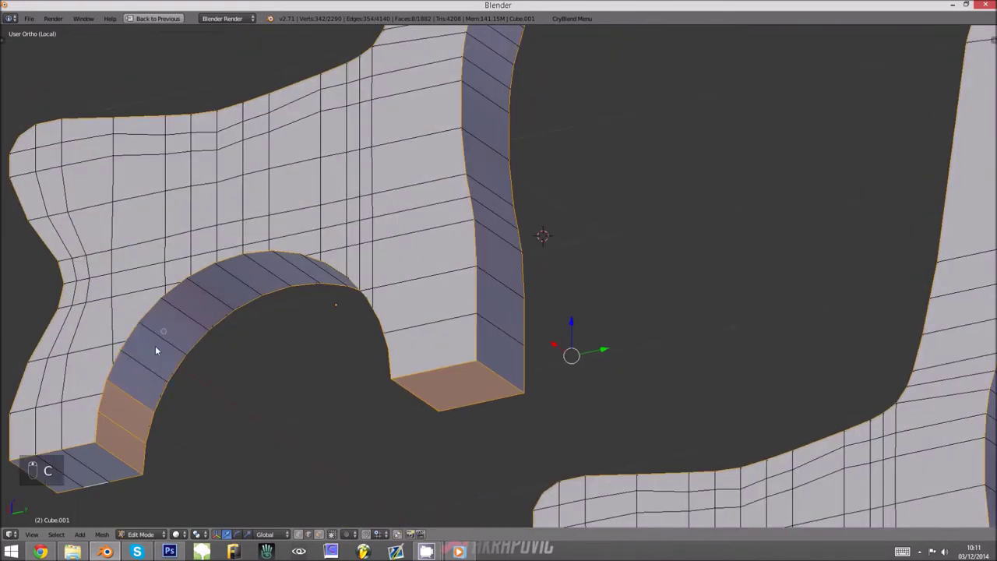
pyautogui.moveTo(129, 413); pyautogui.dragTo(122, 434, button='middle')
pyautogui.rightClick(122, 435)
pyautogui.moveTo(311, 425); pyautogui.dragTo(416, 434, button='middle')
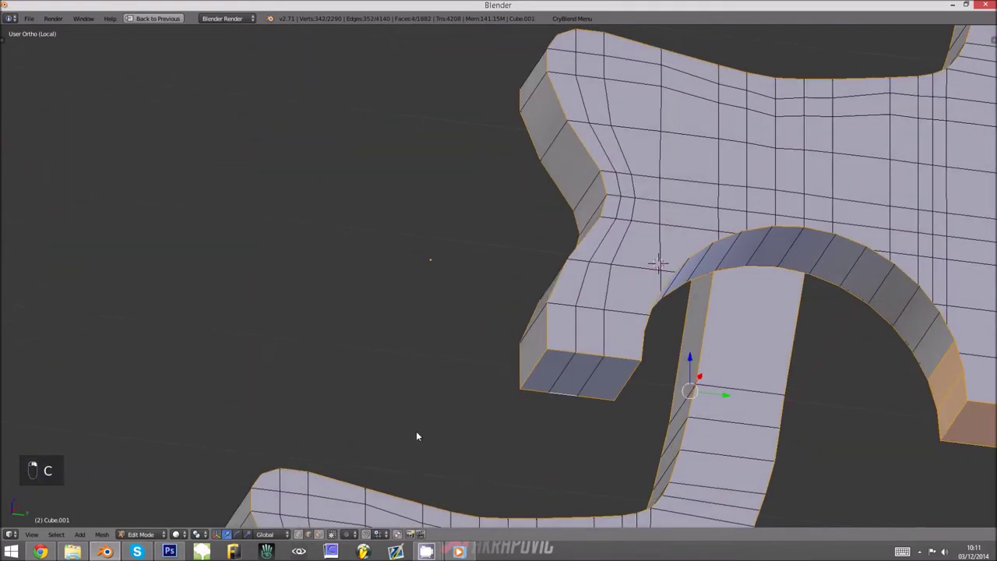
pyautogui.press('c')
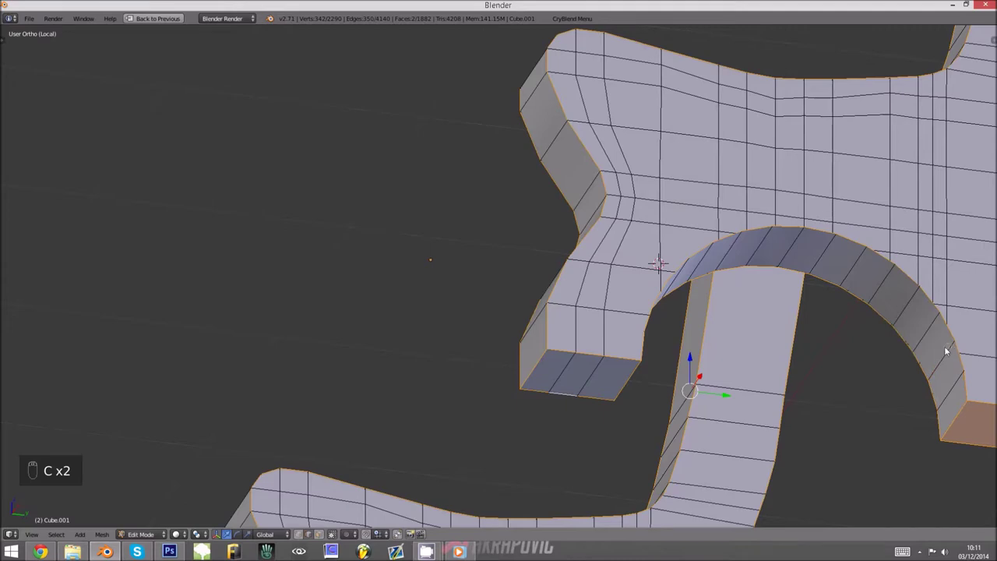
# Bevel the selected outline edges of both supports narrowly with one segment.
pyautogui.scroll(-4, 846, 350)
pyautogui.moveTo(712, 331); pyautogui.dragTo(369, 395, button='middle')
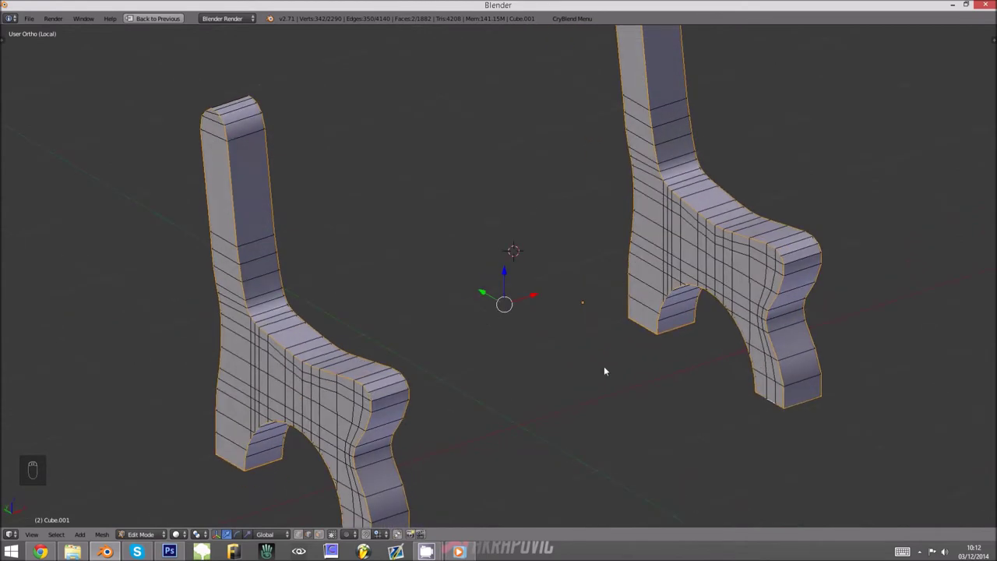
pyautogui.hotkey('ctrl', 'b')
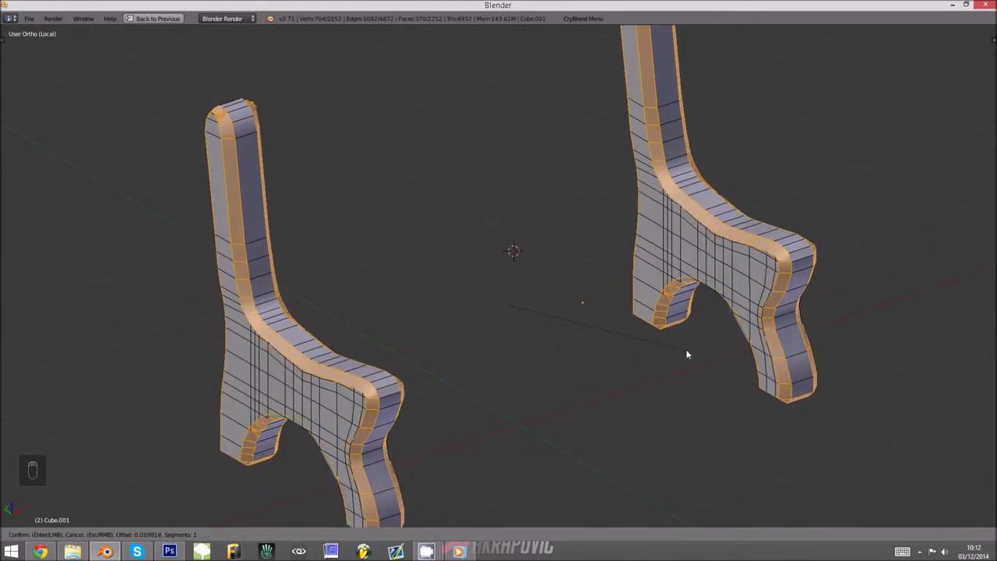
pyautogui.scroll(2, 642, 348)
pyautogui.click(636, 348)
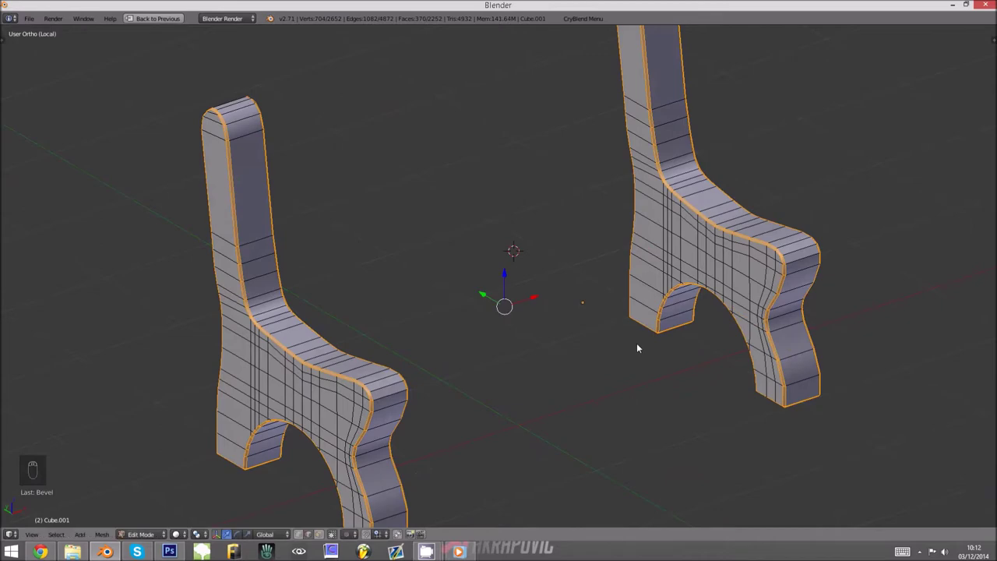
# Return to Object Mode, leave the local view and switch the view to perspective.
pyautogui.press('Tab')
pyautogui.moveTo(663, 356); pyautogui.dragTo(567, 340, button='middle')
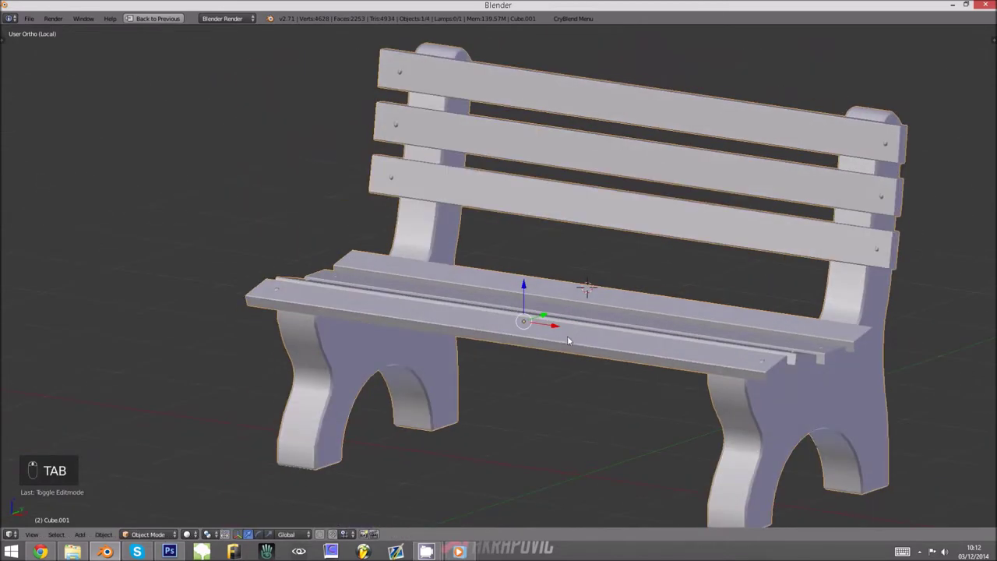
pyautogui.press('KP_Divide')
pyautogui.press('KP_5')
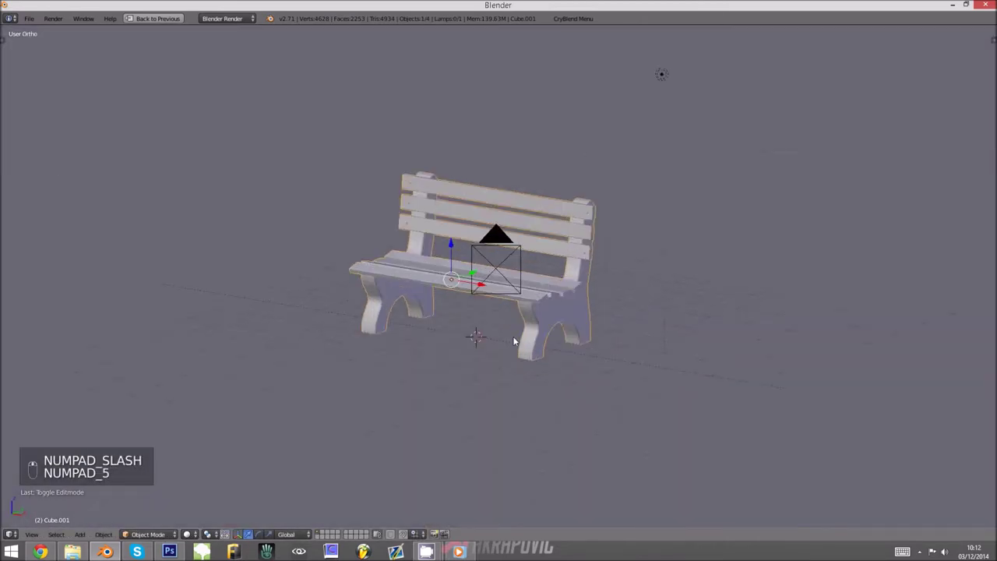
pyautogui.press('KP_5')
# Reveal the hidden bench geometry in Edit Mode, select the whole mesh and restore the multi-editor layout.
pyautogui.press('Tab')
pyautogui.press('a')
pyautogui.press('a')
pyautogui.press('a')
pyautogui.press('a')
pyautogui.hotkey('alt', 'h')
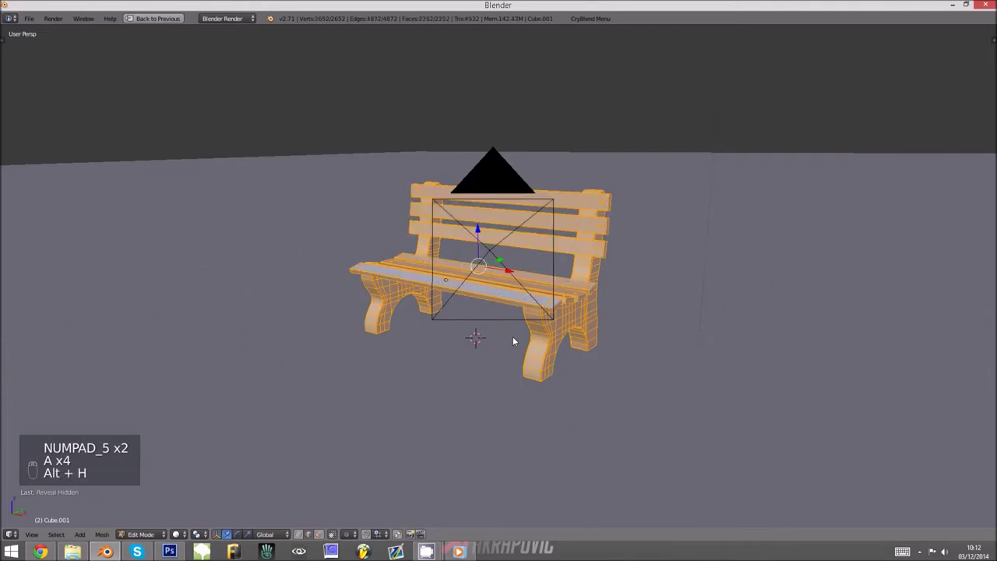
pyautogui.press('a')
pyautogui.press('a')
pyautogui.press('a')
pyautogui.hotkey('ctrl', 'Up')
pyautogui.press('a')
pyautogui.press('a')
# Add a second UV map to the mesh, naming the original map Projection and the new one UVMap.
pyautogui.click(958, 122)
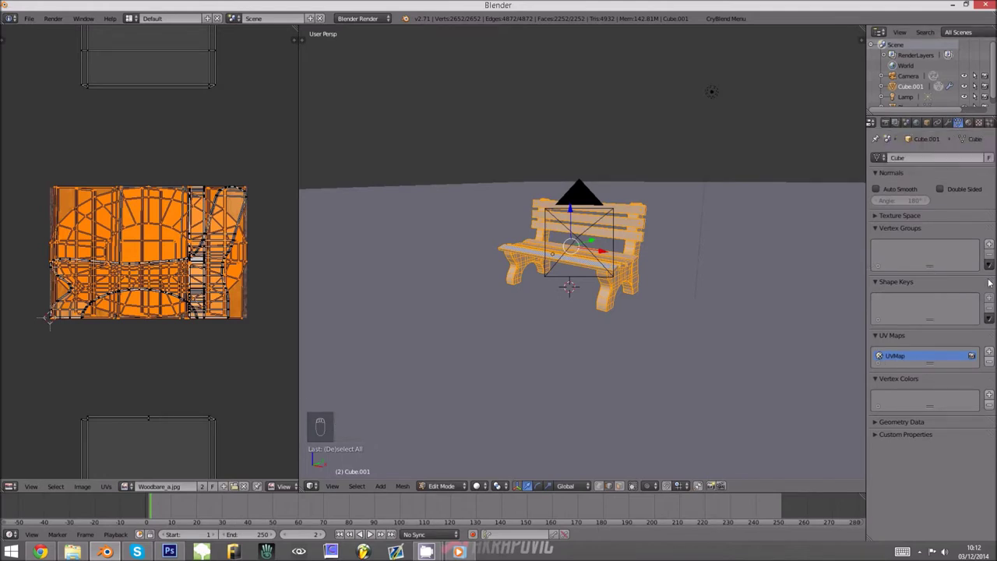
pyautogui.click(989, 352)
pyautogui.doubleClick(897, 356)
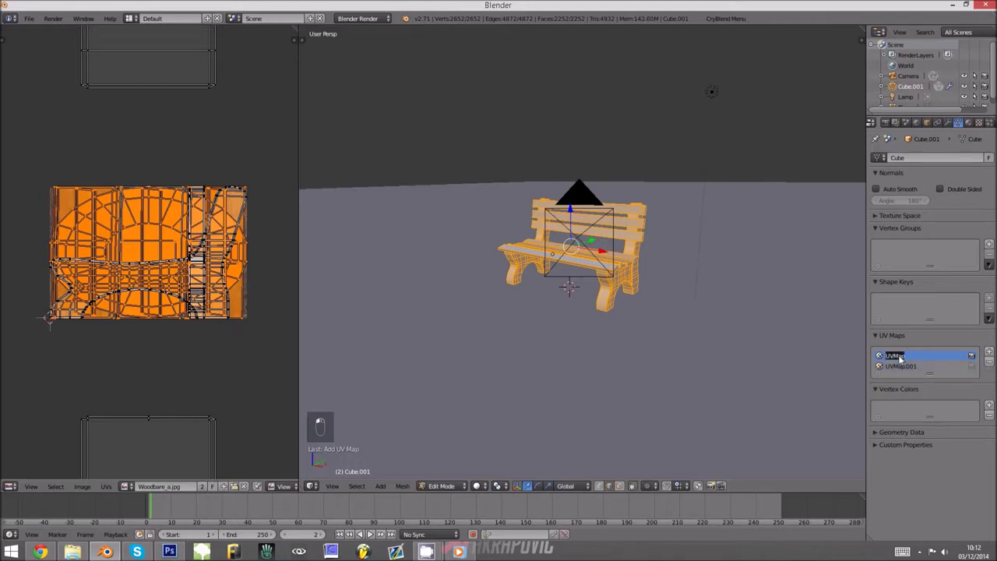
pyautogui.write('Projection')
pyautogui.doubleClick(898, 366)
pyautogui.moveTo(904, 366); pyautogui.dragTo(957, 373)
pyautogui.press('BackSpace')
pyautogui.press('Return')
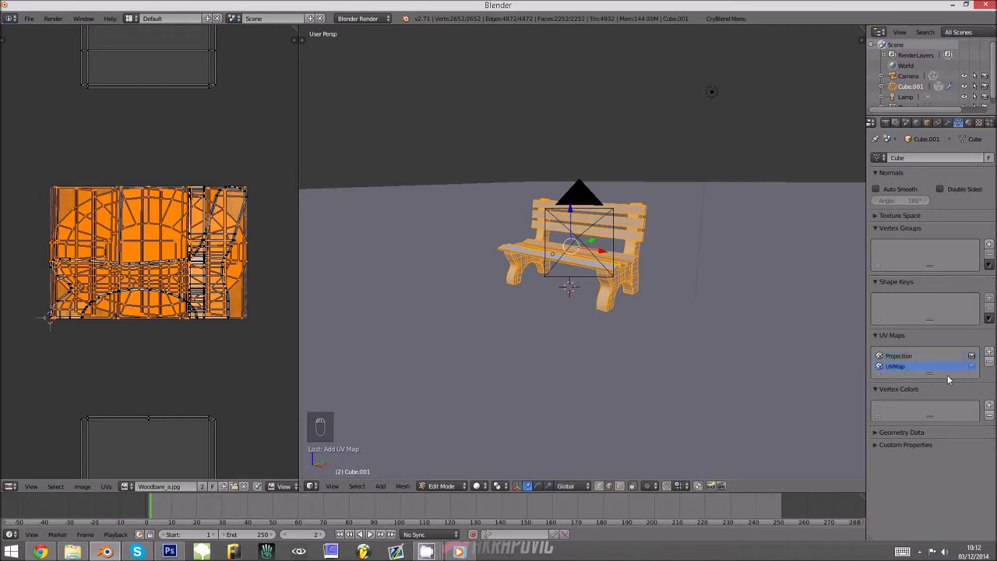
# Make UVMap the active UV map and unwrap the whole bench with Smart UV Project.
pyautogui.click(898, 356)
pyautogui.press('Tab')
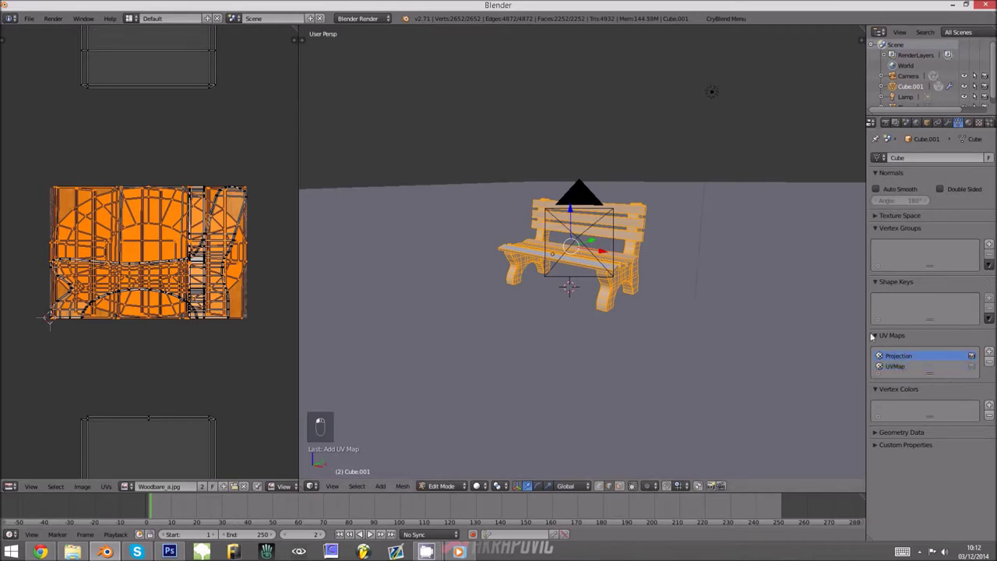
pyautogui.press('Tab')
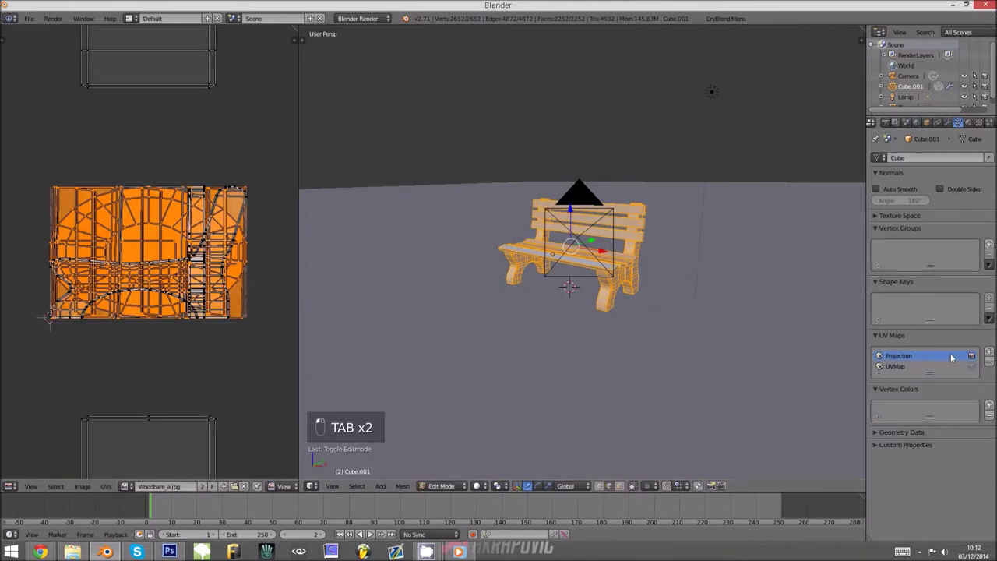
pyautogui.click(913, 368)
pyautogui.press('u')
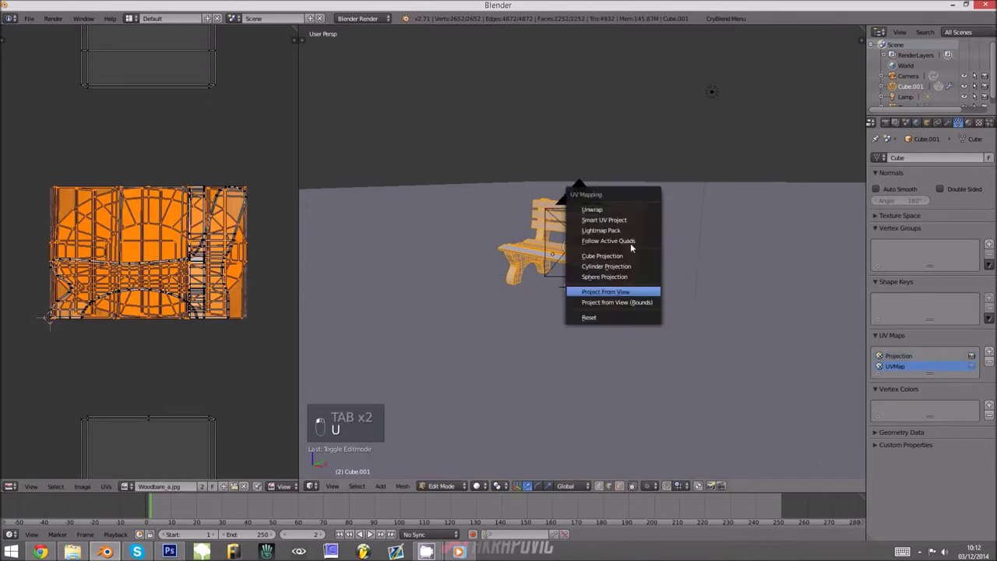
pyautogui.click(615, 226)
pyautogui.click(619, 272)
# Select all UV islands of the bench in the UV editor.
pyautogui.press('a')
pyautogui.press('a')
pyautogui.press('a')
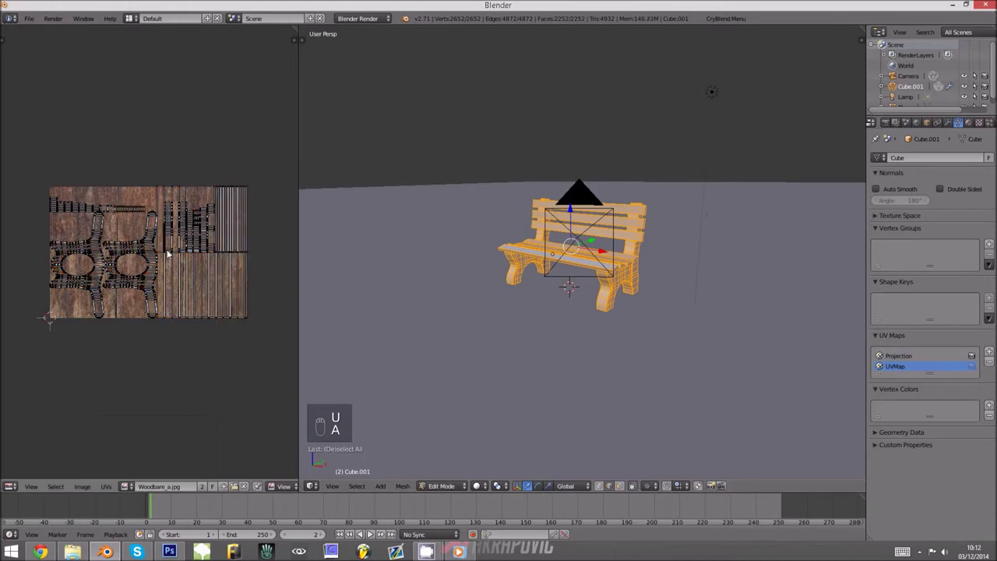
pyautogui.scroll(3, 150, 279)
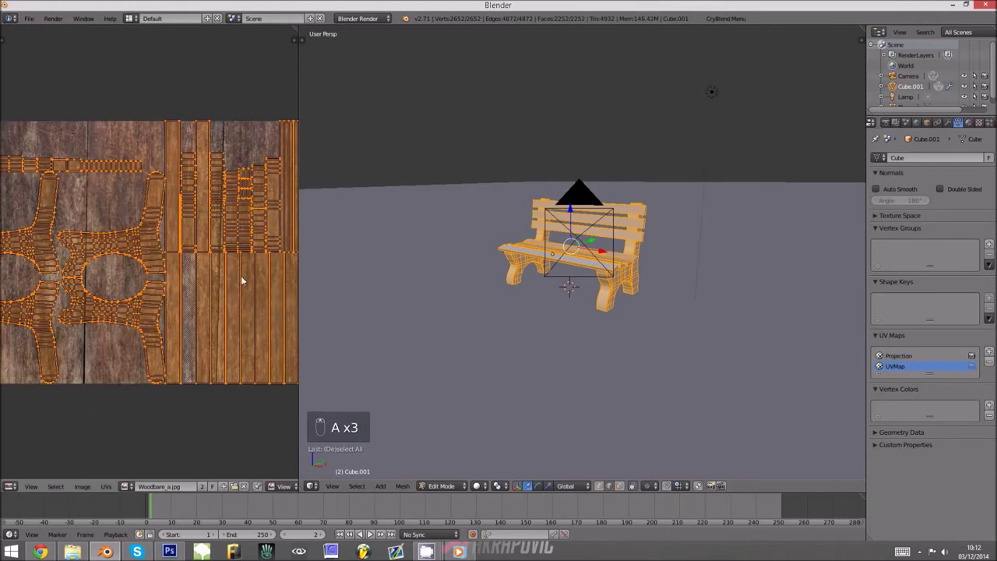
# Apply the bench object's transform in Object Mode and return to Edit Mode.
pyautogui.moveTo(488, 286); pyautogui.dragTo(548, 300, button='middle')
pyautogui.press('Tab')
pyautogui.scroll(3, 560, 304)
pyautogui.moveTo(654, 276); pyautogui.dragTo(537, 321, button='middle')
pyautogui.hotkey('ctrl', 'a')
pyautogui.click(563, 305)
pyautogui.press('Tab')
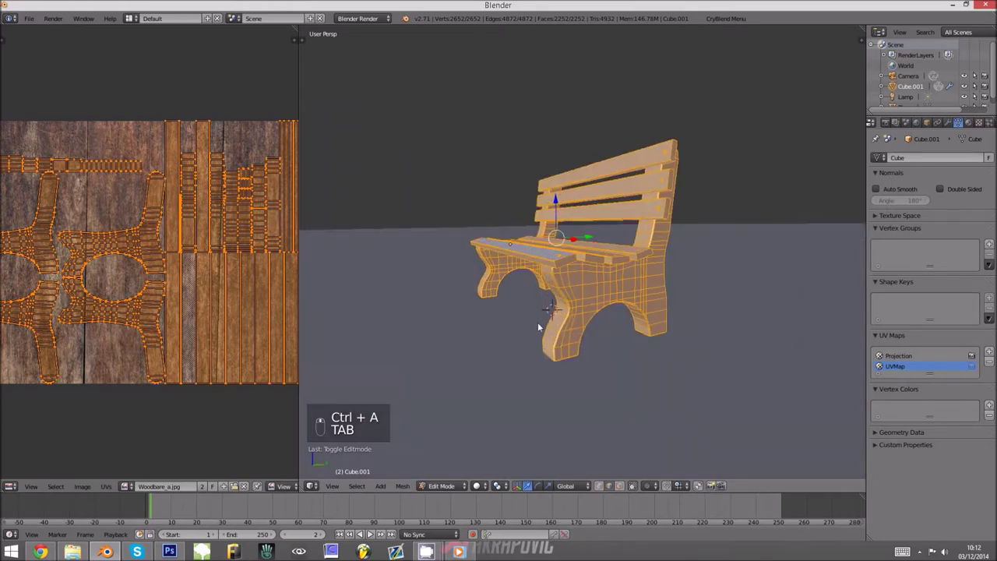
# Unwrap the whole bench again using Smart UV Project with angle limit 66 and island margin 0.
pyautogui.press('u')
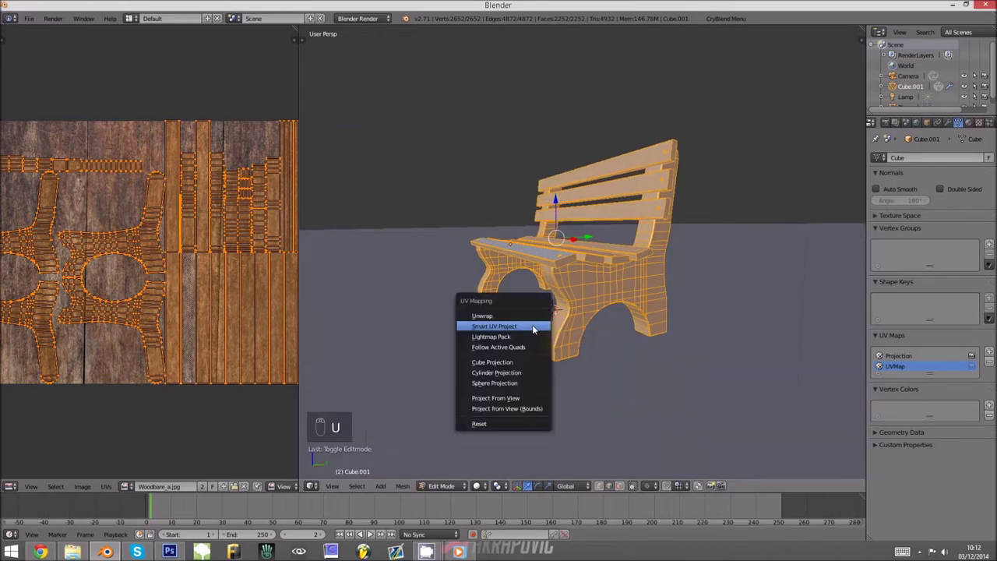
pyautogui.click(533, 327)
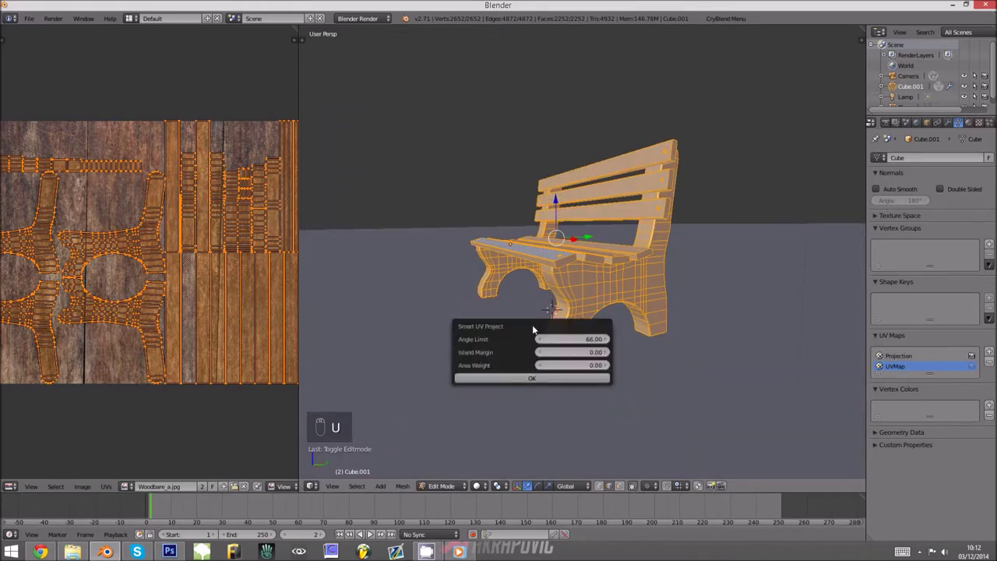
pyautogui.click(534, 380)
pyautogui.scroll(-1, 92, 333)
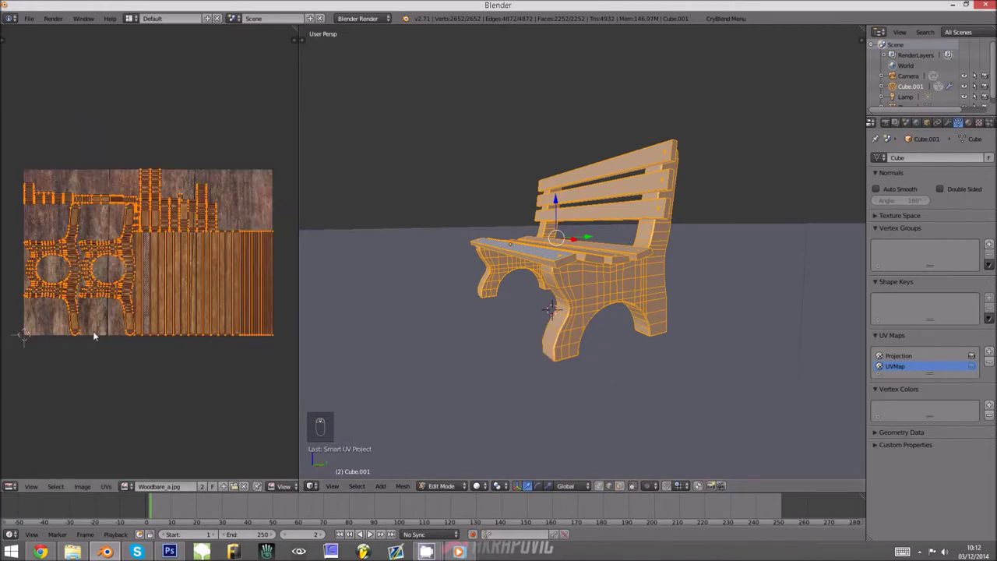
# Unlink the Woodbare_a.jpg image from the UV editor and check the bench's UV layout without it.
pyautogui.hotkey('ctrl', 'Up')
pyautogui.scroll(4, 291, 459)
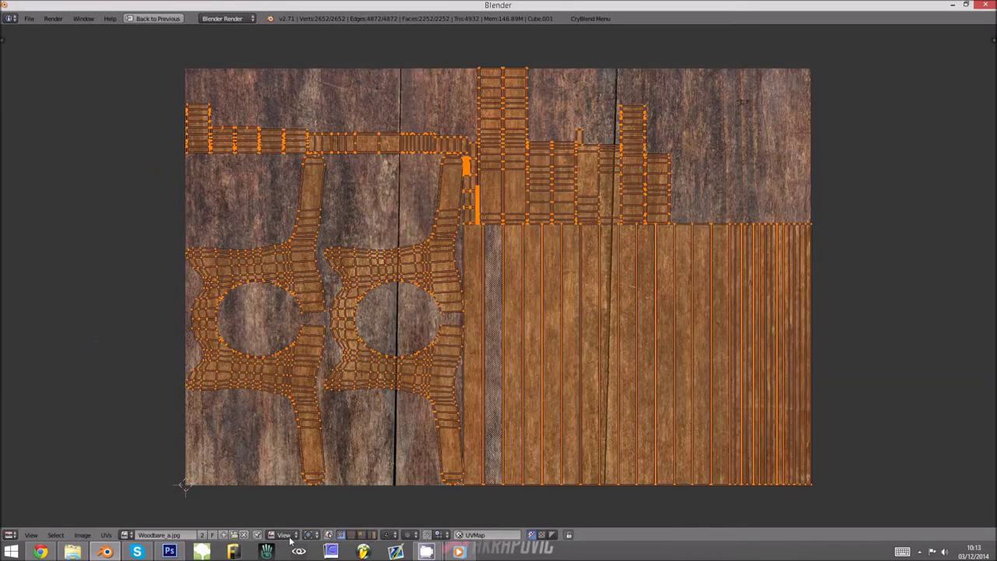
pyautogui.click(242, 536)
pyautogui.scroll(5, 619, 293)
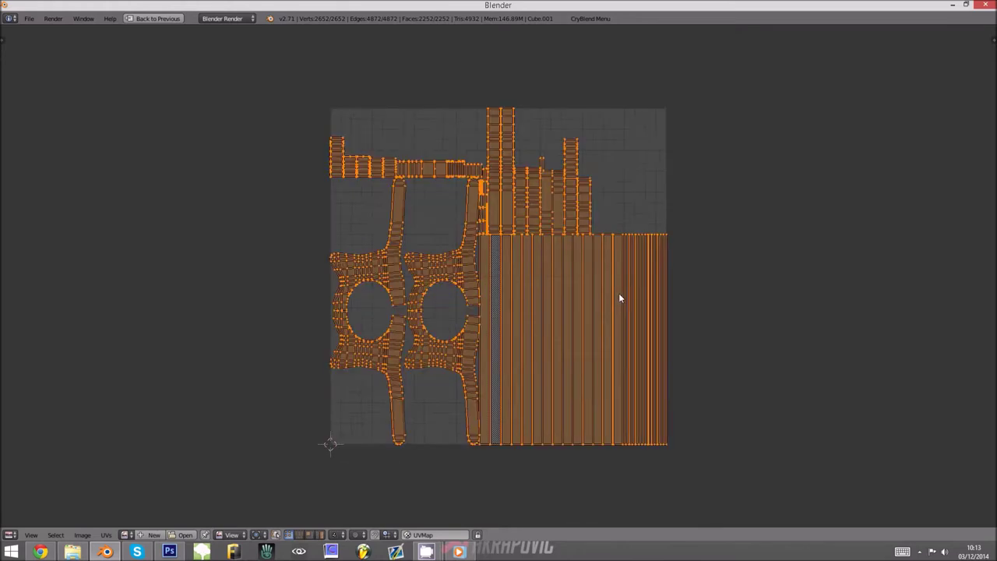
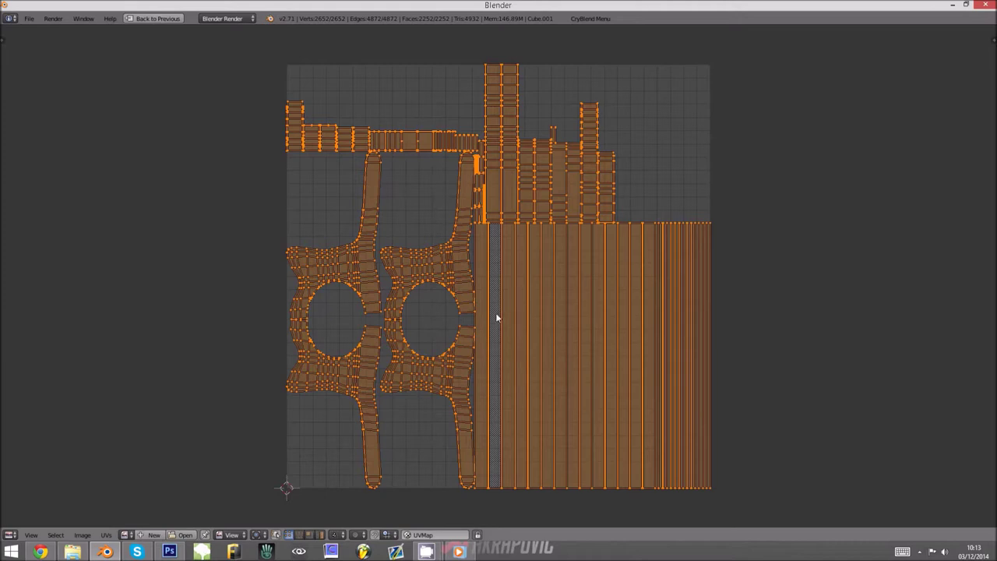
pyautogui.hotkey('ctrl', 'Up')
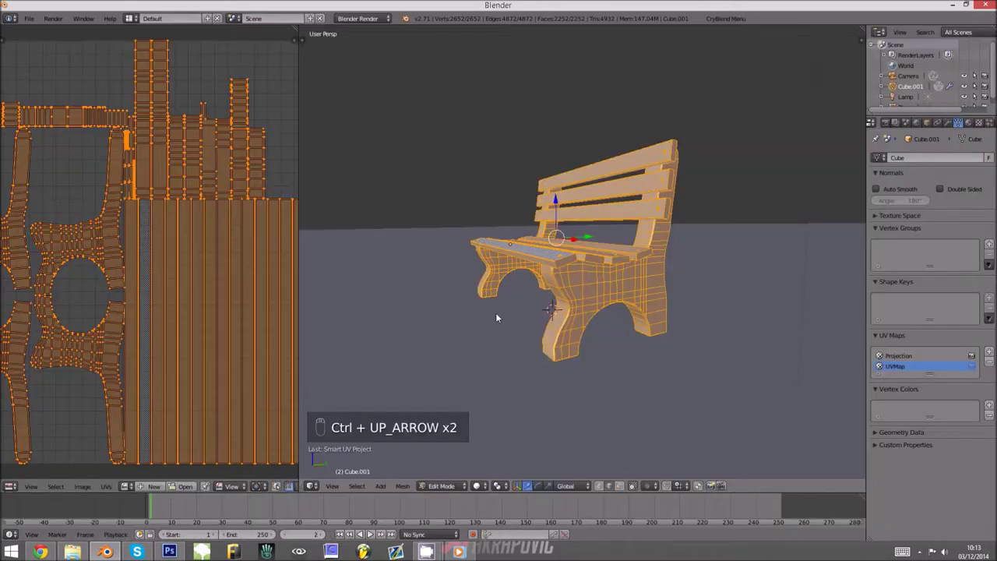
pyautogui.scroll(-3, 230, 376)
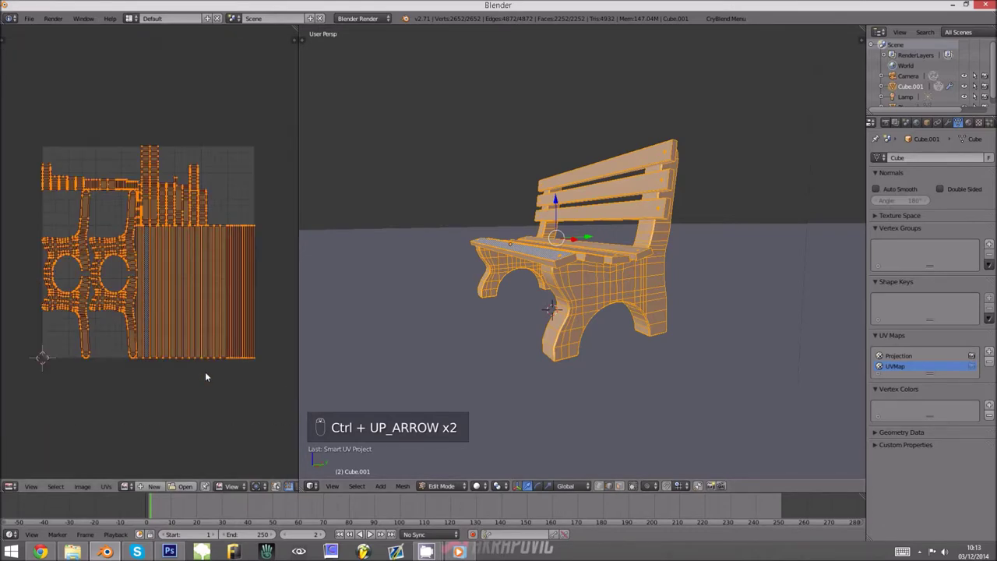
# Create a new blank 2048 × 2048 px image in the UV editor as the bake target.
pyautogui.click(884, 123)
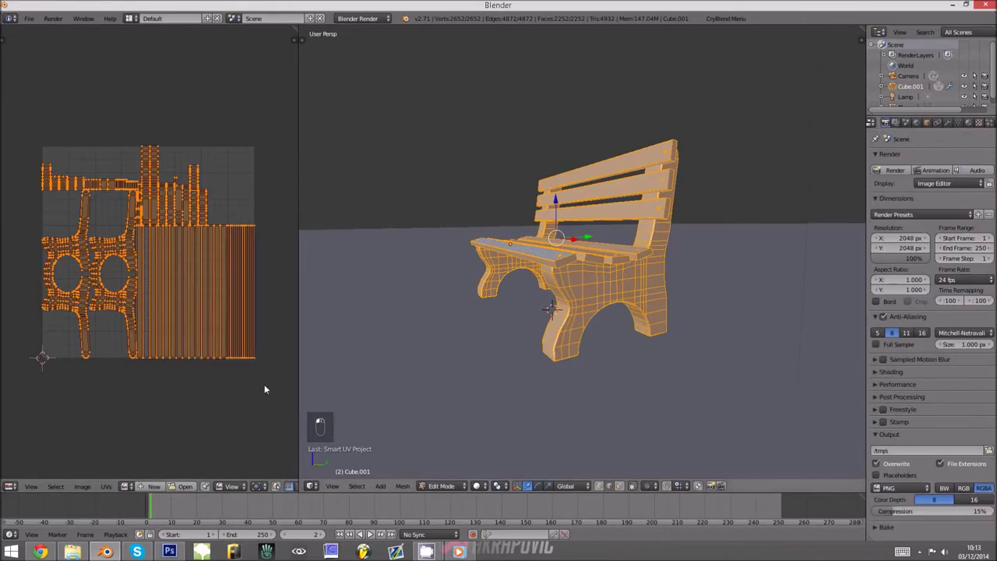
pyautogui.click(145, 487)
pyautogui.click(190, 451)
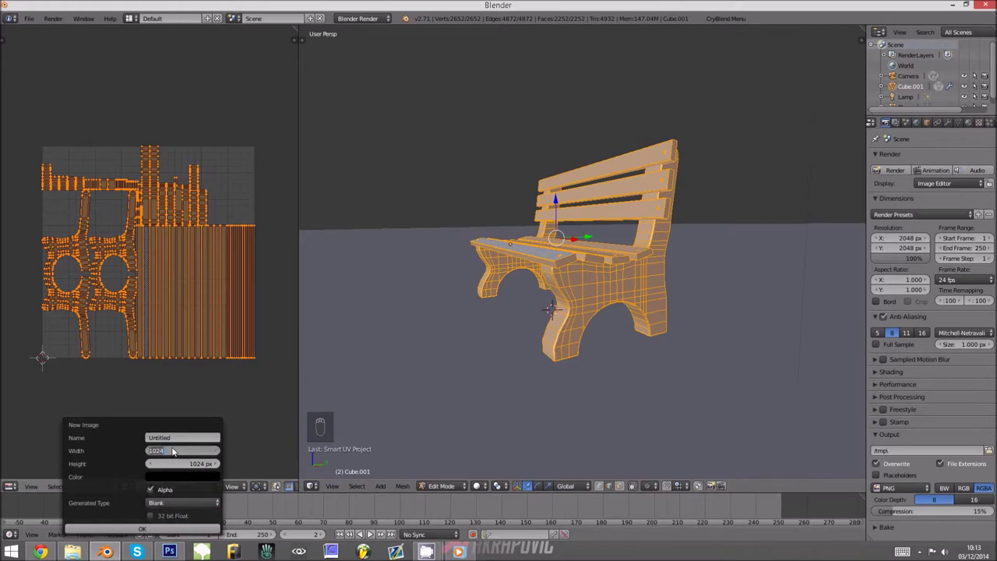
pyautogui.write('2048')
pyautogui.press('Tab')
pyautogui.write('20')
pyautogui.press('Return')
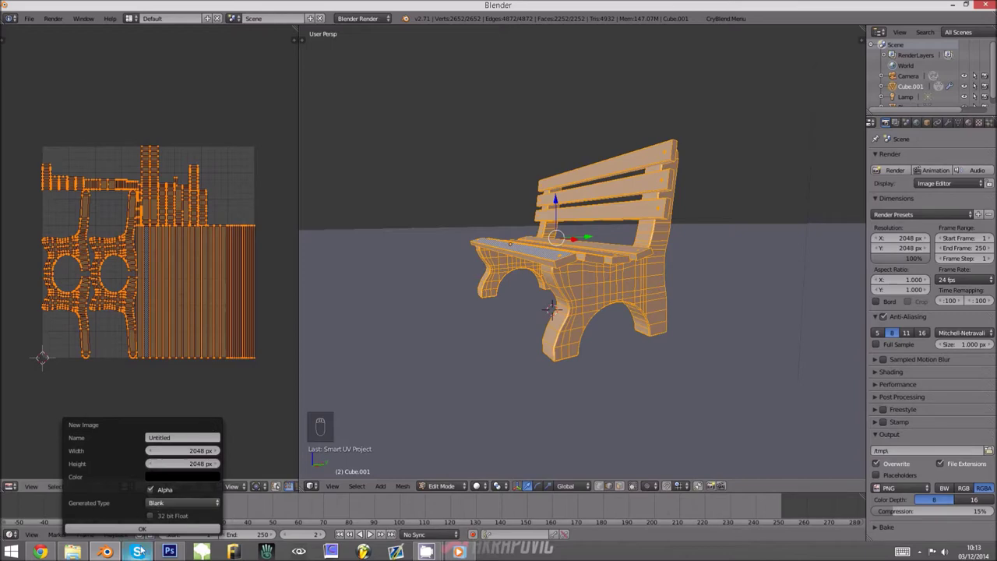
pyautogui.click(145, 531)
pyautogui.scroll(-10, 157, 218)
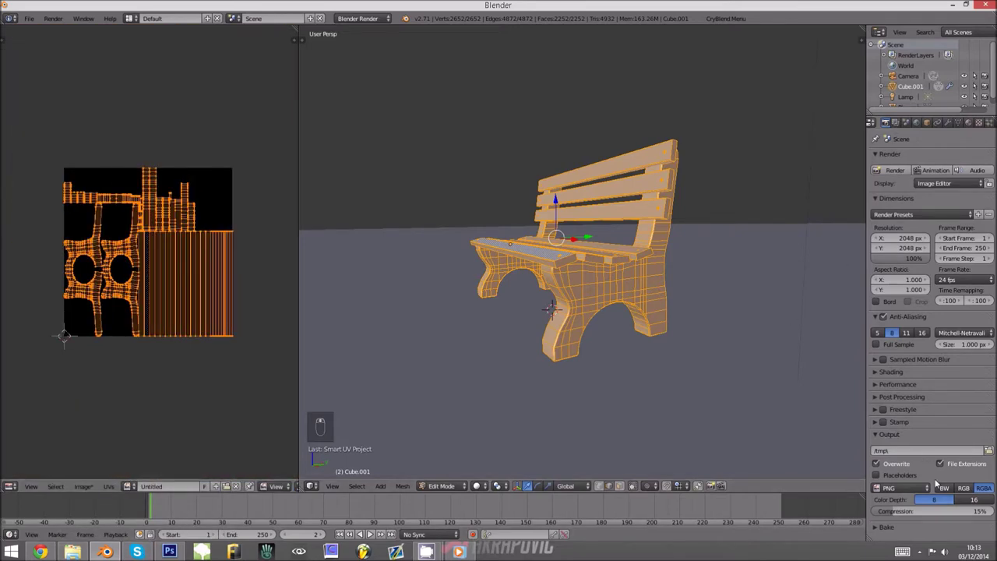
# Set the bake mode to Textures and bake the bench's materials onto the new image.
pyautogui.click(904, 527)
pyautogui.scroll(-3, 907, 515)
pyautogui.click(939, 494)
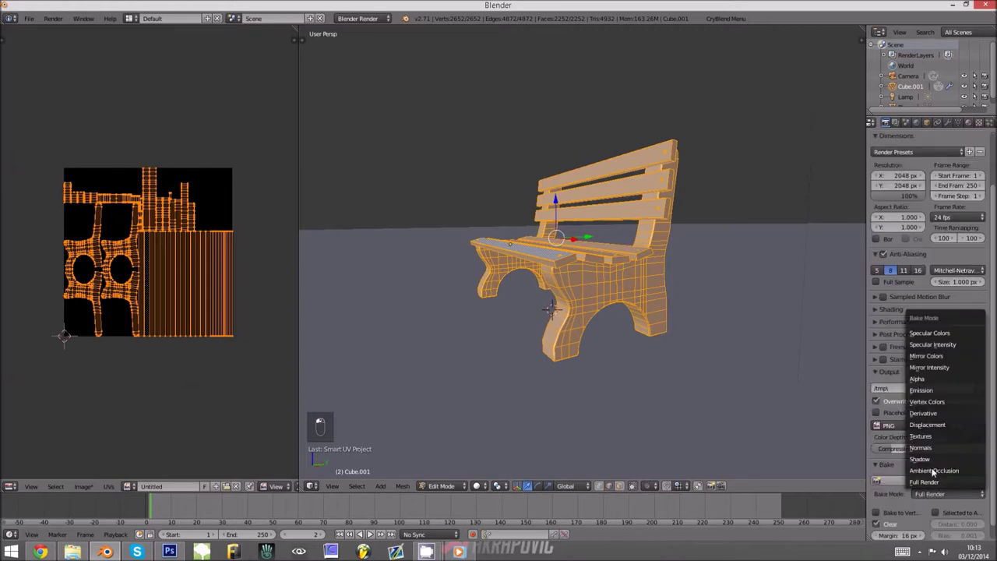
pyautogui.click(934, 437)
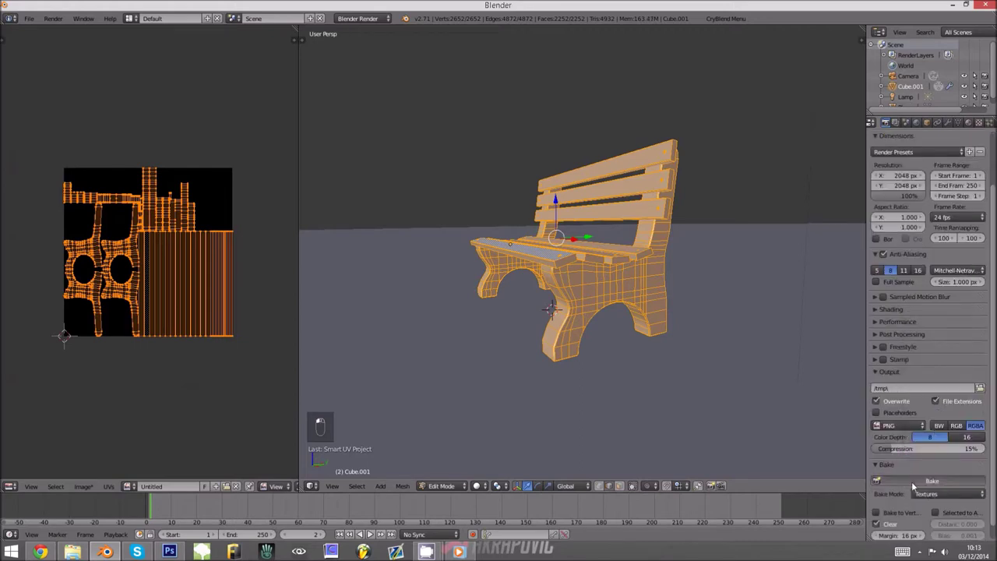
pyautogui.click(916, 482)
pyautogui.scroll(2, 163, 318)
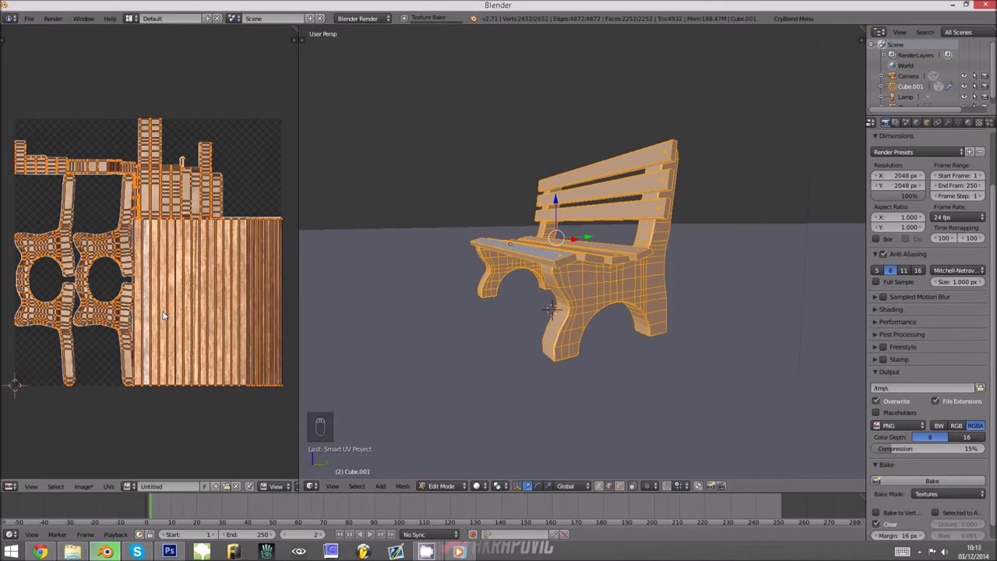
# Switch to Object Mode and set the bench's origin to the 3D cursor.
pyautogui.press('Tab')
pyautogui.moveTo(390, 280); pyautogui.dragTo(571, 267, button='middle')
pyautogui.hotkey('ctrl', 'alt', 'shift', 'c')
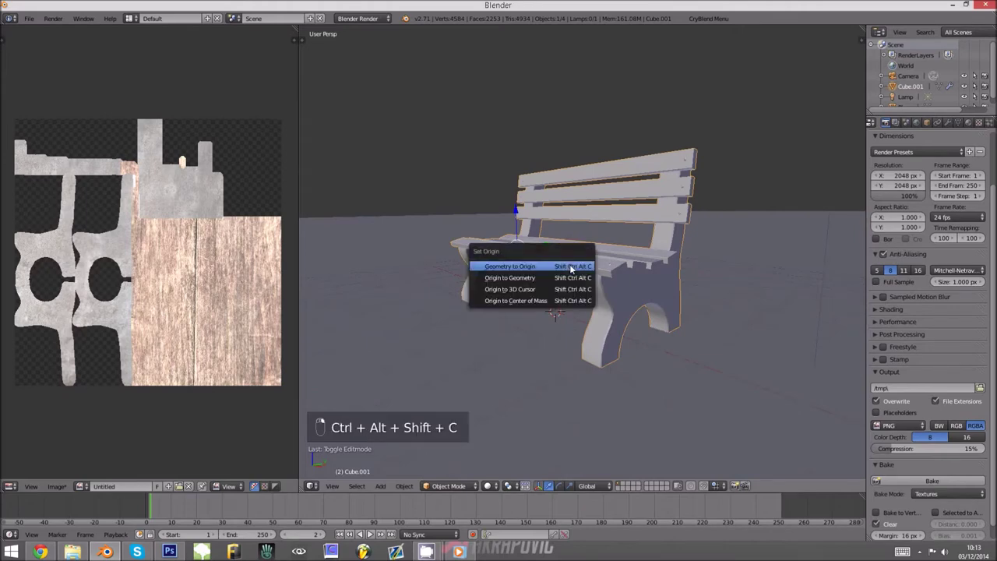
pyautogui.click(562, 285)
pyautogui.press('z')
pyautogui.moveTo(563, 285); pyautogui.dragTo(550, 335, button='middle')
pyautogui.press('z')
# Isolate the bench in local view and show it with textured viewport shading.
pyautogui.press('KP_Divide')
pyautogui.moveTo(608, 280); pyautogui.dragTo(645, 322, button='middle')
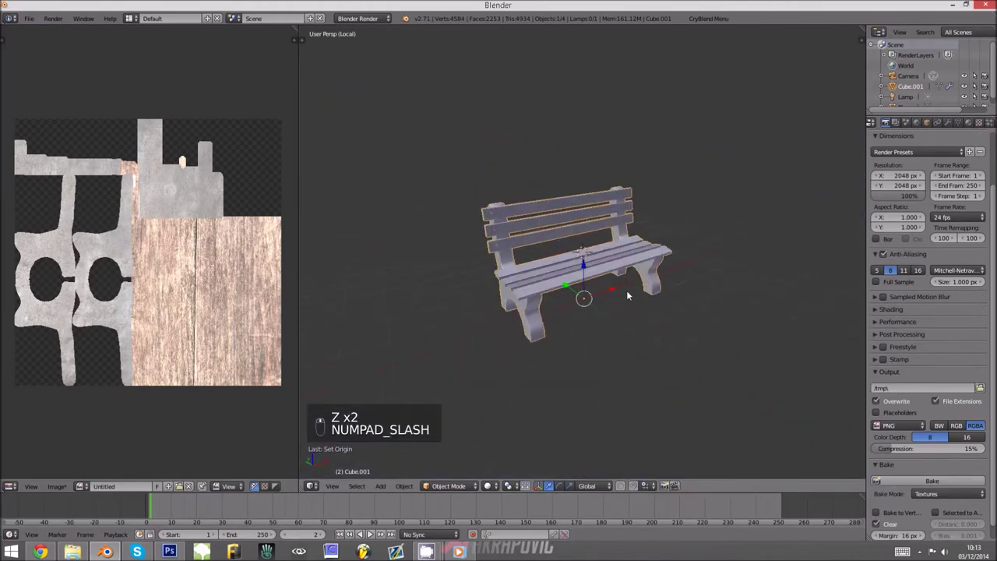
pyautogui.hotkey('alt', 'z')
pyautogui.scroll(3, 635, 326)
pyautogui.hotkey('alt', 'z')
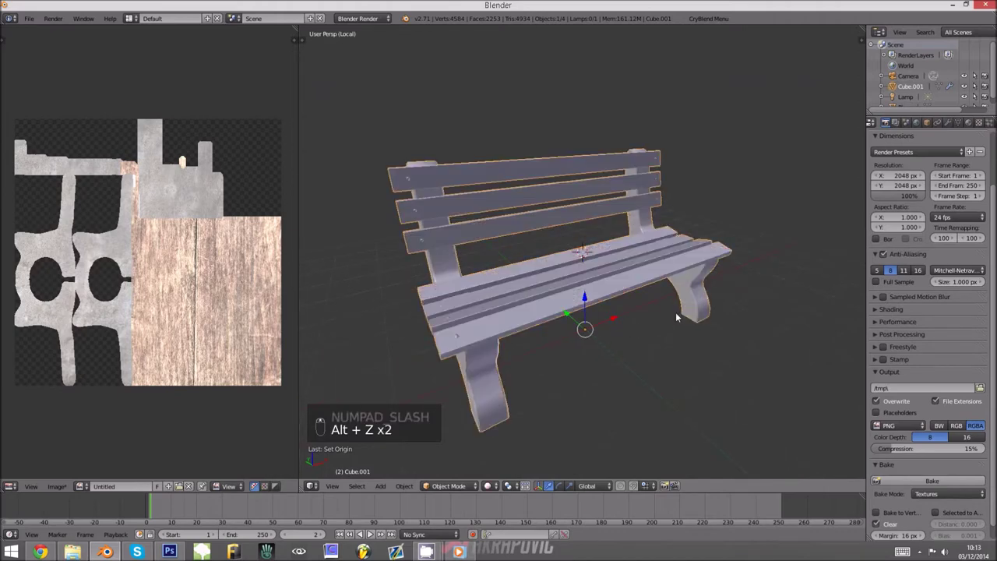
pyautogui.hotkey('alt', 'z')
pyautogui.moveTo(675, 311); pyautogui.dragTo(656, 349, button='middle')
# Select one whole bolt on the front seat plank in Edit Mode and examine its UV islands on the baked image.
pyautogui.press('Tab')
pyautogui.press('Tab')
pyautogui.scroll(1, 668, 340)
pyautogui.press('Tab')
pyautogui.rightClick(641, 413)
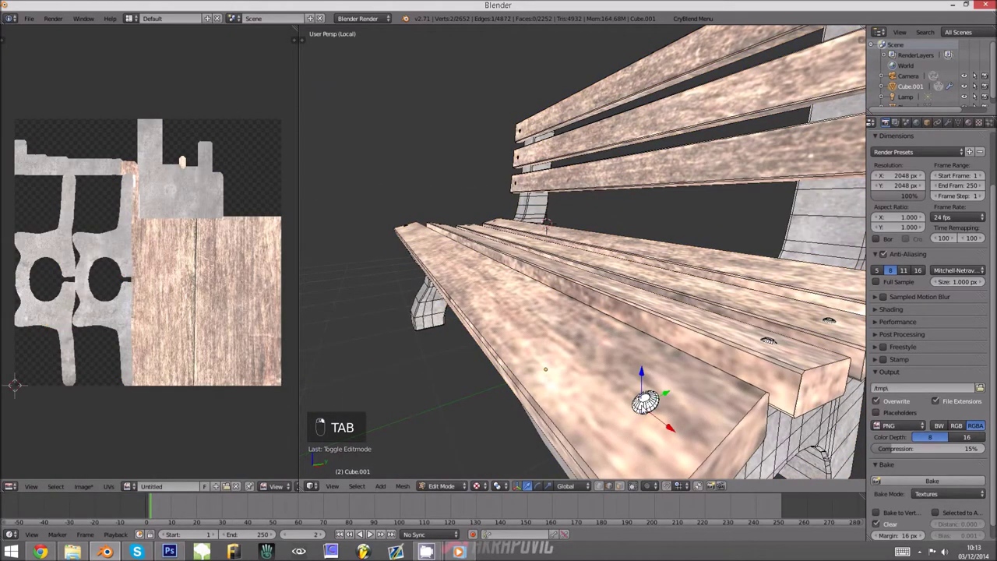
pyautogui.hotkey('ctrl', 'l')
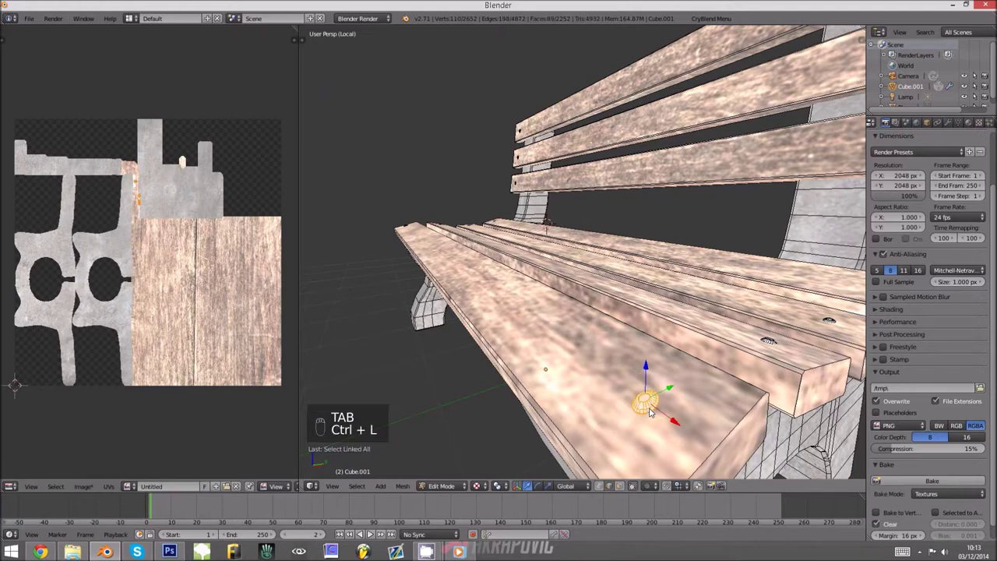
pyautogui.scroll(4, 122, 272)
pyautogui.scroll(4, 122, 273)
pyautogui.moveTo(84, 148); pyautogui.dragTo(106, 244, button='middle')
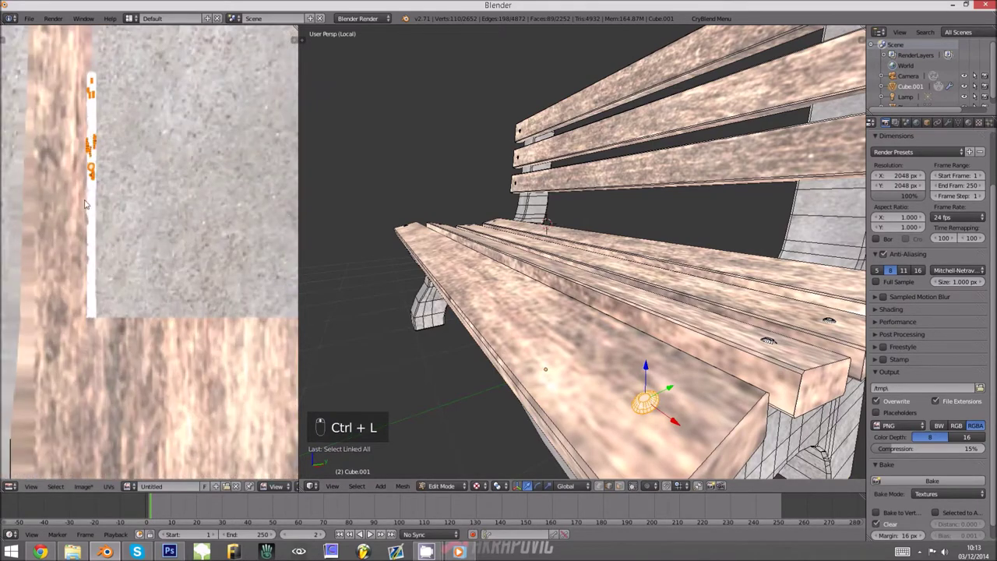
pyautogui.moveTo(77, 199); pyautogui.dragTo(153, 350, button='middle')
pyautogui.scroll(1, 134, 234)
pyautogui.scroll(-4, 129, 232)
pyautogui.scroll(-4, 169, 240)
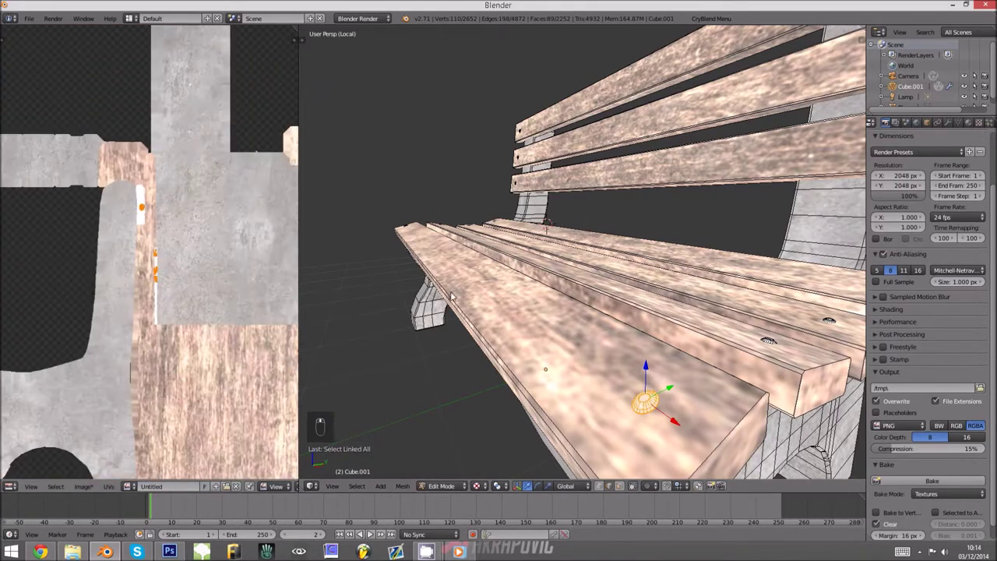
# Select the entire bench mesh in Edit Mode.
pyautogui.scroll(-6, 542, 303)
pyautogui.press('Tab')
pyautogui.press('Tab')
pyautogui.press('a')
pyautogui.press('a')
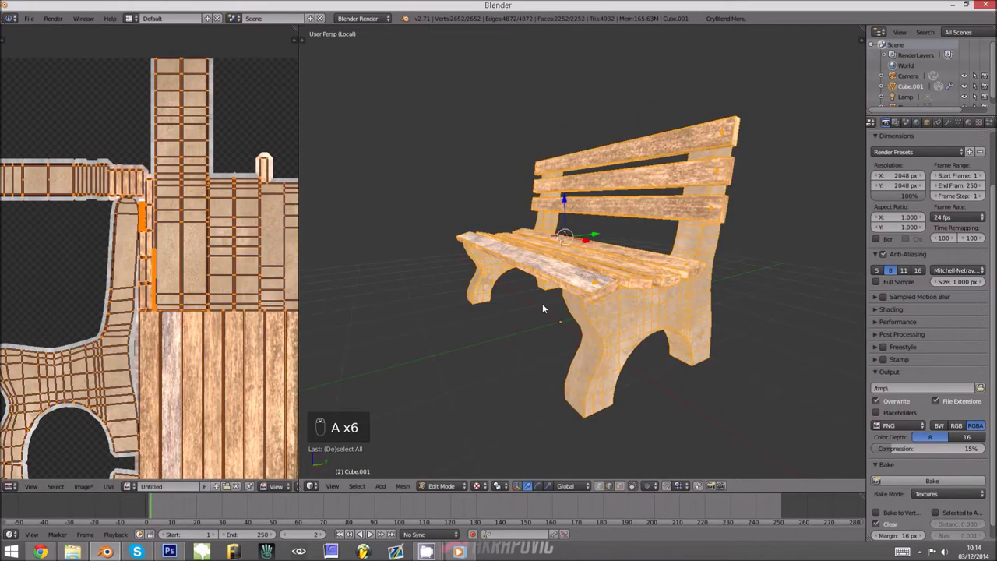
# Try a new Smart UV Project unwrap of the whole bench and undo it.
pyautogui.press('u')
pyautogui.click(543, 306)
pyautogui.click(529, 357)
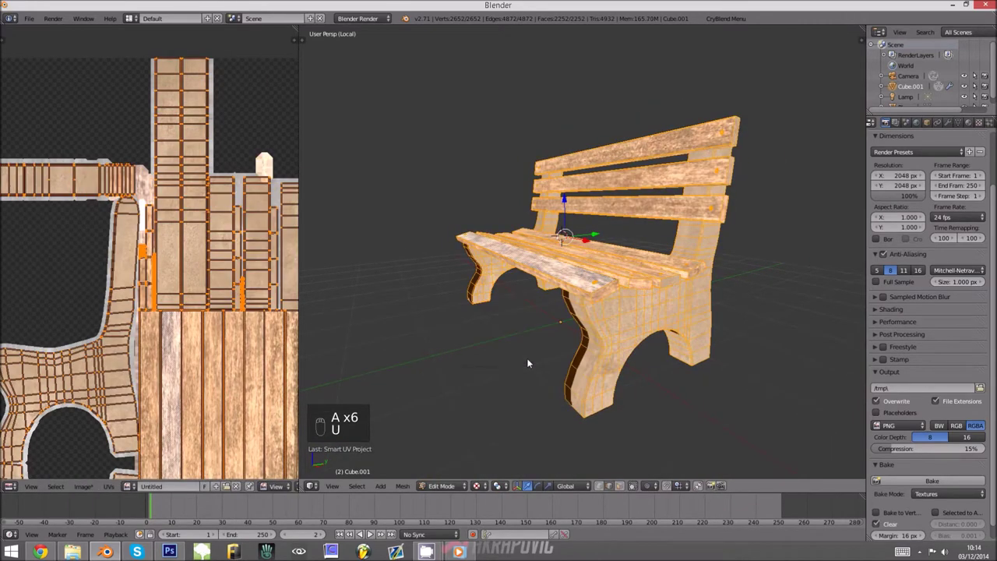
pyautogui.scroll(-2, 527, 363)
pyautogui.scroll(-5, 219, 294)
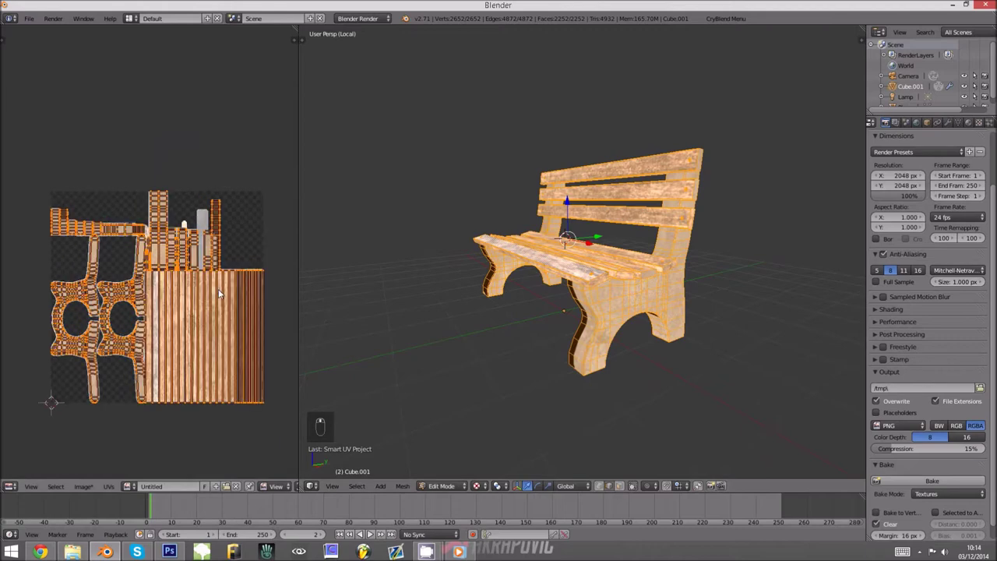
pyautogui.hotkey('ctrl', 'x')
pyautogui.hotkey('ctrl', 'z')
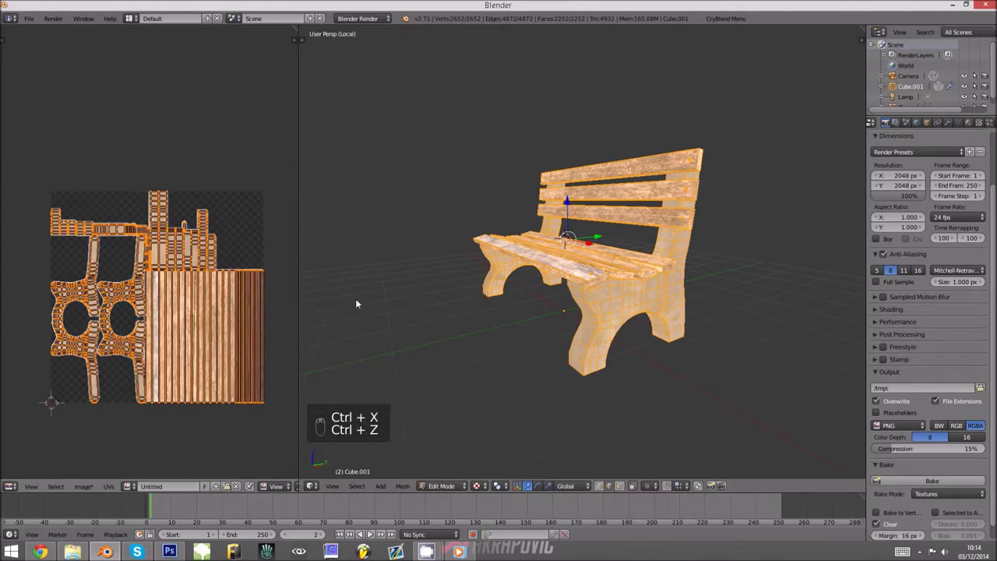
# Re-unwrap the selected bench mesh using Smart UV Project with its default angle limit and margin.
pyautogui.press('u')
pyautogui.click(449, 299)
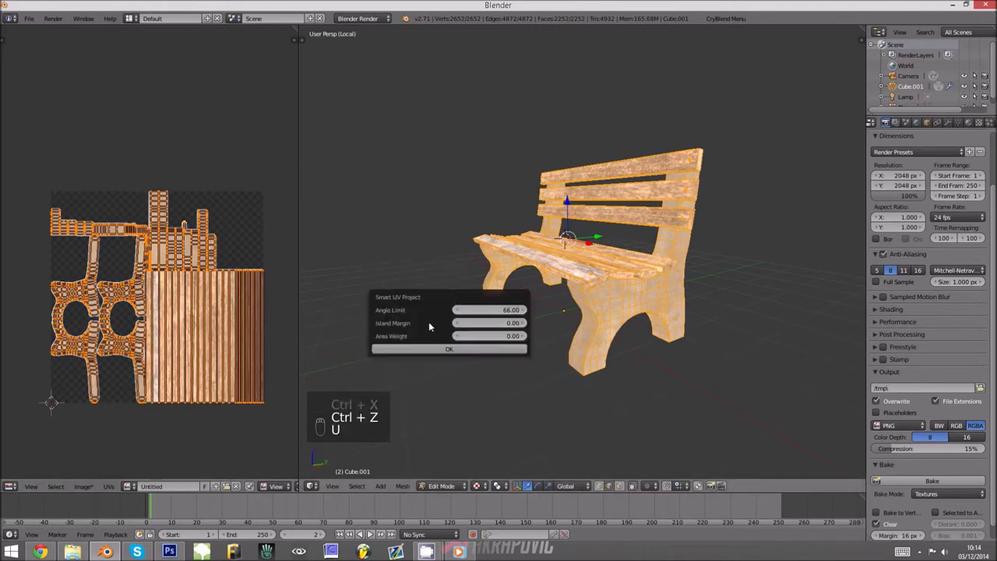
pyautogui.click(437, 350)
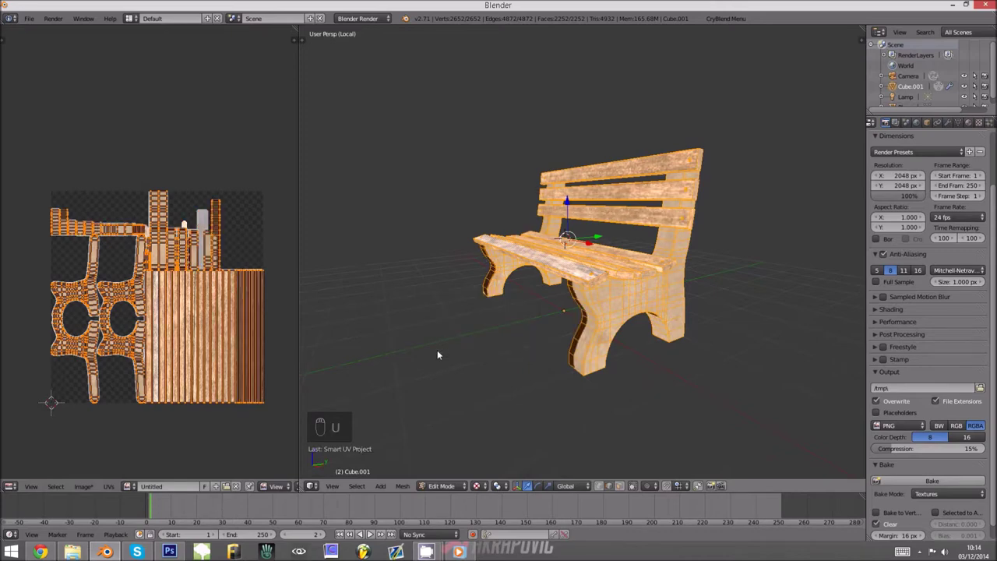
pyautogui.scroll(3, 156, 296)
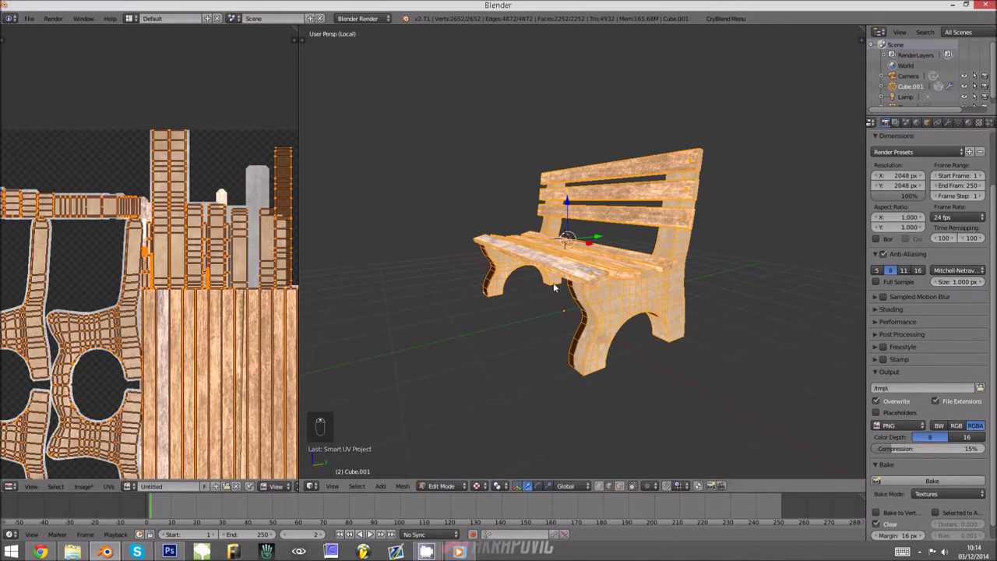
# Rebake the textures onto the image for the new unwrap and inspect the bench in Object Mode.
pyautogui.click(932, 481)
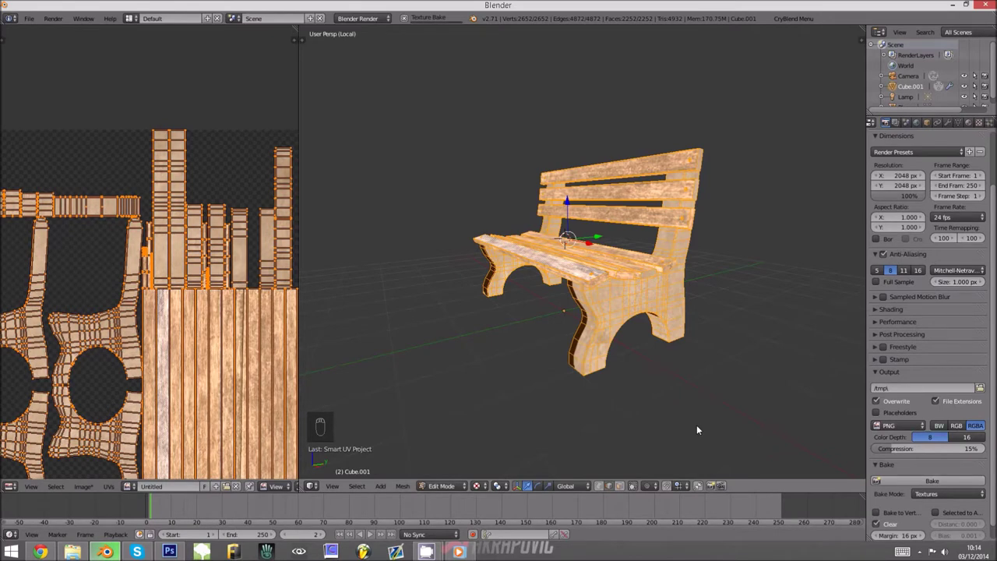
pyautogui.scroll(4, 633, 389)
pyautogui.press('Tab')
pyautogui.moveTo(621, 402); pyautogui.dragTo(592, 390, button='middle')
pyautogui.press('Tab')
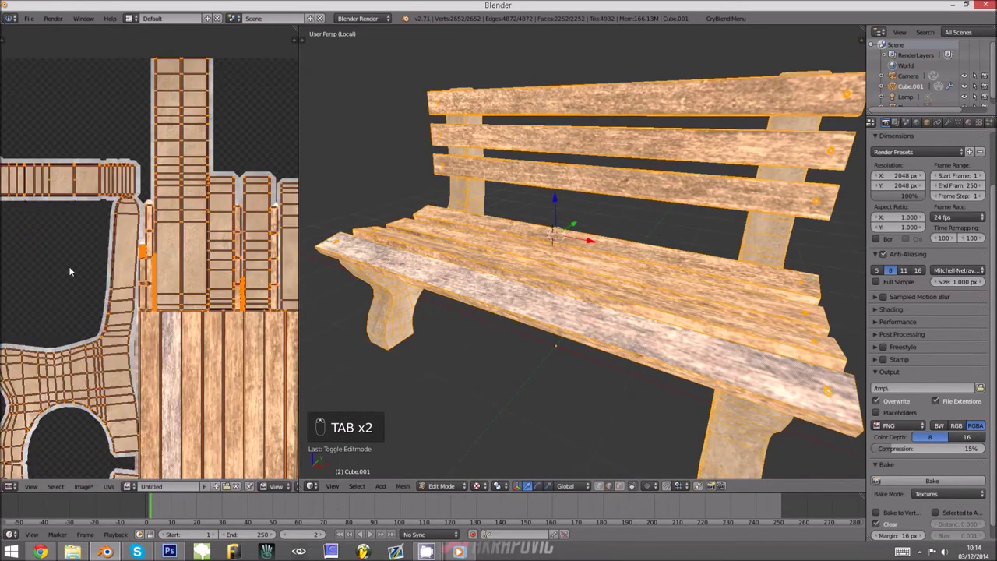
pyautogui.scroll(8, 74, 268)
pyautogui.press('a')
pyautogui.press('a')
pyautogui.press('a')
pyautogui.press('c')
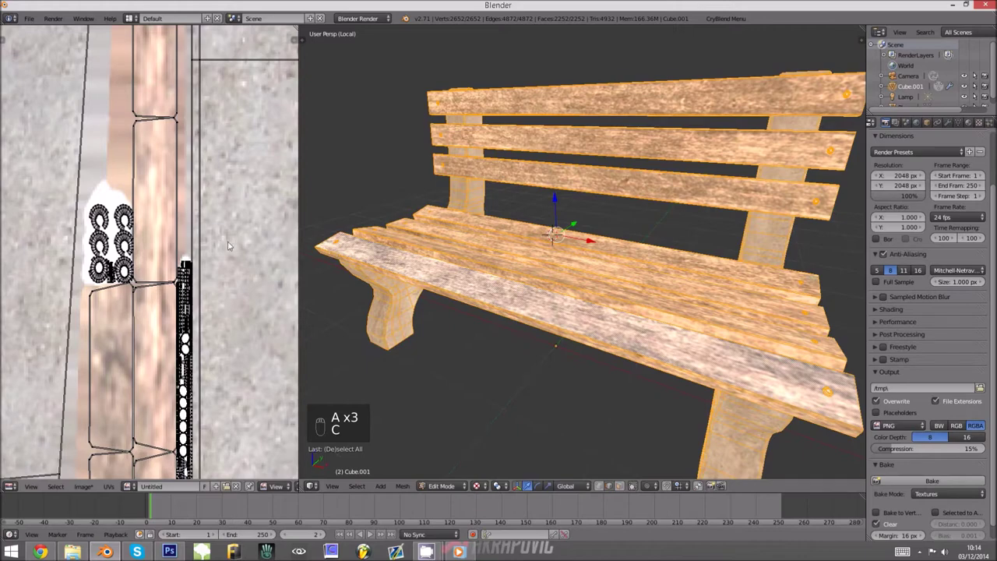
pyautogui.press('Tab')
pyautogui.press('Tab')
pyautogui.press('a')
pyautogui.press('a')
pyautogui.press('a')
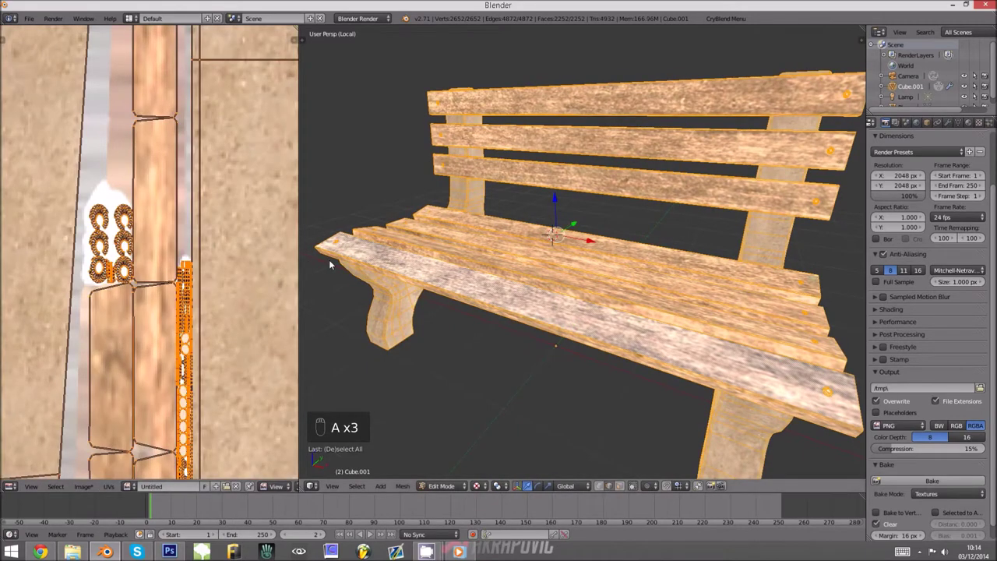
pyautogui.press('a')
pyautogui.press('c')
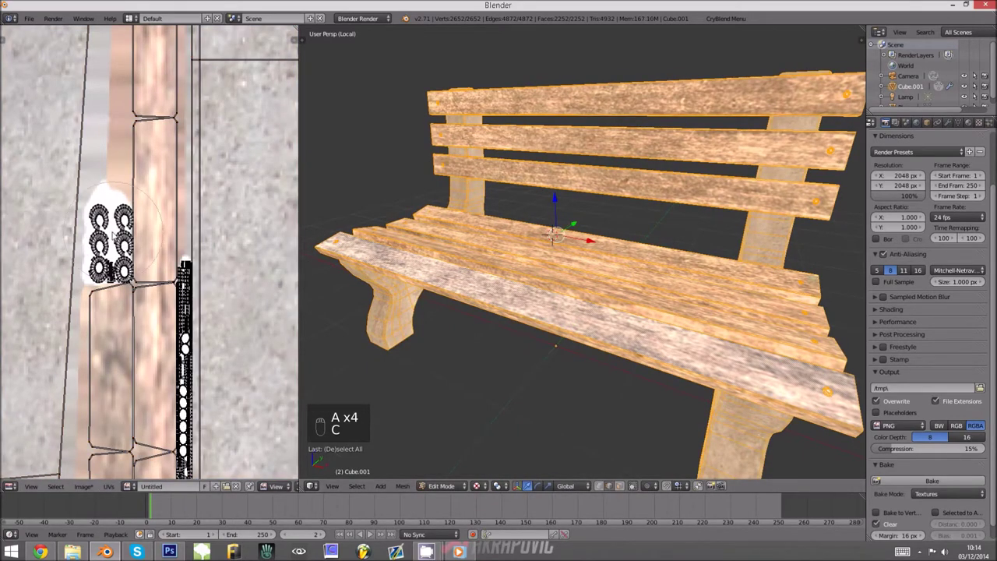
pyautogui.moveTo(115, 233); pyautogui.dragTo(113, 237)
pyautogui.rightClick(102, 243)
pyautogui.hotkey('ctrl', 'l')
pyautogui.press('s')
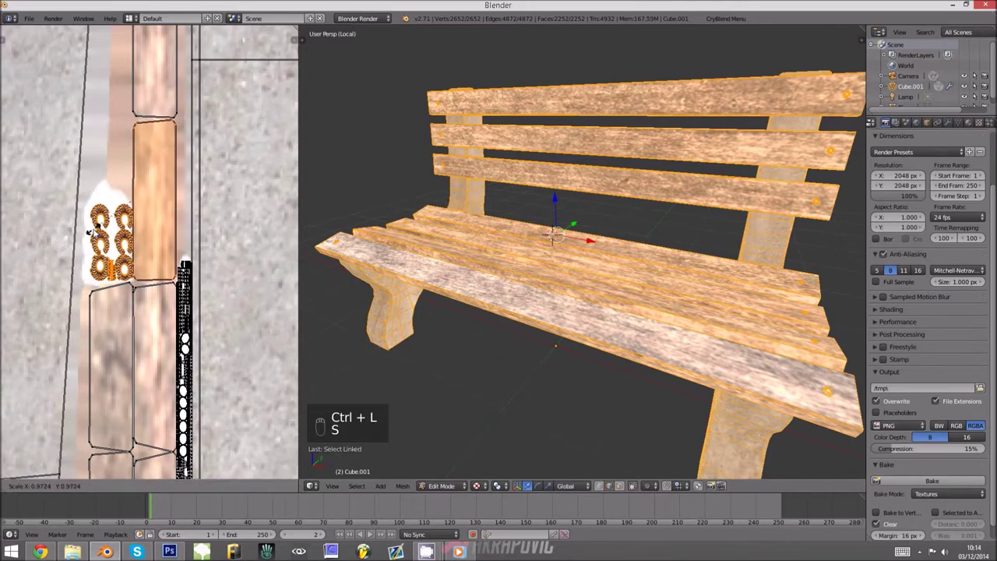
# Select the two-column group of ring-shaped bolt UV islands plus the upper part of the nearby narrow strip of bolt islands.
pyautogui.press('a')
pyautogui.press('c')
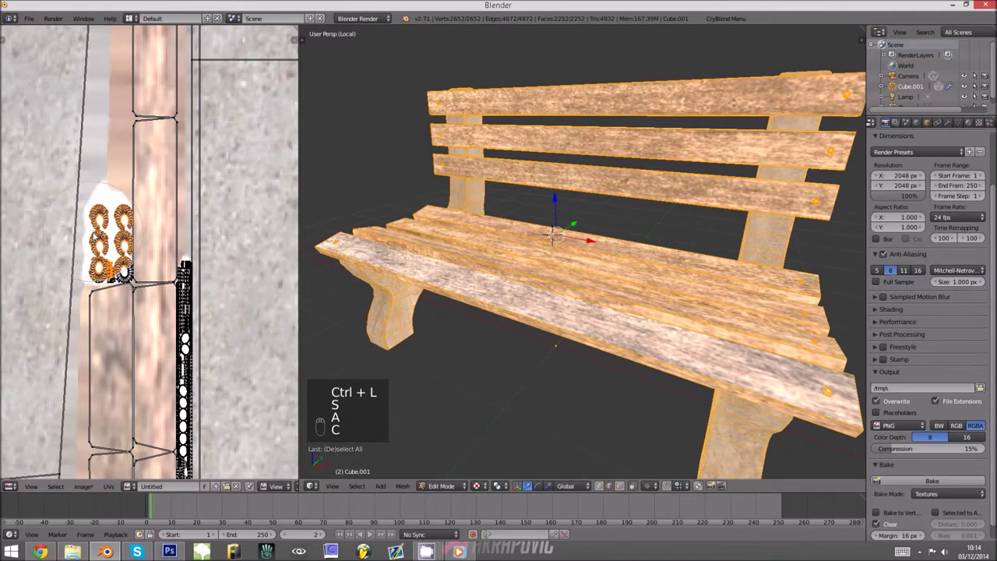
pyautogui.scroll(-3, 164, 270)
pyautogui.scroll(4, 191, 323)
pyautogui.press('b')
pyautogui.moveTo(191, 267); pyautogui.dragTo(219, 430)
pyautogui.scroll(-5, 219, 429)
pyautogui.scroll(3, 217, 387)
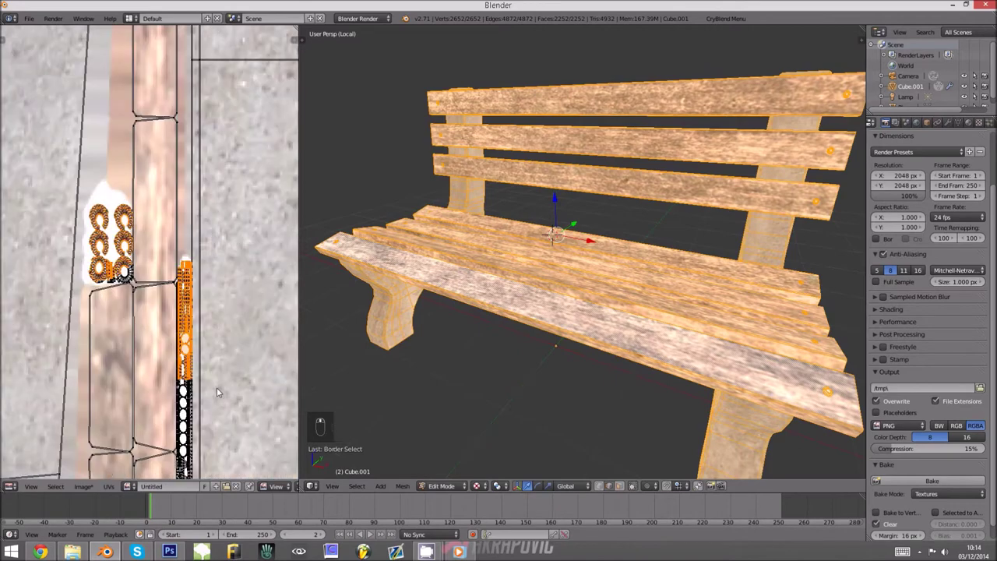
# Maximize the UV editor and add the rest of the narrow bolt-island strip to the selection.
pyautogui.hotkey('ctrl', 'Up')
pyautogui.moveTo(452, 338); pyautogui.dragTo(449, 159, button='middle')
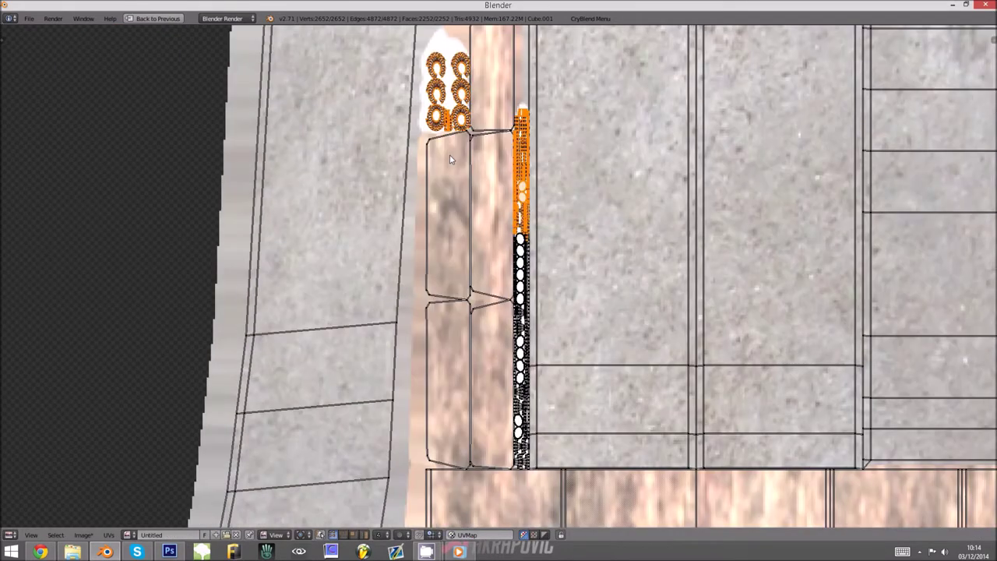
pyautogui.moveTo(536, 291); pyautogui.dragTo(518, 418)
pyautogui.press('b')
pyautogui.press('b')
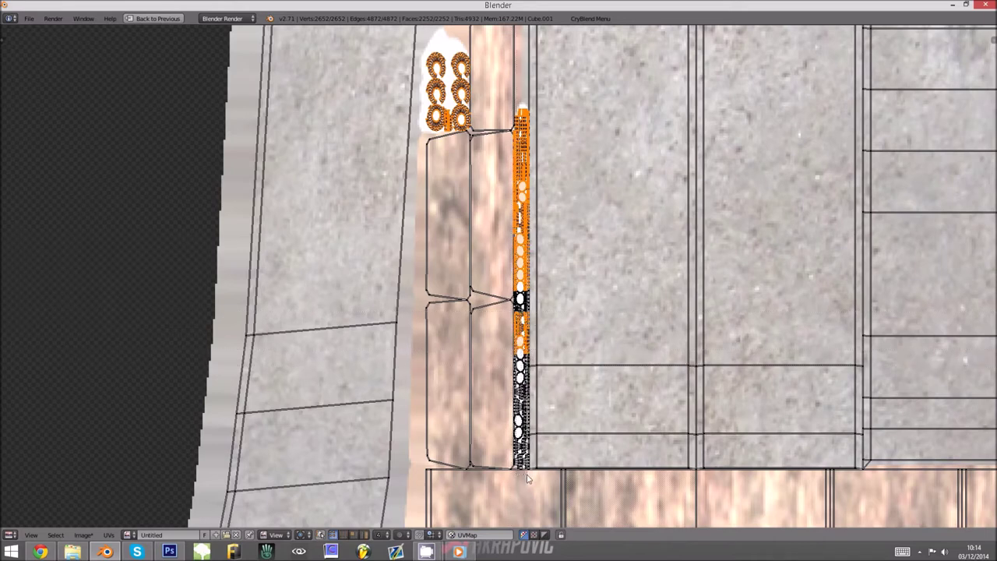
pyautogui.moveTo(527, 474); pyautogui.dragTo(526, 475)
pyautogui.hotkey('ctrl', 'l')
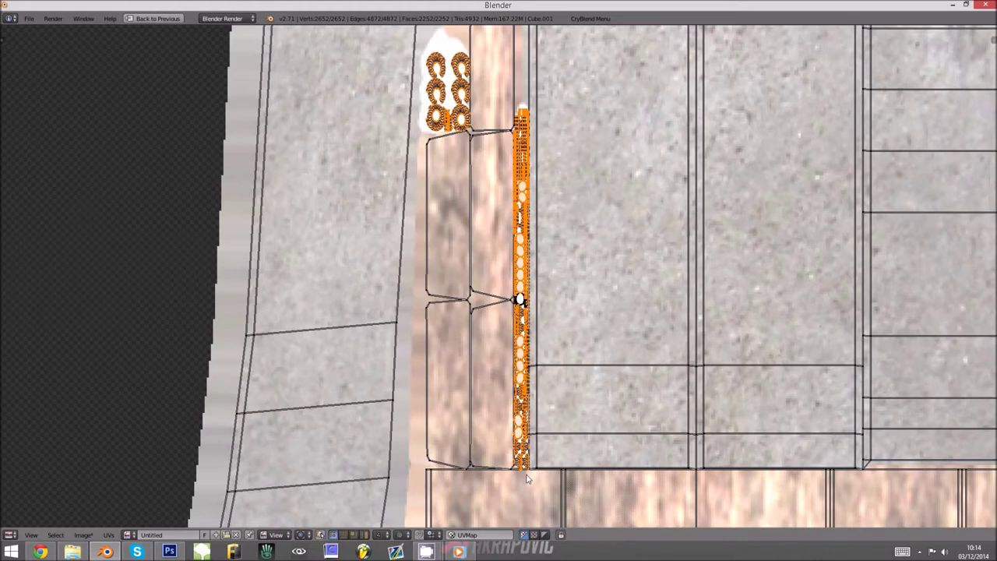
pyautogui.press('g')
pyautogui.rightClick(544, 301)
# Add the separate single column of ring-shaped bolt islands between the wood and concrete islands to the selection.
pyautogui.scroll(-5, 577, 295)
pyautogui.scroll(3, 584, 289)
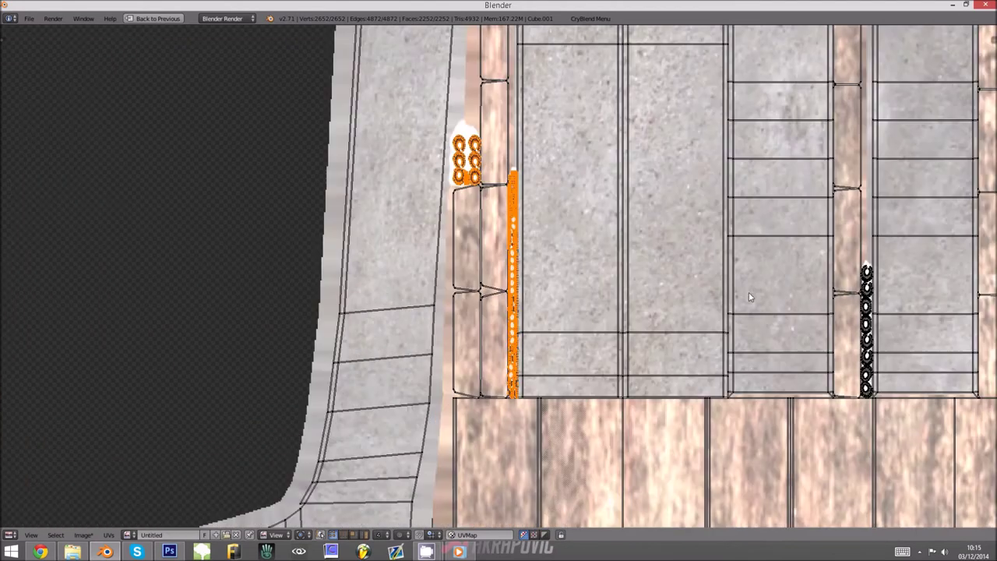
pyautogui.moveTo(767, 295); pyautogui.dragTo(507, 252, button='middle')
pyautogui.scroll(4, 507, 251)
pyautogui.moveTo(631, 227); pyautogui.dragTo(514, 206, button='middle')
pyautogui.press('b')
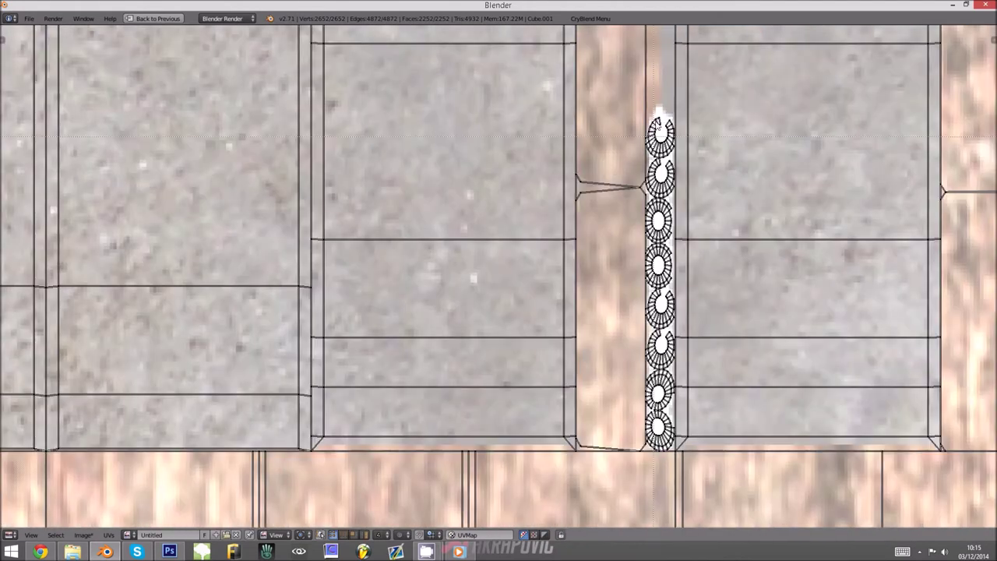
pyautogui.press('l')
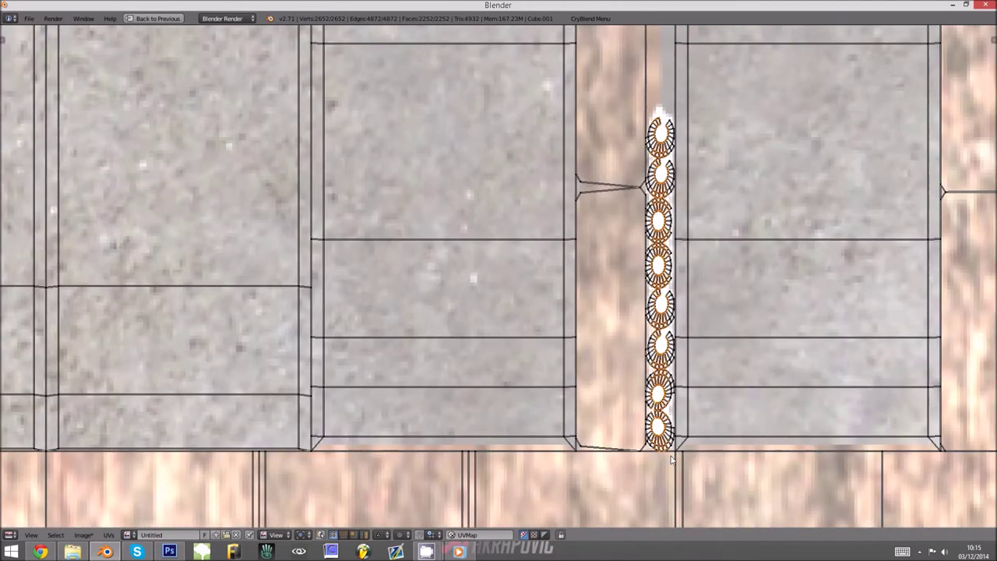
# Scale up all the selected bolt islands together so they spread clear of the bench's UV layout.
pyautogui.scroll(-6, 672, 459)
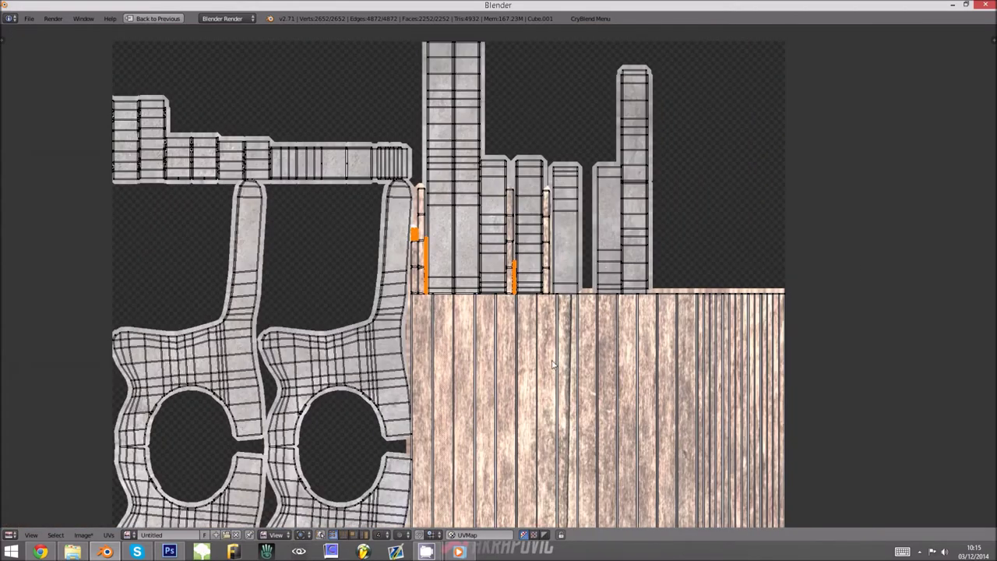
pyautogui.scroll(-8, 552, 348)
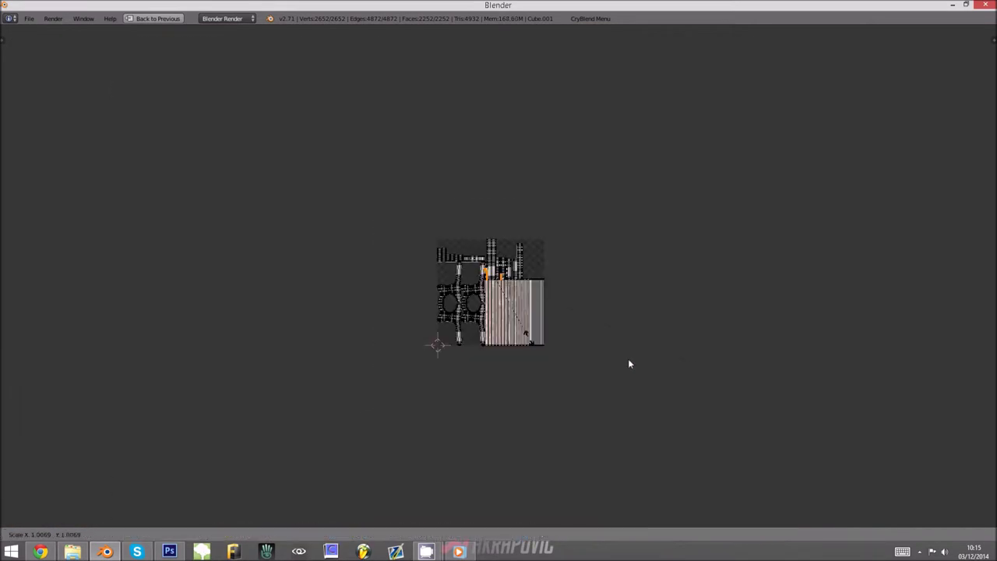
pyautogui.press('s')
pyautogui.click(582, 245)
# Select only the single column of ring-shaped islands and move it to the image's upper-right corner.
pyautogui.press('a')
pyautogui.press('c')
pyautogui.moveTo(694, 272); pyautogui.dragTo(706, 406)
pyautogui.rightClick(706, 406)
pyautogui.scroll(2, 730, 348)
pyautogui.press('g')
pyautogui.click(473, 224)
pyautogui.scroll(4, 676, 162)
# Shrink the ring column and position it inside the image's right edge, in the empty area above the planks.
pyautogui.press('s')
pyautogui.click(731, 179)
pyautogui.press('s')
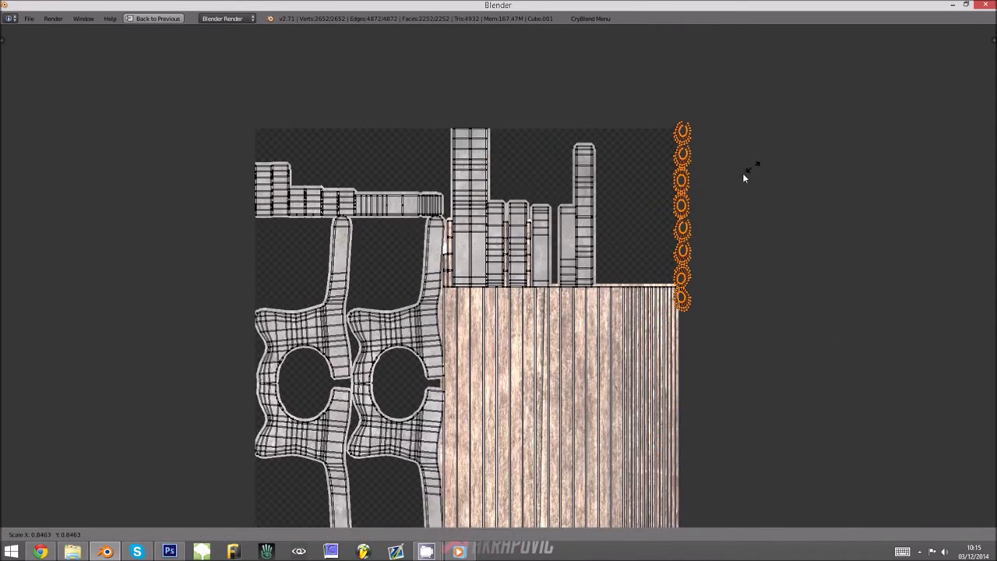
pyautogui.click(732, 170)
pyautogui.press('g')
pyautogui.click(724, 162)
pyautogui.press('s')
pyautogui.click(722, 163)
pyautogui.scroll(-4, 337, 159)
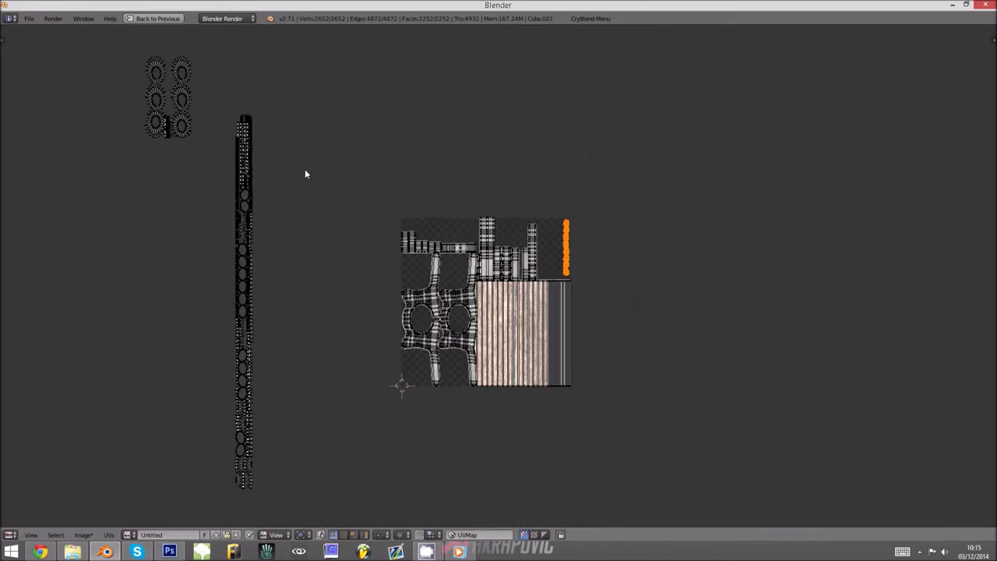
# Move the two-column group of ring islands into the empty upper-right area beside the single ring column and scale it down.
pyautogui.press('c')
pyautogui.moveTo(180, 116)
pyautogui.mouseDown()
pyautogui.moveTo(150, 95)
pyautogui.moveTo(169, 81)
pyautogui.mouseUp()
pyautogui.rightClick(171, 84)
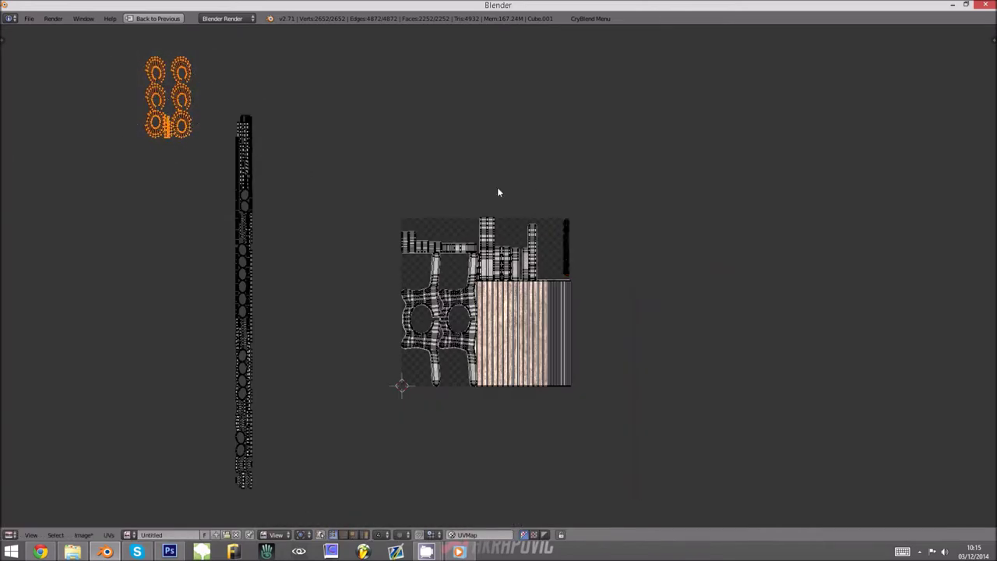
pyautogui.press('g')
pyautogui.click(632, 160)
pyautogui.scroll(6, 632, 218)
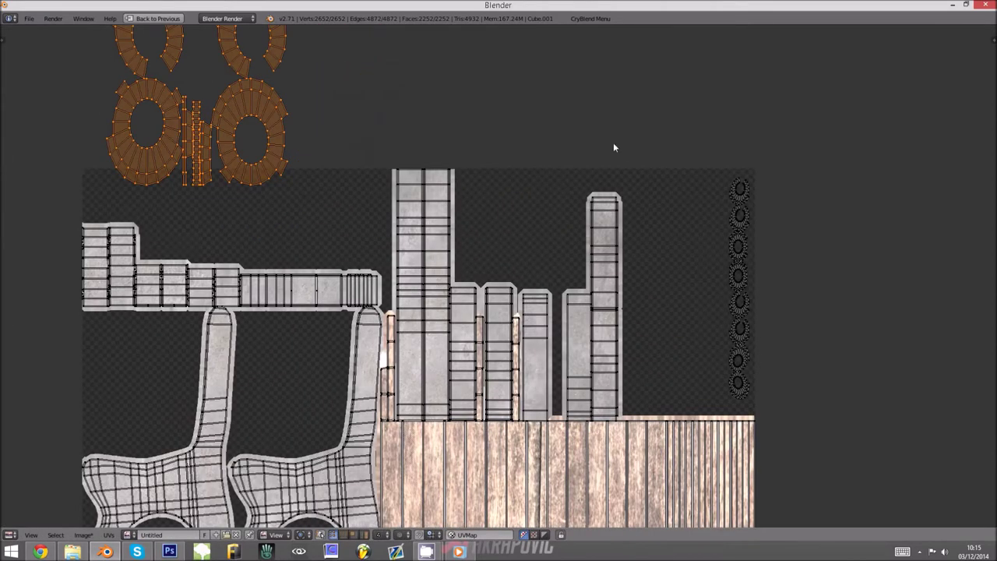
pyautogui.press('s')
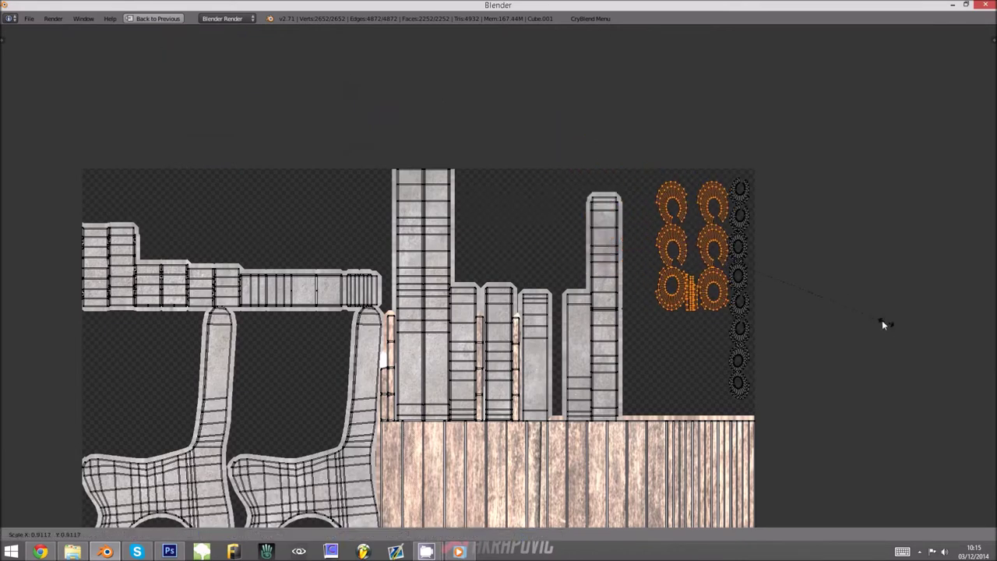
pyautogui.click(846, 299)
pyautogui.press('g')
pyautogui.click(850, 285)
# Shrink the two-column ring group further and place it snugly beside the upper part of the single ring column.
pyautogui.press('s')
pyautogui.click(810, 260)
pyautogui.press('g')
pyautogui.click(821, 246)
pyautogui.scroll(-2, 821, 246)
pyautogui.press('s')
pyautogui.click(768, 242)
pyautogui.press('g')
pyautogui.click(766, 247)
# Select the upper half of the long bolt-island strip outside the image and scale it down.
pyautogui.scroll(-5, 412, 188)
pyautogui.press('c')
pyautogui.moveTo(283, 176); pyautogui.dragTo(293, 275)
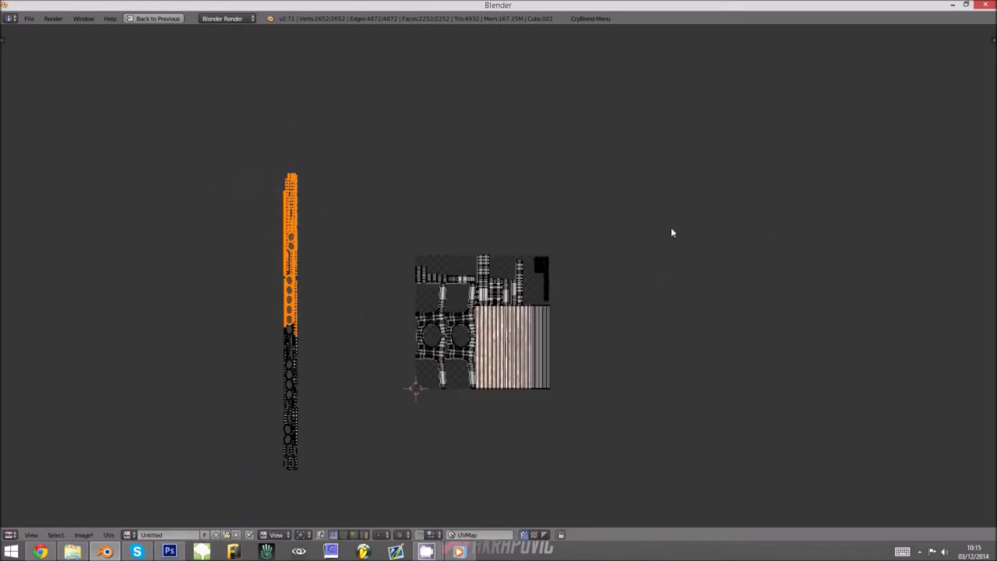
pyautogui.press('s')
pyautogui.click(454, 234)
# Rotate the shrunken half strip by 90 degrees and place it along the image's upper-left edge above the concrete islands.
pyautogui.scroll(4, 312, 224)
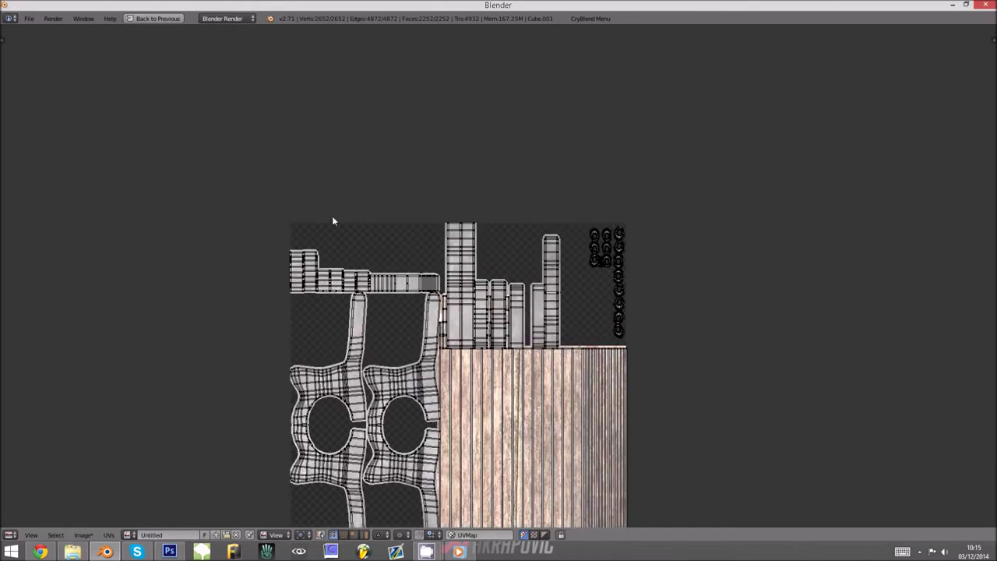
pyautogui.write('r90')
pyautogui.press('Return')
pyautogui.press('g')
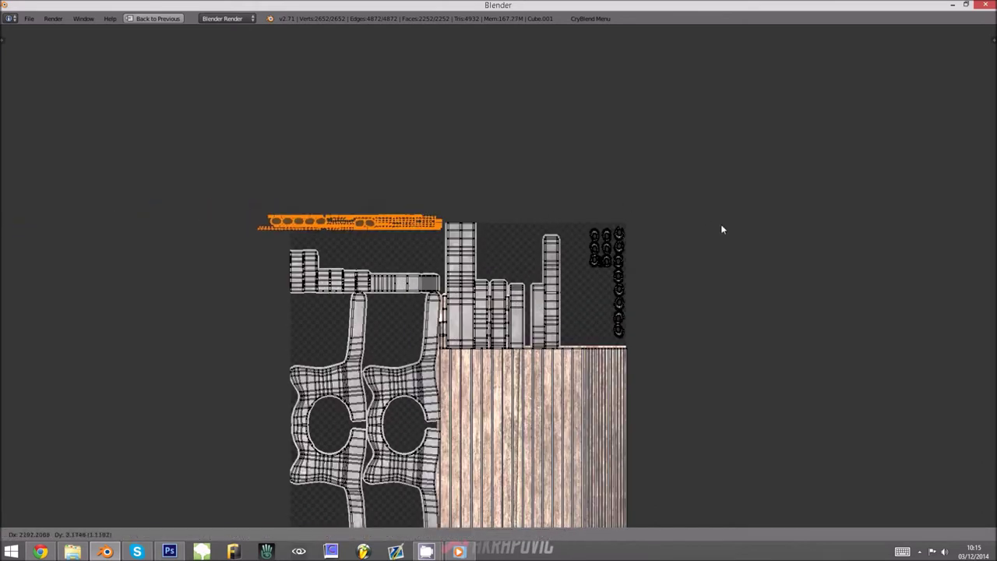
pyautogui.click(647, 217)
# Scale down the remaining half of the long strip and place it vertically next to the two-column ring group.
pyautogui.scroll(-5, 263, 332)
pyautogui.press('c')
pyautogui.moveTo(305, 338); pyautogui.dragTo(318, 425)
pyautogui.press('Escape')
pyautogui.scroll(4, 317, 426)
pyautogui.press('s')
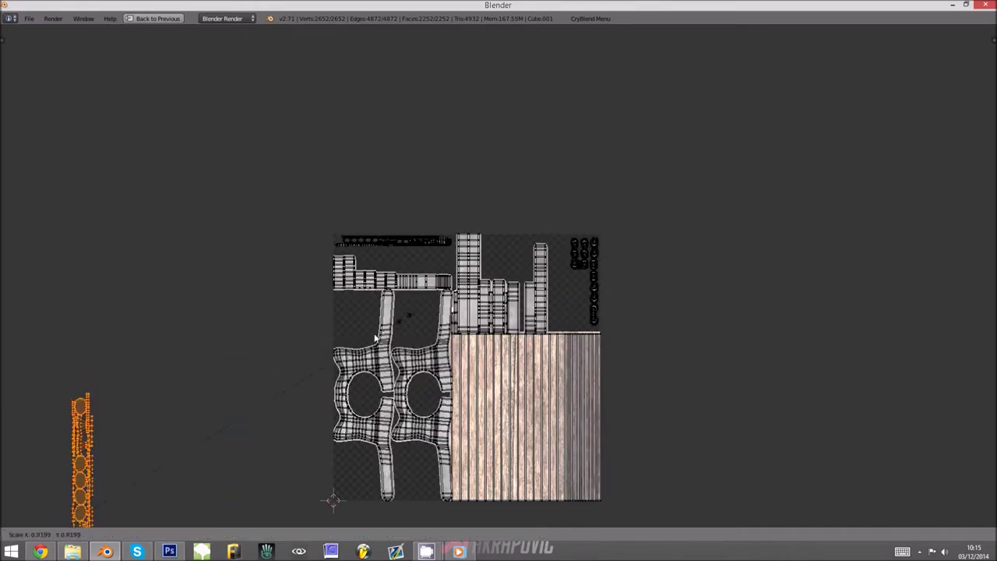
pyautogui.scroll(4, 580, 168)
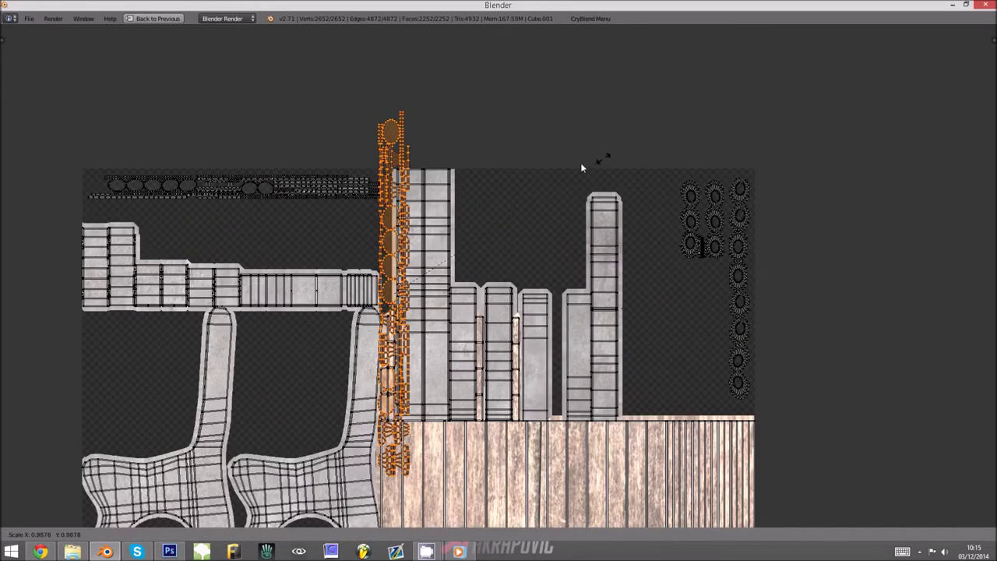
pyautogui.click(815, 194)
pyautogui.press('g')
pyautogui.click(807, 194)
# Select the horizontal strip of bolt islands at the image's upper left and scale it down.
pyautogui.press('a')
pyautogui.press('c')
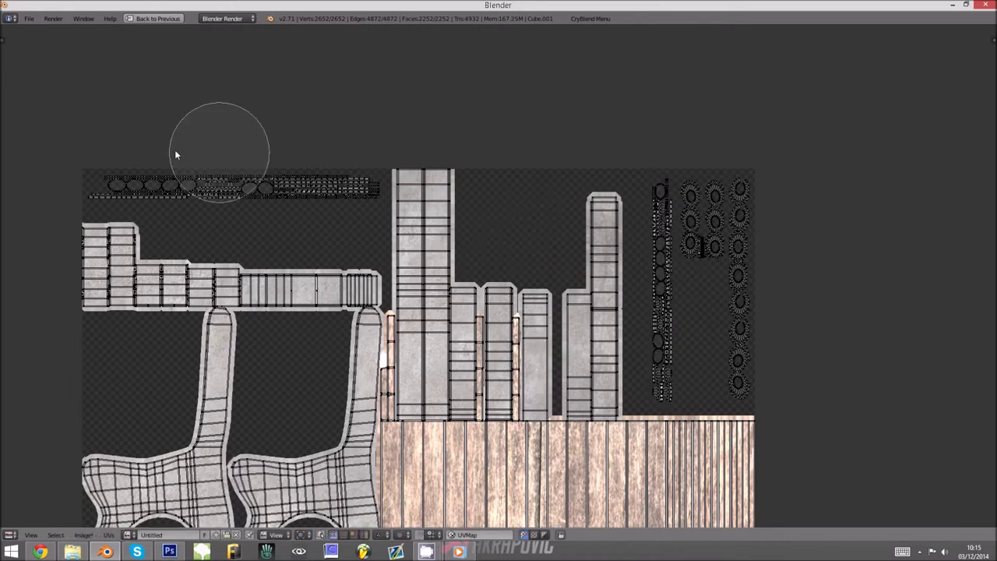
pyautogui.moveTo(85, 159)
pyautogui.mouseDown()
pyautogui.moveTo(349, 164)
pyautogui.moveTo(343, 171)
pyautogui.mouseUp()
pyautogui.press('Escape')
pyautogui.press('c')
pyautogui.press('Escape')
pyautogui.press('s')
pyautogui.click(393, 102)
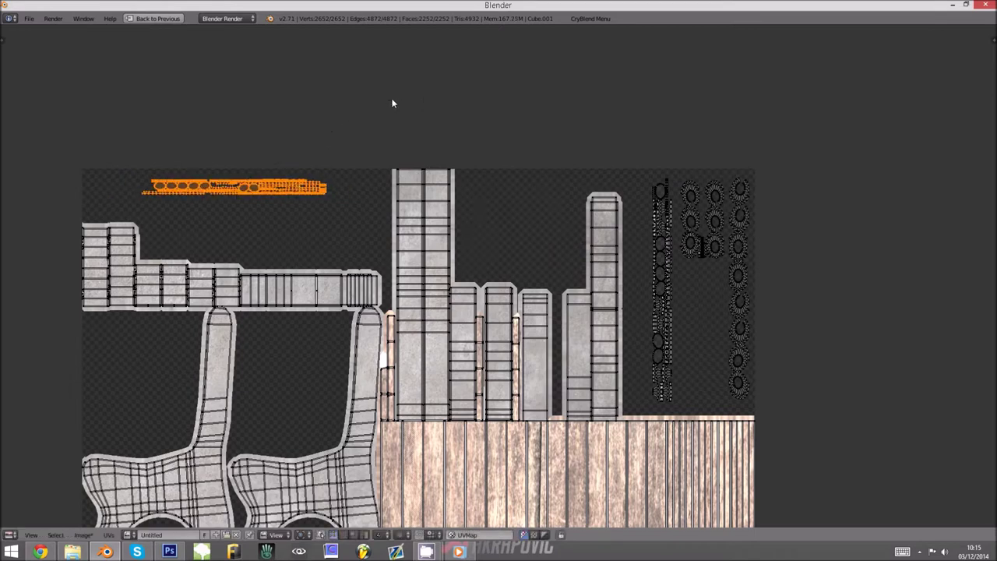
# Rotate the strip by 90 degrees and fit it between the tall concrete island and the other vertical bolt strip.
pyautogui.write('r90')
pyautogui.press('Return')
pyautogui.press('g')
pyautogui.click(794, 203)
pyautogui.press('s')
pyautogui.click(827, 192)
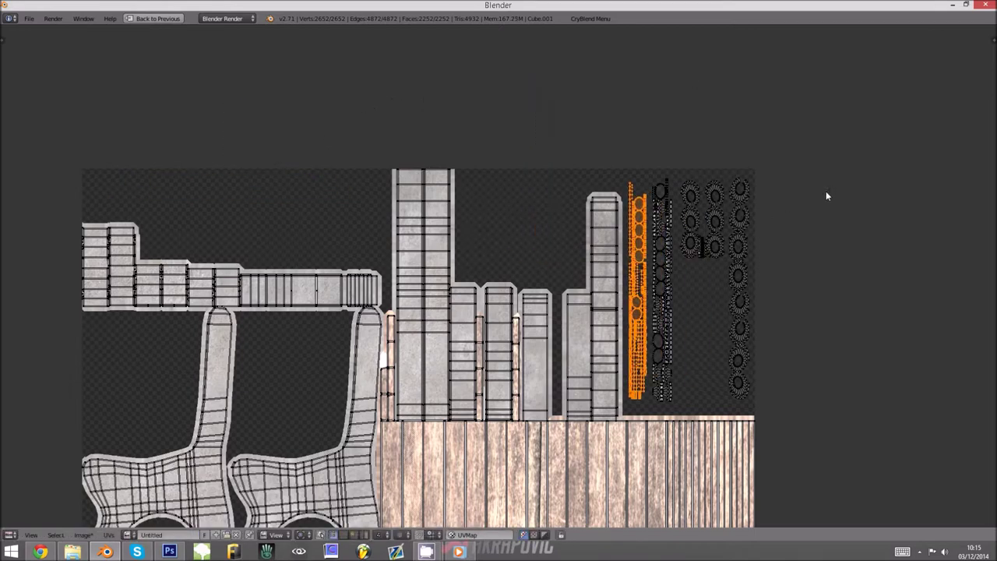
# Restore the normal editor layout, select all UV islands and rebake the textures onto the image.
pyautogui.hotkey('ctrl', 'Up')
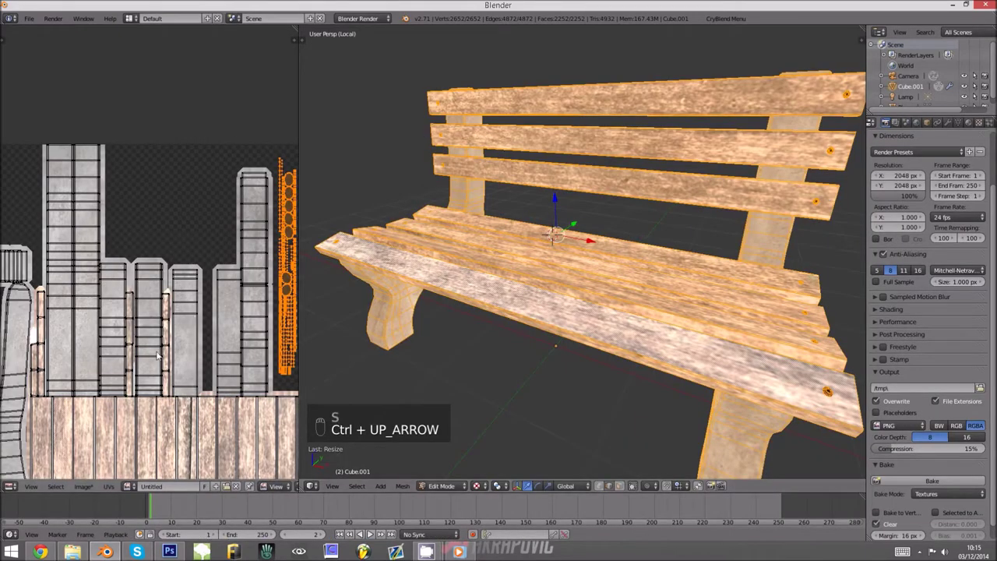
pyautogui.press('a')
pyautogui.press('a')
pyautogui.press('a')
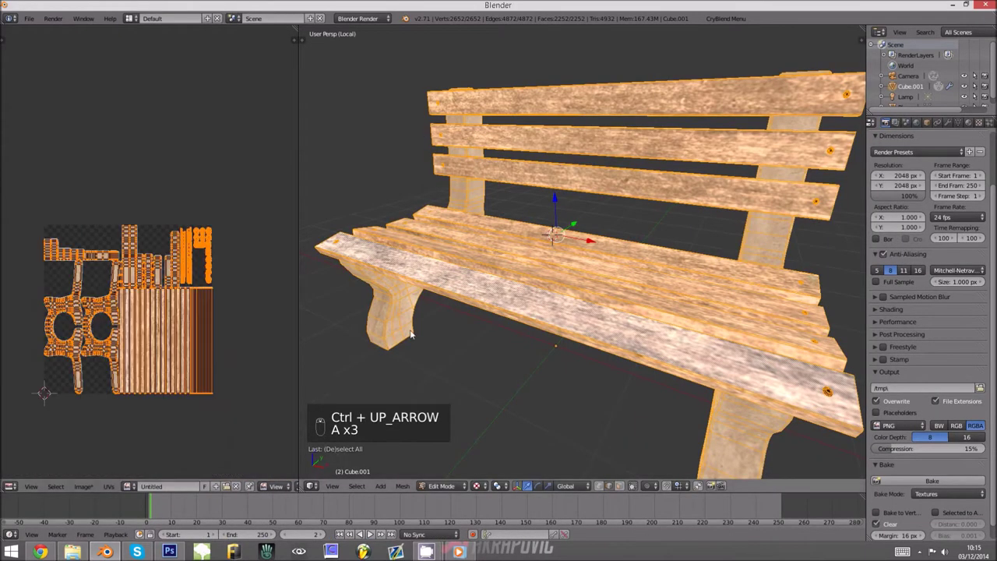
pyautogui.click(934, 482)
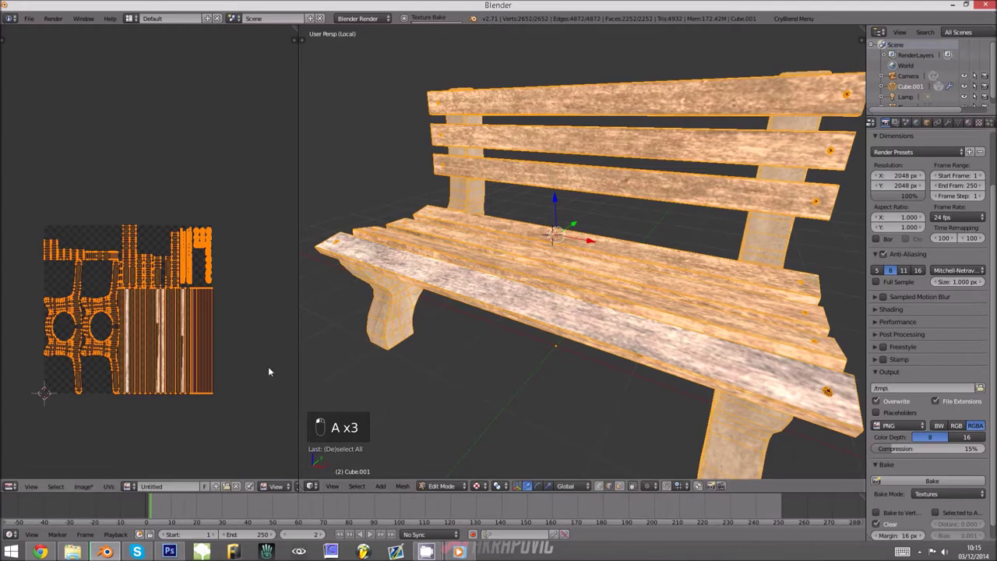
# Check the baked bolt areas in the image and examine the bench's bolts and planks in Object Mode.
pyautogui.scroll(2, 236, 312)
pyautogui.scroll(3, 236, 312)
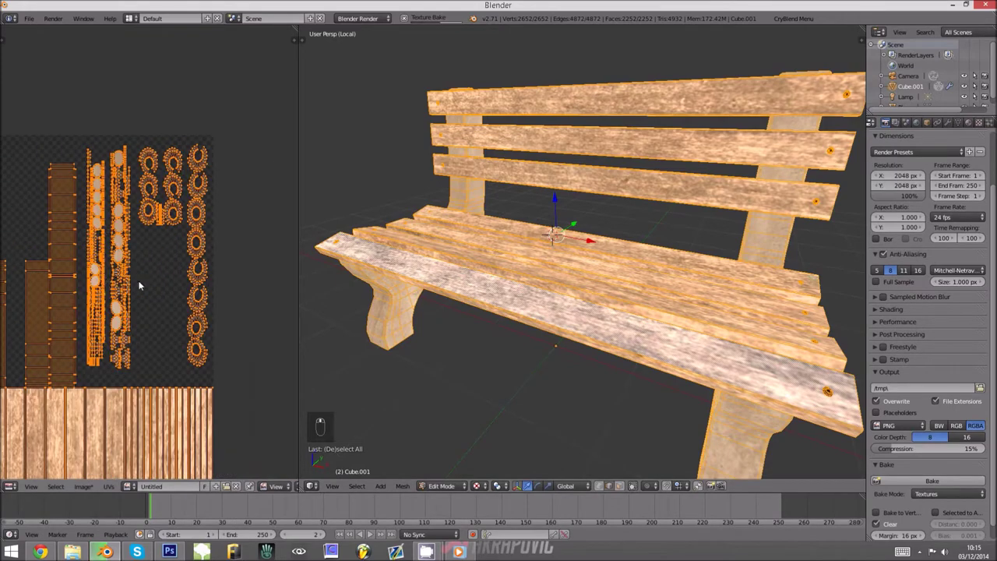
pyautogui.scroll(5, 150, 281)
pyautogui.press('Tab')
pyautogui.moveTo(768, 335); pyautogui.dragTo(666, 317, button='middle')
pyautogui.scroll(3, 703, 329)
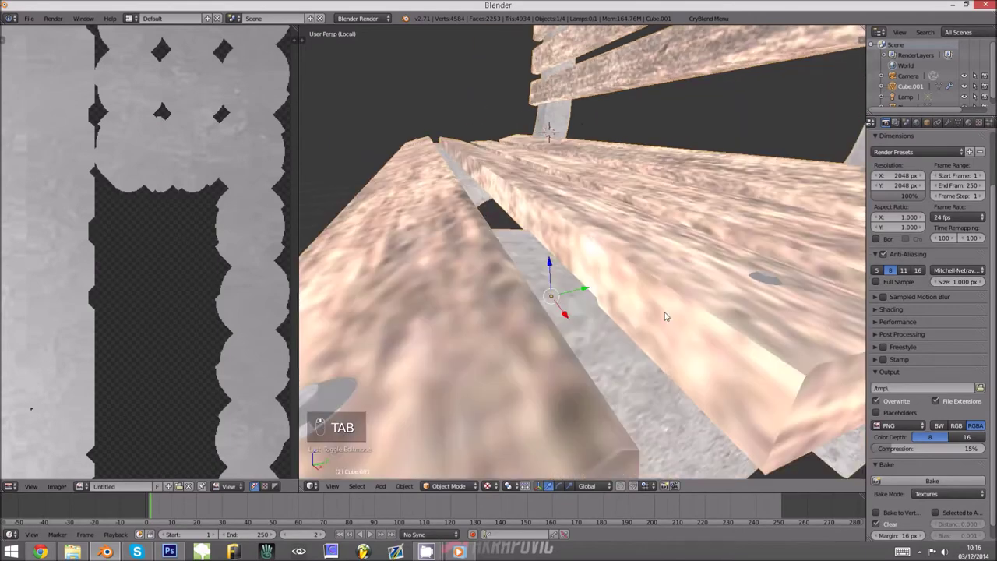
pyautogui.scroll(-8, 675, 314)
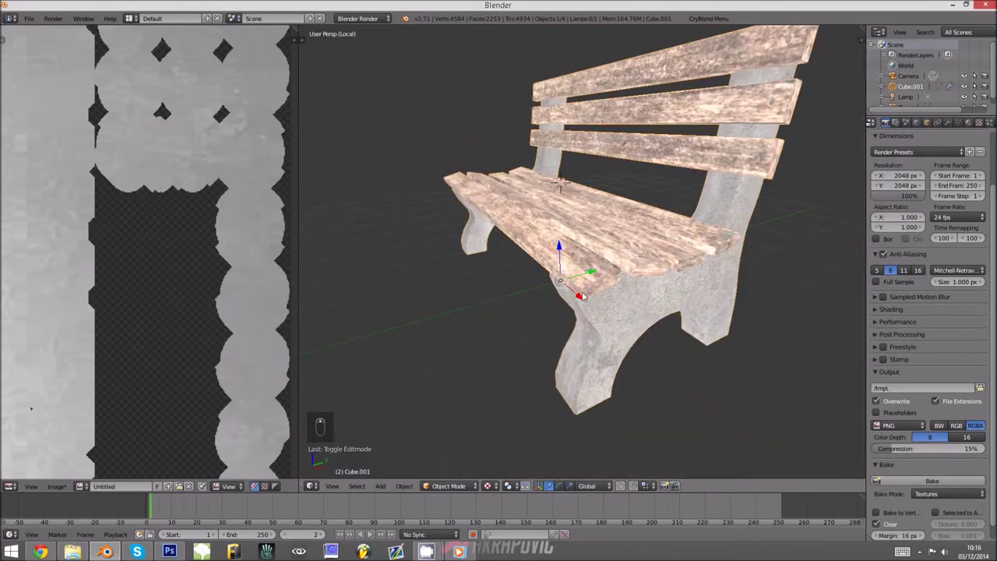
pyautogui.moveTo(580, 296); pyautogui.dragTo(196, 240, button='middle')
pyautogui.scroll(-5, 188, 239)
# Start saving the baked texture as an image file and browse to the Downloads\3D Tutoring\Blender folder.
pyautogui.press('Tab')
pyautogui.press('Tab')
pyautogui.press('Tab')
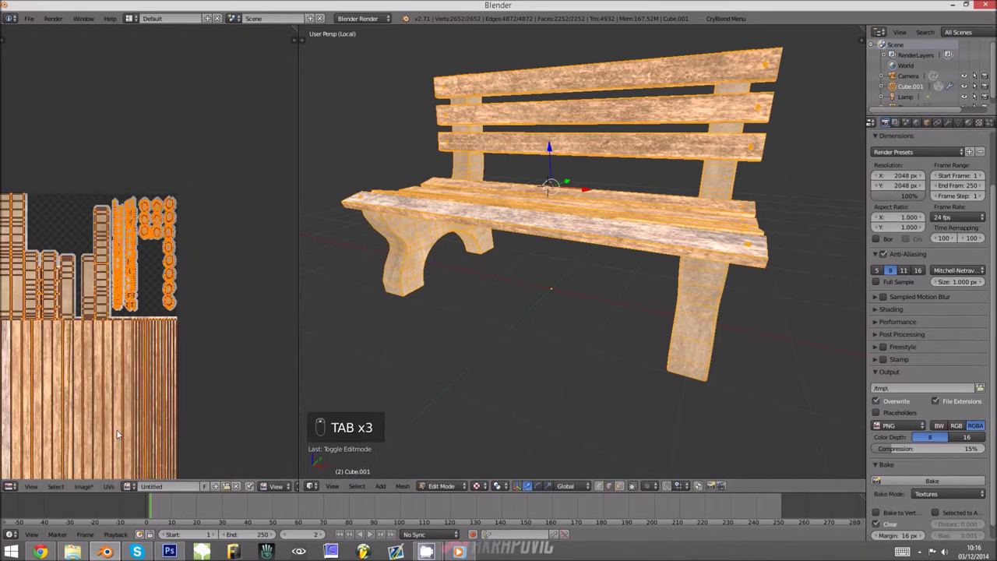
pyautogui.scroll(-2, 117, 435)
pyautogui.click(84, 486)
pyautogui.click(101, 425)
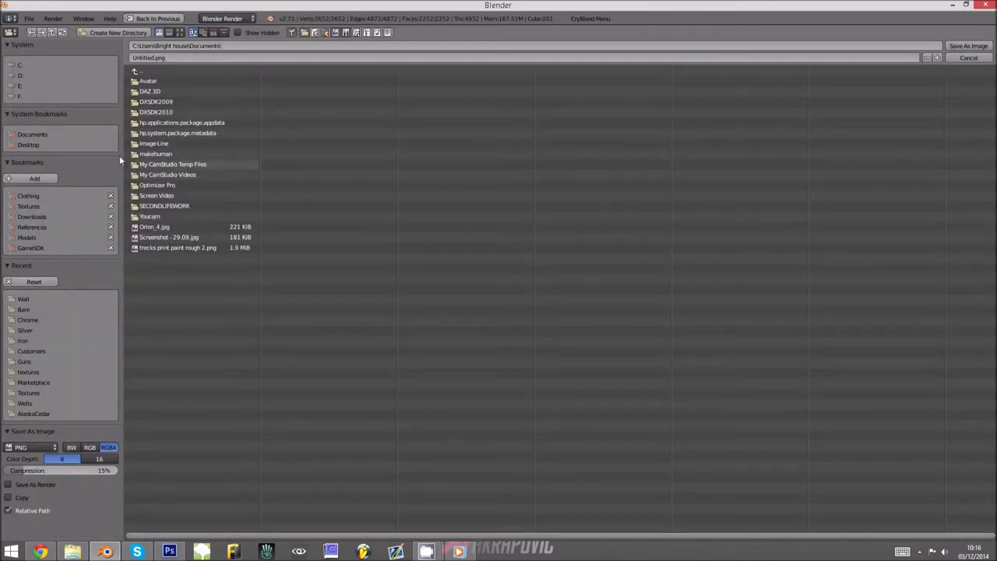
pyautogui.click(28, 205)
pyautogui.click(135, 74)
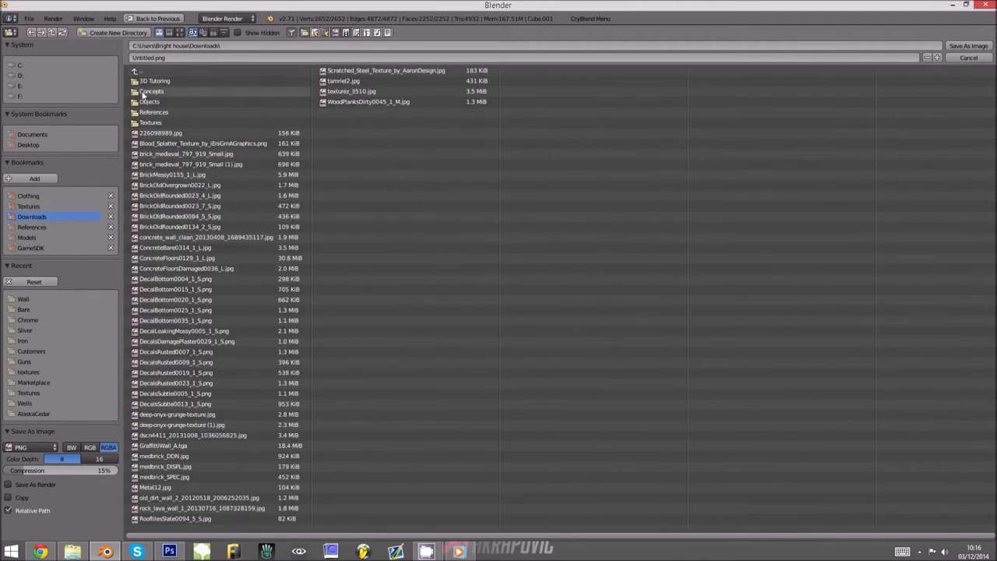
pyautogui.click(141, 102)
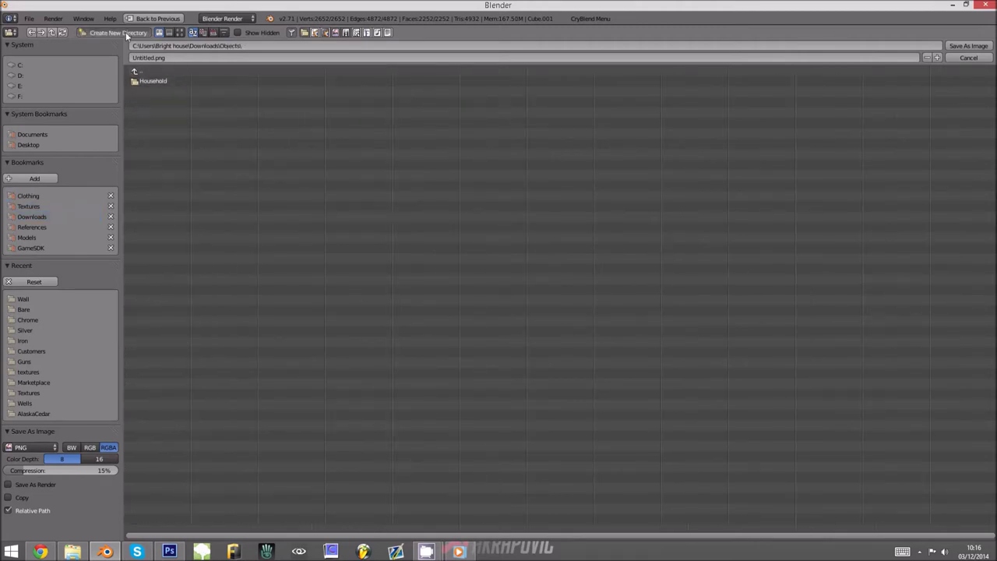
pyautogui.click(135, 71)
pyautogui.click(139, 81)
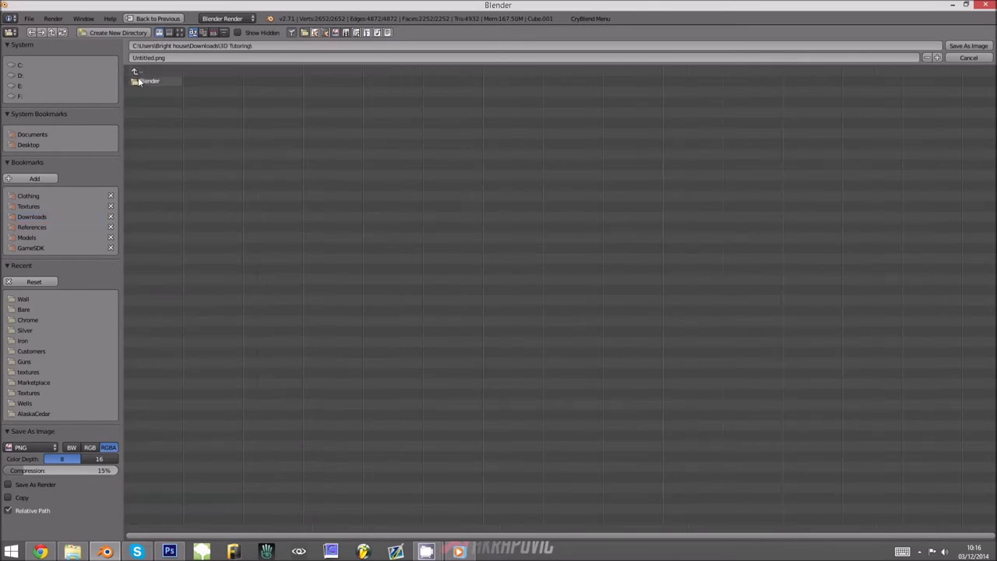
pyautogui.click(147, 80)
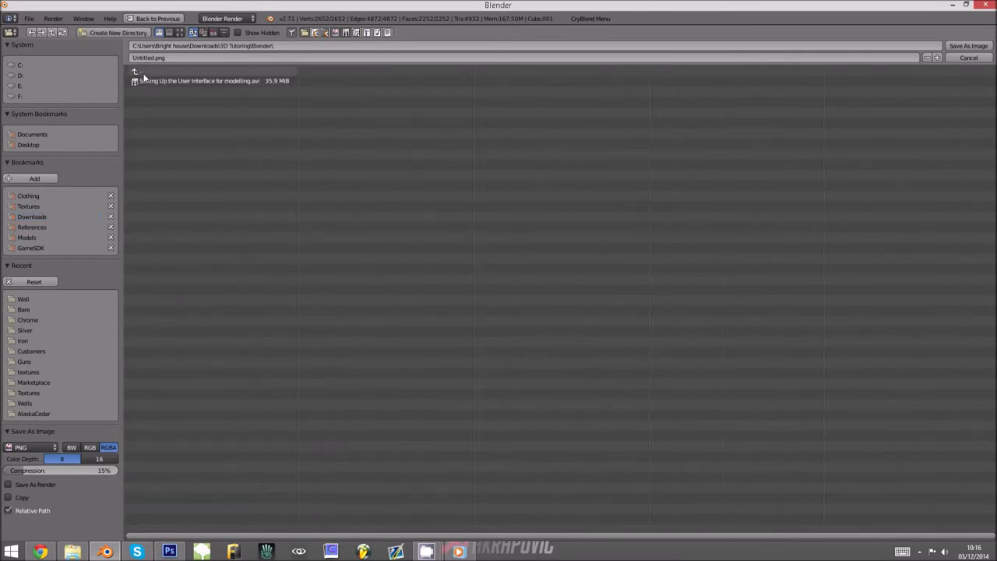
# Create a ConcreteBench_Tutorial folder with a Textures subfolder inside it and open that subfolder.
pyautogui.click(127, 35)
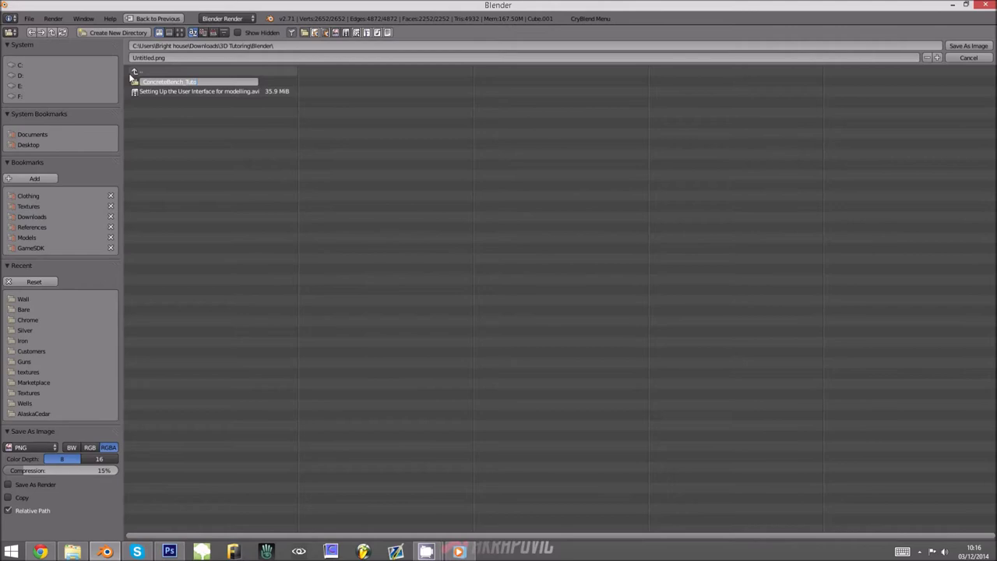
pyautogui.press('Return')
pyautogui.click(134, 80)
pyautogui.click(117, 32)
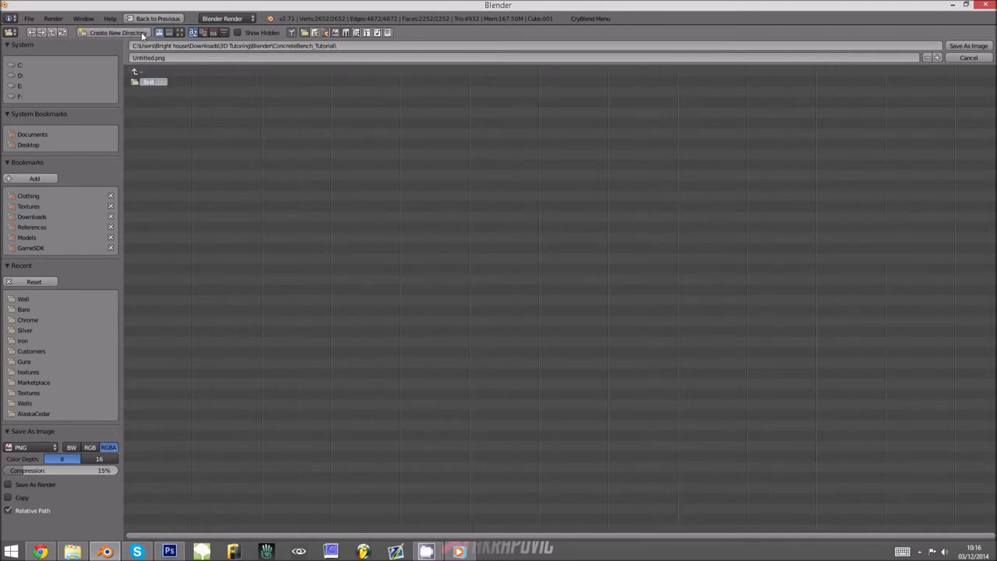
pyautogui.press('Return')
pyautogui.click(148, 82)
# Name the image CBench_A_TEX.png, set its compression to 0%, and save it.
pyautogui.click(162, 57)
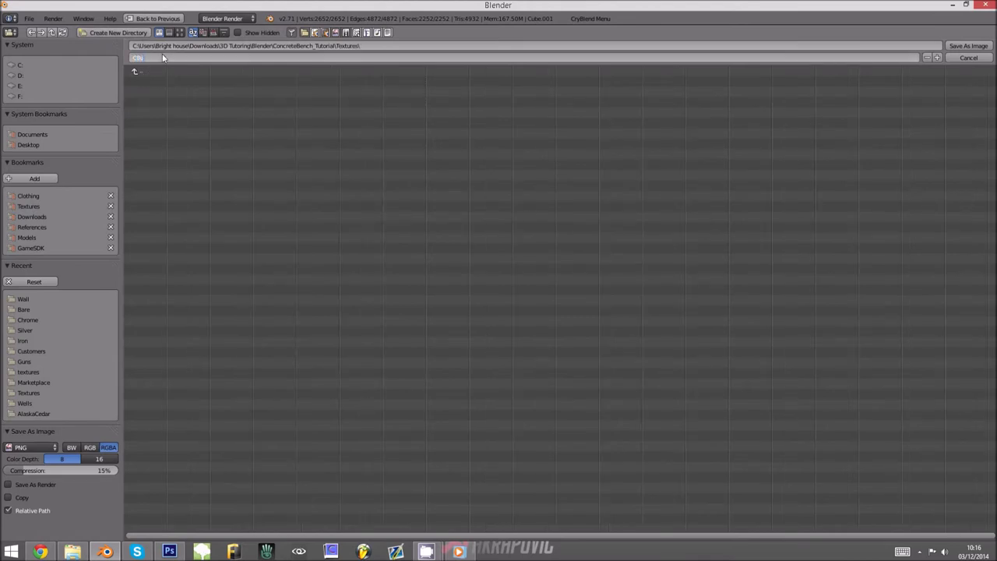
pyautogui.press('Return')
pyautogui.moveTo(63, 470); pyautogui.dragTo(15, 470)
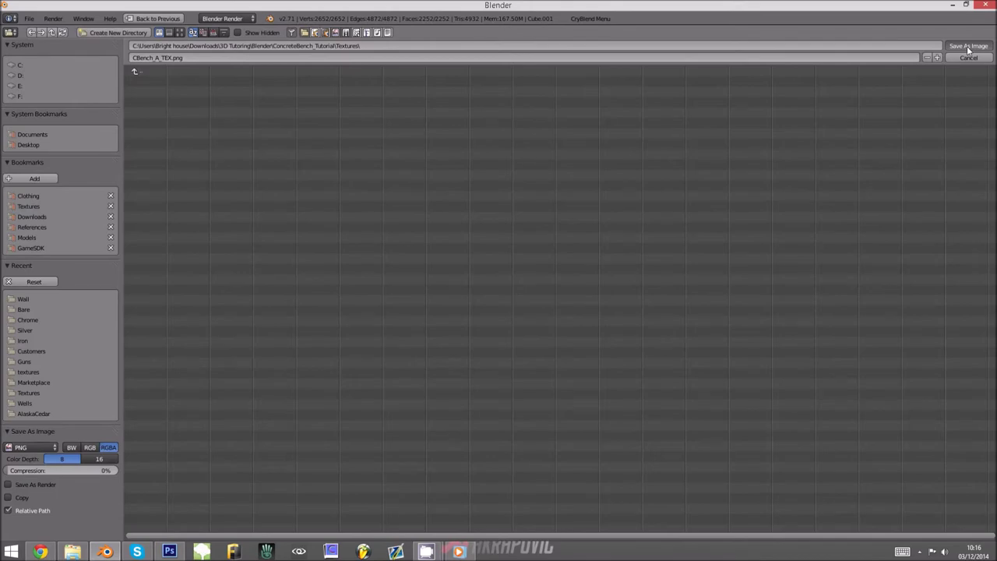
pyautogui.click(968, 49)
# Compare how the bench looks with the Projection and UVMap layouts, ending with UVMap active in Edit Mode.
pyautogui.press('Tab')
pyautogui.press('Tab')
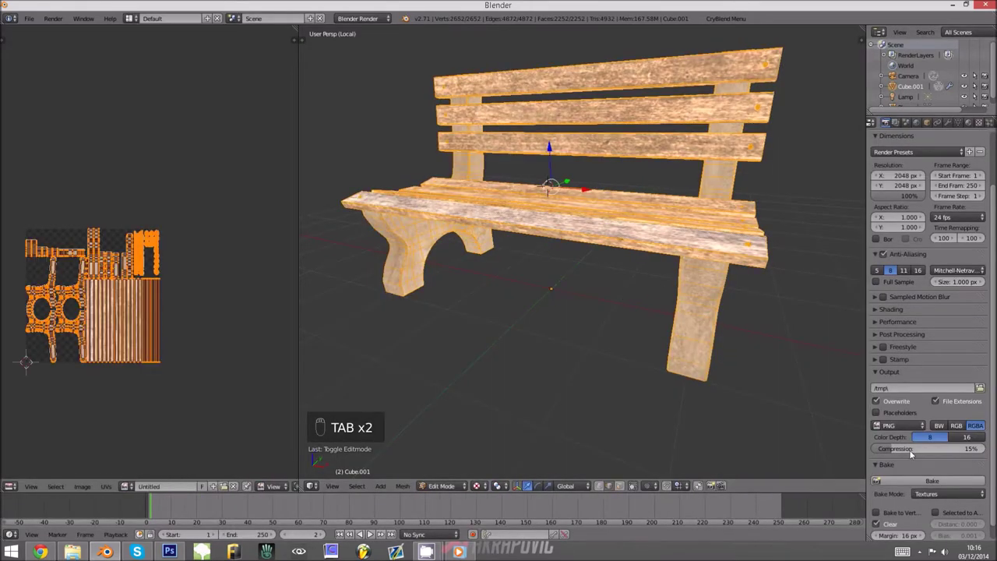
pyautogui.press('Tab')
pyautogui.moveTo(547, 306); pyautogui.dragTo(536, 343, button='middle')
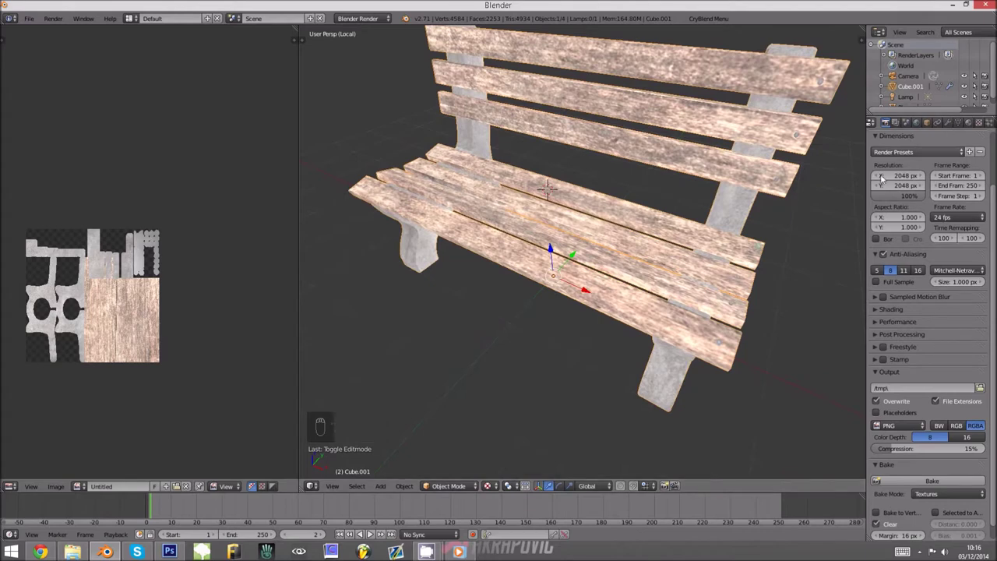
pyautogui.press('Tab')
pyautogui.click(958, 123)
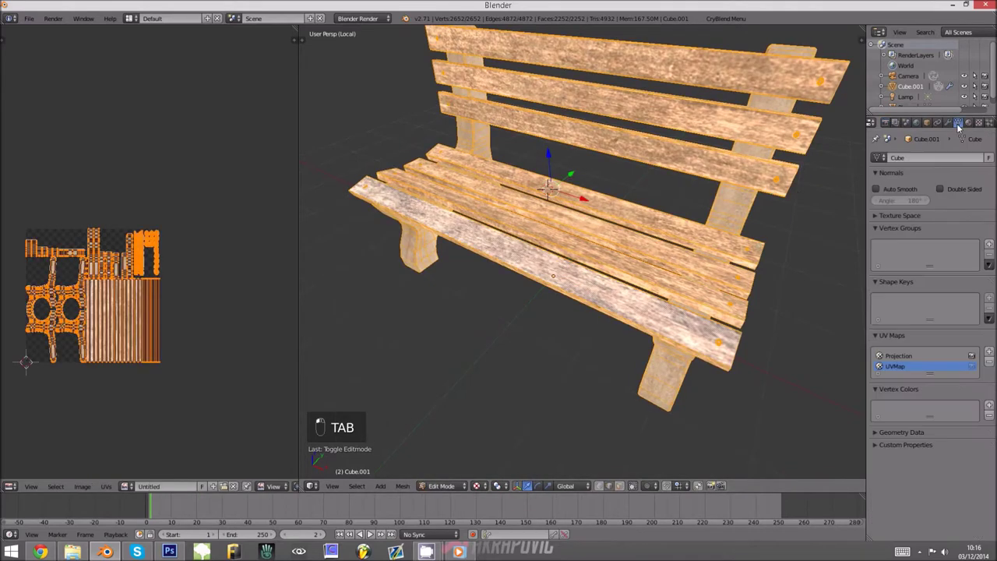
pyautogui.click(915, 357)
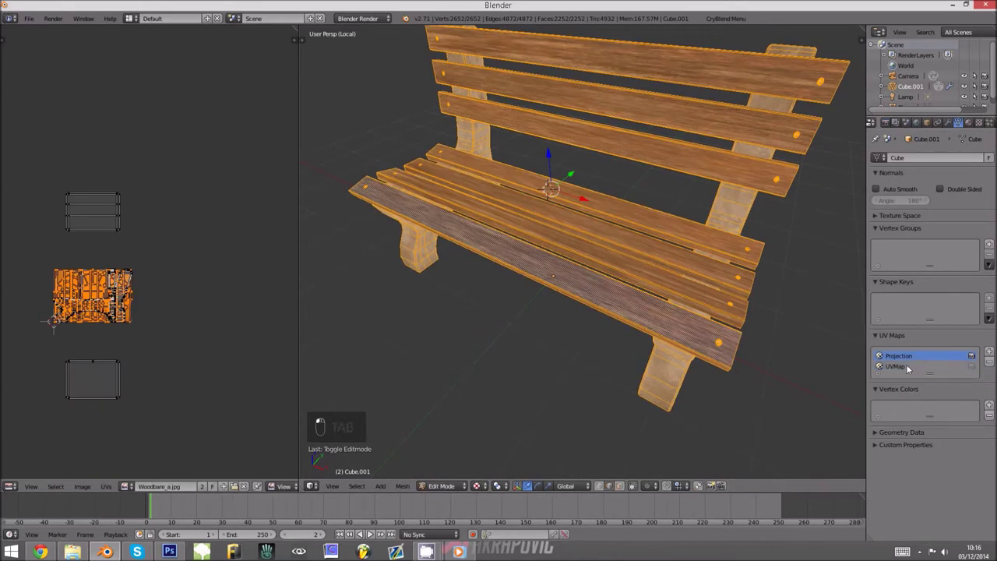
pyautogui.click(906, 367)
pyautogui.press('Tab')
pyautogui.moveTo(750, 323); pyautogui.dragTo(779, 350, button='middle')
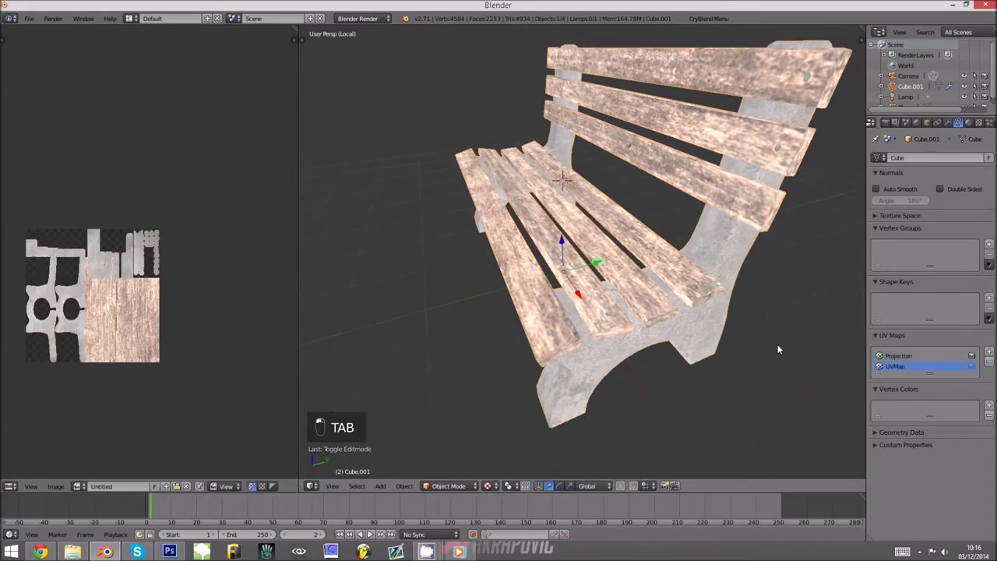
pyautogui.click(900, 357)
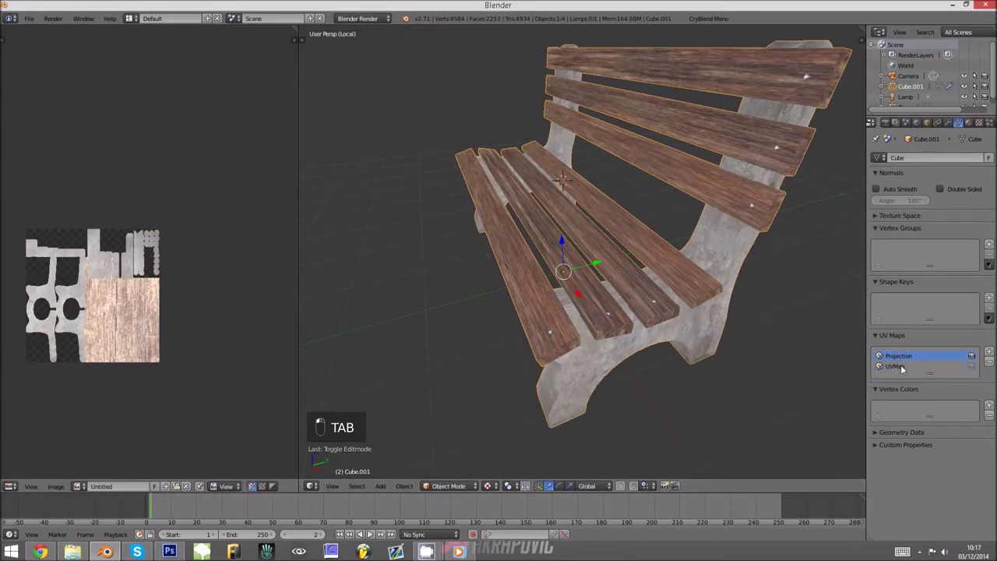
pyautogui.click(896, 366)
pyautogui.press('Tab')
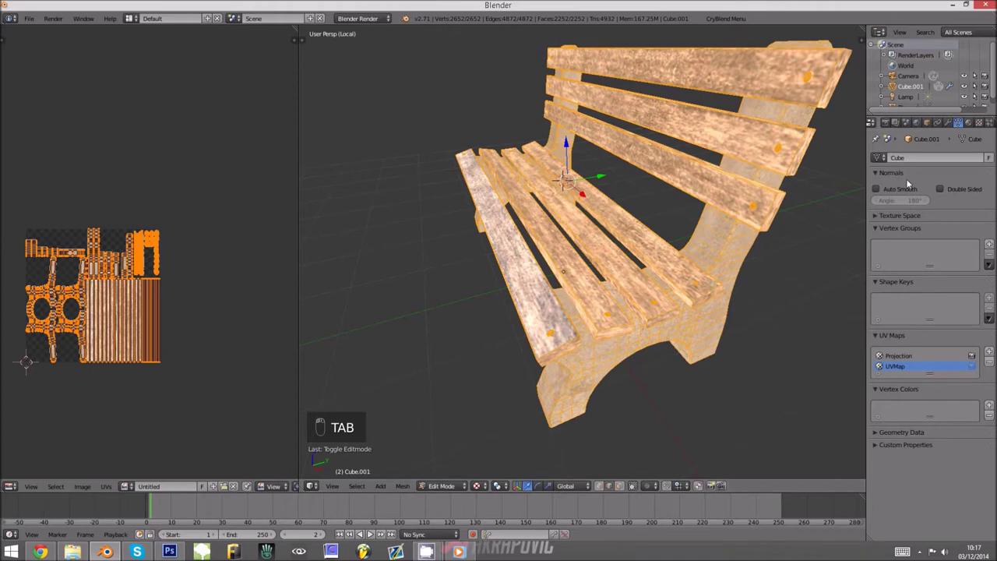
# Set the bake mode to Ambient Occlusion with Normalized enabled and bake it onto the image.
pyautogui.click(884, 123)
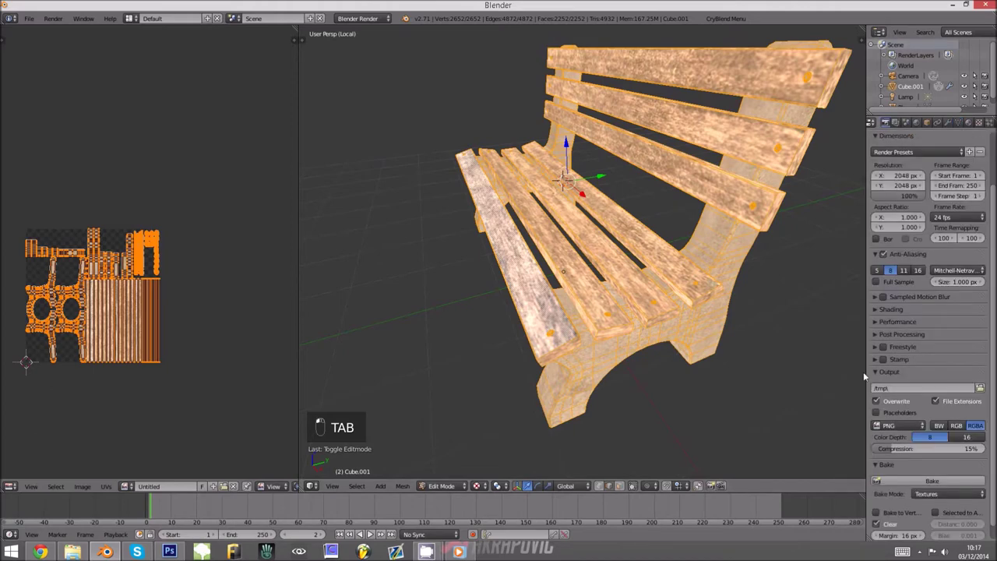
pyautogui.click(921, 493)
pyautogui.click(926, 474)
pyautogui.scroll(-2, 903, 487)
pyautogui.click(930, 454)
pyautogui.click(913, 451)
pyautogui.click(917, 450)
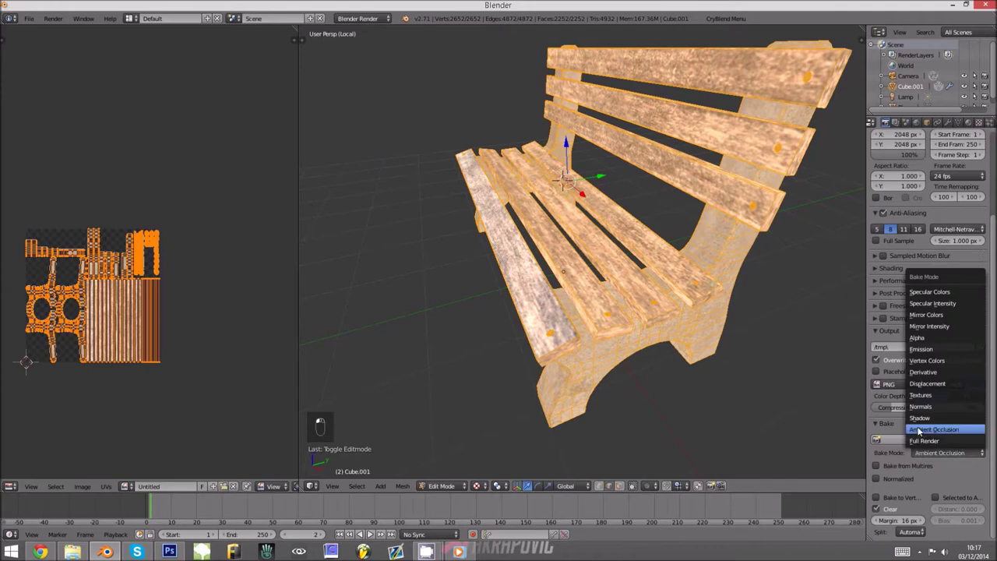
pyautogui.click(933, 429)
pyautogui.click(885, 479)
pyautogui.click(909, 440)
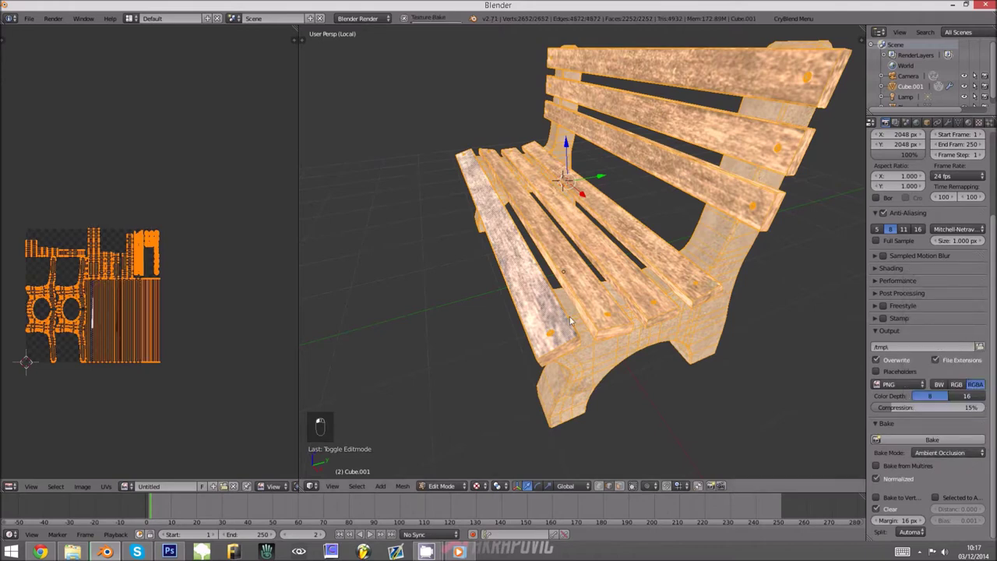
# Switch to Photoshop and close both untitled documents without saving them.
pyautogui.press('Tab')
pyautogui.hotkey('alt', 'Tab')
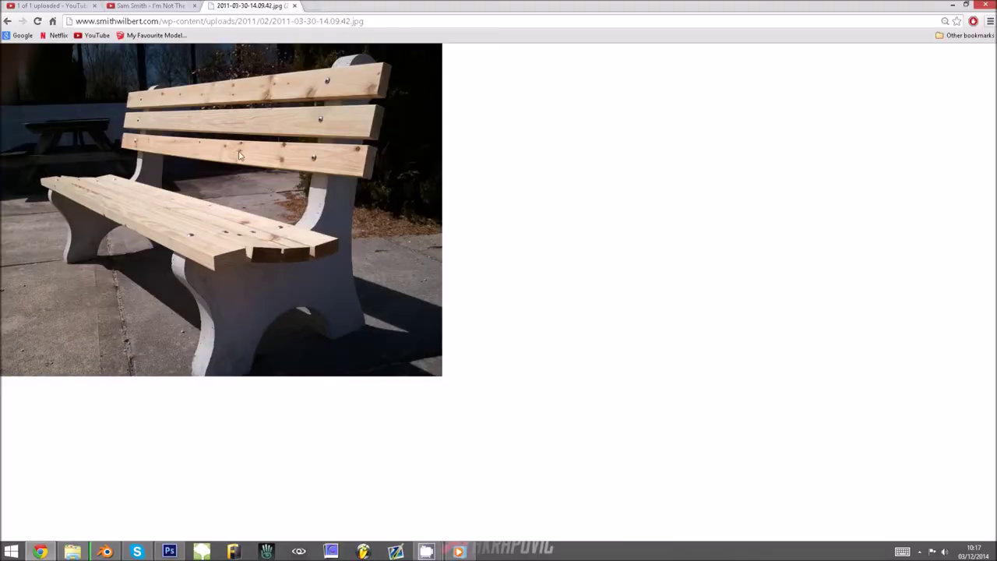
pyautogui.click(169, 551)
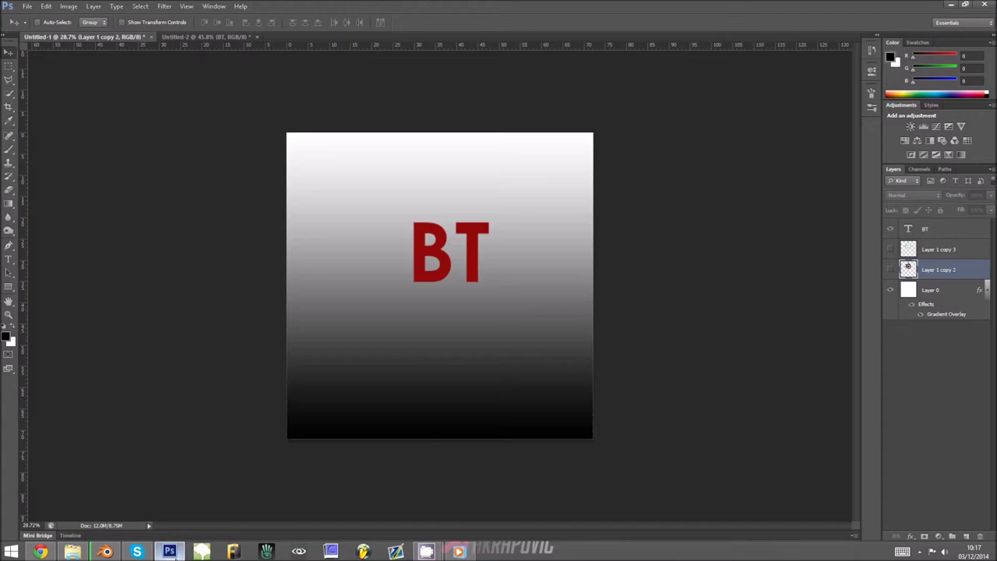
pyautogui.click(151, 37)
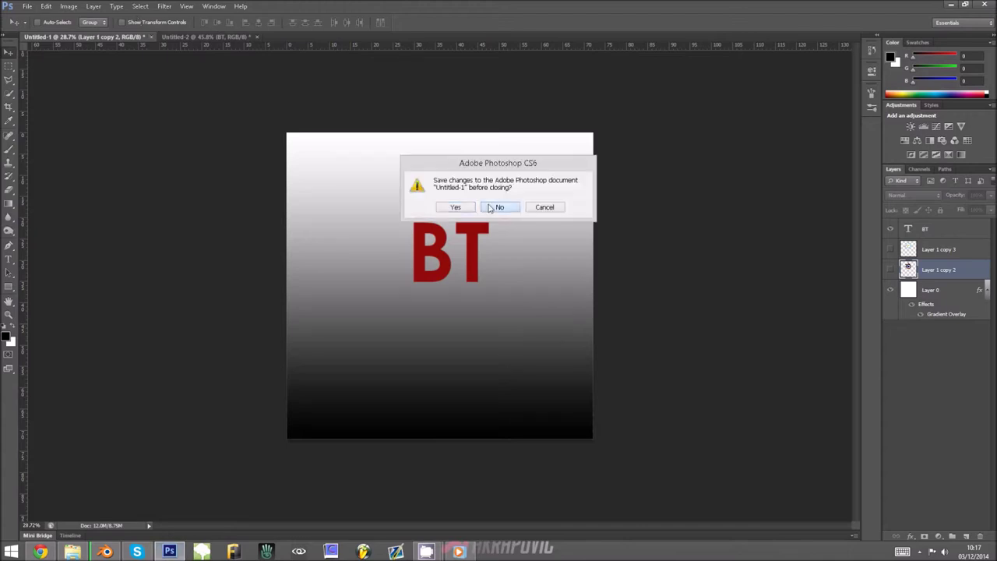
pyautogui.click(499, 207)
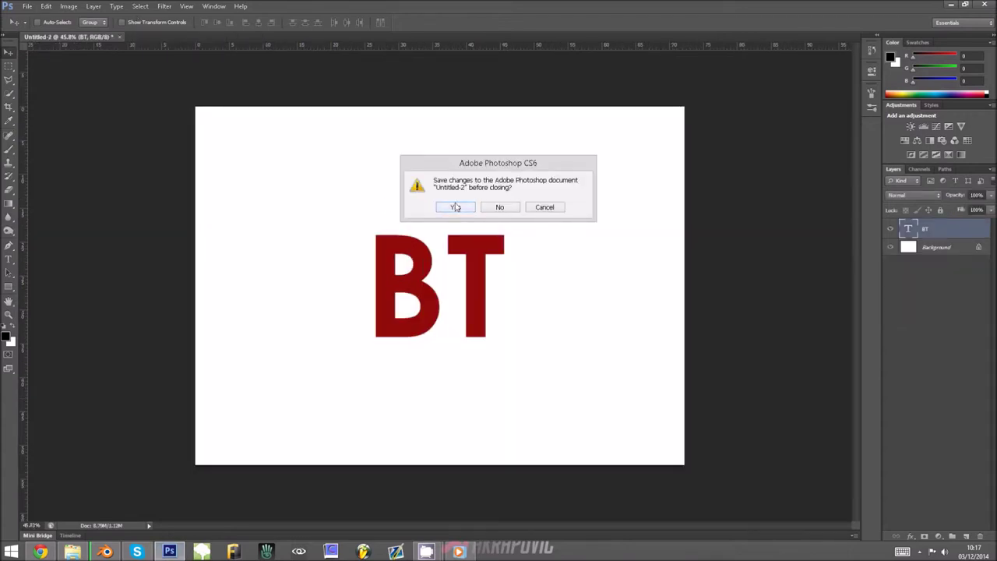
pyautogui.click(499, 207)
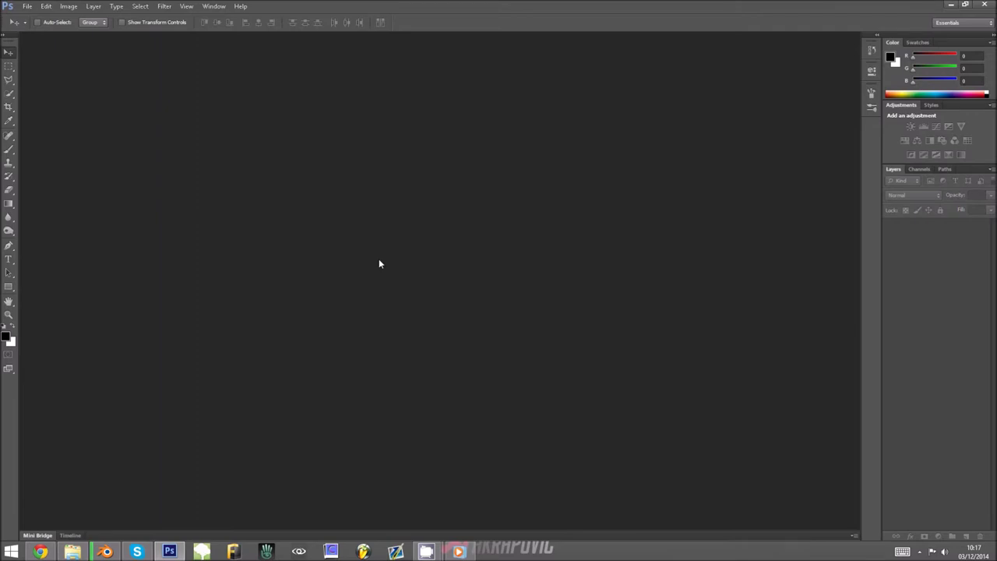
# Open CBench_A_TEX.png from the Textures folder in Downloads\3D Tutoring\Blender\ConcreteBench_Tutorial.
pyautogui.click(27, 6)
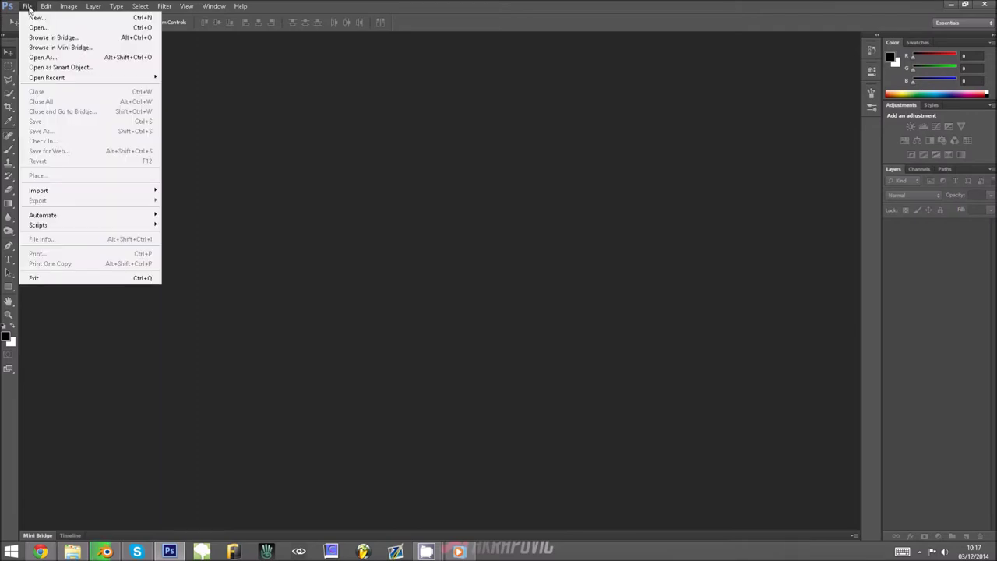
pyautogui.click(38, 28)
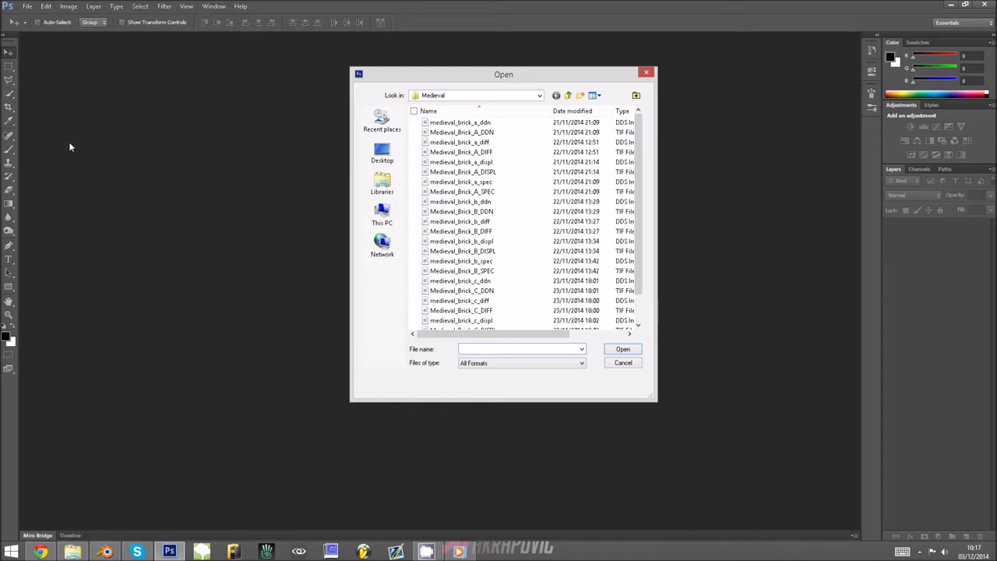
pyautogui.click(463, 94)
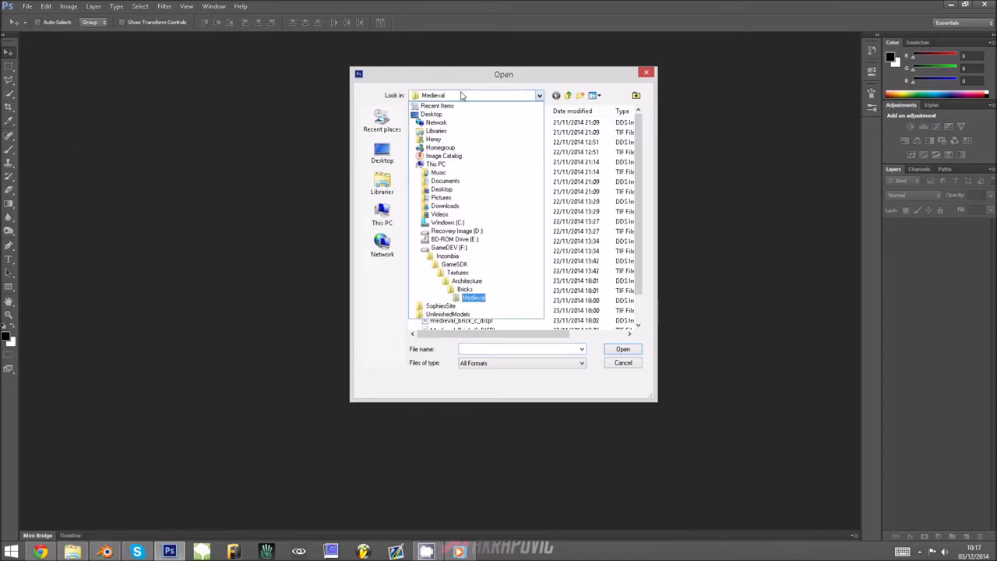
pyautogui.click(445, 205)
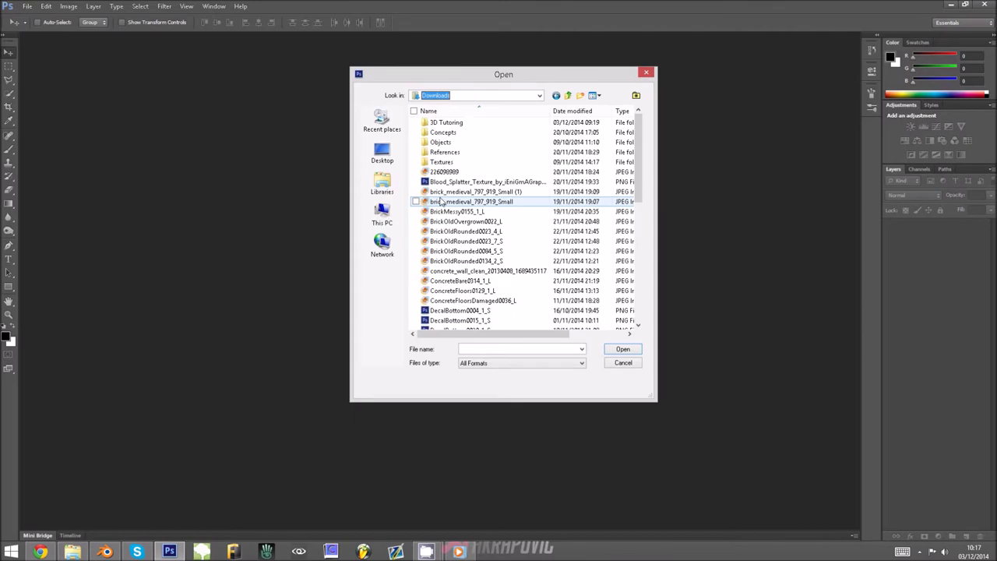
pyautogui.doubleClick(459, 125)
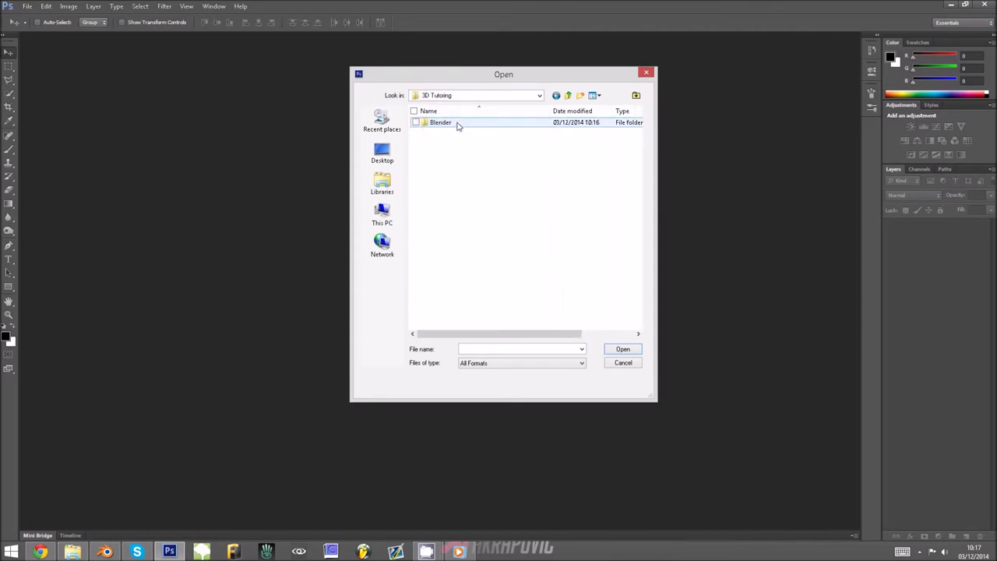
pyautogui.doubleClick(459, 125)
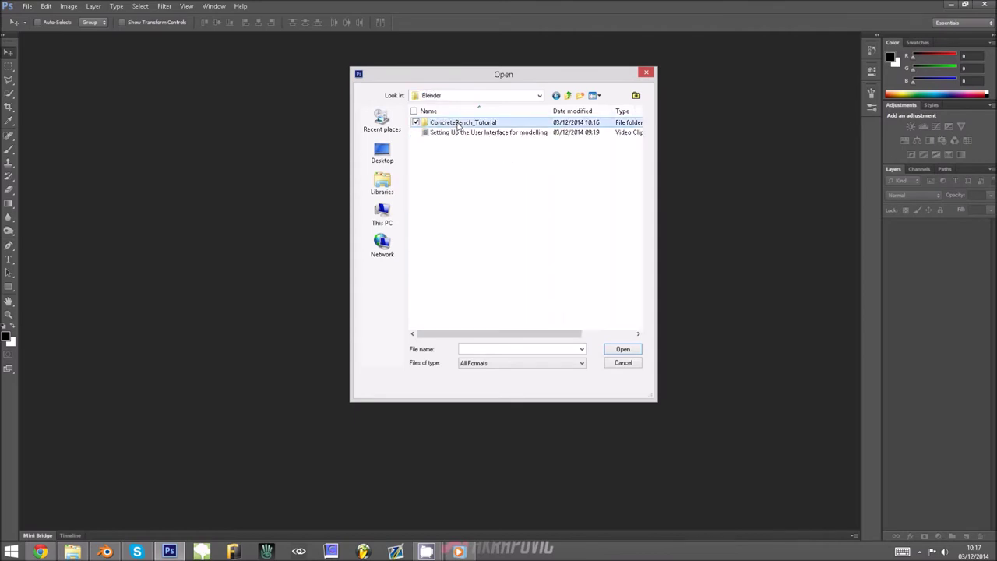
pyautogui.doubleClick(458, 125)
pyautogui.doubleClick(458, 124)
pyautogui.doubleClick(458, 125)
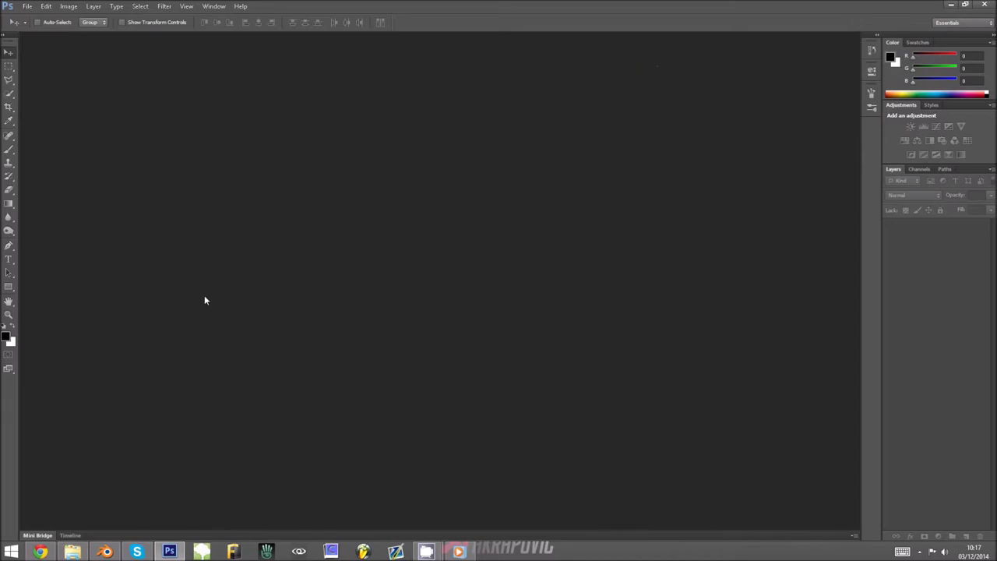
# Switch to Blender and start saving the baked ambient occlusion image as a new file.
pyautogui.hotkey('alt', 'Tab')
pyautogui.hotkey('alt', 'Tab')
pyautogui.hotkey('alt', 'Tab')
pyautogui.press('Tab')
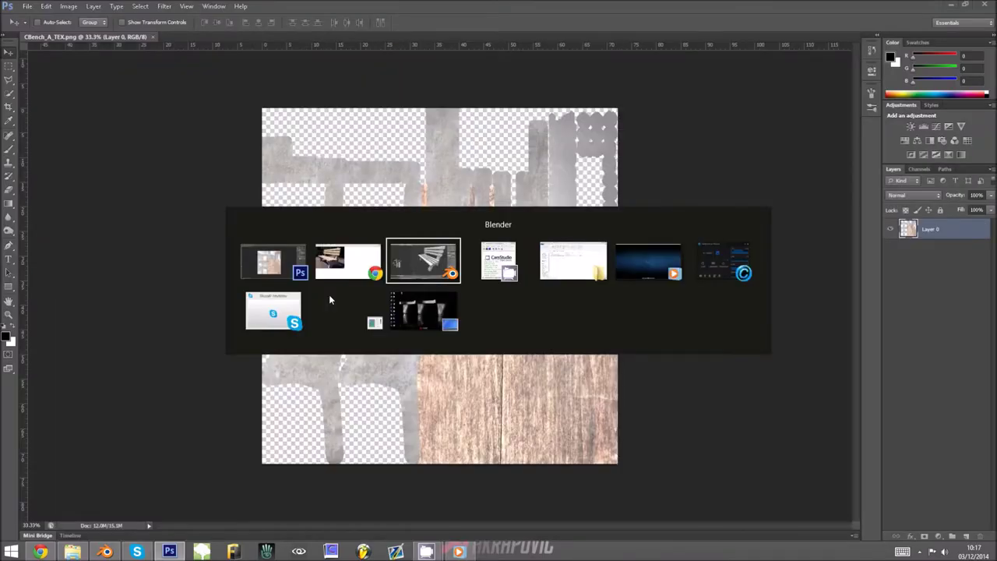
pyautogui.press('Tab')
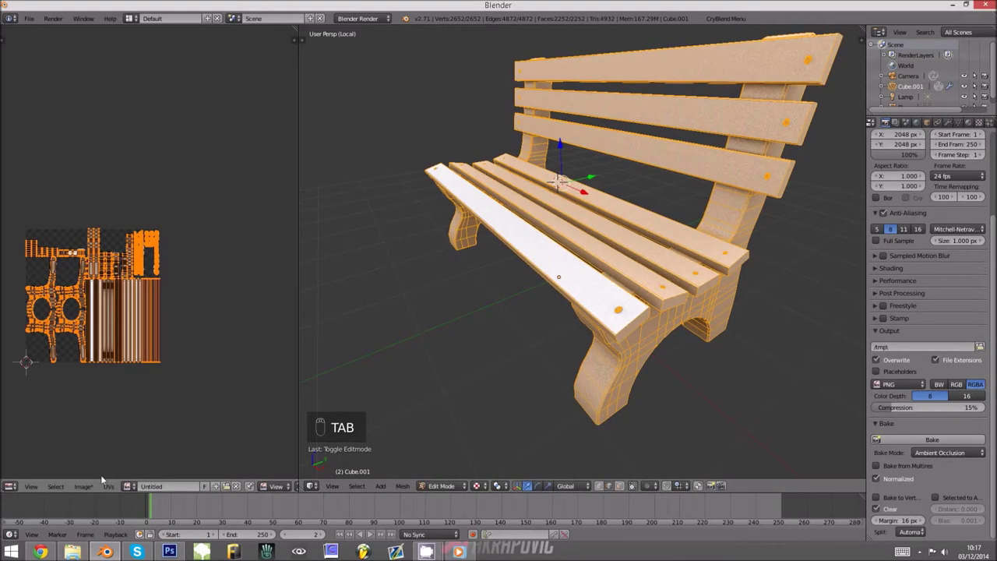
pyautogui.click(84, 486)
pyautogui.click(98, 425)
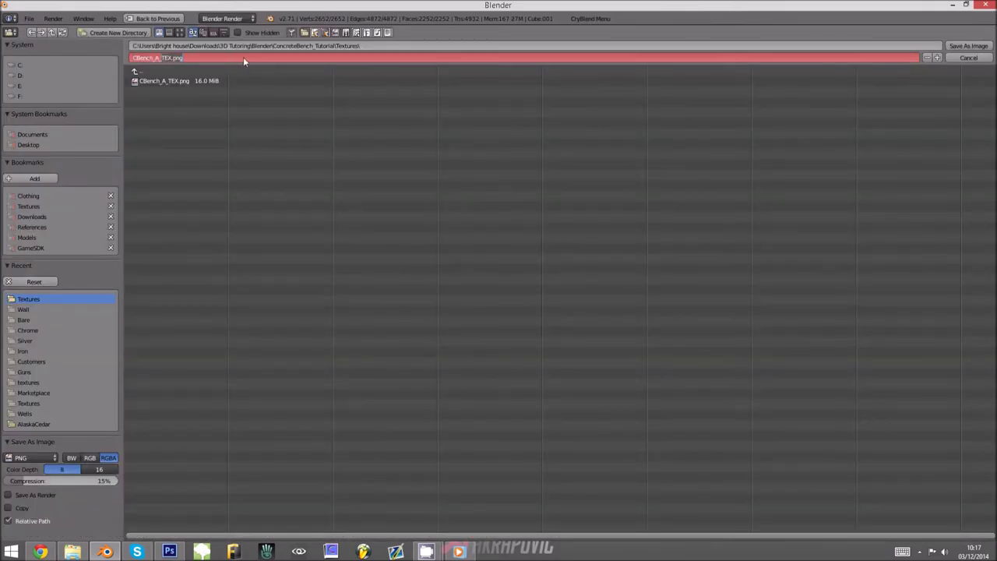
# Save the baked image as CBench_A_AO.png in the Textures folder with 0% compression.
pyautogui.write('AOP')
pyautogui.press('Return')
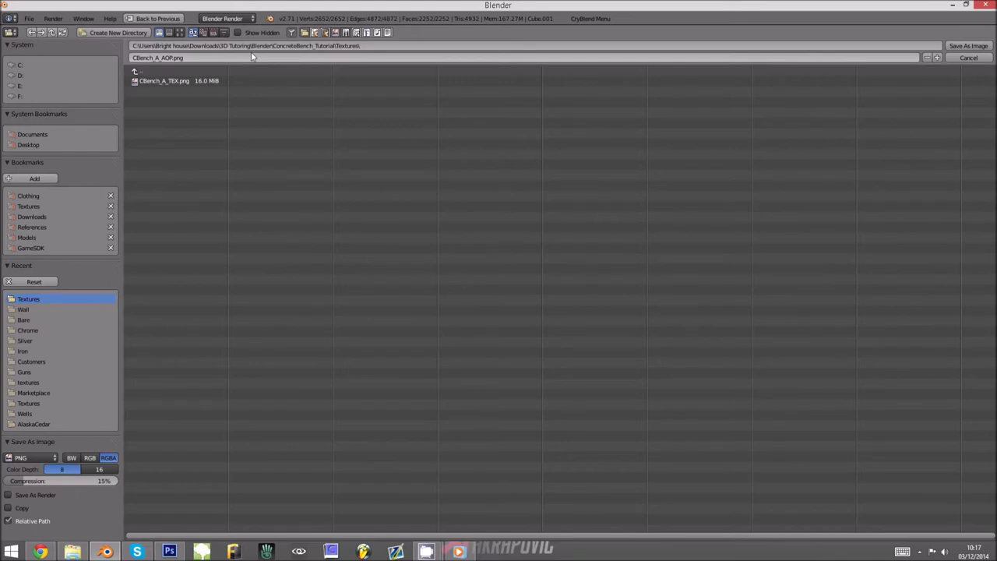
pyautogui.click(167, 60)
pyautogui.click(171, 59)
pyautogui.press('BackSpace')
pyautogui.click(278, 192)
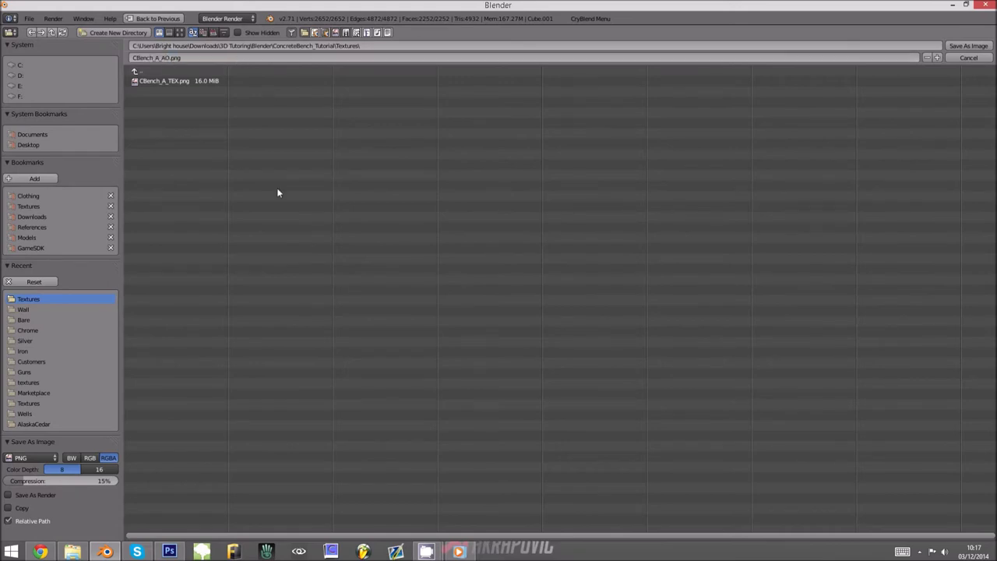
pyautogui.moveTo(62, 481); pyautogui.dragTo(24, 481)
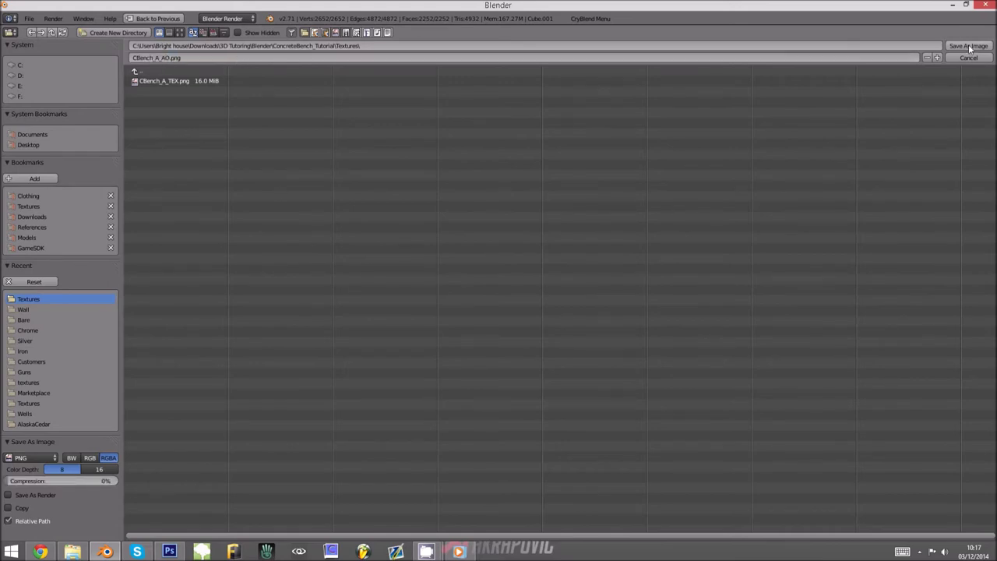
pyautogui.click(969, 48)
# Switch to Photoshop and place the CBench_A_AO image over the bench texture at full size.
pyautogui.click(169, 551)
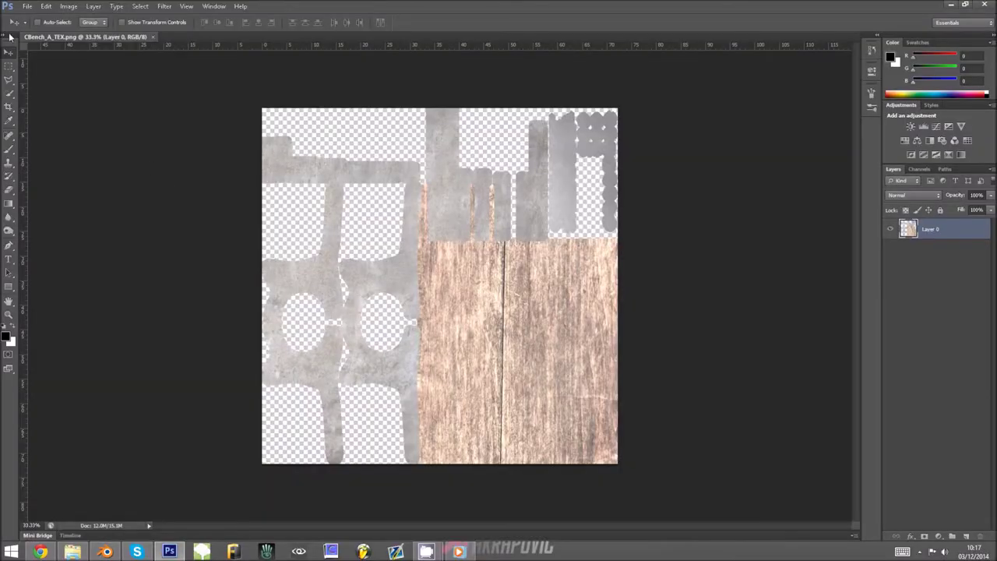
pyautogui.click(27, 6)
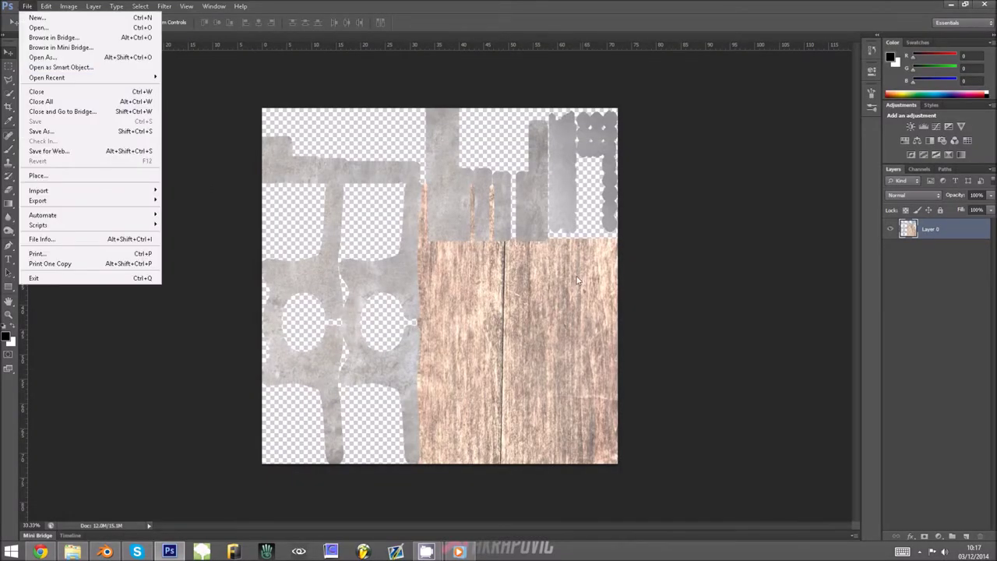
pyautogui.click(41, 176)
pyautogui.click(459, 120)
pyautogui.doubleClick(459, 122)
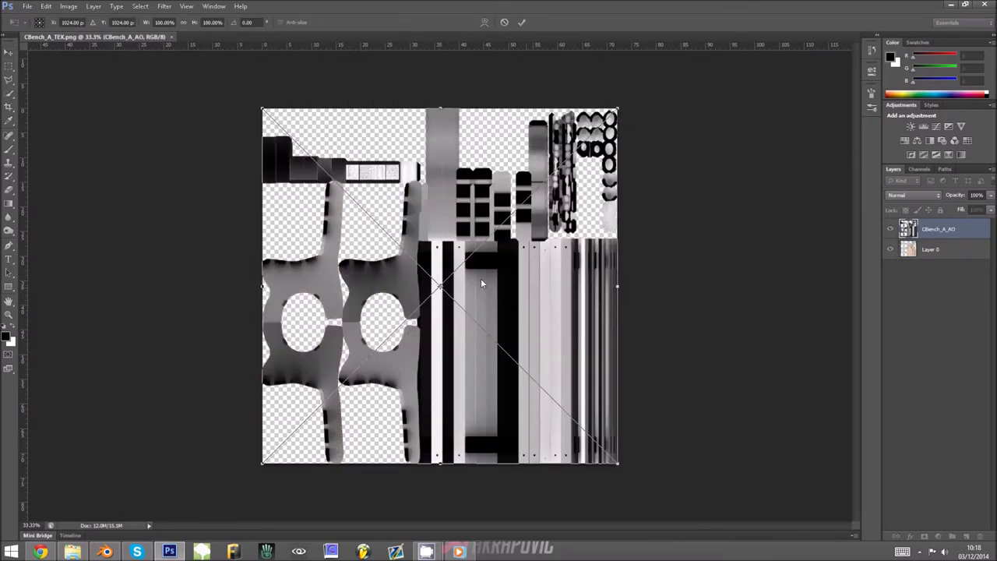
pyautogui.press('Return')
# Set the CBench_A_AO layer's blend mode to Multiply and apply a Gaussian Blur of about 3 pixels to it.
pyautogui.click(915, 195)
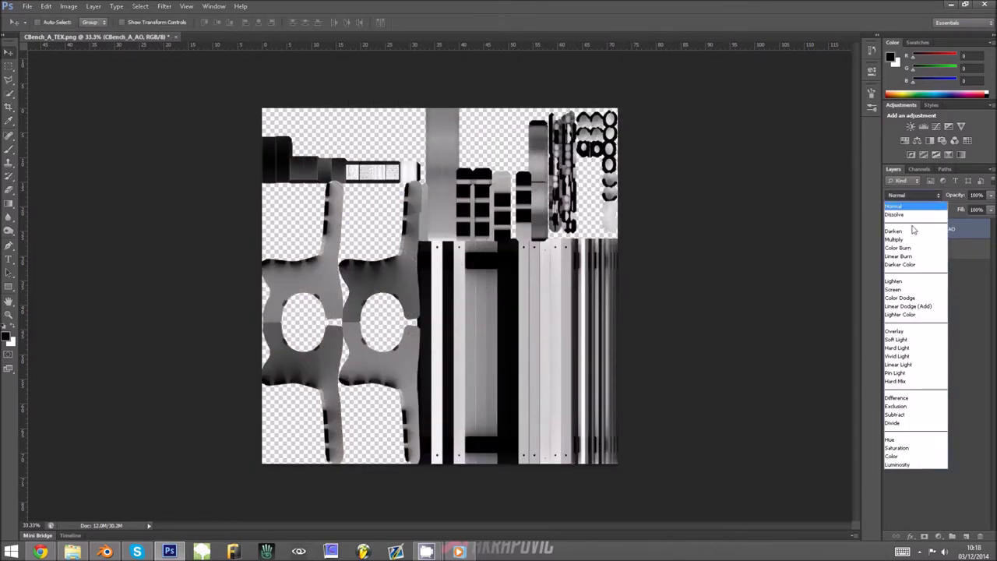
pyautogui.click(905, 230)
pyautogui.click(164, 7)
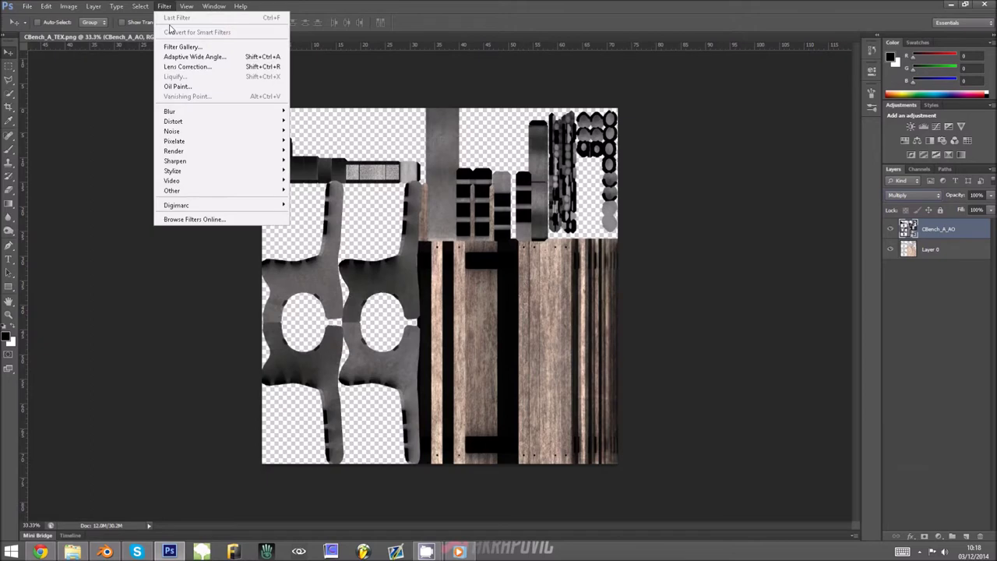
pyautogui.moveTo(175, 117)
pyautogui.click(152, 190)
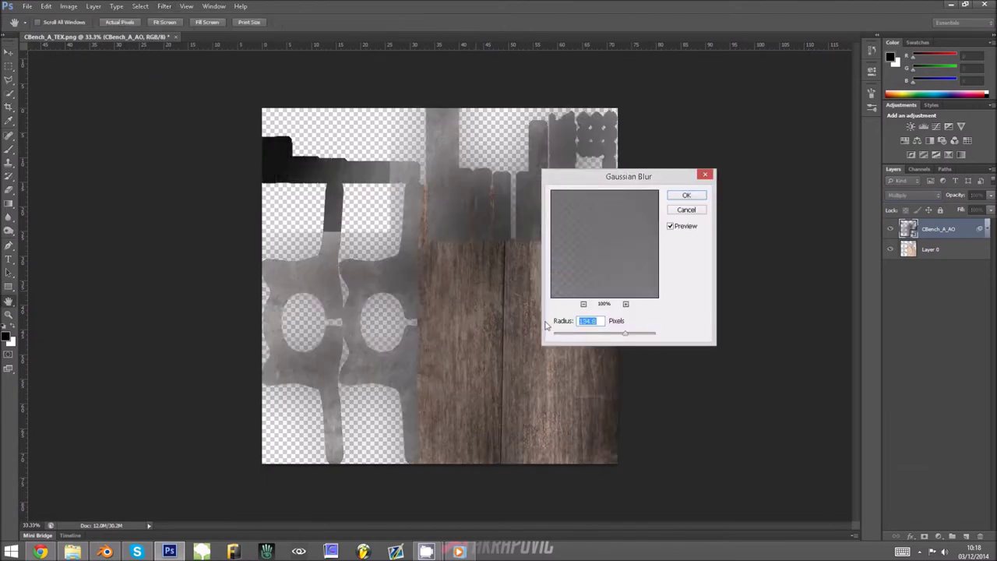
pyautogui.moveTo(623, 335); pyautogui.dragTo(571, 336)
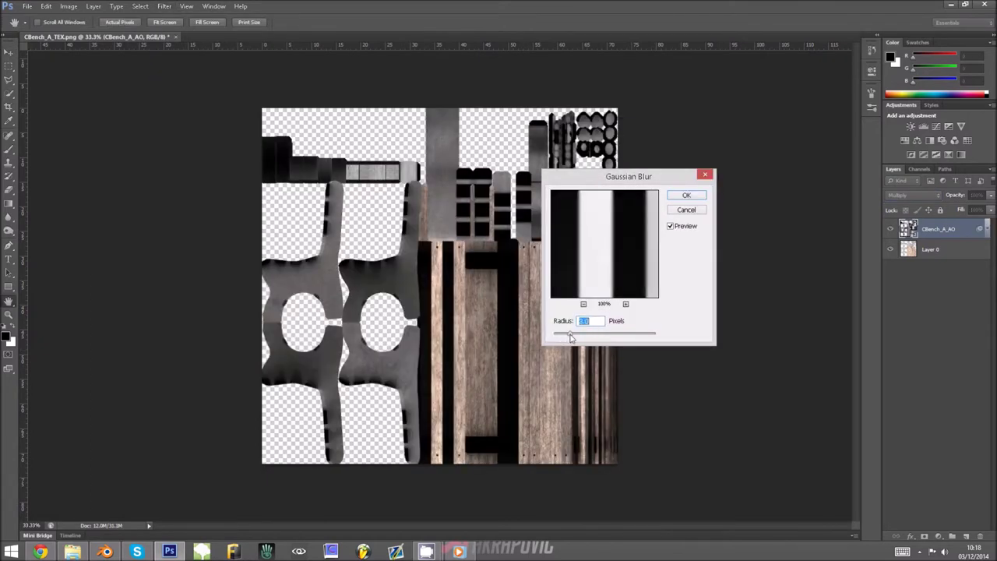
pyautogui.click(686, 196)
# Duplicate Layer 0 and apply a light Gaussian Blur to the original layer beneath the copy.
pyautogui.click(960, 285)
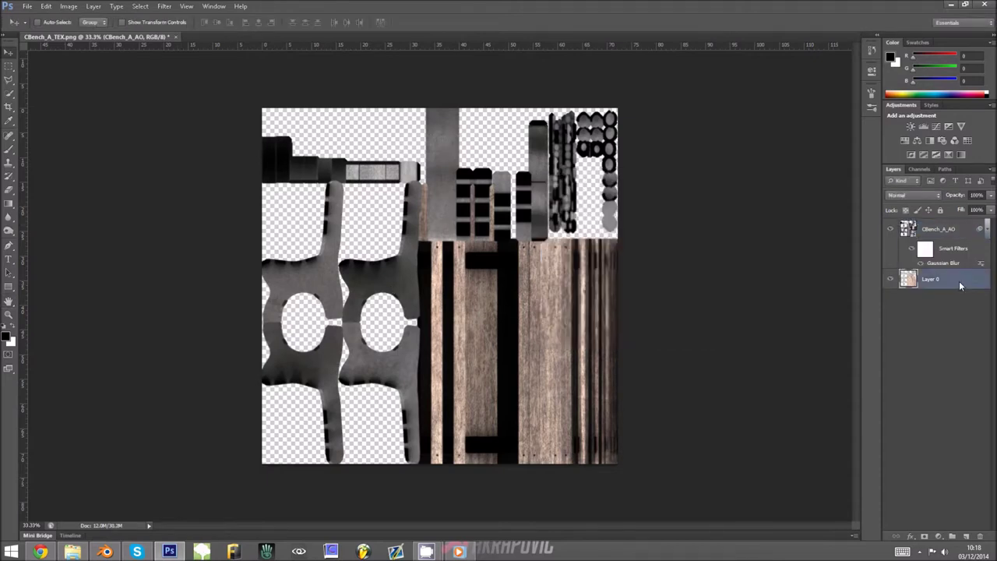
pyautogui.hotkey('ctrl', 'j')
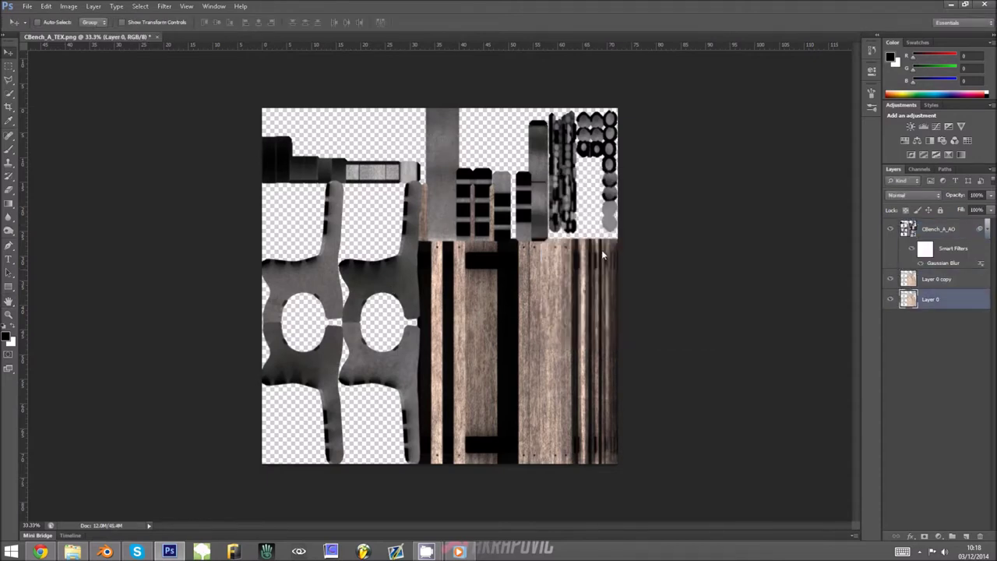
pyautogui.click(165, 6)
pyautogui.moveTo(173, 115)
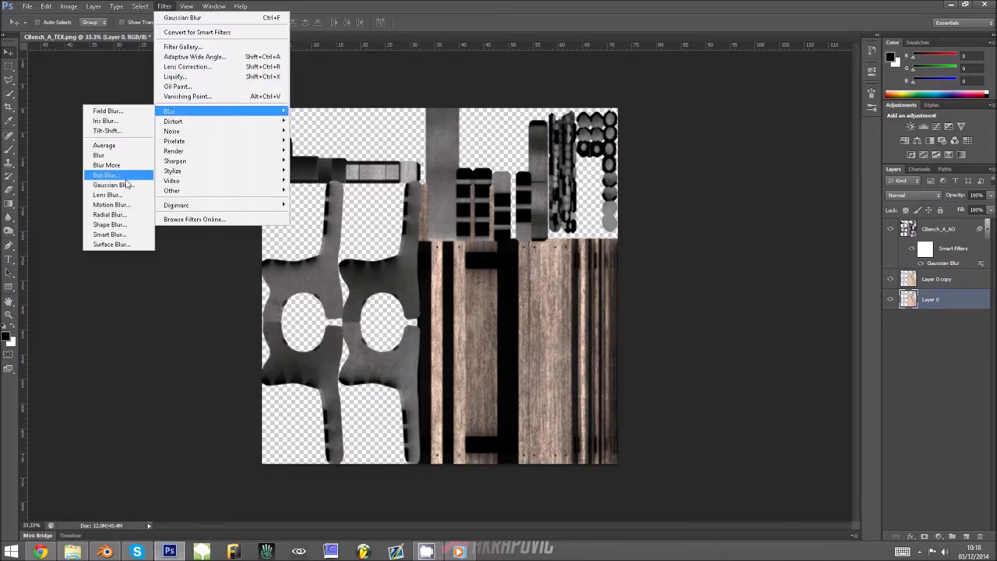
pyautogui.click(117, 180)
pyautogui.moveTo(572, 336); pyautogui.dragTo(585, 336)
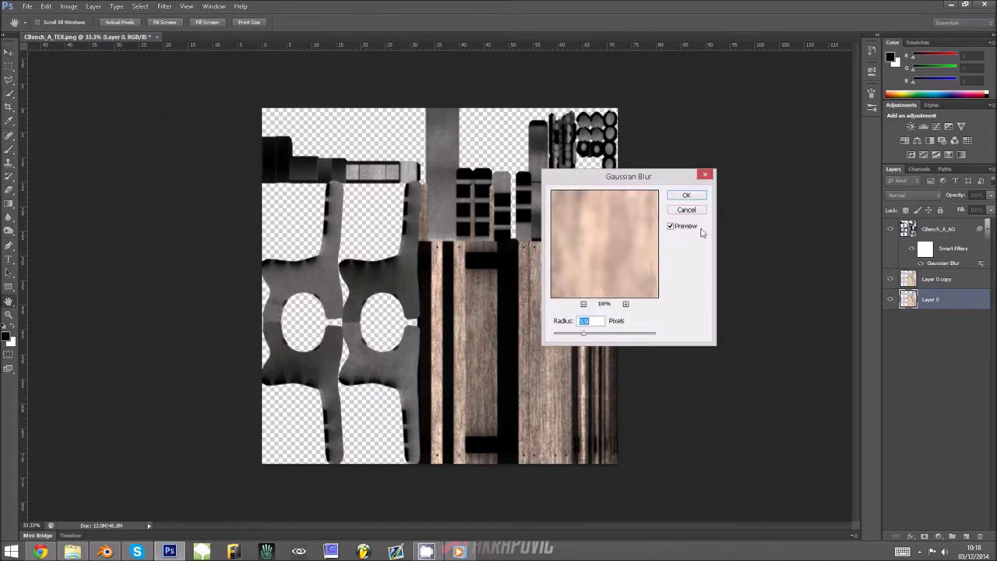
pyautogui.click(708, 201)
# Merge the blurred Layer 0 with three duplicates of itself, and duplicate the merged layer.
pyautogui.hotkey('ctrl', 'j')
pyautogui.hotkey('ctrl', 'j')
pyautogui.hotkey('ctrl', 'j')
pyautogui.keyDown('shift'); pyautogui.click(928, 364); pyautogui.keyUp('shift')
pyautogui.hotkey('ctrl', 'e')
pyautogui.hotkey('ctrl', 'j')
# Apply a Gaussian Blur of about 26.4 pixels to the bottom layer, Layer 0 copy 4.
pyautogui.click(939, 320)
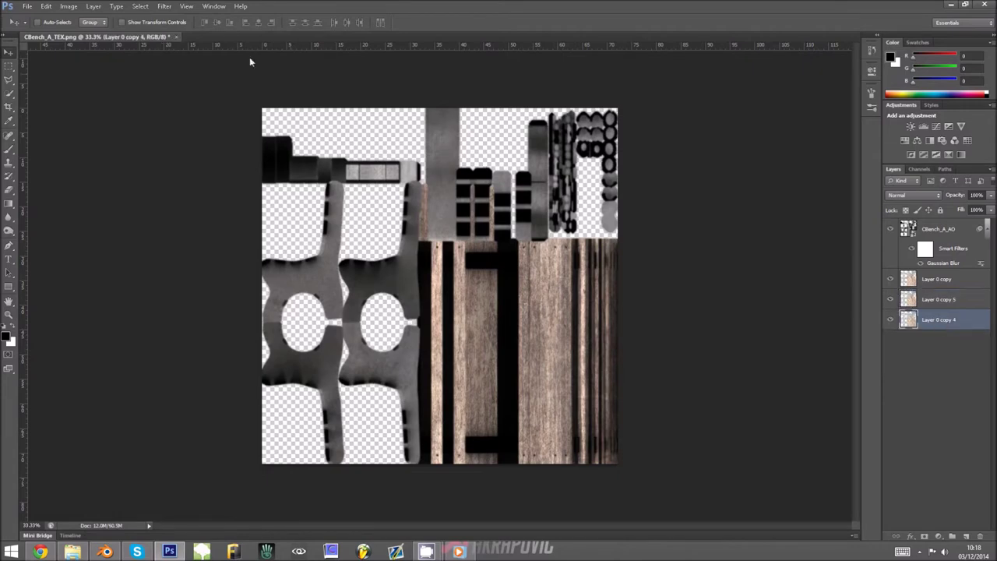
pyautogui.click(173, 8)
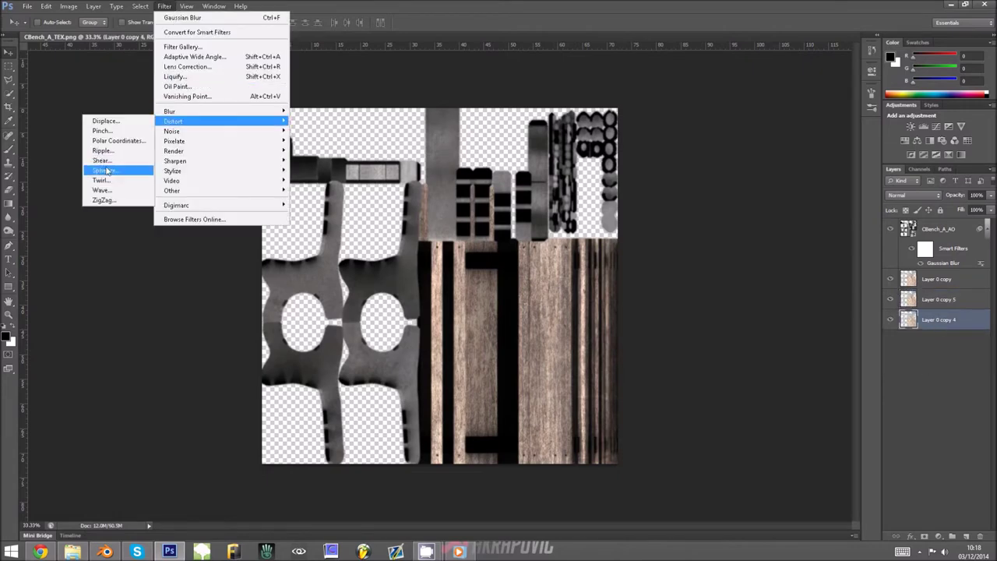
pyautogui.moveTo(169, 112)
pyautogui.click(113, 187)
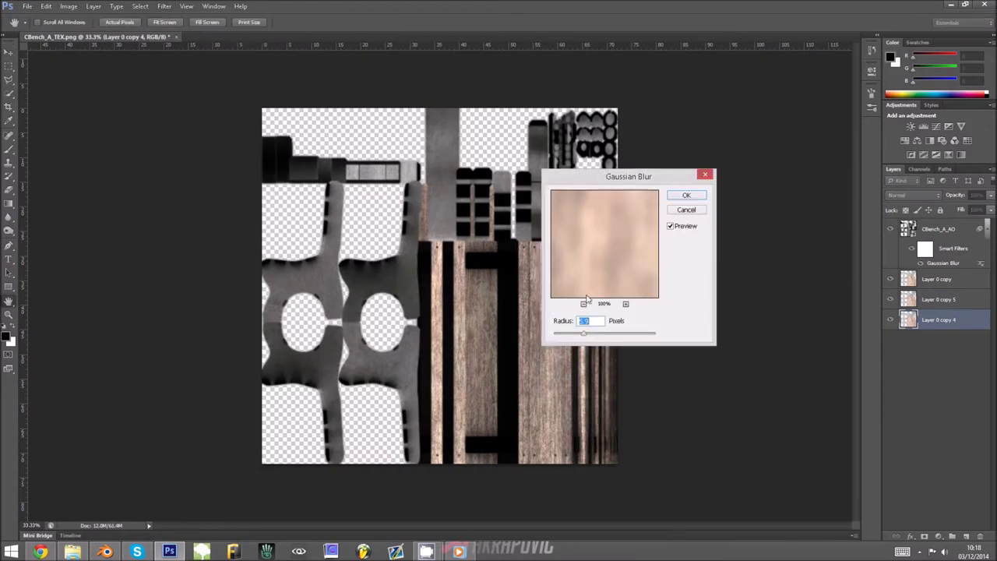
pyautogui.moveTo(584, 337); pyautogui.dragTo(600, 335)
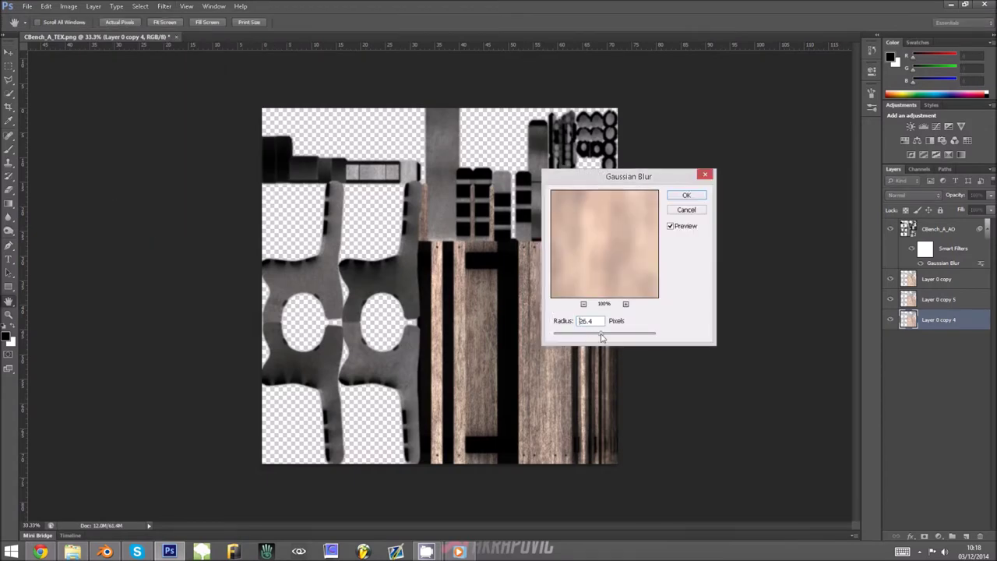
pyautogui.click(688, 196)
# Merge Layer 0 copy 4 with five duplicates of itself, and duplicate the merged layer.
pyautogui.hotkey('ctrl', 'j')
pyautogui.hotkey('ctrl', 'j')
pyautogui.hotkey('ctrl', 'j')
pyautogui.hotkey('ctrl', 'j')
pyautogui.hotkey('ctrl', 'j')
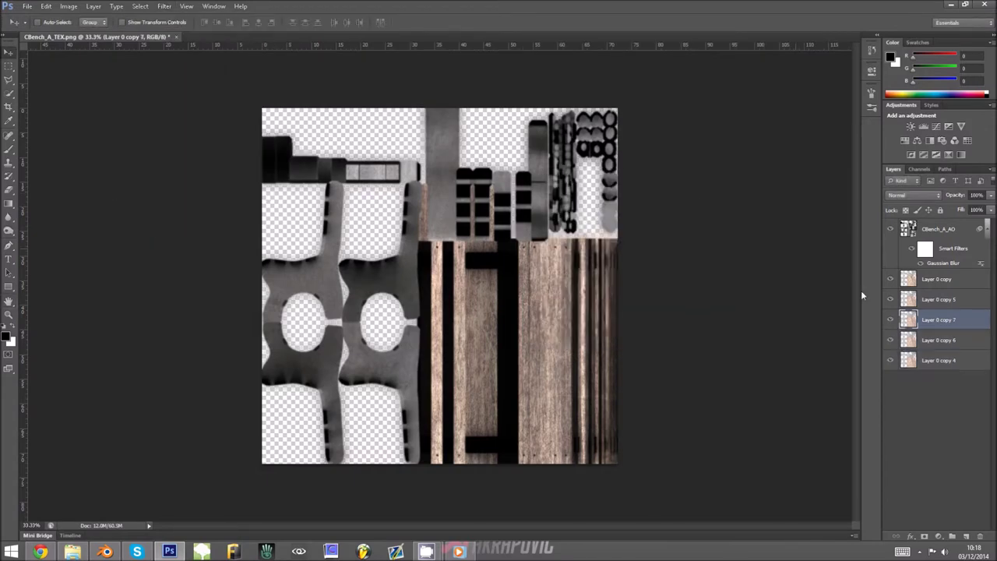
pyautogui.keyDown('shift'); pyautogui.click(951, 422); pyautogui.keyUp('shift')
pyautogui.hotkey('ctrl', 'e')
pyautogui.hotkey('ctrl', 'j')
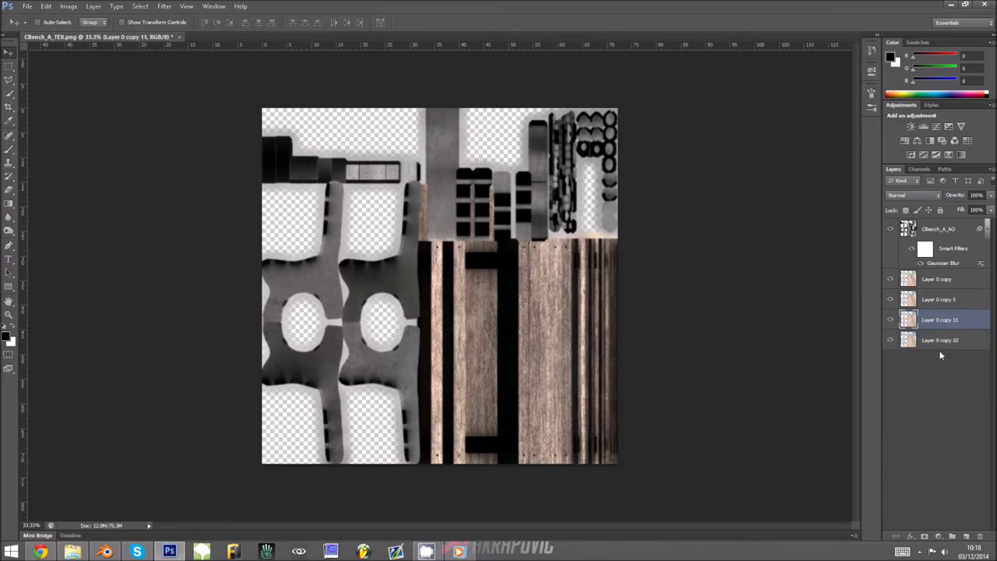
# Apply a Gaussian Blur of about 44 pixels to the bottom layer, Layer 0 copy 10.
pyautogui.click(949, 338)
pyautogui.click(165, 6)
pyautogui.moveTo(195, 112)
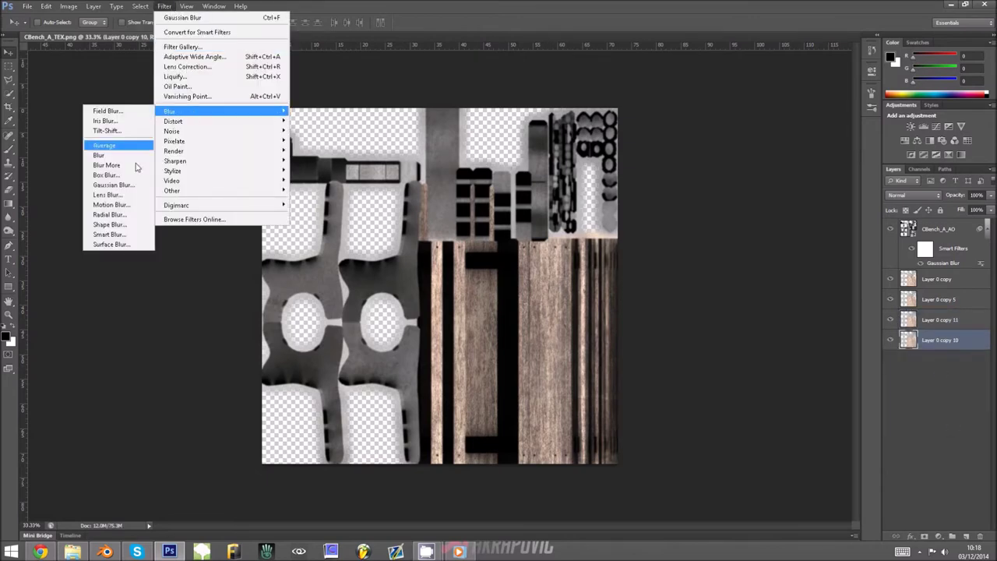
pyautogui.click(124, 186)
pyautogui.moveTo(601, 337); pyautogui.dragTo(609, 337)
pyautogui.click(686, 194)
# Merge Layer 0 copy 10 with five duplicates of itself, and duplicate the merged layer.
pyautogui.hotkey('ctrl', 'j')
pyautogui.hotkey('ctrl', 'j')
pyautogui.hotkey('ctrl', 'j')
pyautogui.hotkey('ctrl', 'j')
pyautogui.hotkey('ctrl', 'j')
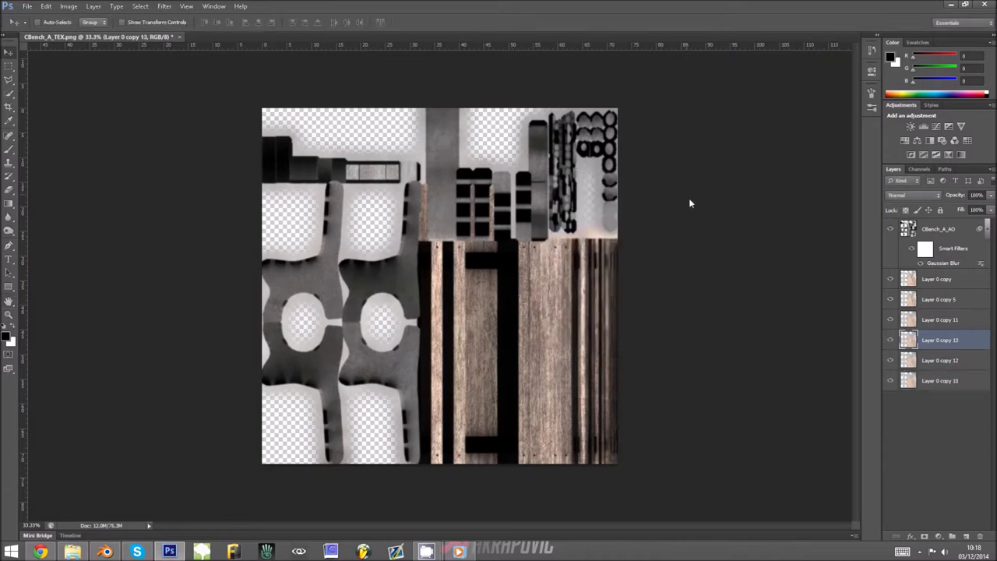
pyautogui.keyDown('shift'); pyautogui.click(969, 443); pyautogui.keyUp('shift')
pyautogui.hotkey('ctrl', 'e')
pyautogui.hotkey('ctrl', 'j')
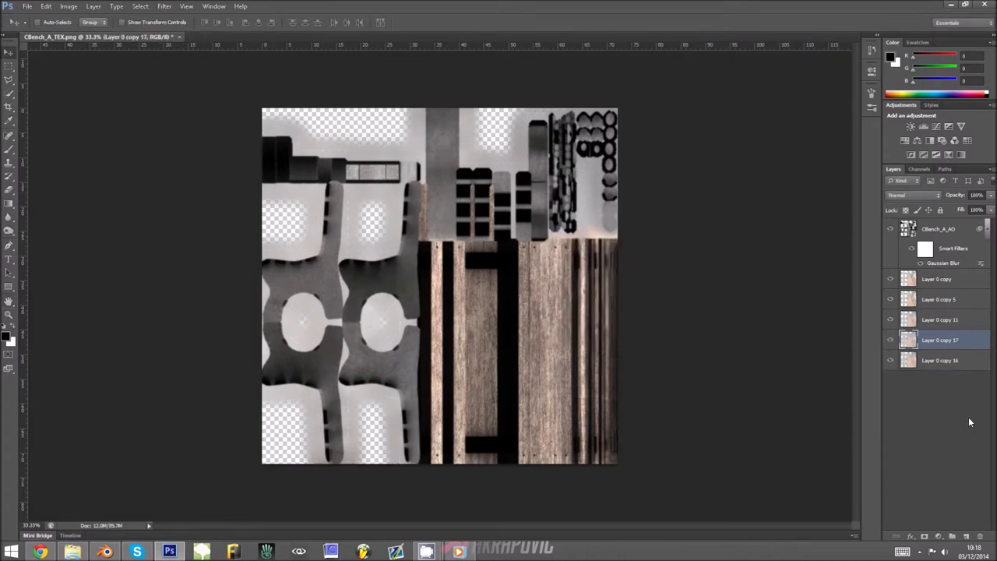
# Apply a Gaussian Blur of 100.6 pixels to the bottom layer, Layer 0 copy 16.
pyautogui.click(959, 365)
pyautogui.click(164, 6)
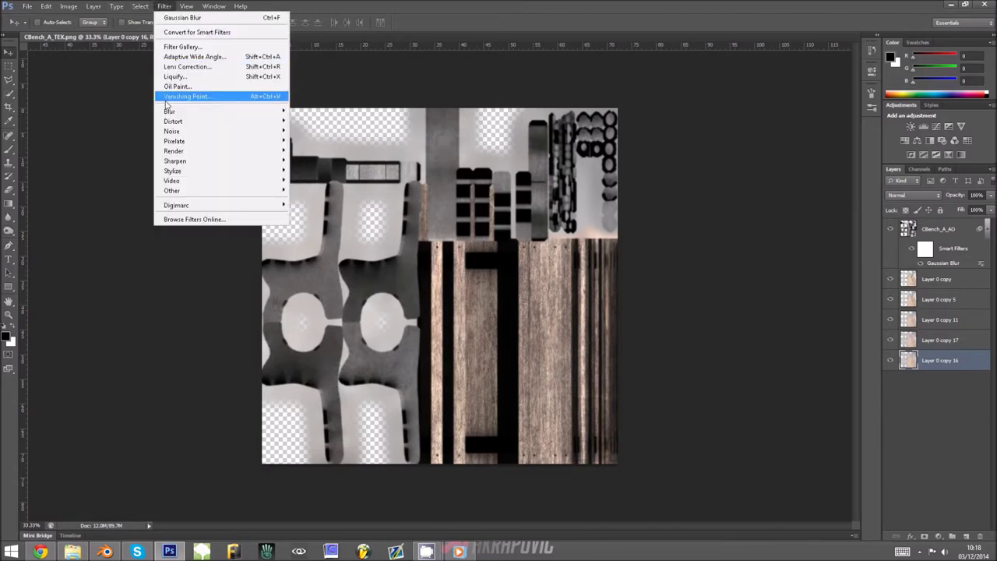
pyautogui.moveTo(187, 112)
pyautogui.click(131, 185)
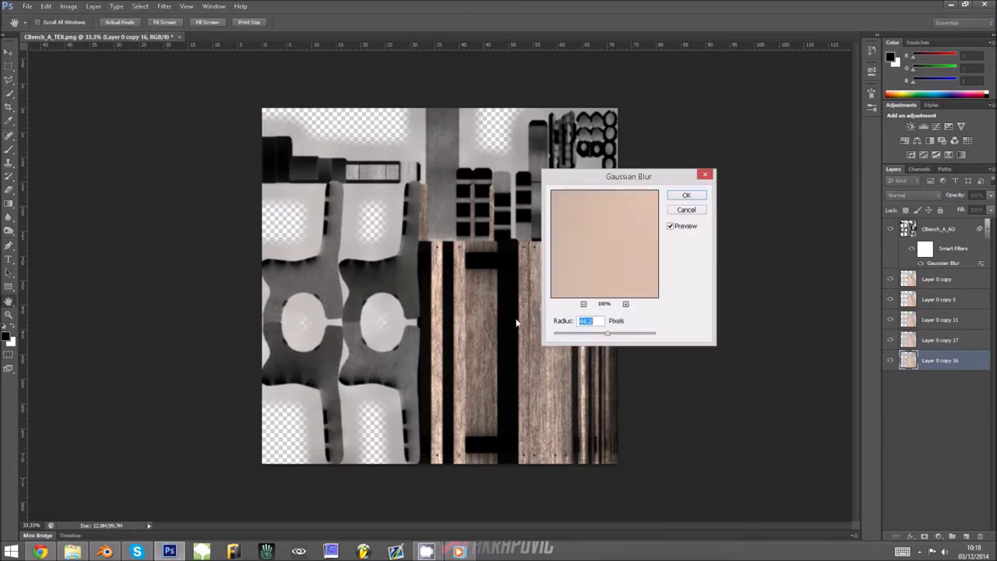
pyautogui.moveTo(610, 335); pyautogui.dragTo(621, 338)
pyautogui.click(685, 194)
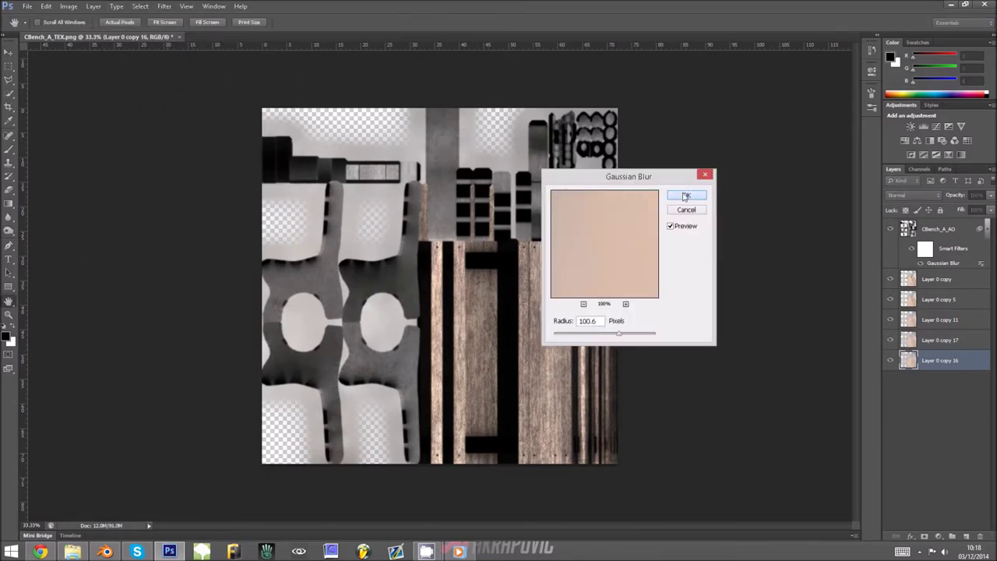
# Duplicate Layer 0 copy 16 eight times and merge the whole stack into one layer to fill the transparent gaps.
pyautogui.hotkey('ctrl', 'j')
pyautogui.hotkey('ctrl', 'j')
pyautogui.hotkey('ctrl', 'j')
pyautogui.hotkey('ctrl', 'j')
pyautogui.hotkey('ctrl', 'j')
pyautogui.hotkey('ctrl', 'j')
pyautogui.hotkey('ctrl', 'j')
pyautogui.hotkey('ctrl', 'j')
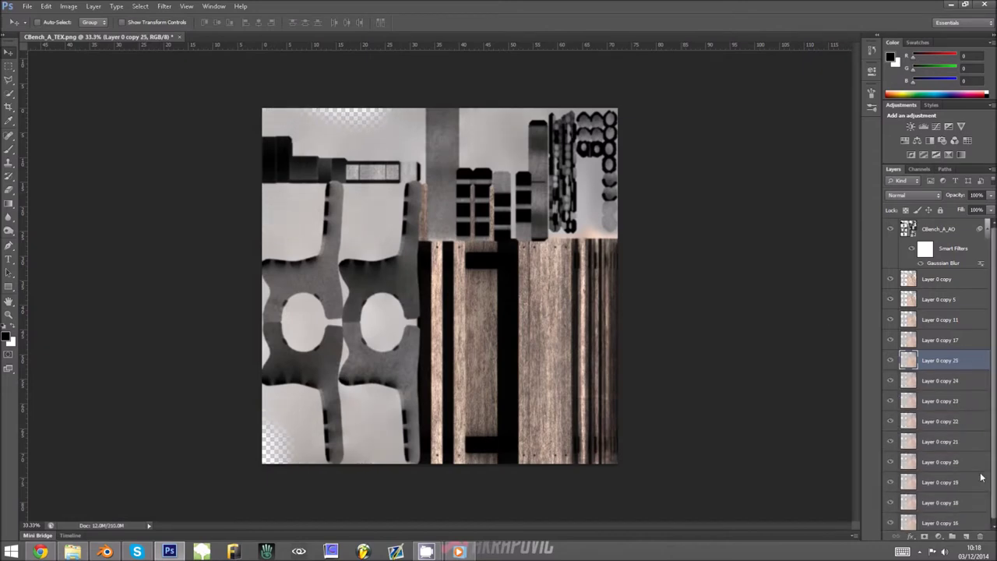
pyautogui.keyDown('shift'); pyautogui.click(953, 523); pyautogui.keyUp('shift')
pyautogui.hotkey('ctrl', 'e')
# Duplicate Layer 0 copy 25 nine times and merge the stack into one denser fill layer.
pyautogui.hotkey('ctrl', 'j')
pyautogui.hotkey('ctrl', 'j')
pyautogui.hotkey('ctrl', 'j')
pyautogui.hotkey('ctrl', 'j')
pyautogui.hotkey('ctrl', 'j')
pyautogui.hotkey('ctrl', 'j')
pyautogui.hotkey('ctrl', 'j')
pyautogui.hotkey('ctrl', 'j')
pyautogui.hotkey('ctrl', 'j')
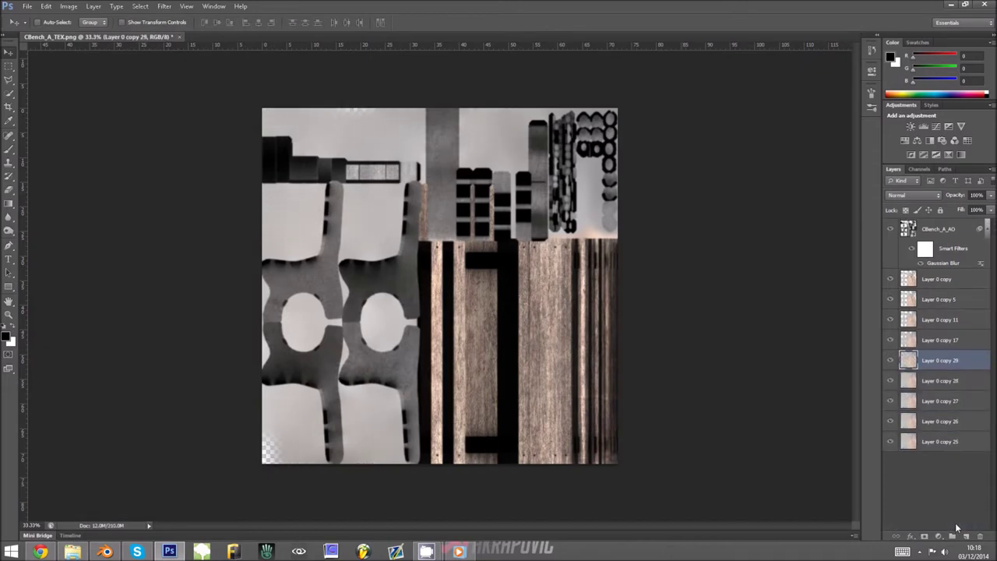
pyautogui.keyDown('shift'); pyautogui.click(957, 521); pyautogui.keyUp('shift')
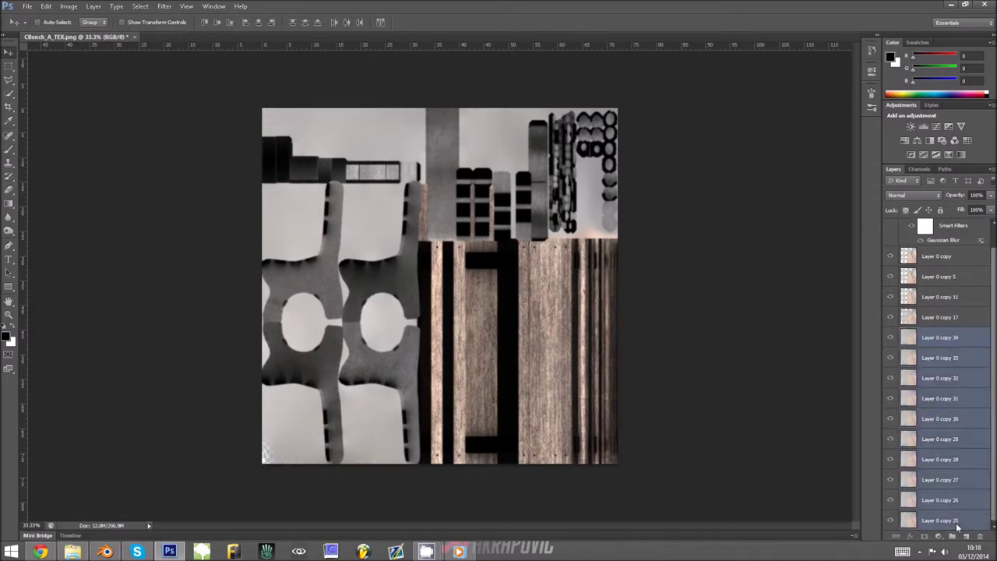
pyautogui.hotkey('ctrl', 'e')
# Duplicate the bottom fill layer three more times and merge the stack together with Layer 0 copy 17.
pyautogui.hotkey('ctrl', 'j')
pyautogui.hotkey('ctrl', 'j')
pyautogui.hotkey('ctrl', 'j')
pyautogui.click(952, 416)
pyautogui.keyDown('shift'); pyautogui.click(948, 335); pyautogui.keyUp('shift')
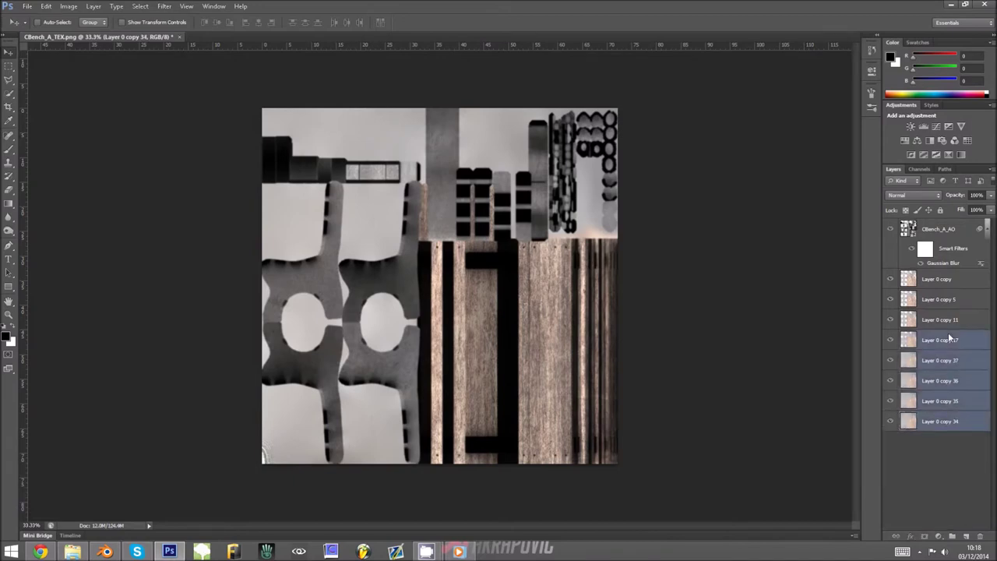
pyautogui.hotkey('ctrl', 'e')
# Apply a Gaussian Blur with a reduced radius to the merged Layer 0 copy 17.
pyautogui.click(165, 6)
pyautogui.moveTo(170, 111)
pyautogui.click(112, 184)
pyautogui.moveTo(610, 334); pyautogui.dragTo(598, 334)
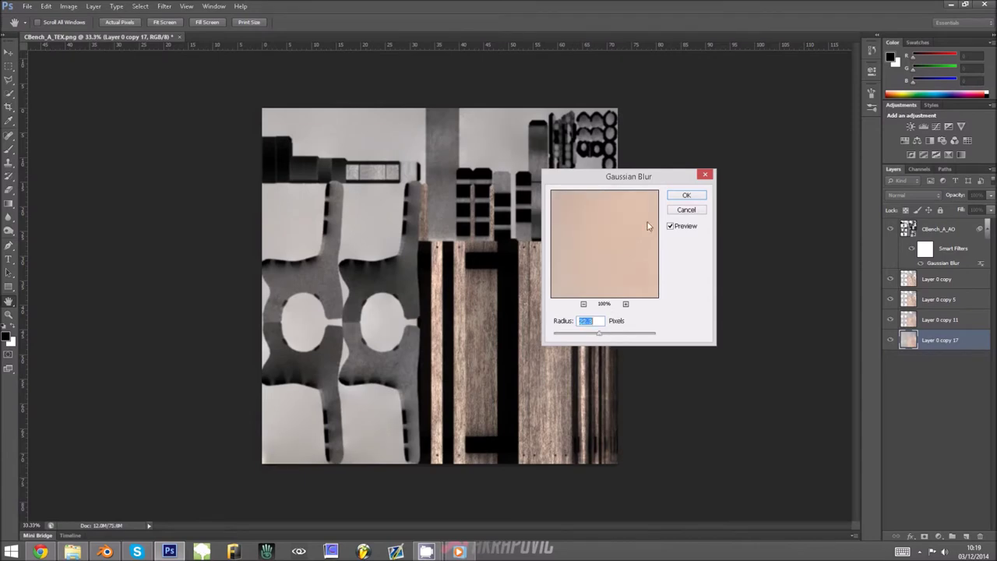
pyautogui.click(684, 196)
# Merge Layer 0 copy 5, copy 11 and copy 17 into one layer, and hide the CBench_A_AO and Layer 0 copy layers.
pyautogui.keyDown('shift'); pyautogui.click(942, 305); pyautogui.keyUp('shift')
pyautogui.hotkey('ctrl', 'e')
pyautogui.click(890, 298)
pyautogui.click(890, 297)
pyautogui.moveTo(890, 233); pyautogui.dragTo(892, 272)
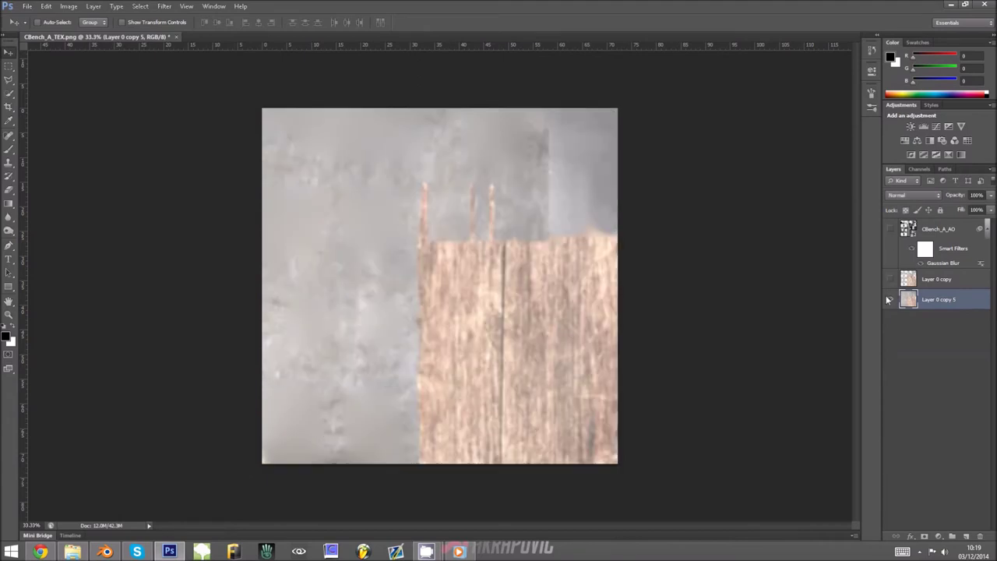
# Compare the fill layer's coverage, and show the Layer 0 copy and CBench_A_AO layers again.
pyautogui.click(889, 302)
pyautogui.click(890, 303)
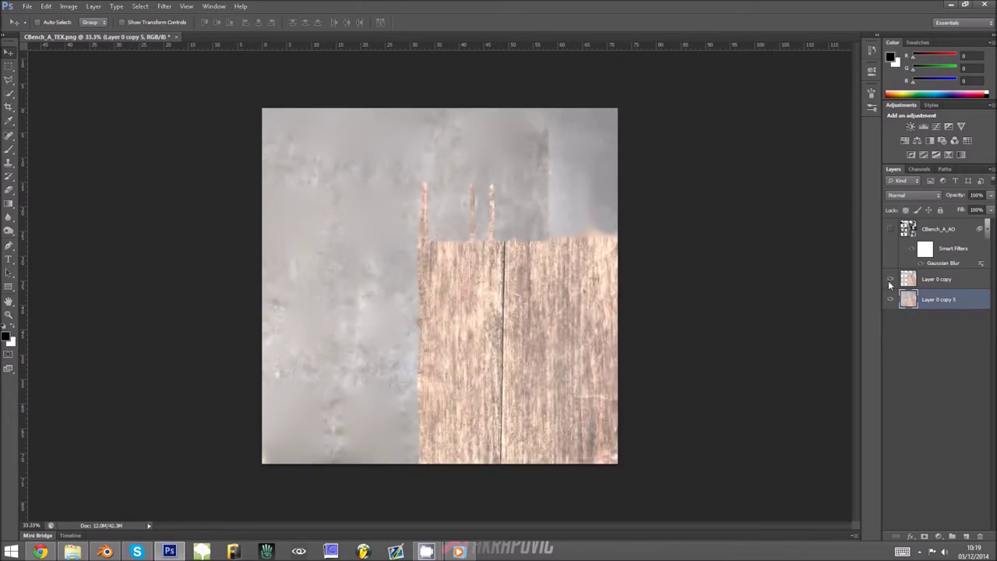
pyautogui.moveTo(890, 228); pyautogui.dragTo(891, 279)
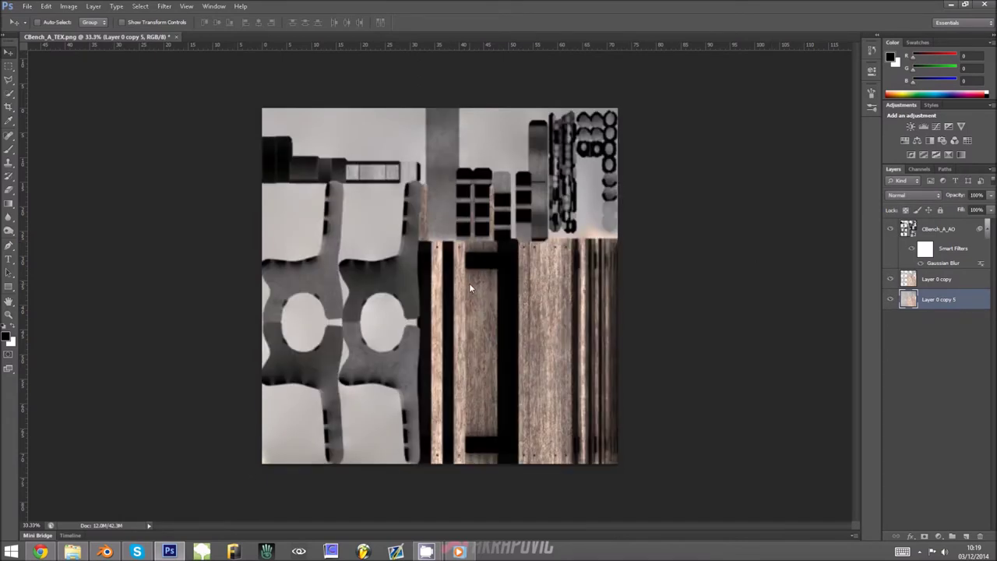
# Save a copy of the combined texture in Targa format as CBench_A_DIFFUSE in the Textures folder.
pyautogui.hotkey('ctrl', 'shift', 's')
pyautogui.click(499, 273)
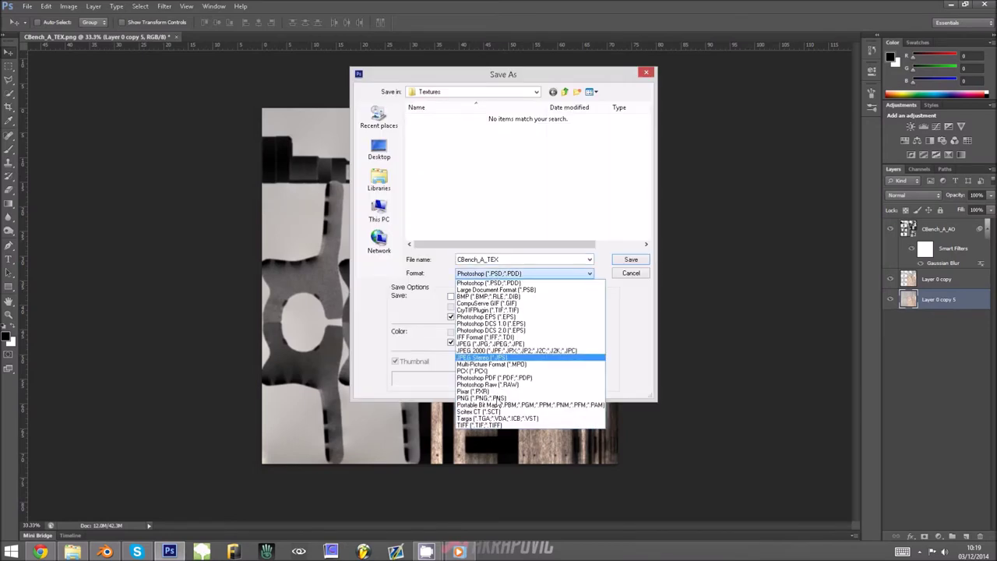
pyautogui.click(497, 418)
pyautogui.doubleClick(489, 261)
pyautogui.moveTo(488, 262); pyautogui.dragTo(537, 265)
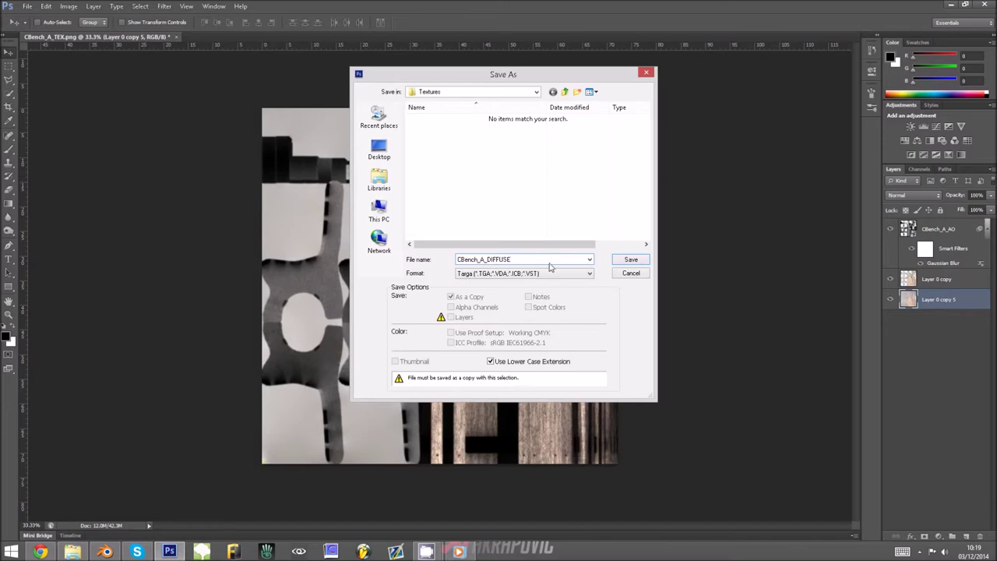
pyautogui.write('DIFFUSE')
pyautogui.click(630, 259)
pyautogui.click(521, 94)
# Switch to Blender and open CBench_A_DIFFUSE.tga as the image for the bench's UV layout.
pyautogui.hotkey('alt', 'Tab')
pyautogui.click(82, 486)
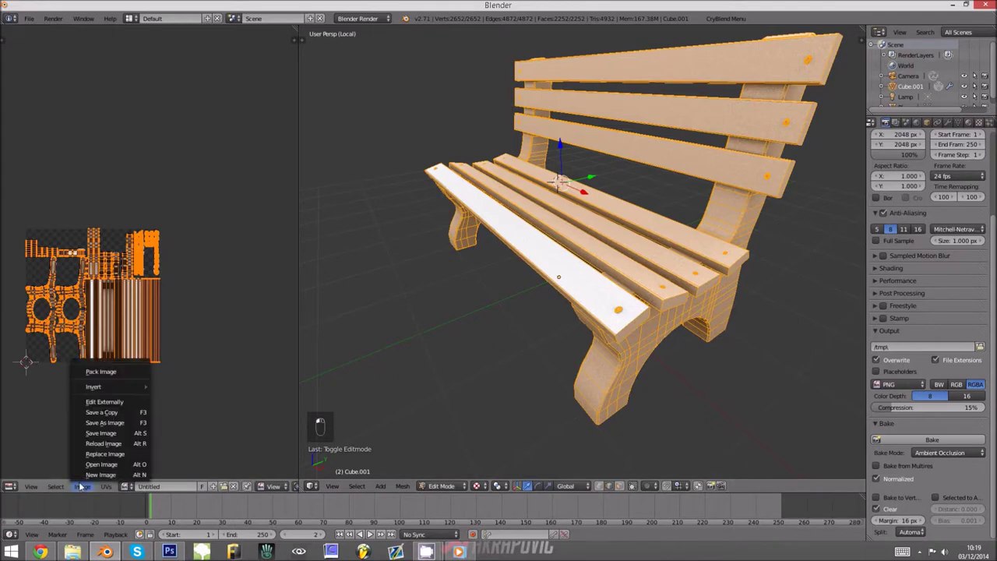
pyautogui.click(89, 464)
pyautogui.doubleClick(170, 91)
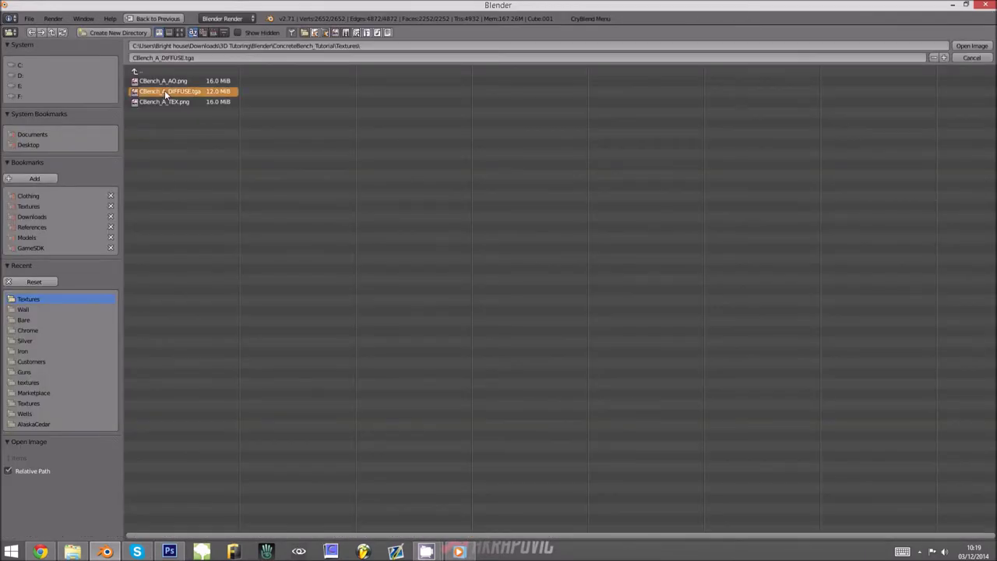
# Examine the textured bench from several angles in a maximized 3D view, comparing it with the texture in Photoshop.
pyautogui.moveTo(537, 282); pyautogui.dragTo(590, 319, button='middle')
pyautogui.press('KP_5')
pyautogui.press('KP_5')
pyautogui.hotkey('ctrl', 'Up')
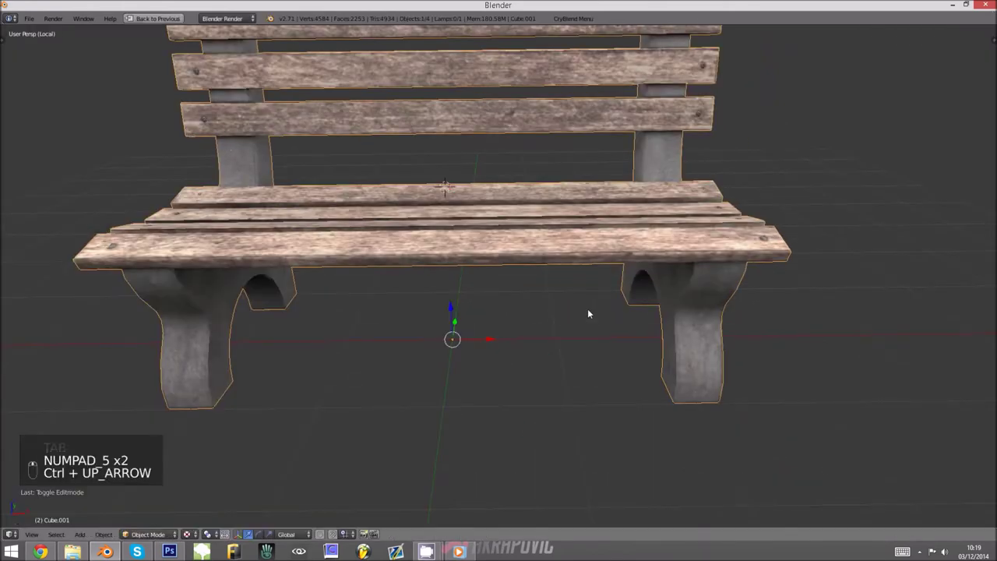
pyautogui.press('a')
pyautogui.scroll(-1, 586, 305)
pyautogui.keyDown('shift'); pyautogui.moveTo(525, 237); pyautogui.dragTo(491, 323, button='middle'); pyautogui.keyUp('shift')
pyautogui.scroll(-3, 499, 310)
pyautogui.scroll(3, 491, 323)
pyautogui.hotkey('alt', 'Tab')
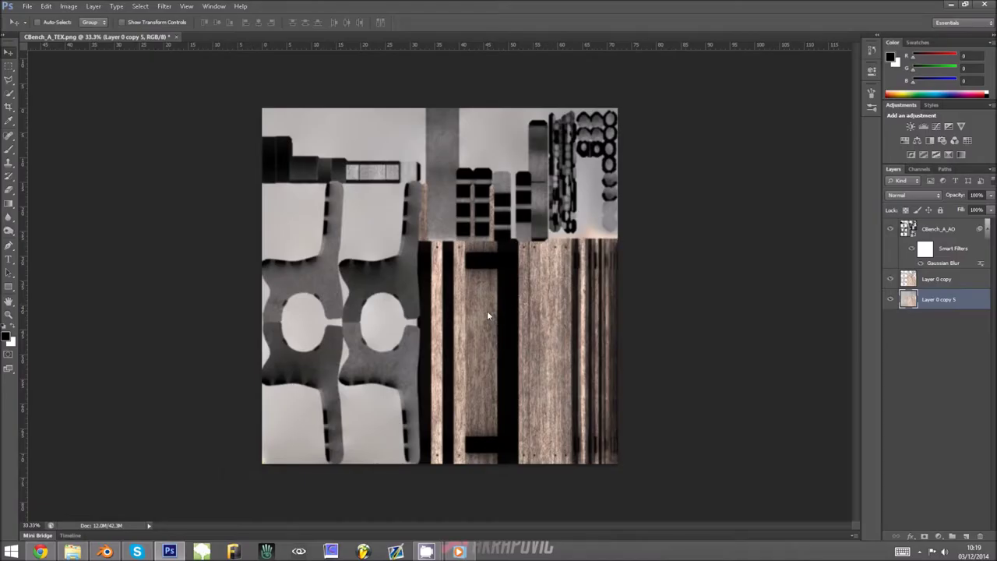
pyautogui.hotkey('alt', 'Tab')
pyautogui.scroll(-2, 514, 284)
pyautogui.moveTo(527, 269); pyautogui.dragTo(335, 265, button='middle')
# Switch to Photoshop and marquee-select the bolt UV islands in the texture's upper-right corner on Layer 0 copy.
pyautogui.hotkey('alt', 'Tab')
pyautogui.keyDown('alt'); pyautogui.scroll(1, 604, 173); pyautogui.keyUp('alt')
pyautogui.click(946, 254)
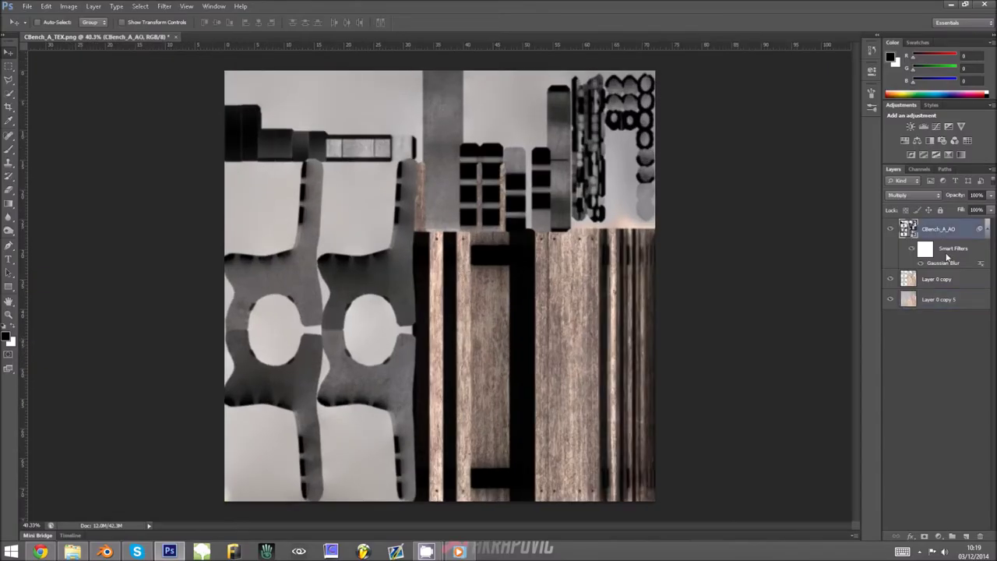
pyautogui.click(9, 66)
pyautogui.click(942, 280)
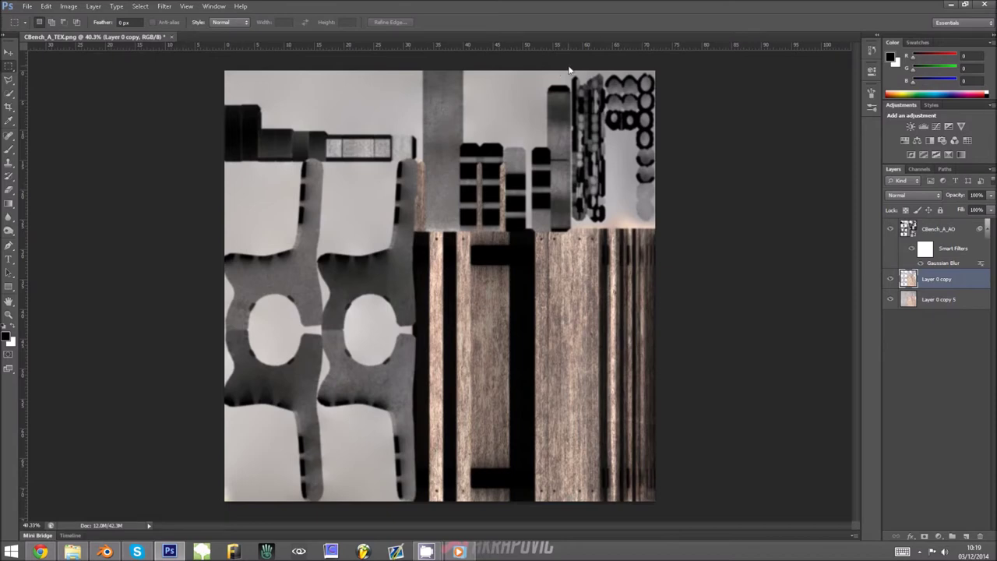
pyautogui.moveTo(571, 71); pyautogui.dragTo(688, 192)
pyautogui.moveTo(656, 227); pyautogui.dragTo(573, 71)
# Brighten the selected bolt area of Layer 0 copy with a Levels adjustment.
pyautogui.click(68, 7)
pyautogui.moveTo(72, 34)
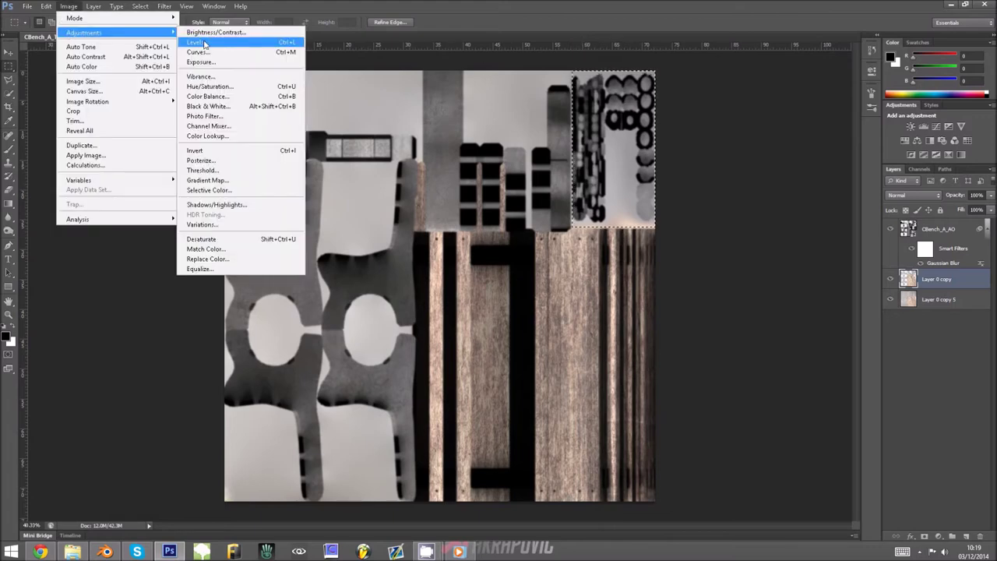
pyautogui.click(198, 44)
pyautogui.moveTo(907, 310); pyautogui.dragTo(848, 310)
pyautogui.press('Return')
# Save the brightened texture as a 24 bits/pixel Targa copy over CBench_A_DIFFUSE.
pyautogui.hotkey('ctrl', 'shift', 's')
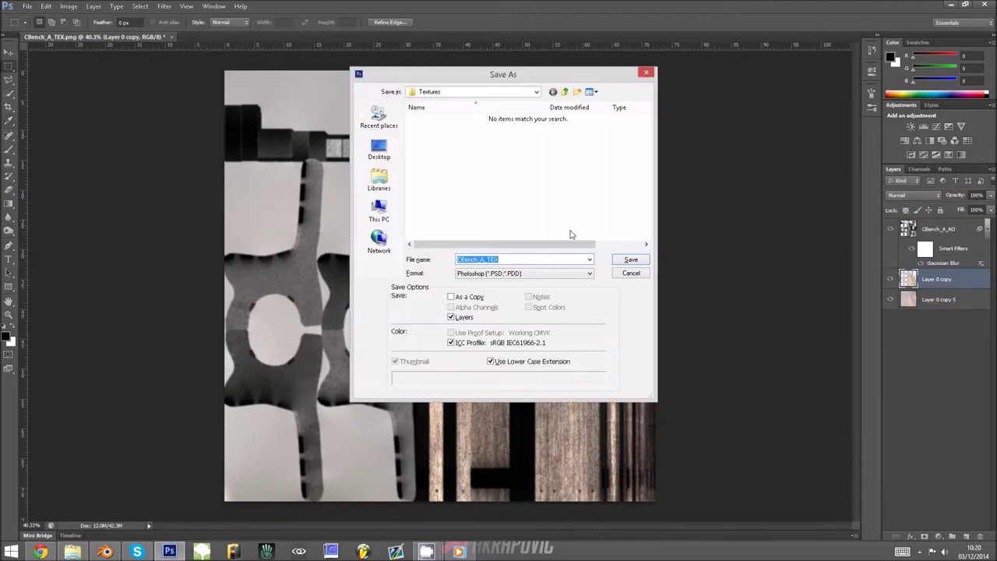
pyautogui.click(538, 272)
pyautogui.click(515, 418)
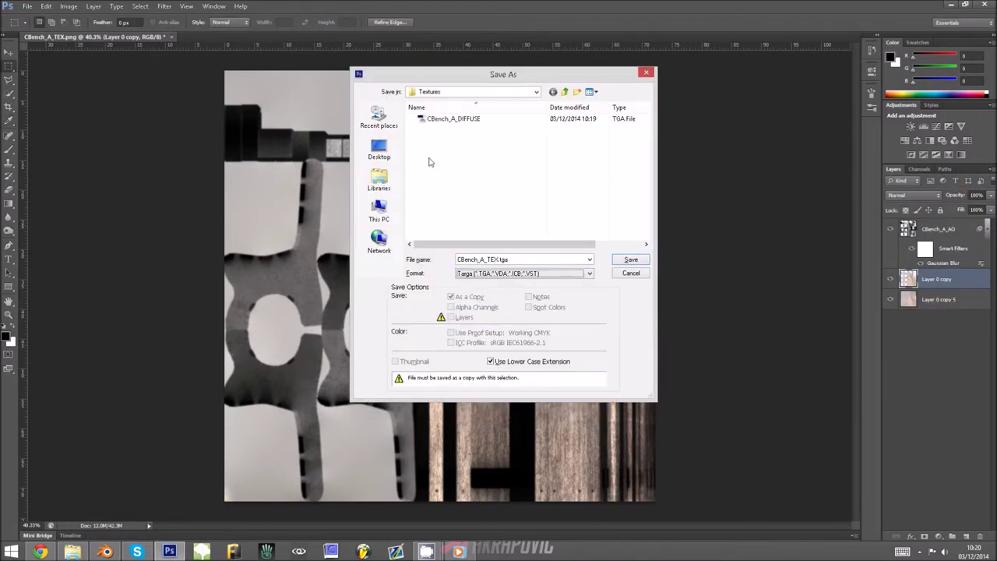
pyautogui.doubleClick(441, 119)
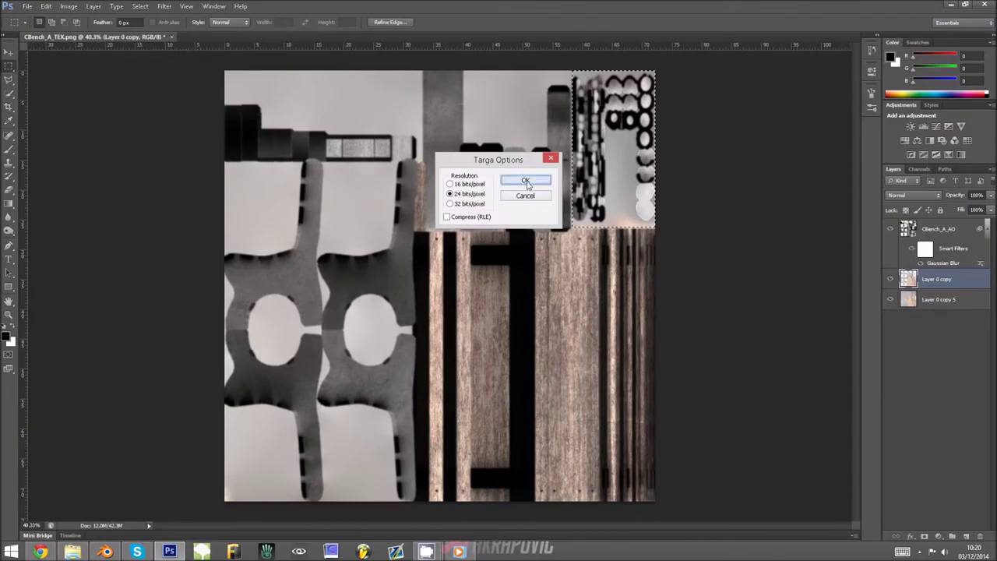
pyautogui.click(526, 182)
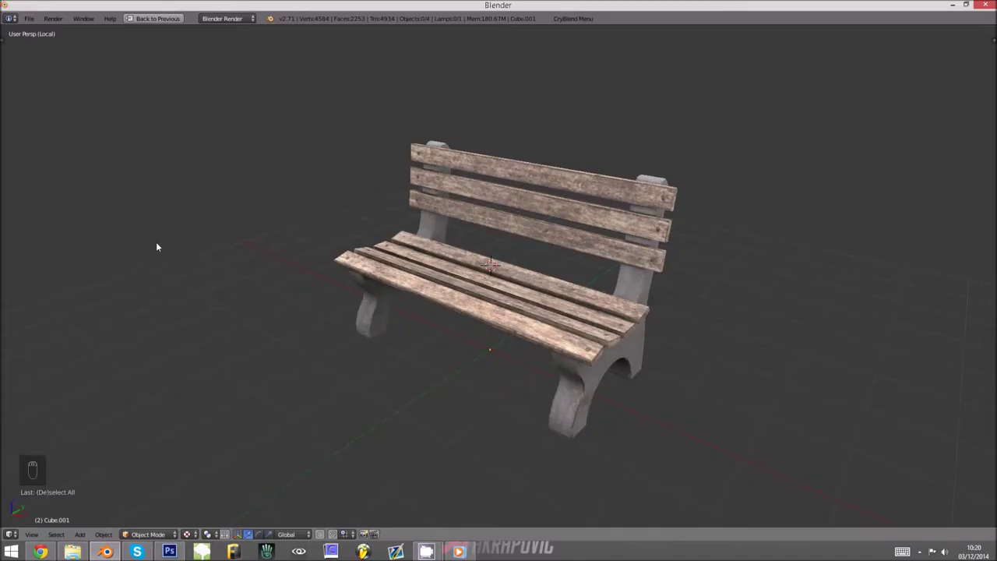
# Switch to Blender, reload the CBench_A_DIFFUSE image and inspect the bolts and planks on the bench.
pyautogui.hotkey('ctrl', 'Up')
pyautogui.hotkey('alt', 'r')
pyautogui.scroll(5, 503, 306)
pyautogui.moveTo(503, 305); pyautogui.dragTo(535, 314, button='middle')
pyautogui.scroll(-4, 615, 382)
pyautogui.moveTo(609, 381); pyautogui.dragTo(644, 296, button='middle')
# Snap the 3D cursor to the center and select the bench in a maximized 3D view.
pyautogui.hotkey('shift', 's')
pyautogui.click(677, 343)
pyautogui.rightClick(670, 294)
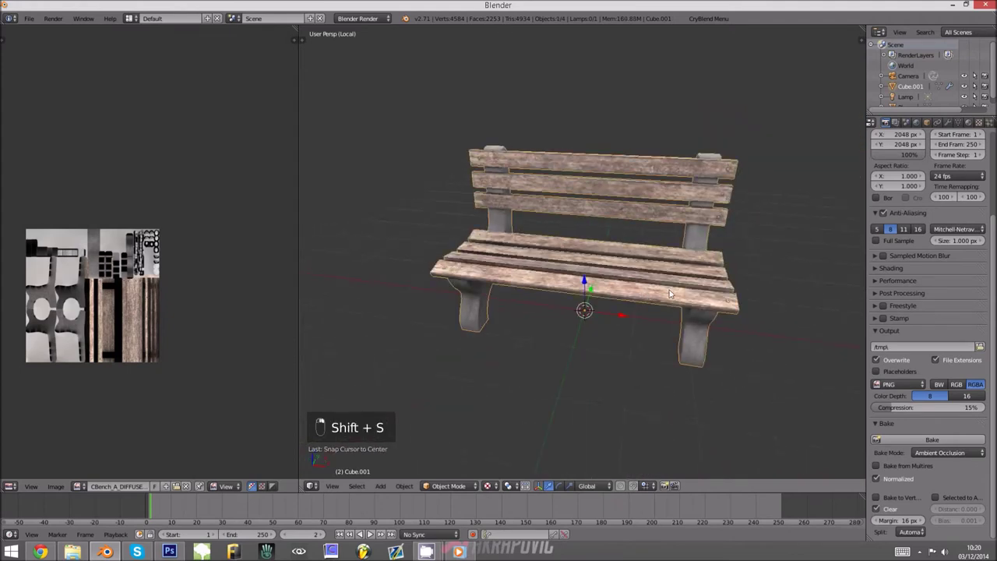
pyautogui.hotkey('ctrl', 'Up')
# Switch to Photoshop and place the DecalLeakingMossy0005_1_S image from the Downloads folder above Layer 0 copy.
pyautogui.hotkey('alt', 'Tab')
pyautogui.hotkey('alt', 'Tab')
pyautogui.hotkey('alt', 'Tab')
pyautogui.press('Tab')
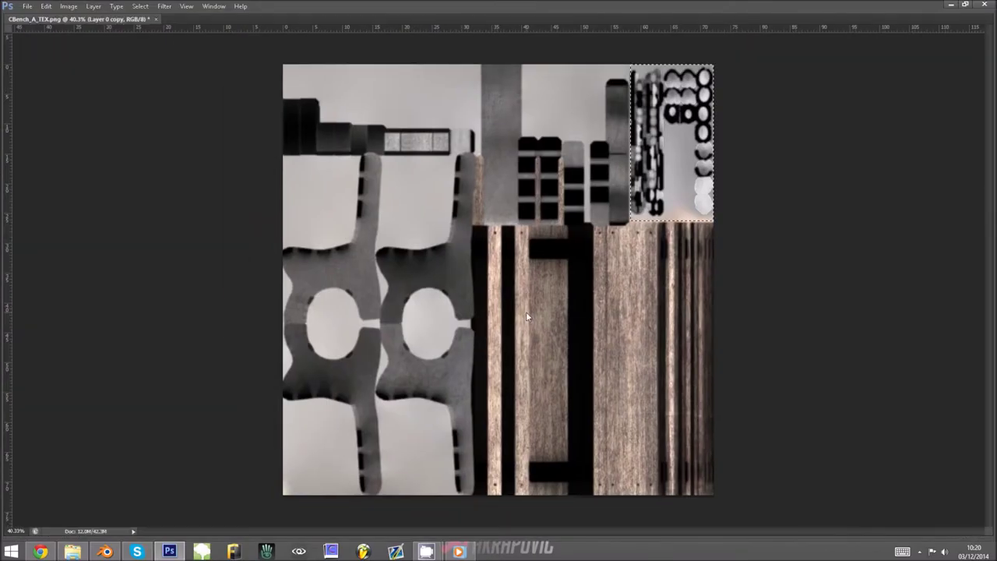
pyautogui.press('Tab')
pyautogui.click(28, 6)
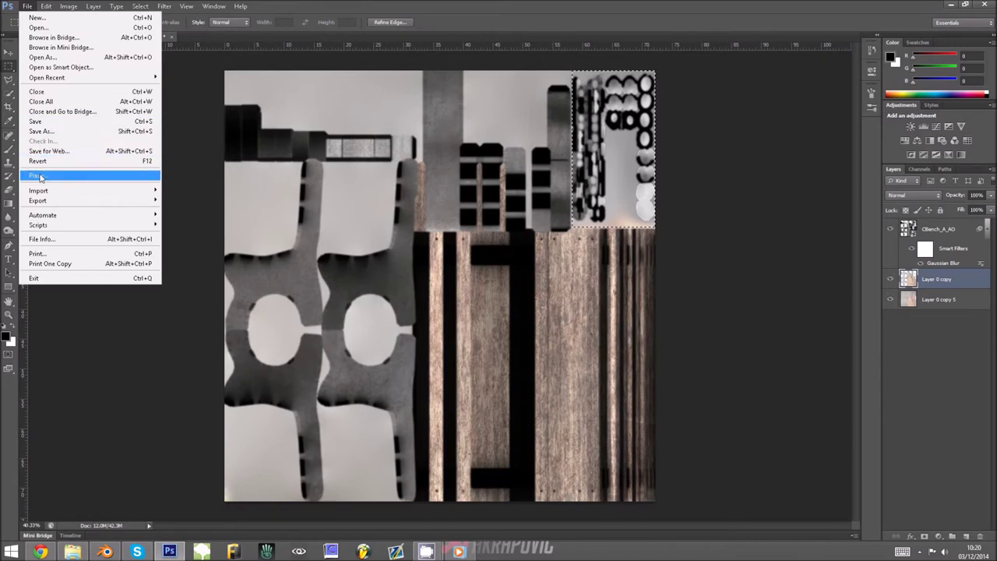
pyautogui.click(70, 171)
pyautogui.click(439, 92)
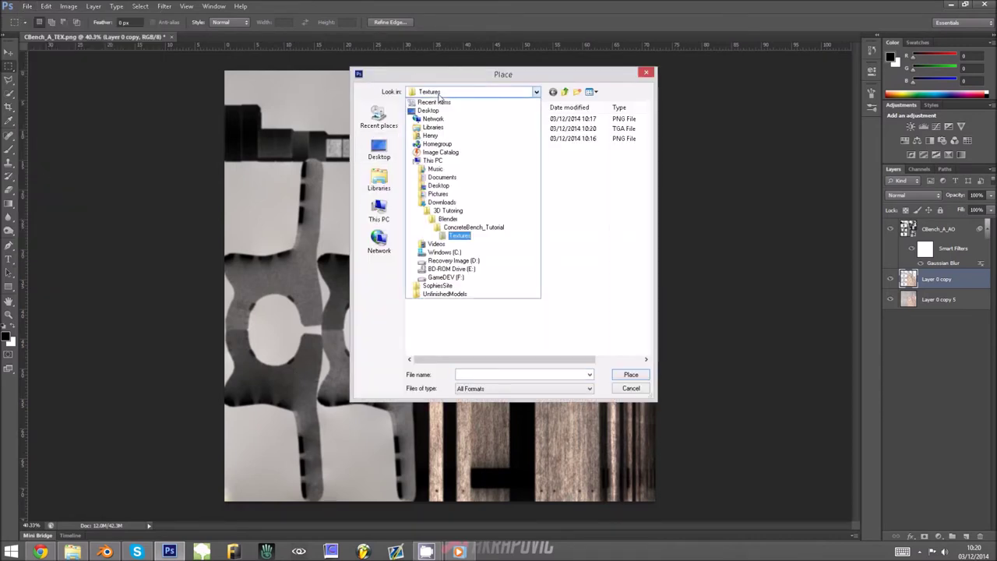
pyautogui.click(442, 203)
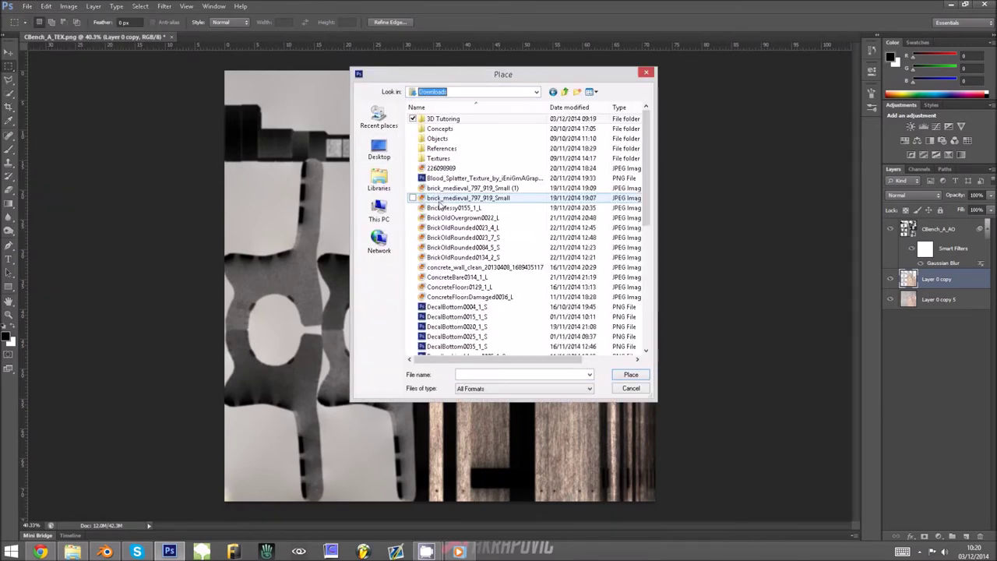
pyautogui.click(456, 316)
pyautogui.scroll(-2, 455, 319)
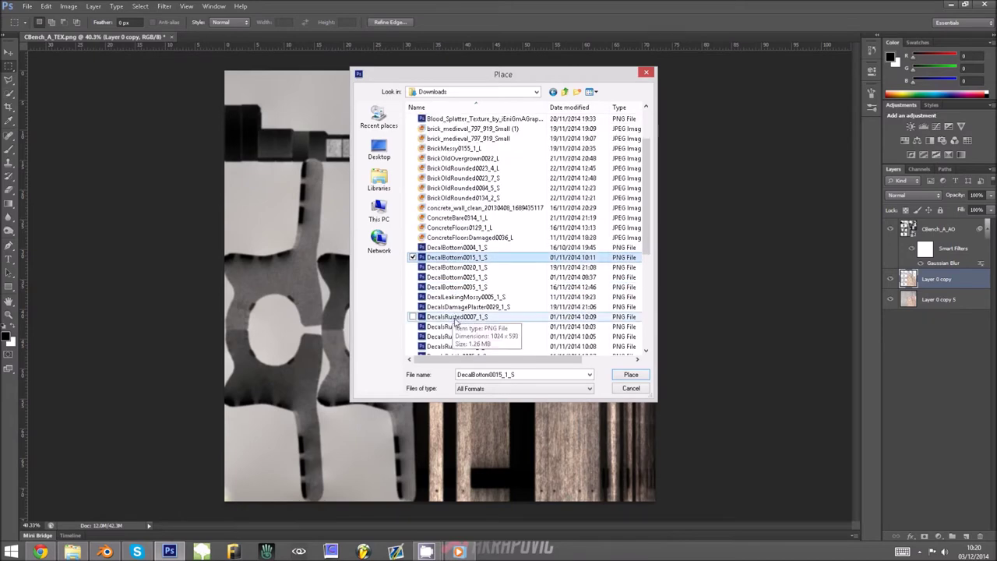
pyautogui.scroll(-1, 455, 319)
pyautogui.click(459, 268)
pyautogui.doubleClick(459, 267)
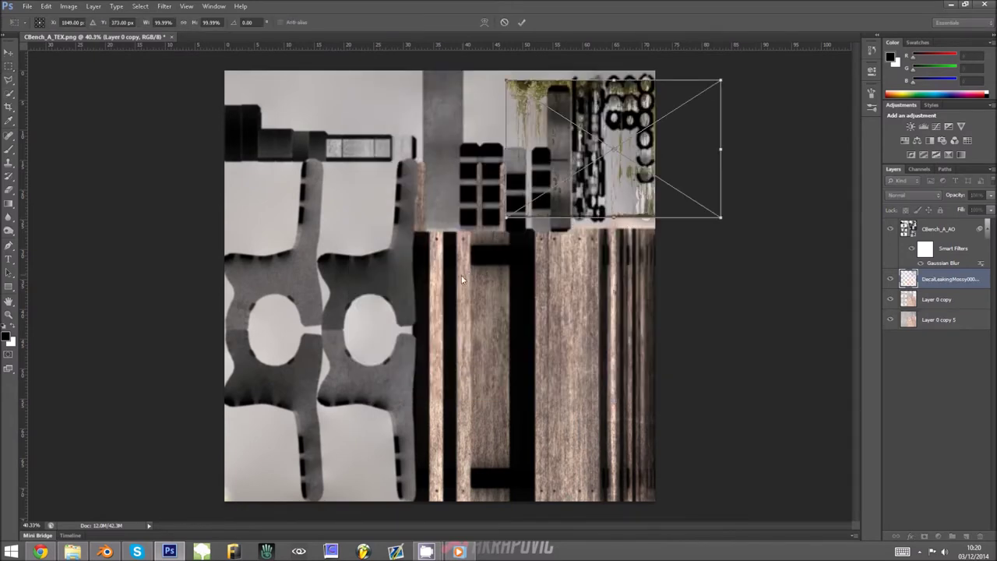
# Rotate the mossy decal -90 degrees, position it over the wood planks and stretch it along their length.
pyautogui.moveTo(596, 81); pyautogui.dragTo(403, 344)
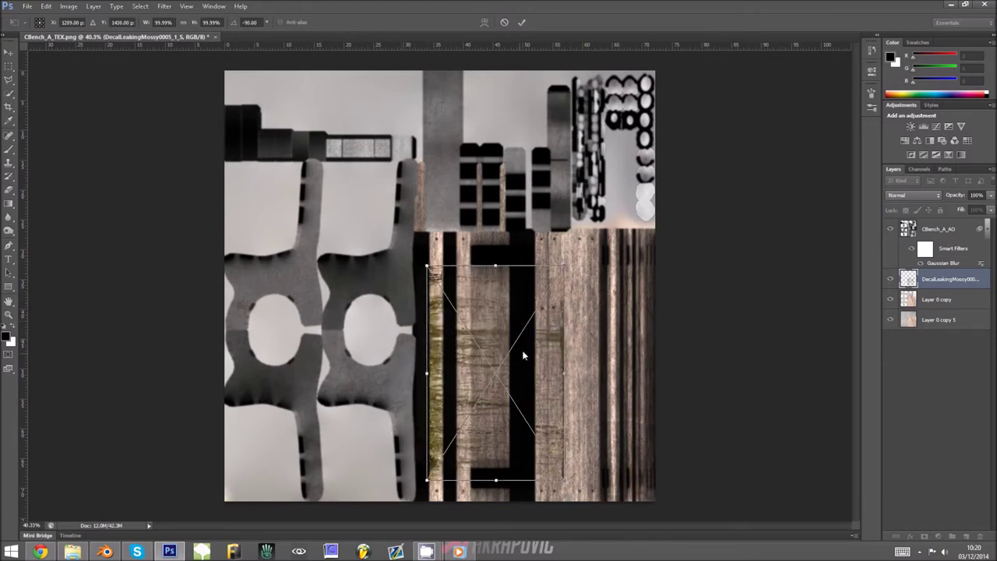
pyautogui.moveTo(485, 312); pyautogui.dragTo(487, 278)
pyautogui.moveTo(500, 448); pyautogui.dragTo(499, 501)
pyautogui.press('Return')
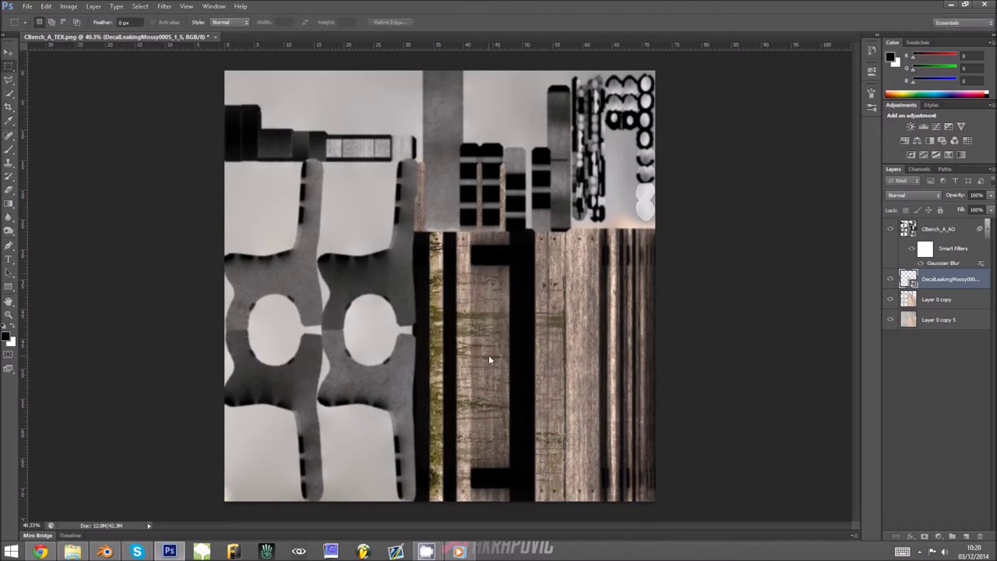
# Save the texture with the mossy decal as a 24 bits/pixel Targa copy, replacing CBench_A_DIFFUSE.
pyautogui.hotkey('ctrl', 'shift', 's')
pyautogui.click(523, 273)
pyautogui.click(515, 419)
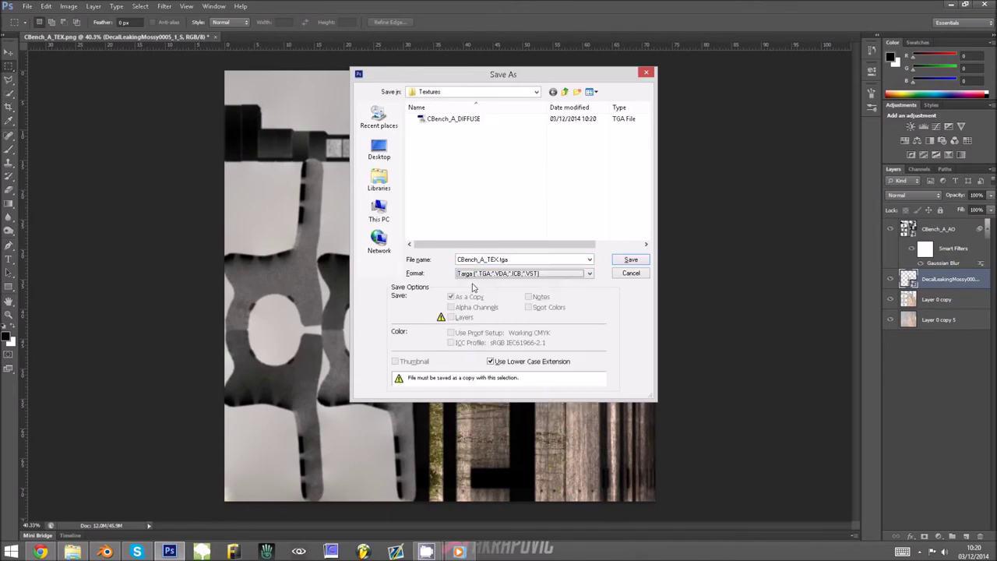
pyautogui.doubleClick(455, 121)
pyautogui.click(468, 209)
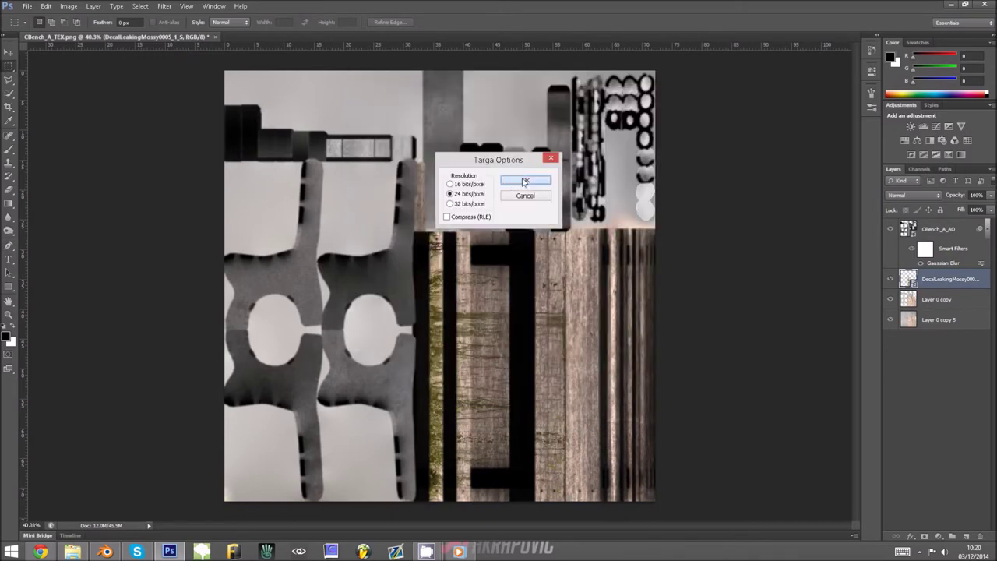
pyautogui.click(525, 181)
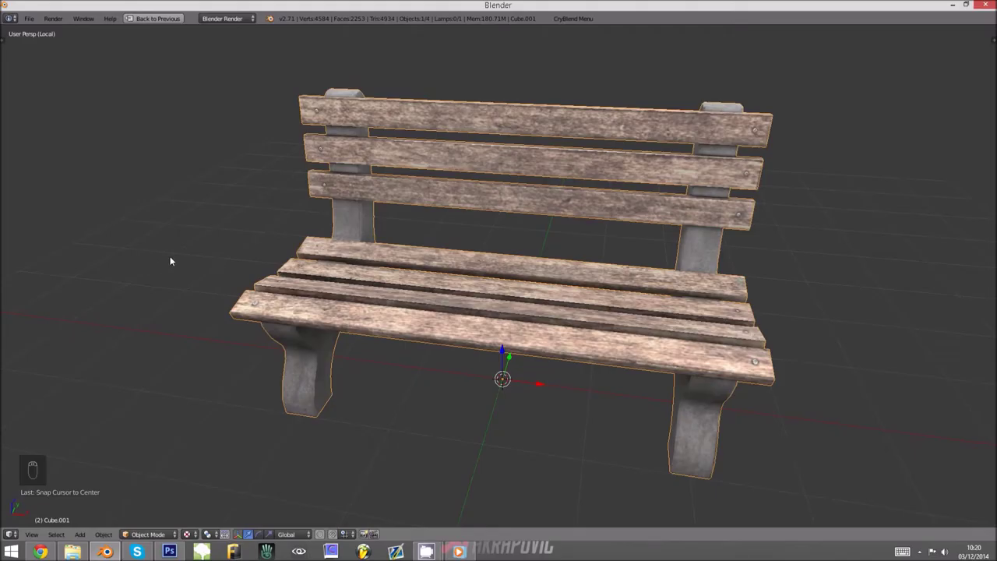
# Switch to Blender, reload the mossy diffuse texture and enter Edit Mode on the bench.
pyautogui.hotkey('ctrl', 'Up')
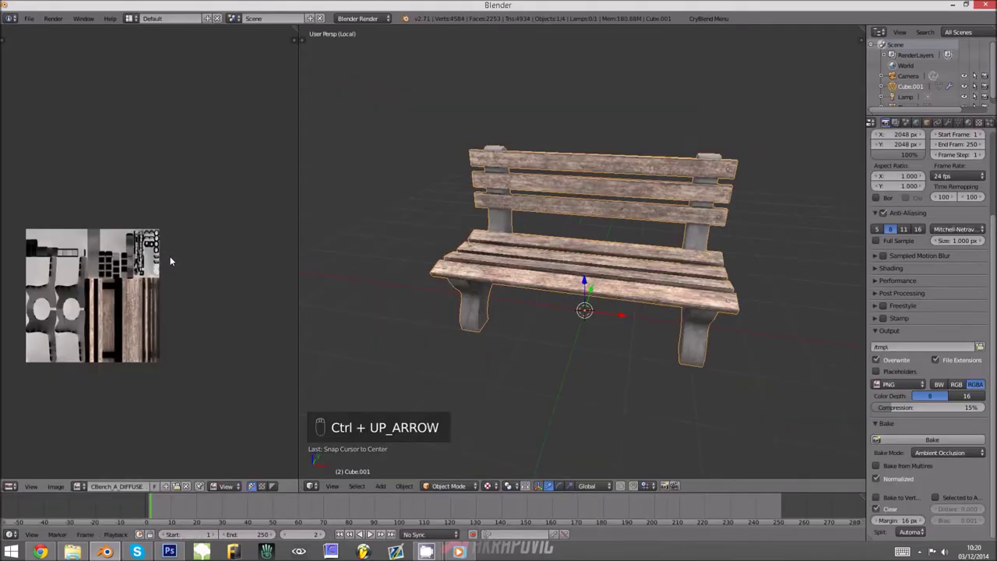
pyautogui.hotkey('alt', 'r')
pyautogui.moveTo(458, 320); pyautogui.dragTo(587, 312, button='middle')
pyautogui.press('a')
pyautogui.press('Tab')
pyautogui.scroll(5, 588, 307)
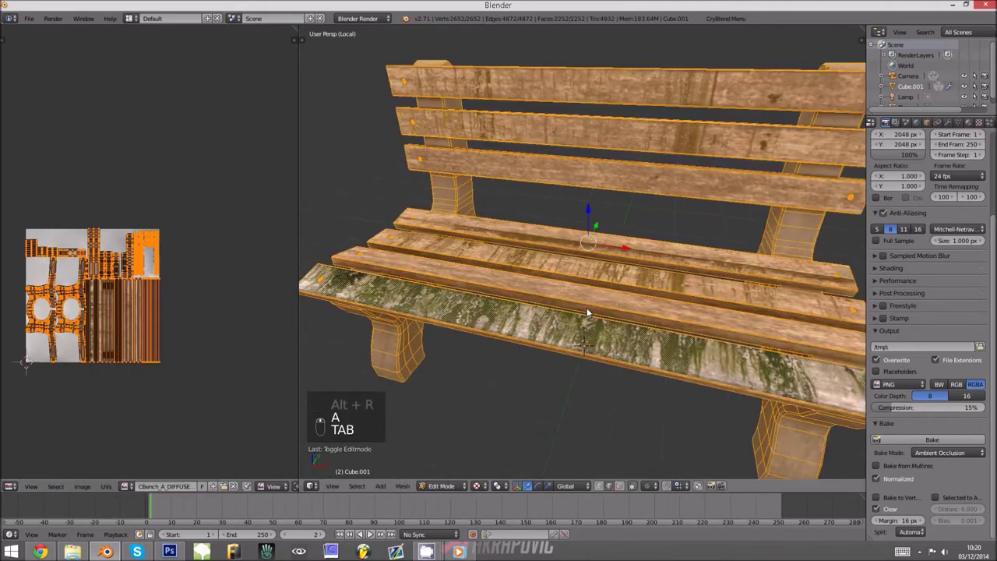
# Select the visible broad faces of the seat and backrest planks in face mode to locate their UV areas.
pyautogui.press('a')
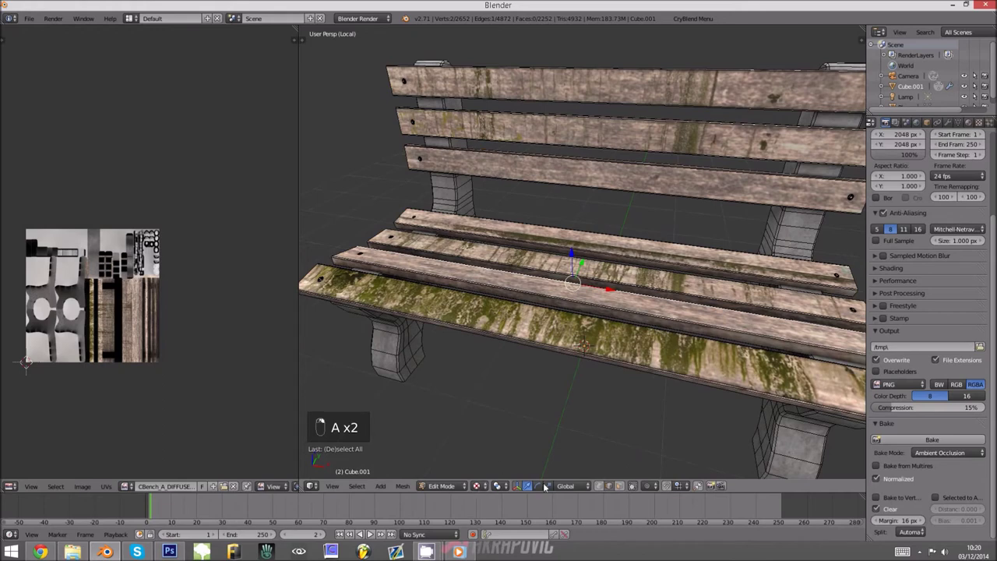
pyautogui.click(620, 487)
pyautogui.rightClick(627, 341)
pyautogui.keyDown('shift'); pyautogui.rightClick(637, 307); pyautogui.keyUp('shift')
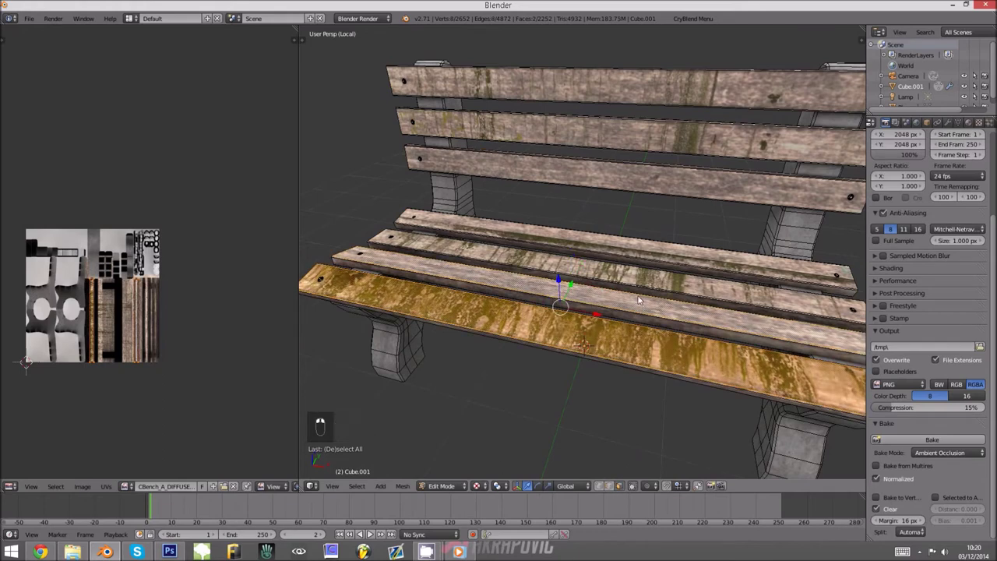
pyautogui.keyDown('shift'); pyautogui.rightClick(645, 273); pyautogui.keyUp('shift')
pyautogui.keyDown('shift'); pyautogui.rightClick(661, 254); pyautogui.keyUp('shift')
pyautogui.keyDown('shift'); pyautogui.rightClick(645, 181); pyautogui.keyUp('shift')
pyautogui.keyDown('shift'); pyautogui.rightClick(650, 131); pyautogui.keyUp('shift')
pyautogui.keyDown('shift'); pyautogui.rightClick(654, 101); pyautogui.keyUp('shift')
# Switch to Photoshop and add two copies of the mossy decal across the wood planks, flipping the first copy.
pyautogui.hotkey('alt', 'Tab')
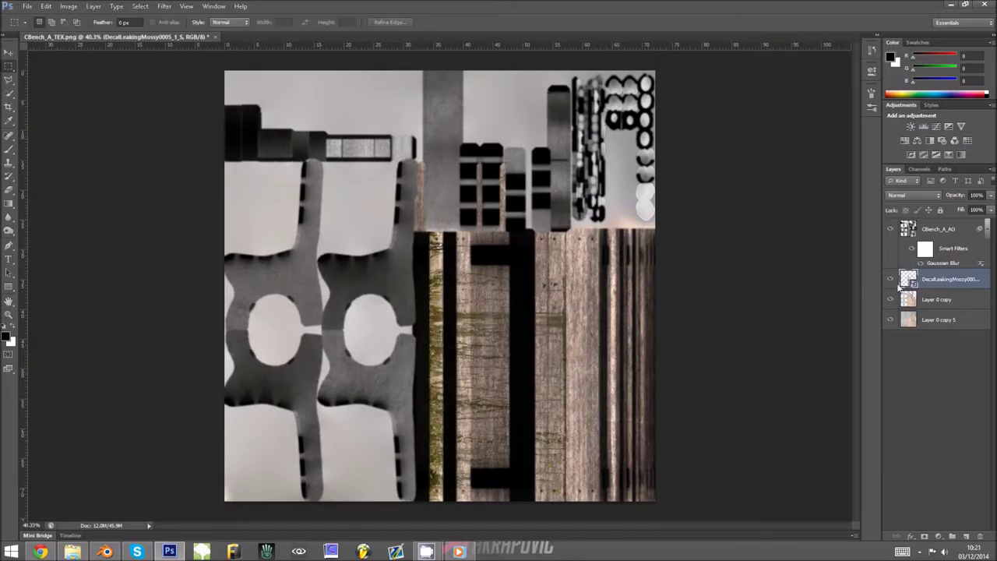
pyautogui.hotkey('ctrl', 'j')
pyautogui.click(7, 58)
pyautogui.moveTo(464, 321); pyautogui.dragTo(507, 317)
pyautogui.click(46, 6)
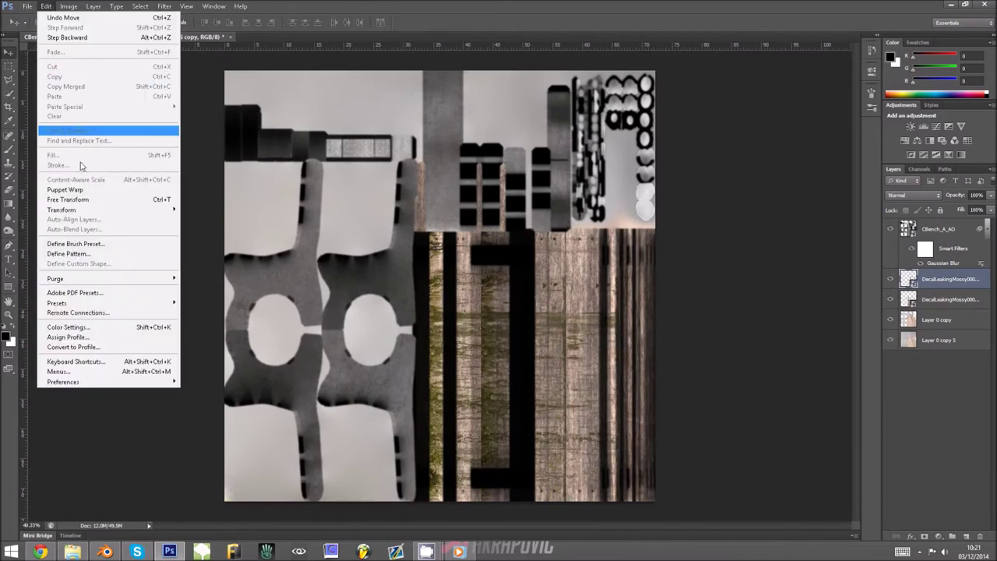
pyautogui.moveTo(86, 210)
pyautogui.click(224, 325)
pyautogui.moveTo(583, 384); pyautogui.dragTo(523, 367)
# Save the texture with the two added mossy decals as a Targa copy, replacing CBench_A_DIFFUSE.
pyautogui.hotkey('ctrl', 'shift', 's')
pyautogui.click(510, 274)
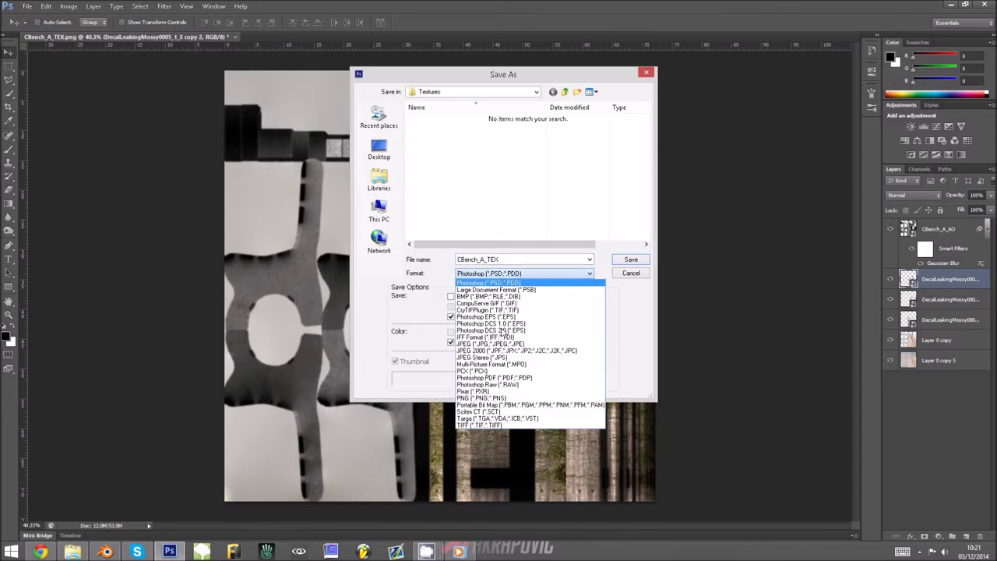
pyautogui.click(496, 418)
pyautogui.doubleClick(453, 124)
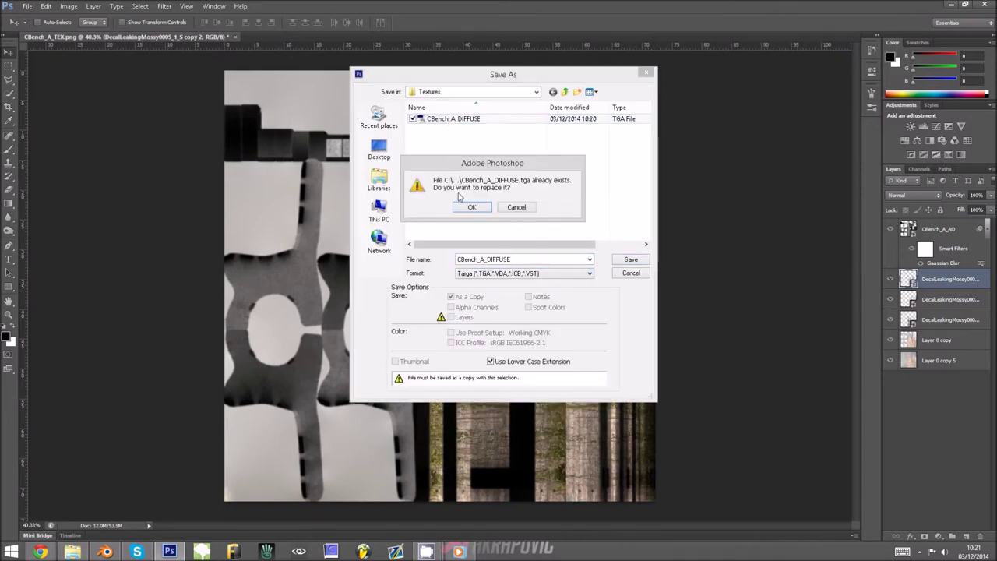
pyautogui.click(468, 207)
pyautogui.click(525, 180)
# Switch to Blender, reload the diffuse texture and compare the moss edge on the rear seat plank with its UV area in Edit Mode.
pyautogui.hotkey('alt', 'Tab')
pyautogui.hotkey('alt', 'r')
pyautogui.press('Tab')
pyautogui.scroll(-4, 521, 316)
pyautogui.moveTo(512, 312); pyautogui.dragTo(560, 347, button='middle')
pyautogui.scroll(3, 465, 329)
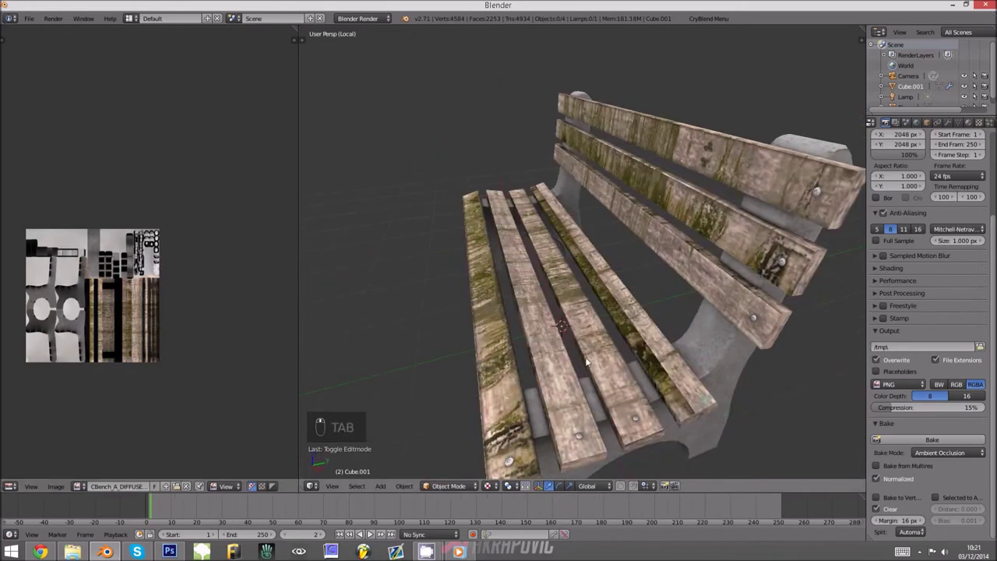
pyautogui.press('Tab')
pyautogui.scroll(6, 174, 338)
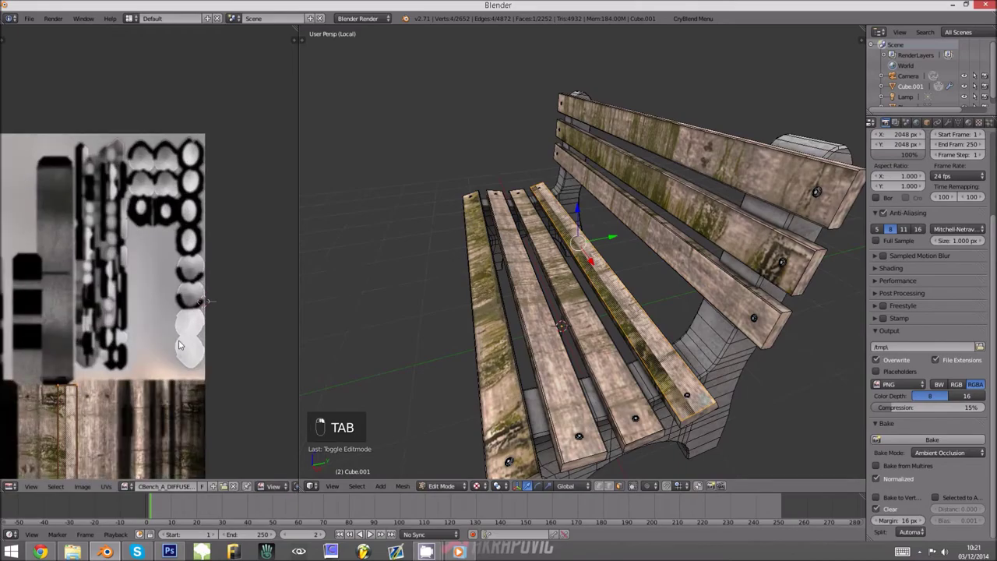
# Switch to Photoshop, shift the uppermost mossy decal slightly right and stretch its left edge across the narrow plank strip.
pyautogui.hotkey('alt', 'Tab')
pyautogui.keyDown('alt'); pyautogui.scroll(3, 626, 370); pyautogui.keyUp('alt')
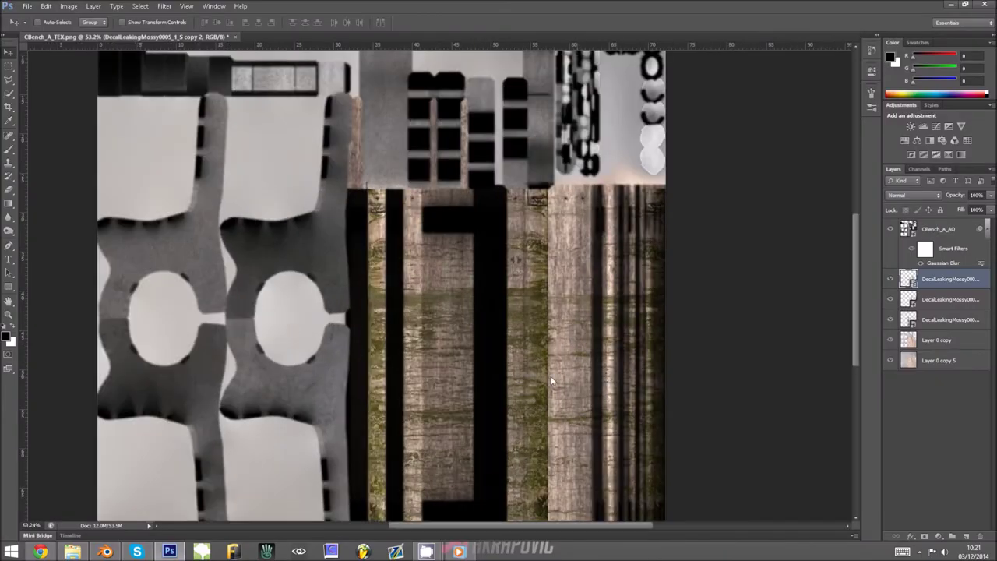
pyautogui.moveTo(539, 382); pyautogui.dragTo(545, 380)
pyautogui.hotkey('ctrl', 't')
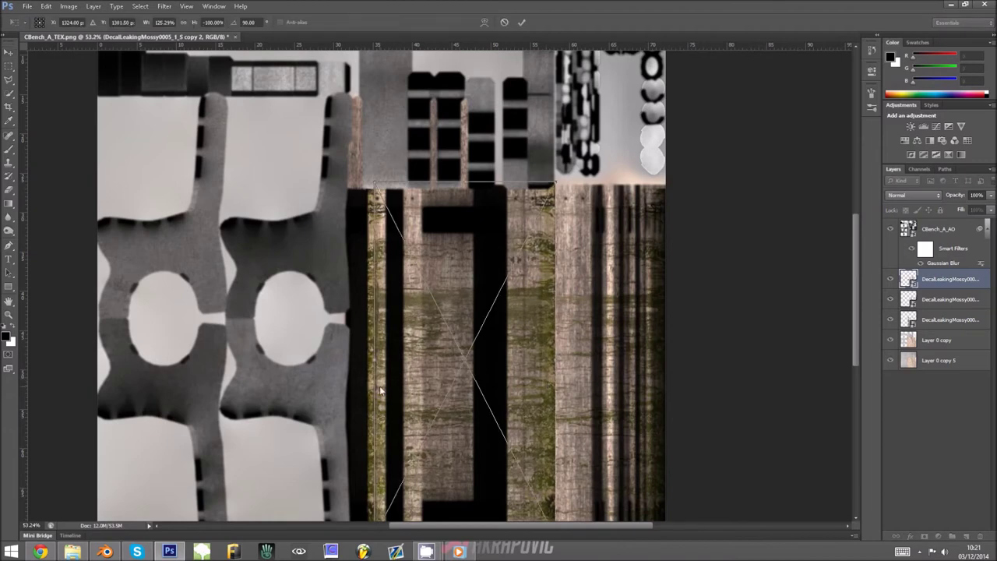
pyautogui.moveTo(373, 371); pyautogui.dragTo(364, 366)
pyautogui.press('Return')
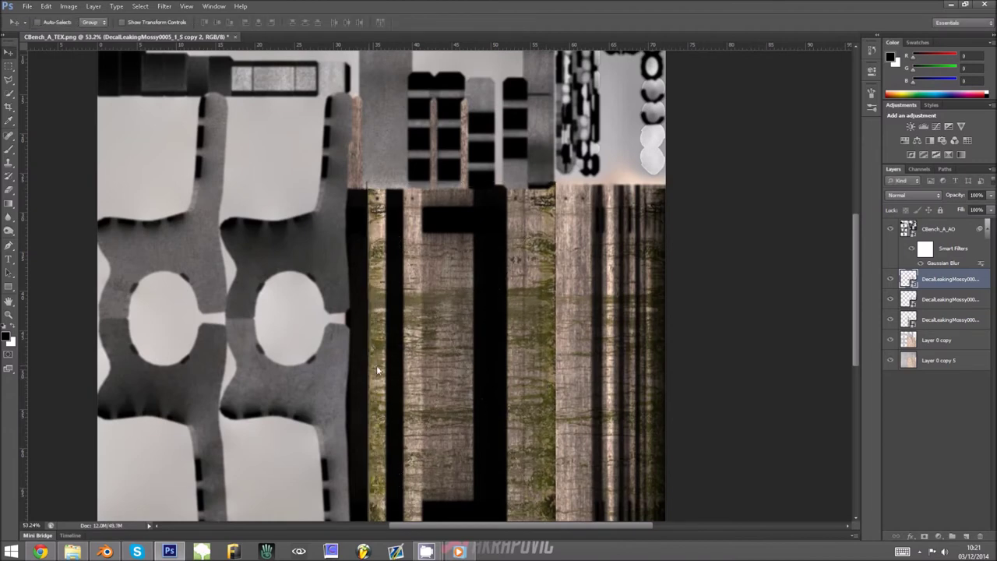
# Save the texture with the stretched moss decal as a 24 bits/pixel Targa copy over CBench_A_DIFFUSE.
pyautogui.hotkey('ctrl', 'shift', 's')
pyautogui.click(524, 272)
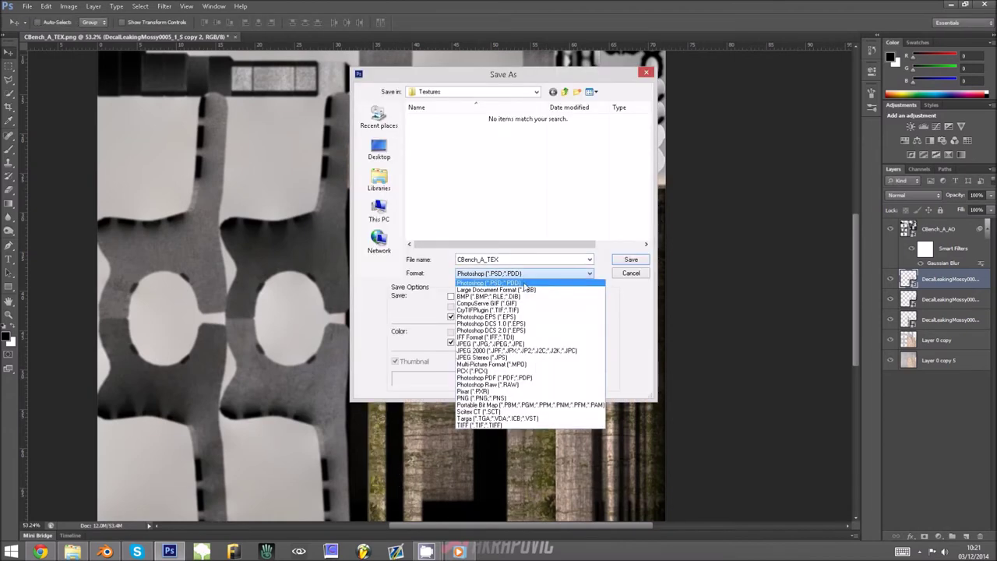
pyautogui.click(498, 419)
pyautogui.click(448, 119)
pyautogui.doubleClick(448, 119)
pyautogui.click(474, 207)
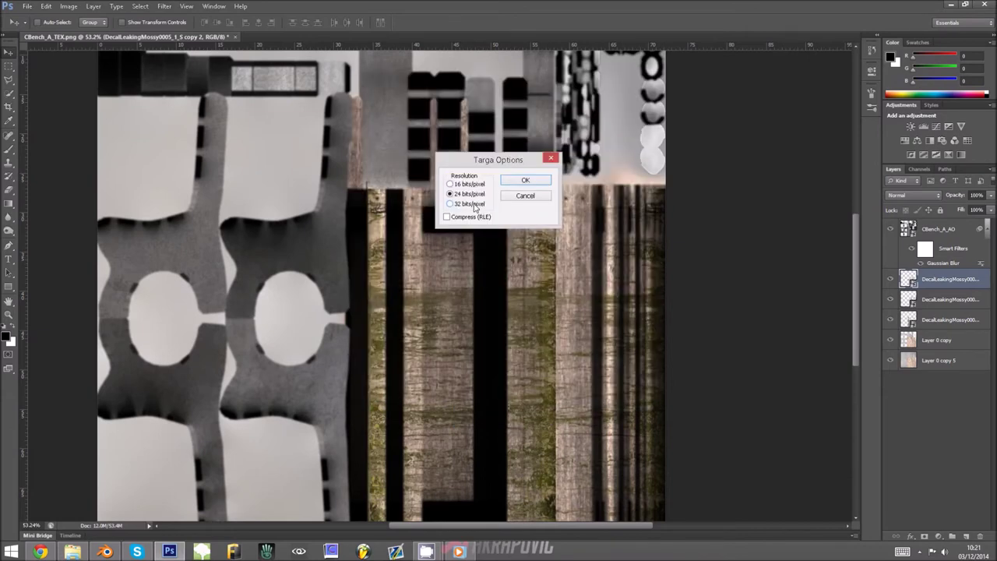
pyautogui.click(525, 181)
# Switch to Blender, reload the texture and check the selected plank's UV edge against the moss decal.
pyautogui.hotkey('alt', 'Tab')
pyautogui.hotkey('alt', 'r')
pyautogui.press('Tab')
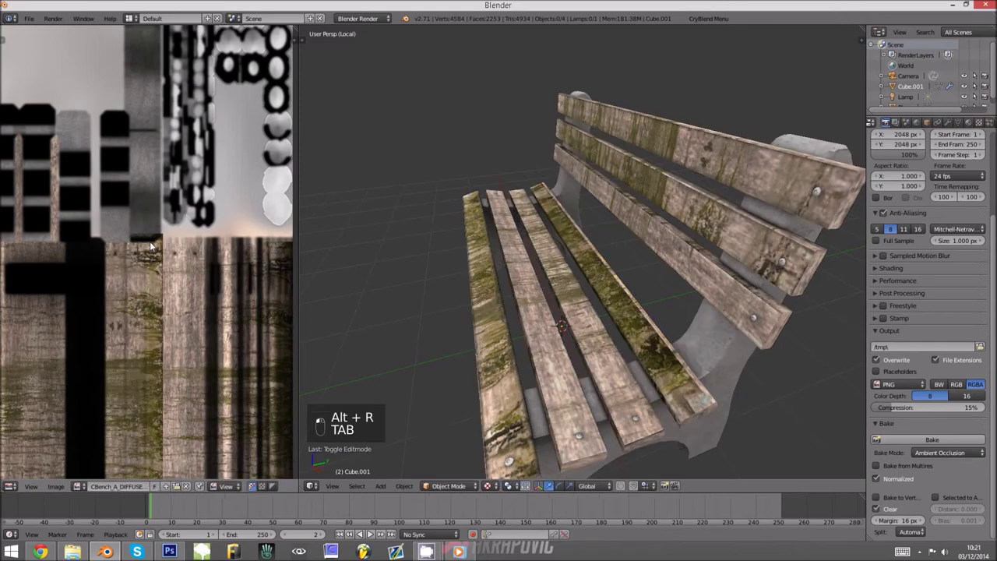
pyautogui.press('Tab')
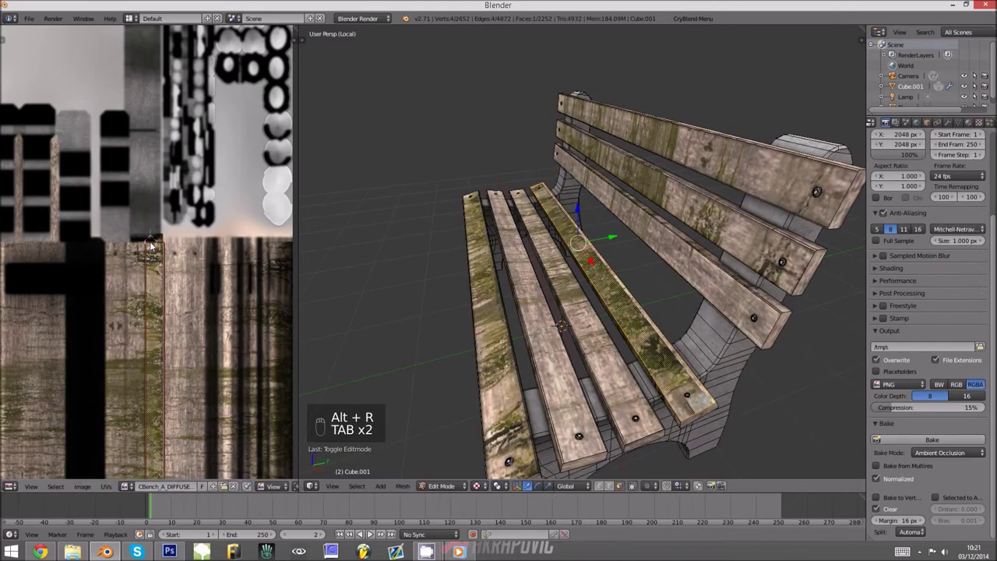
pyautogui.hotkey('alt', 'Tab')
pyautogui.hotkey('alt', 'Tab')
pyautogui.press('Tab')
# Switch to Photoshop and nudge the uppermost mossy decal a few pixels to the right.
pyautogui.hotkey('alt', 'Tab')
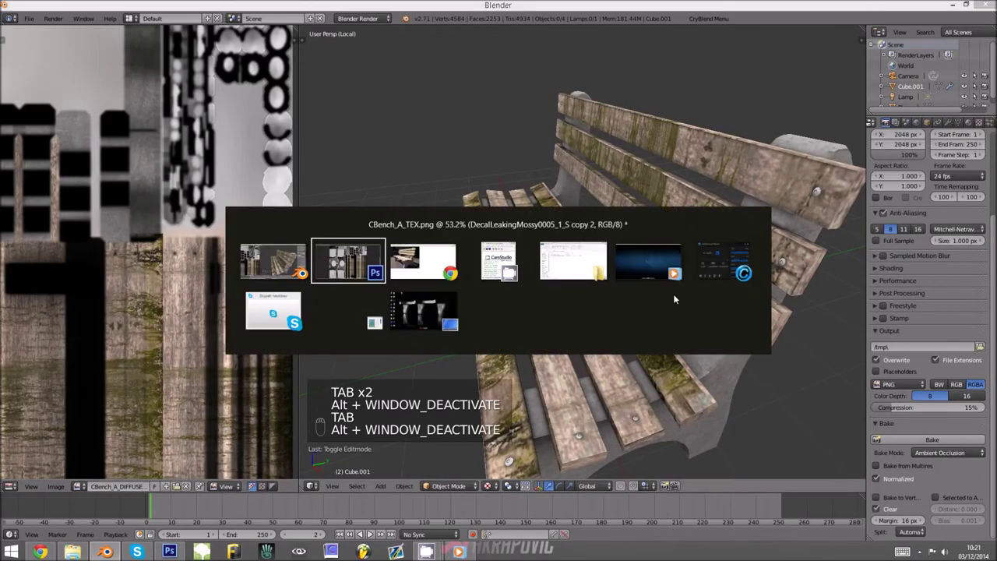
pyautogui.press('Right')
pyautogui.press('Right')
pyautogui.press('Right')
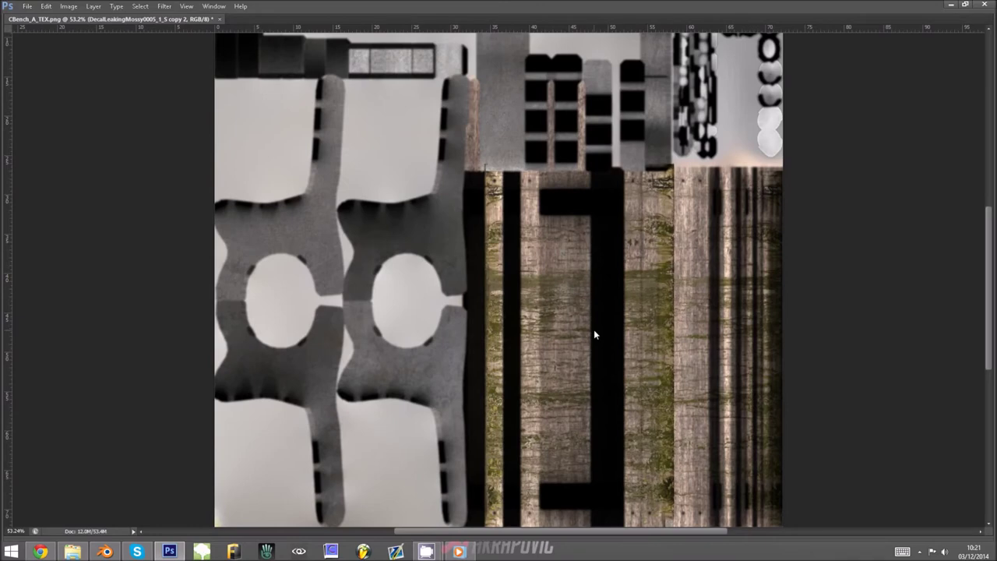
# Save the texture with the nudged moss decal as a Targa copy, overwriting CBench_A_DIFFUSE.
pyautogui.hotkey('ctrl', 'shift', 's')
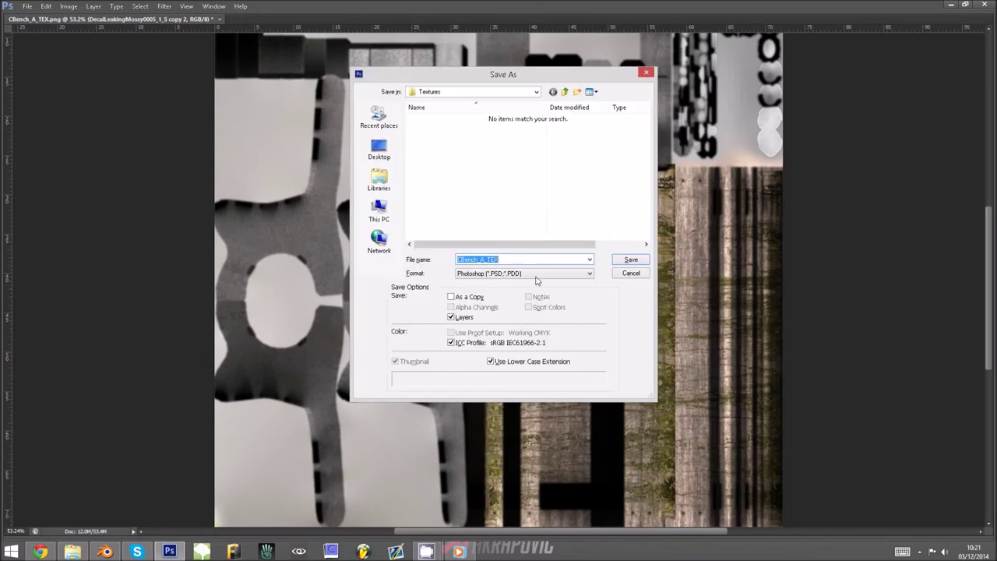
pyautogui.click(537, 272)
pyautogui.click(478, 418)
pyautogui.doubleClick(469, 122)
pyautogui.click(472, 207)
pyautogui.click(525, 184)
# Switch to Blender, reload the diffuse texture and inspect the moss on the planks from the bench's end.
pyautogui.hotkey('alt', 'Tab')
pyautogui.hotkey('alt', 'r')
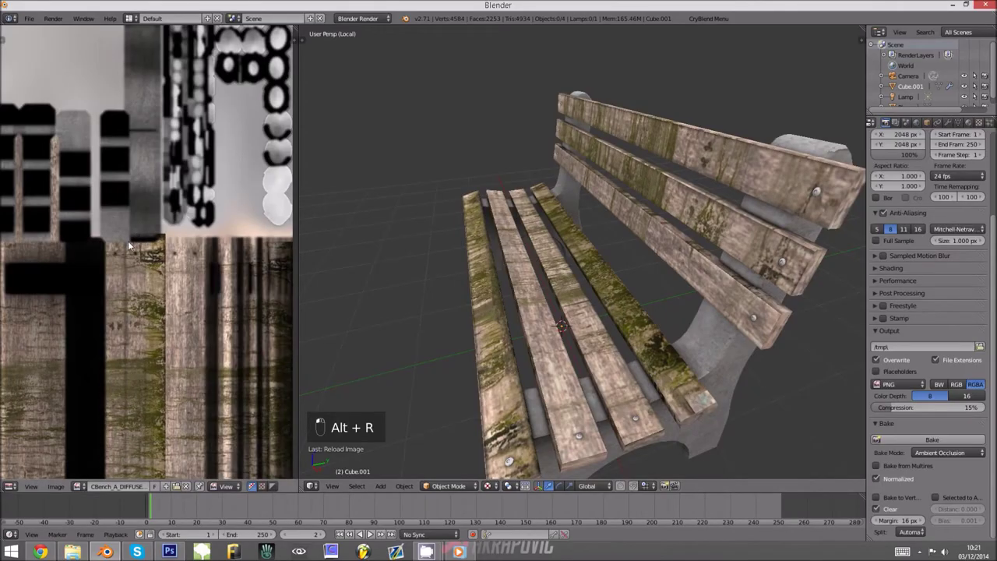
pyautogui.scroll(-6, 440, 276)
pyautogui.moveTo(441, 276); pyautogui.dragTo(594, 288, button='middle')
pyautogui.scroll(2, 589, 281)
# Widen the 3D viewport by narrowing the properties and image editor areas, and view the whole bench.
pyautogui.moveTo(866, 285); pyautogui.dragTo(961, 285)
pyautogui.scroll(2, 801, 312)
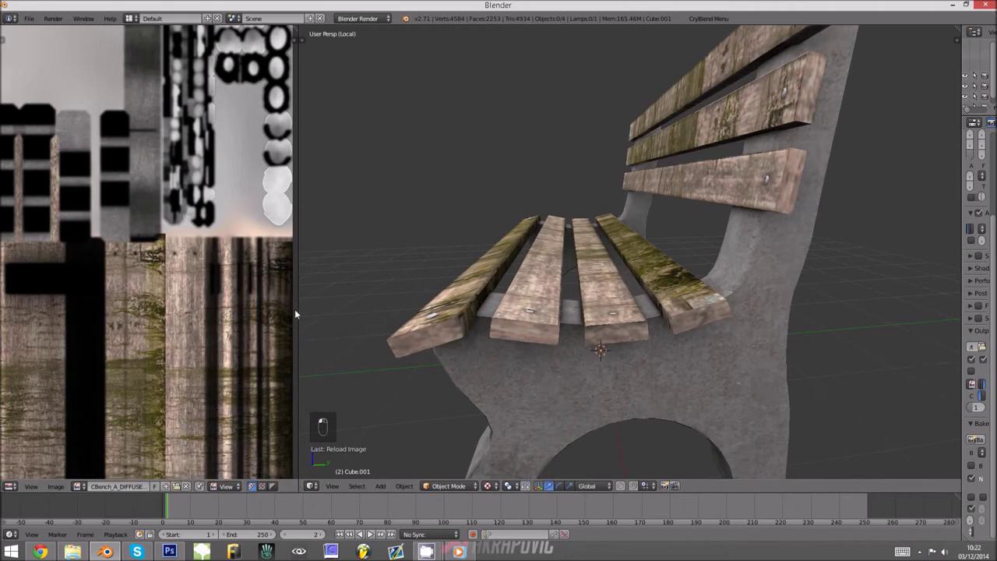
pyautogui.moveTo(297, 303); pyautogui.dragTo(98, 298)
pyautogui.scroll(-5, 379, 310)
pyautogui.moveTo(378, 310); pyautogui.dragTo(414, 304, button='middle')
pyautogui.scroll(1, 413, 305)
# Switch to Photoshop and place DecalsDamagePlaster0029_1_S from Downloads over the upper half of the concrete leg shapes.
pyautogui.hotkey('alt', 'Tab')
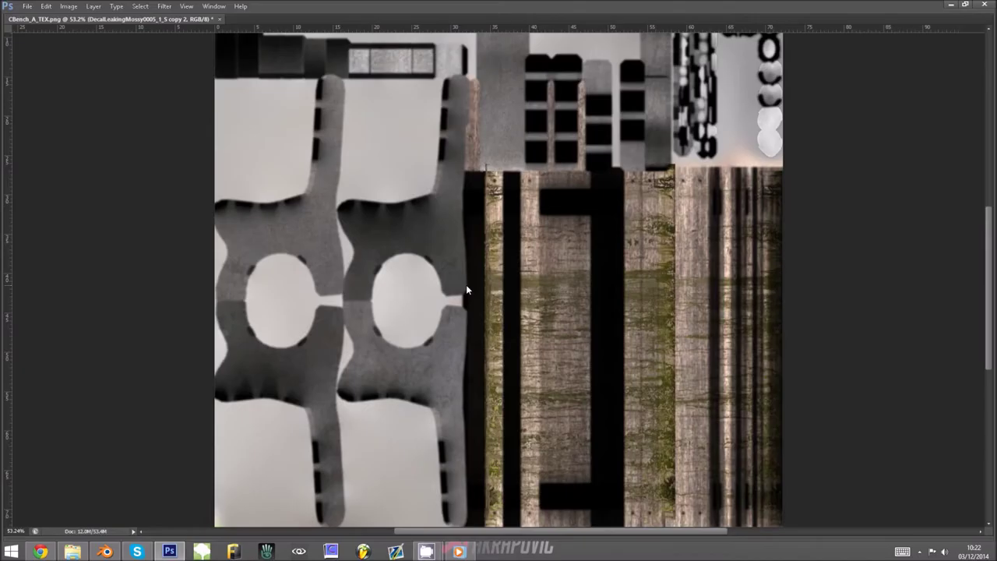
pyautogui.hotkey('alt', 'Tab')
pyautogui.click(27, 8)
pyautogui.click(47, 174)
pyautogui.click(471, 91)
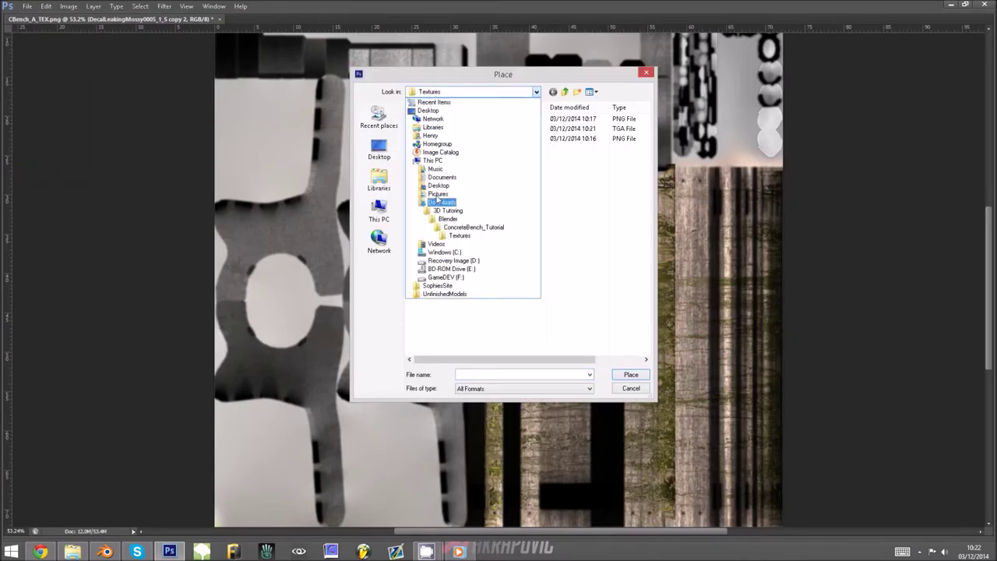
pyautogui.click(441, 202)
pyautogui.click(468, 317)
pyautogui.scroll(-3, 470, 320)
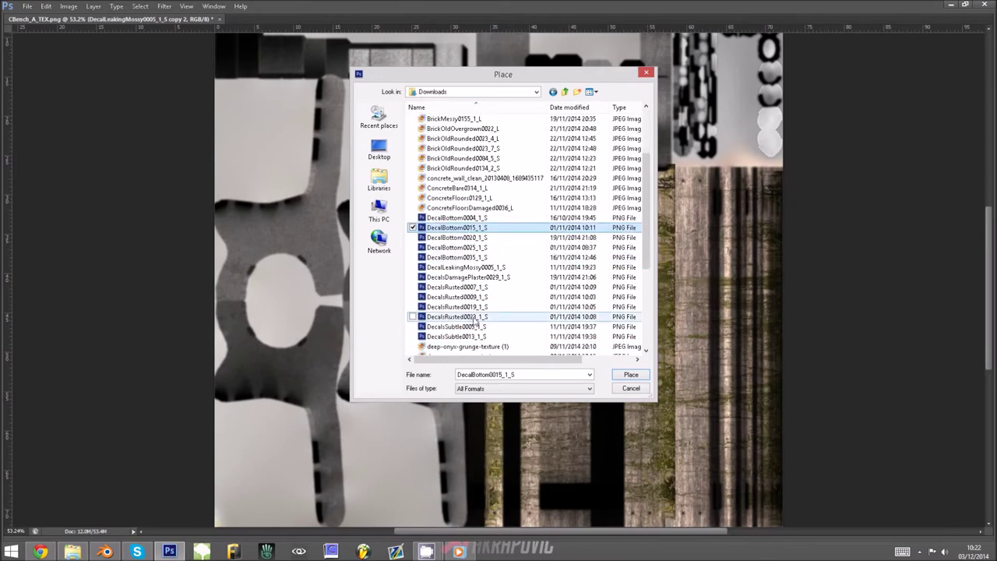
pyautogui.doubleClick(467, 276)
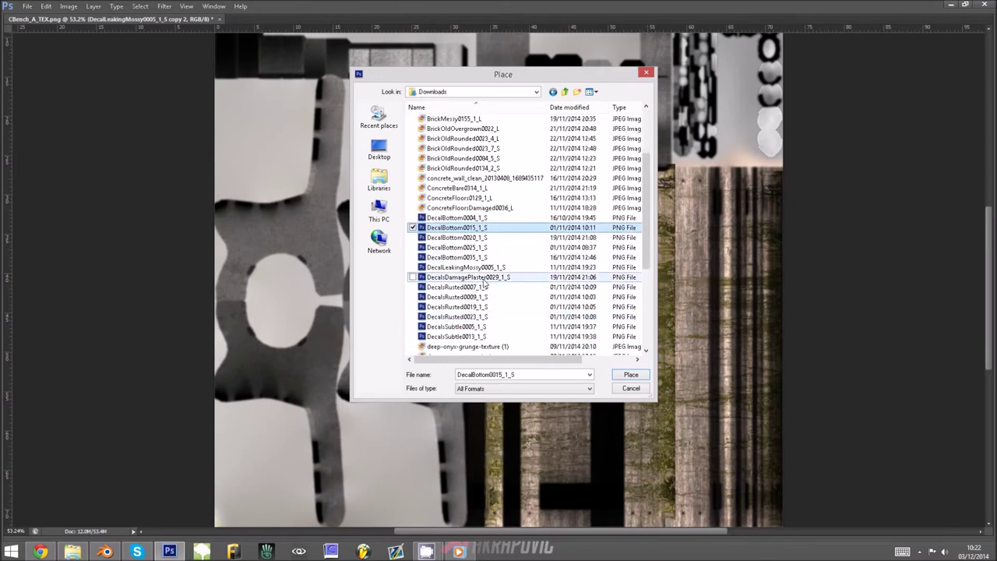
pyautogui.moveTo(513, 246); pyautogui.dragTo(401, 199)
pyautogui.press('Return')
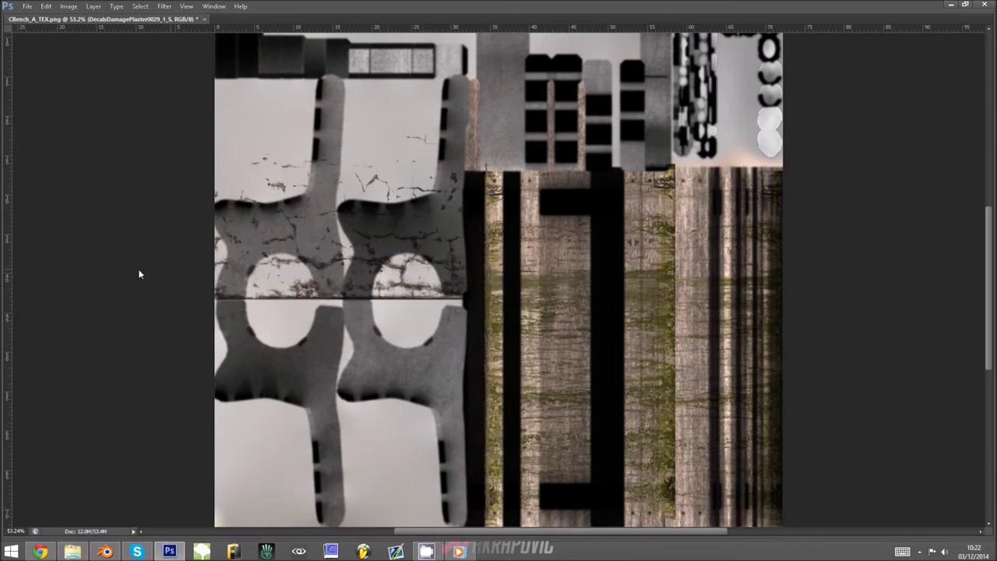
# Show the hidden panels, save the cracked texture as a Targa copy over CBench_A_DIFFUSE, and view the bench in Blender.
pyautogui.press('Tab')
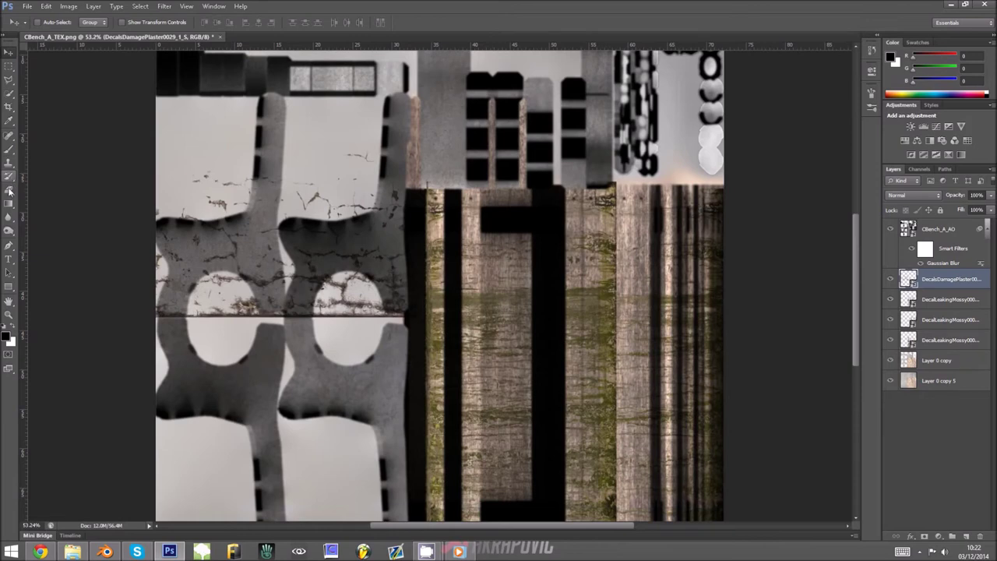
pyautogui.click(9, 190)
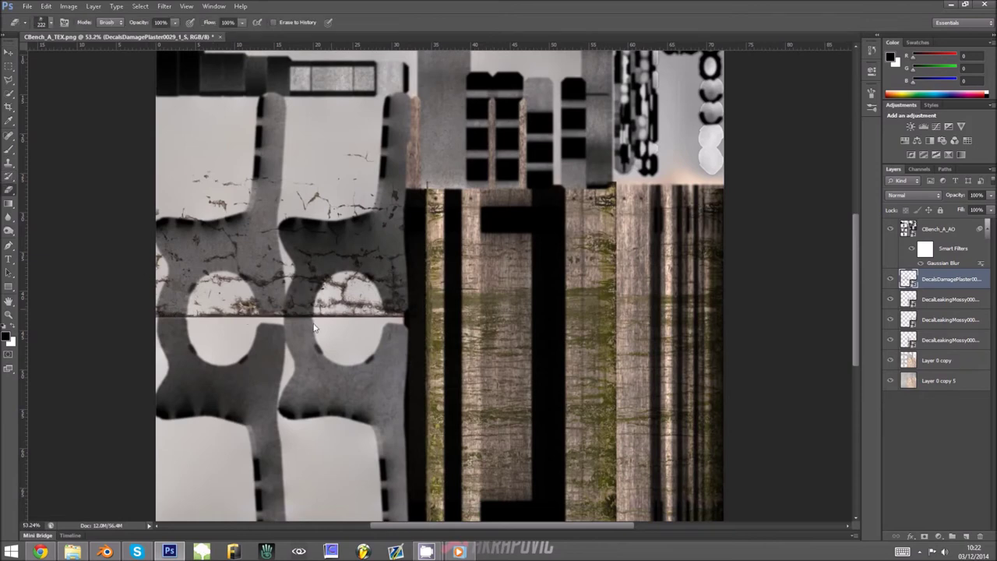
pyautogui.hotkey('ctrl', 'shift', 's')
pyautogui.click(530, 274)
pyautogui.click(529, 408)
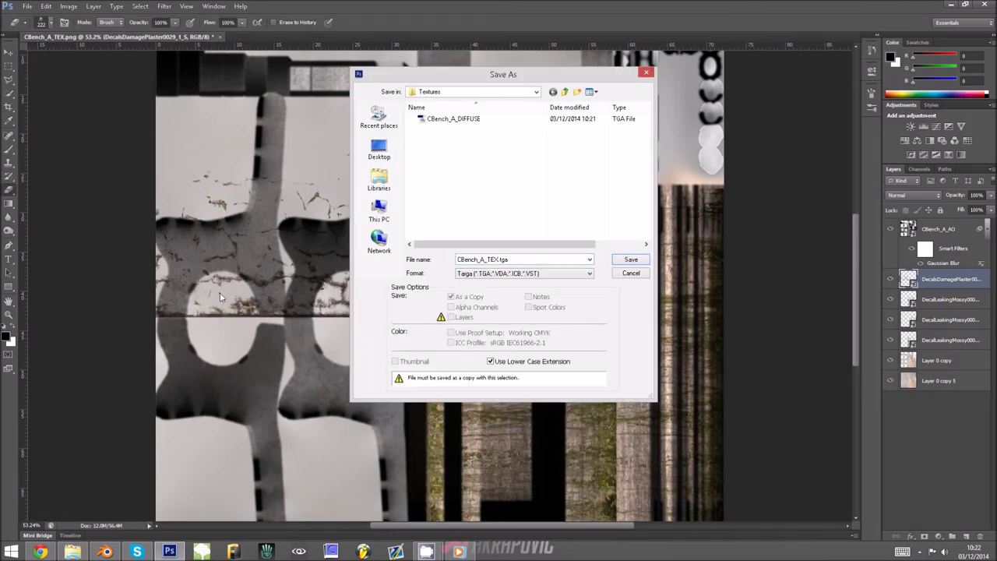
pyautogui.doubleClick(447, 121)
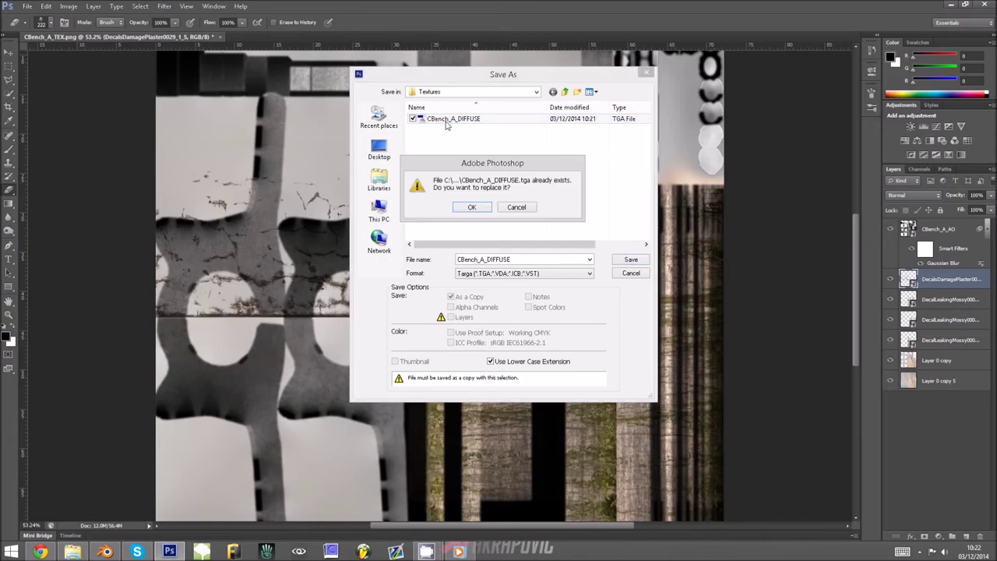
pyautogui.click(471, 208)
pyautogui.click(522, 181)
pyautogui.hotkey('alt', 'Tab')
pyautogui.moveTo(468, 304); pyautogui.dragTo(397, 300, button='middle')
# Switch to Photoshop, duplicate the plaster damage decal, flip the copy vertically and move it onto the lower half of the concrete legs.
pyautogui.hotkey('alt', 'Tab')
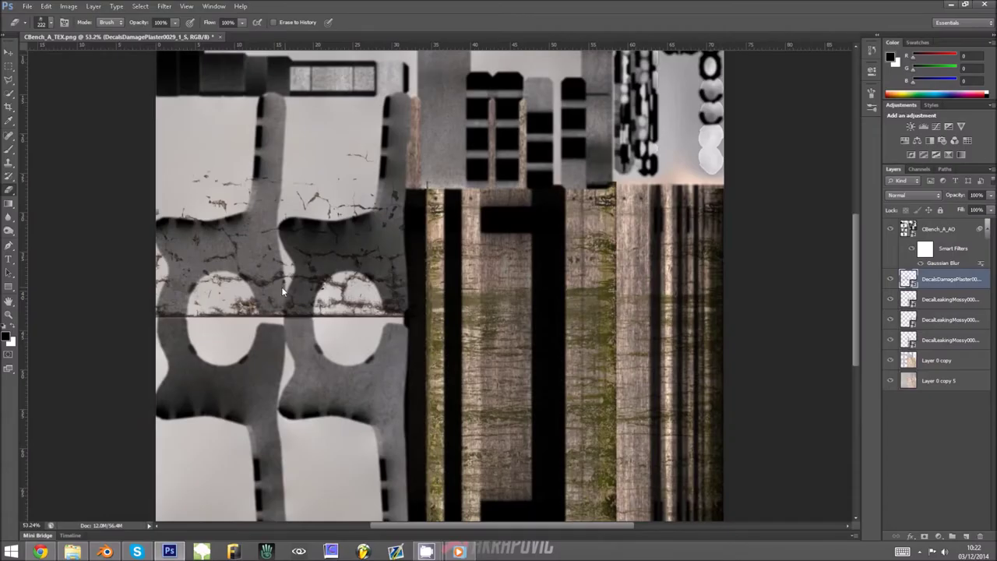
pyautogui.hotkey('ctrl', 'j')
pyautogui.click(68, 6)
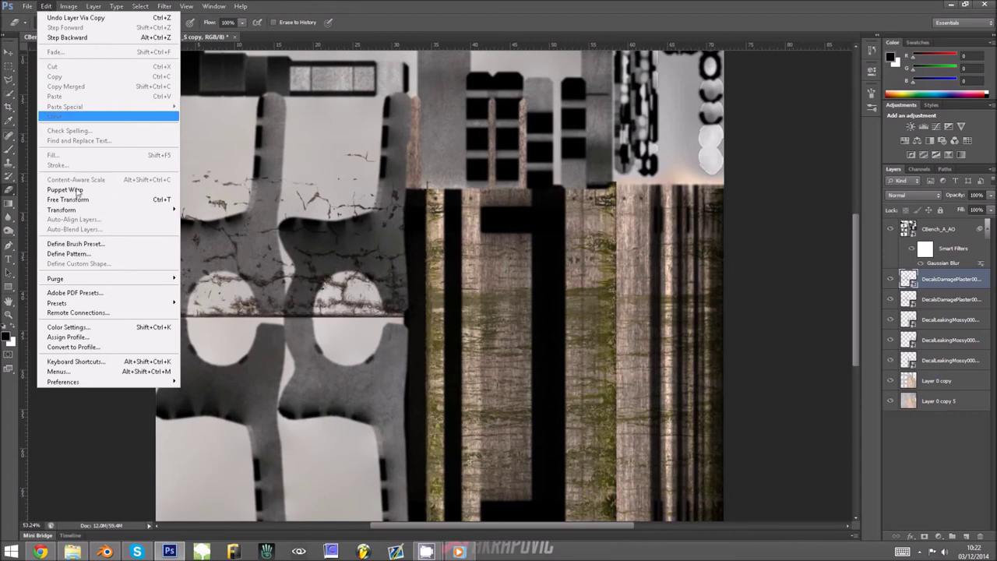
pyautogui.moveTo(134, 212)
pyautogui.click(211, 322)
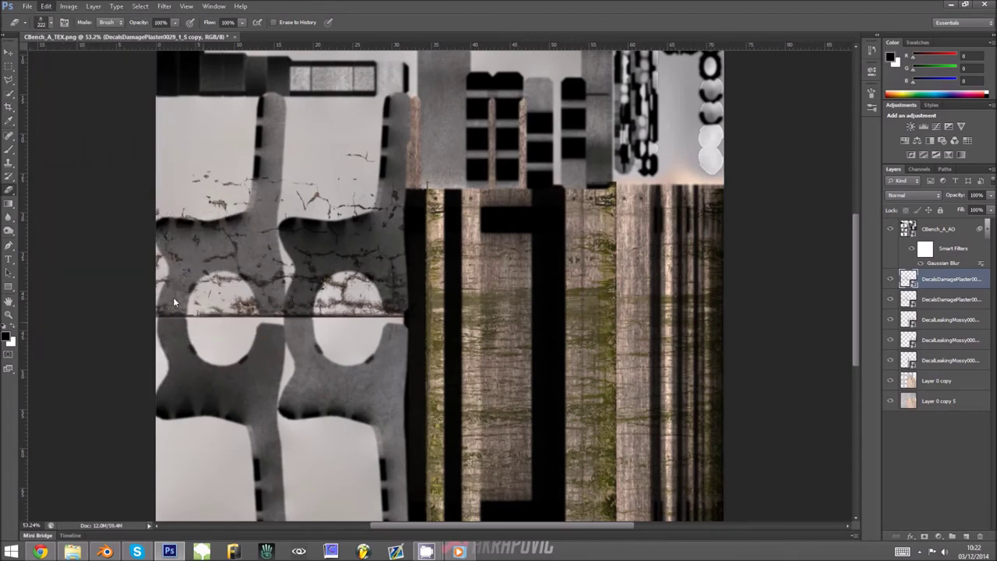
pyautogui.click(9, 51)
pyautogui.moveTo(292, 204); pyautogui.dragTo(285, 370)
# Save the texture with both plaster damage decals as a Targa copy, replacing CBench_A_DIFFUSE.
pyautogui.hotkey('ctrl', 'shift', 's')
pyautogui.click(483, 274)
pyautogui.click(491, 417)
pyautogui.doubleClick(456, 118)
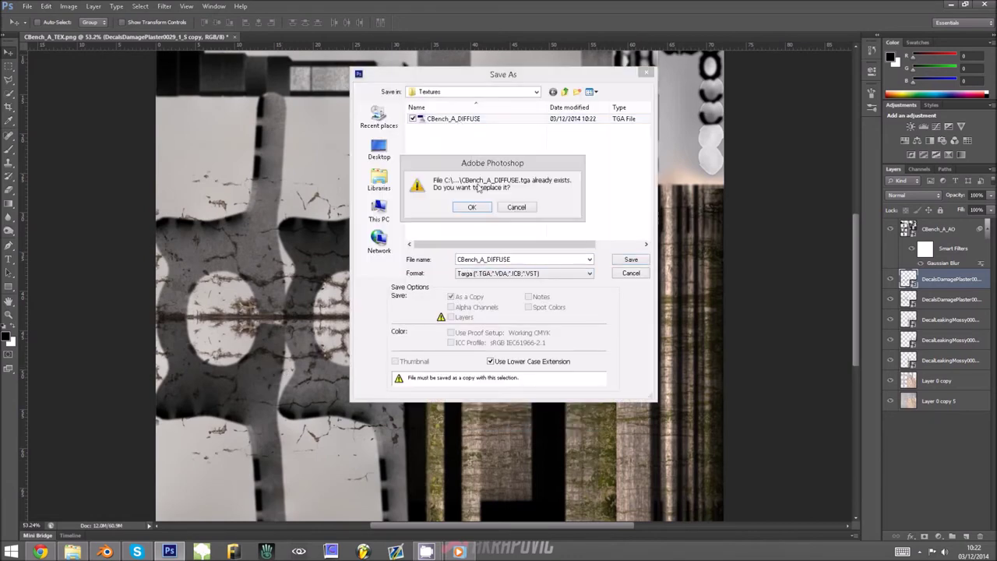
pyautogui.click(471, 206)
pyautogui.click(527, 179)
# Switch to Blender, reload the diffuse texture and inspect the cracks on the bench's concrete legs.
pyautogui.hotkey('alt', 'Tab')
pyautogui.hotkey('alt', 'r')
pyautogui.moveTo(170, 275); pyautogui.dragTo(778, 289, button='middle')
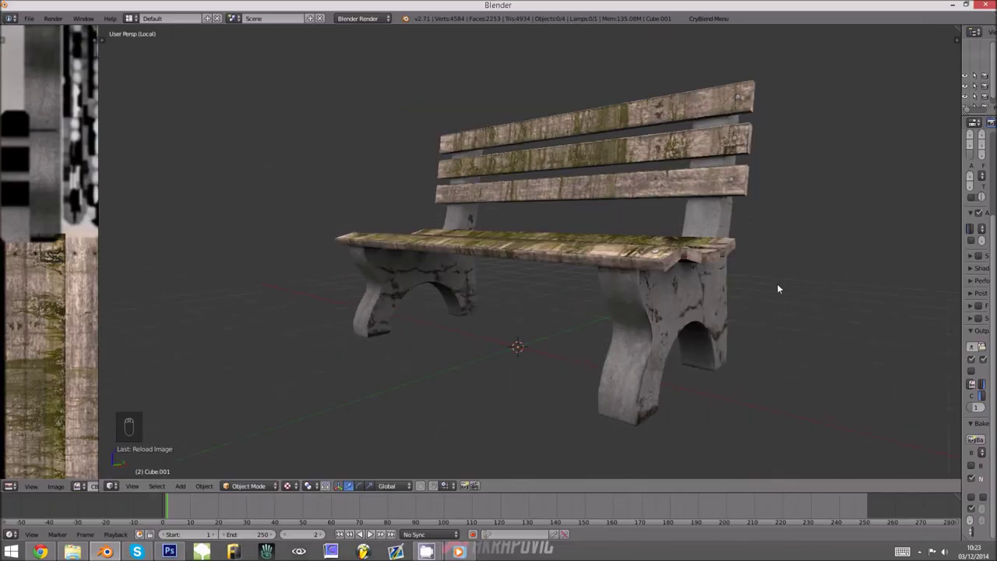
# Switch to Photoshop, merge the two plaster damage decal layers and duplicate the uppermost mossy decal layer.
pyautogui.hotkey('alt', 'Tab')
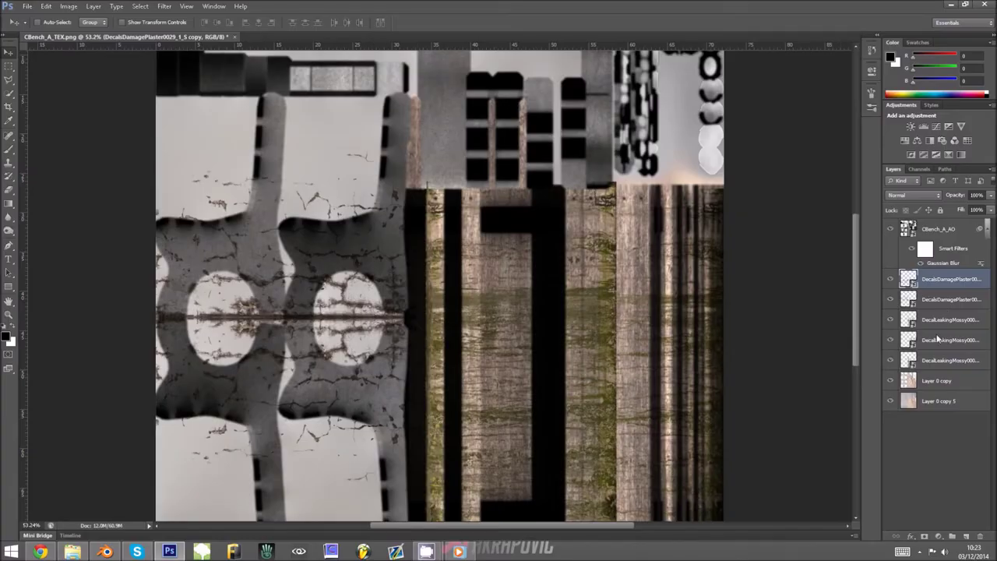
pyautogui.hotkey('ctrl', 'e')
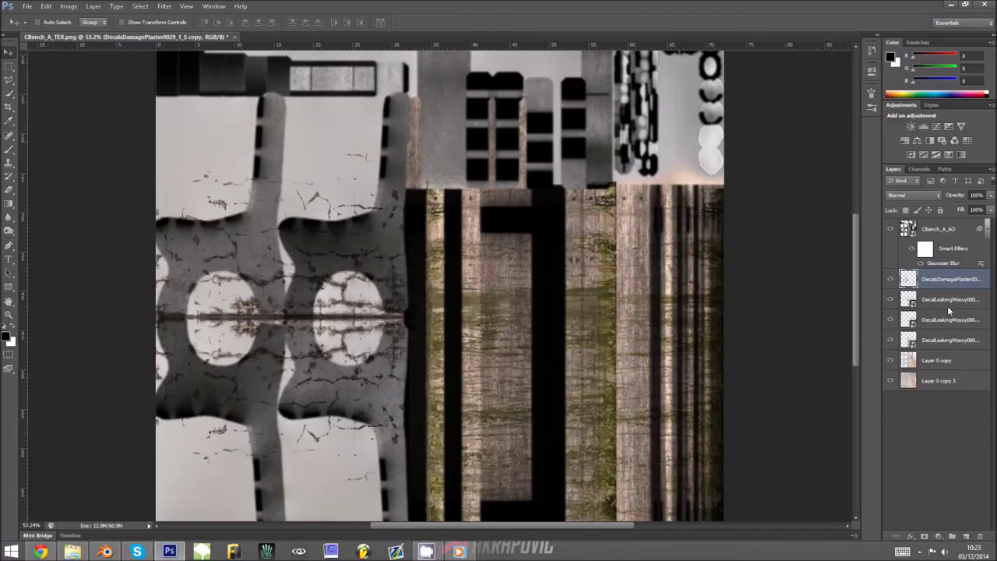
pyautogui.click(949, 299)
pyautogui.hotkey('ctrl', 'j')
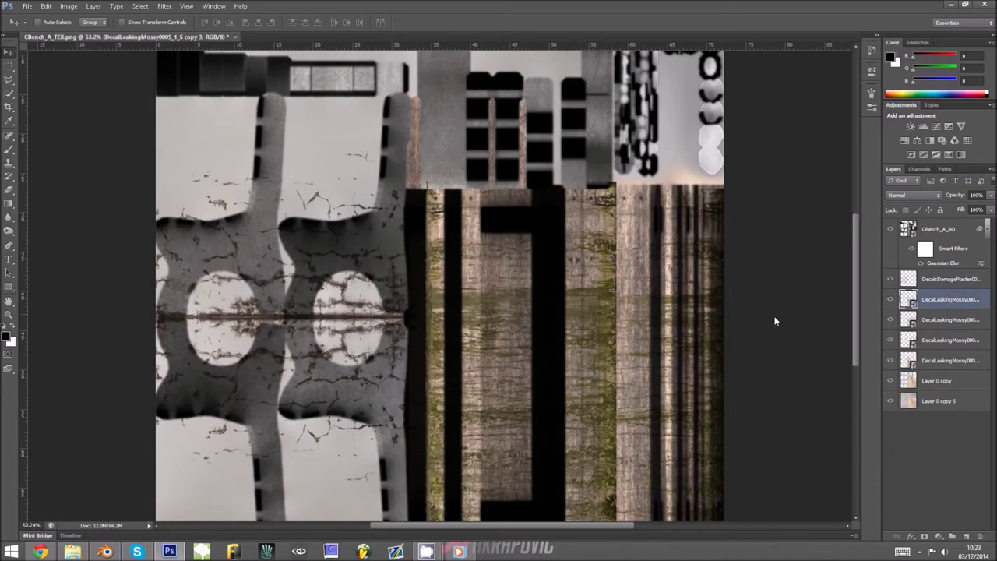
# Move the mossy decal copy onto the concrete legs, rotate it to 0° and position it over their upper half.
pyautogui.moveTo(590, 319); pyautogui.dragTo(318, 288)
pyautogui.hotkey('ctrl', 't')
pyautogui.keyDown('shift'); pyautogui.moveTo(69, 288); pyautogui.dragTo(280, 204); pyautogui.keyUp('shift')
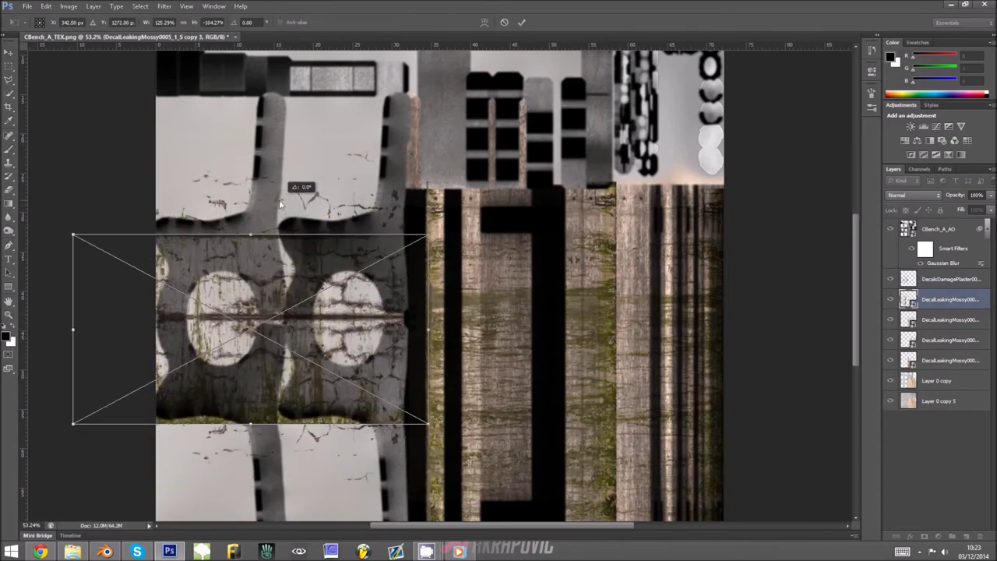
pyautogui.press('Return')
pyautogui.moveTo(322, 354); pyautogui.dragTo(303, 251)
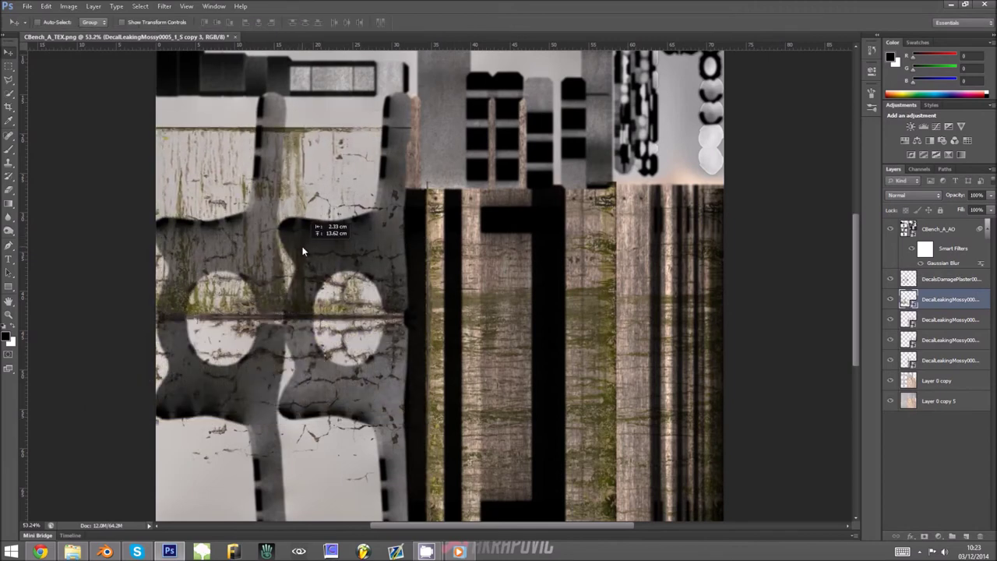
# Stretch the mossy decal copy upward so it reaches the upper ends of the concrete leg islands.
pyautogui.hotkey('ctrl', 't')
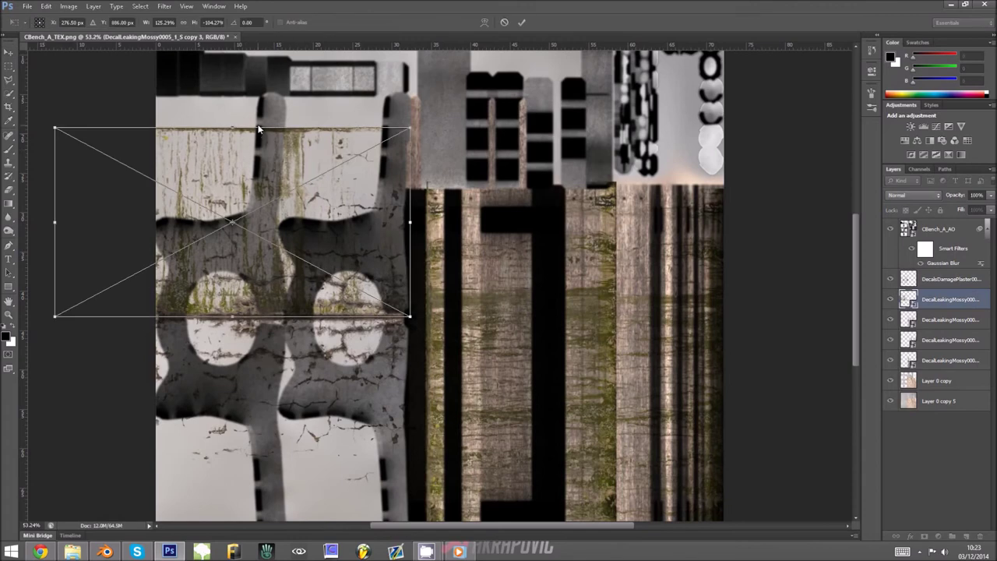
pyautogui.moveTo(230, 131); pyautogui.dragTo(238, 96)
pyautogui.press('Return')
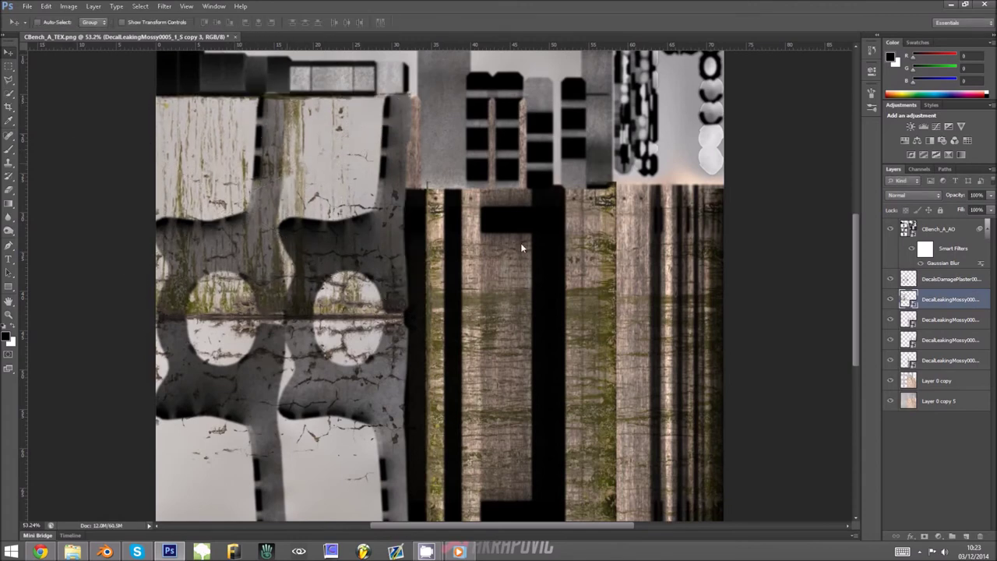
# Compare the moss with the plaster damage layer hidden, and try the mossy copy above it in the layer order.
pyautogui.click(891, 279)
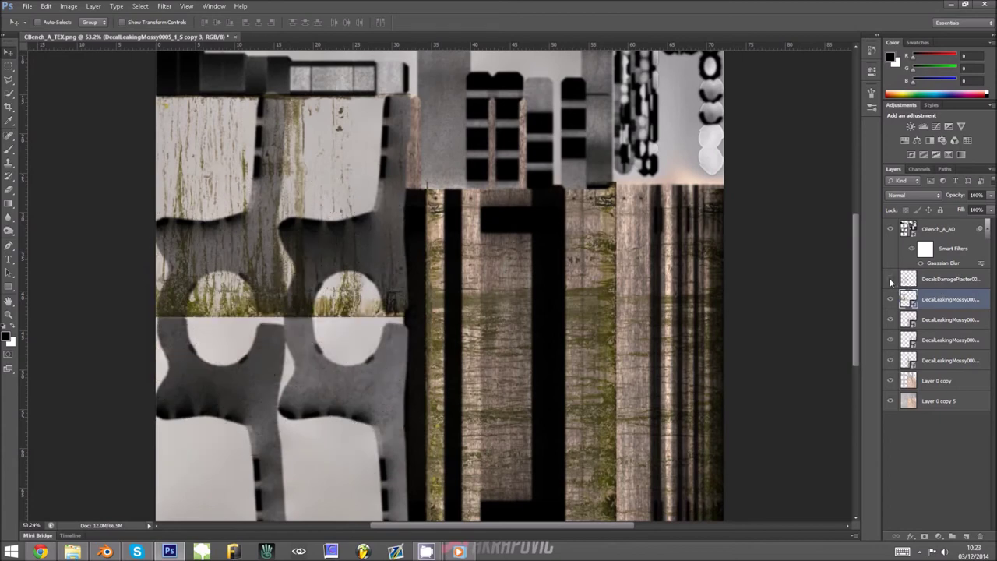
pyautogui.click(890, 280)
pyautogui.moveTo(939, 300); pyautogui.dragTo(938, 281)
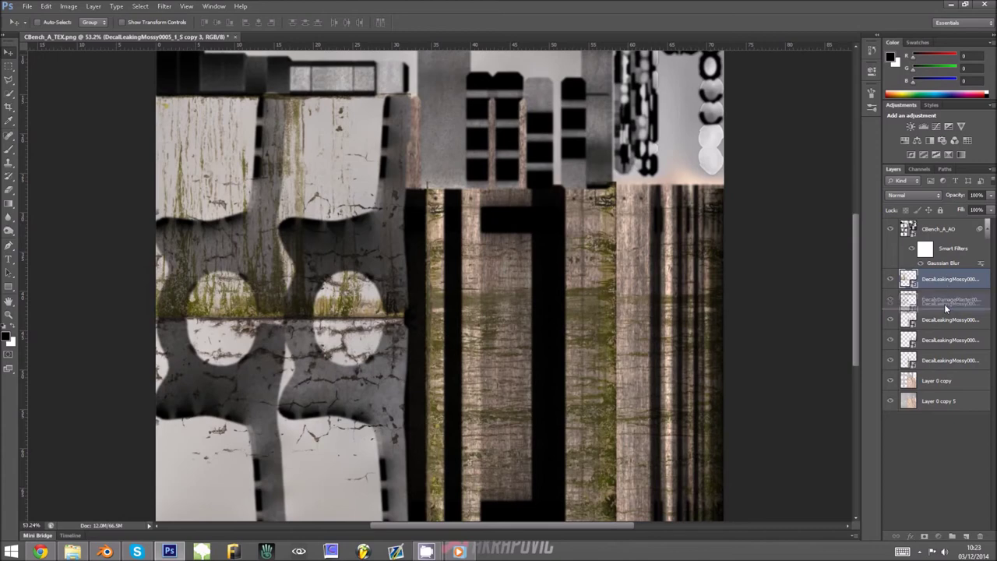
pyautogui.moveTo(944, 304); pyautogui.dragTo(944, 304)
# Save the texture with moss on the upper half of the legs as a Targa copy, replacing CBench_A_DIFFUSE.
pyautogui.hotkey('ctrl', 'shift', 's')
pyautogui.click(522, 272)
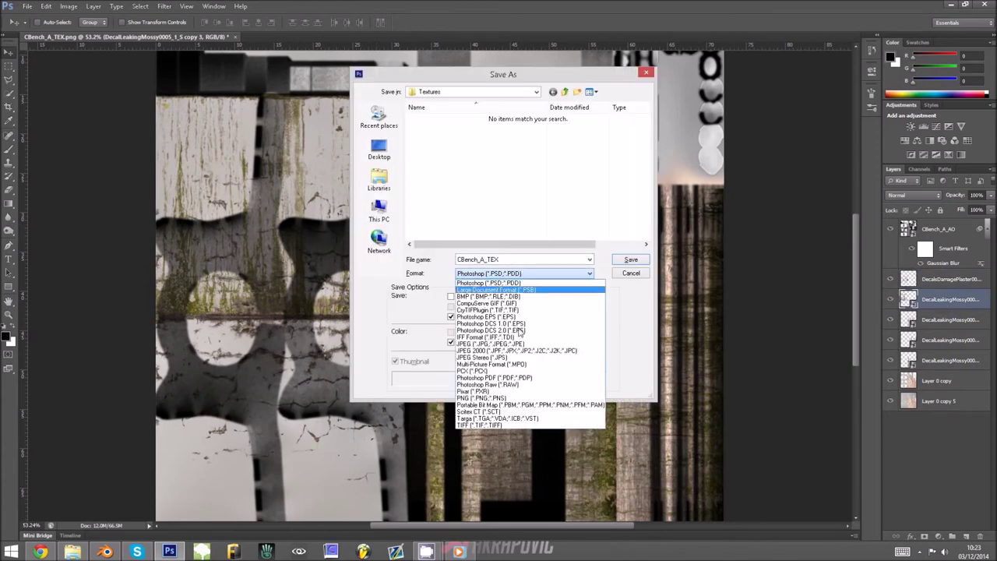
pyautogui.click(498, 417)
pyautogui.doubleClick(454, 118)
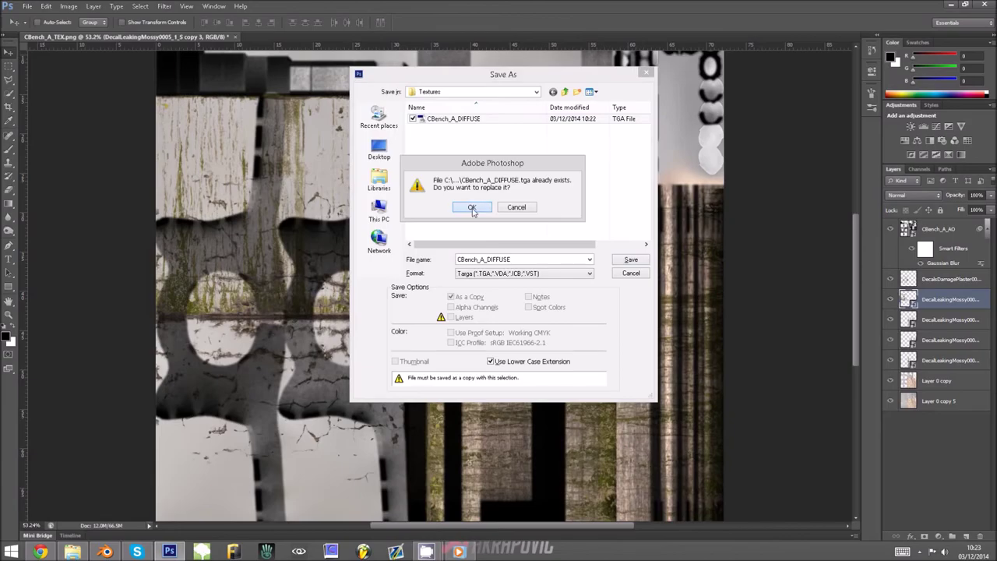
pyautogui.click(473, 208)
pyautogui.click(516, 178)
# Switch to Blender, reload the diffuse texture and inspect the moss on the concrete legs.
pyautogui.hotkey('alt', 'Tab')
pyautogui.hotkey('alt', 'r')
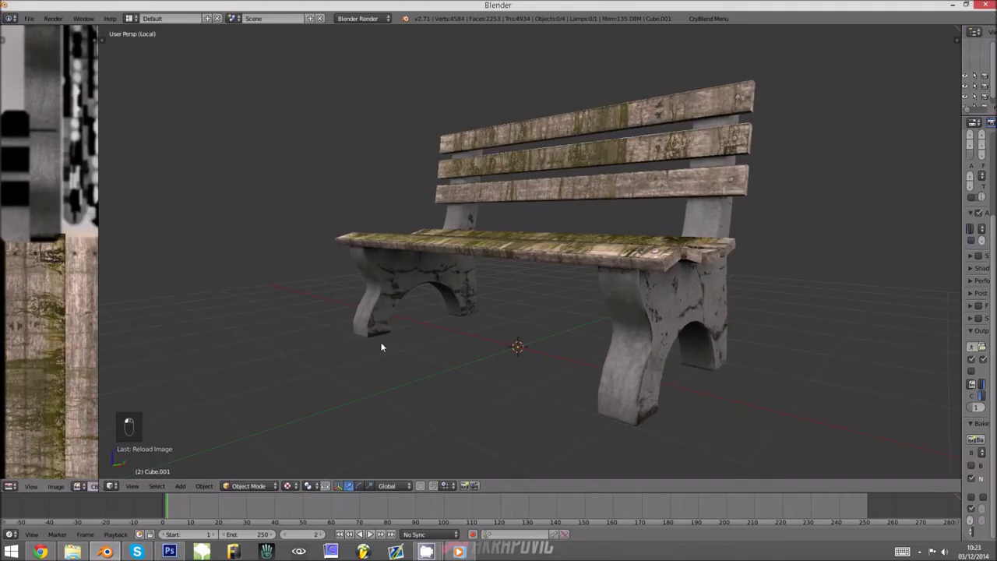
pyautogui.moveTo(515, 300); pyautogui.dragTo(464, 313, button='middle')
# Switch to Photoshop and place a duplicate of the mossy decal over the lower half of the concrete legs.
pyautogui.hotkey('alt', 'Tab')
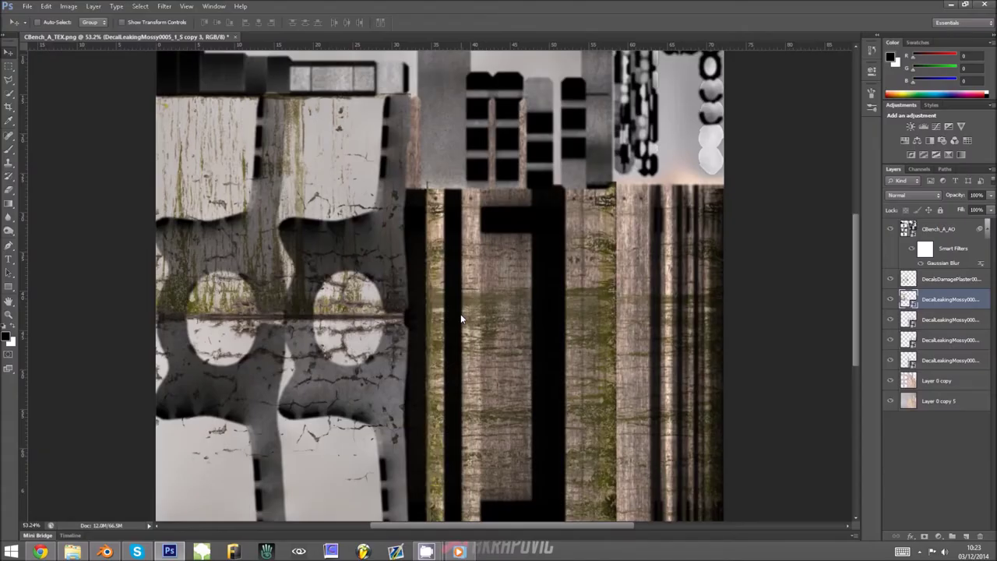
pyautogui.hotkey('ctrl', '-')
pyautogui.hotkey('ctrl', '-')
pyautogui.keyDown('alt'); pyautogui.moveTo(384, 285); pyautogui.dragTo(357, 422); pyautogui.keyUp('alt')
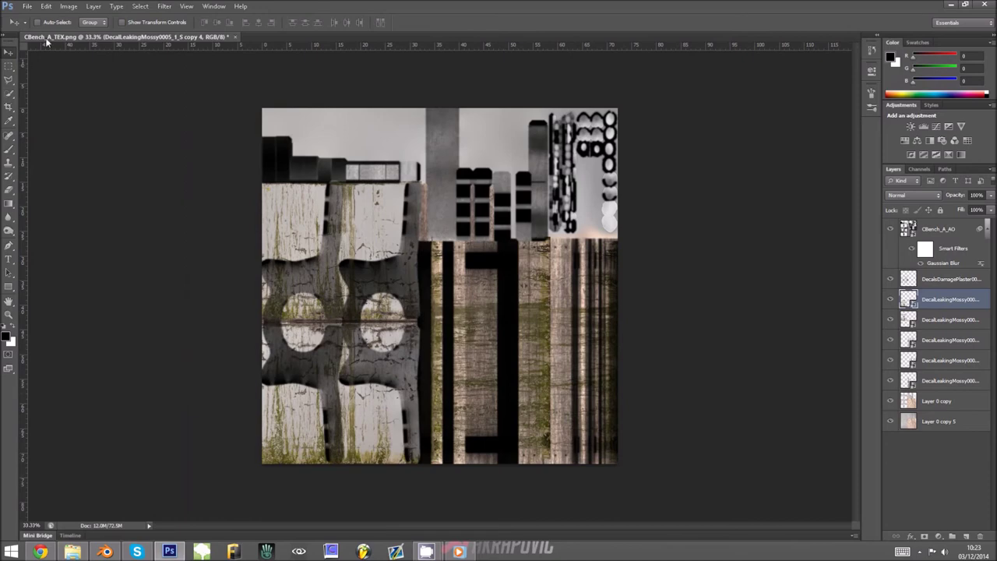
# Flip the duplicated mossy decal vertically and stretch it to about 125% height, reaching the texture's lower edge.
pyautogui.click(45, 9)
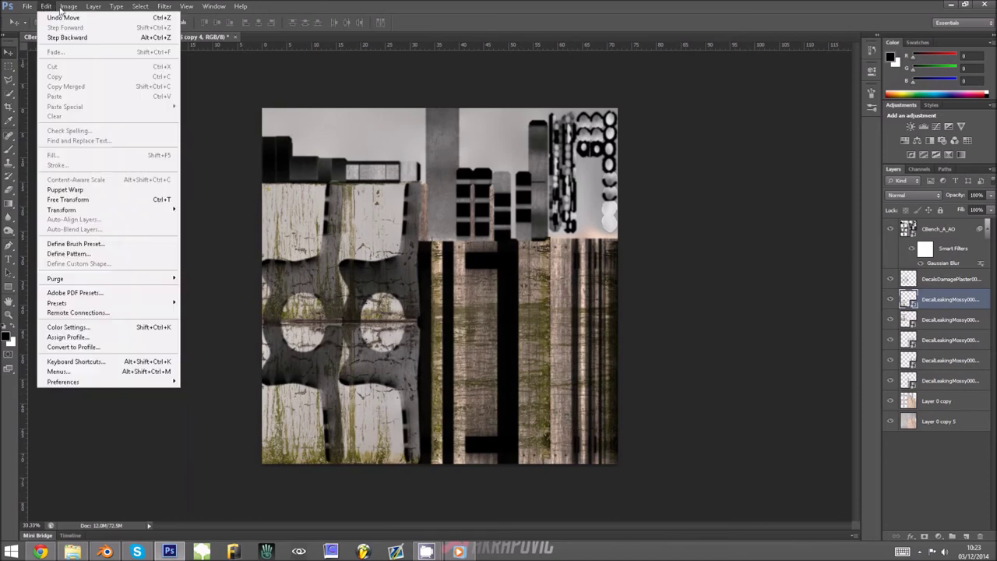
pyautogui.moveTo(61, 209)
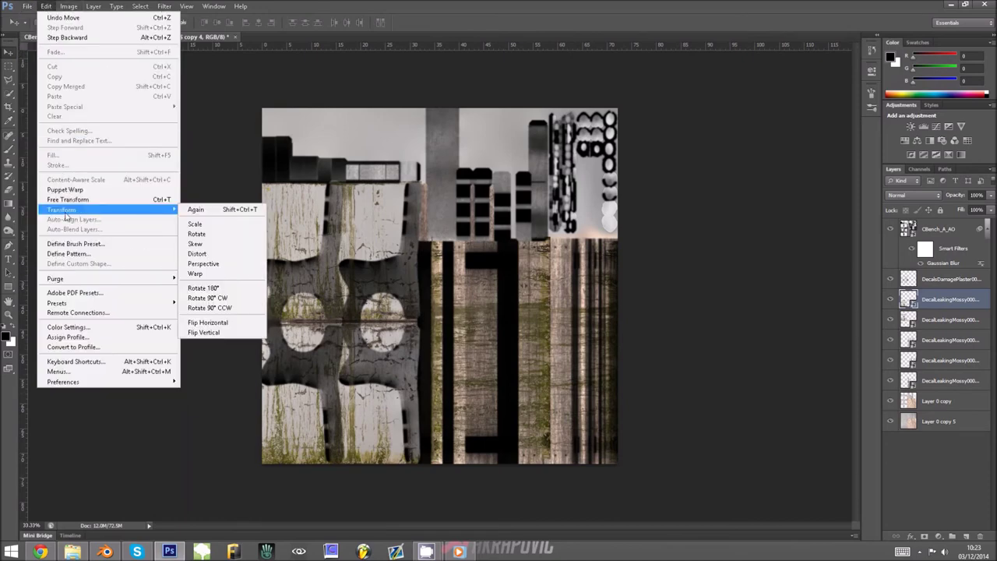
pyautogui.click(211, 332)
pyautogui.moveTo(341, 393); pyautogui.dragTo(341, 388)
pyautogui.hotkey('ctrl', 't')
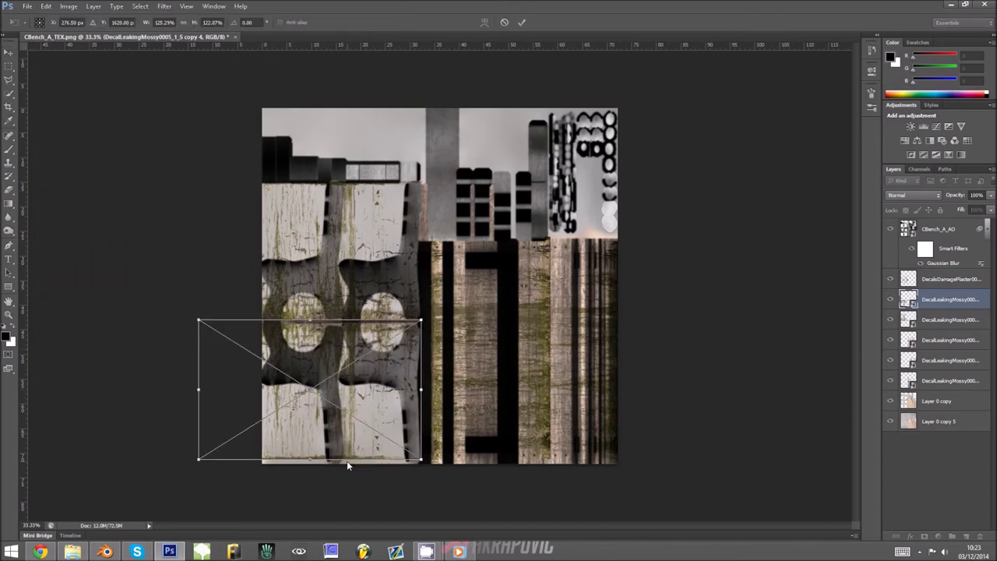
pyautogui.moveTo(318, 461); pyautogui.dragTo(314, 469)
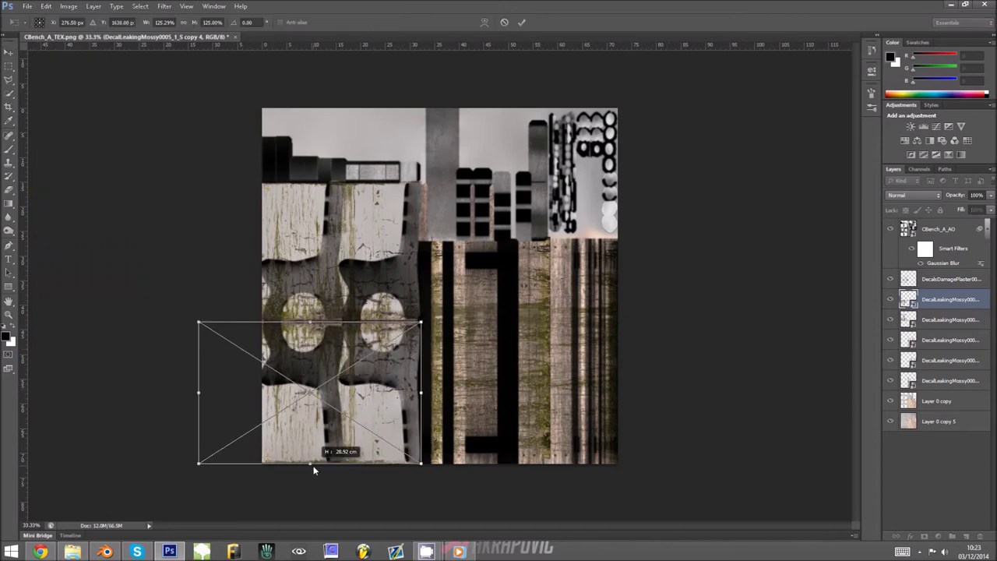
pyautogui.press('Return')
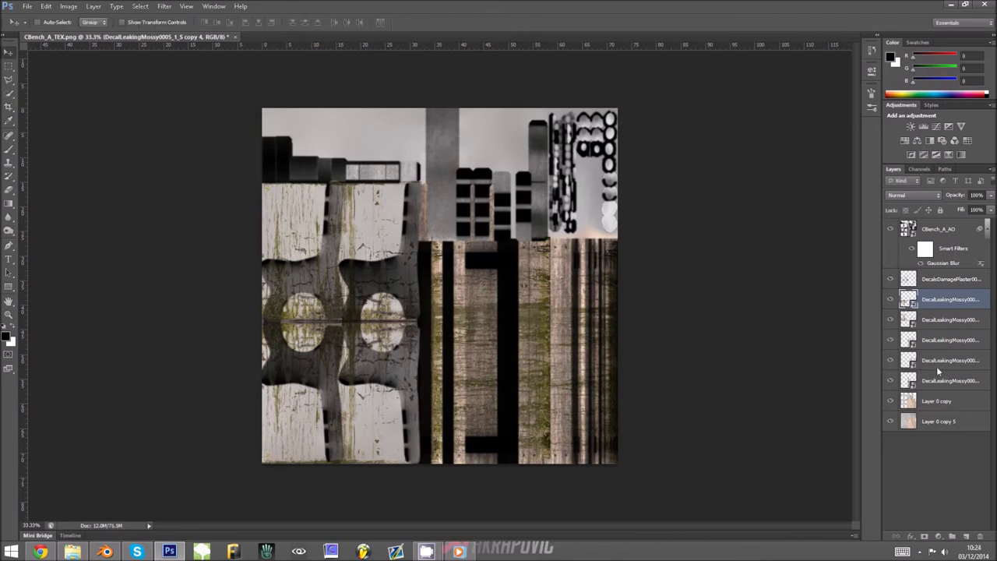
# Merge the plaster damage layer and all mossy decal layers into one, and check it by toggling Layer 0 copy's visibility.
pyautogui.click(939, 363)
pyautogui.keyDown('shift'); pyautogui.click(933, 283); pyautogui.keyUp('shift')
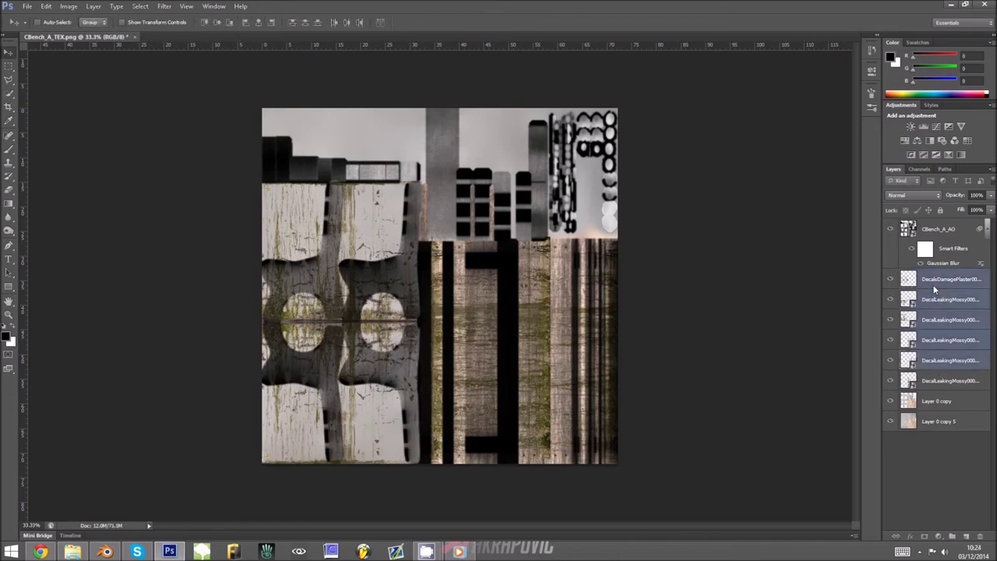
pyautogui.hotkey('ctrl', 'e')
pyautogui.keyDown('shift'); pyautogui.click(932, 299); pyautogui.keyUp('shift')
pyautogui.hotkey('ctrl', 'e')
pyautogui.click(891, 300)
pyautogui.click(891, 299)
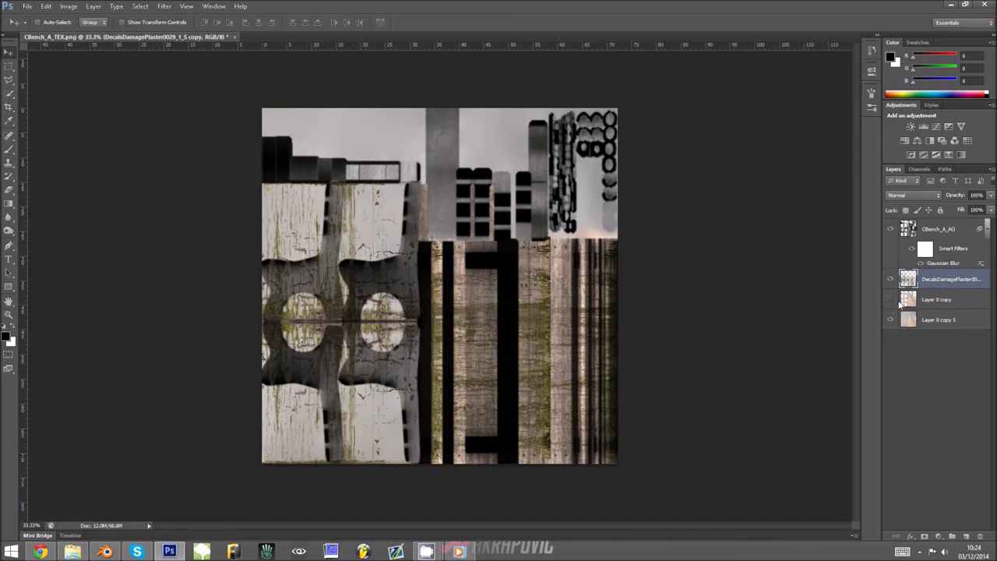
# Select the UV island shapes, copy the merged decals inside them to a new layer, hide the original and align the copy.
pyautogui.keyDown('ctrl'); pyautogui.click(909, 281); pyautogui.keyUp('ctrl')
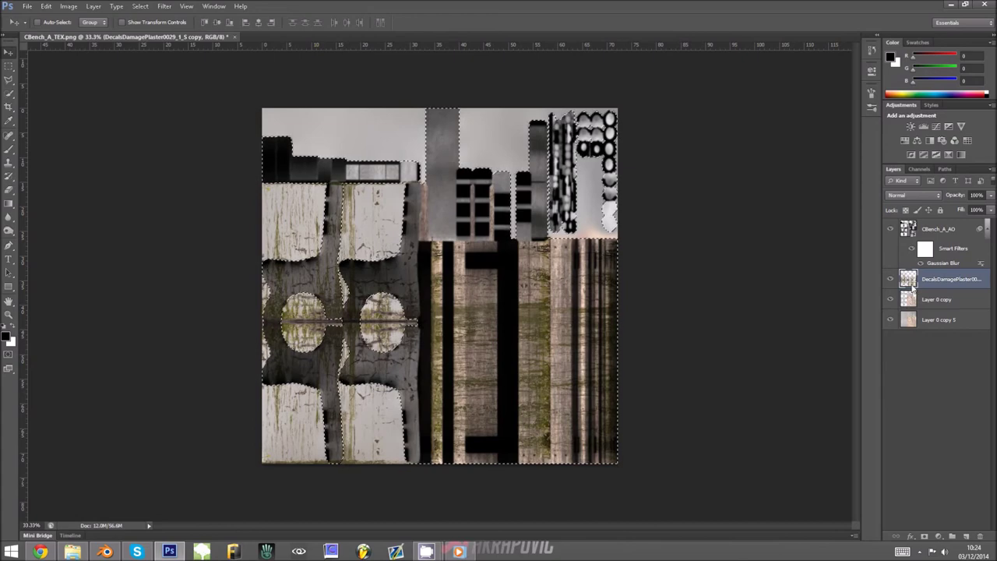
pyautogui.hotkey('ctrl', 'j')
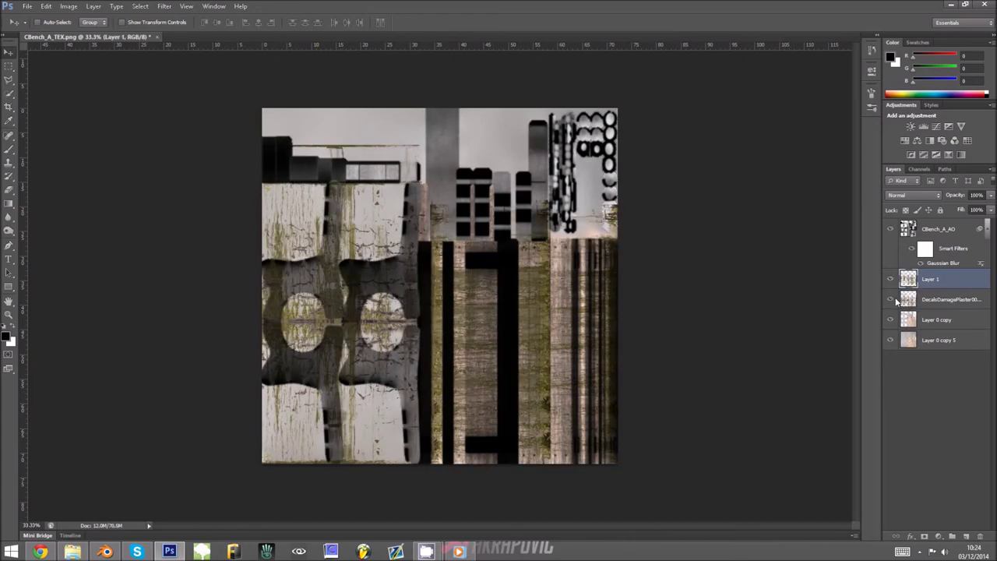
pyautogui.click(891, 300)
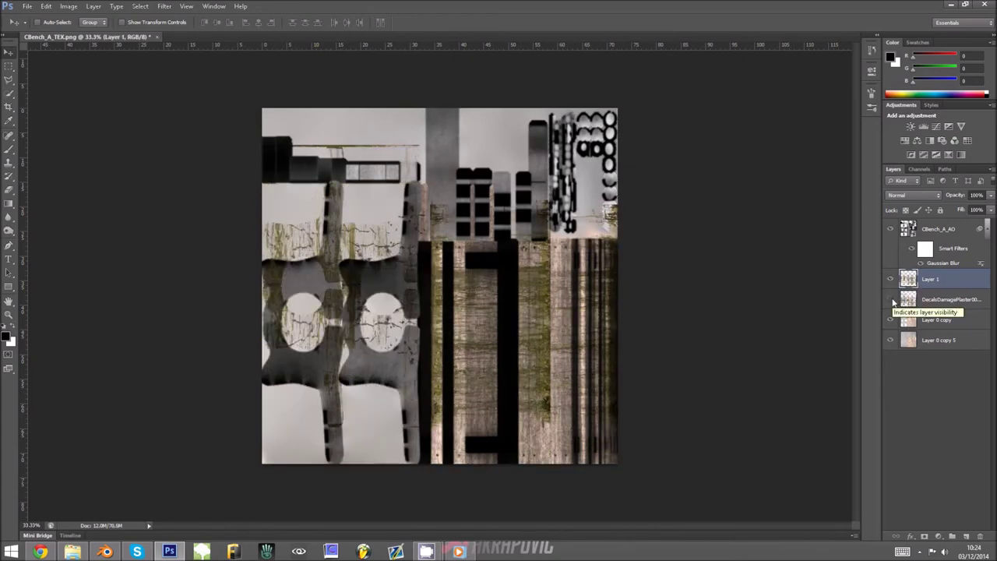
pyautogui.moveTo(532, 249); pyautogui.dragTo(533, 292)
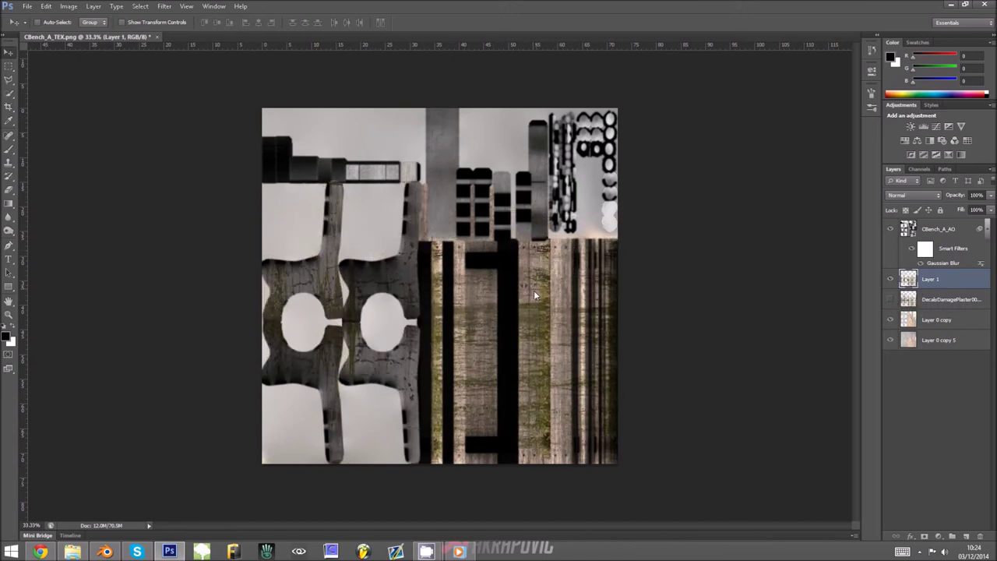
# Save the texture with the trimmed decal layer as a Targa copy, replacing CBench_A_DIFFUSE.
pyautogui.hotkey('ctrl', 'shift', 's')
pyautogui.click(508, 273)
pyautogui.click(497, 419)
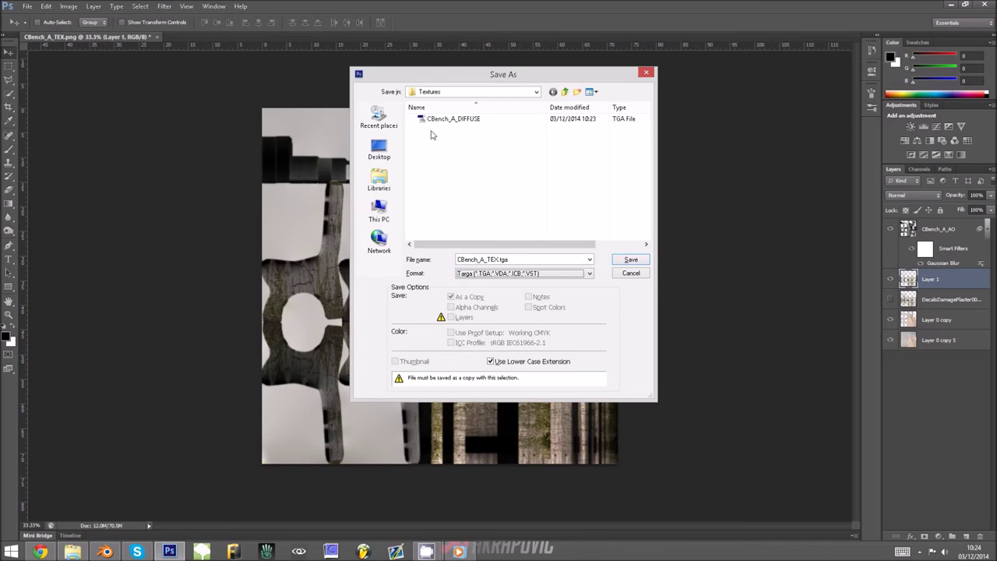
pyautogui.doubleClick(446, 122)
pyautogui.click(473, 207)
pyautogui.click(516, 178)
# Switch to Blender, reload the diffuse texture and inspect the trimmed decals from the bench's other side.
pyautogui.hotkey('alt', 'Tab')
pyautogui.hotkey('alt', 'r')
pyautogui.scroll(-3, 299, 274)
pyautogui.moveTo(328, 272); pyautogui.dragTo(507, 273, button='middle')
pyautogui.scroll(1, 234, 282)
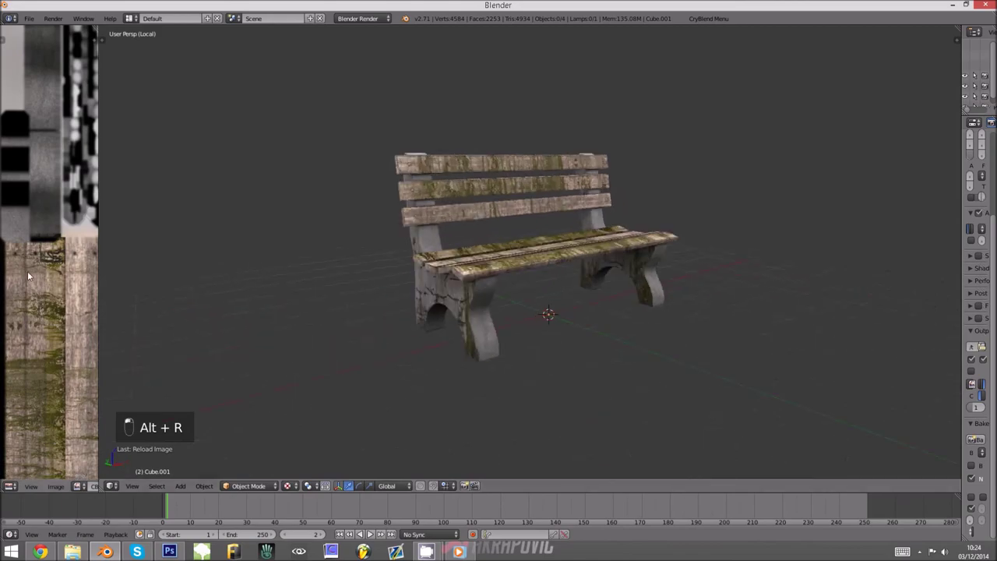
pyautogui.hotkey('alt', 'r')
# Switch to Photoshop, show the original merged decal layer and move it over the smaller islands in the texture's upper-right area.
pyautogui.hotkey('alt', 'Tab')
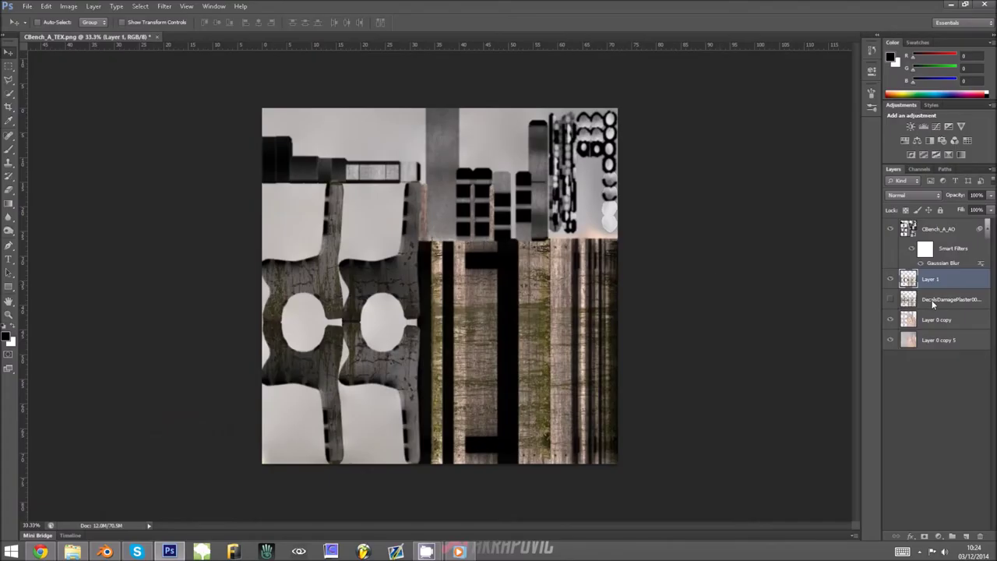
pyautogui.click(890, 302)
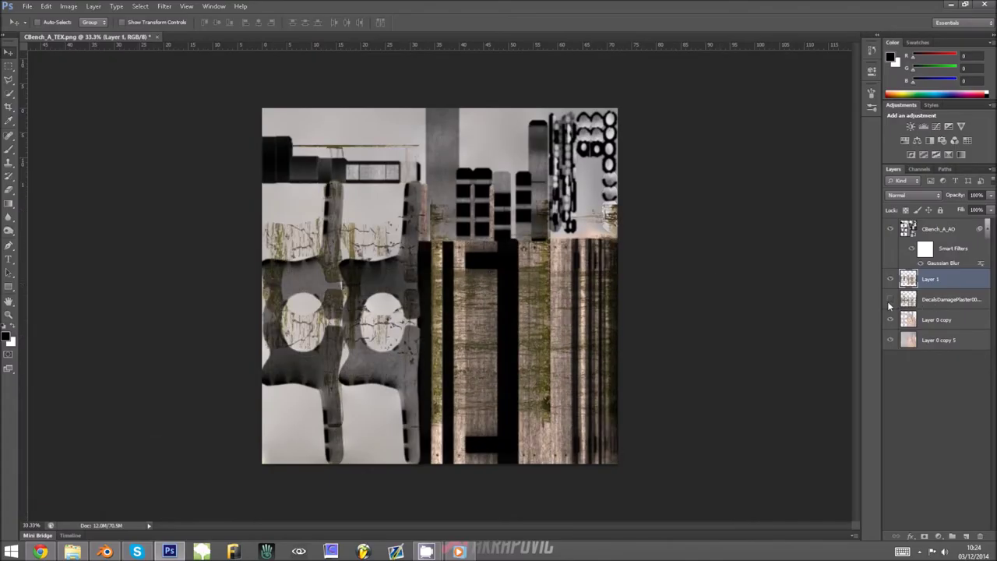
pyautogui.click(947, 299)
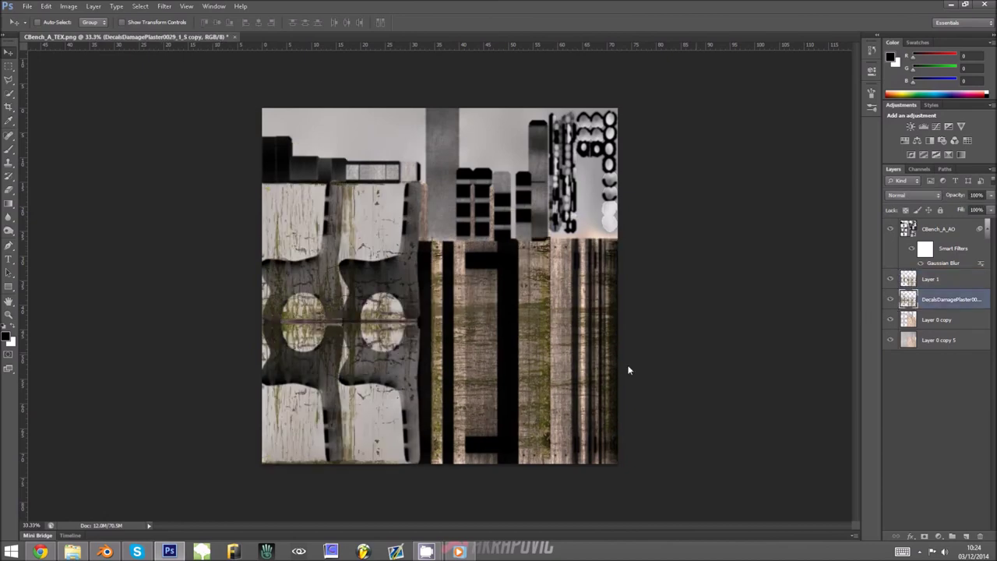
pyautogui.moveTo(423, 341); pyautogui.dragTo(633, 220)
# Save the texture with decals on the upper-right islands as a Targa copy, replacing CBench_A_DIFFUSE.
pyautogui.hotkey('ctrl', 'shift', 's')
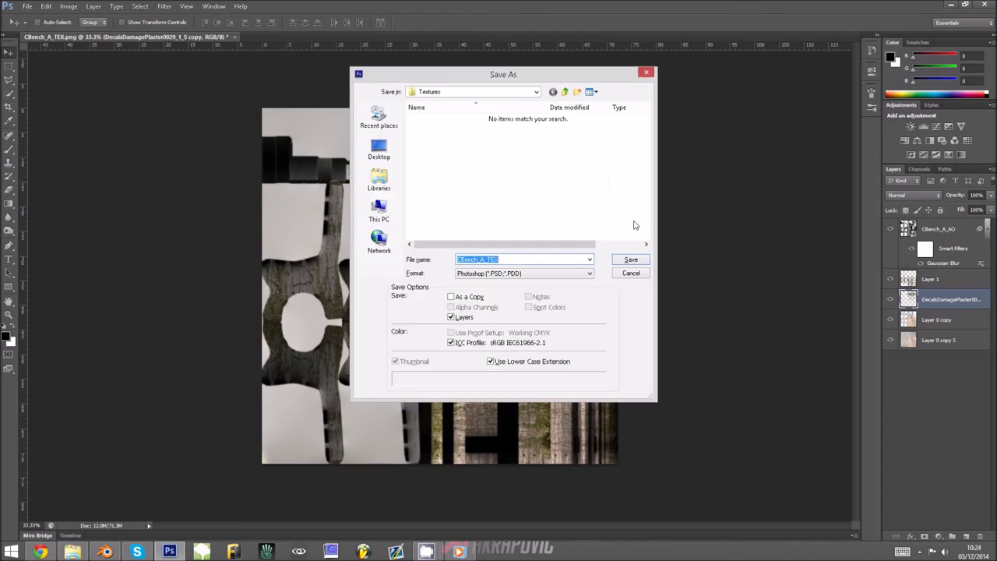
pyautogui.click(561, 274)
pyautogui.click(498, 402)
pyautogui.doubleClick(423, 119)
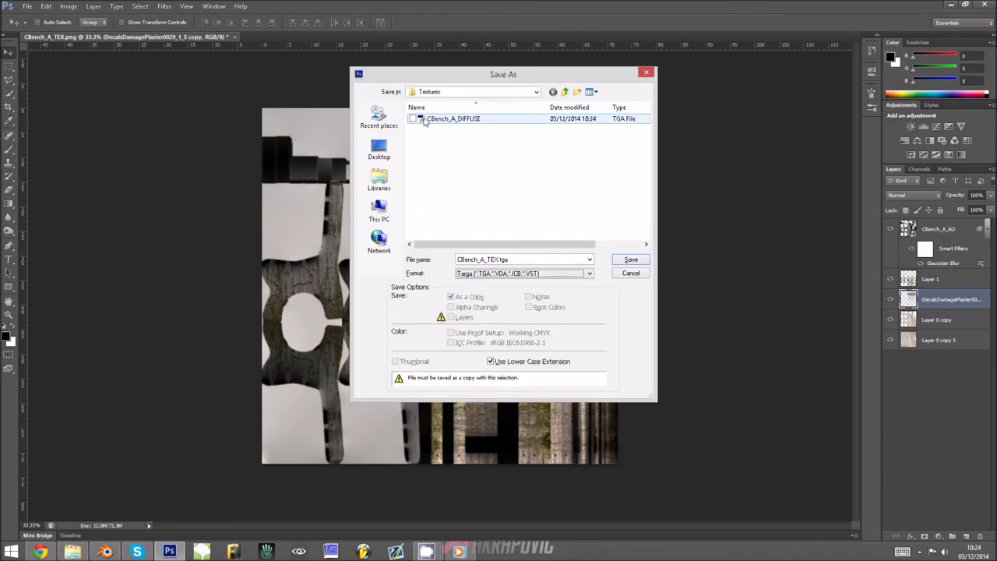
pyautogui.click(469, 206)
pyautogui.click(522, 180)
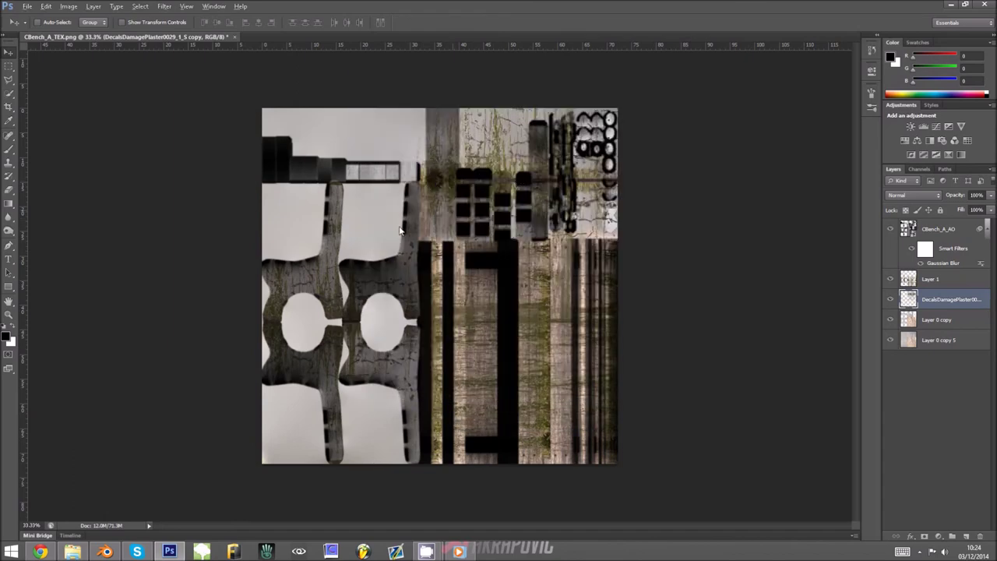
# Switch to Blender, reload the texture, inspect the leg tops and their UV faces, and return to Photoshop.
pyautogui.click(105, 551)
pyautogui.hotkey('alt', 'r')
pyautogui.moveTo(519, 247); pyautogui.dragTo(418, 307, button='middle')
pyautogui.scroll(3, 378, 314)
pyautogui.press('Tab')
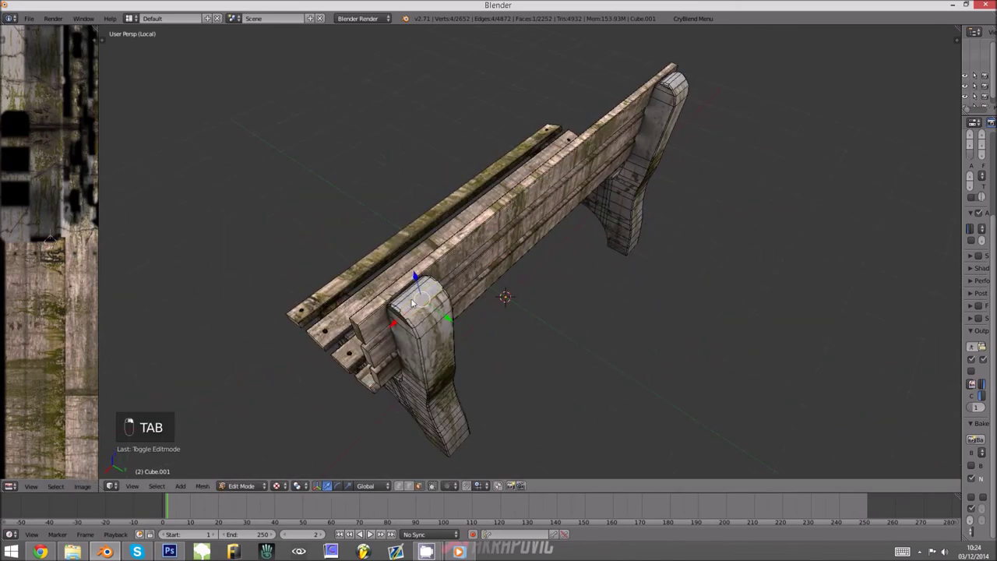
pyautogui.keyDown('shift'); pyautogui.rightClick(408, 300); pyautogui.keyUp('shift')
pyautogui.scroll(-7, 45, 213)
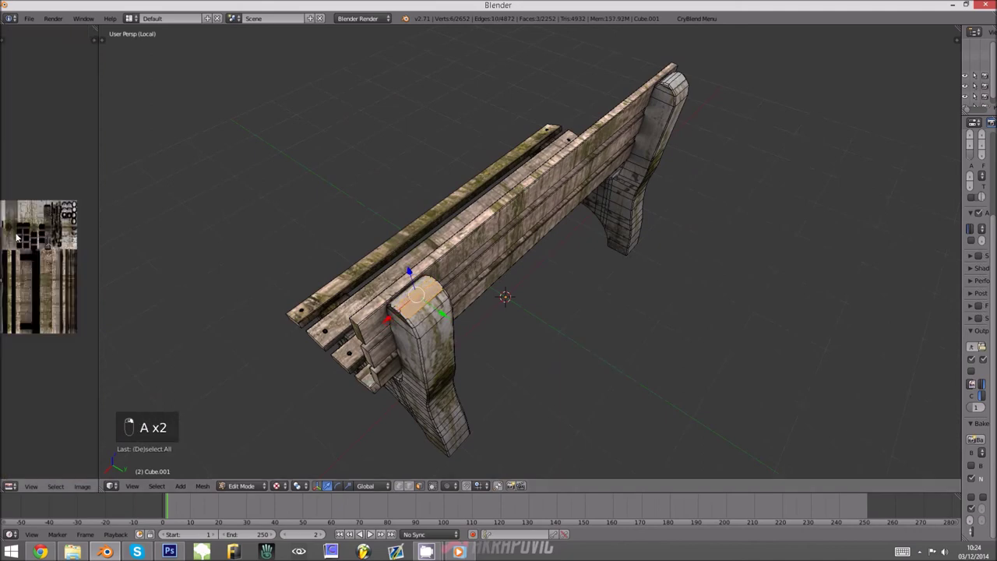
pyautogui.press('a')
pyautogui.scroll(3, 68, 232)
pyautogui.press('Tab')
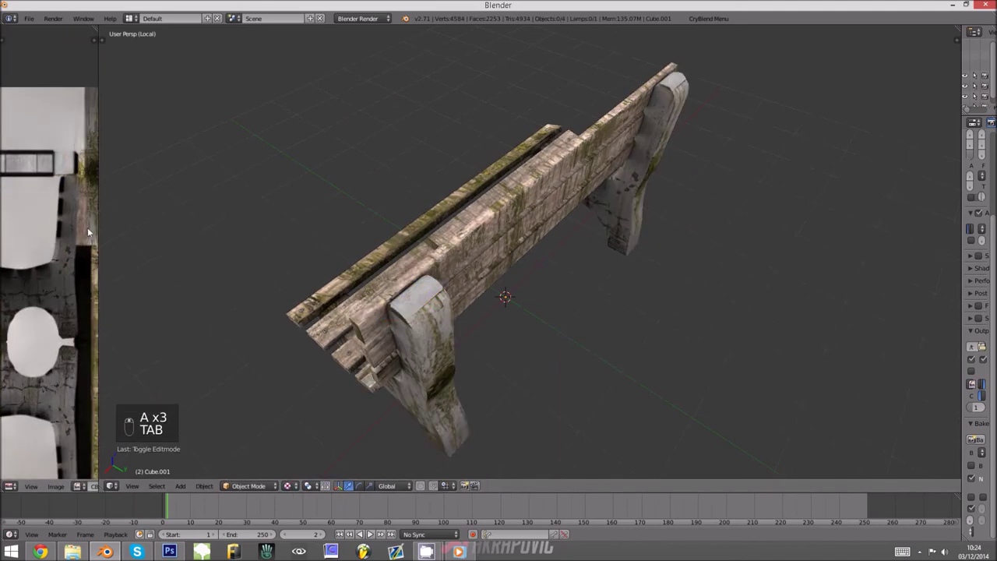
pyautogui.hotkey('alt', 'Tab')
# Try shifting the merged decal layer further down over the upper-right islands, and undo that move.
pyautogui.moveTo(545, 202); pyautogui.dragTo(548, 262)
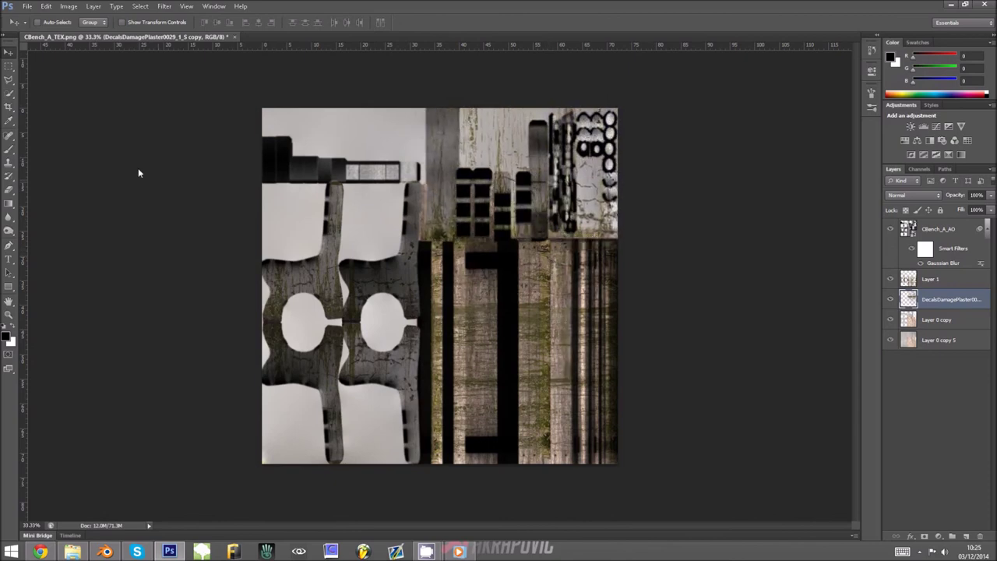
pyautogui.hotkey('ctrl', 'alt', 'z')
pyautogui.hotkey('ctrl', 'alt', 'z')
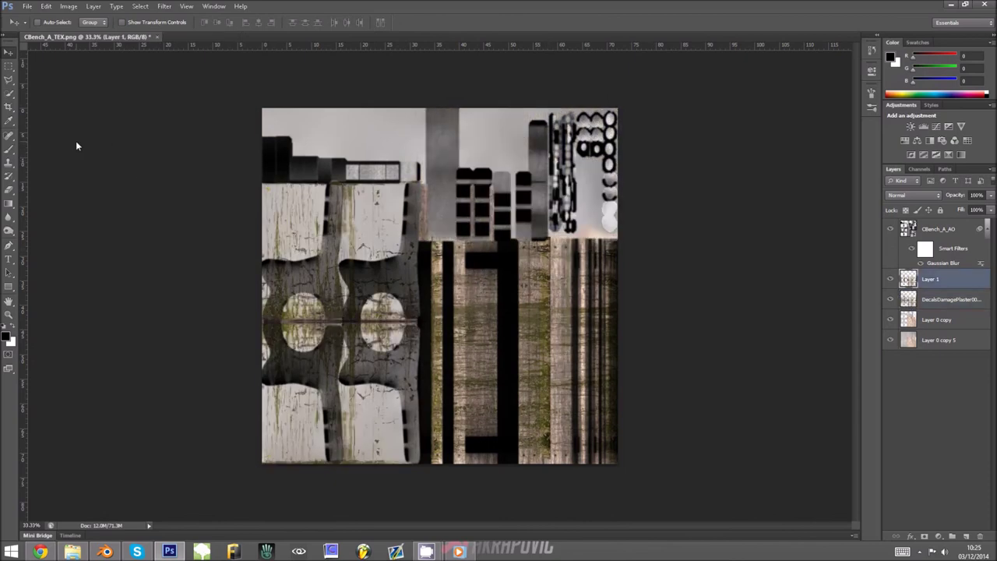
pyautogui.hotkey('ctrl', 'shift', 'z')
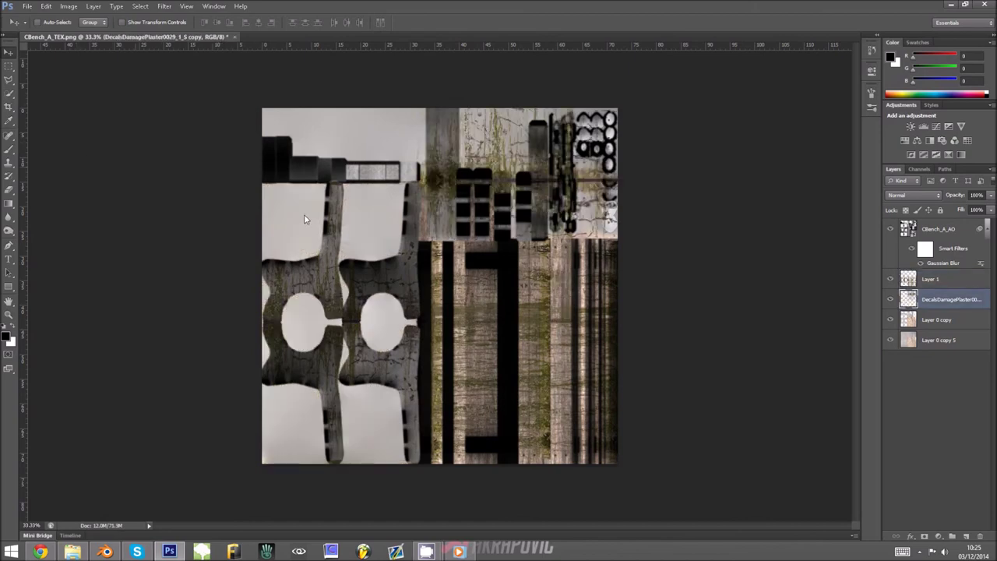
# Clear the decal from the lower-right plank area and place a duplicate of the decal layer over the texture's upper-left islands.
pyautogui.click(8, 67)
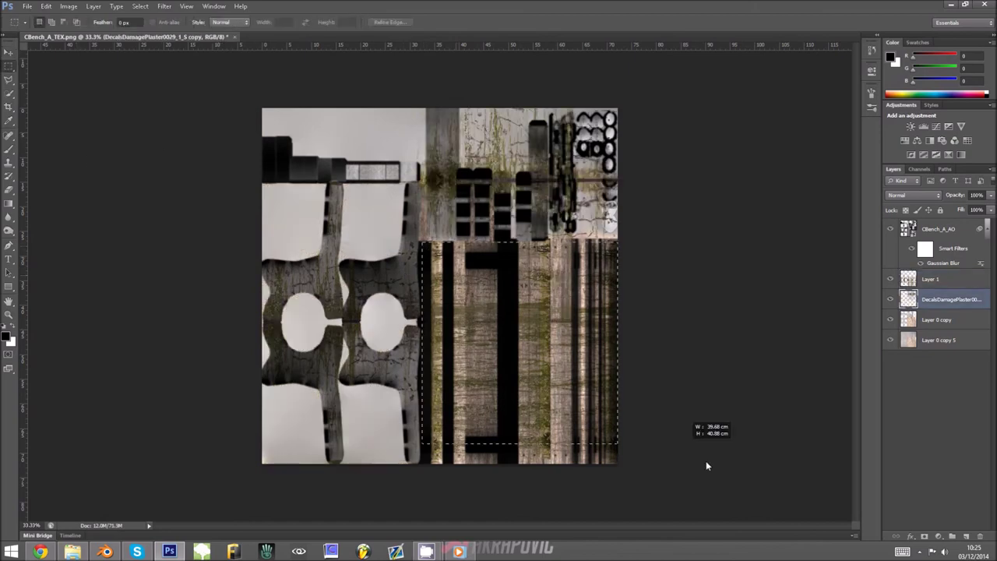
pyautogui.moveTo(706, 465); pyautogui.dragTo(704, 445)
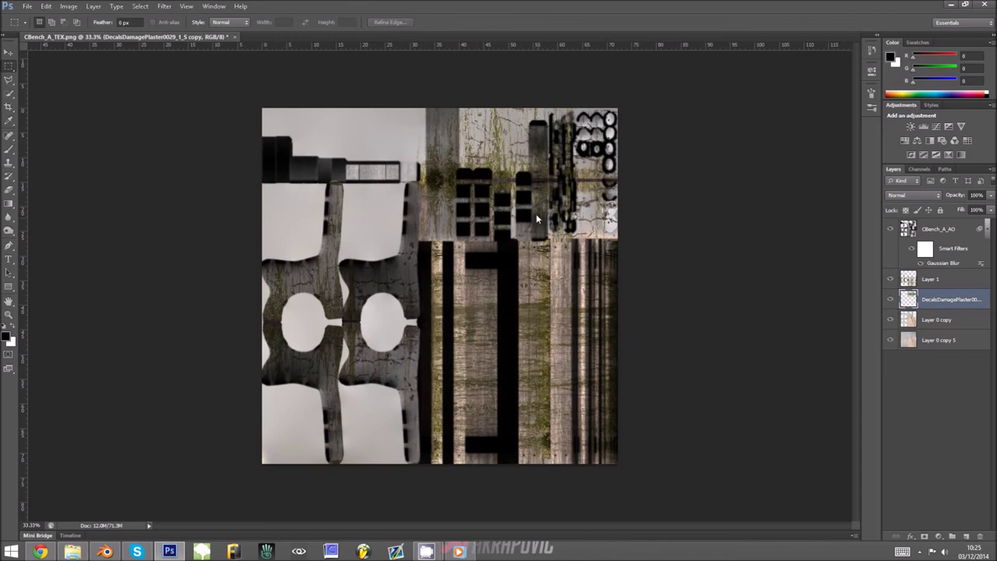
pyautogui.click(10, 54)
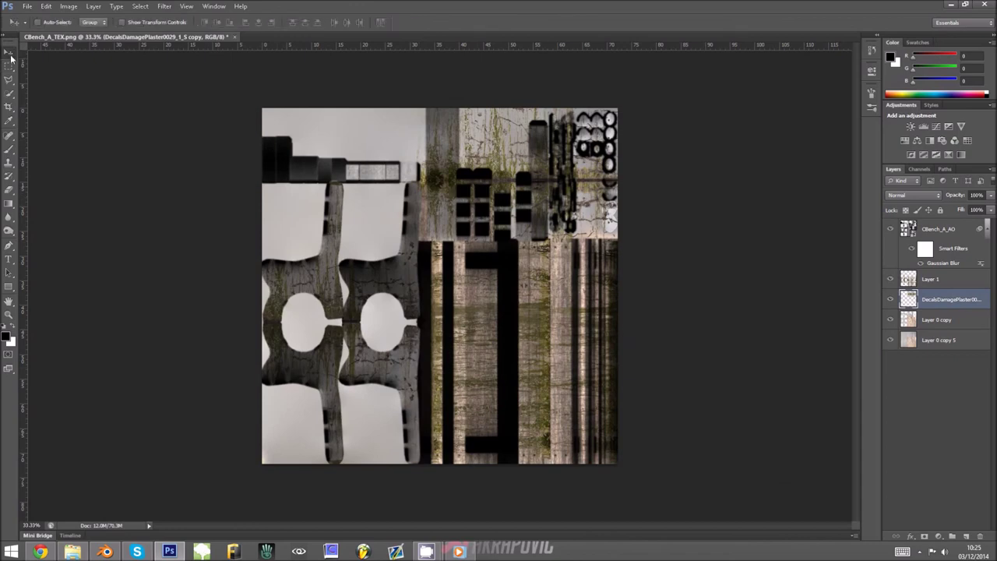
pyautogui.keyDown('alt'); pyautogui.moveTo(427, 176); pyautogui.dragTo(388, 134); pyautogui.keyUp('alt')
# Merge the duplicate with the original decal layer and check the merged layer by toggling its visibility.
pyautogui.keyDown('shift'); pyautogui.click(958, 312); pyautogui.keyUp('shift')
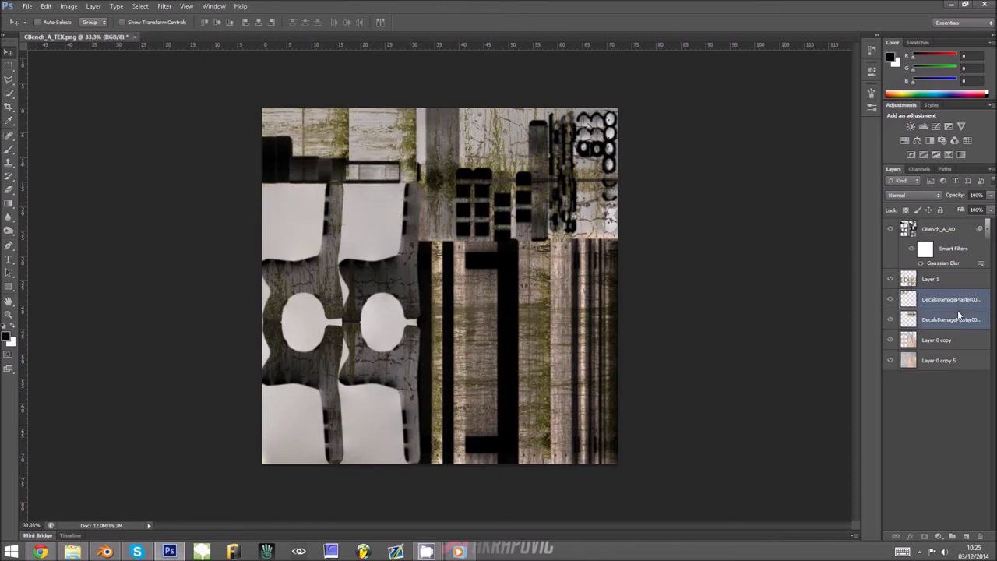
pyautogui.hotkey('ctrl', 'e')
pyautogui.click(889, 301)
pyautogui.click(890, 300)
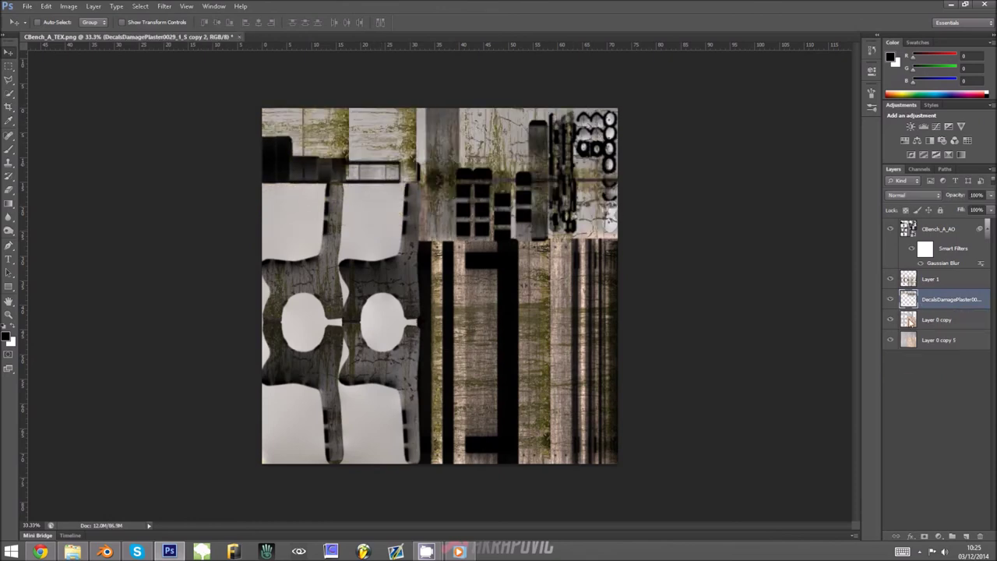
# Paste the decal trimmed to the UV islands as a new layer aligned with them, and delete the untrimmed decal layer.
pyautogui.hotkey('ctrl', 'v')
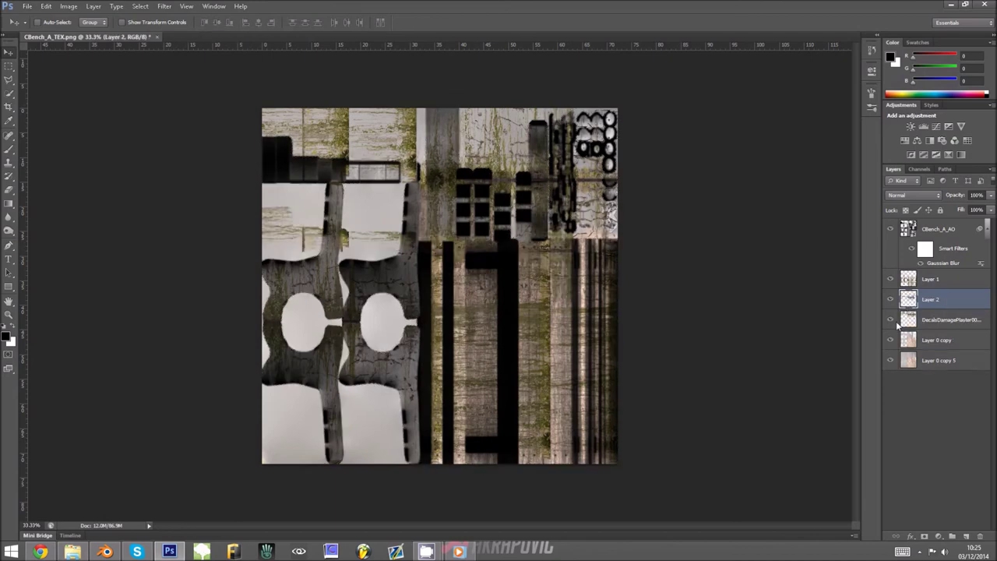
pyautogui.click(893, 320)
pyautogui.moveTo(440, 269); pyautogui.dragTo(448, 213)
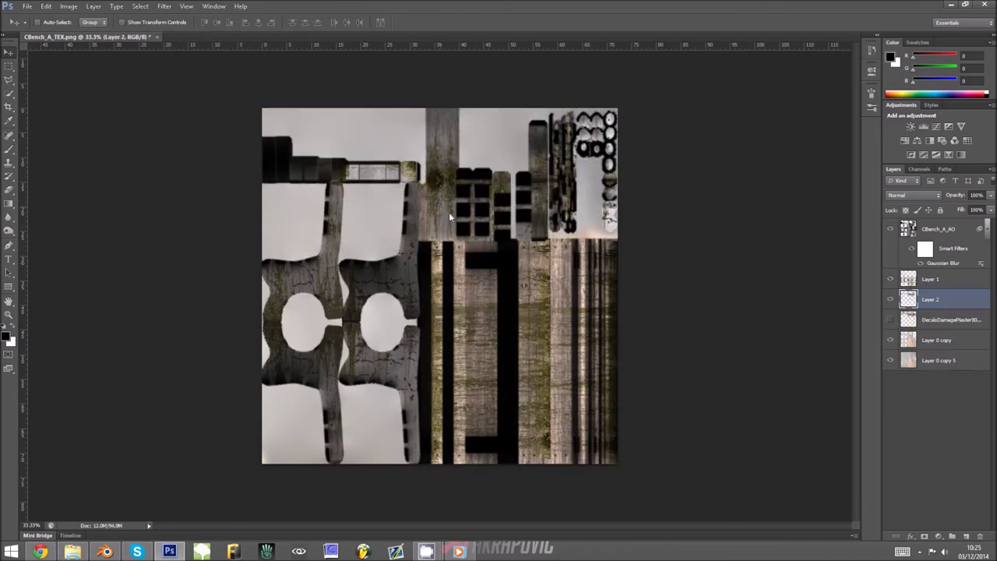
pyautogui.click(932, 320)
pyautogui.press('Delete')
# Merge the trimmed decal layer with Layer 1 and rename the result Grunge.
pyautogui.click(931, 299)
pyautogui.keyDown('shift'); pyautogui.click(930, 280); pyautogui.keyUp('shift')
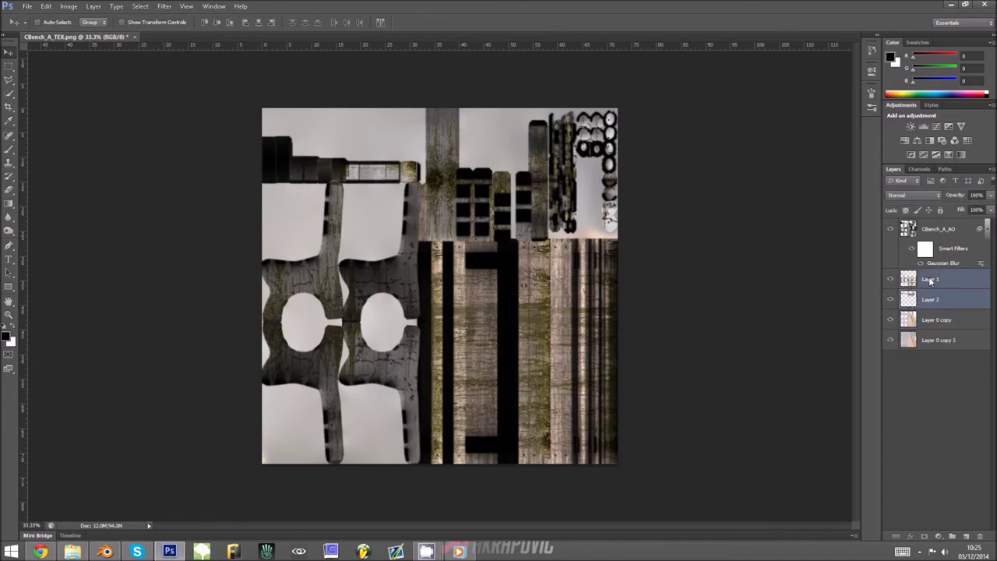
pyautogui.hotkey('ctrl', 'e')
pyautogui.doubleClick(930, 281)
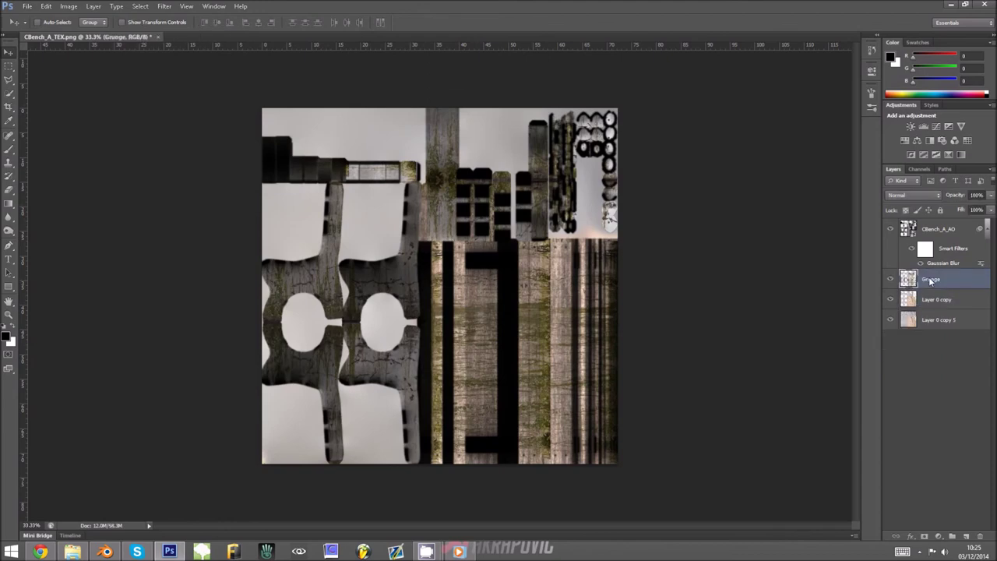
# Save the texture with the merged Grunge layer as a Targa copy, replacing CBench_A_DIFFUSE.
pyautogui.hotkey('ctrl', 'shift', 's')
pyautogui.click(511, 274)
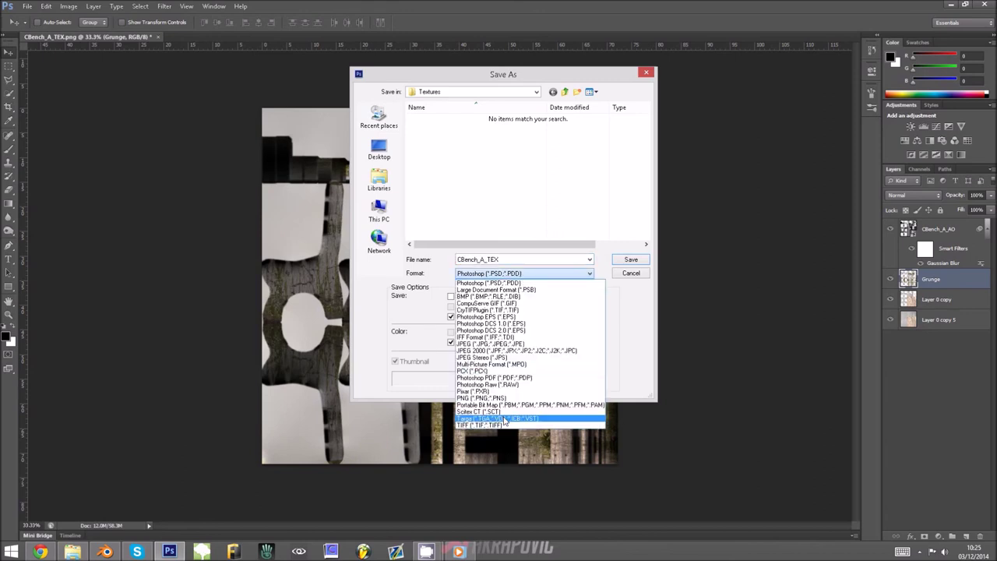
pyautogui.click(509, 420)
pyautogui.doubleClick(452, 137)
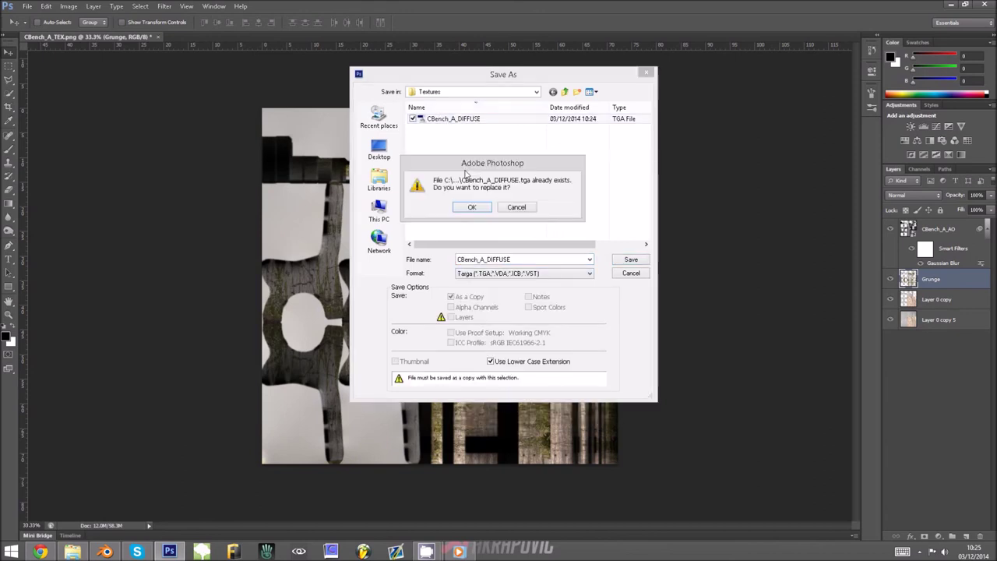
pyautogui.click(473, 208)
pyautogui.click(533, 180)
# Switch to Blender, reload the diffuse texture and inspect the bench's legs and planks from several angles.
pyautogui.hotkey('alt', 'Tab')
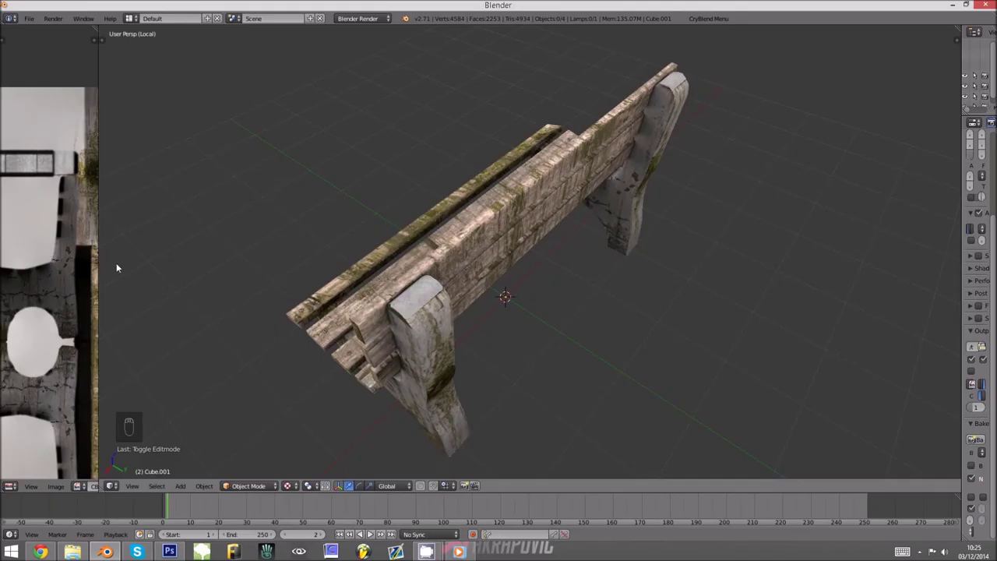
pyautogui.hotkey('alt', 'r')
pyautogui.scroll(-2, 419, 298)
pyautogui.moveTo(457, 297); pyautogui.dragTo(505, 302, button='middle')
pyautogui.press('a')
pyautogui.press('a')
pyautogui.moveTo(405, 307); pyautogui.dragTo(551, 270, button='middle')
pyautogui.moveTo(577, 362); pyautogui.dragTo(539, 275, button='middle')
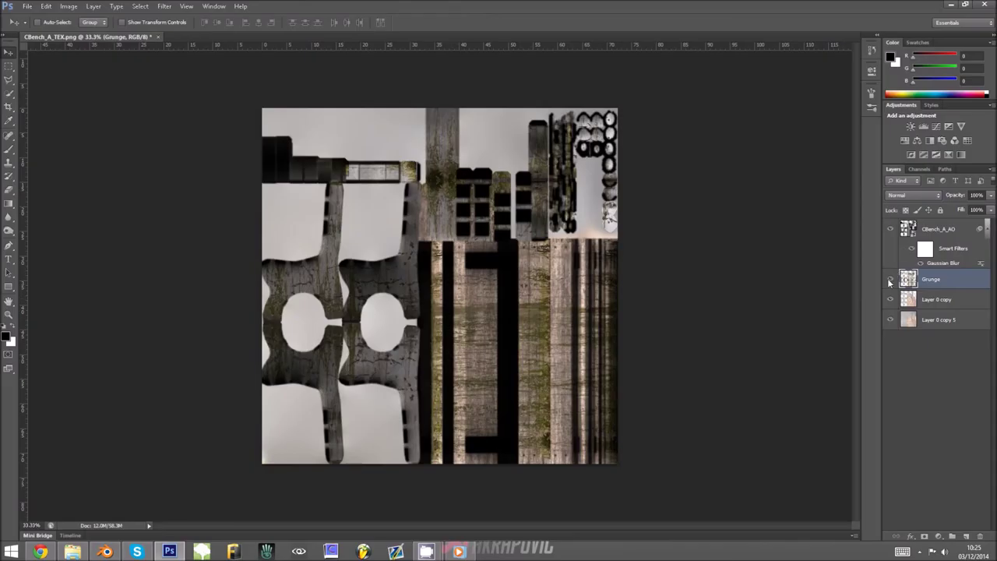
# Toggle the Grunge layer's visibility in Photoshop, and compare the bench in Blender with the reference photo in the browser.
pyautogui.click(889, 281)
pyautogui.hotkey('alt', 'Tab')
pyautogui.scroll(-2, 407, 310)
pyautogui.moveTo(437, 307); pyautogui.dragTo(563, 314, button='middle')
pyautogui.hotkey('alt', 'Tab')
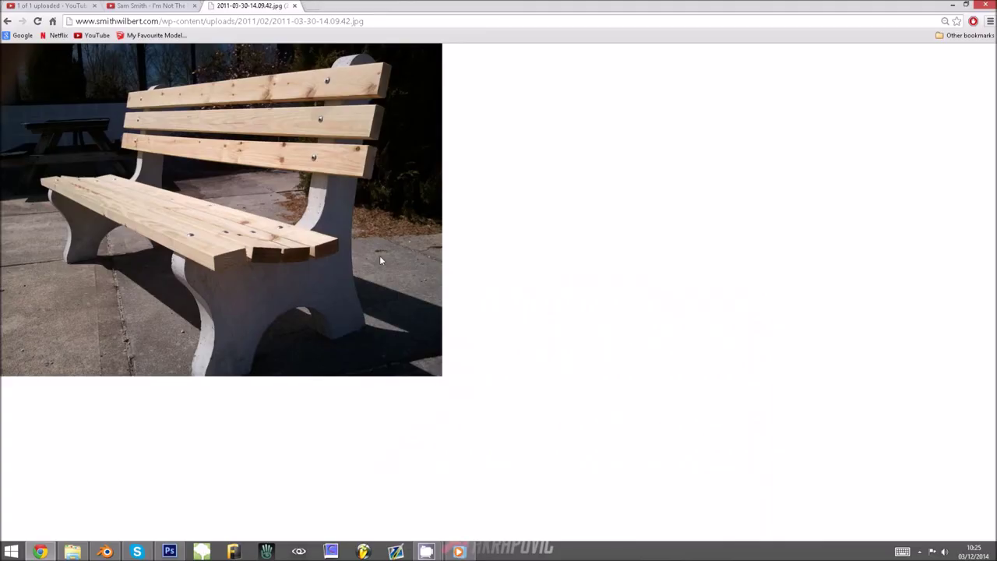
pyautogui.hotkey('alt', 'Tab')
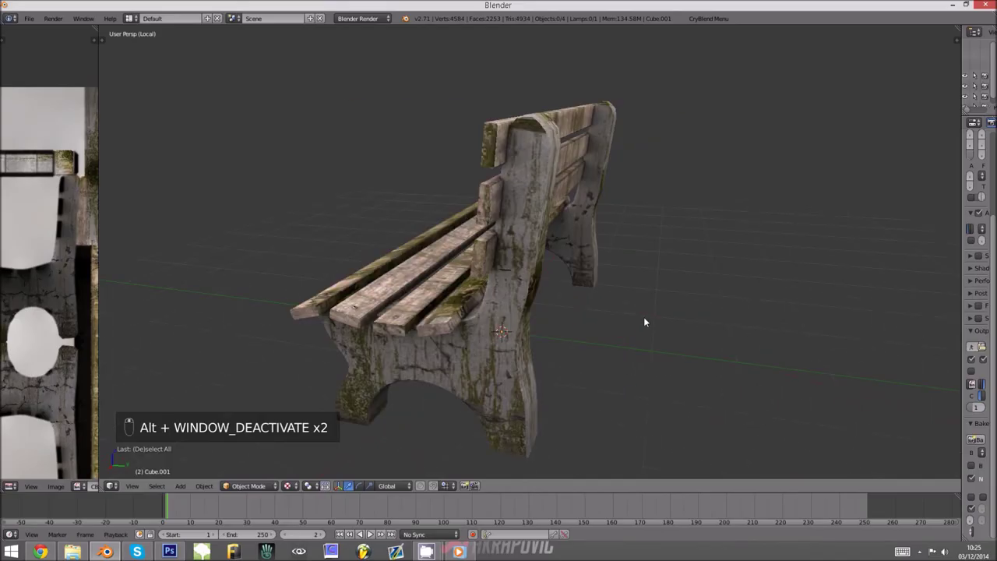